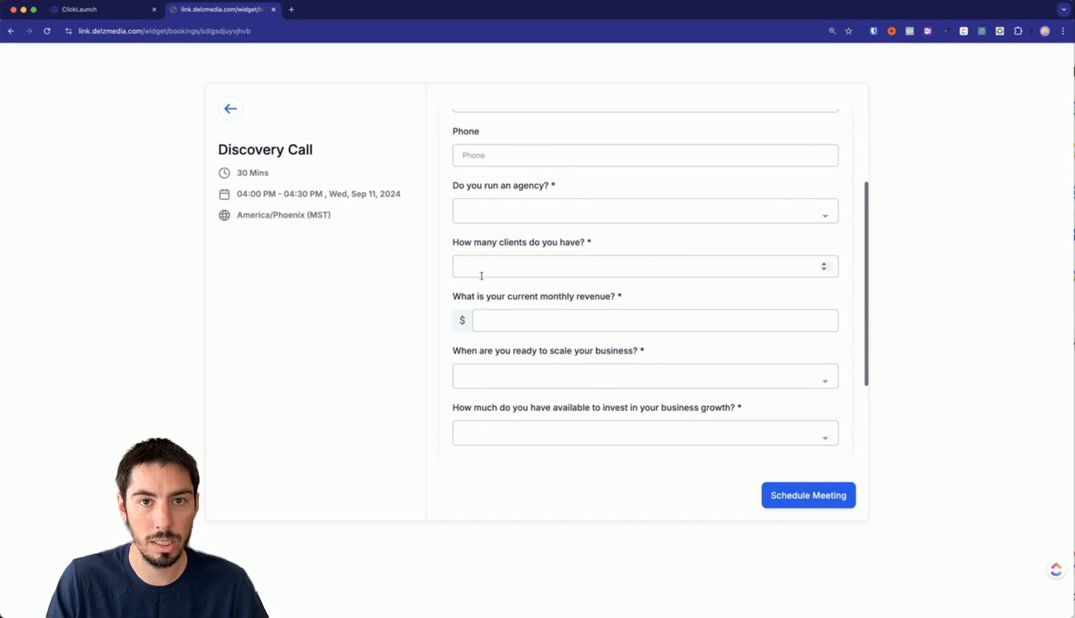
Click through the client-count and monthly revenue answer fields on the booking form.
click(495, 266)
click(521, 325)
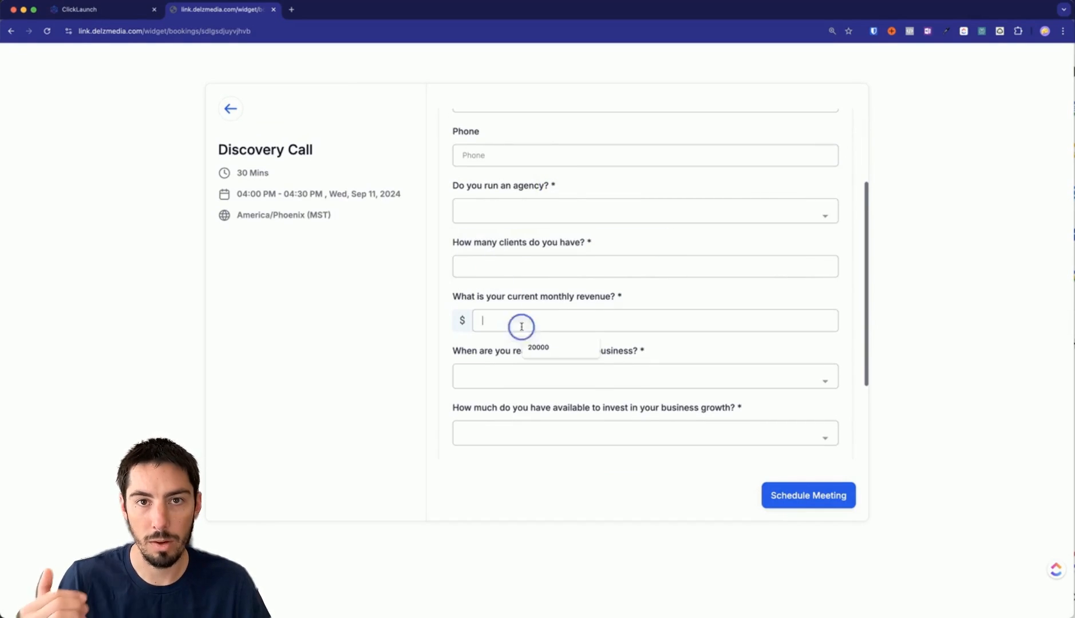
click(490, 379)
click(433, 383)
scroll(441, 383, down, 5)
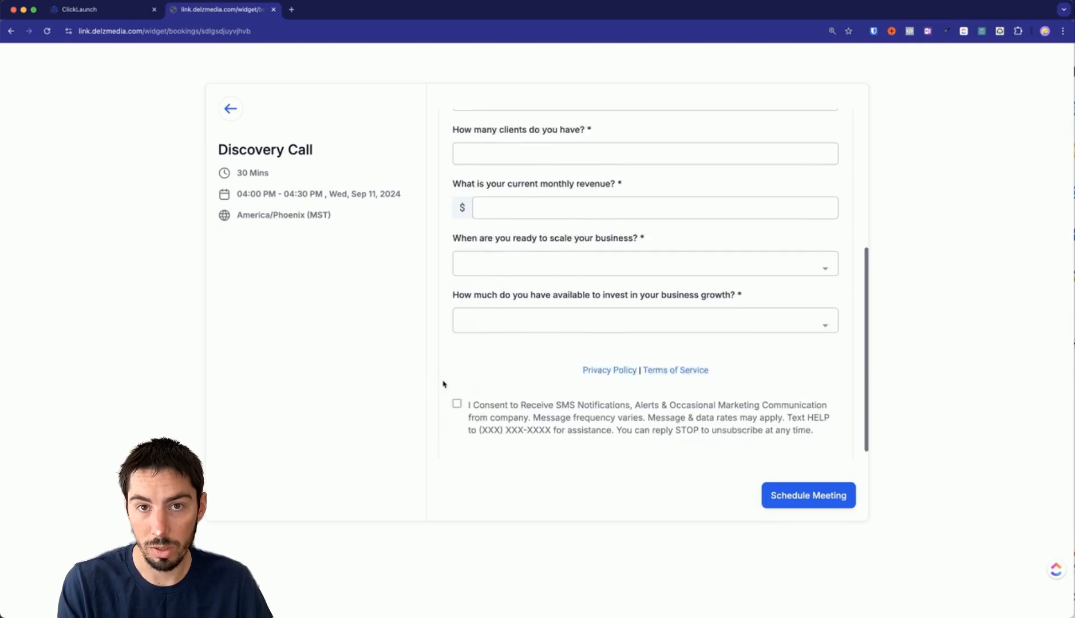
scroll(538, 281, up, 5)
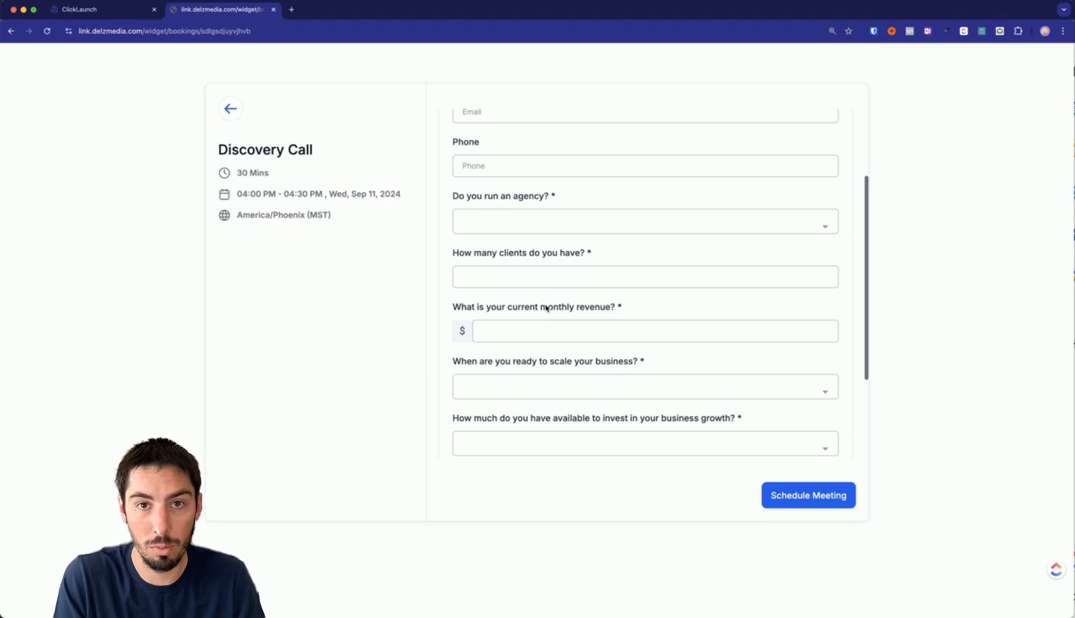
Check the 4.75 application score in Slack, then bring the Calculations spreadsheet beside the form.
click(1, 241)
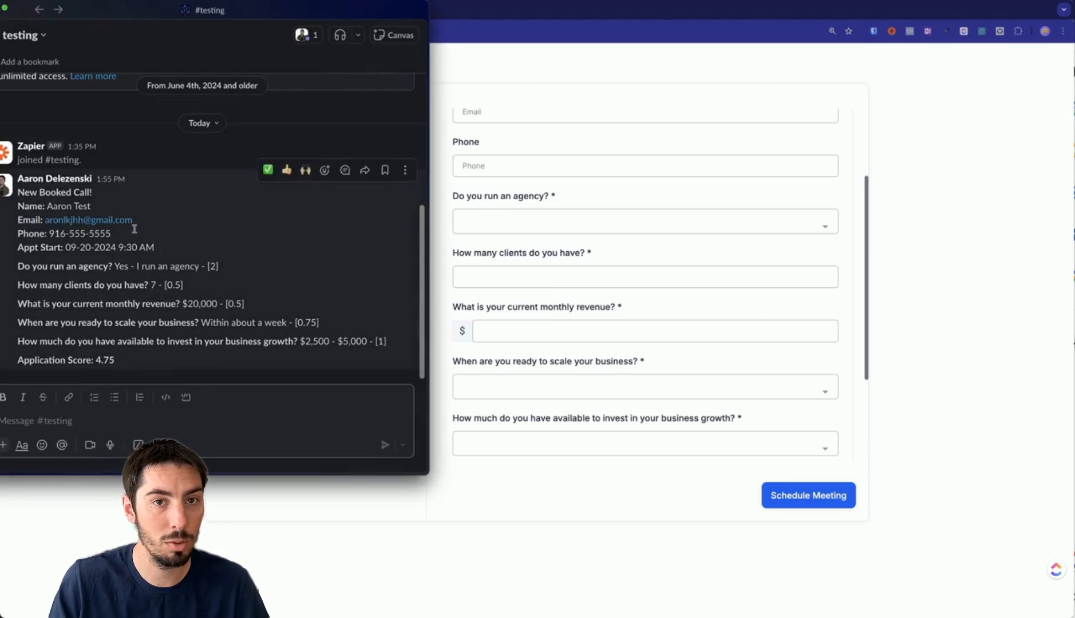
drag(281, 22, 435, 35)
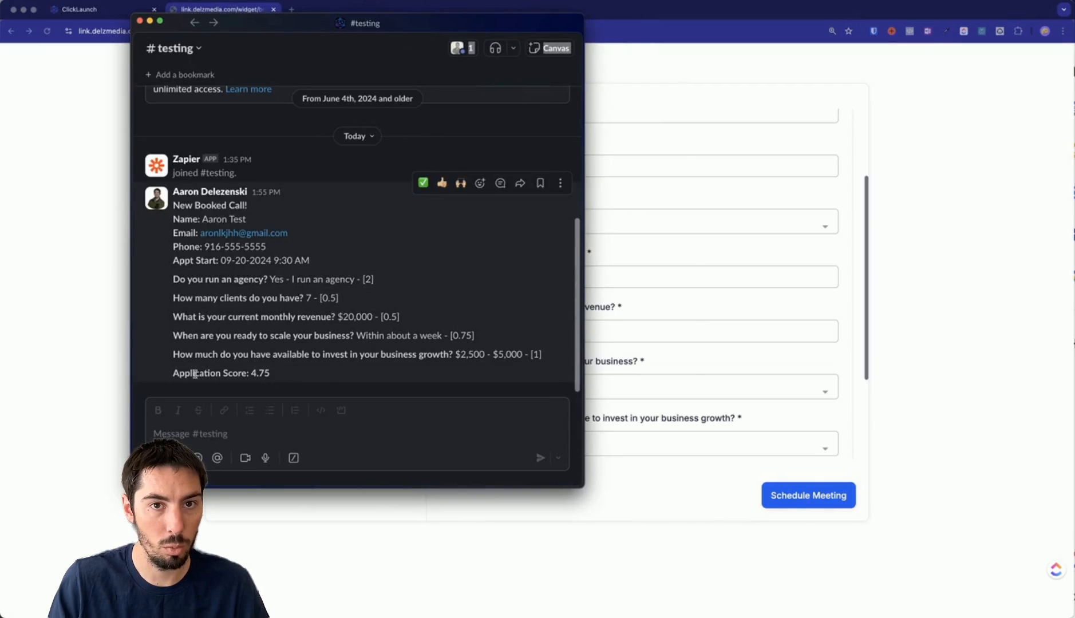
drag(246, 373, 300, 374)
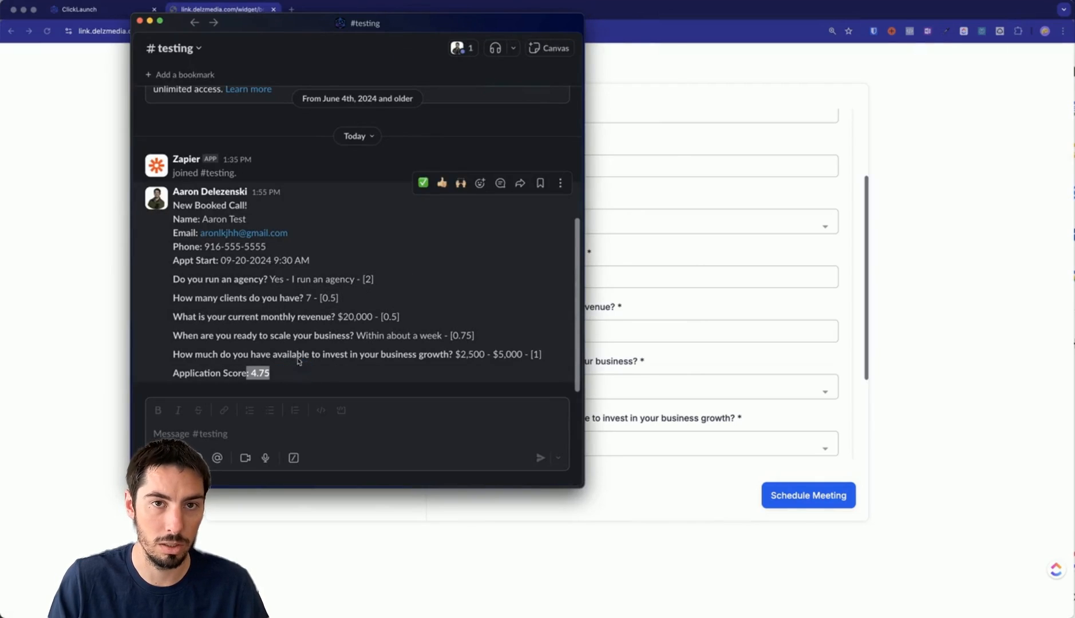
drag(355, 26, 211, 19)
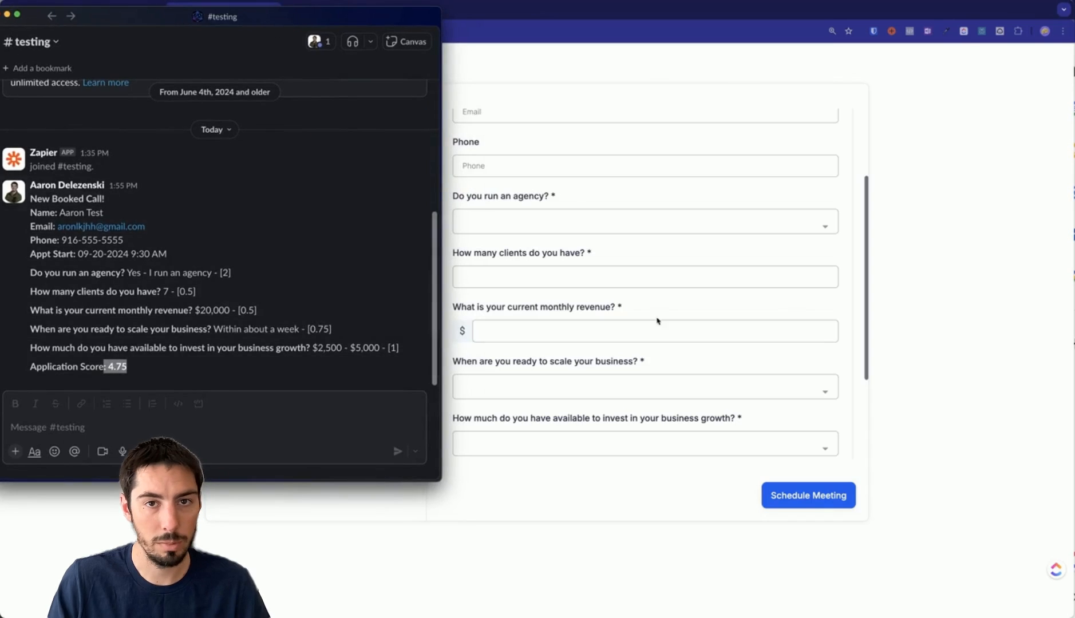
click(943, 390)
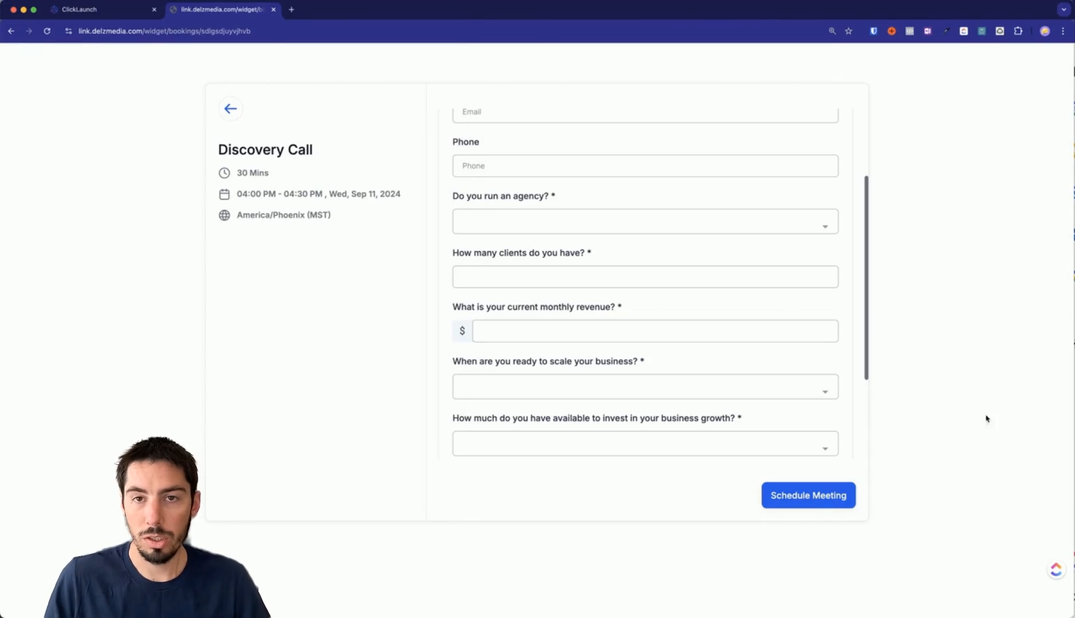
click(1074, 366)
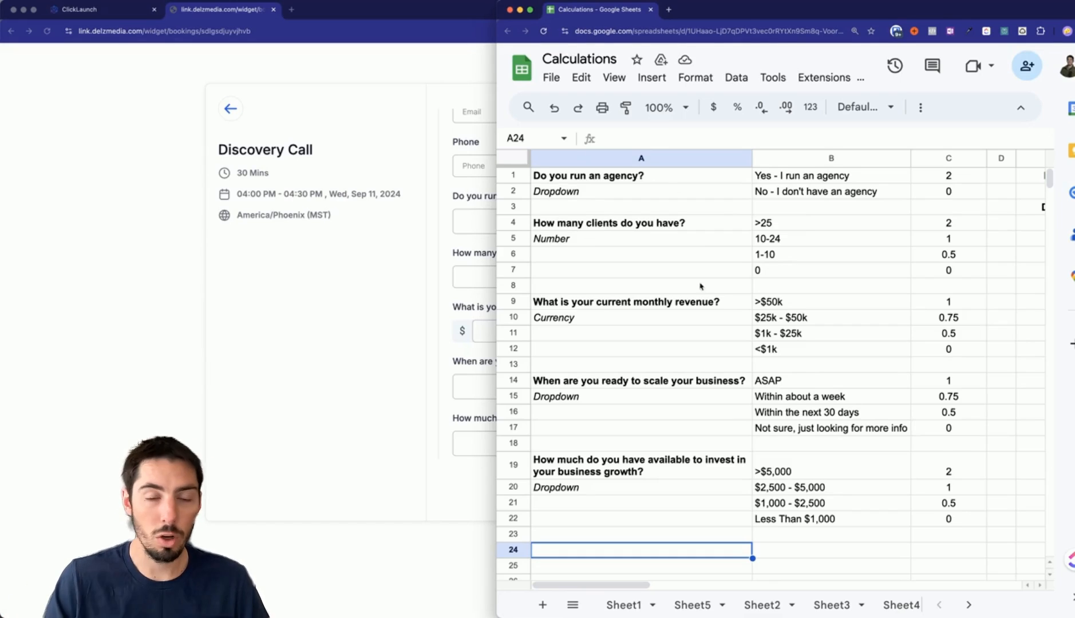
click(568, 181)
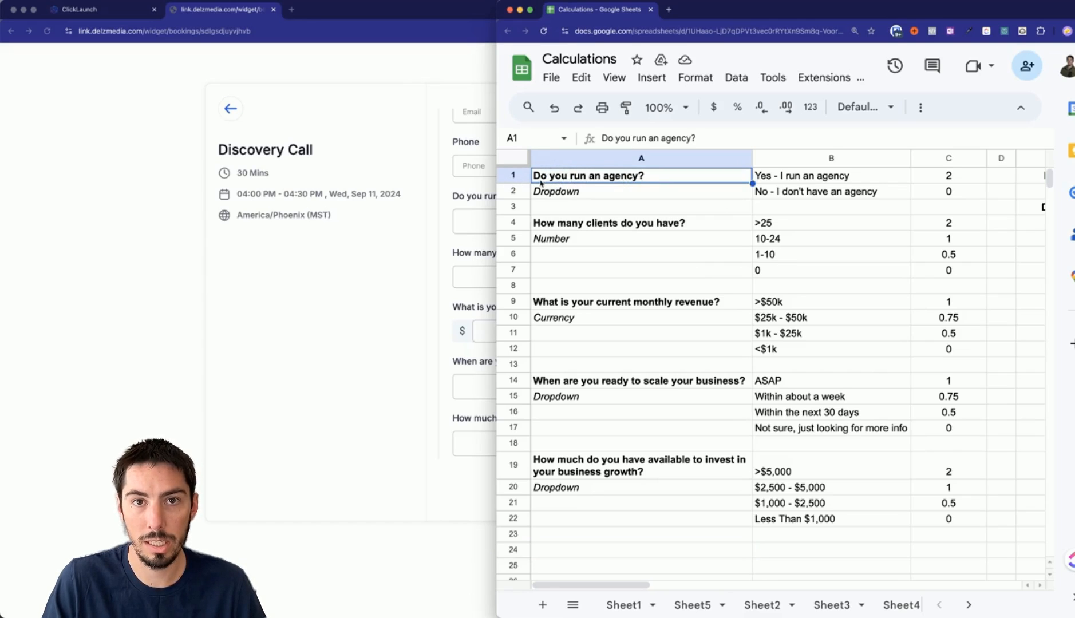
click(793, 182)
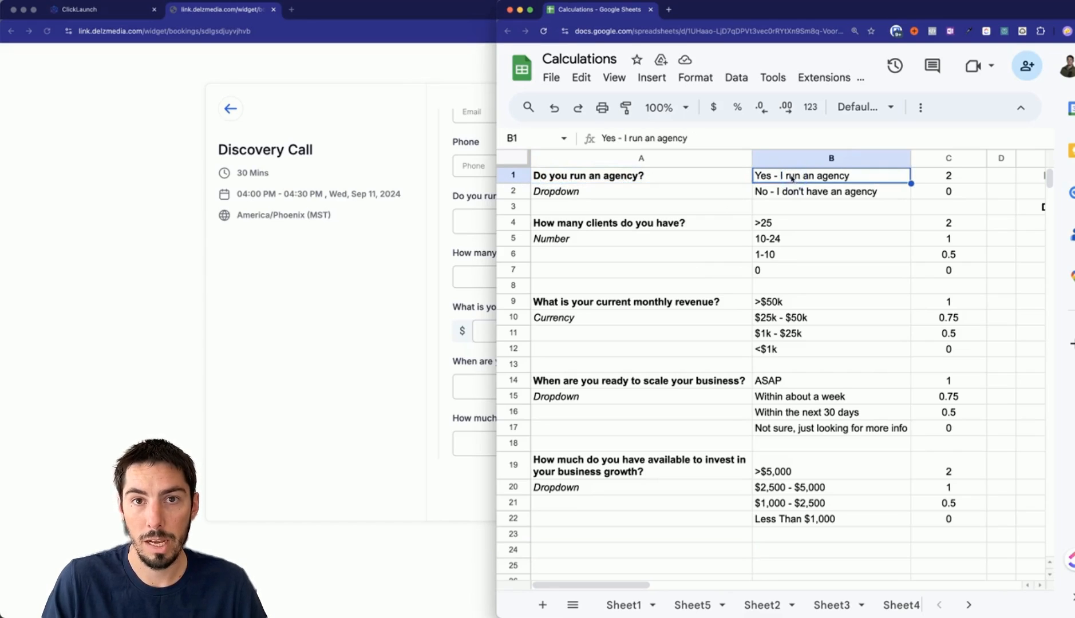
click(592, 196)
click(764, 178)
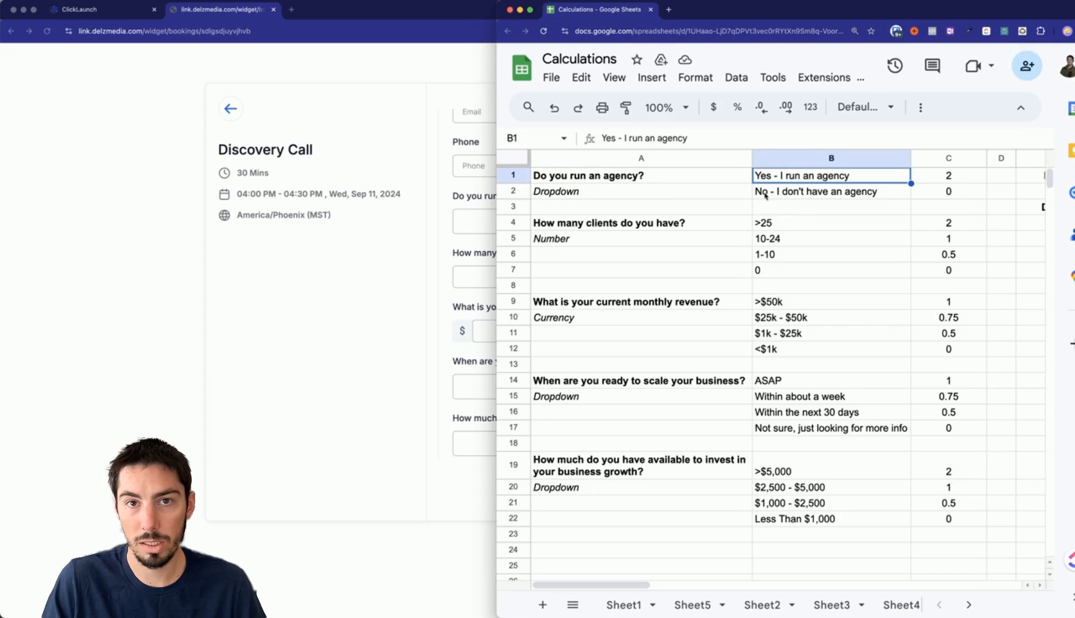
click(936, 181)
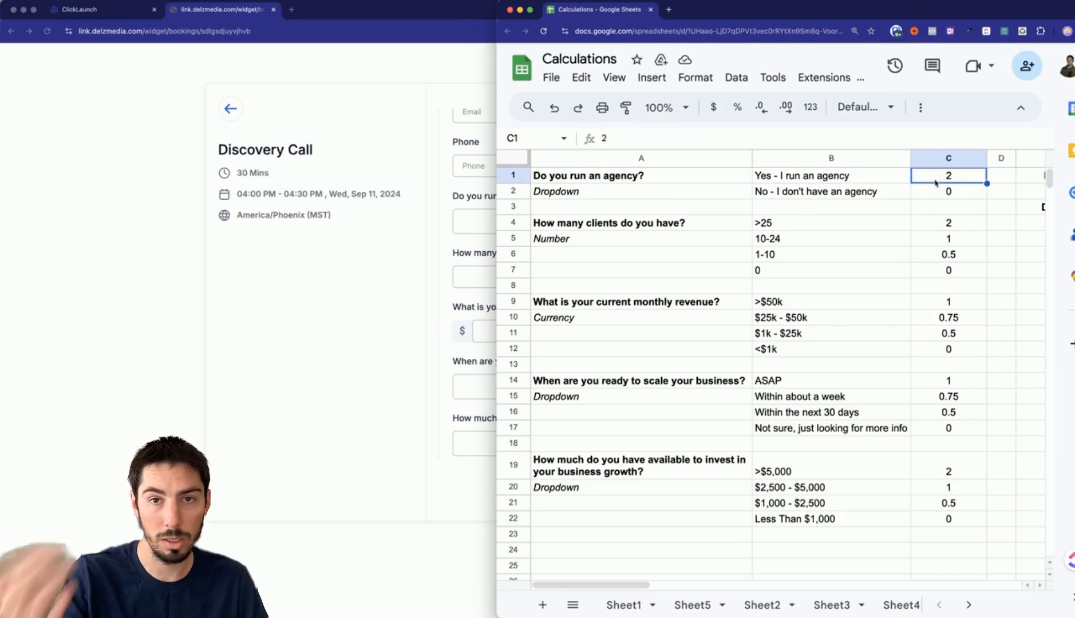
click(934, 195)
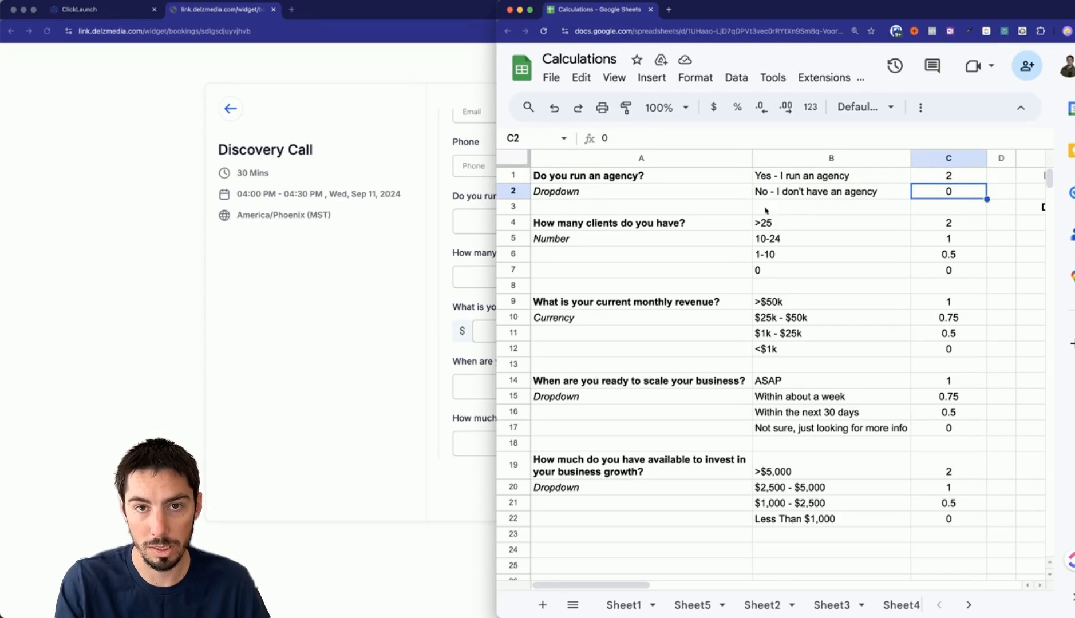
click(646, 229)
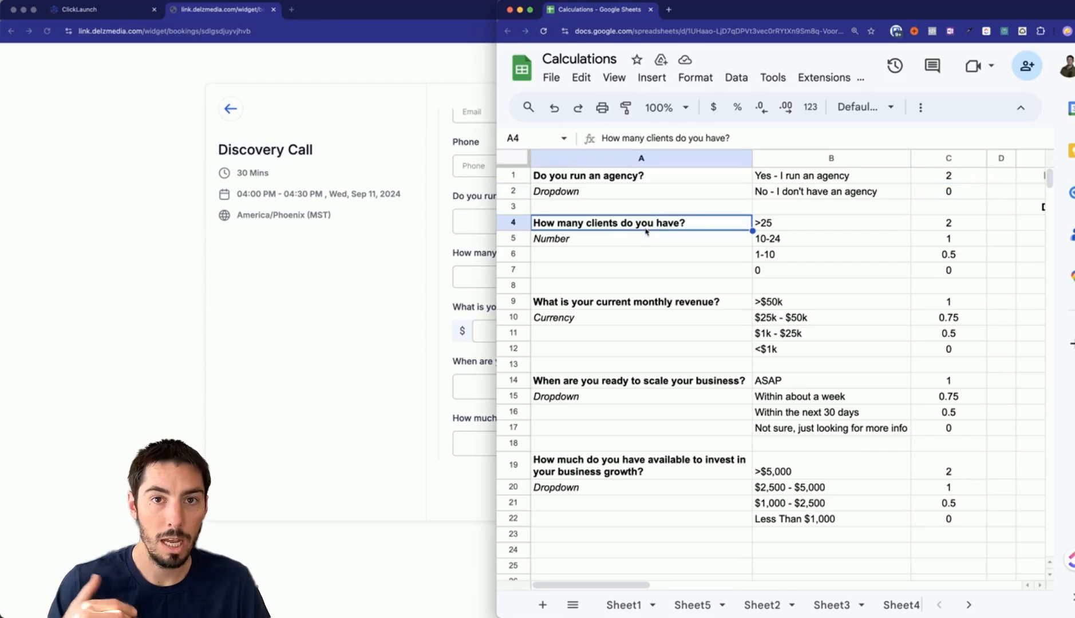
click(782, 227)
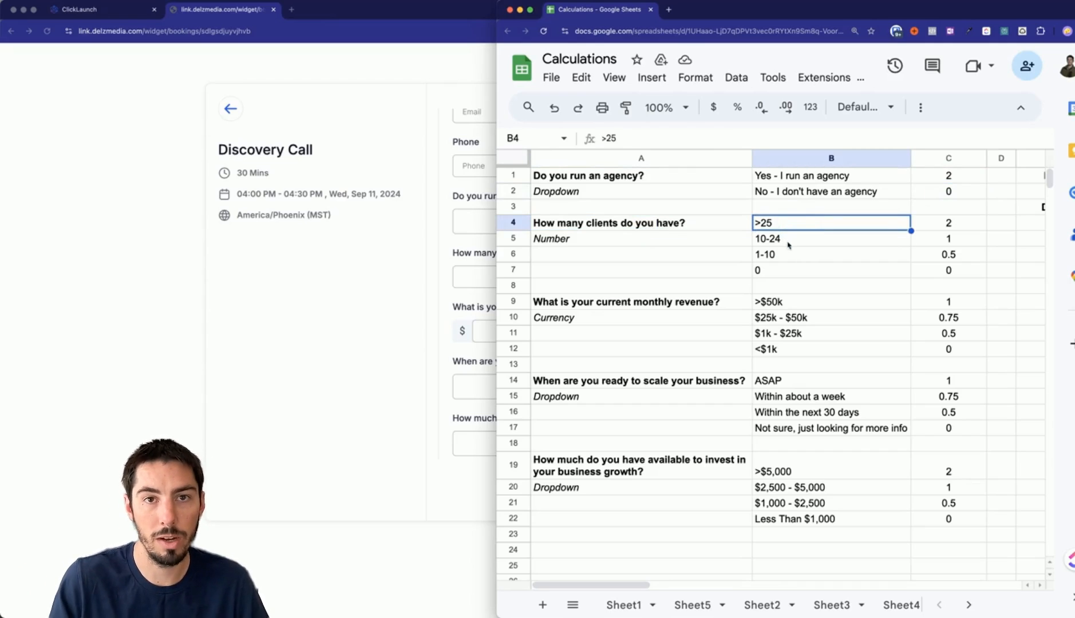
click(789, 243)
click(784, 256)
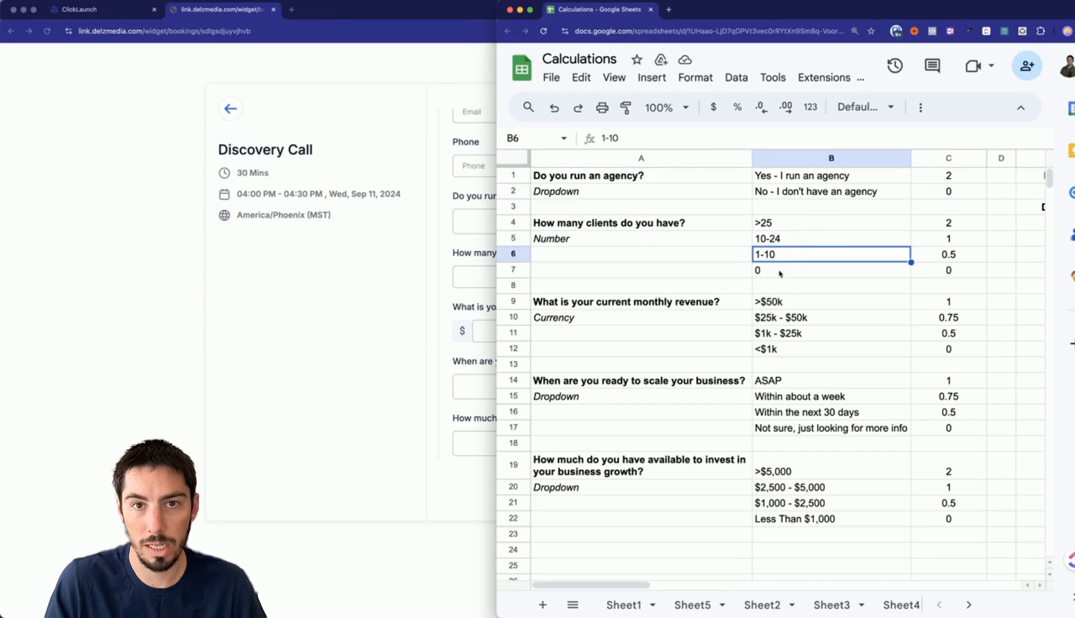
click(779, 273)
click(592, 243)
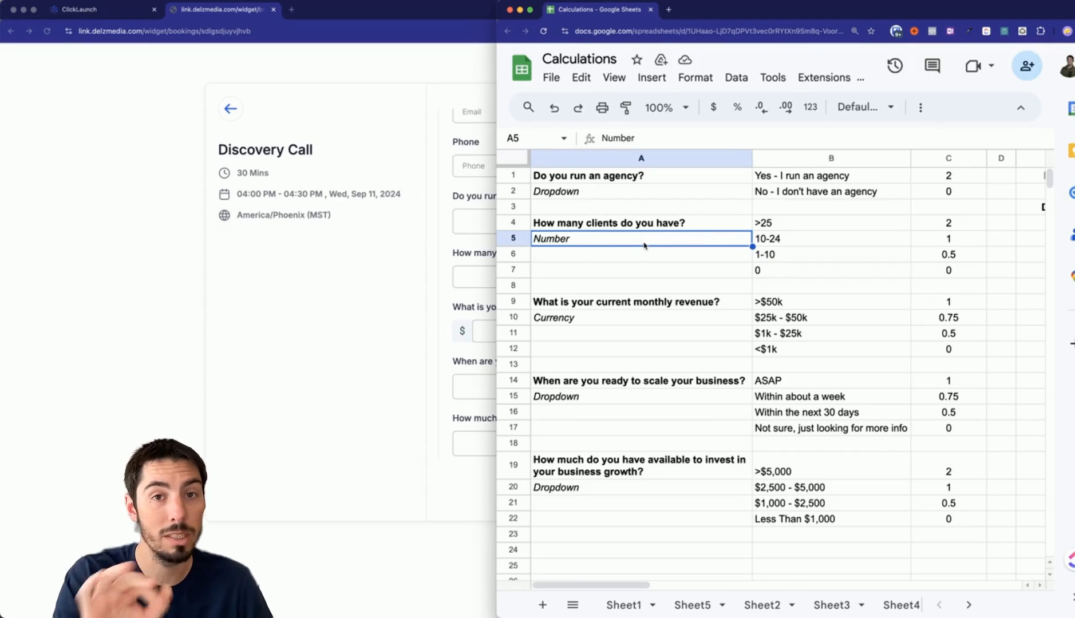
click(630, 302)
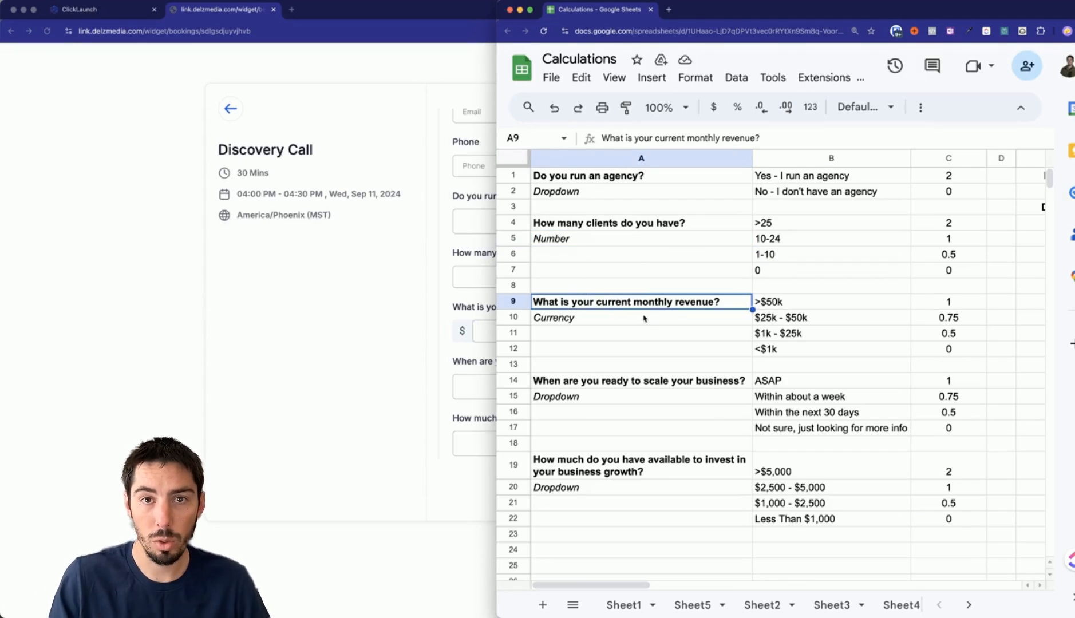
click(567, 321)
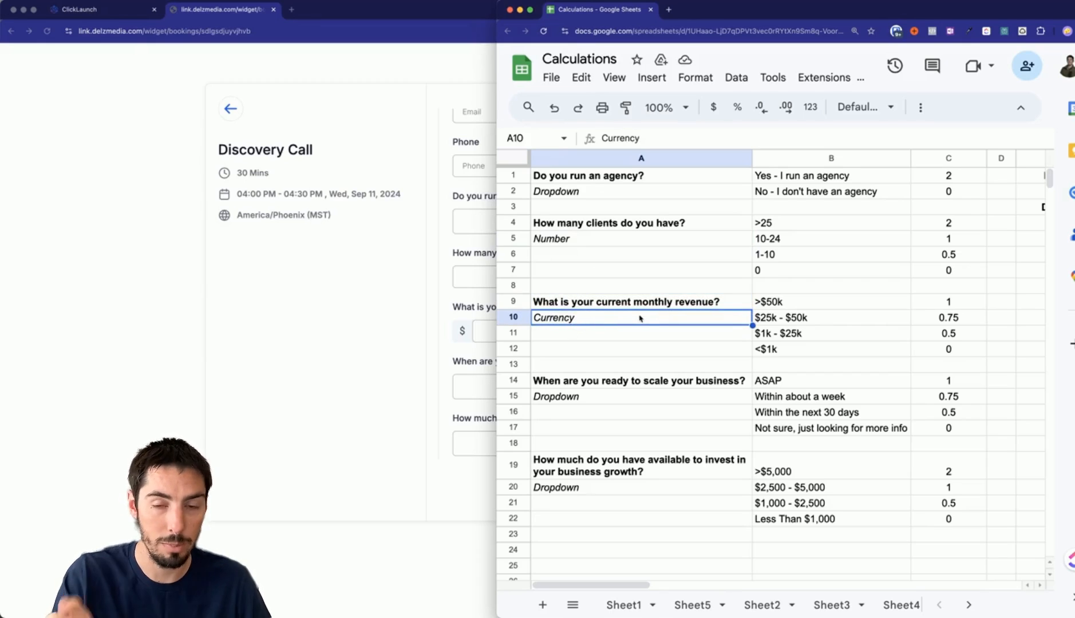
click(768, 302)
click(771, 320)
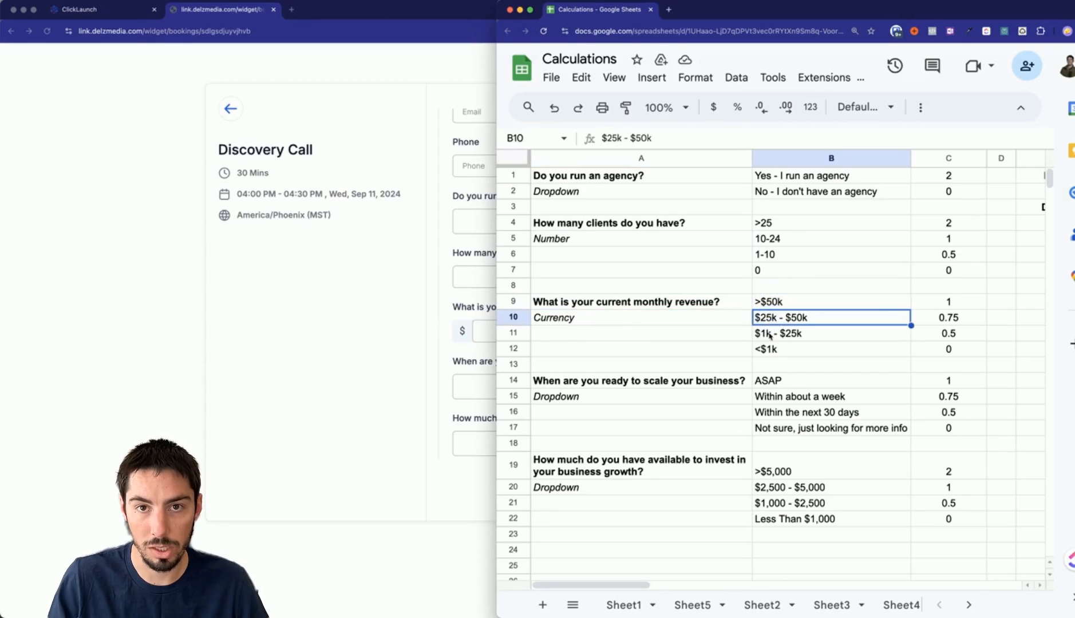
click(769, 335)
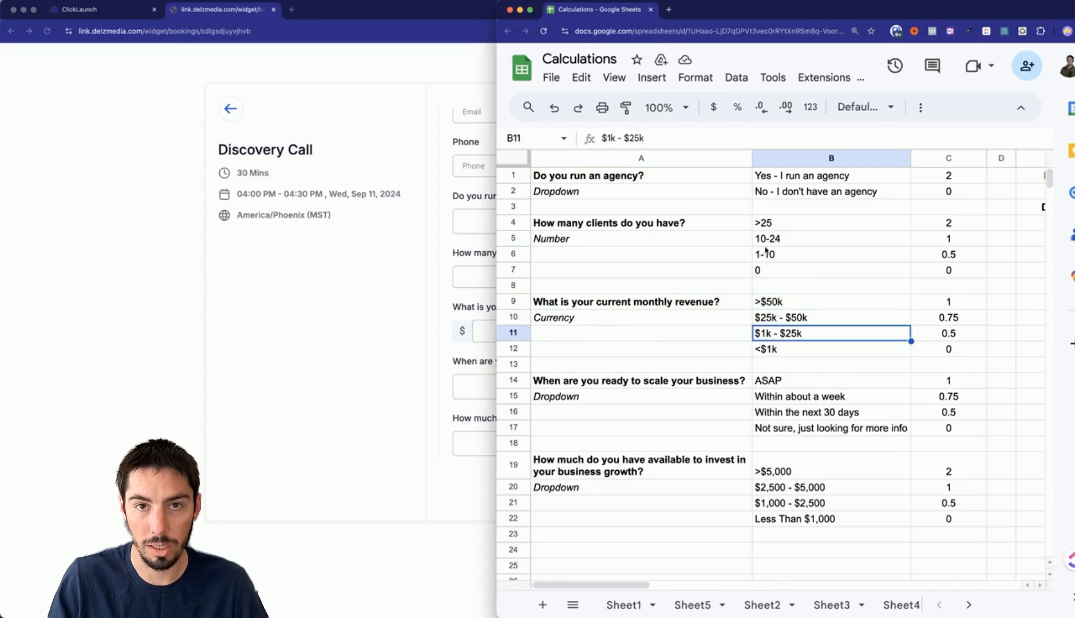
click(933, 319)
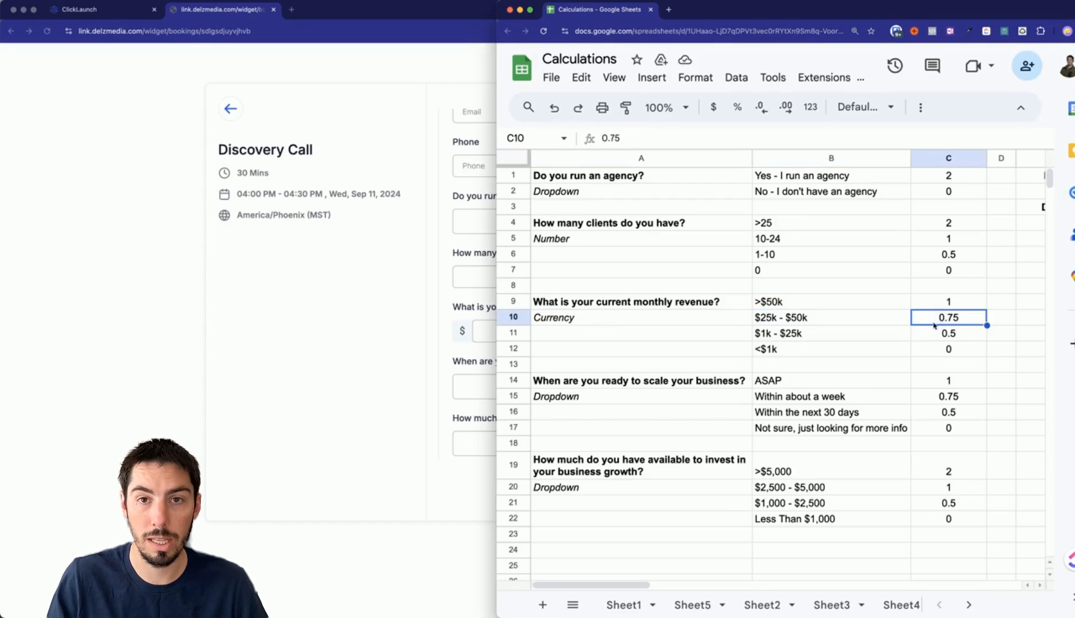
click(933, 337)
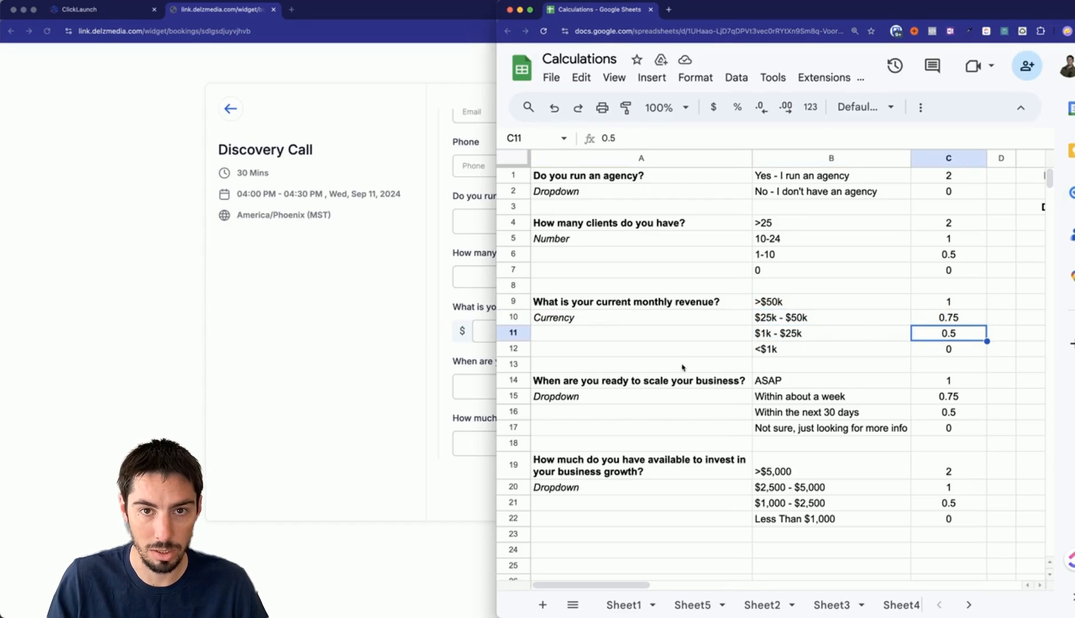
click(581, 383)
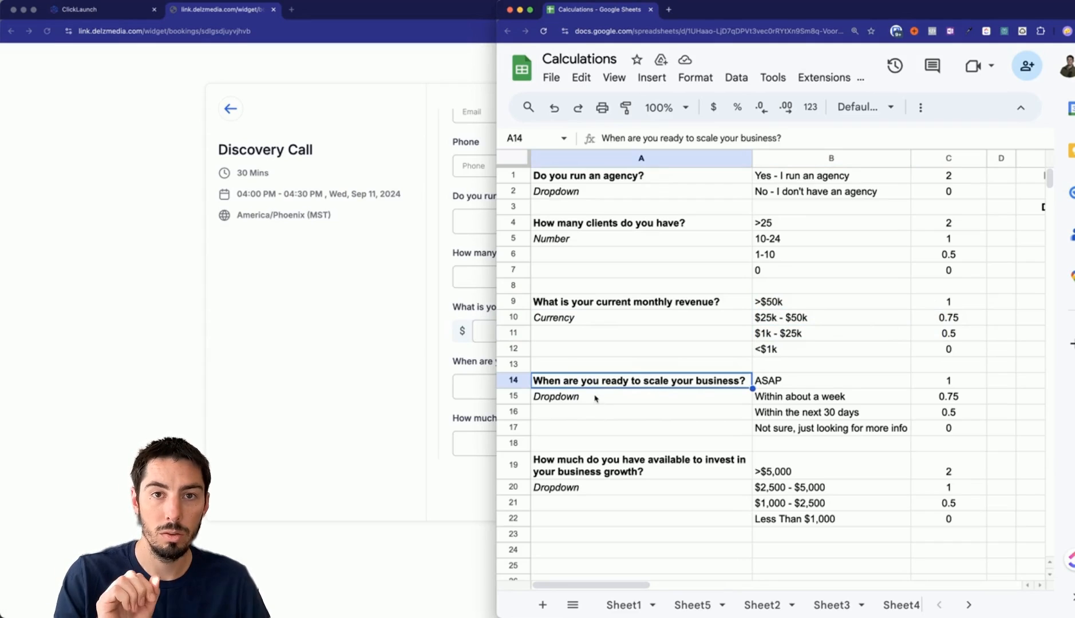
click(585, 402)
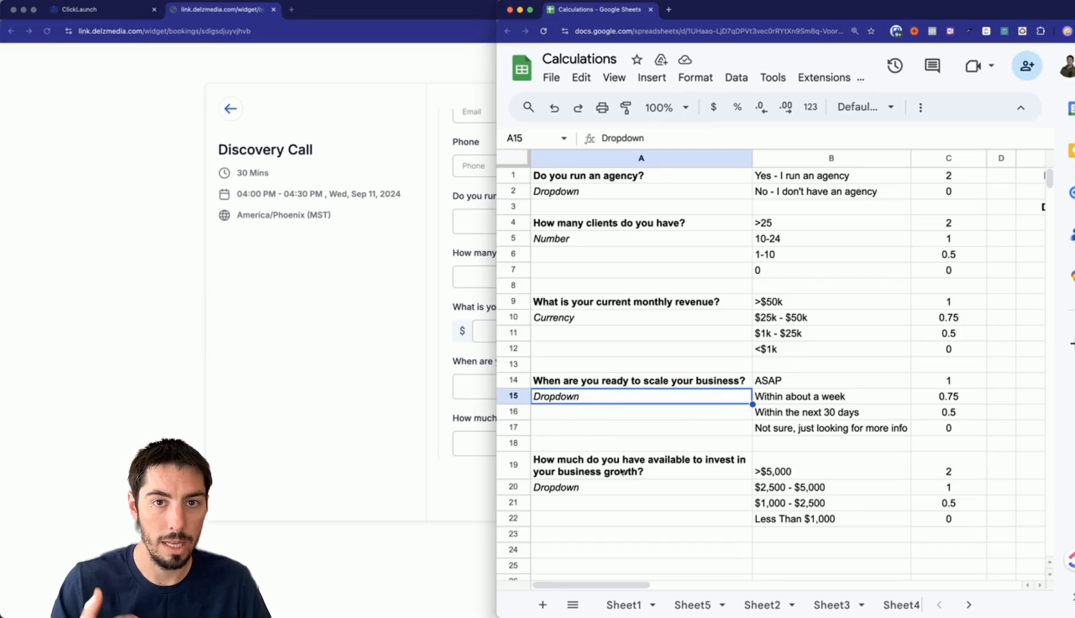
click(623, 472)
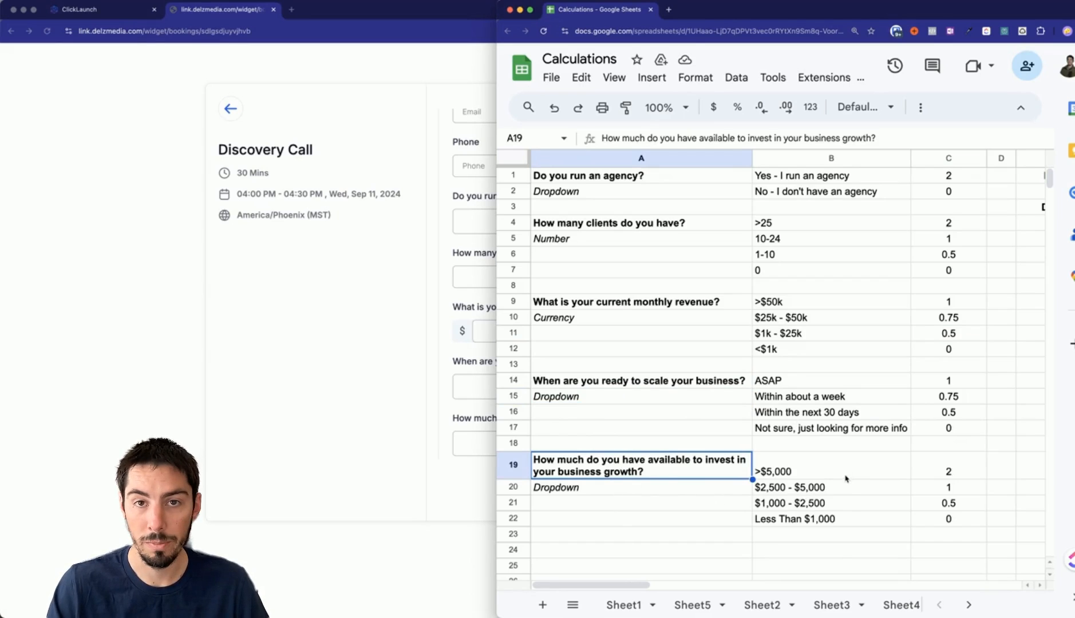
drag(617, 584, 676, 585)
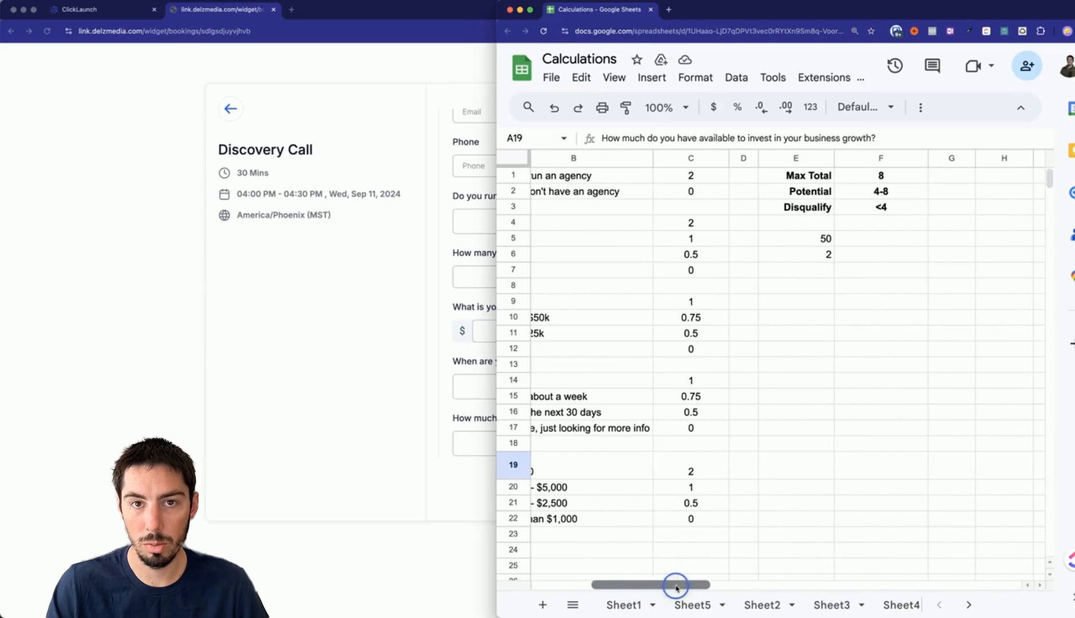
Check the Max Total and each question's top score in column C, starting with the 2-point agency answer.
click(775, 180)
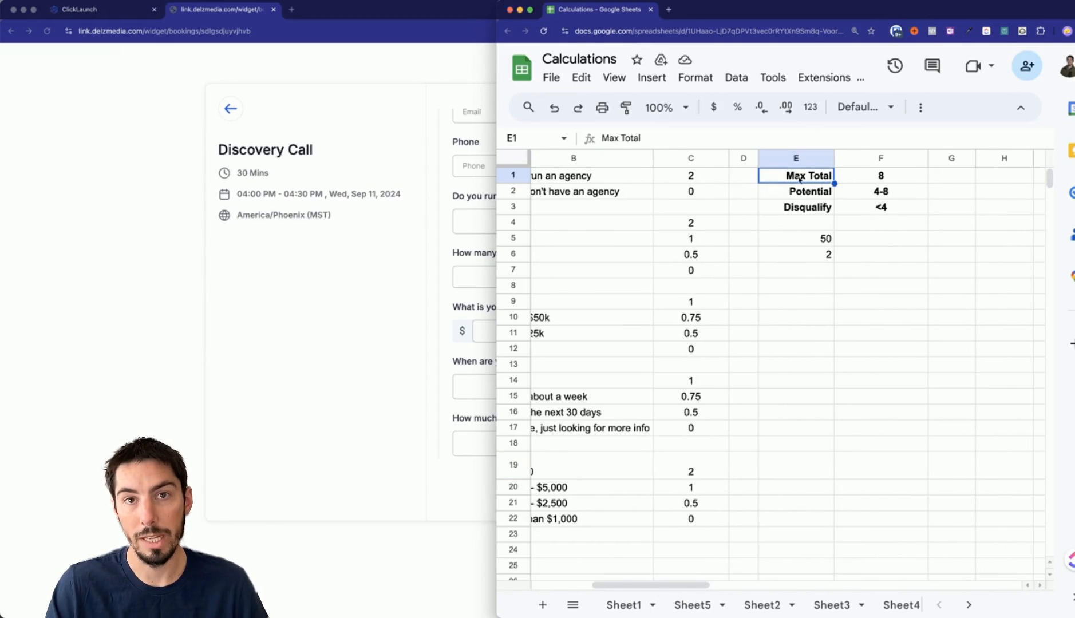
click(689, 176)
click(670, 222)
click(674, 301)
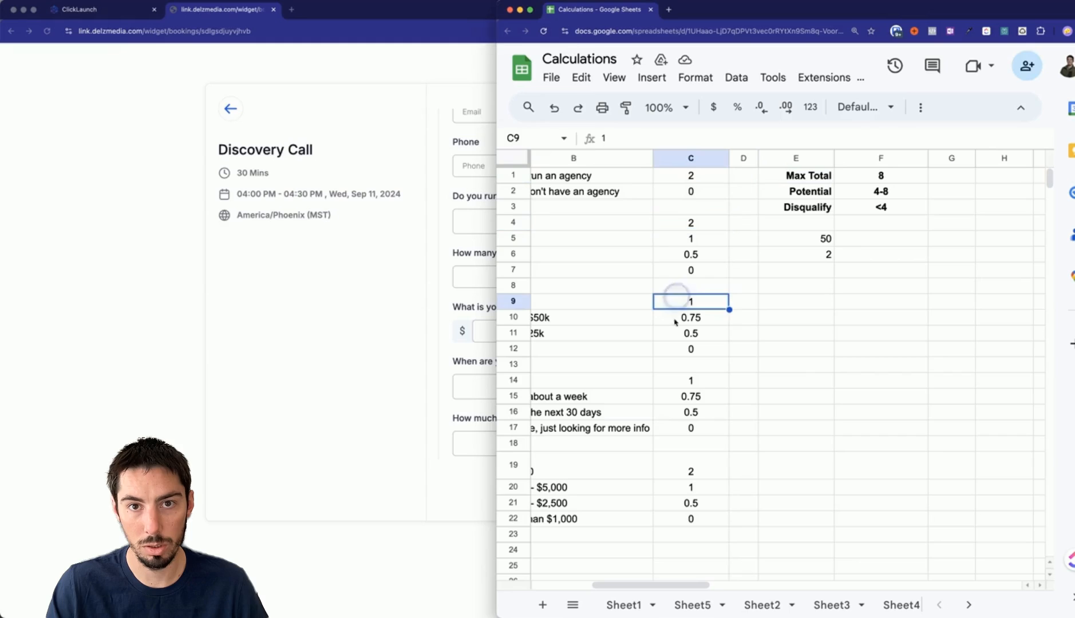
click(670, 383)
click(680, 469)
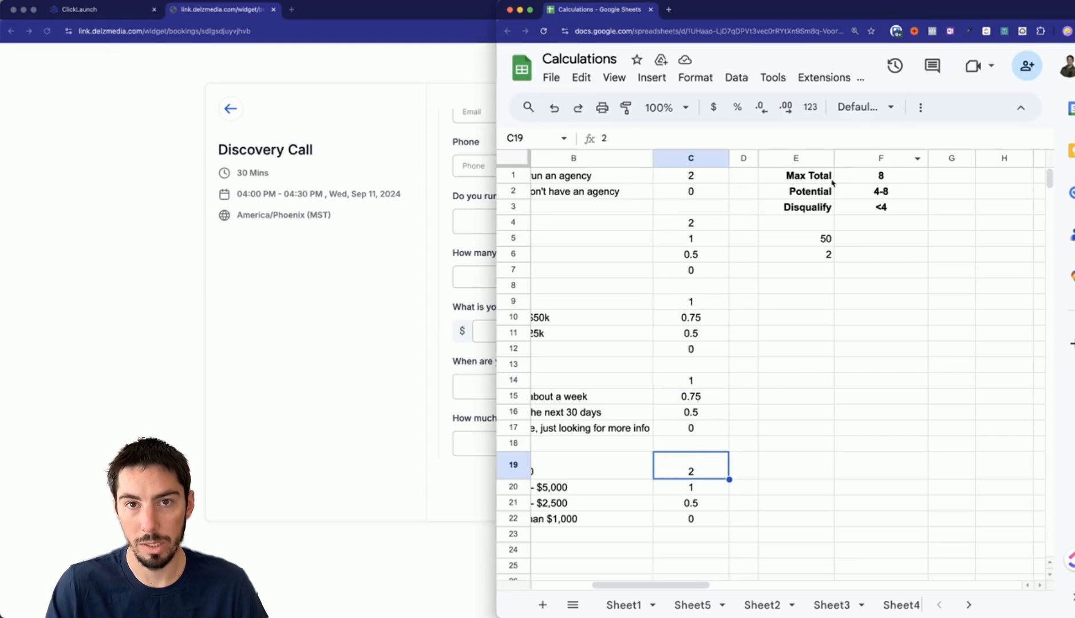
Review the Potential 4-8 and Disqualify <4 score thresholds.
click(793, 191)
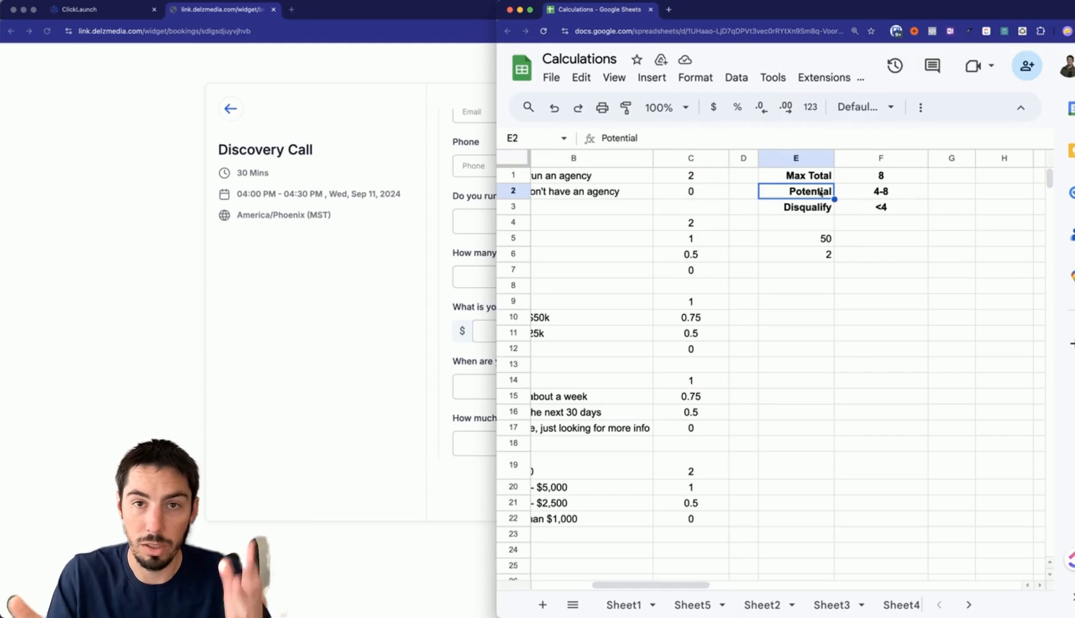
click(845, 195)
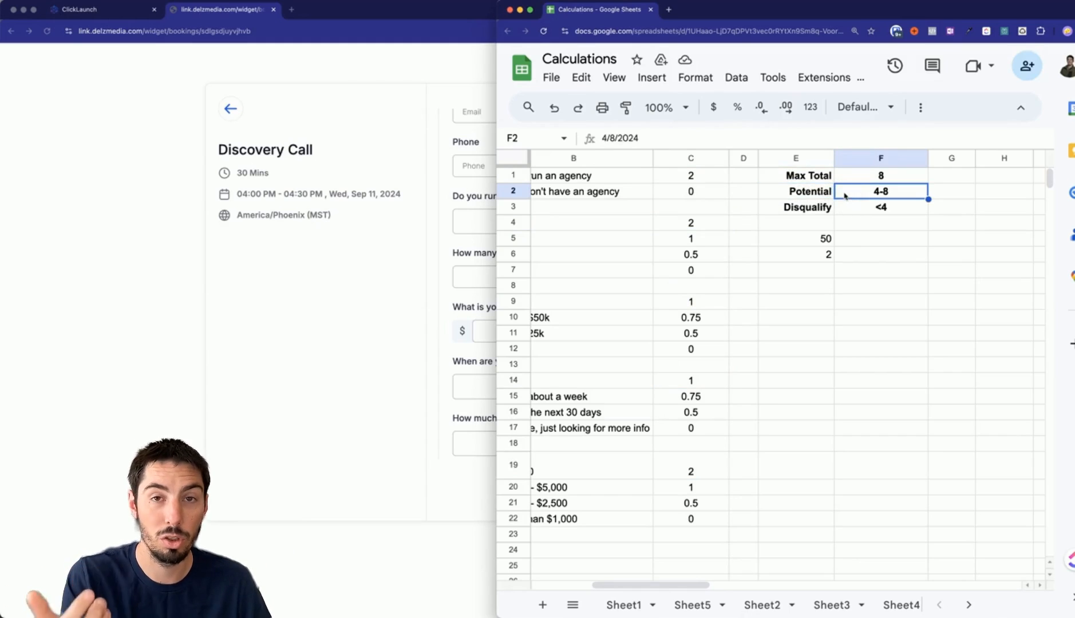
click(804, 213)
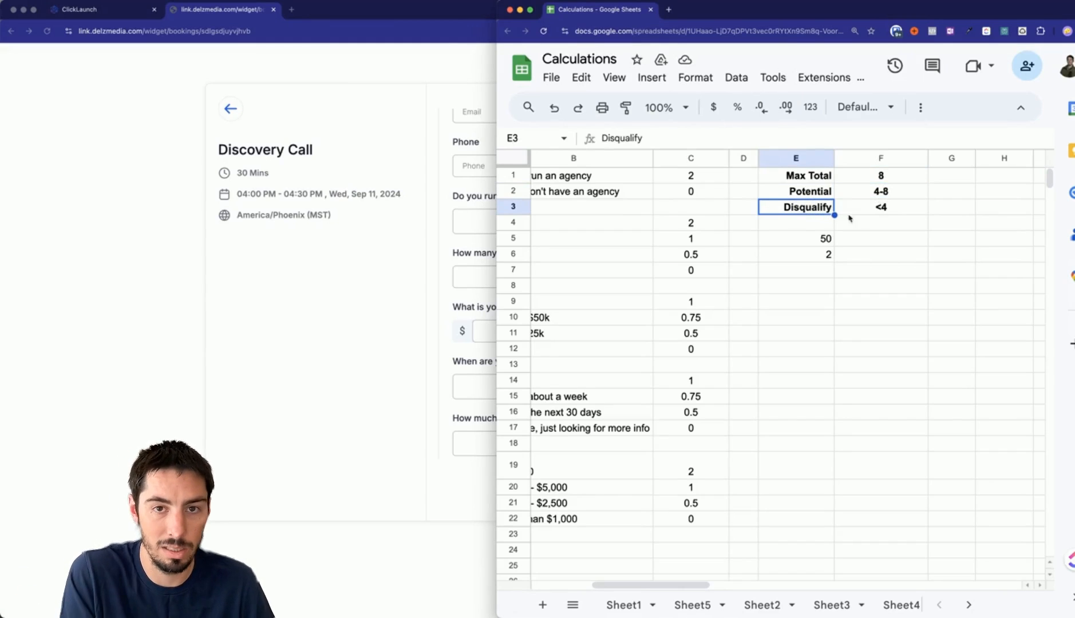
drag(664, 591, 552, 554)
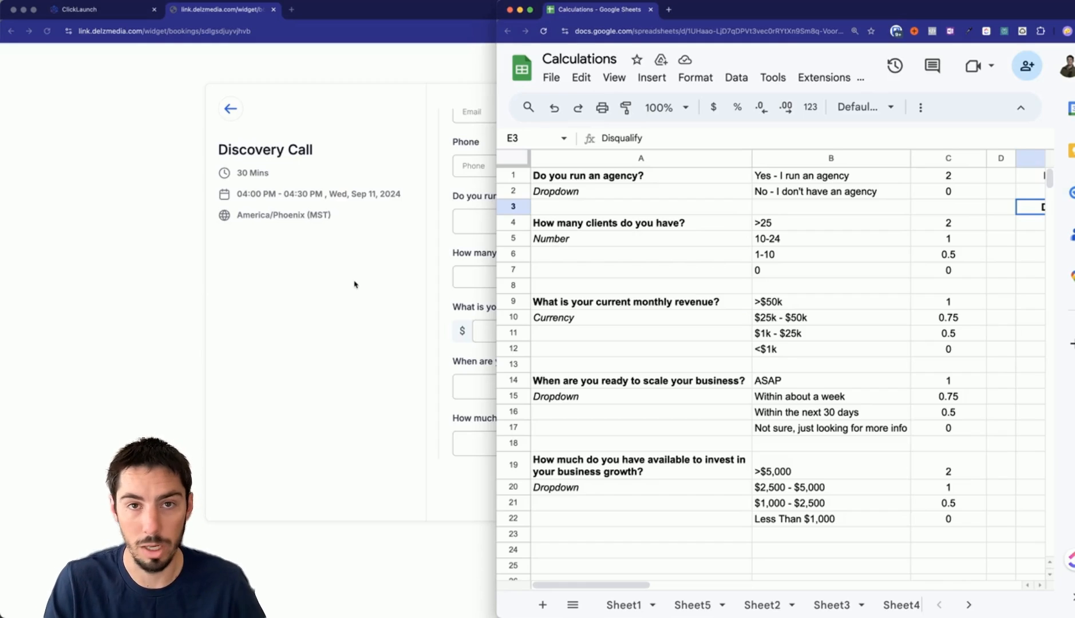
Switch to the ClickLaunch account dashboard and open Settings.
click(300, 278)
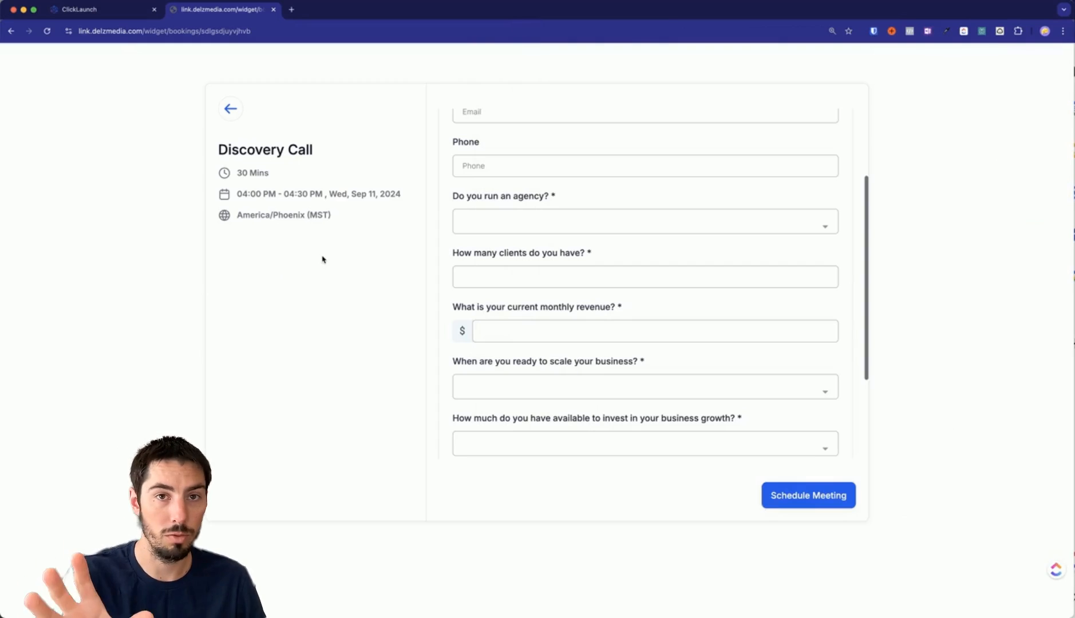
click(117, 10)
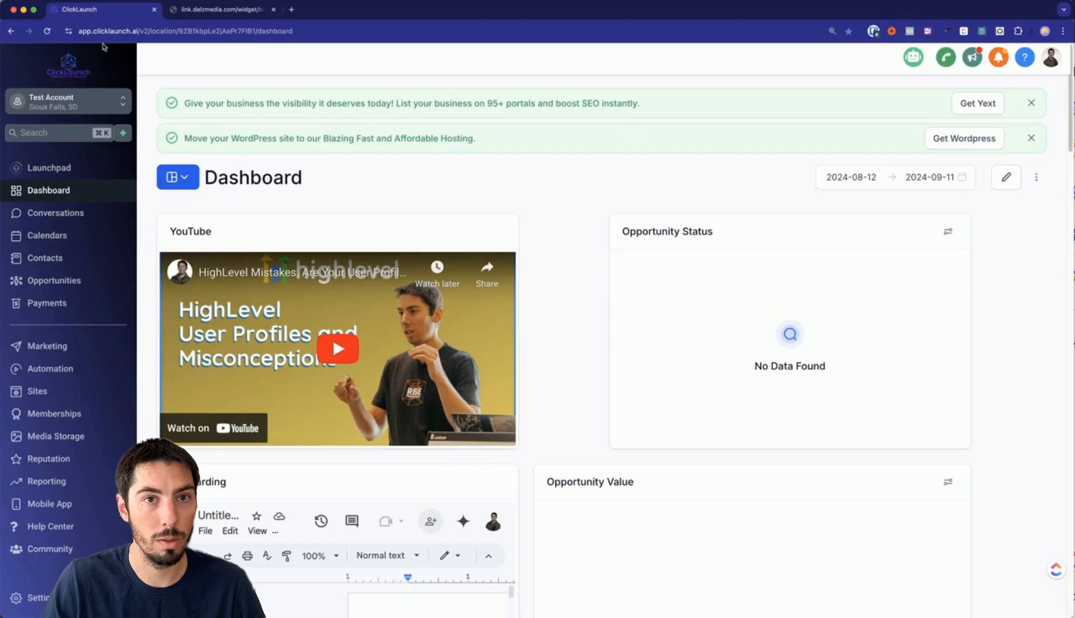
click(32, 598)
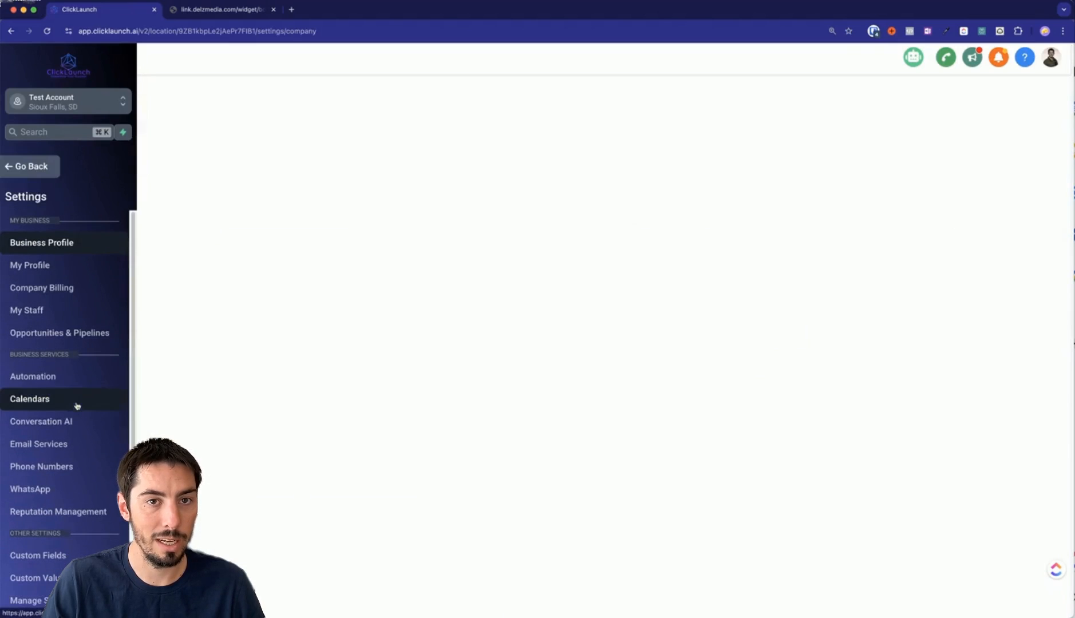
In Custom Fields > Folders > Calendar Answer Scoring, delete the Do You Run An Agency? field.
scroll(67, 435, down, 5)
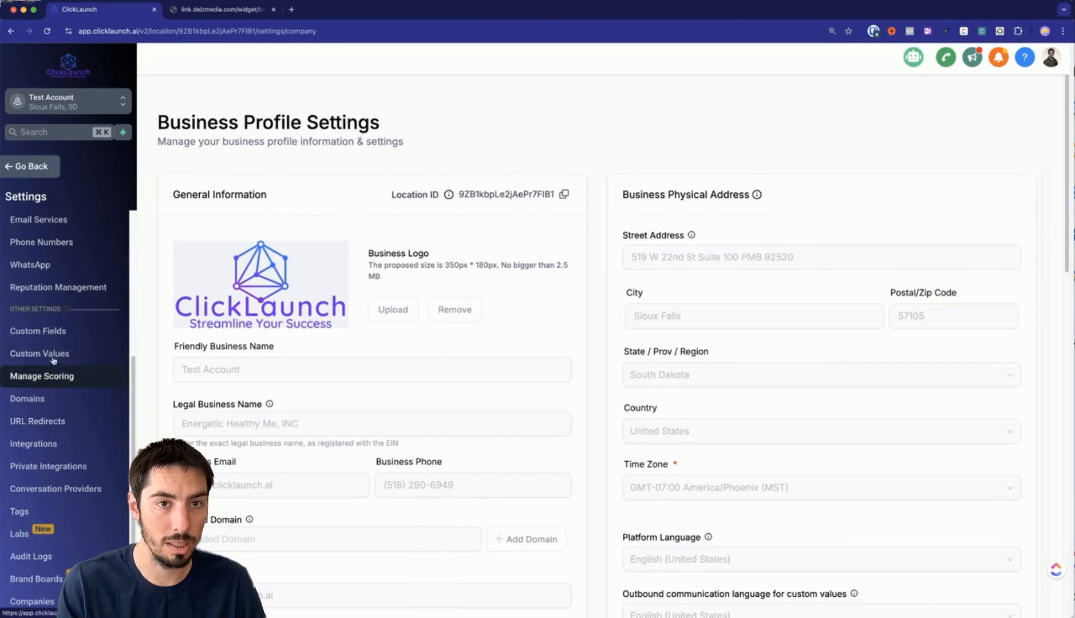
click(53, 333)
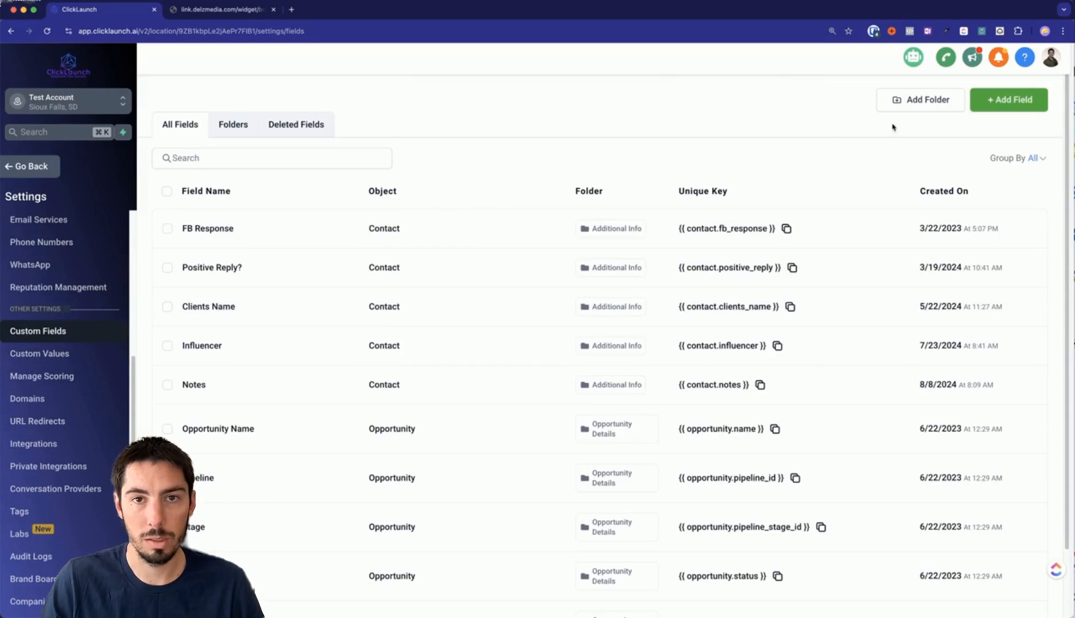
click(232, 132)
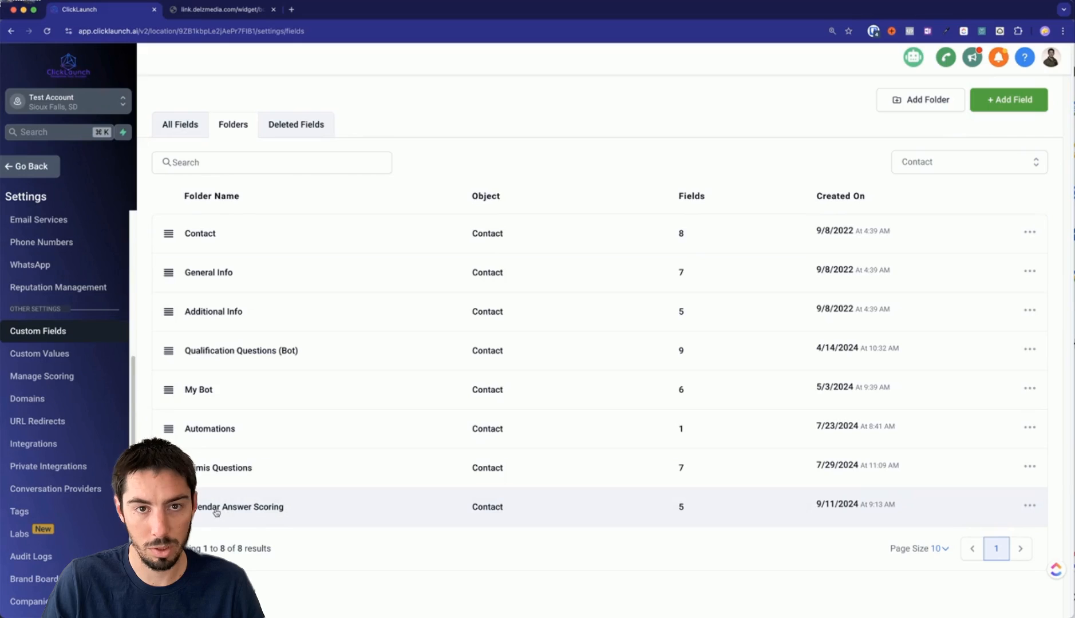
click(243, 509)
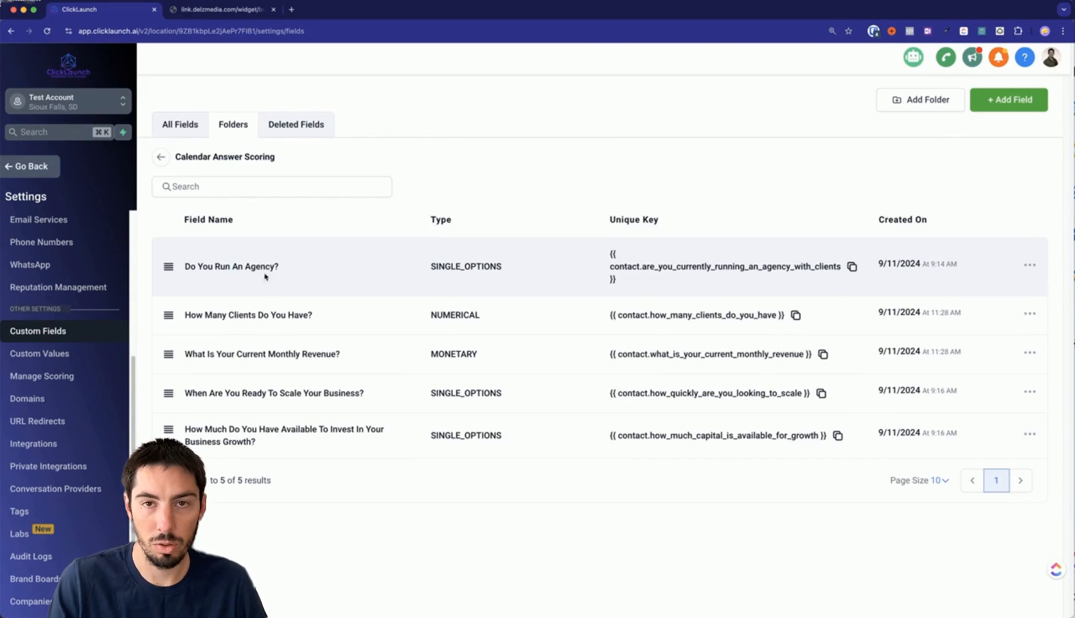
click(1030, 264)
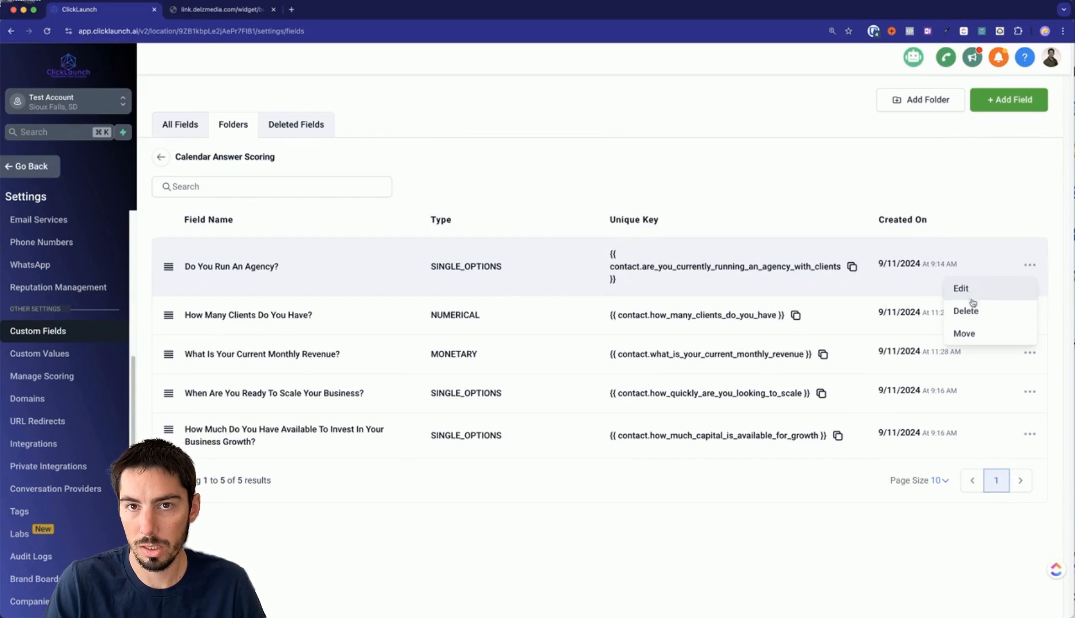
click(966, 313)
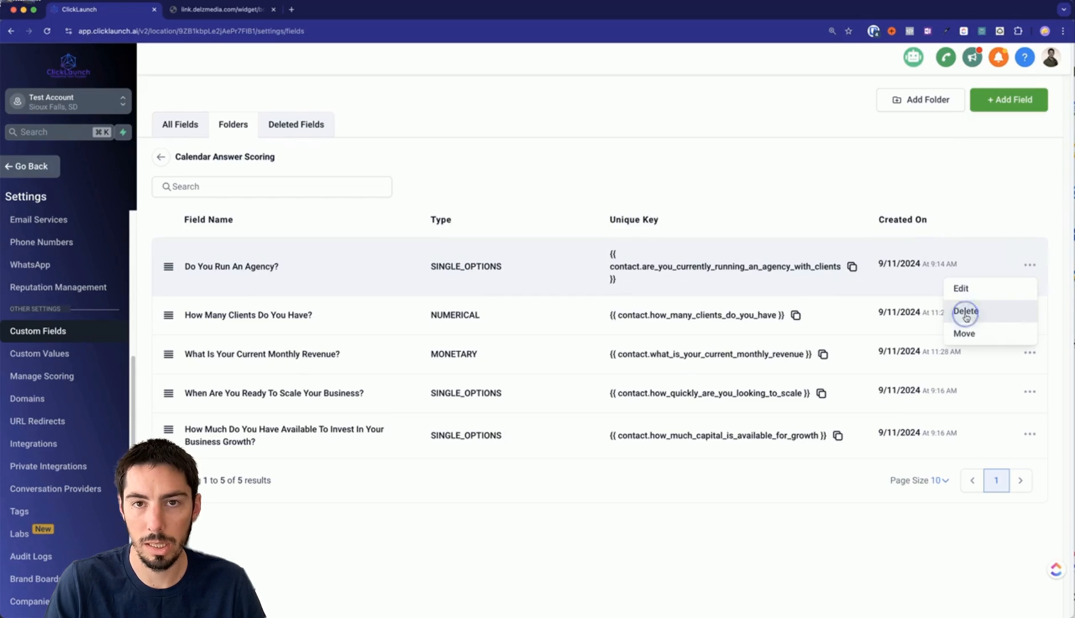
click(716, 163)
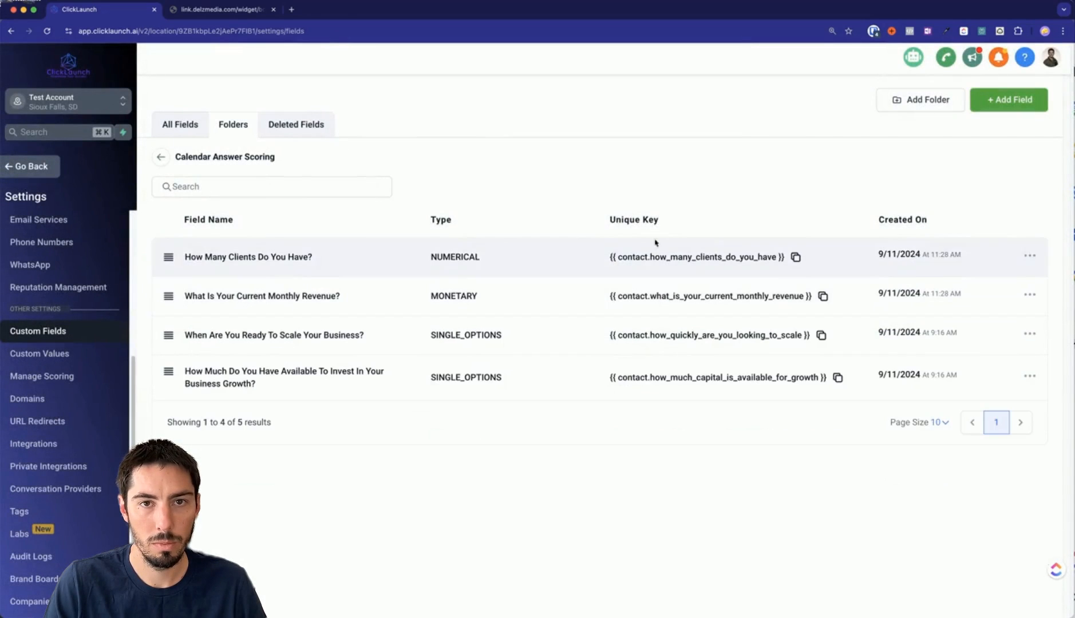
Start a Dropdown (Single) field named with the copied question 'Do you run an agency?'.
click(1009, 106)
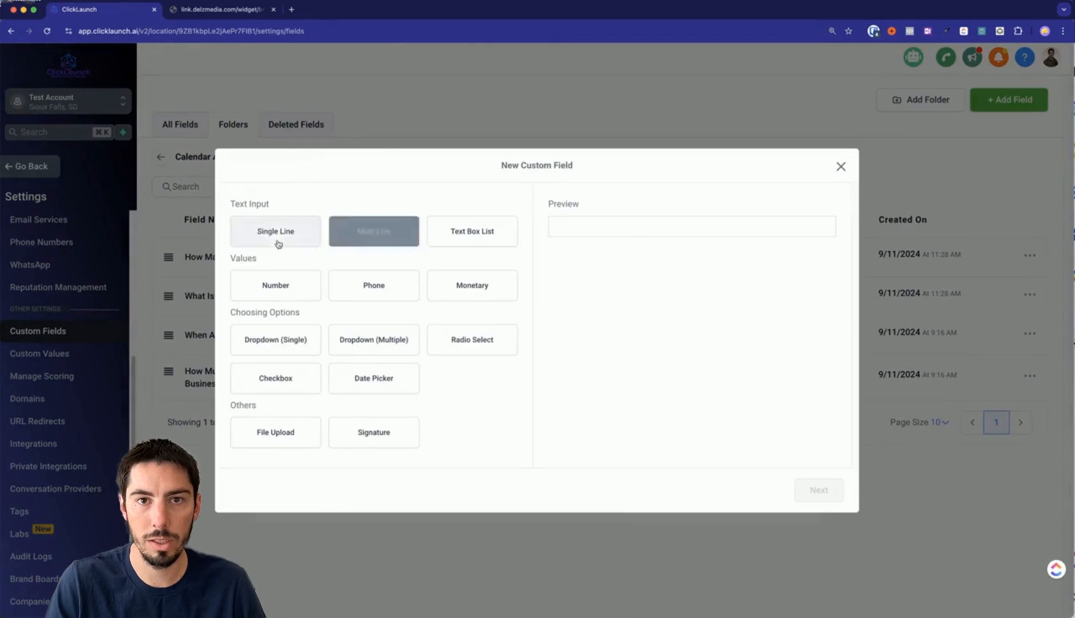
click(1074, 431)
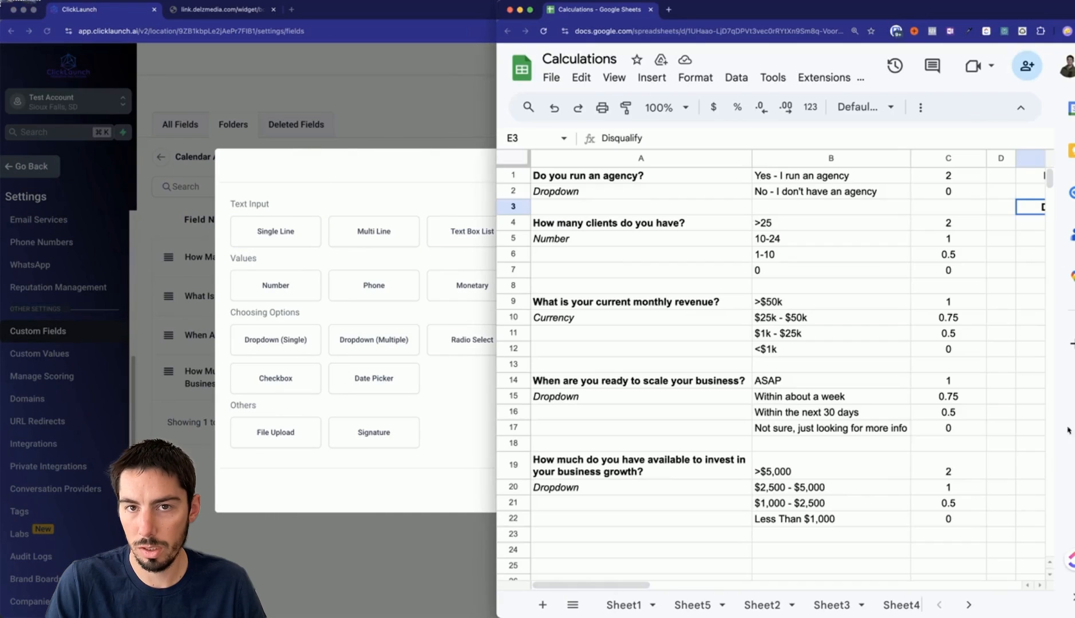
click(585, 176)
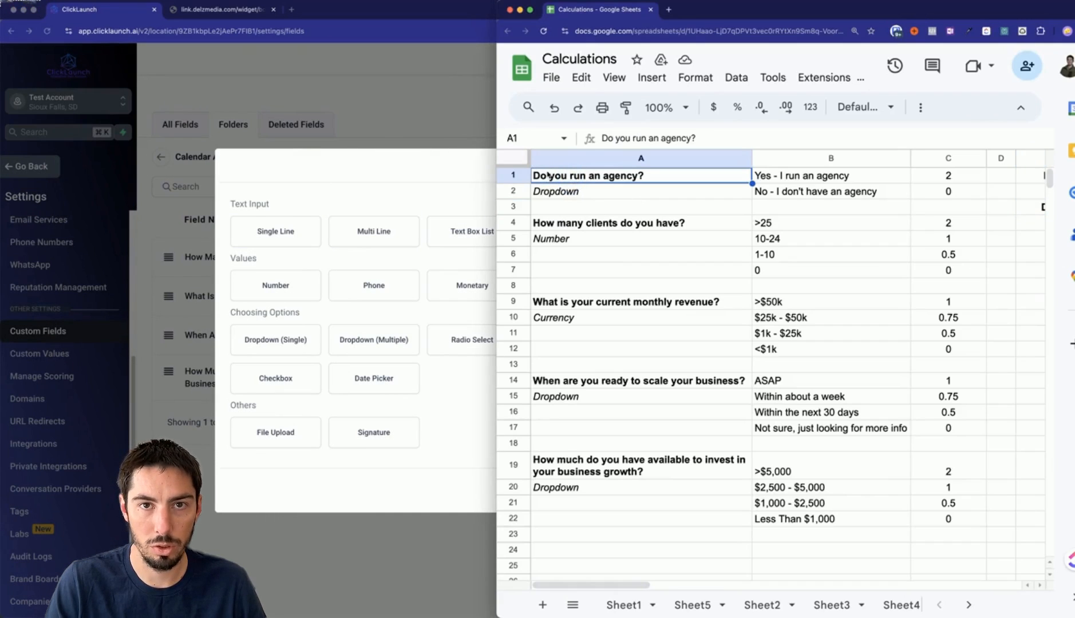
key(super+c)
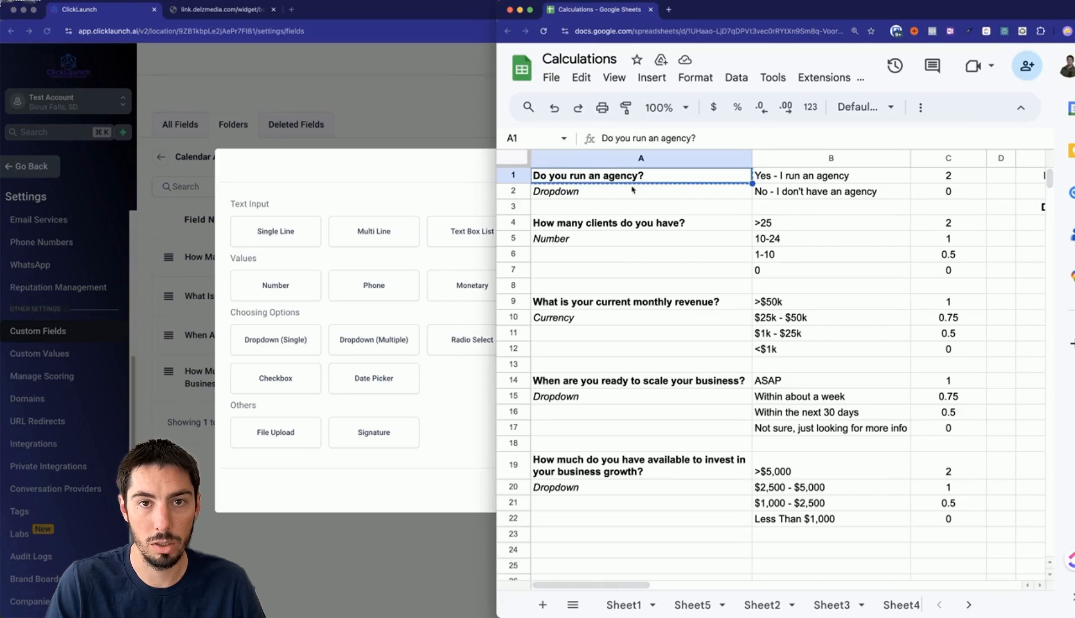
click(370, 202)
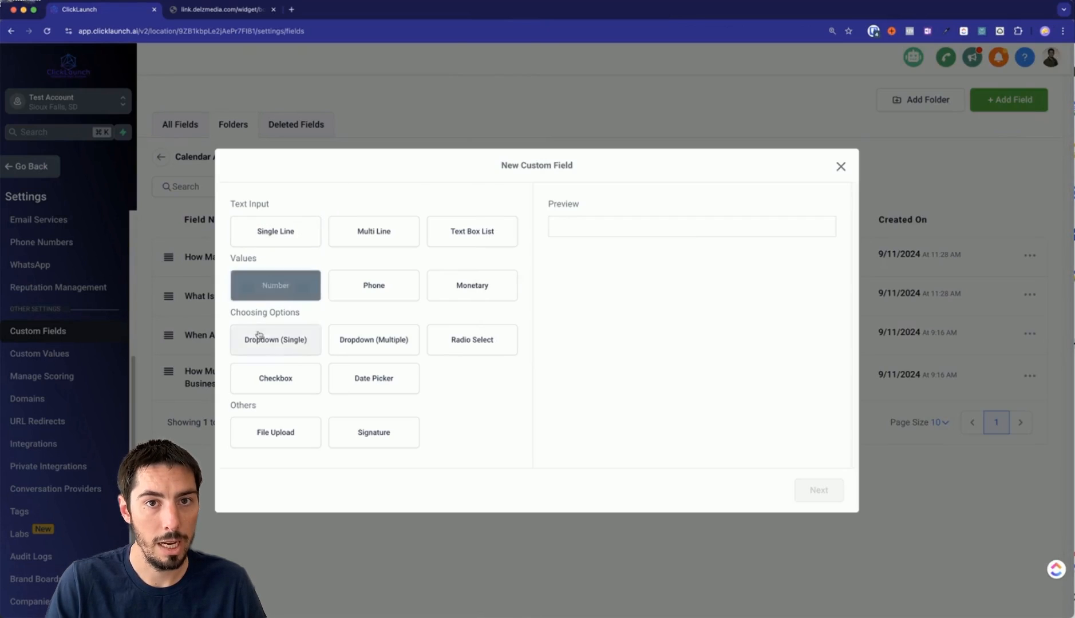
click(264, 351)
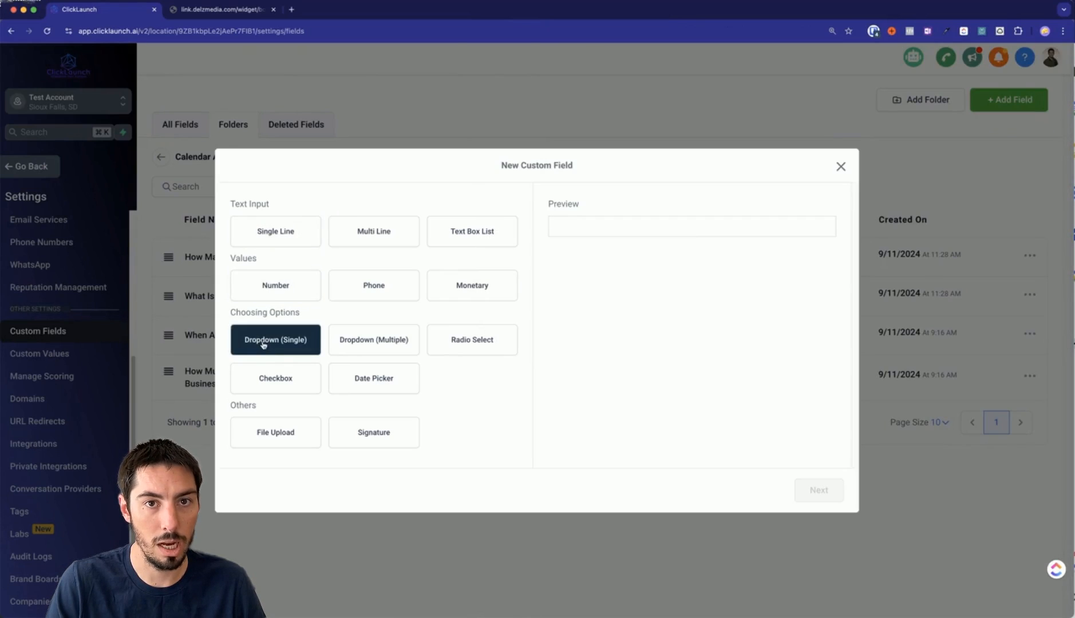
click(819, 491)
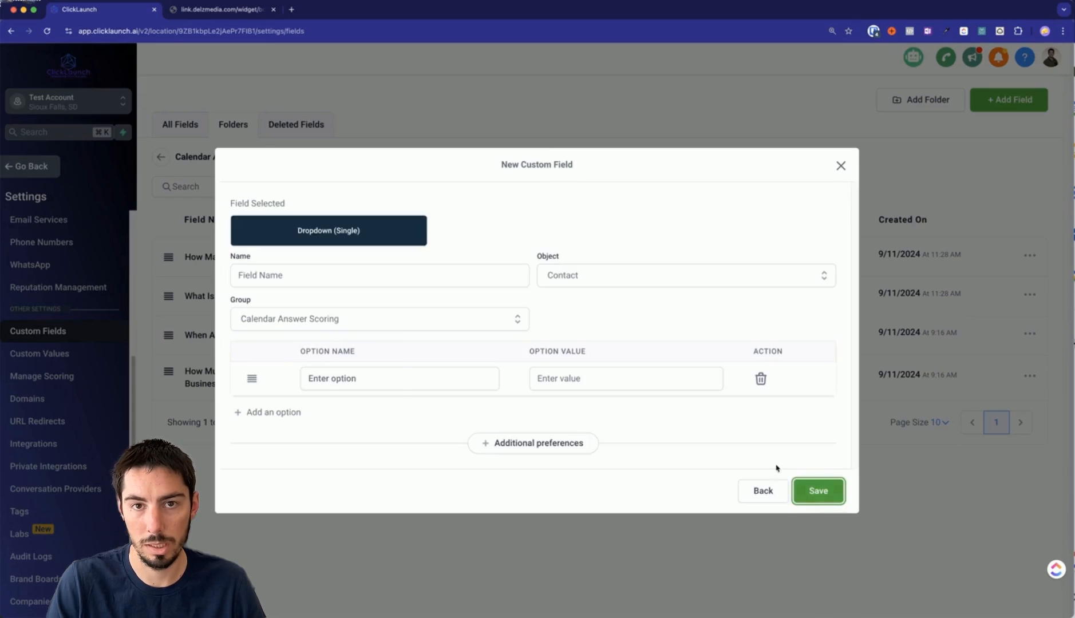
click(329, 276)
key(super+v)
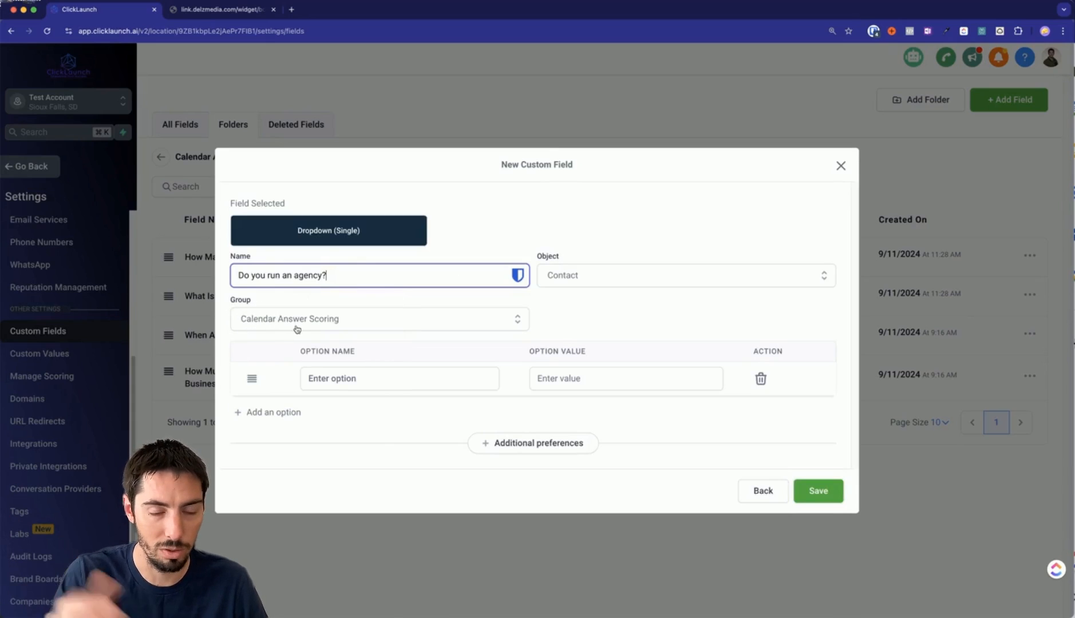
Add 'Yes - I run an agency' from the spreadsheet as the first option.
click(346, 379)
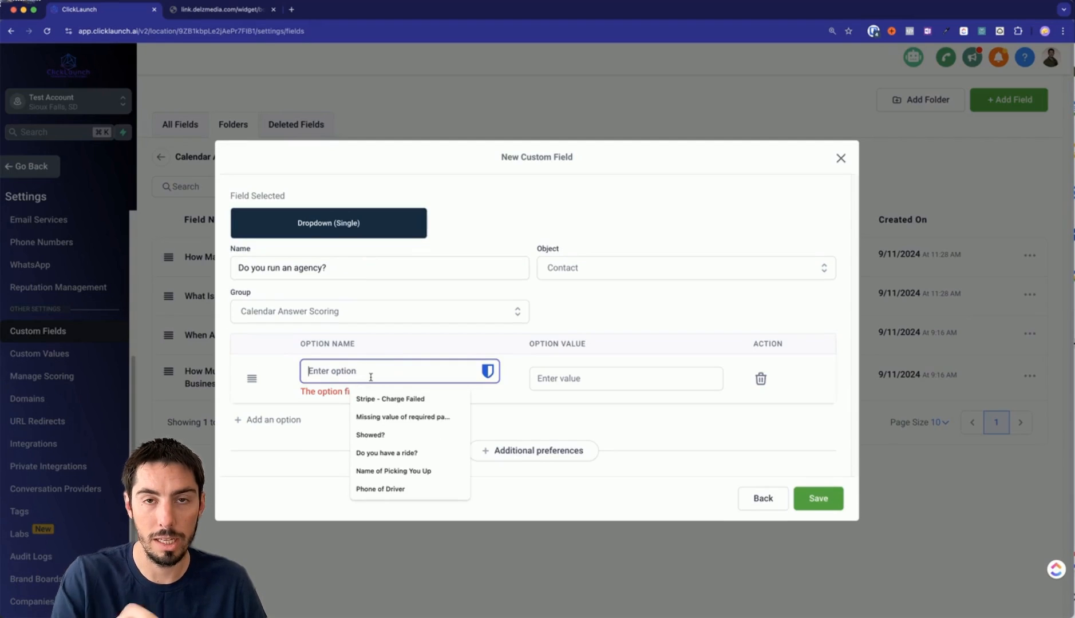
click(1074, 286)
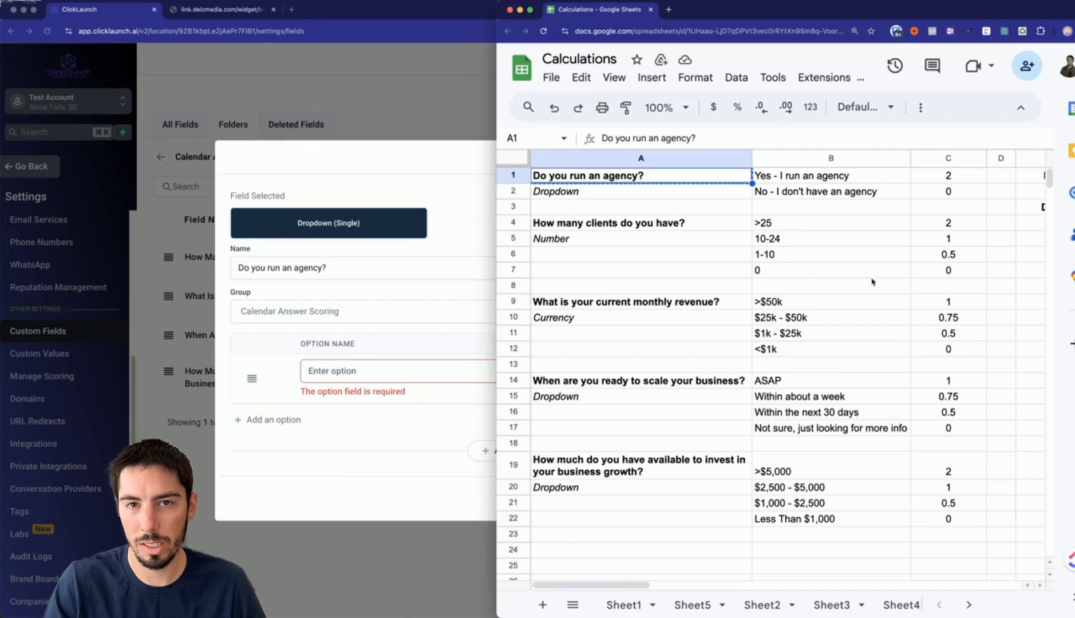
click(796, 175)
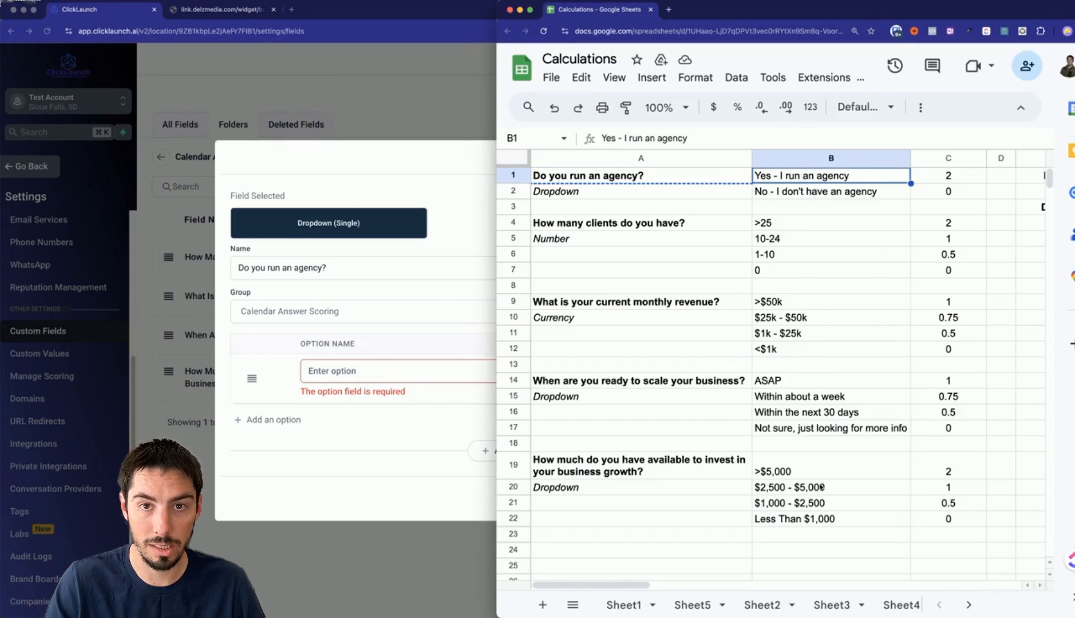
key(super+c)
click(345, 376)
key(super+v)
Add 'No - I don't have an agency' as the second option and save the field.
click(286, 412)
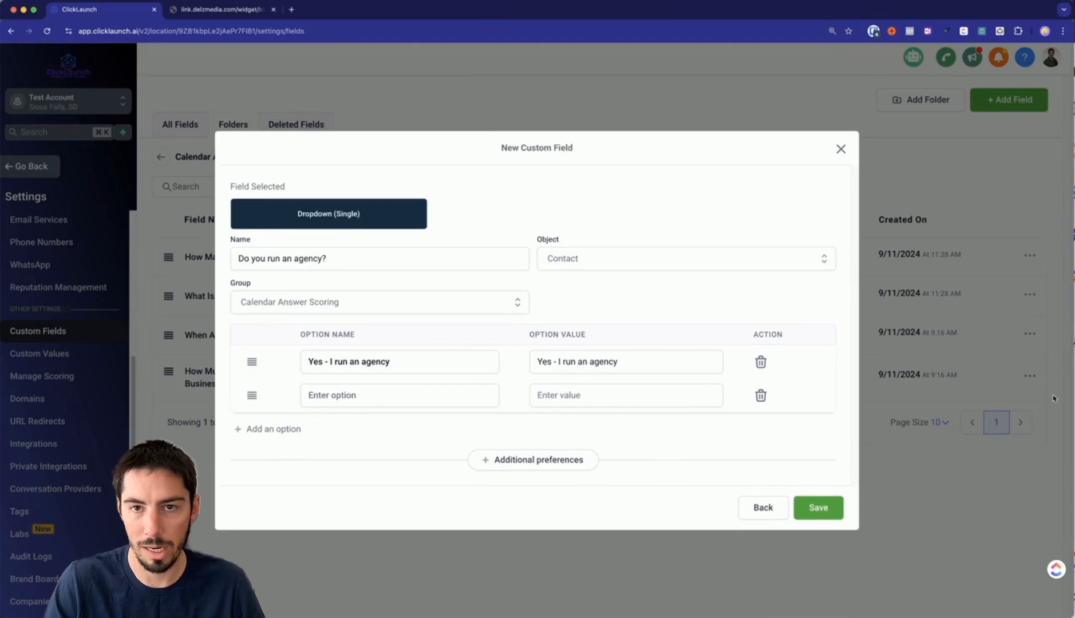
key(super+Tab)
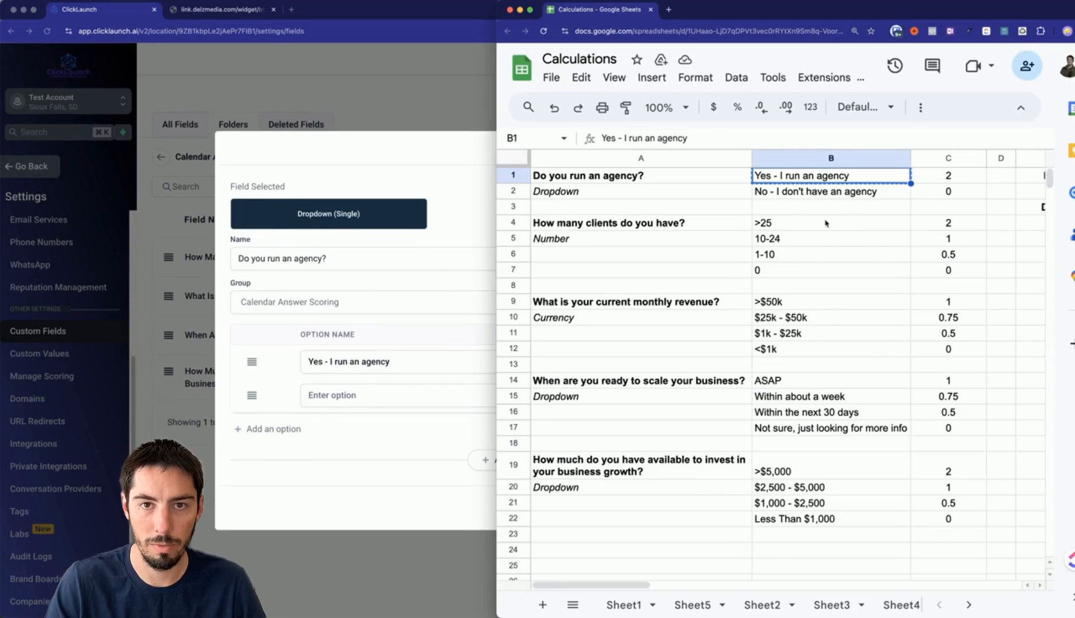
click(817, 194)
key(super+c)
key(super+Tab)
click(326, 395)
key(super+v)
click(818, 508)
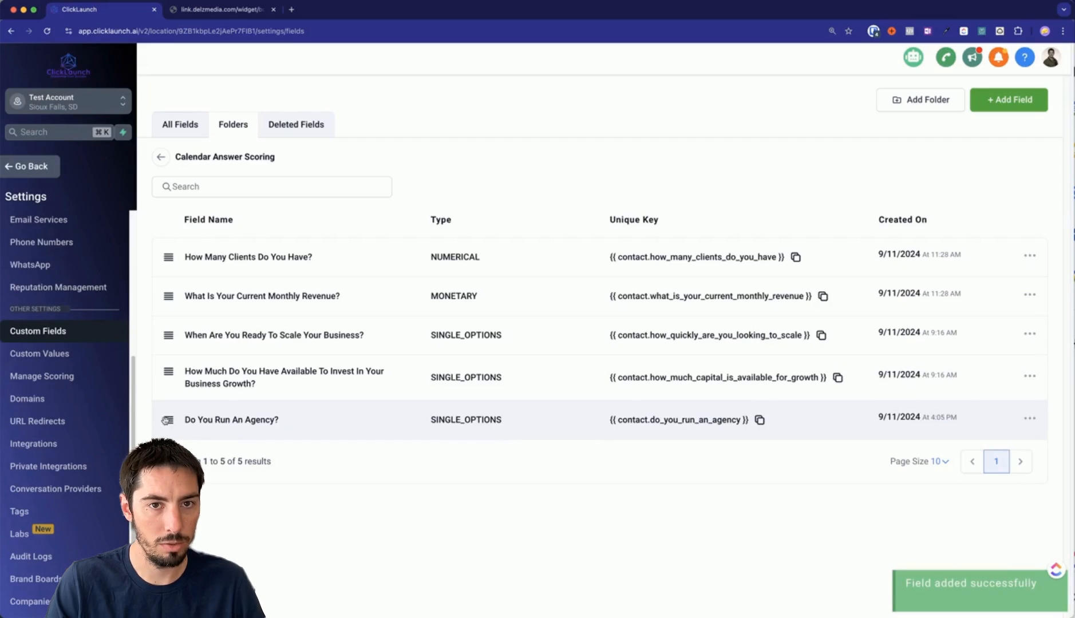
Move Do You Run An Agency? to the top and delete the How Many Clients field.
drag(169, 420, 168, 256)
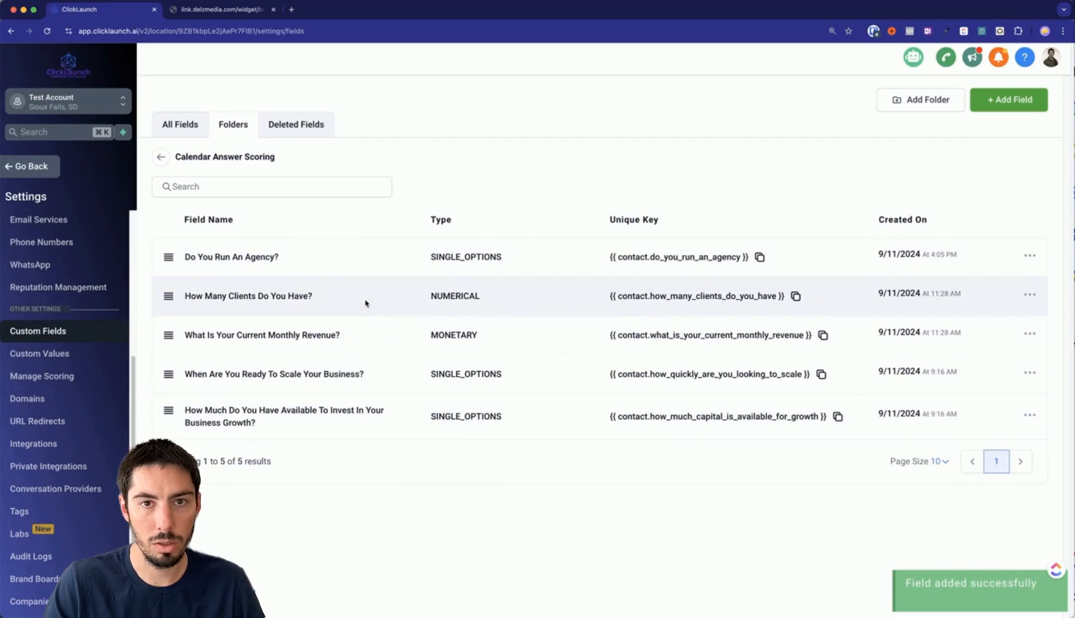
click(1030, 294)
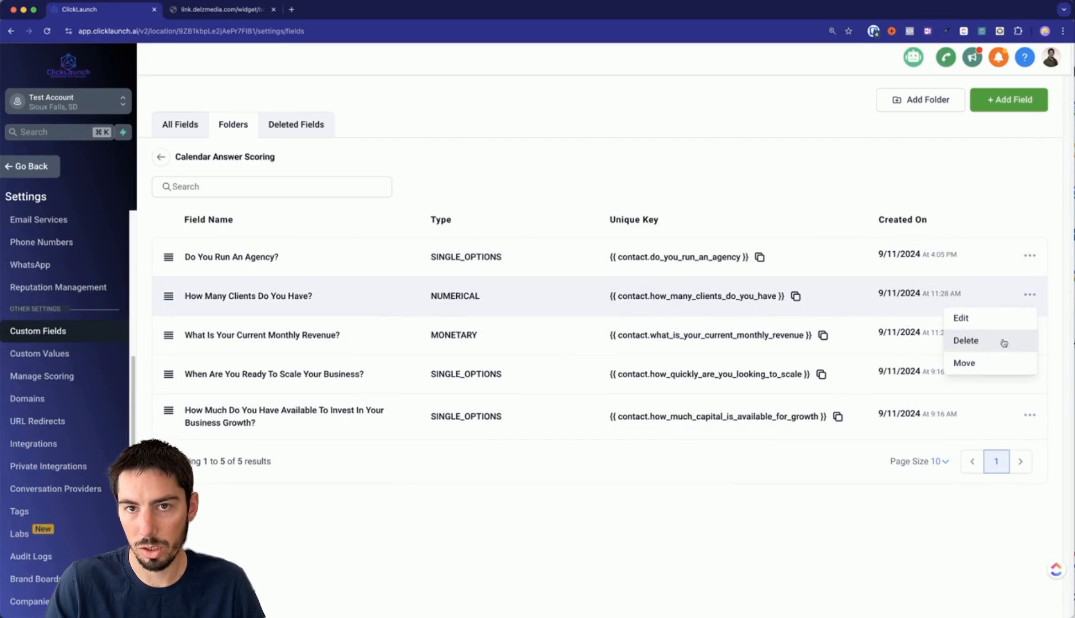
click(989, 341)
click(716, 167)
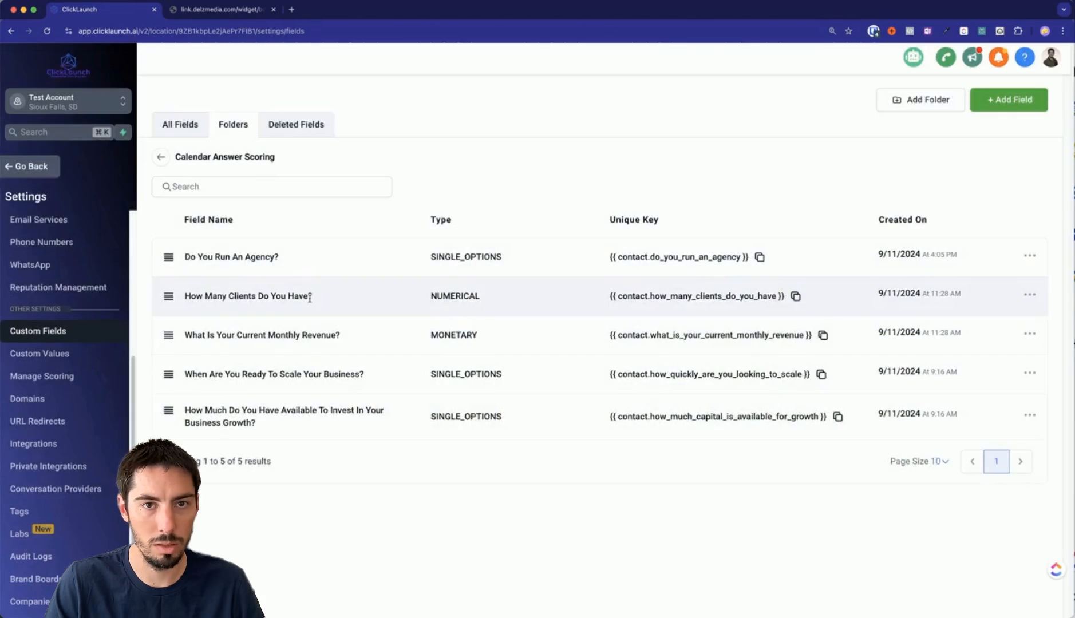
Copy the 'How many clients' question text from the Calculations spreadsheet.
click(1074, 426)
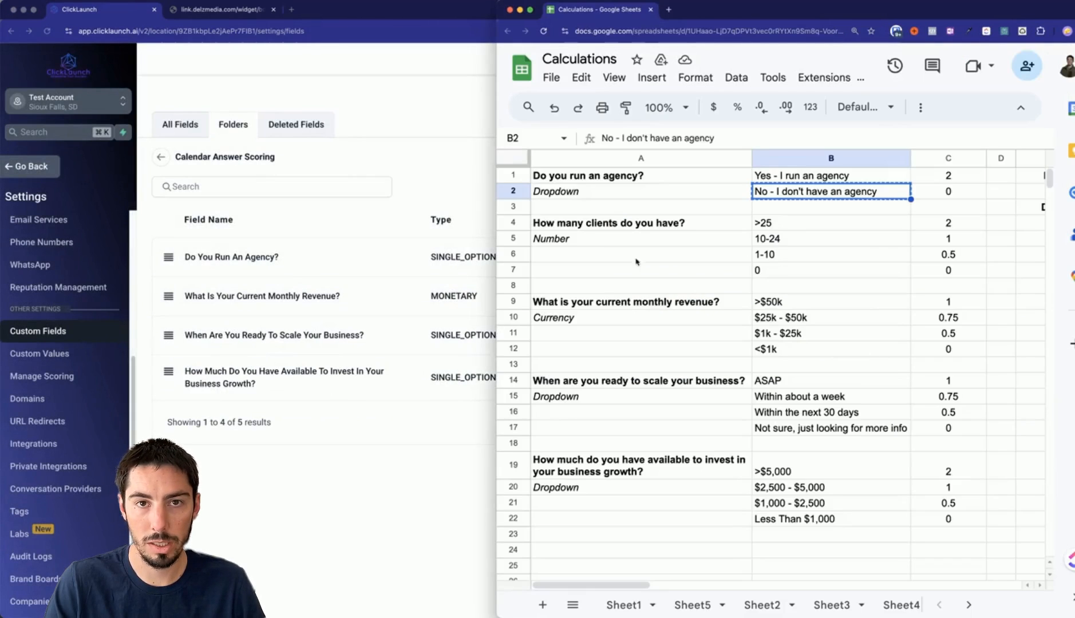
key(cmd+c)
click(570, 225)
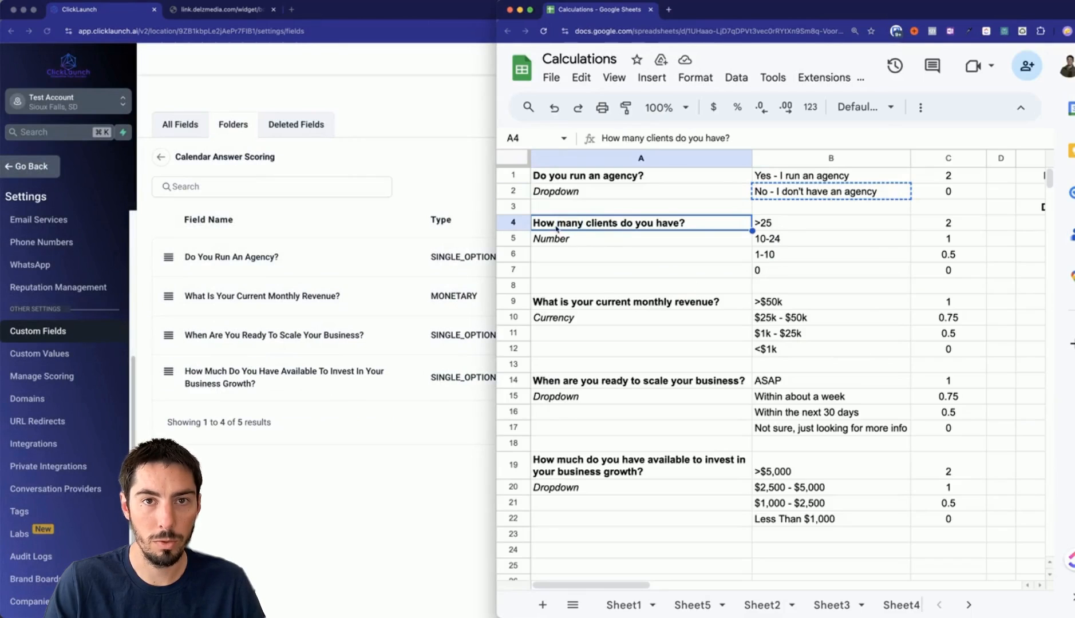
key(super+c)
click(409, 478)
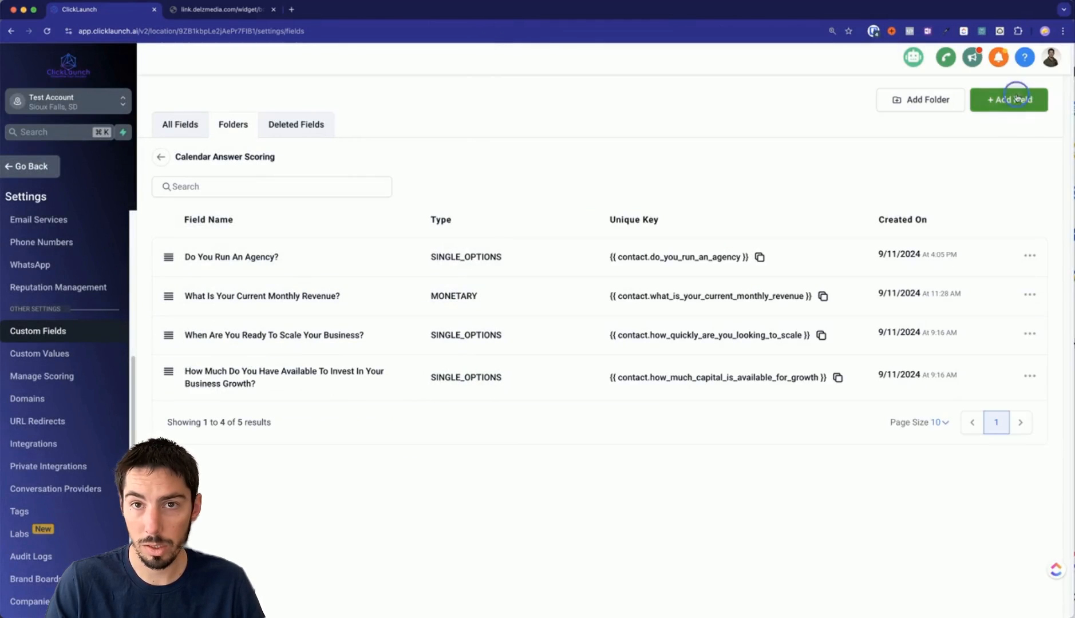
Create a Number field named with the pasted question, save it, and drag it to second place.
click(1008, 100)
click(275, 285)
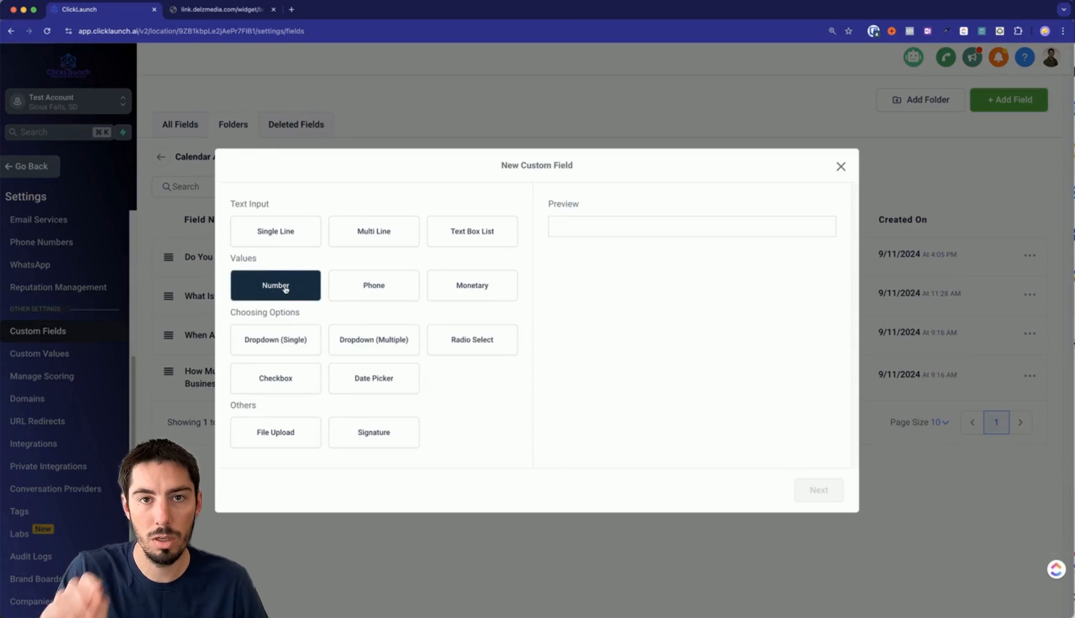
click(271, 236)
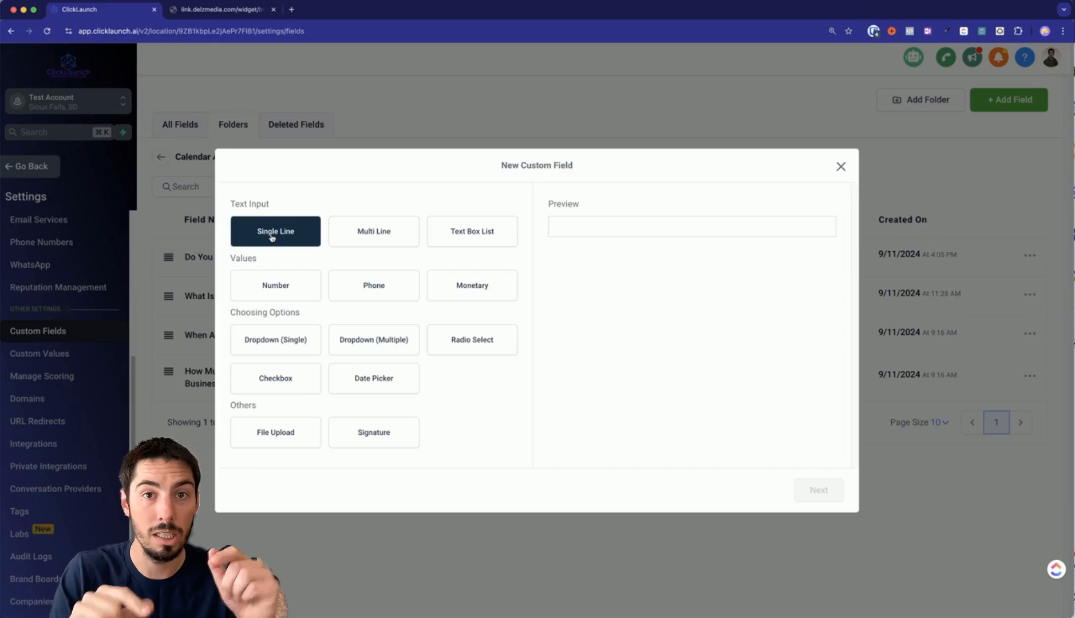
click(279, 292)
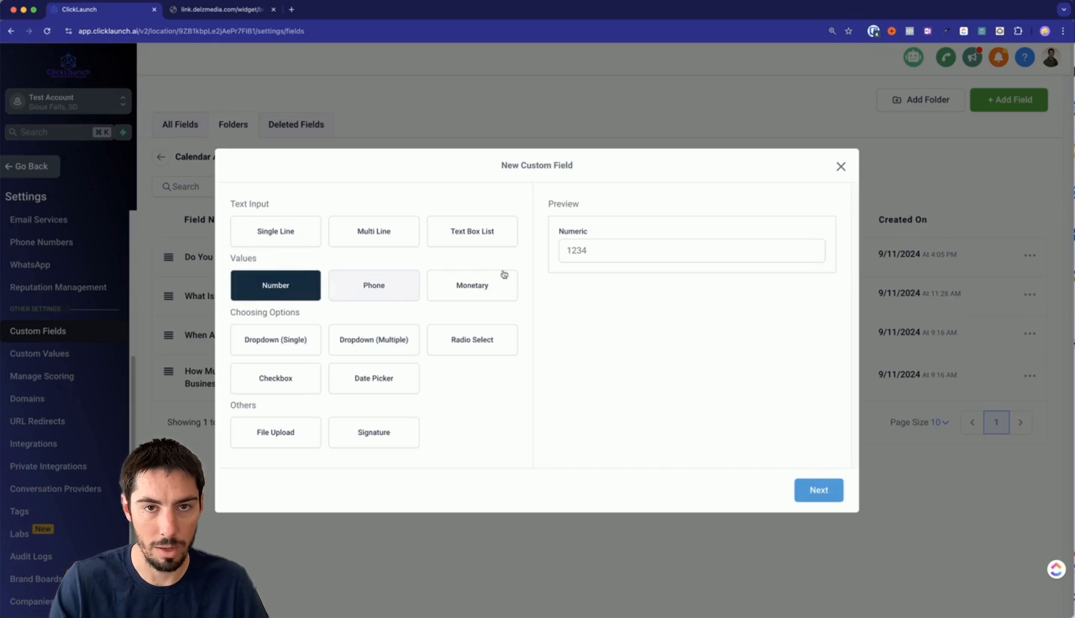
click(824, 492)
click(304, 304)
key(super+v)
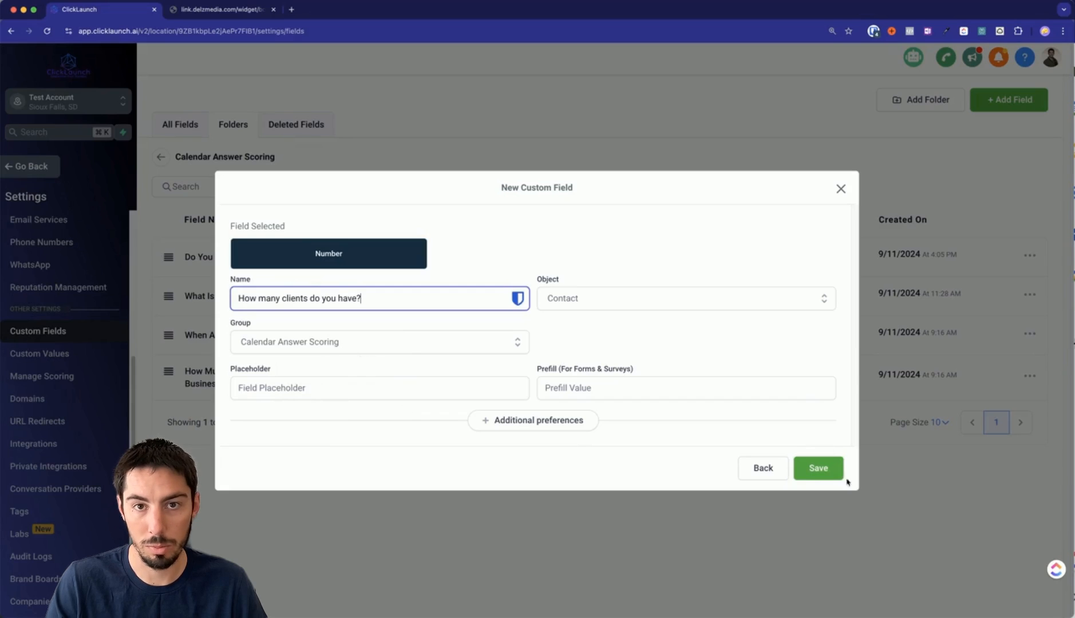
click(827, 470)
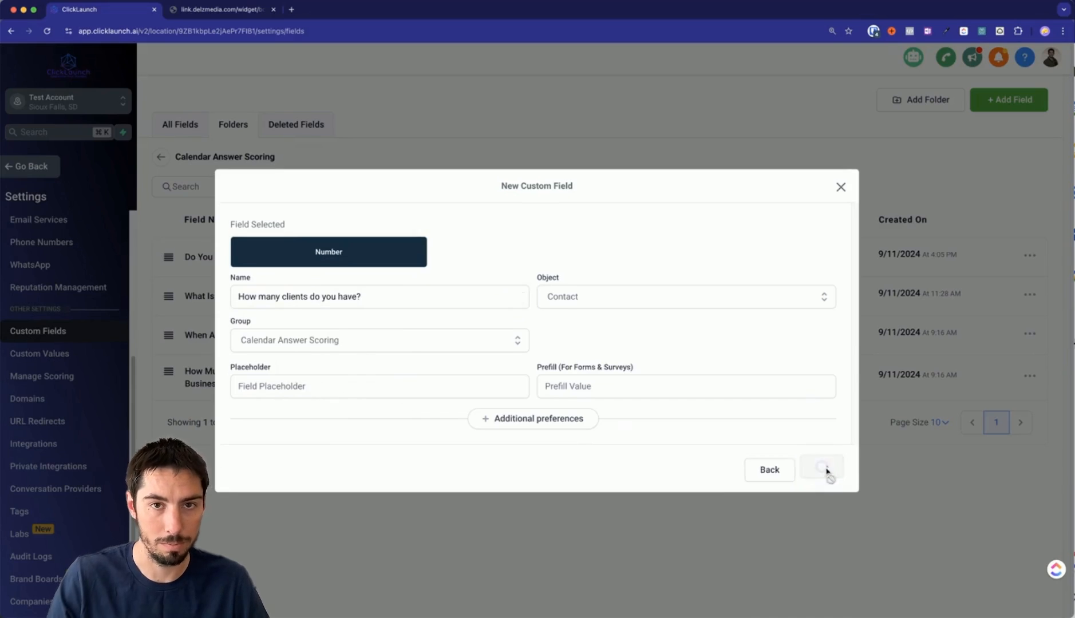
drag(168, 419, 168, 296)
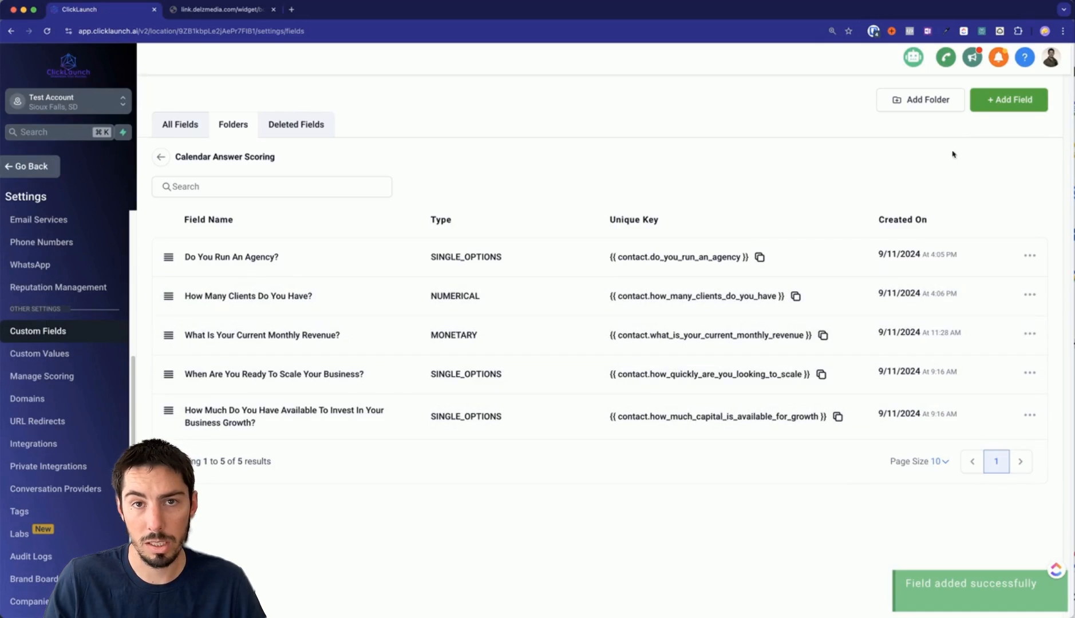
click(1011, 103)
click(471, 284)
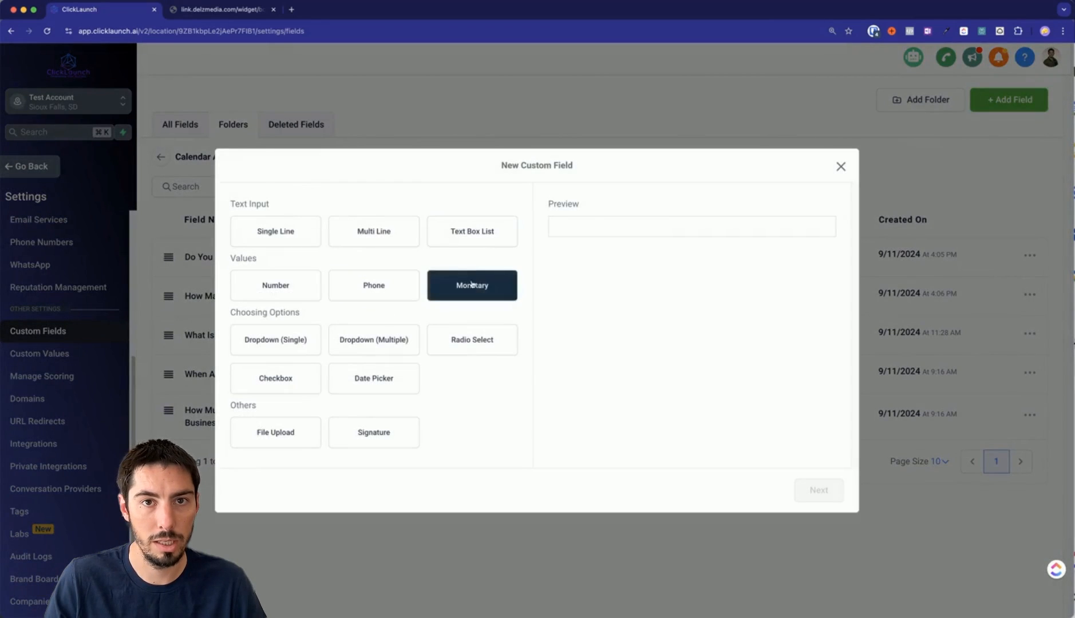
click(841, 167)
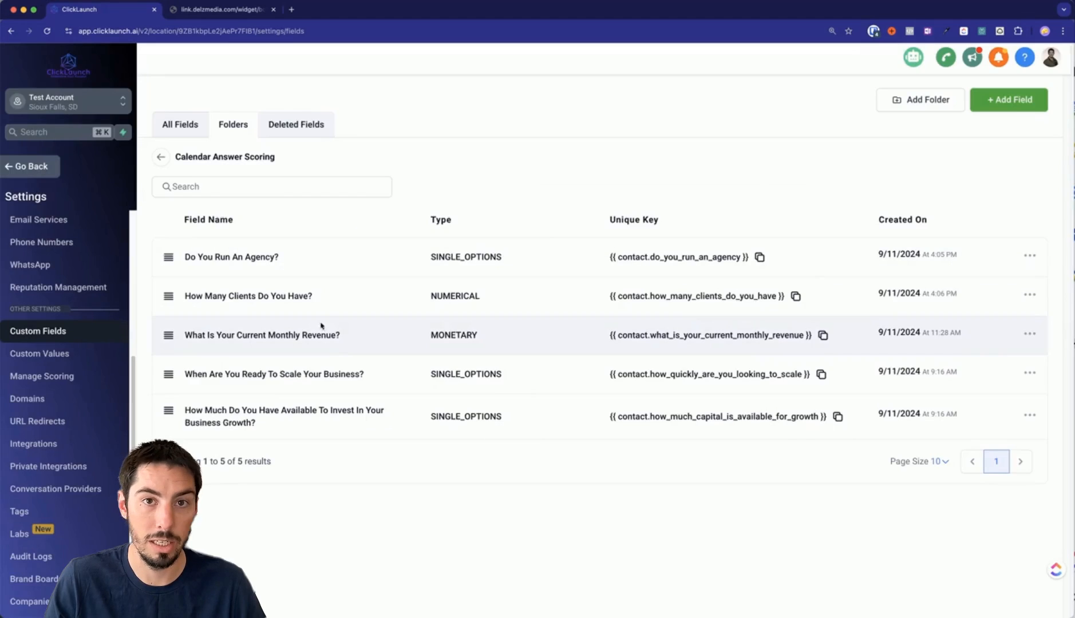
click(970, 335)
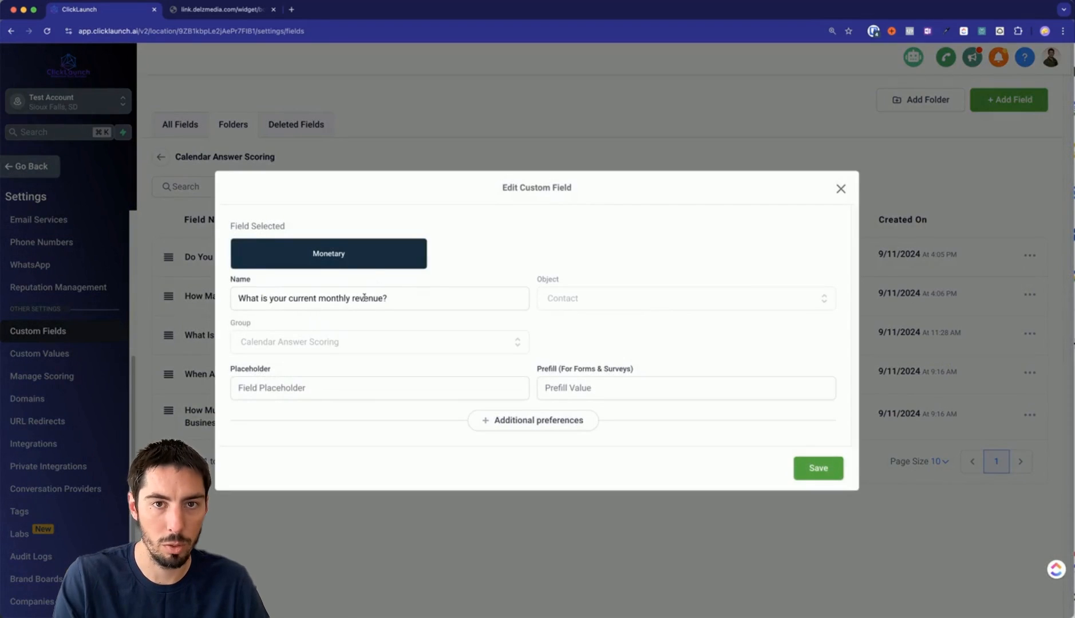
click(842, 189)
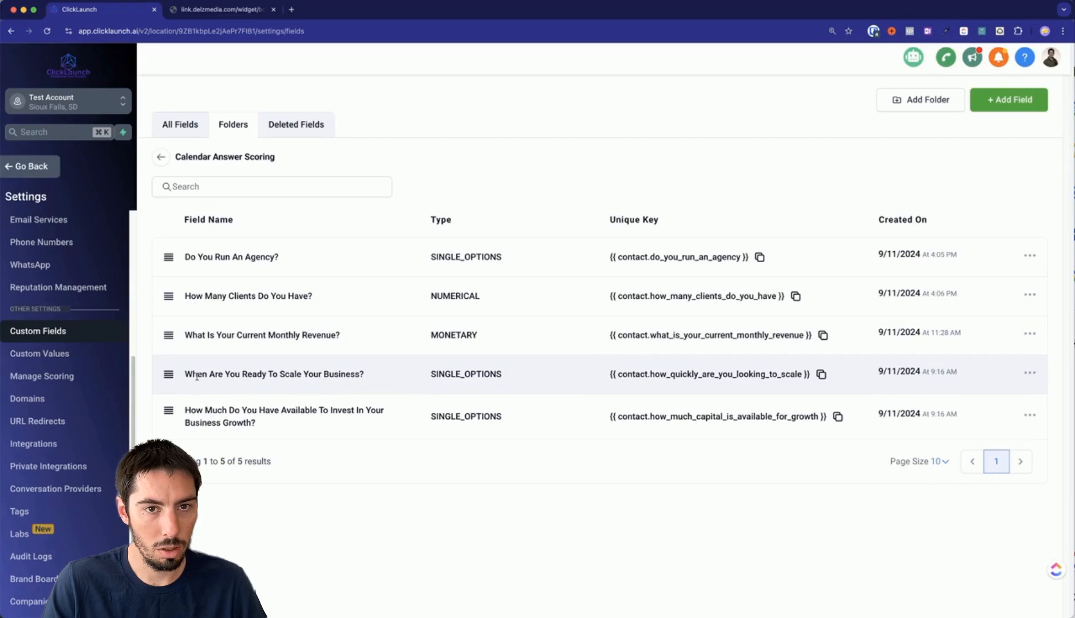
click(980, 385)
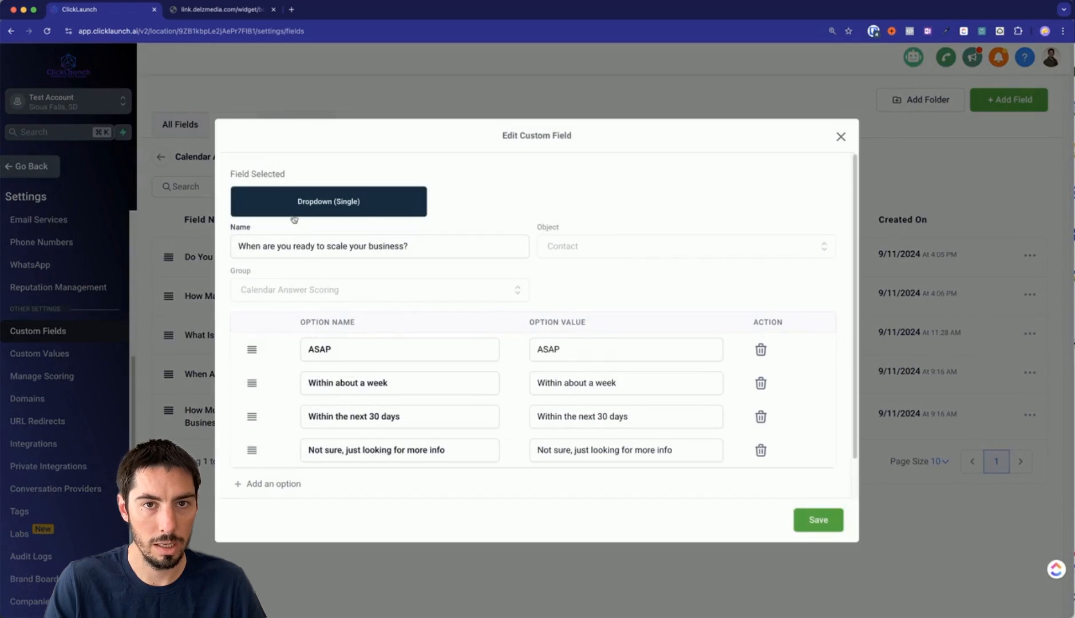
scroll(373, 344, down, 2)
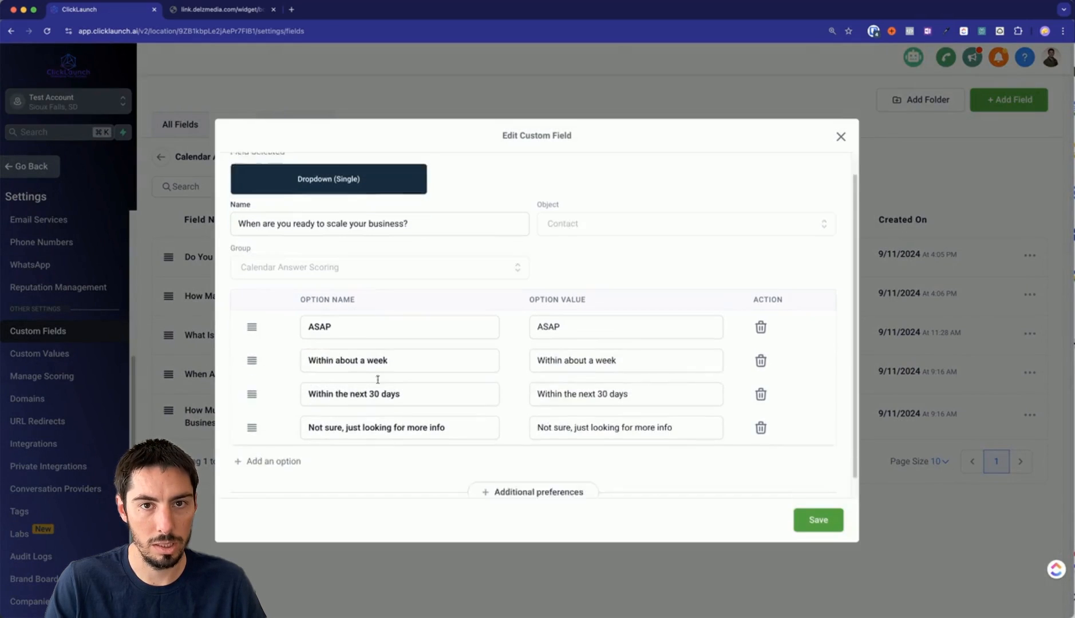
click(1073, 392)
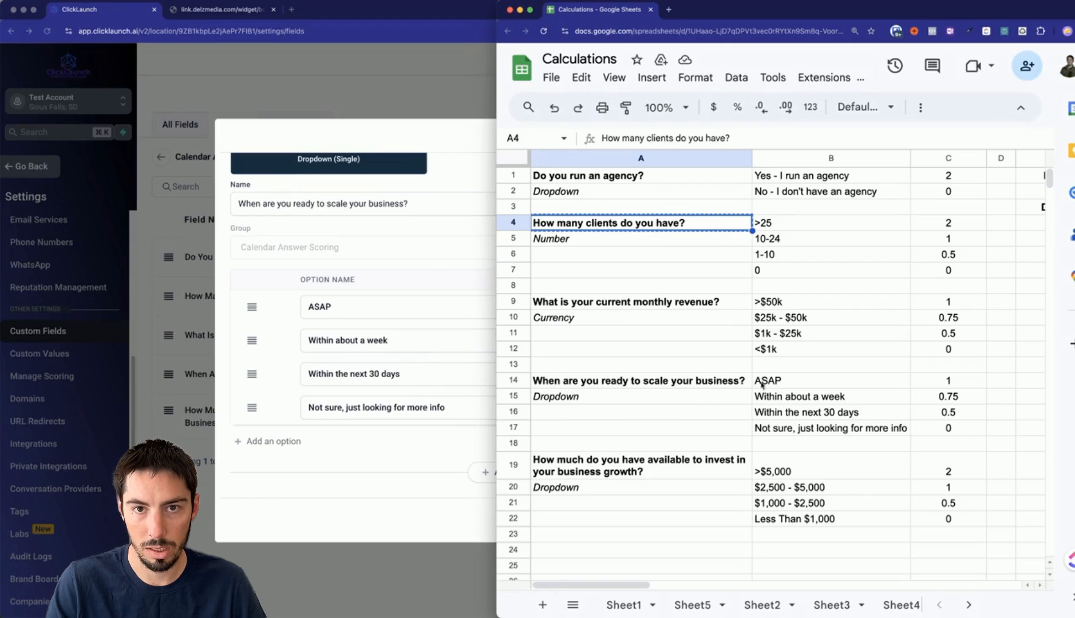
drag(762, 382, 773, 433)
click(390, 480)
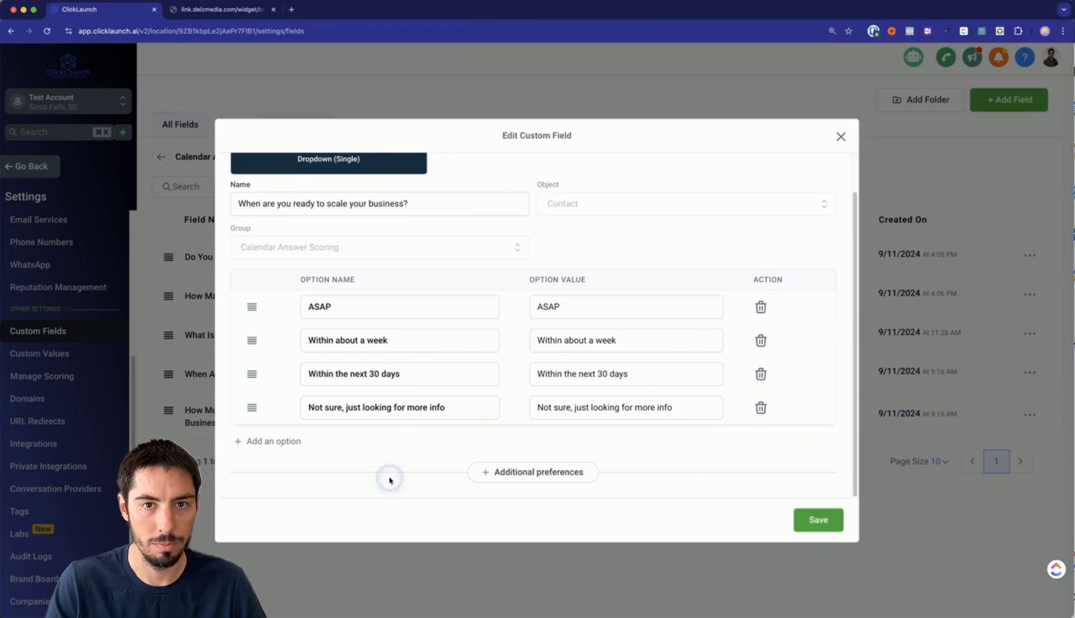
click(1074, 448)
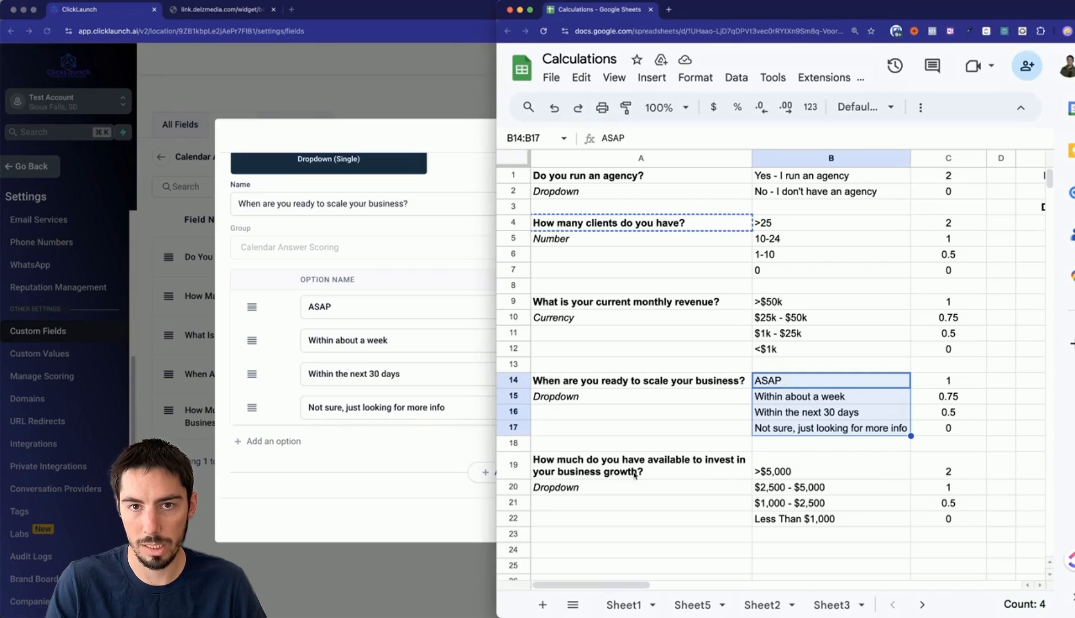
click(777, 475)
drag(780, 494, 784, 518)
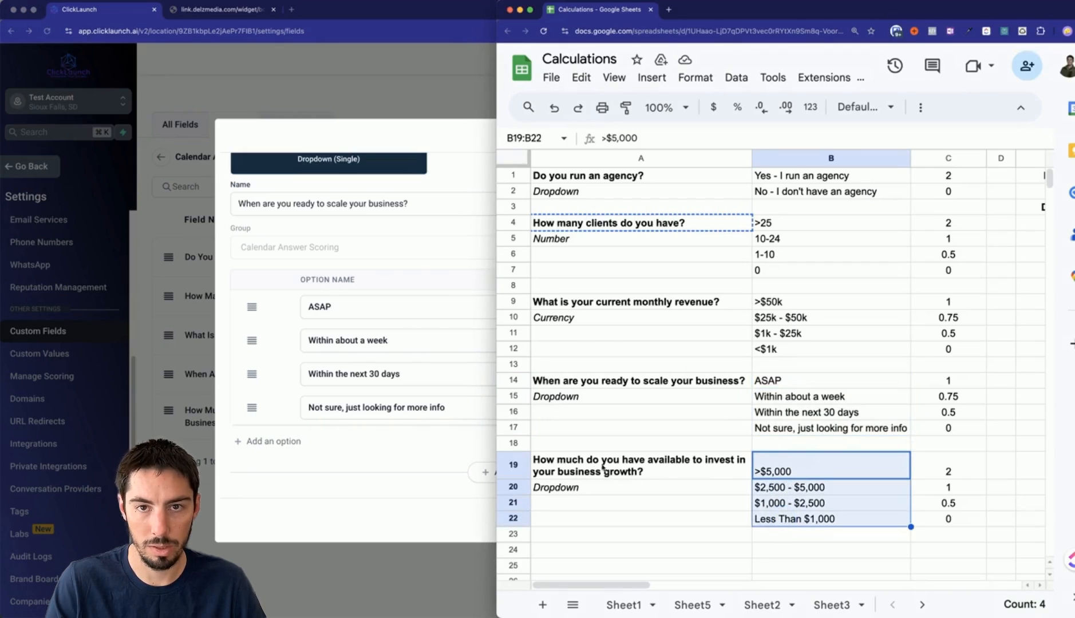
click(444, 501)
click(842, 137)
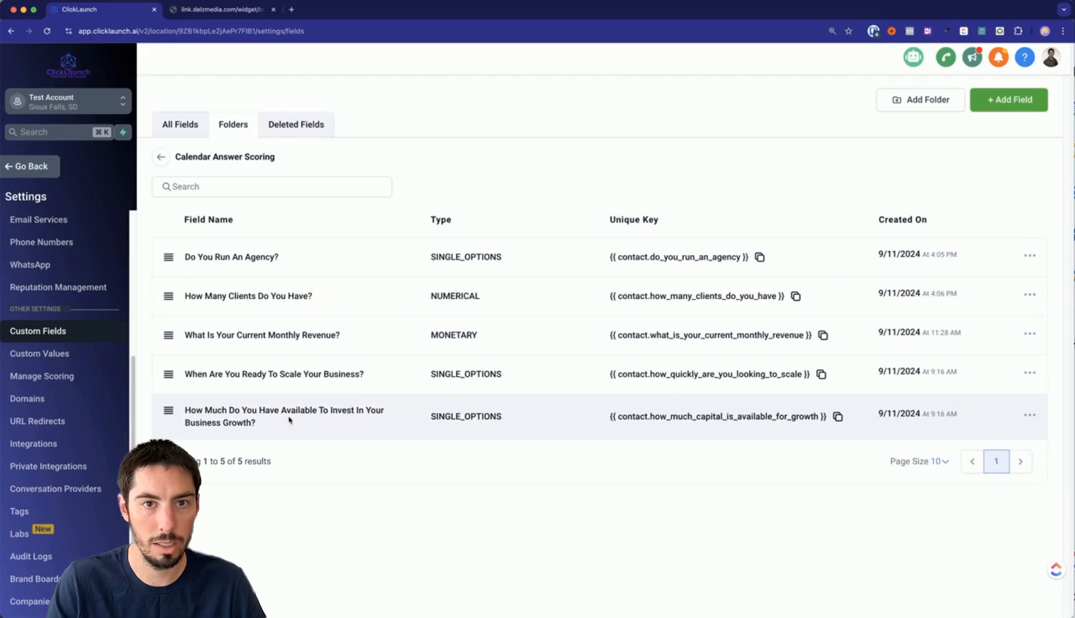
click(1030, 415)
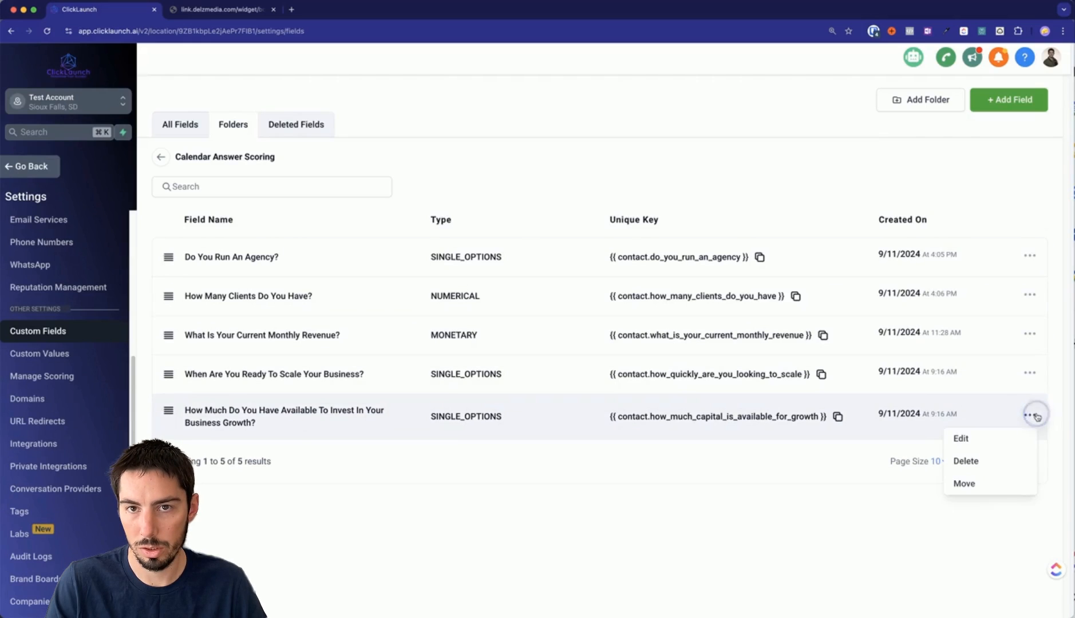
click(983, 444)
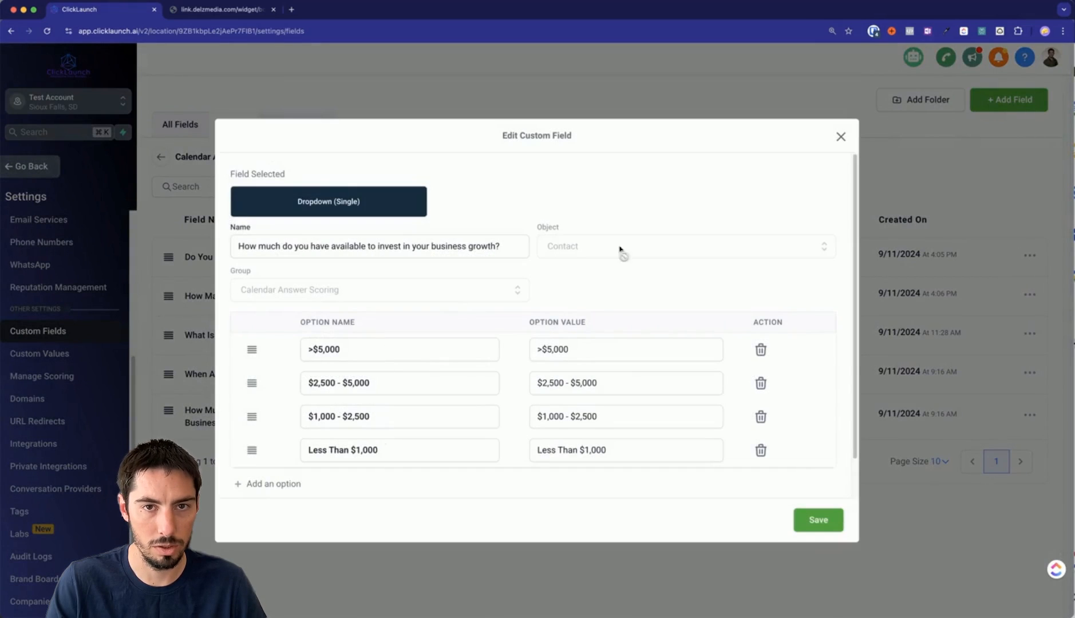
click(840, 137)
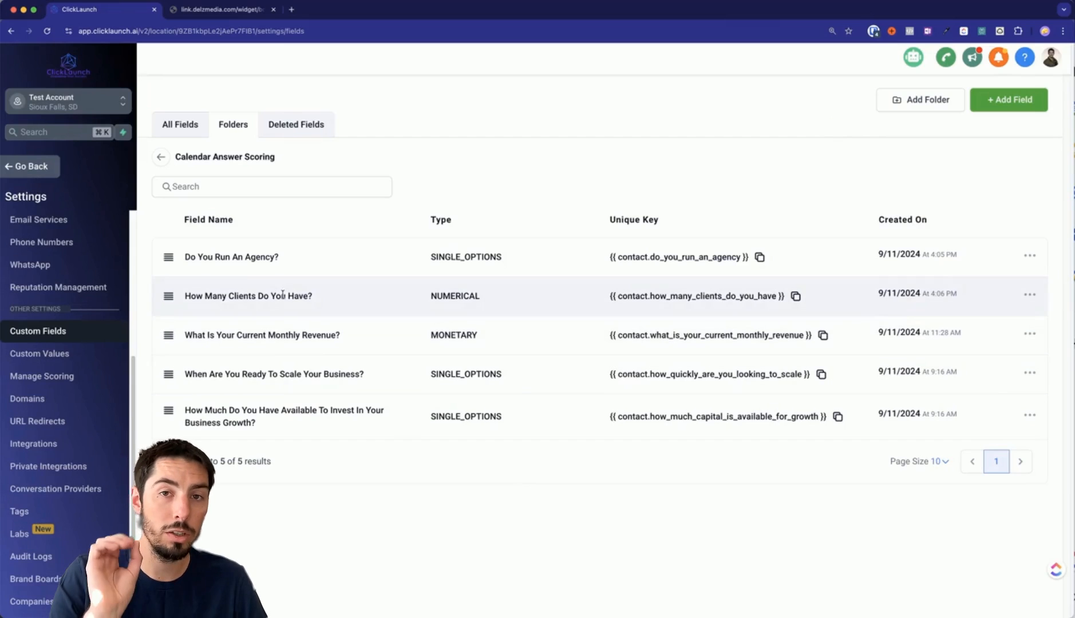
click(40, 166)
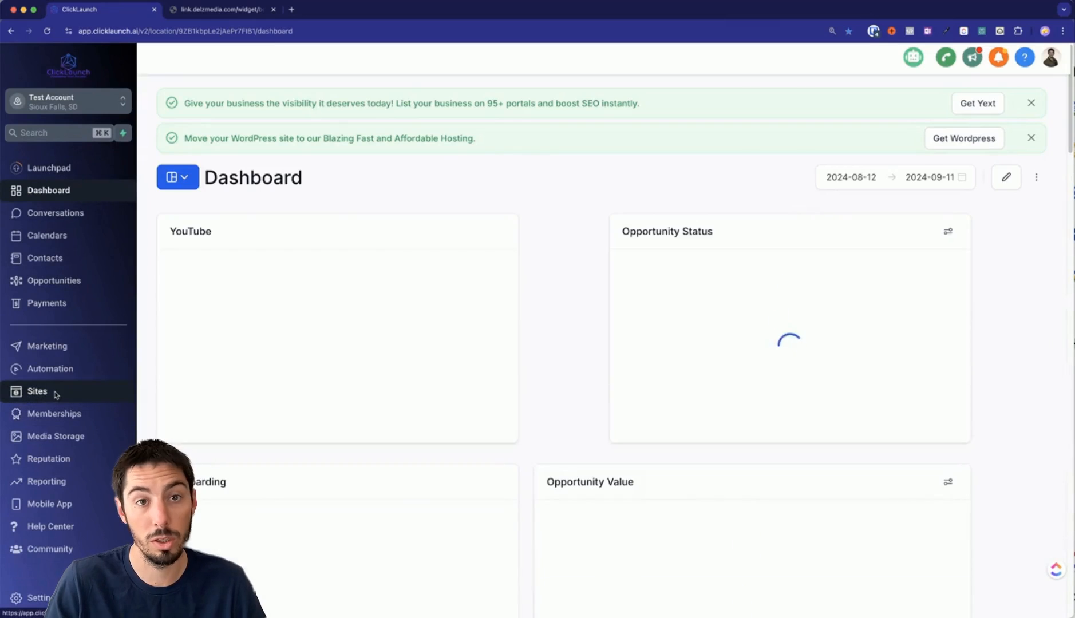
Create a new form from scratch in the forms builder named 'Application Scoring'.
click(55, 393)
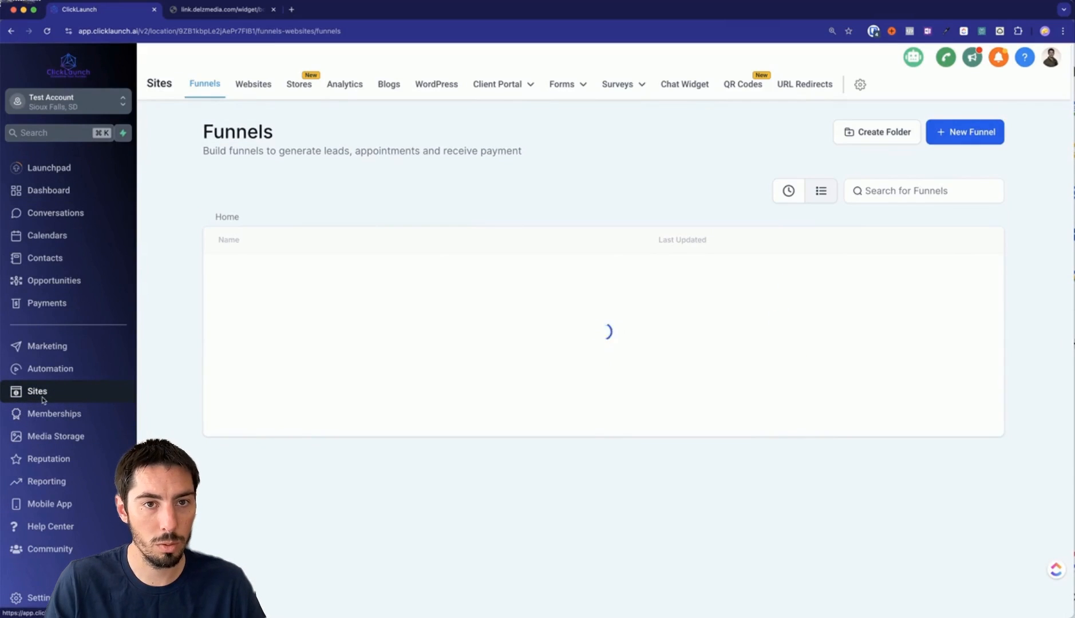
mouse_move(550, 86)
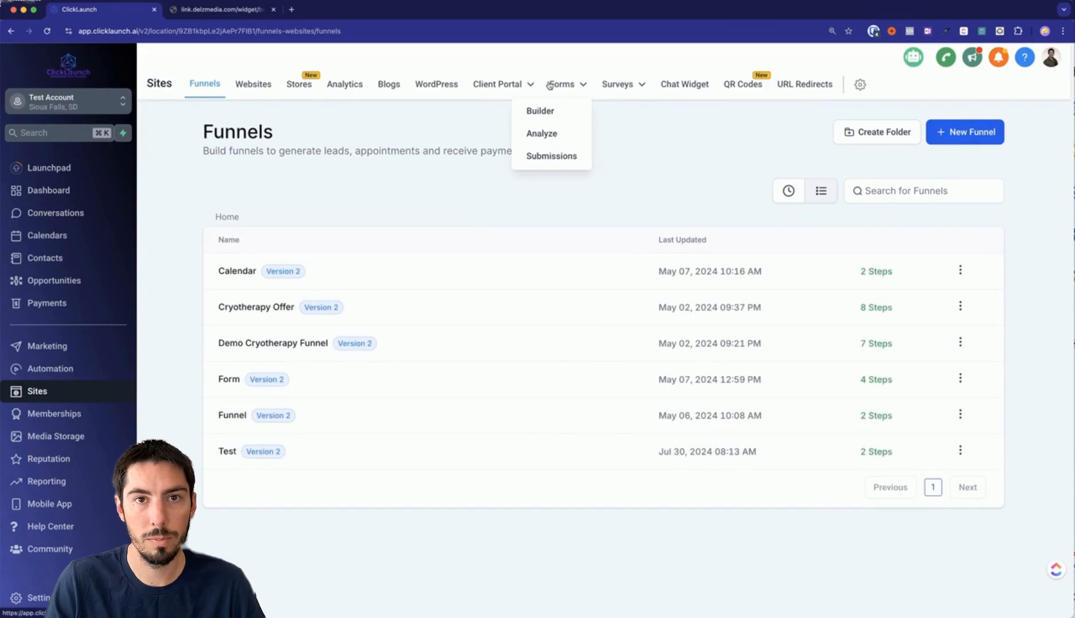
click(540, 111)
click(970, 134)
click(941, 82)
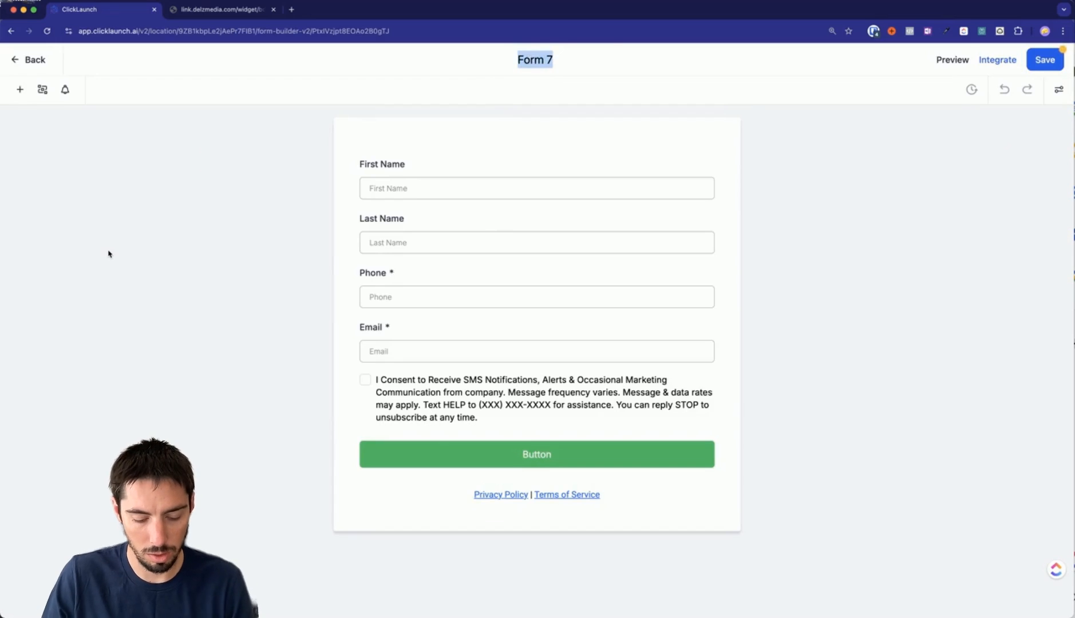
text(Application Scoring)
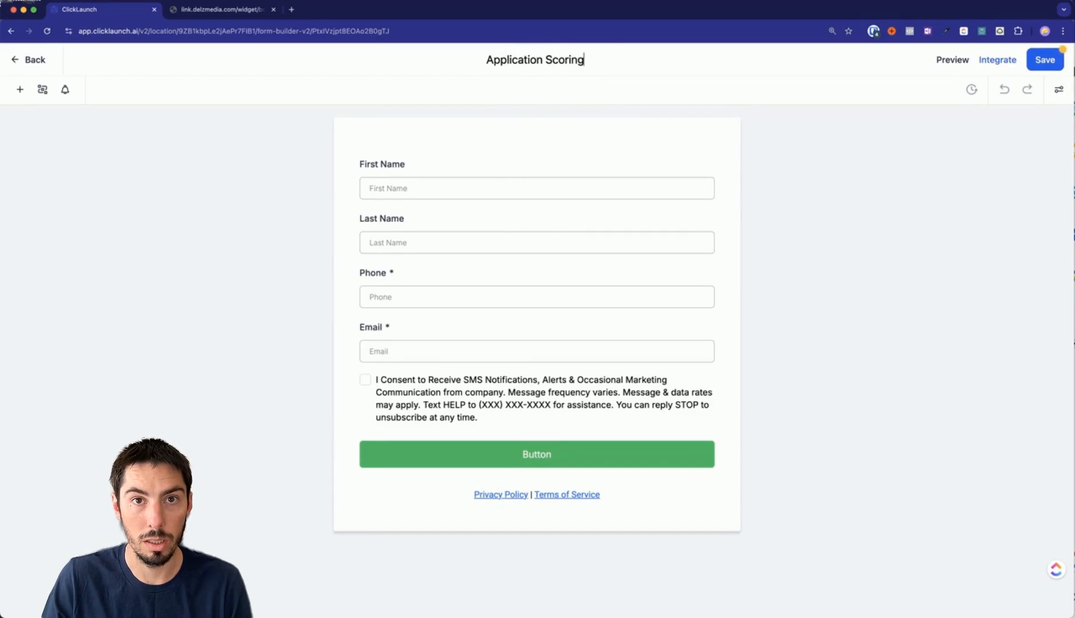
click(308, 230)
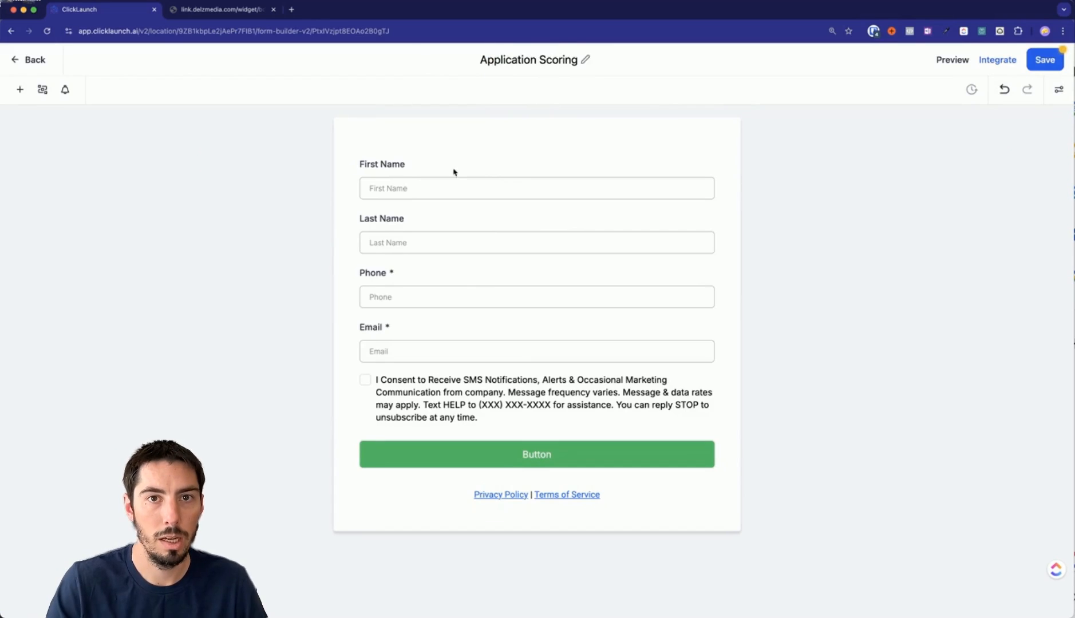
Replace the First Name and Last Name fields with a required Full Name field at the top.
click(409, 184)
click(714, 156)
click(609, 178)
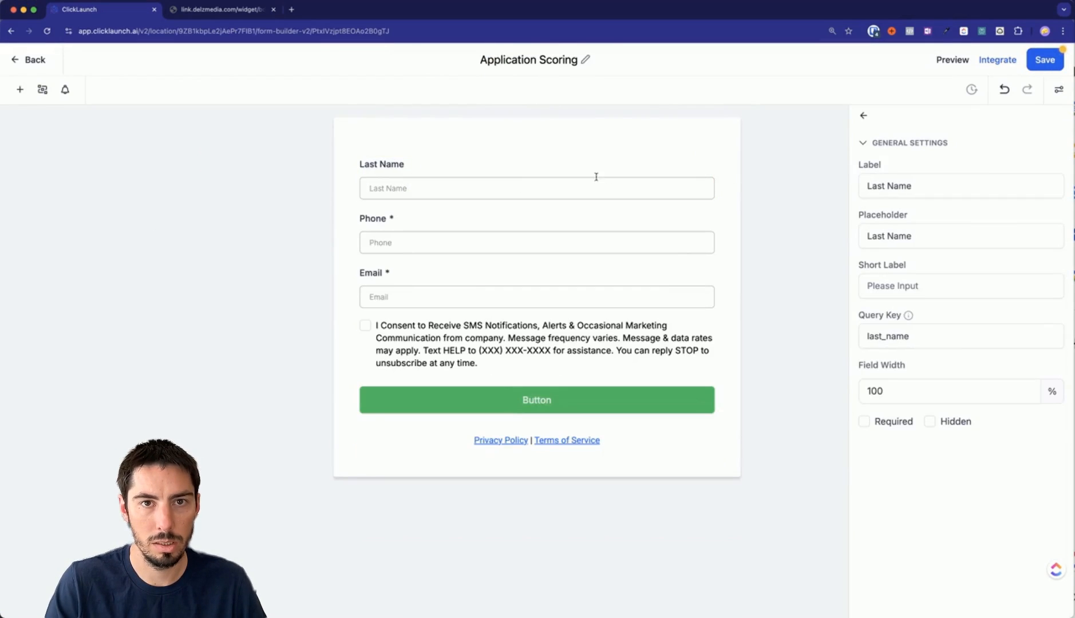
click(715, 156)
click(20, 89)
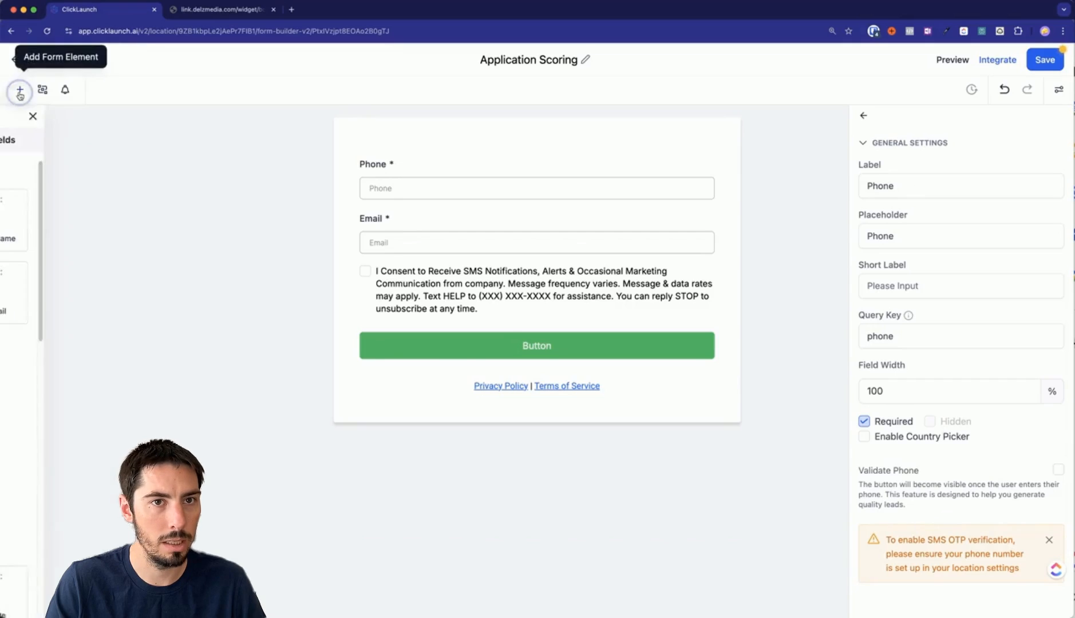
drag(38, 217, 413, 182)
click(412, 189)
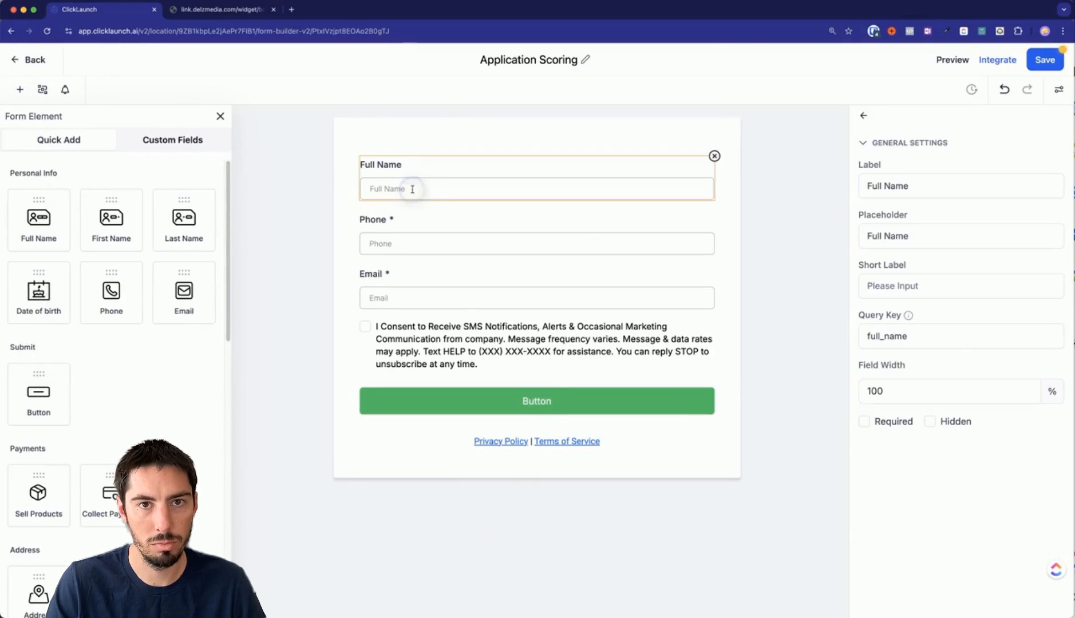
click(865, 422)
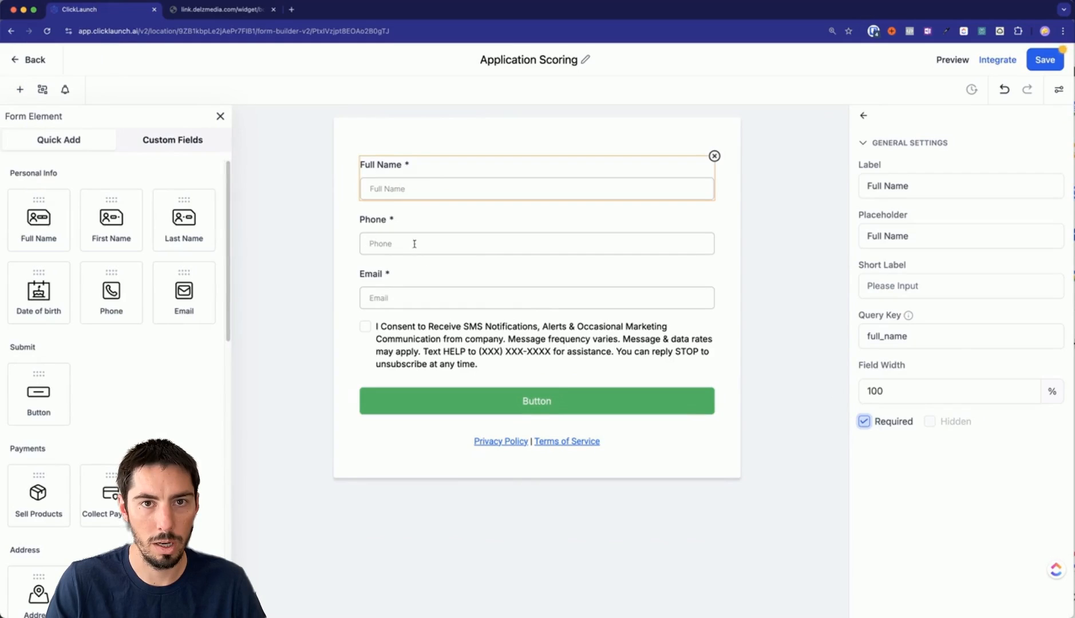
Delete the SMS consent checkbox element from the form.
click(409, 337)
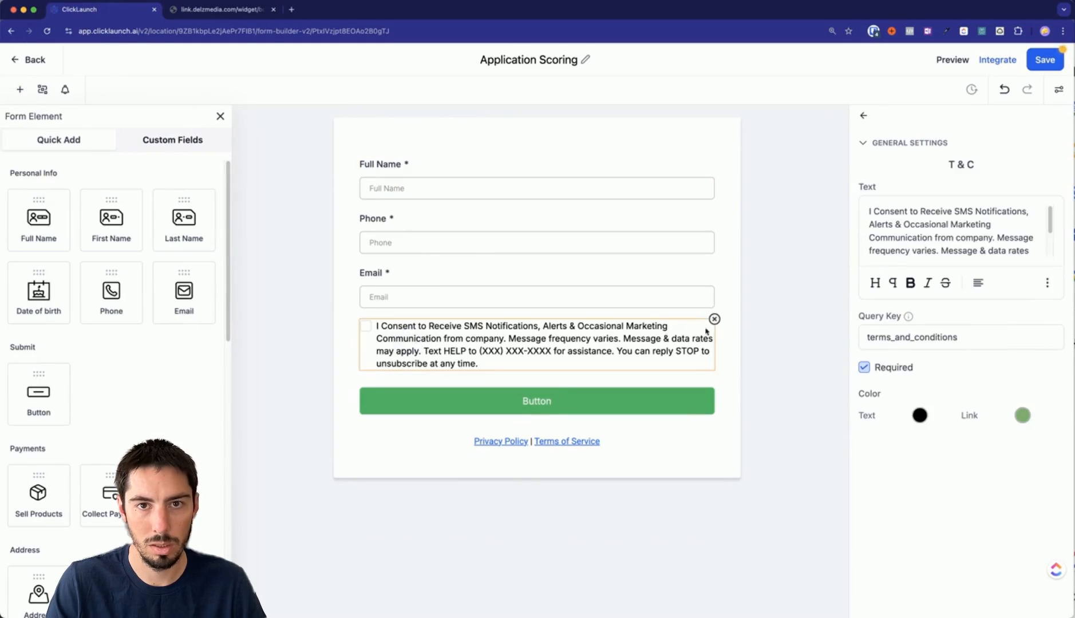
click(713, 319)
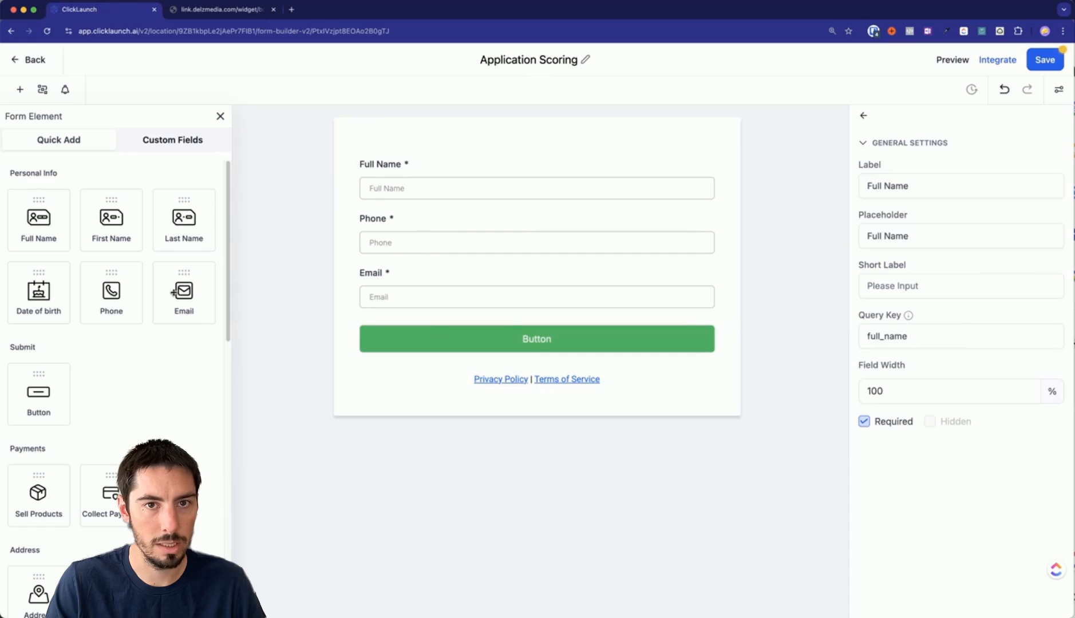
click(165, 140)
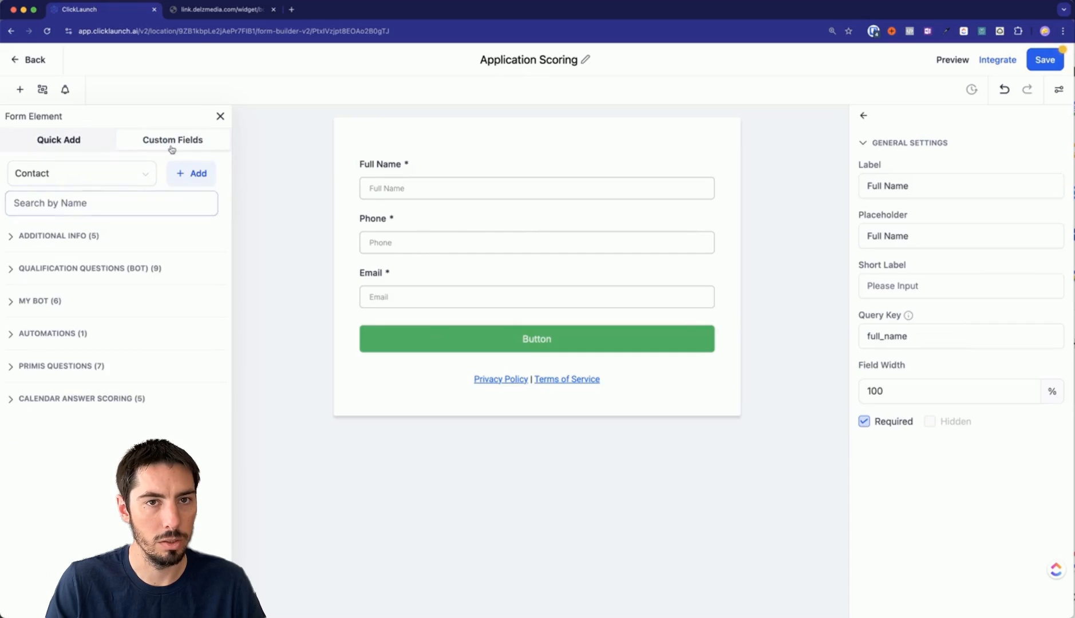
Add the agency and client-count questions below Email, both marked required.
click(22, 400)
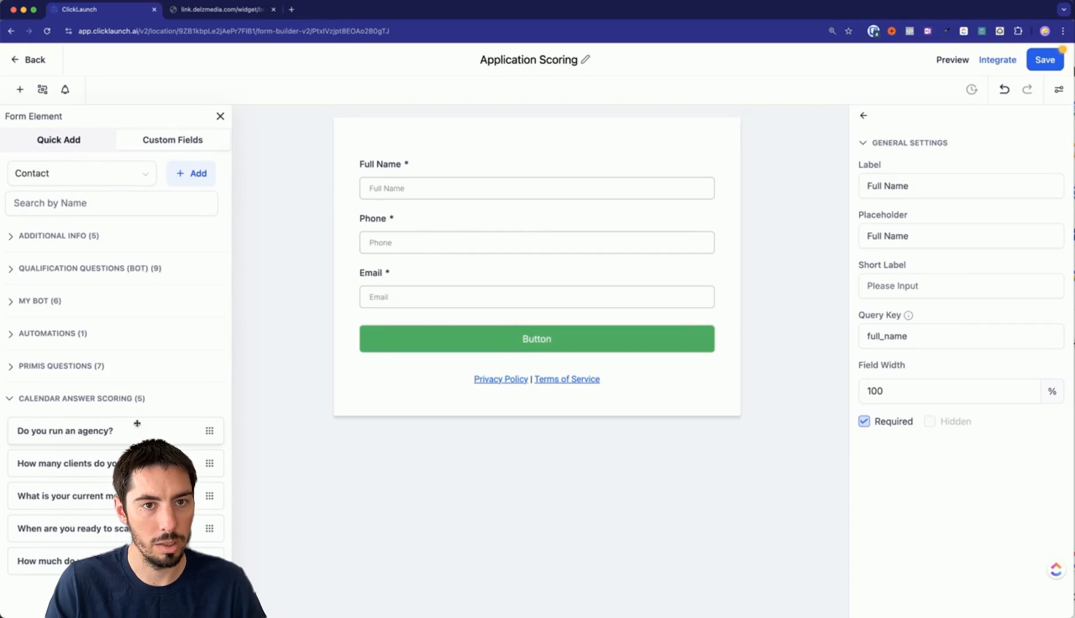
drag(52, 430, 442, 333)
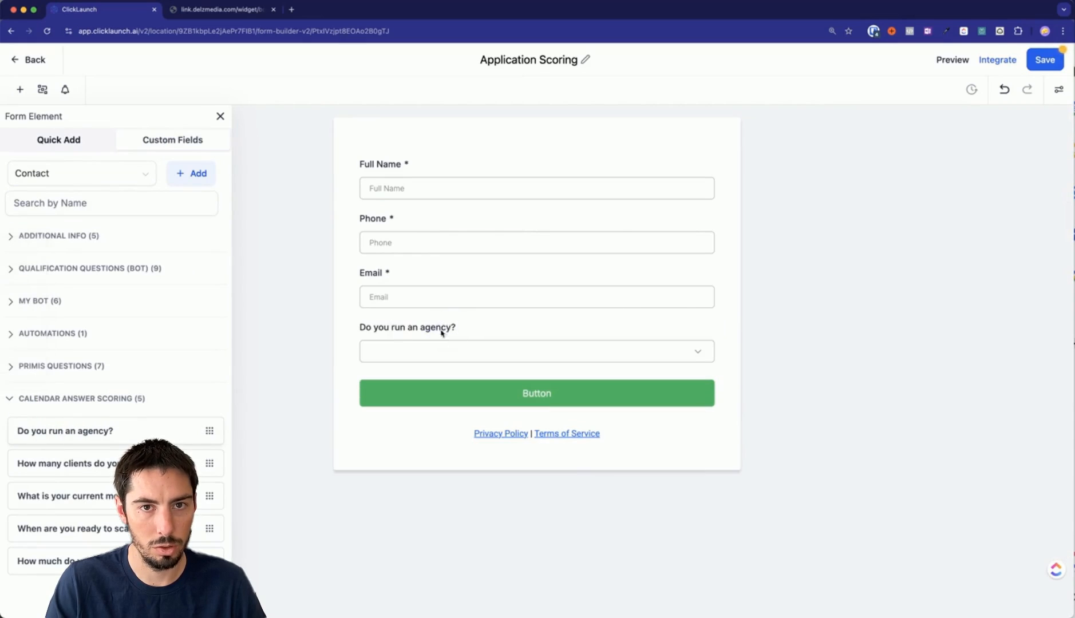
drag(26, 471, 395, 399)
drag(443, 458, 444, 391)
click(475, 351)
click(865, 451)
click(663, 408)
click(864, 421)
Add the monthly revenue, scaling-timeline and investment-budget questions, each marked required.
drag(52, 496, 413, 441)
drag(171, 530, 418, 498)
drag(171, 565, 395, 538)
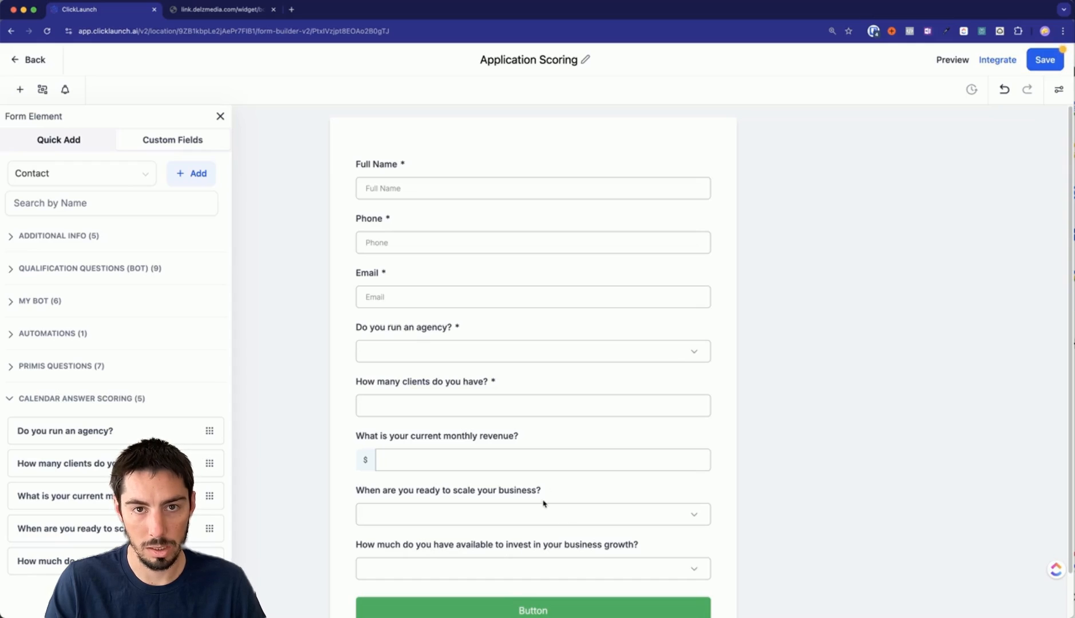
click(527, 438)
click(864, 422)
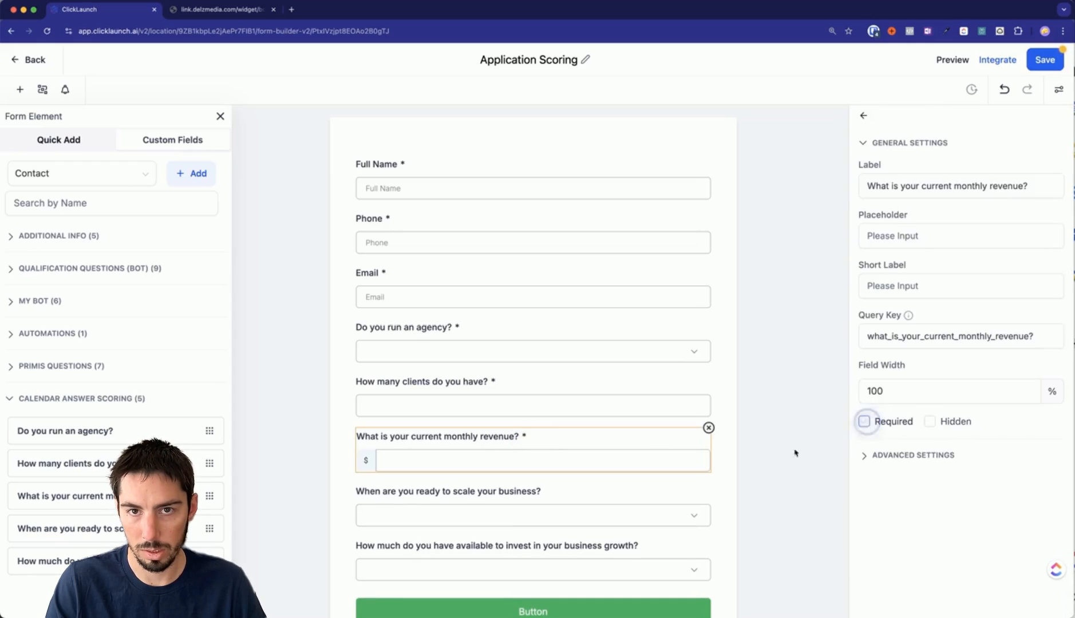
click(524, 522)
click(865, 448)
click(559, 546)
click(864, 448)
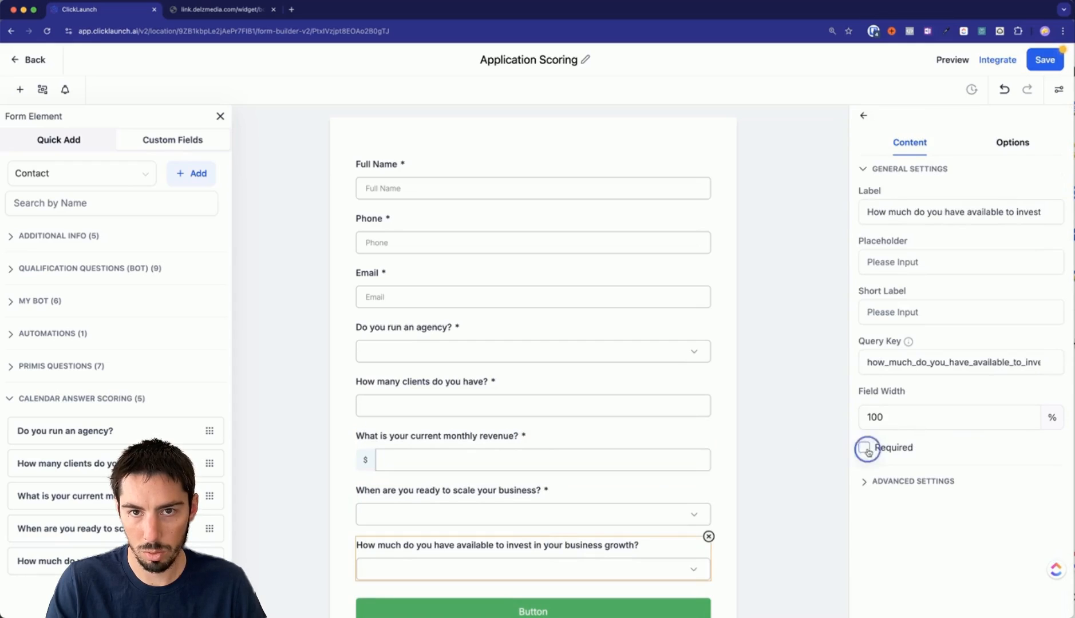
Save the finished Application Scoring form.
click(738, 338)
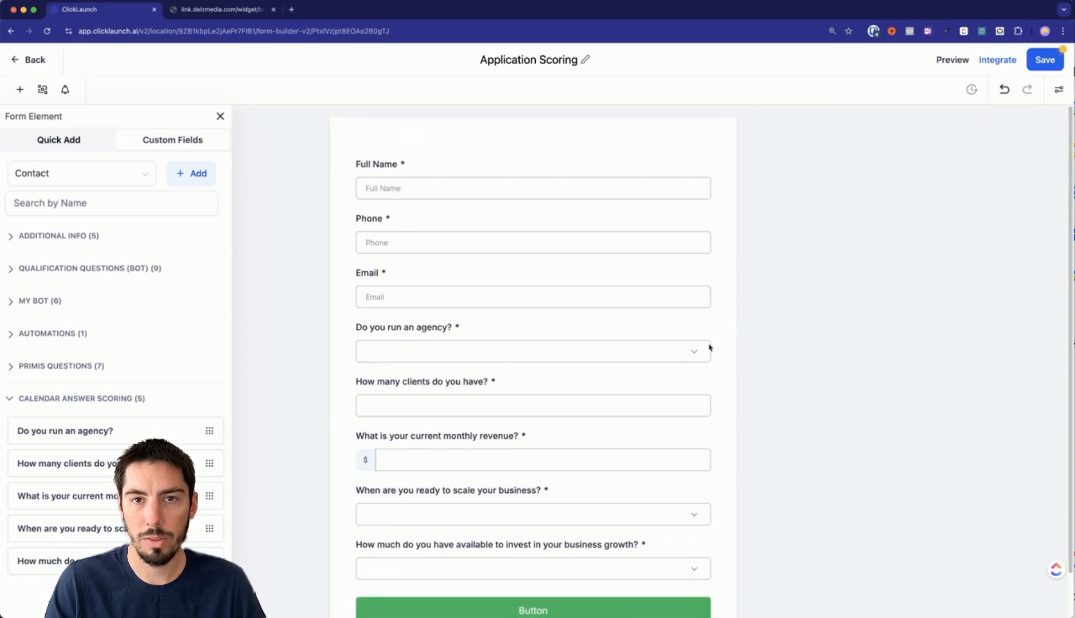
scroll(527, 525, down, 3)
click(531, 537)
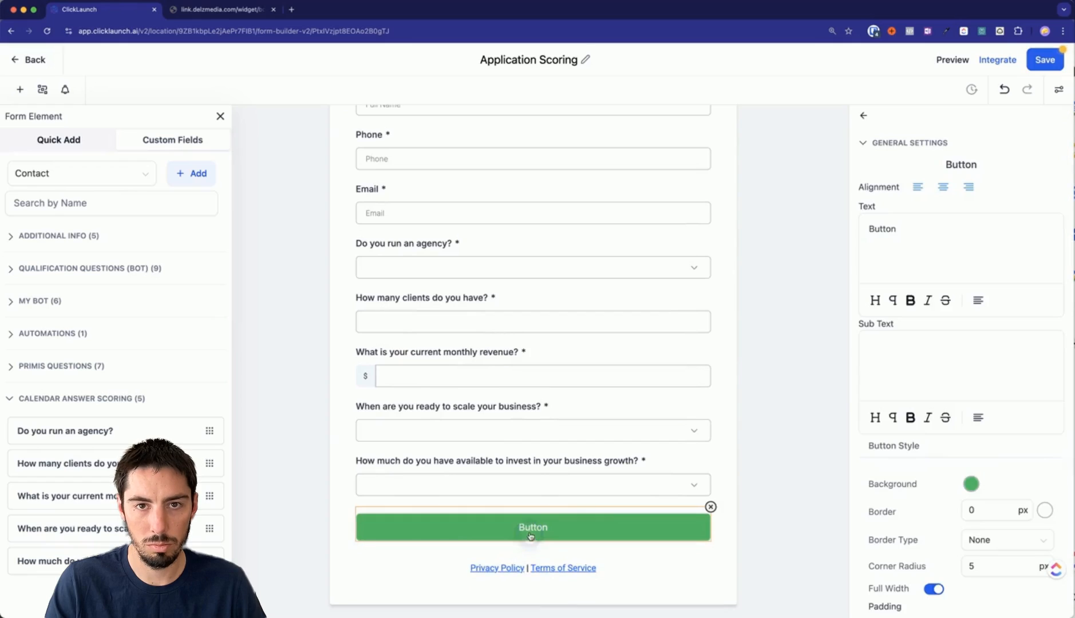
click(1043, 61)
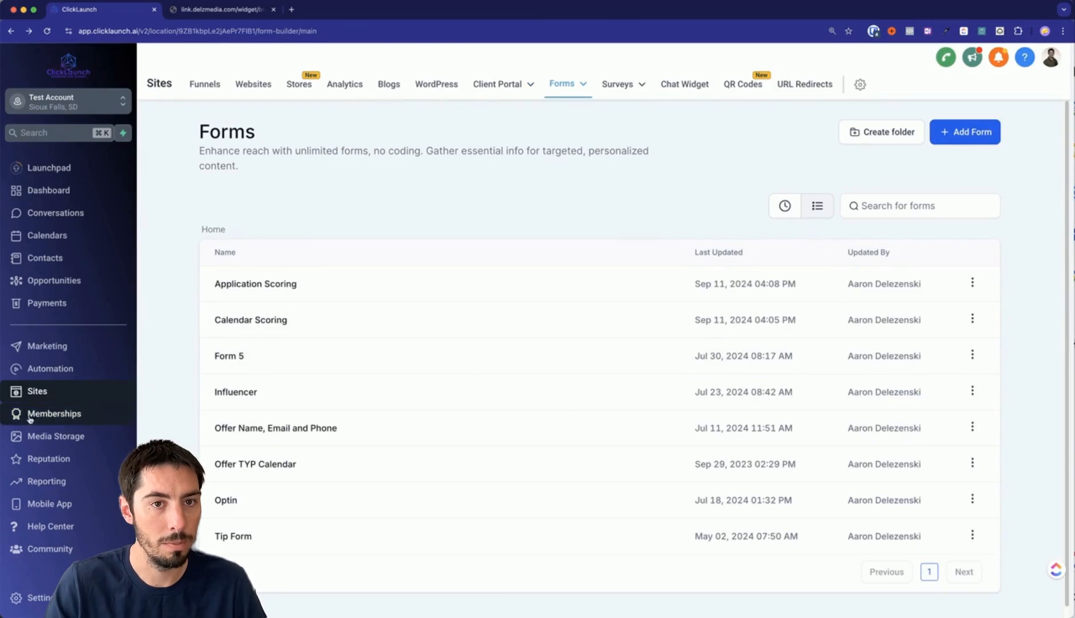
Check the appointment start line in the Slack test message, then open Calendars > Calendar Settings.
key(super+Tab)
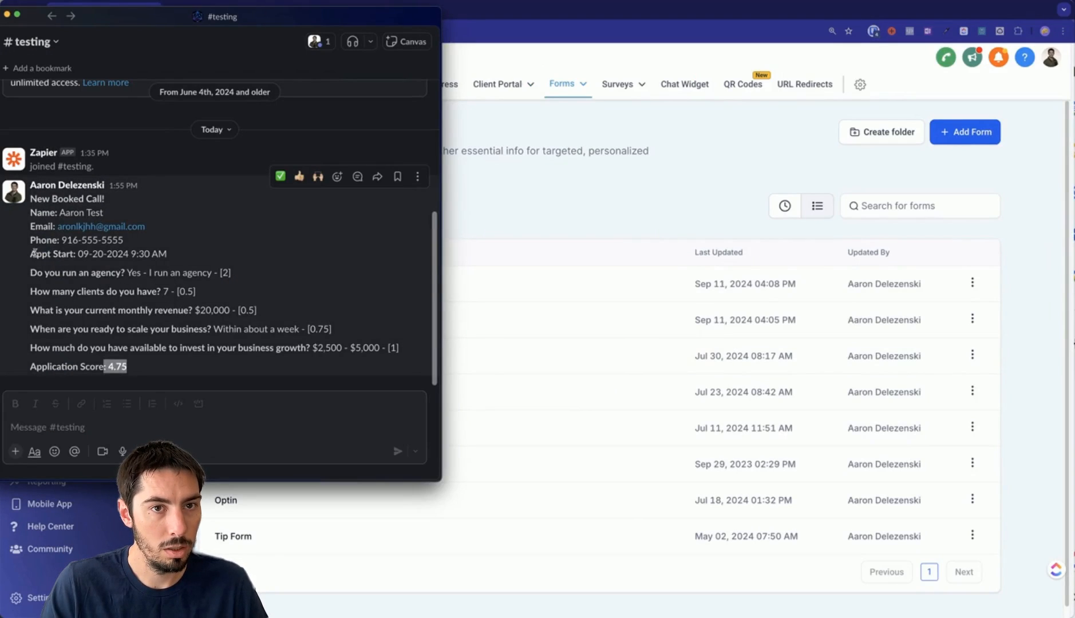
drag(31, 252, 165, 253)
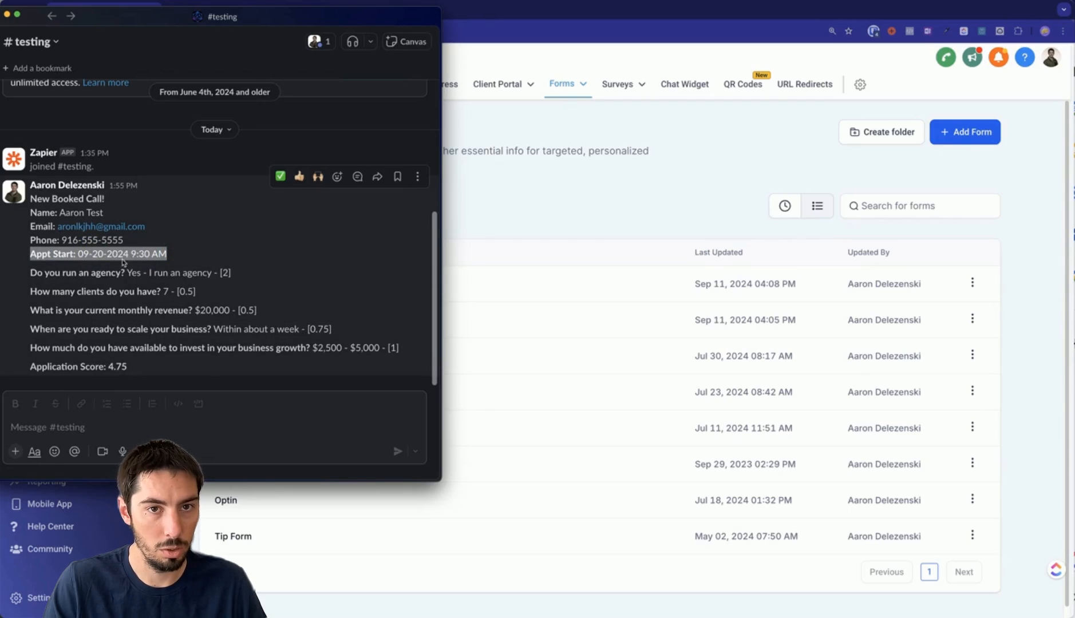
key(super+Tab)
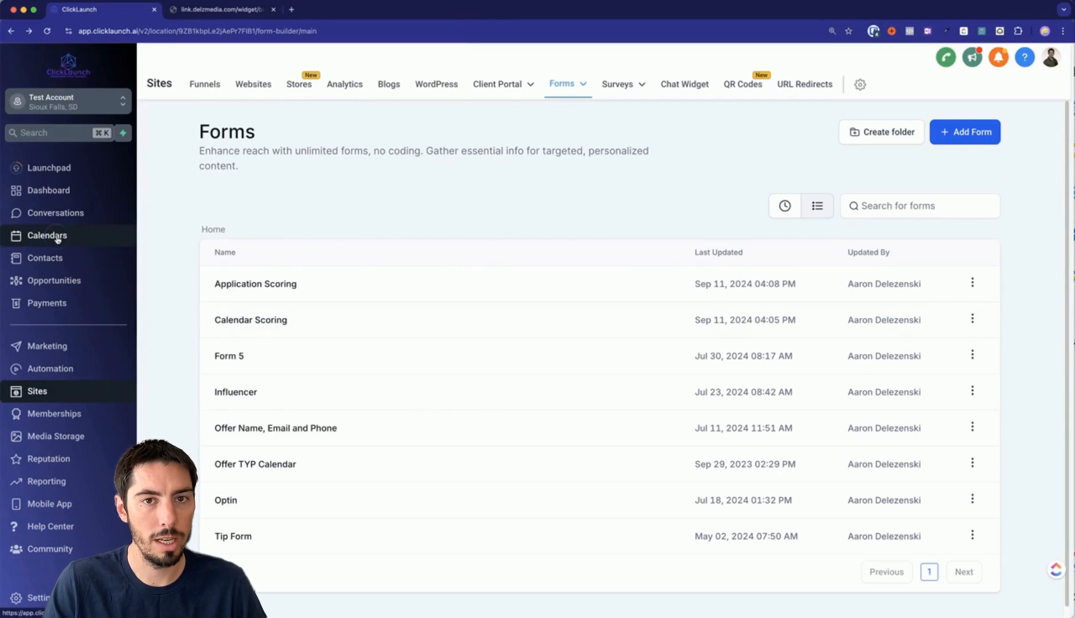
click(55, 235)
click(378, 85)
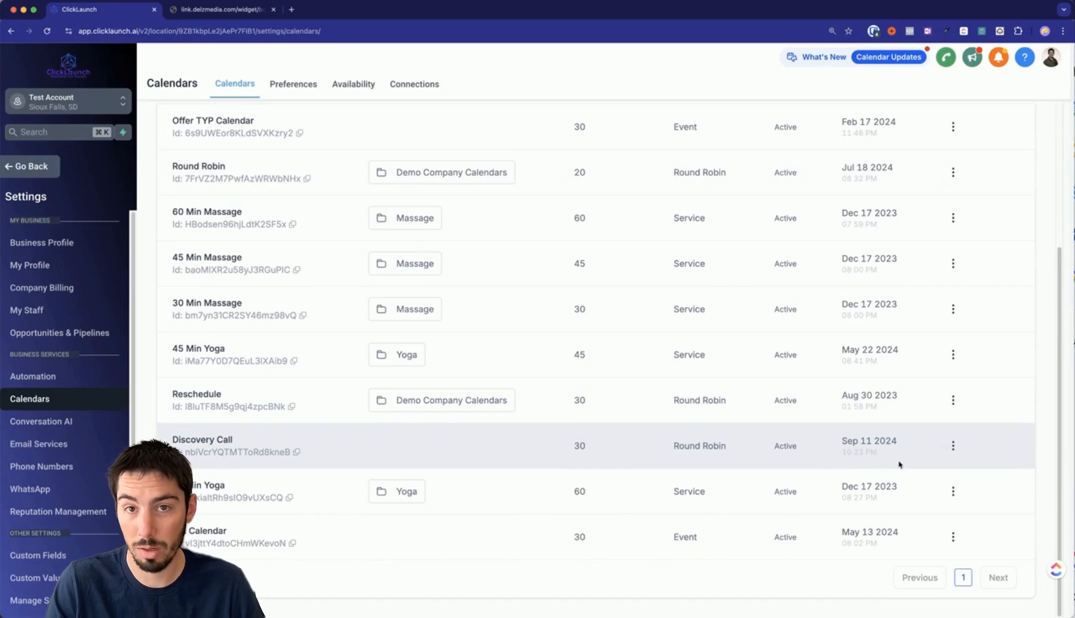
Set the Discovery Call calendar's Forms & Payment form to Application Scoring and save.
click(953, 445)
click(929, 309)
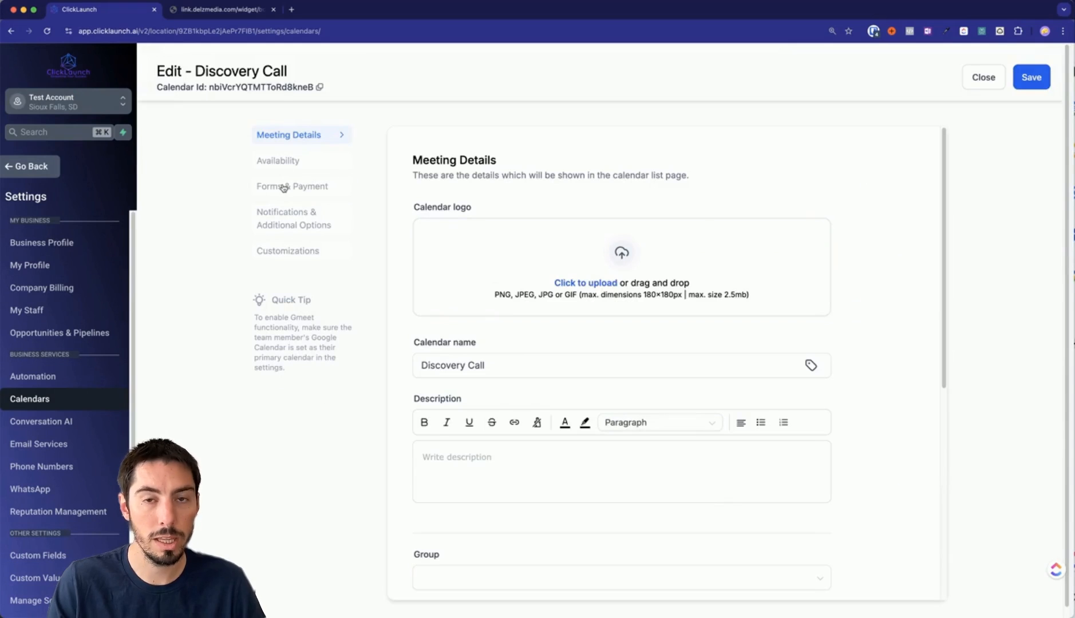
click(288, 193)
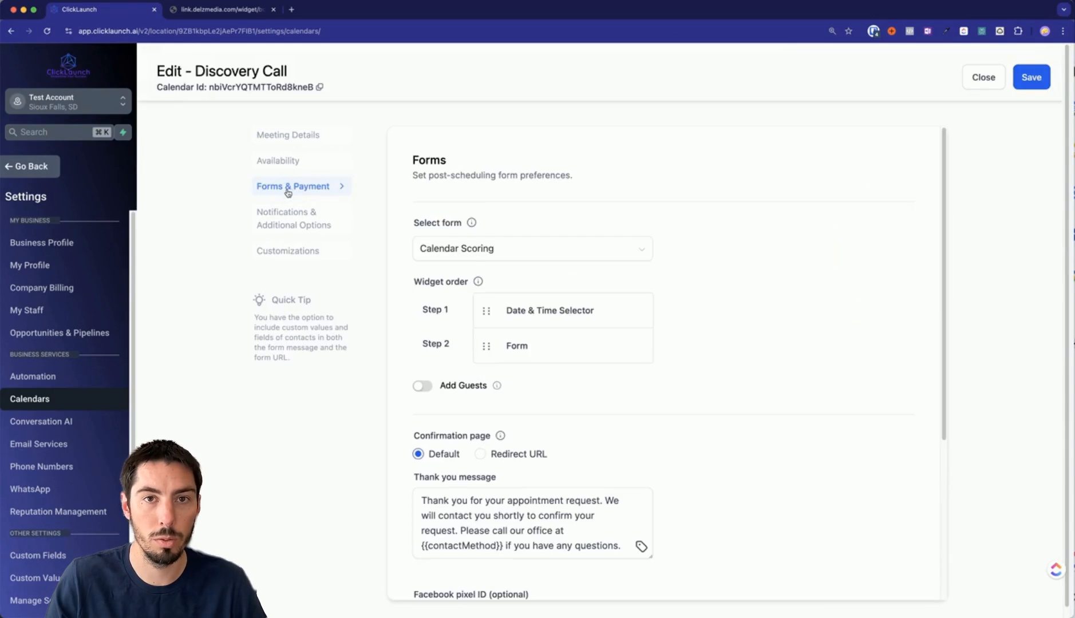
click(498, 246)
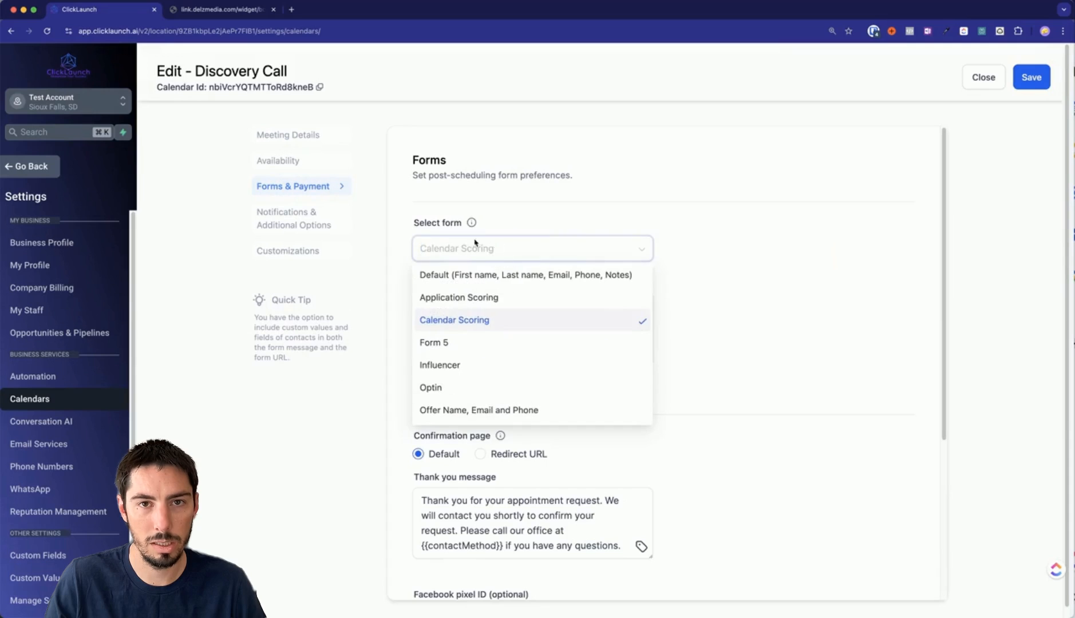
click(464, 303)
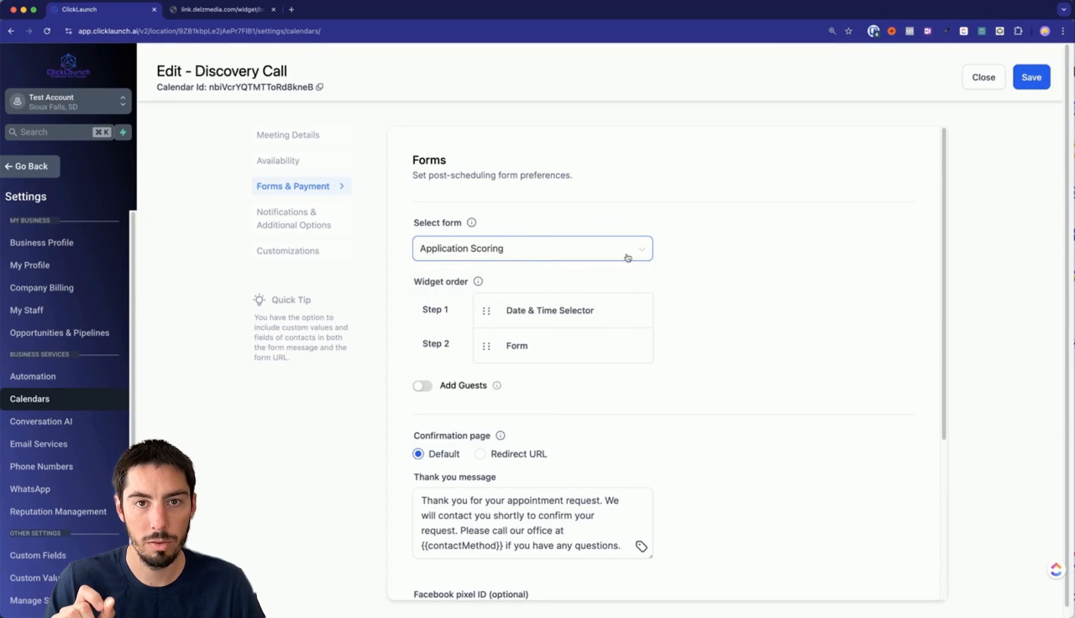
click(1031, 76)
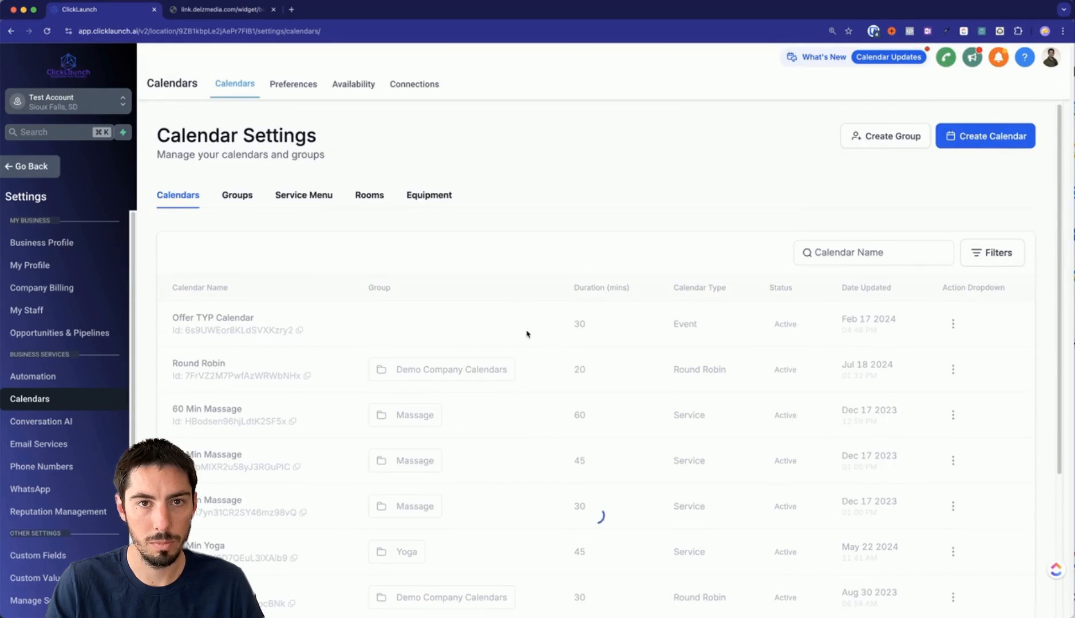
scroll(526, 334, down, 3)
Copy the Discovery Call scheduling link and load the booking page in a new tab.
click(953, 446)
click(928, 354)
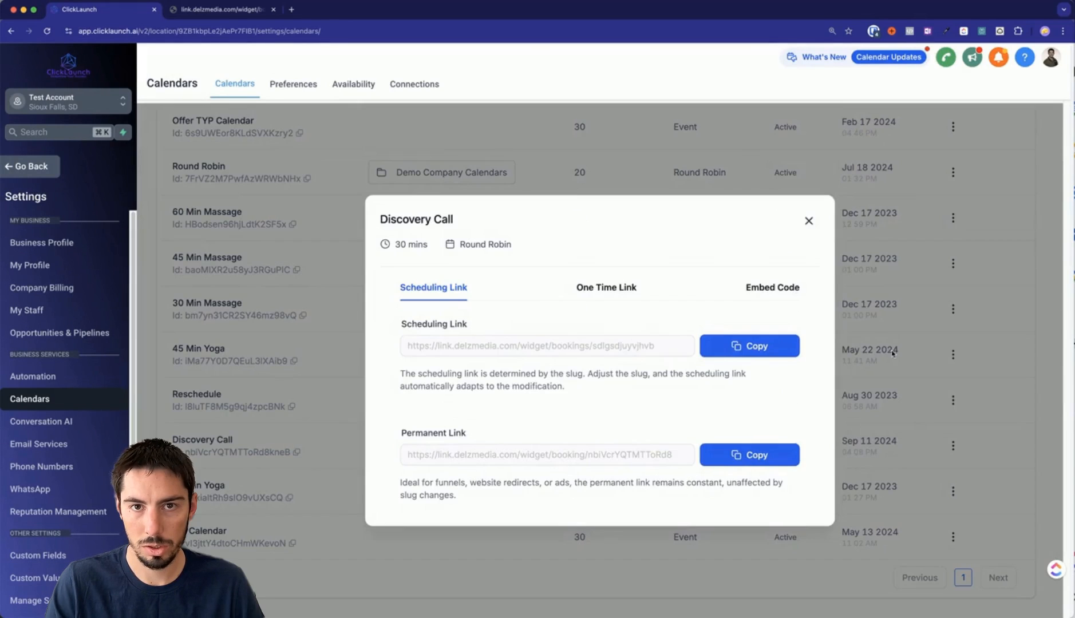
click(745, 348)
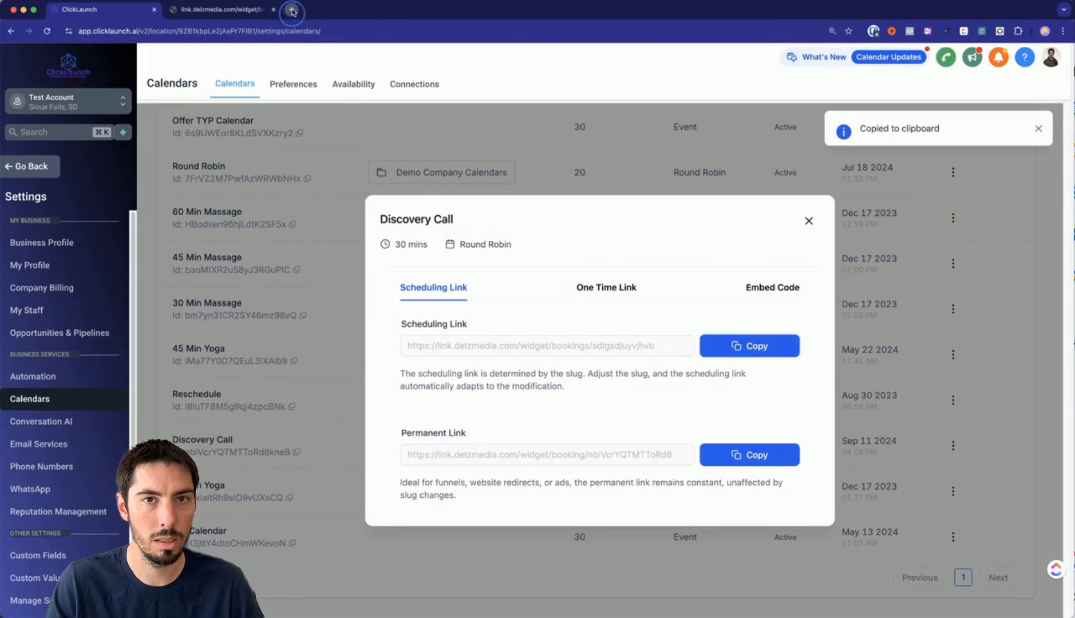
click(292, 11)
key(super+v)
key(Return)
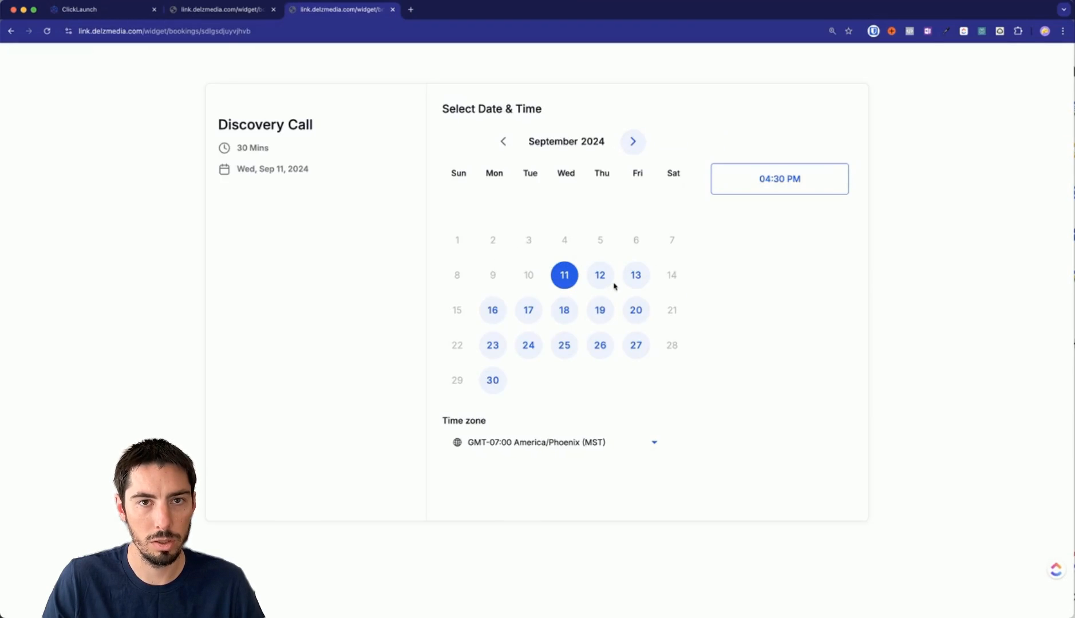
Pick September 18 at 09:00 AM to view the Application Scoring questions.
click(565, 310)
click(786, 269)
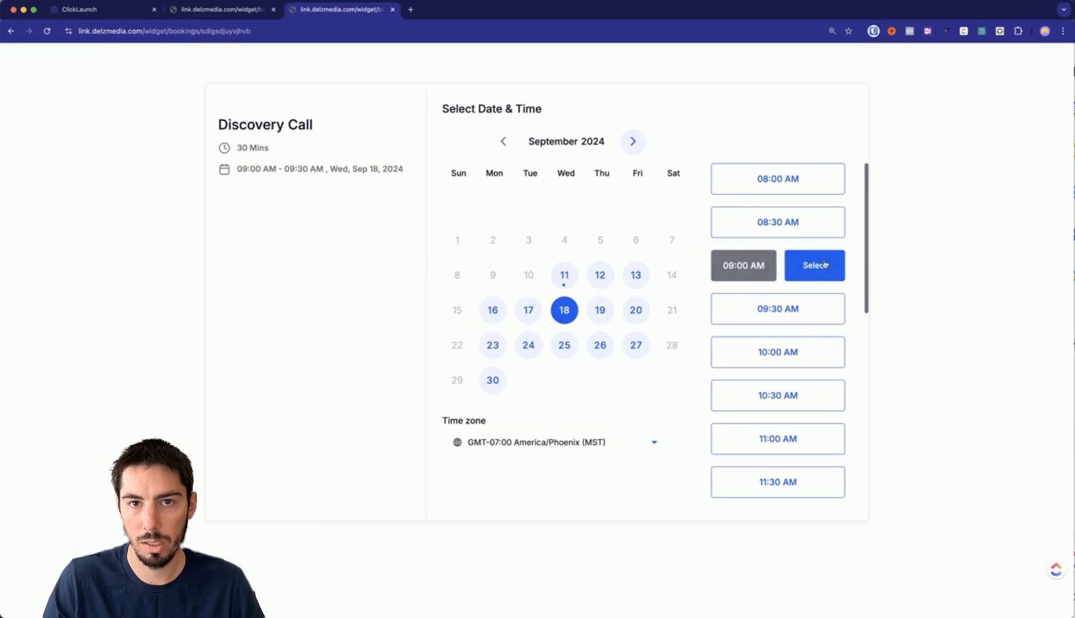
click(824, 264)
scroll(521, 279, down, 5)
scroll(522, 280, up, 5)
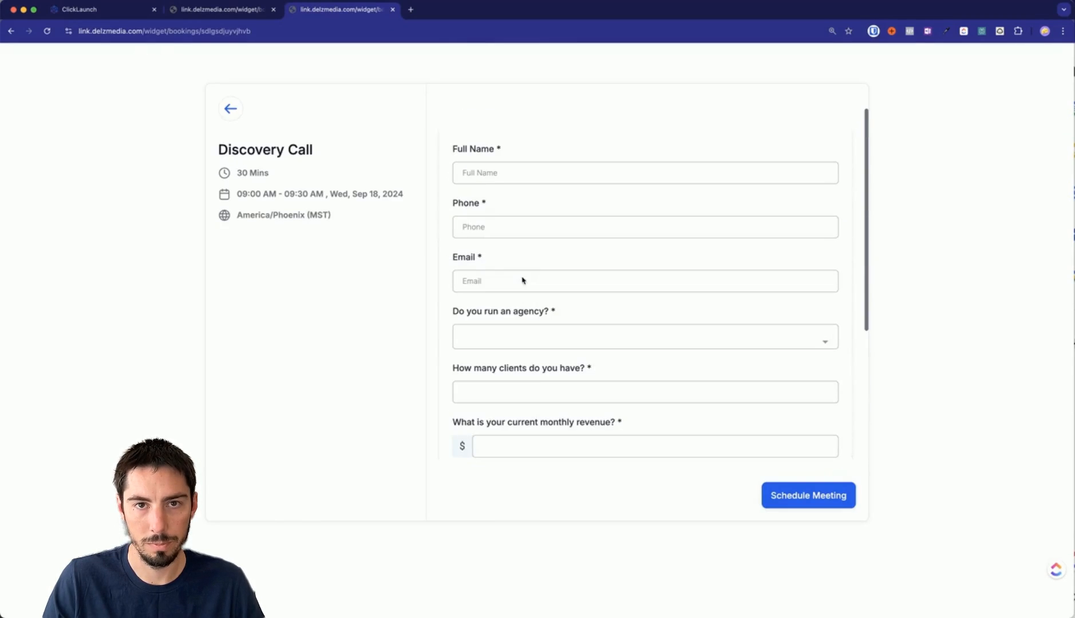
Back in ClickLaunch, close the Discovery Call link details and go back to Calendars.
click(100, 10)
click(809, 221)
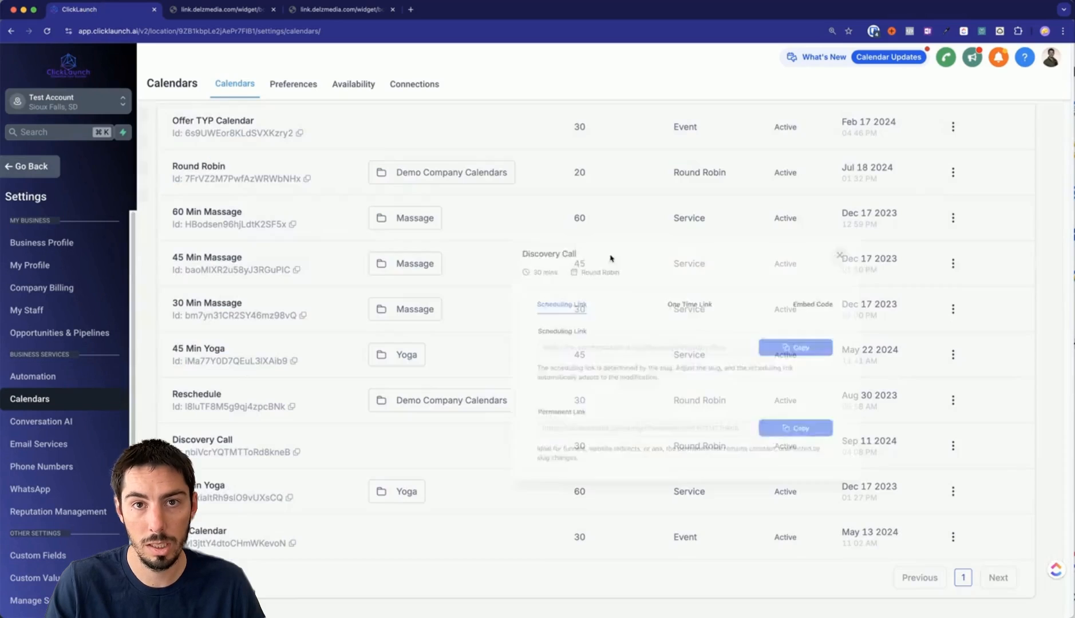
click(36, 167)
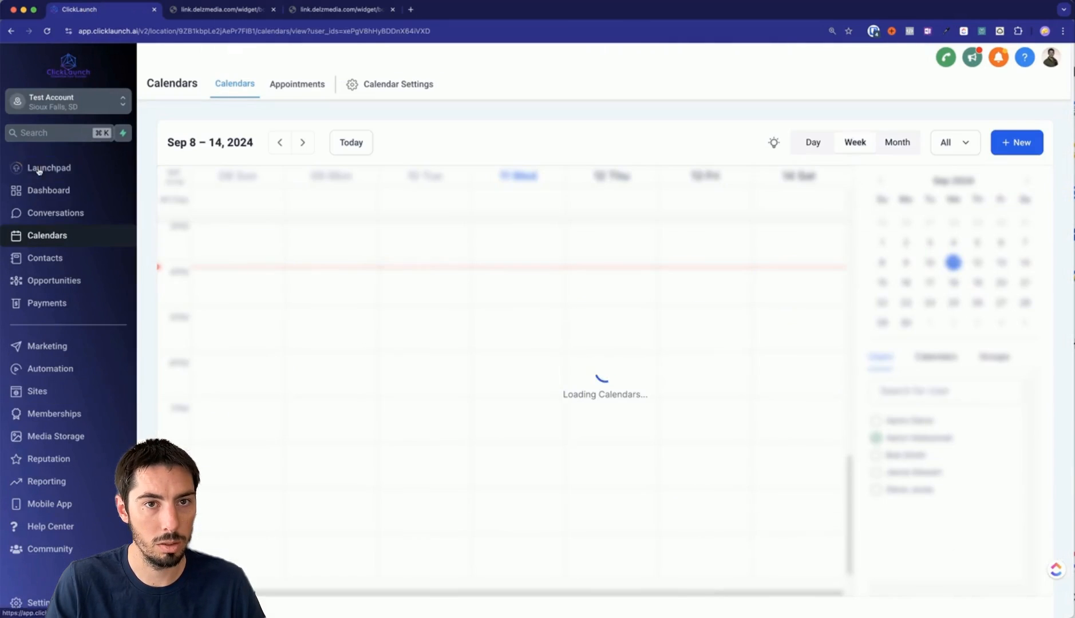
Create a new workflow from scratch named 'Booked Discovery Call'.
click(53, 370)
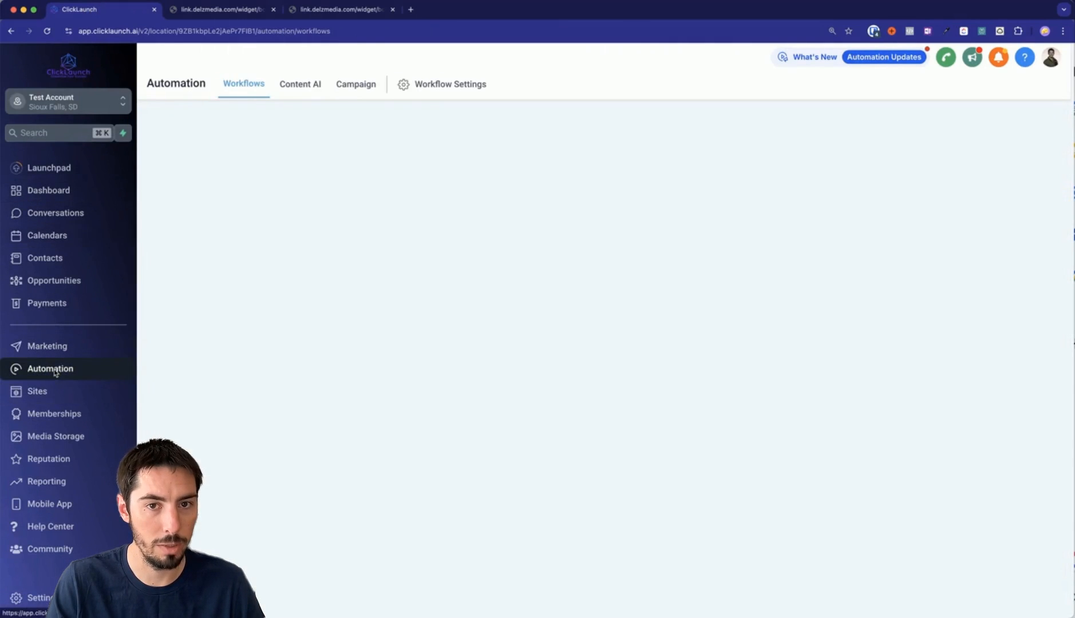
click(950, 133)
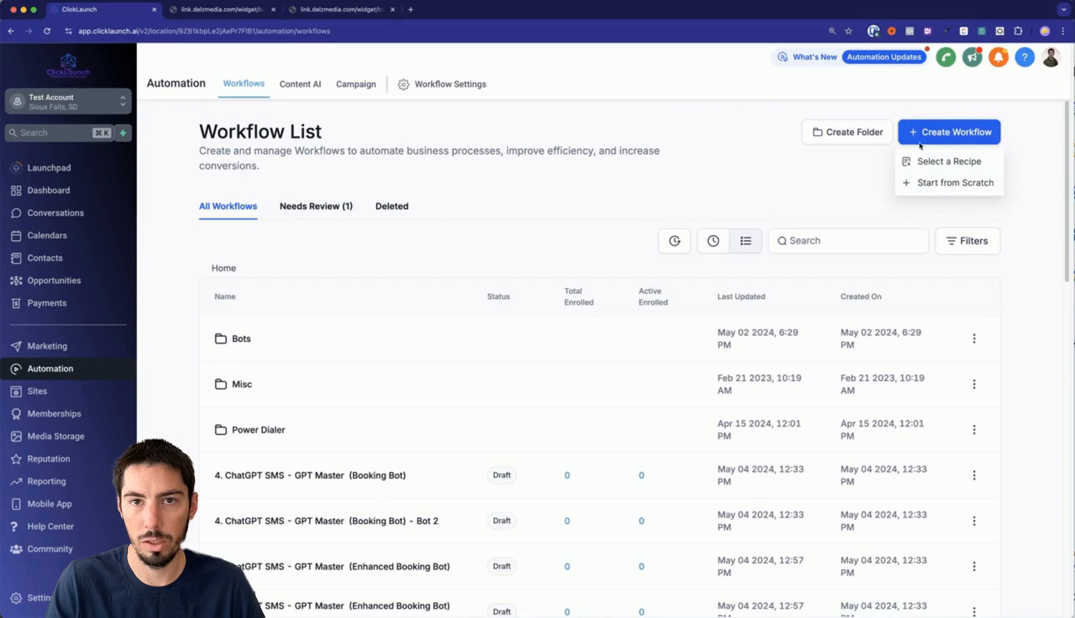
click(931, 187)
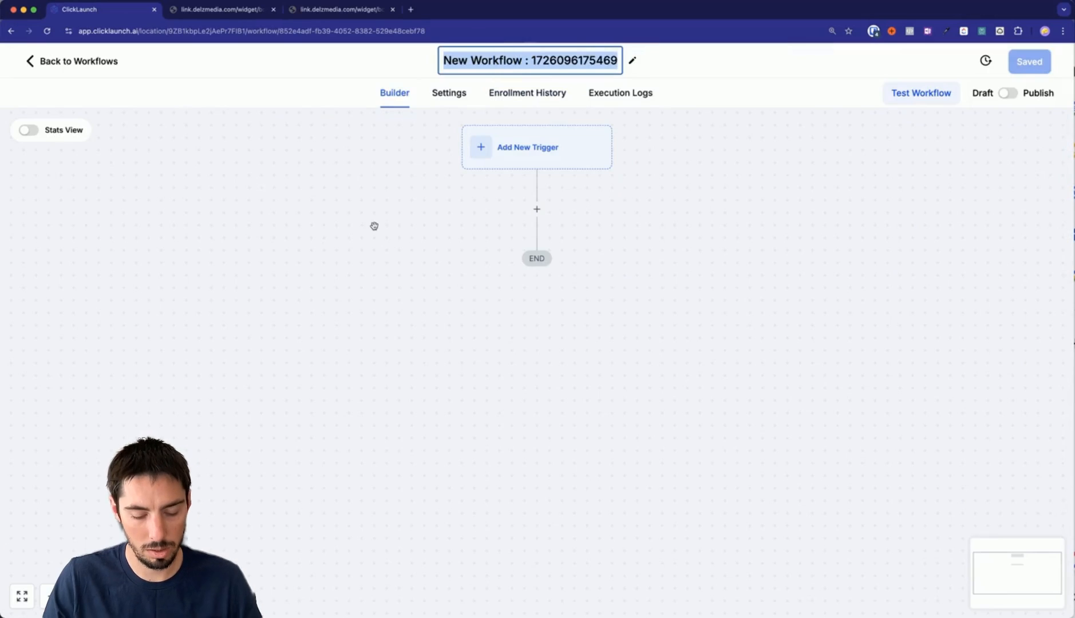
text(Booked Discovery Call)
click(522, 140)
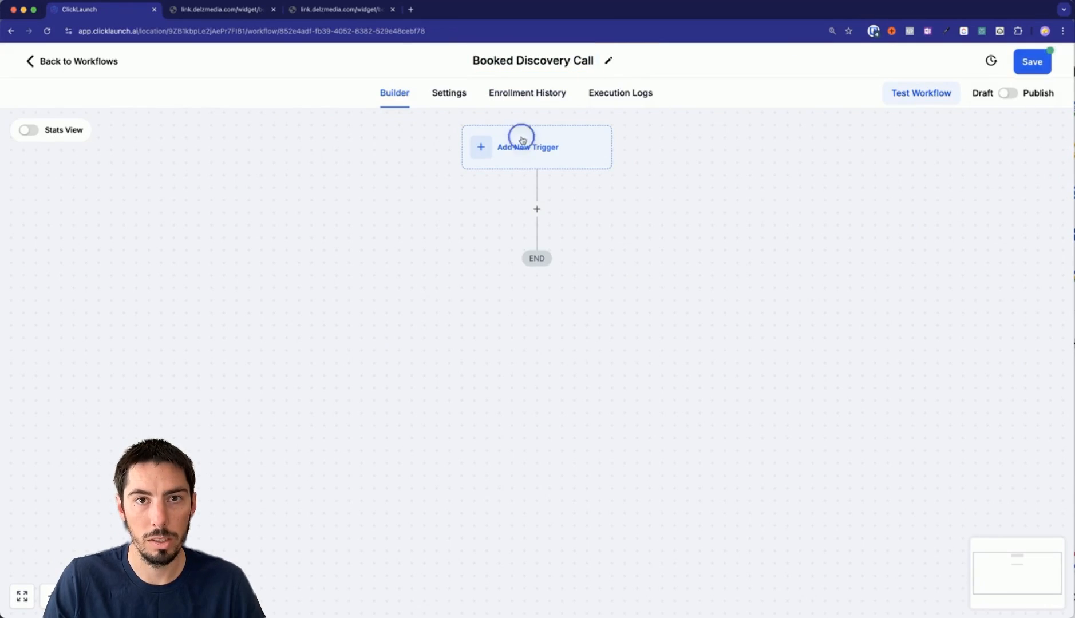
Add an Appointment Status trigger filtered to the Discovery Call calendar.
click(804, 209)
text(app)
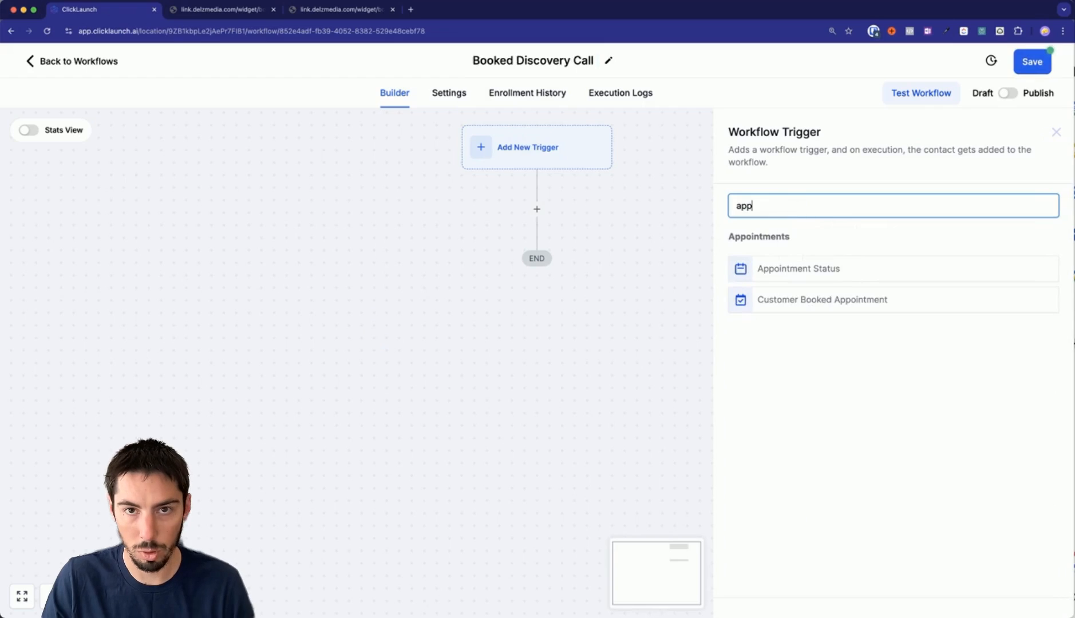
click(784, 274)
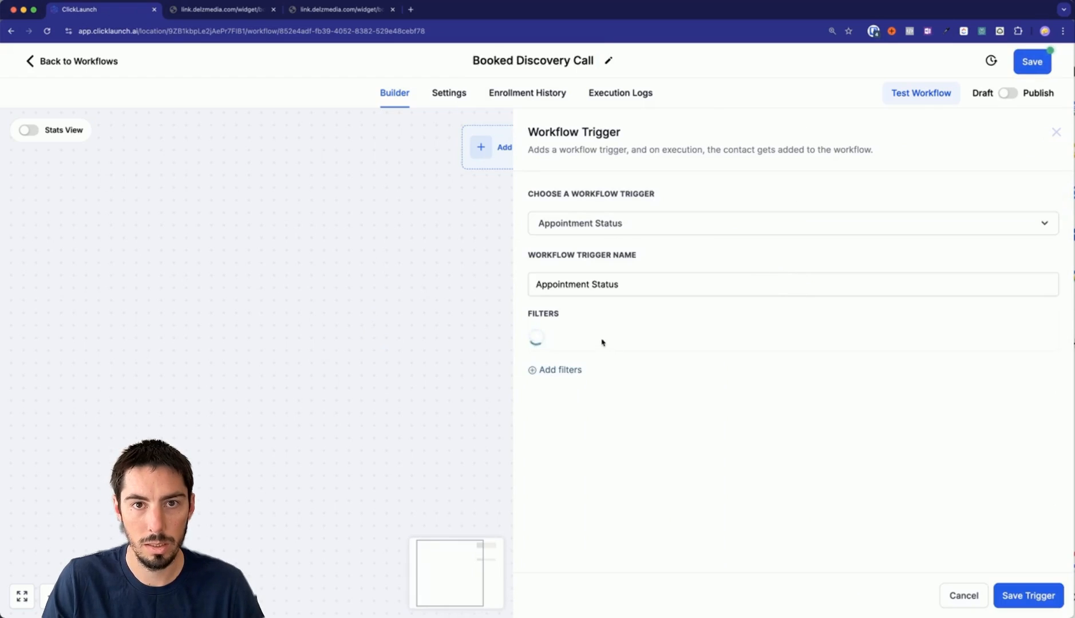
click(597, 377)
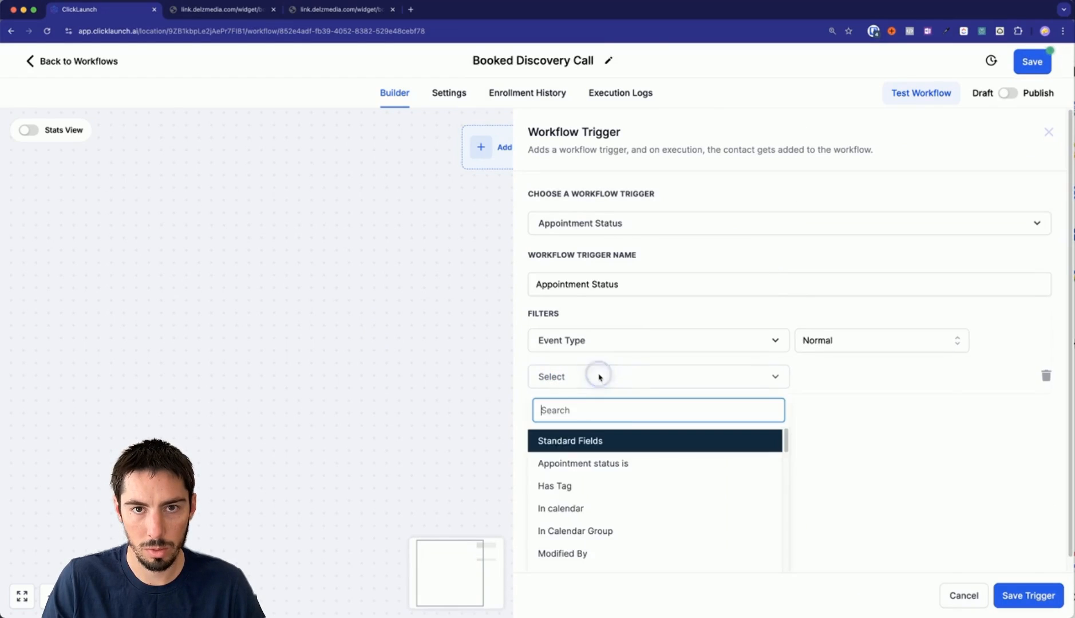
click(561, 508)
click(830, 376)
scroll(886, 487, down, 2)
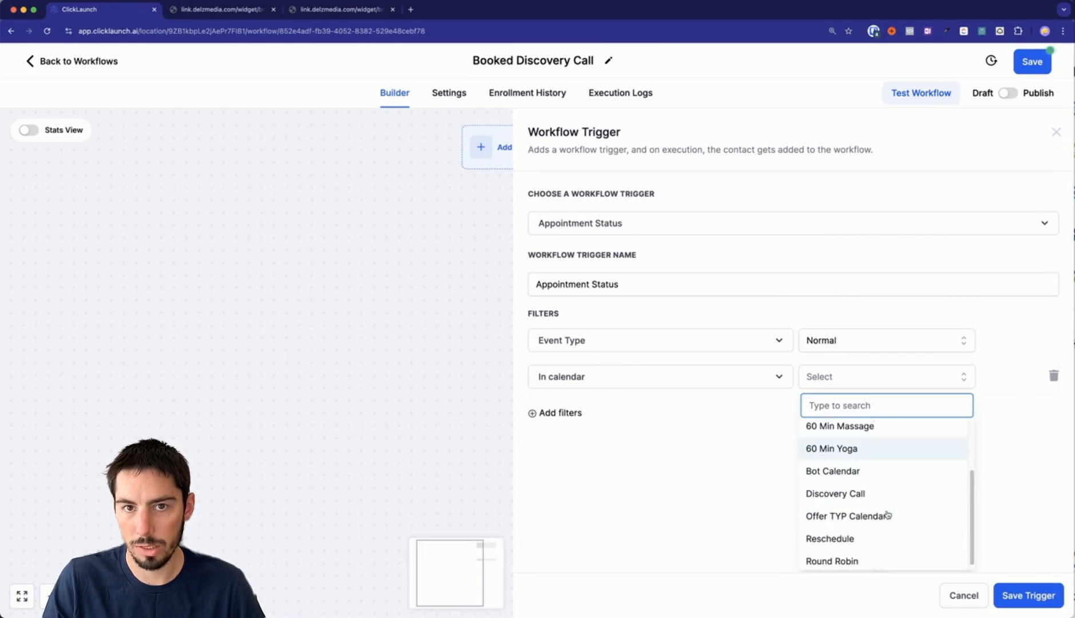
click(835, 492)
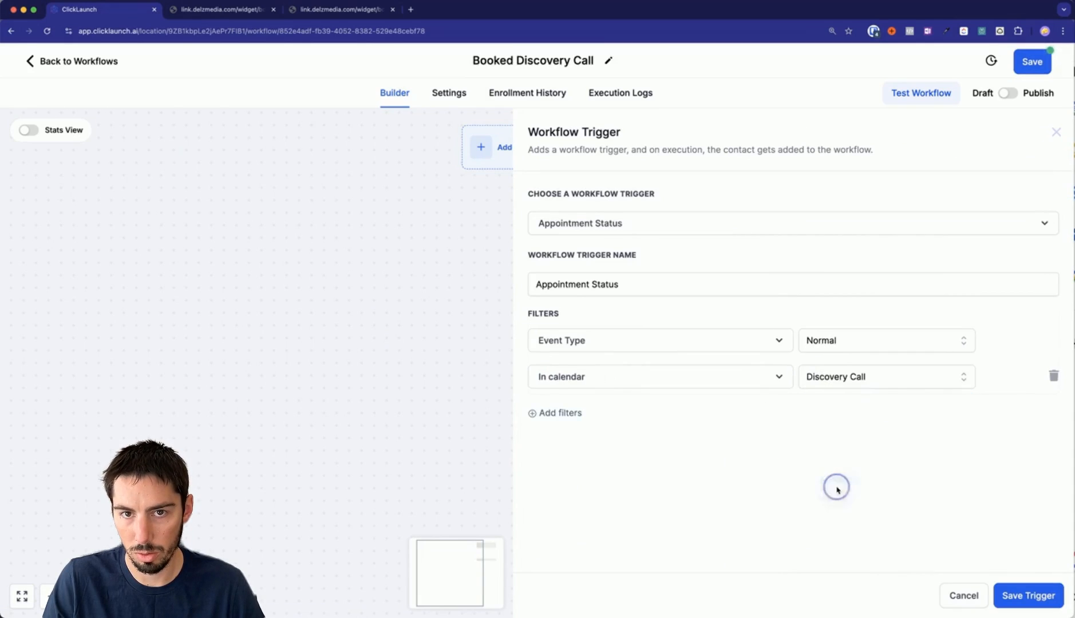
Add a second trigger filter so it fires only for confirmed appointments.
click(548, 414)
click(583, 412)
click(566, 502)
click(839, 422)
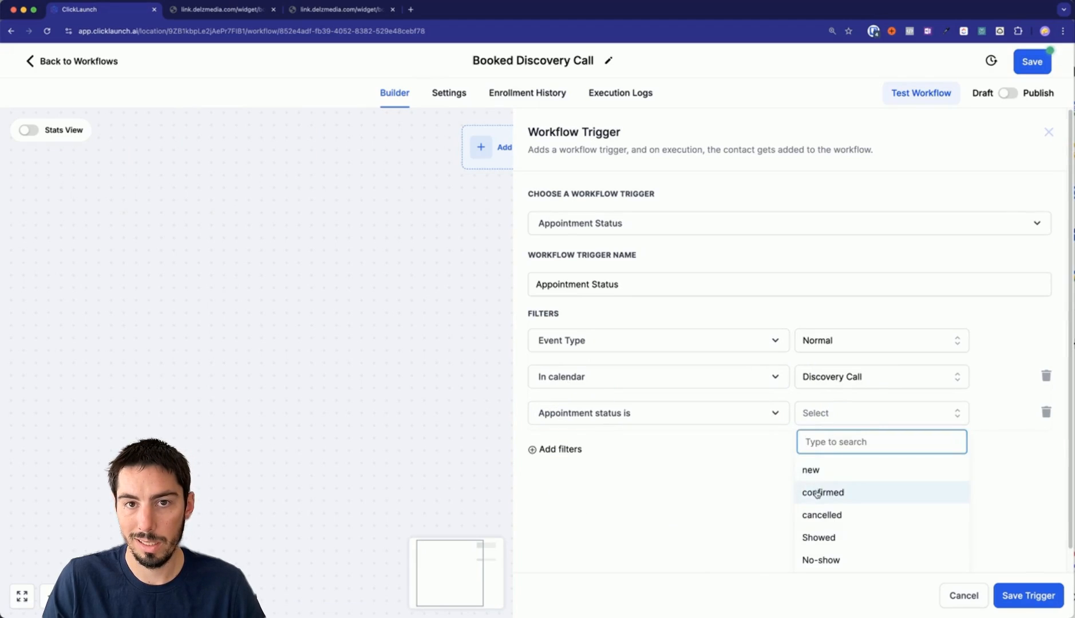
click(814, 491)
Rename the trigger 'Appointment Status - Discovery Call', fix its spelling, and save it.
click(628, 288)
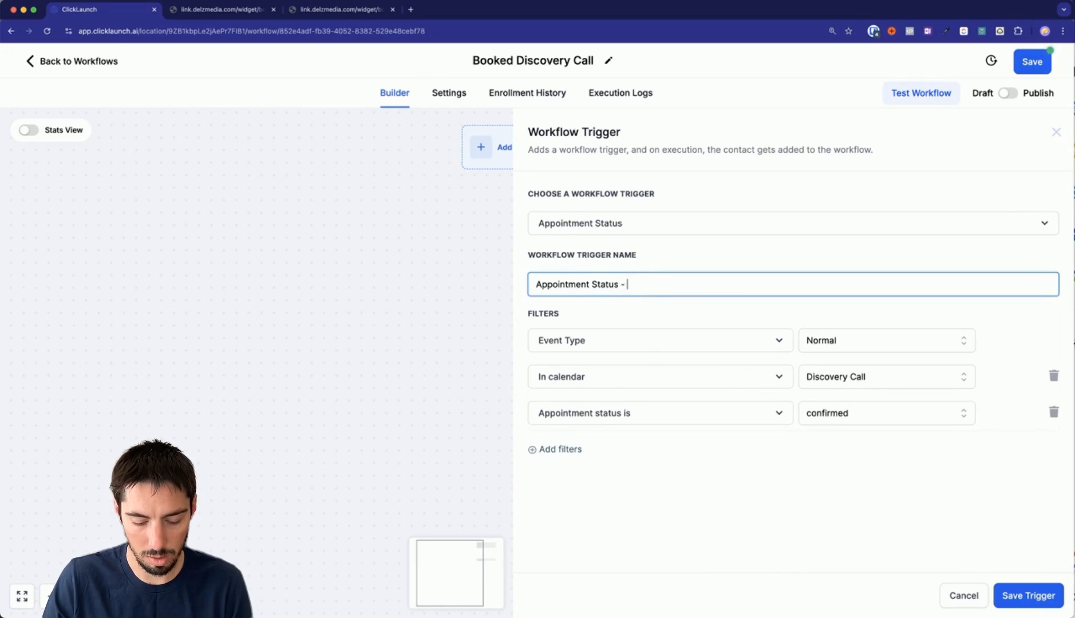
text(- Discovery Call)
double_click(653, 284)
right_click(653, 283)
click(670, 305)
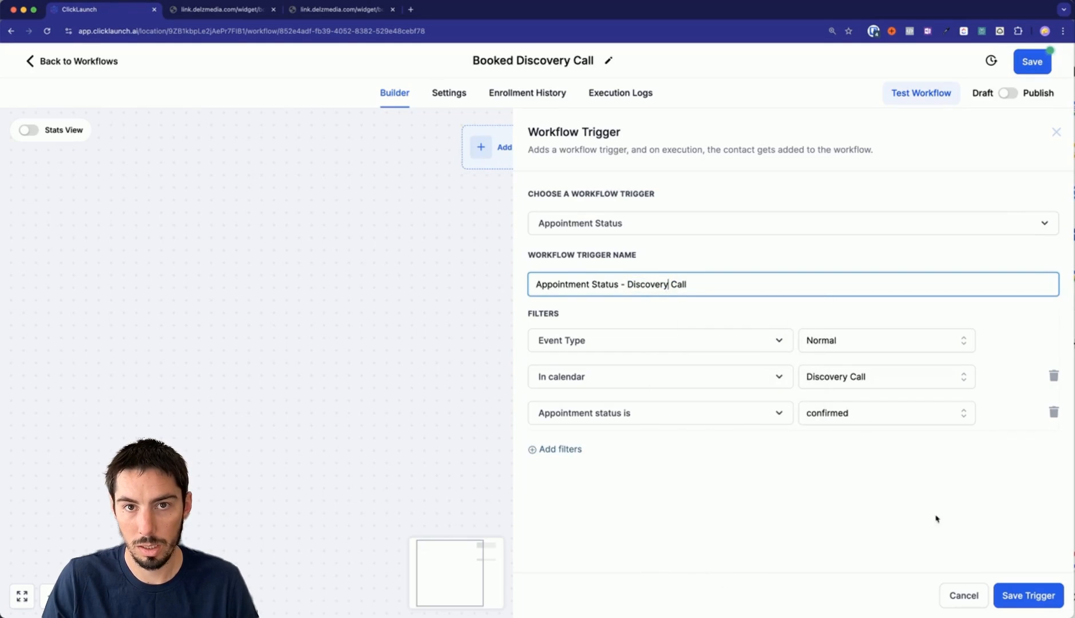
click(1011, 595)
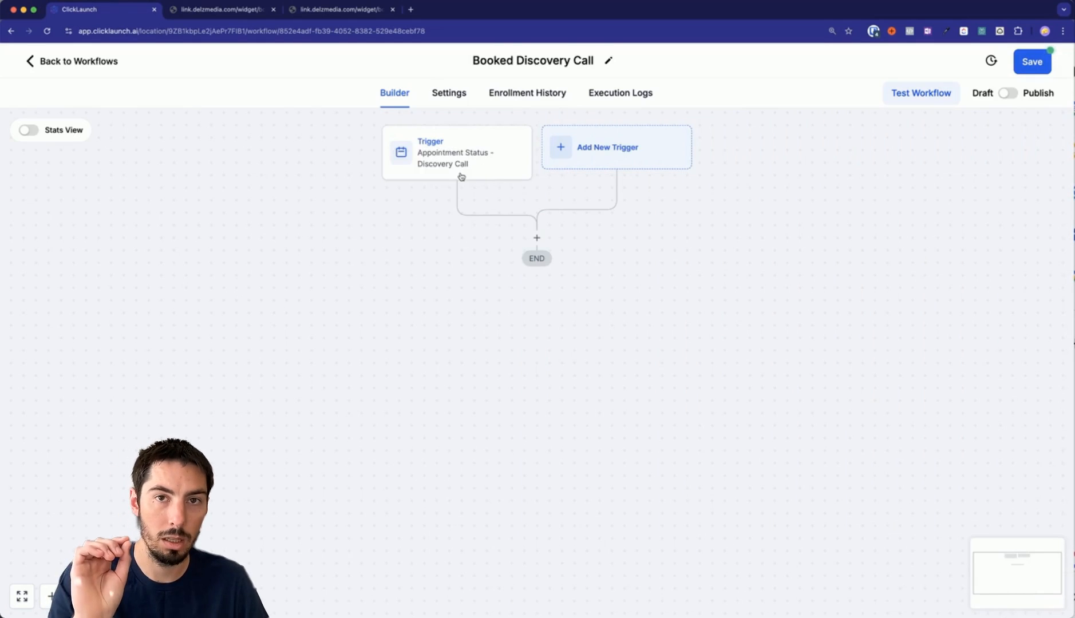
Add a Webhook action after the Discovery Call trigger, then open a new browser tab.
click(536, 238)
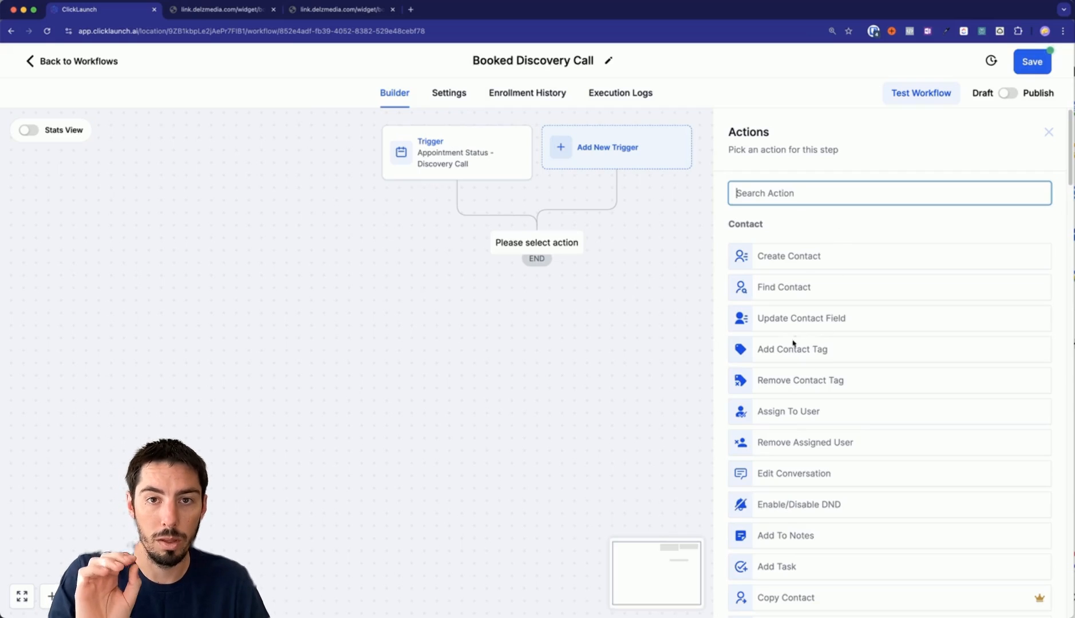
scroll(801, 344, down, 7)
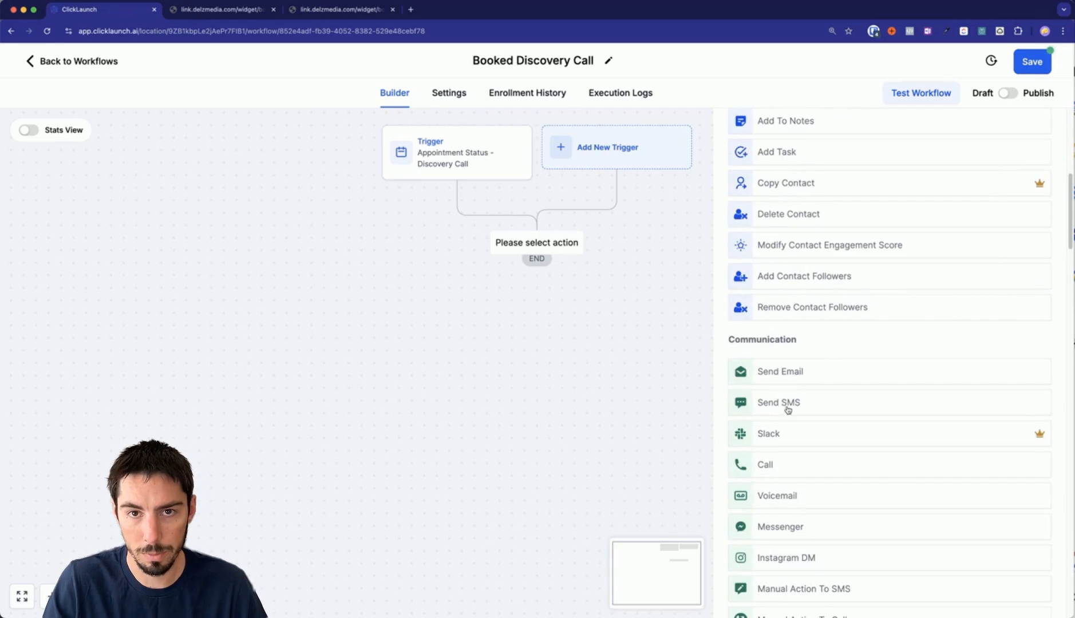
scroll(788, 410, down, 12)
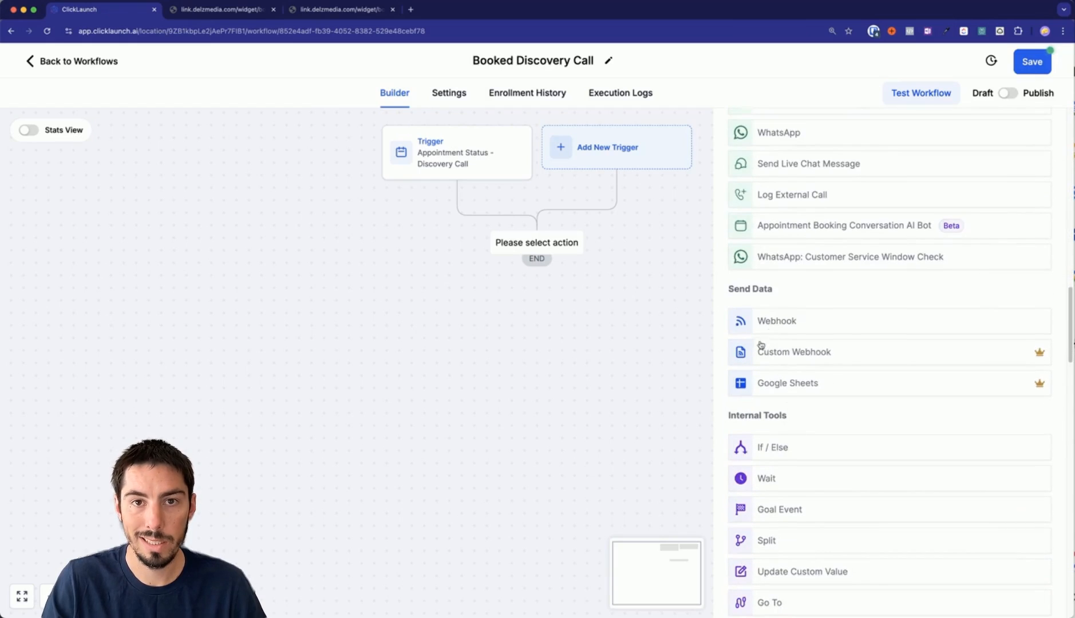
click(773, 327)
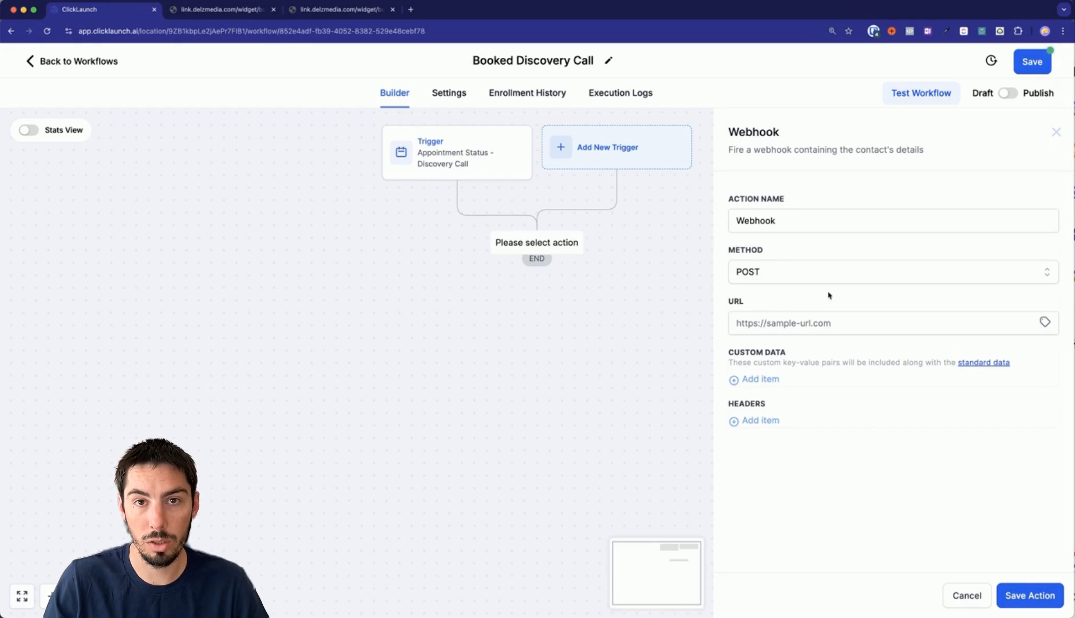
click(773, 324)
click(777, 300)
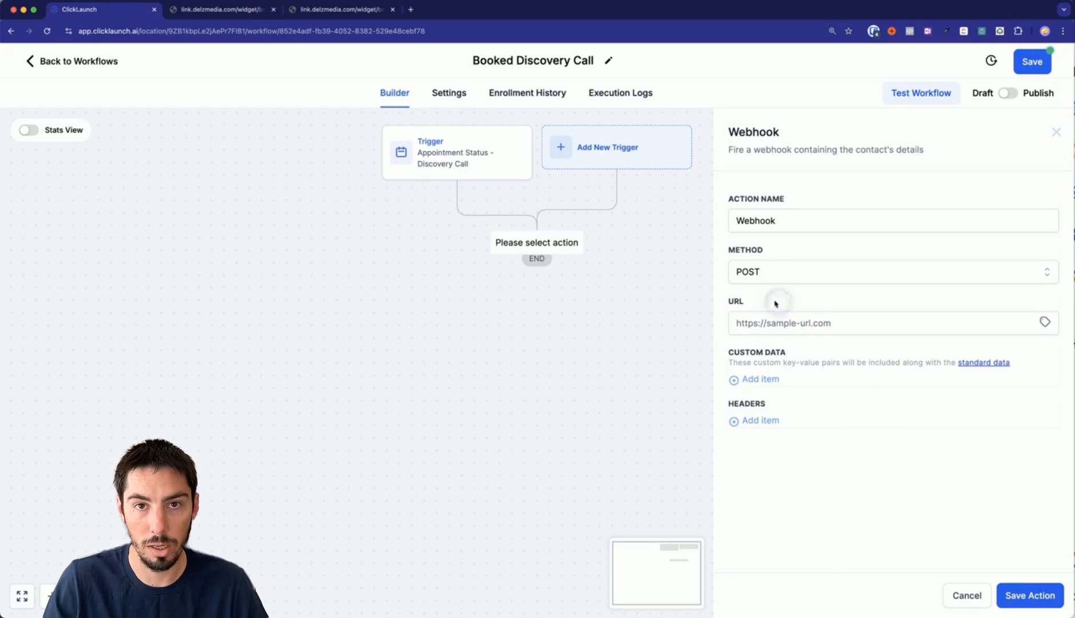
click(411, 9)
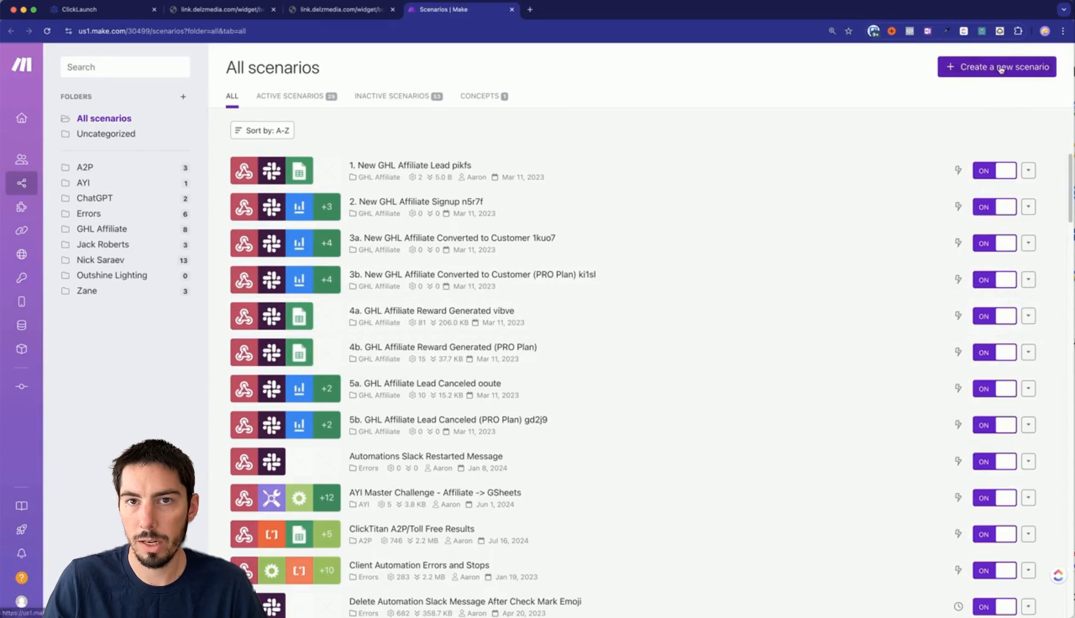
Start a new Make scenario with a Webhooks Custom webhook module and add a webhook.
click(1000, 68)
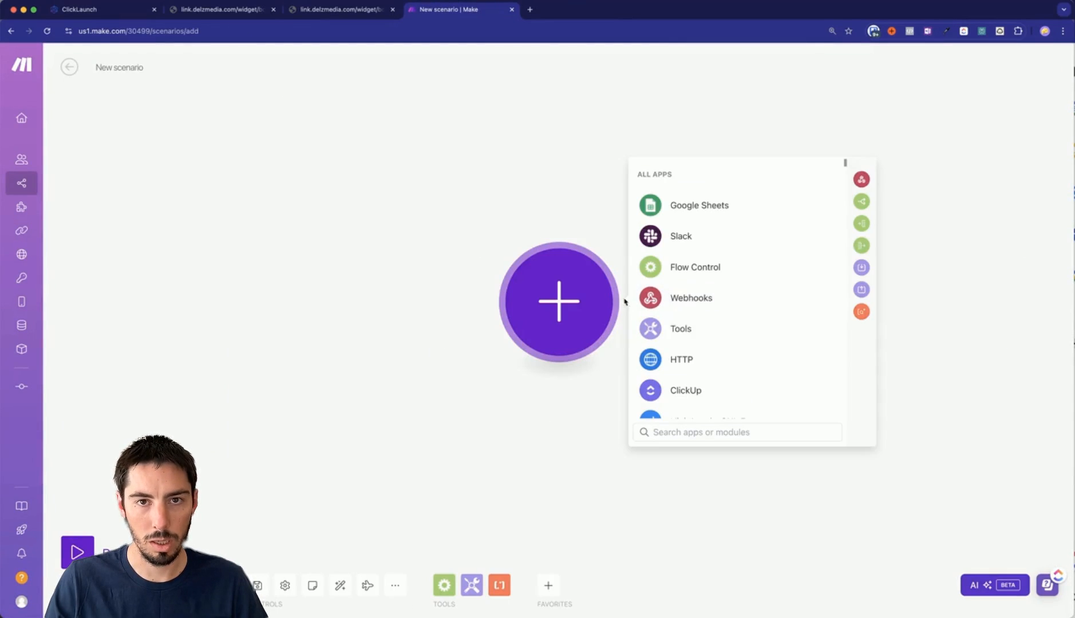
click(666, 298)
click(671, 303)
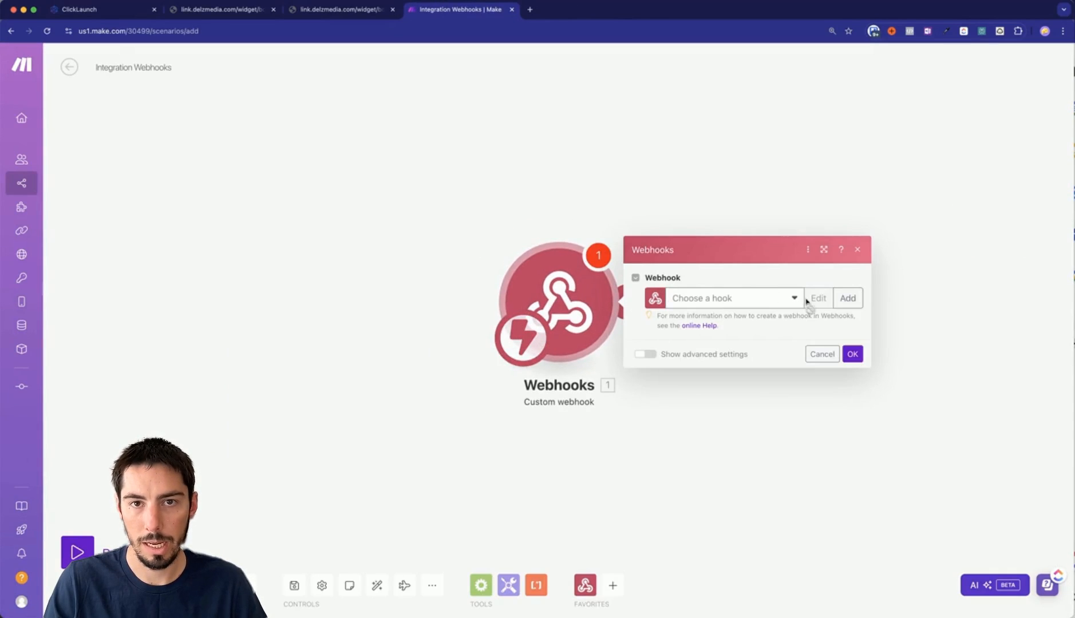
click(848, 298)
Name the webhook Application Scoring, save it, and copy its address.
double_click(639, 253)
triple_click(639, 254)
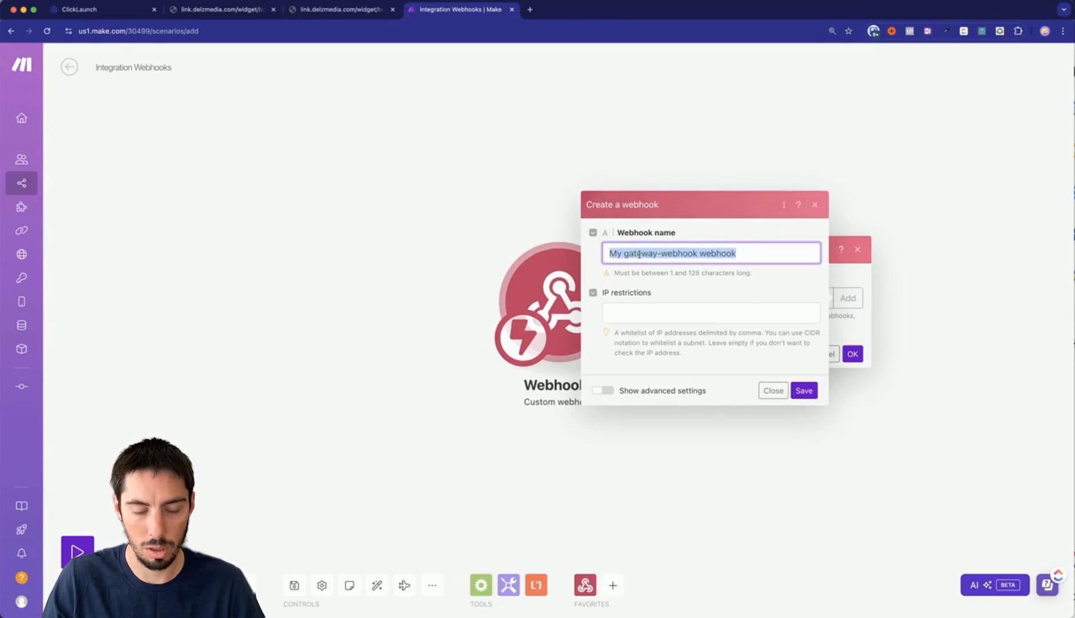
text(Application Coring)
key(Return)
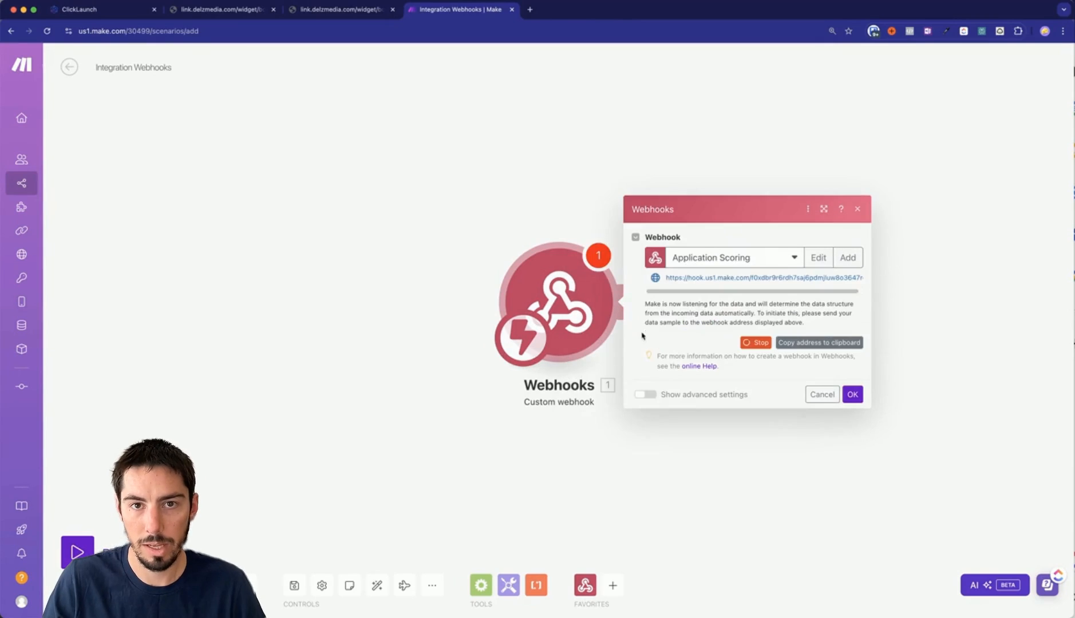
click(795, 344)
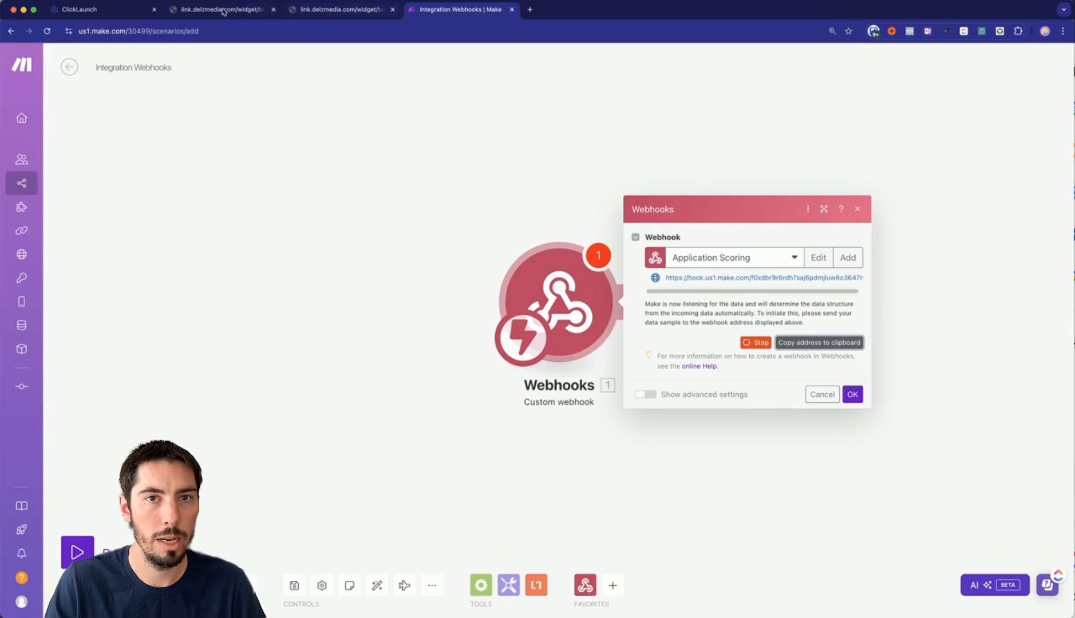
click(137, 10)
Paste the Make webhook address as the URL and save the action as 'Webhook - Make'.
click(782, 321)
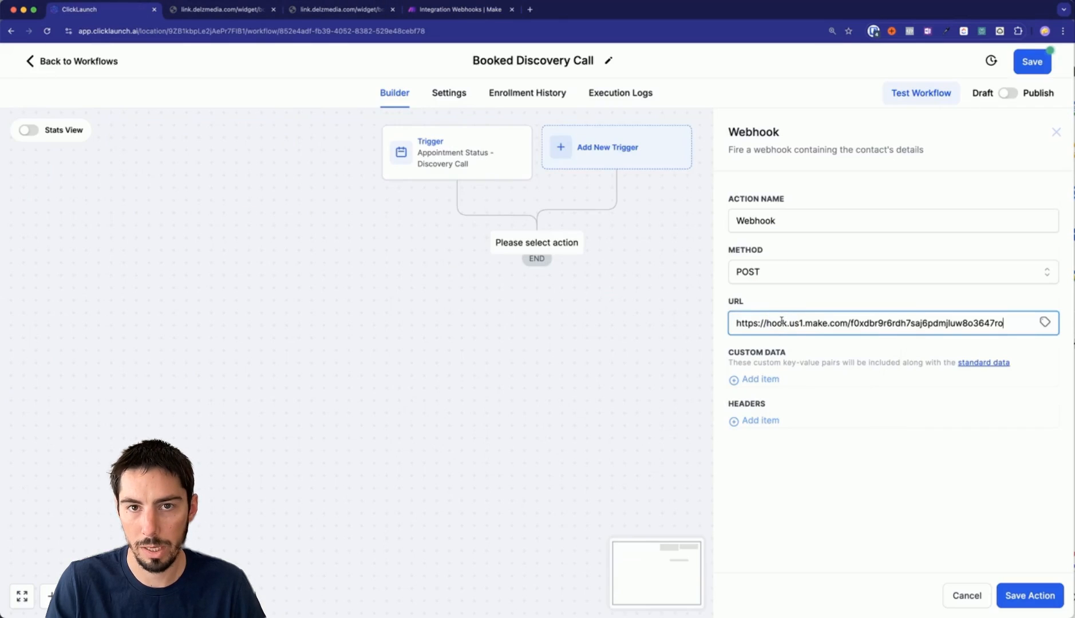
click(868, 507)
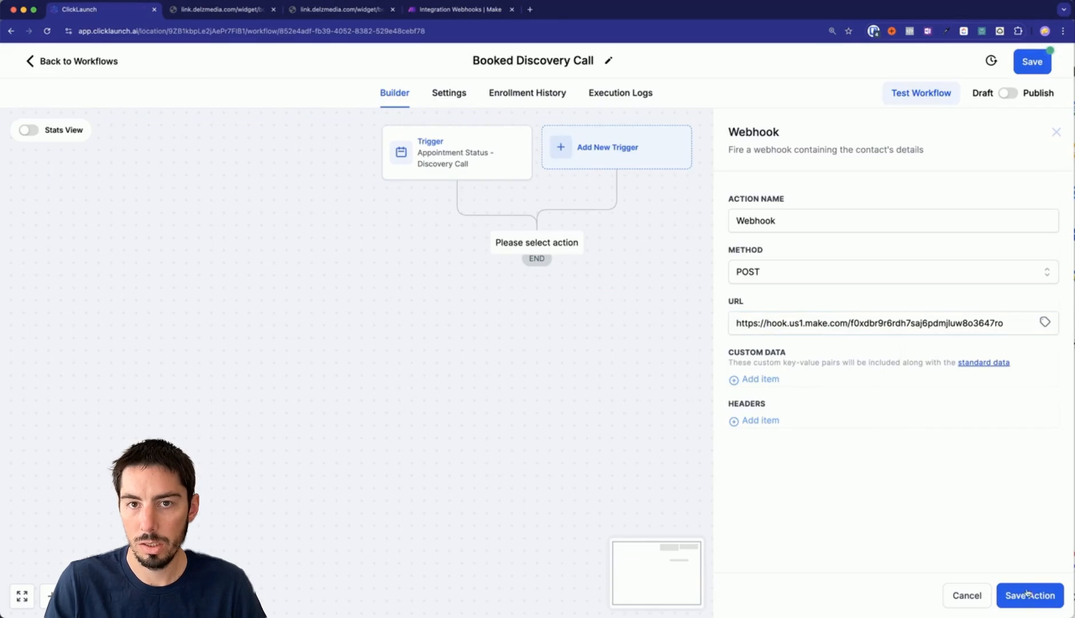
click(791, 231)
text(- Make)
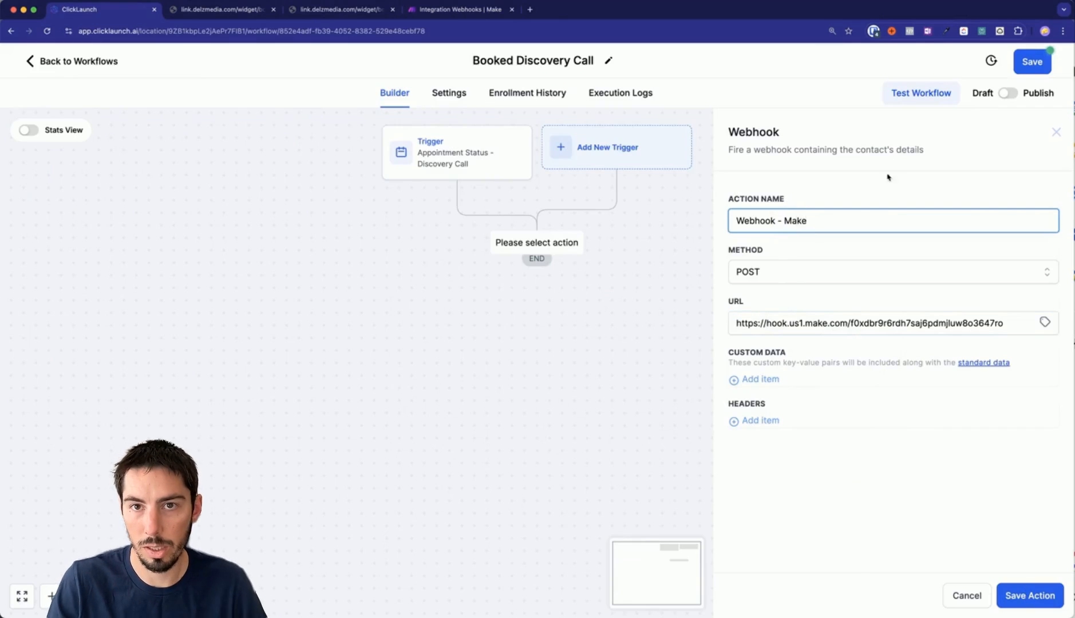
click(1013, 597)
Add a 10-day Wait step after the Make webhook, save it, and publish the workflow.
click(535, 313)
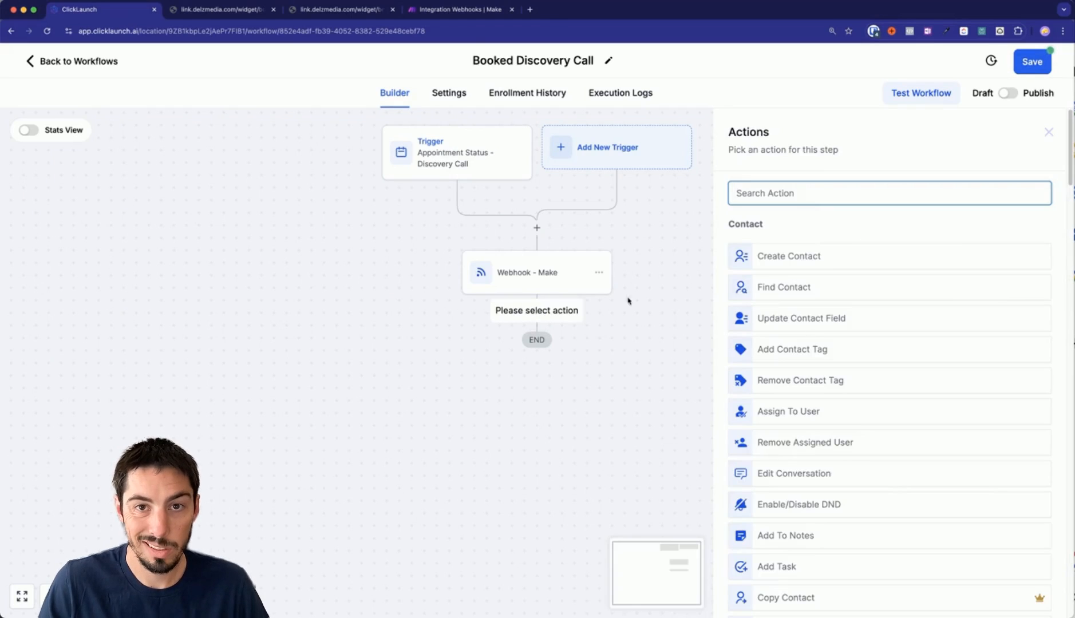
text(wai)
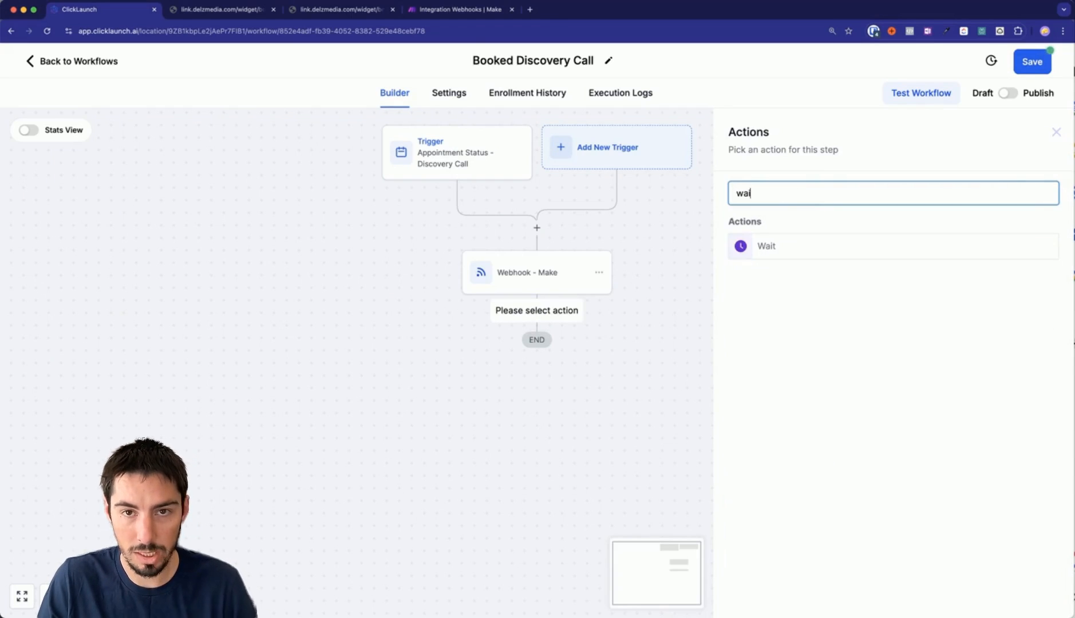
click(808, 248)
click(538, 332)
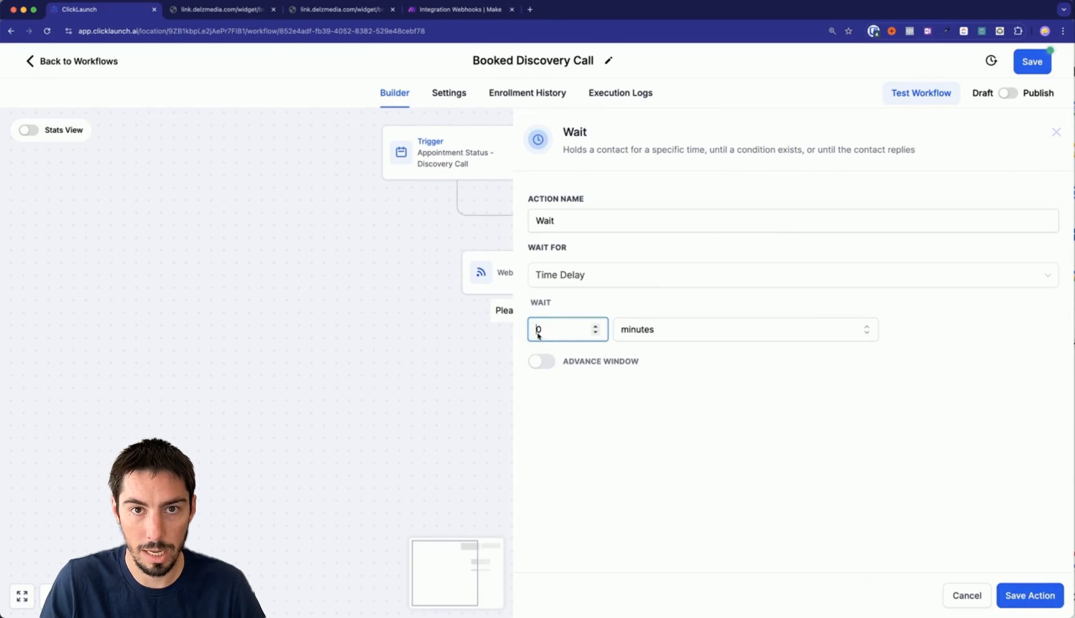
click(679, 332)
click(633, 402)
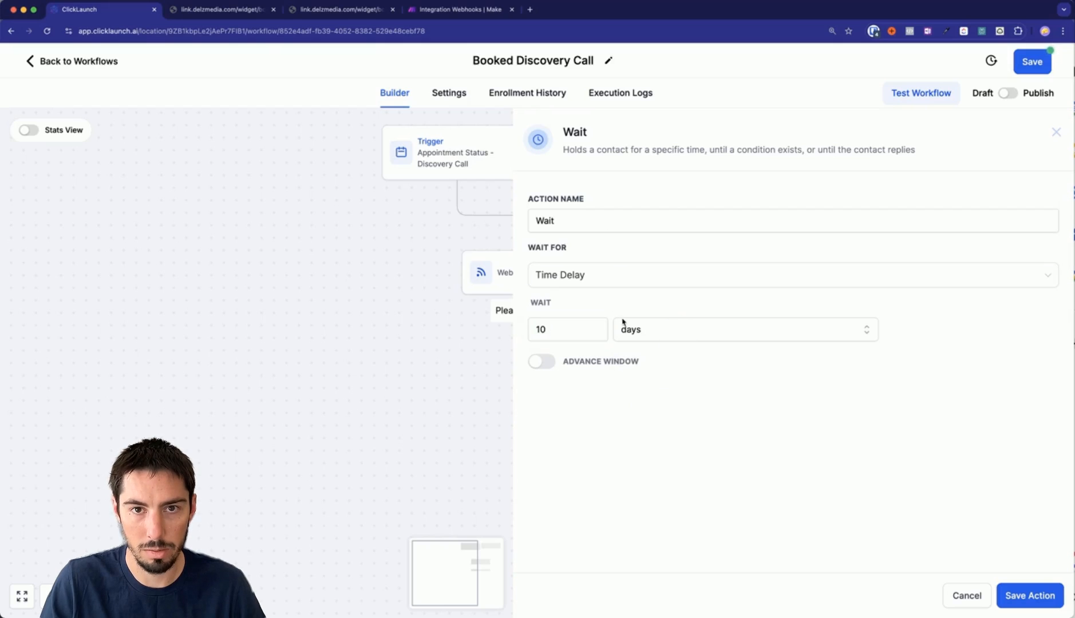
click(1026, 596)
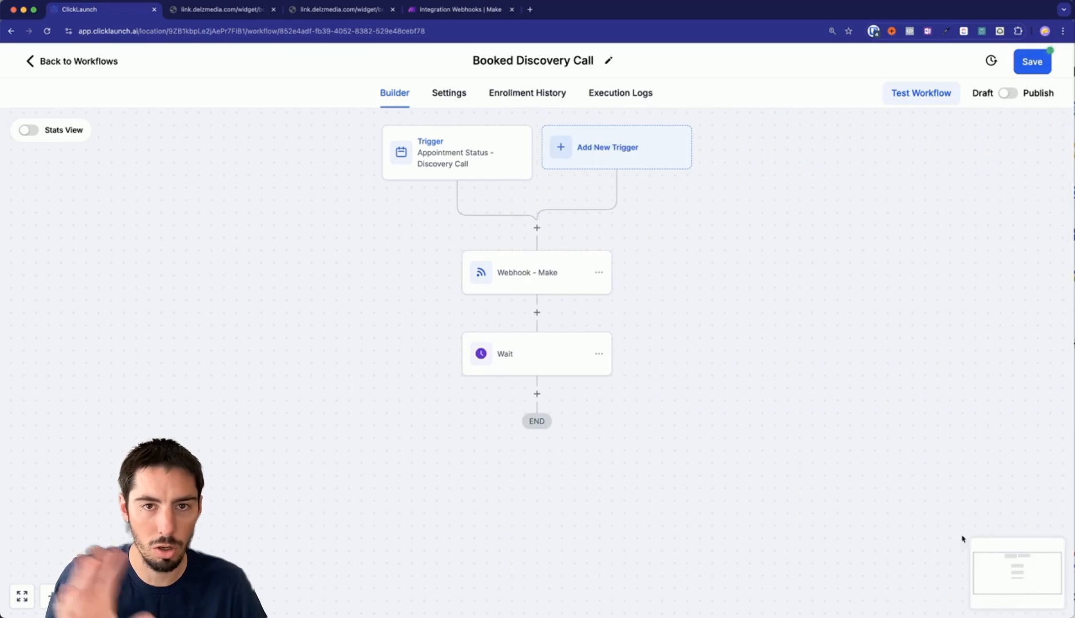
click(1009, 93)
Save the published Booked Discovery Call workflow and switch to the Discovery Call booking form.
click(1034, 67)
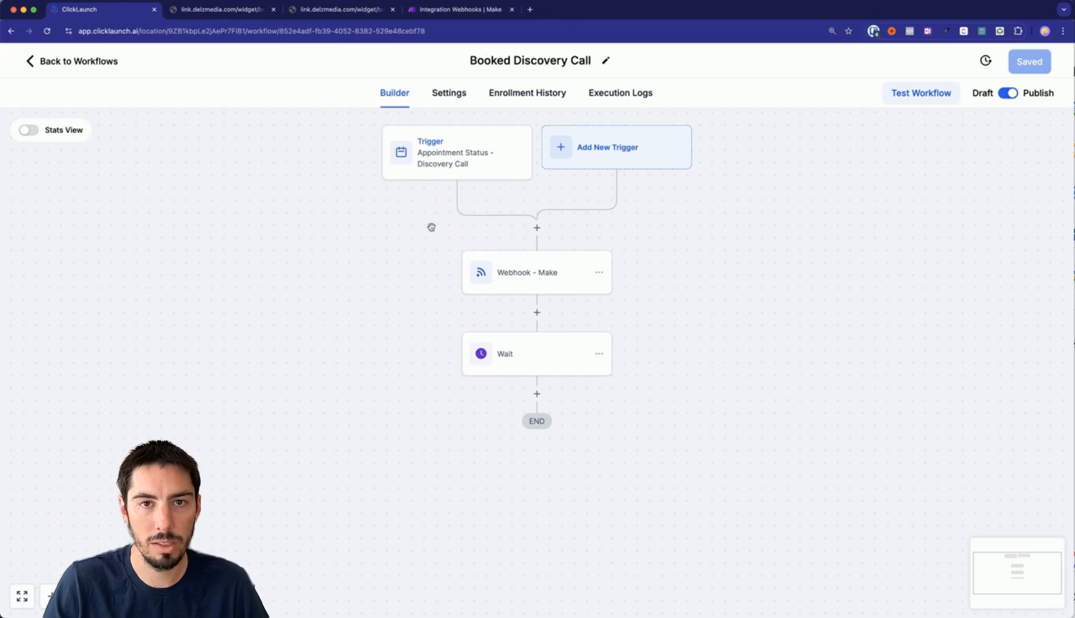
click(307, 17)
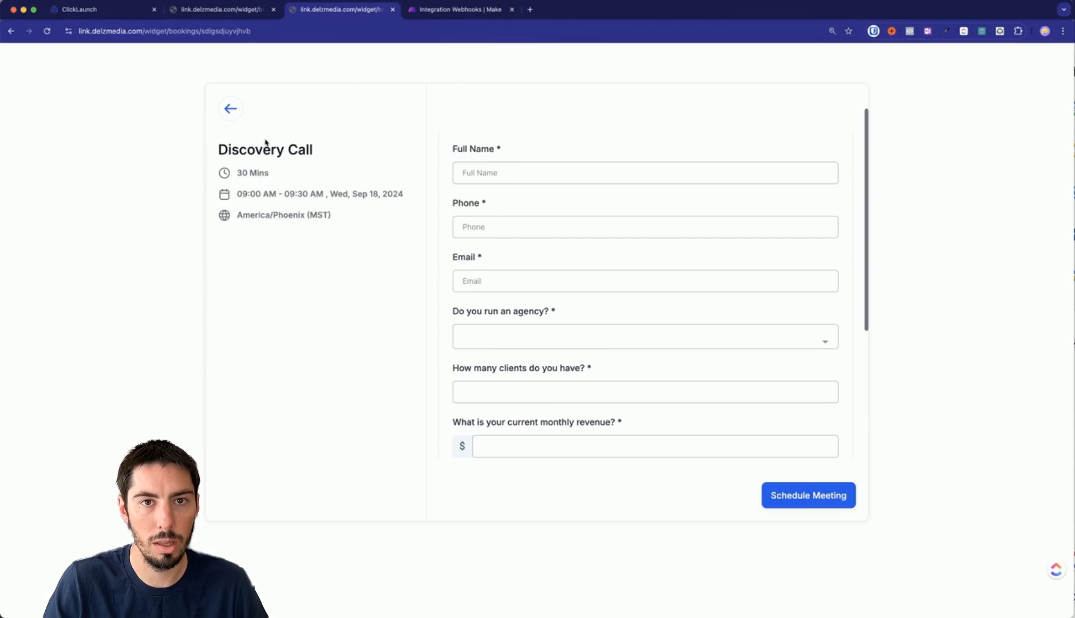
Fill in the test contact's full name, phone number and email address.
click(472, 180)
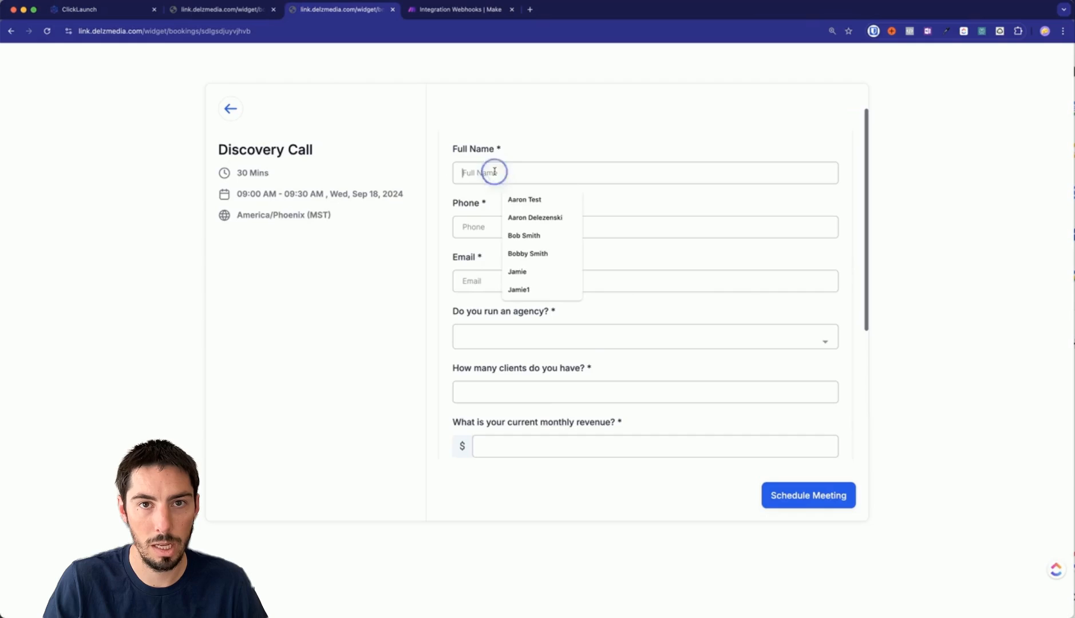
click(523, 199)
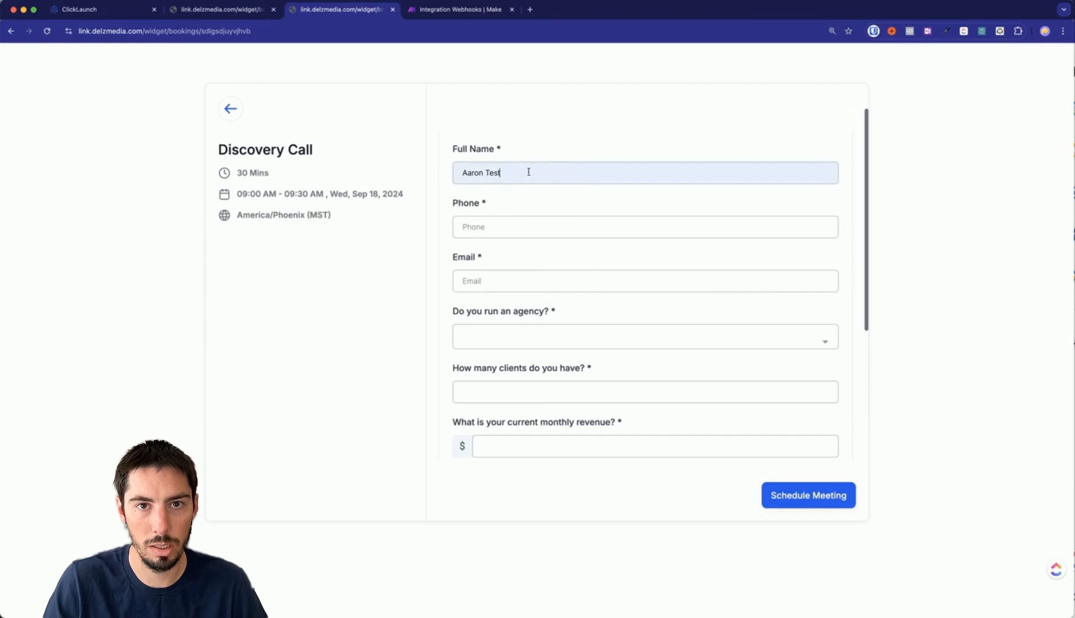
click(483, 227)
text(9165555556)
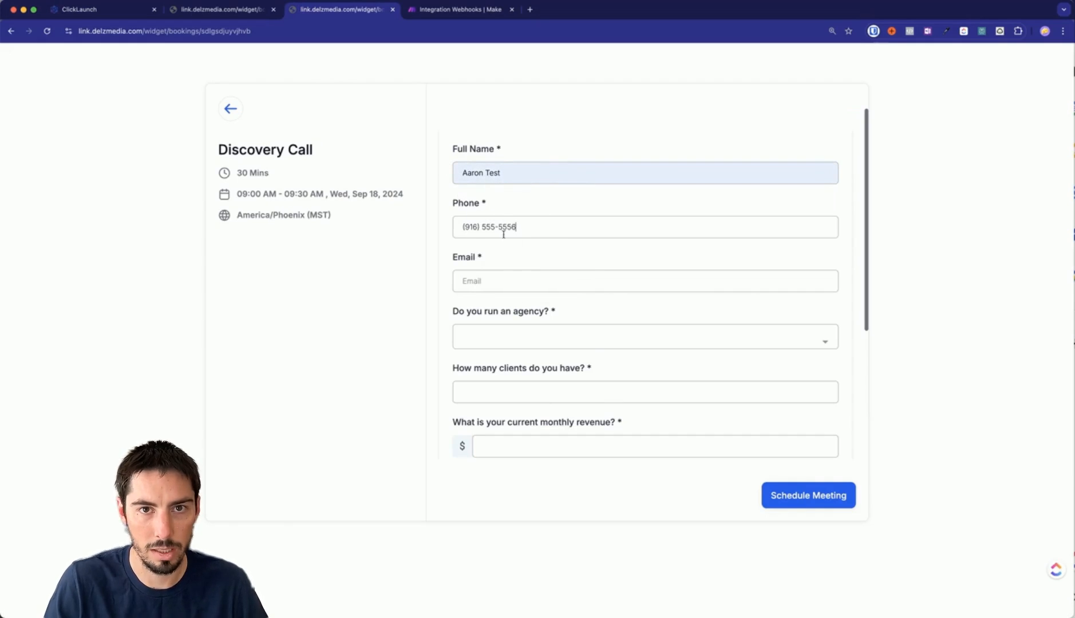
click(497, 282)
click(472, 281)
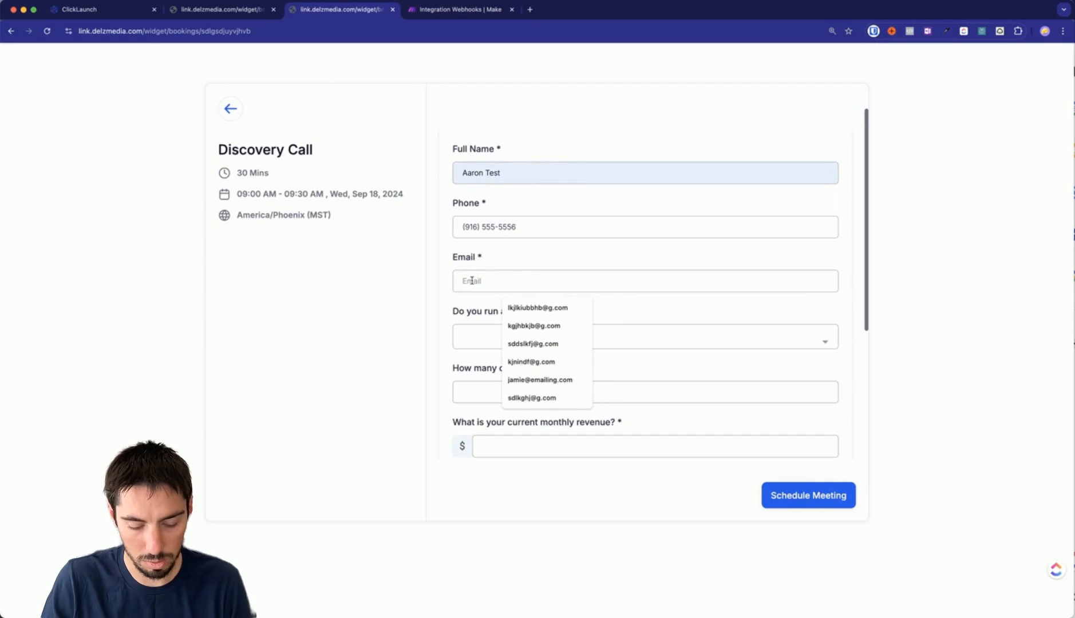
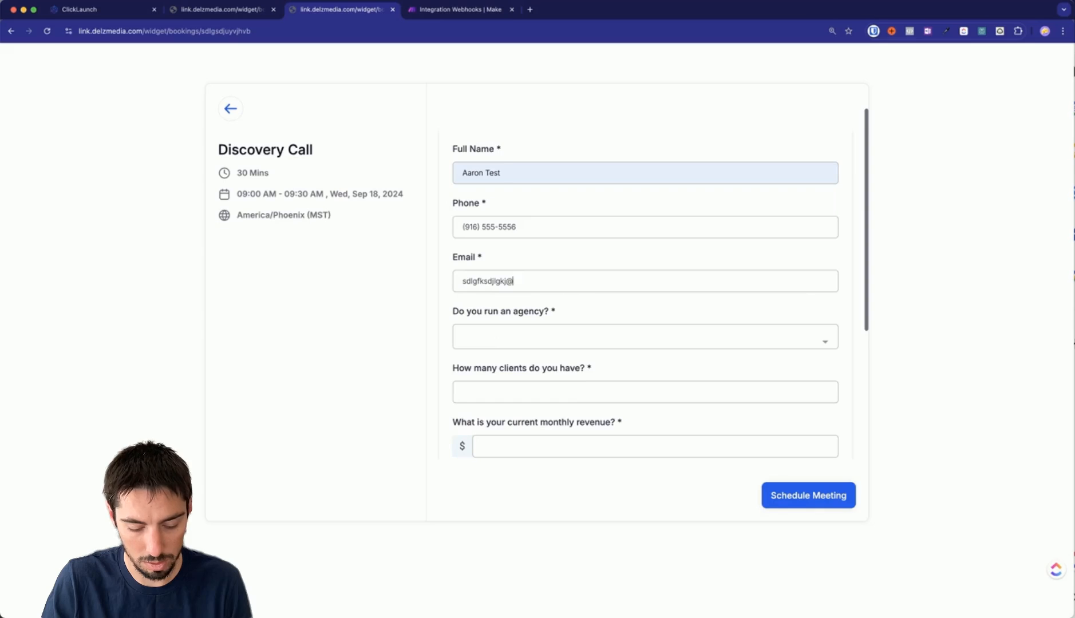
Answer Yes to running an agency, with 13 clients and 16000 monthly revenue.
click(517, 338)
click(495, 376)
click(528, 394)
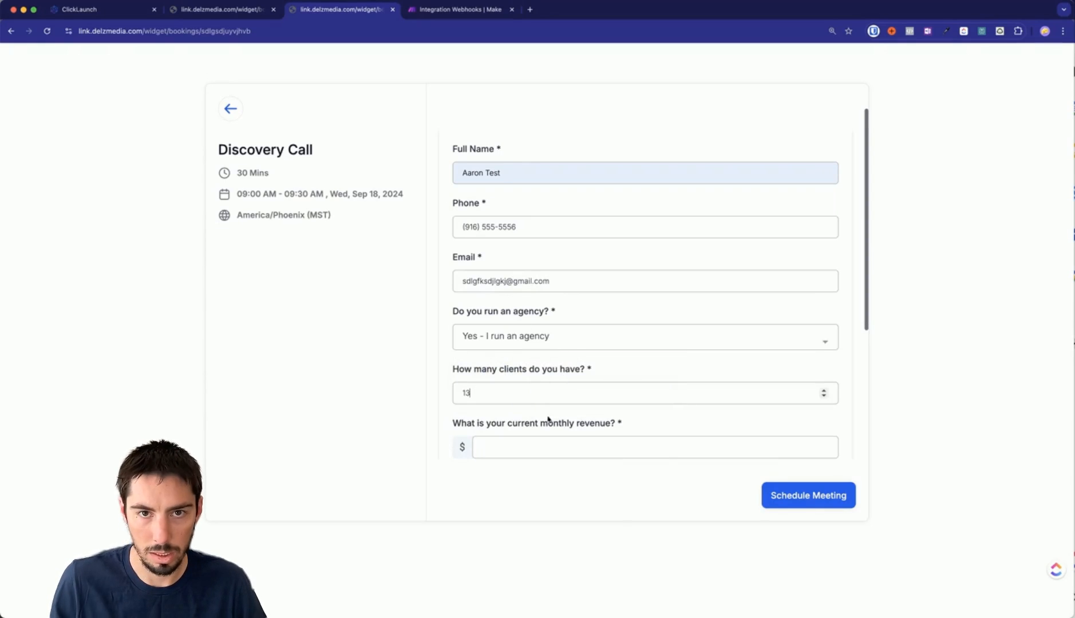
text(13)
scroll(567, 414, down, 1)
click(534, 385)
click(532, 408)
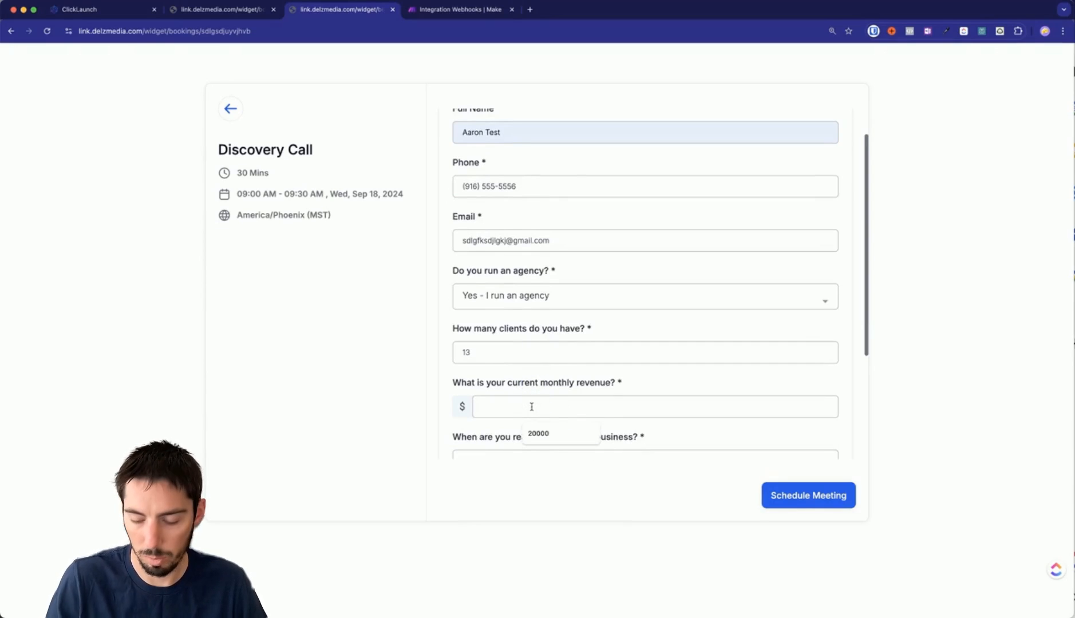
text(16000)
scroll(510, 412, down, 4)
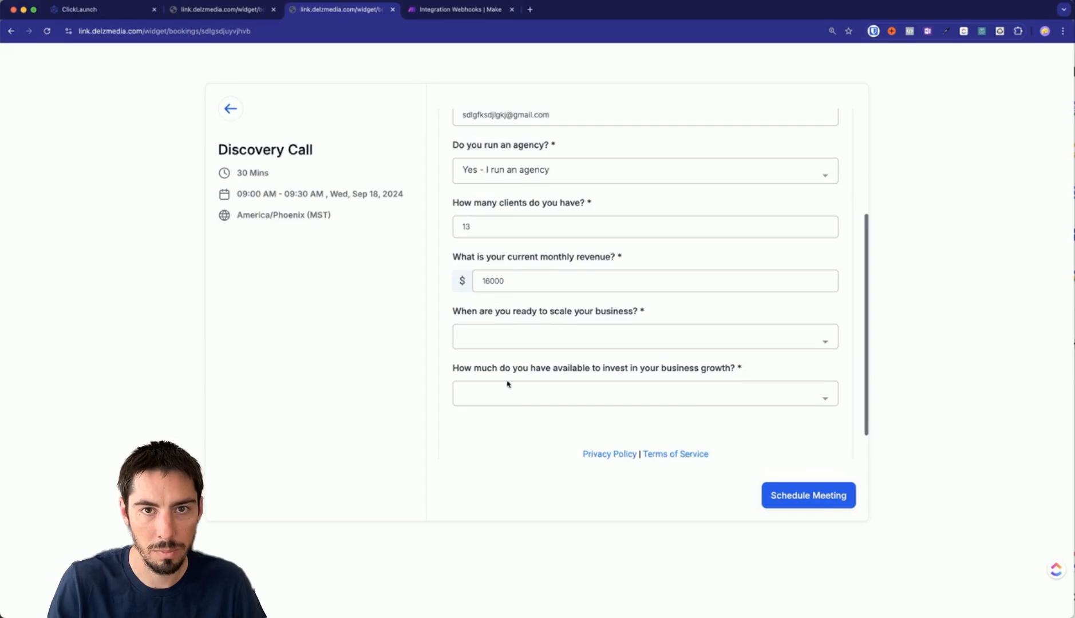
Choose 'Within about a week' and '$1,000 - $2,500' to invest, then schedule the meeting.
click(490, 344)
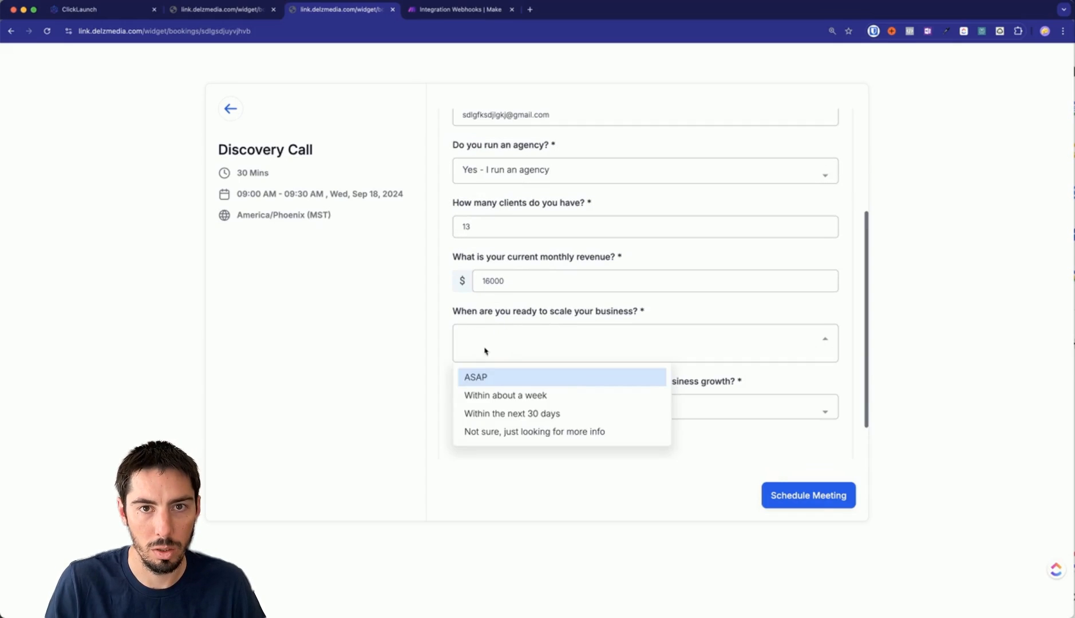
click(505, 397)
click(497, 392)
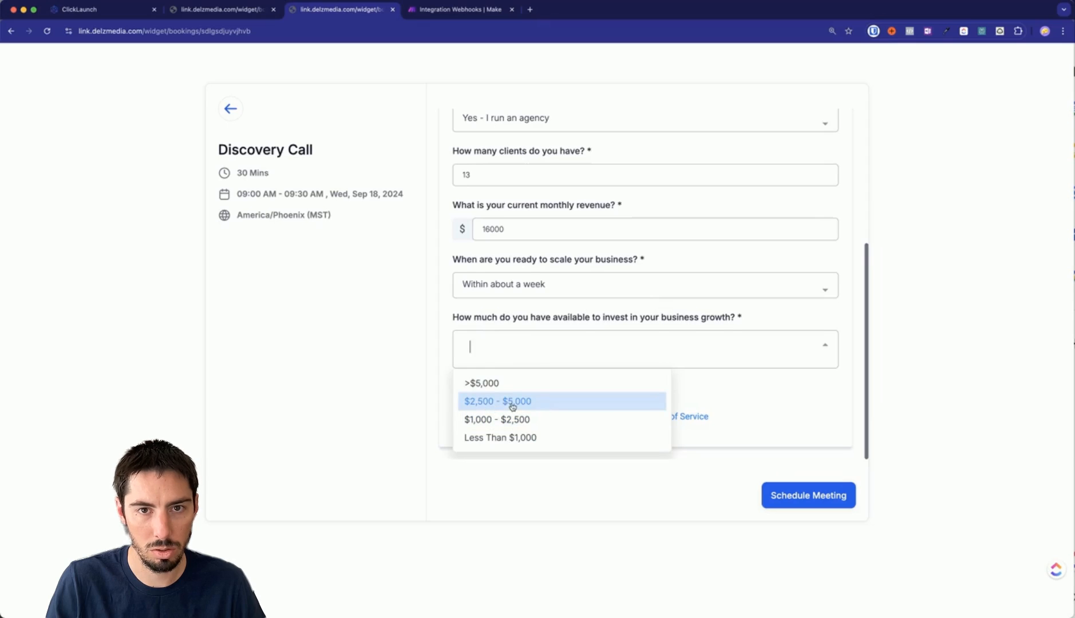
click(491, 420)
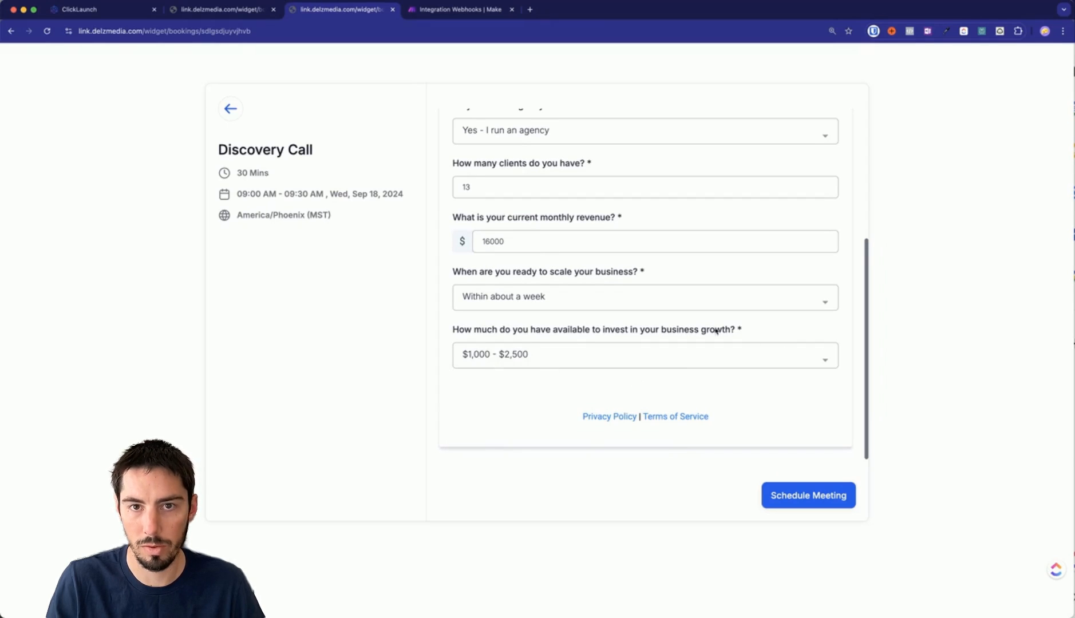
scroll(696, 364, up, 5)
scroll(576, 283, down, 5)
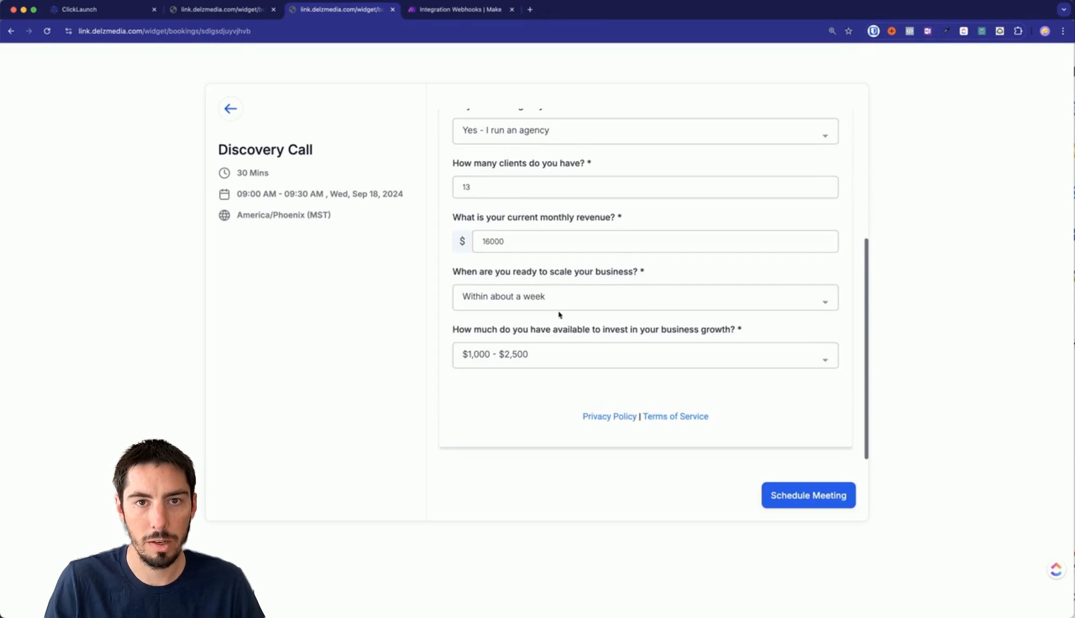
click(807, 497)
click(93, 8)
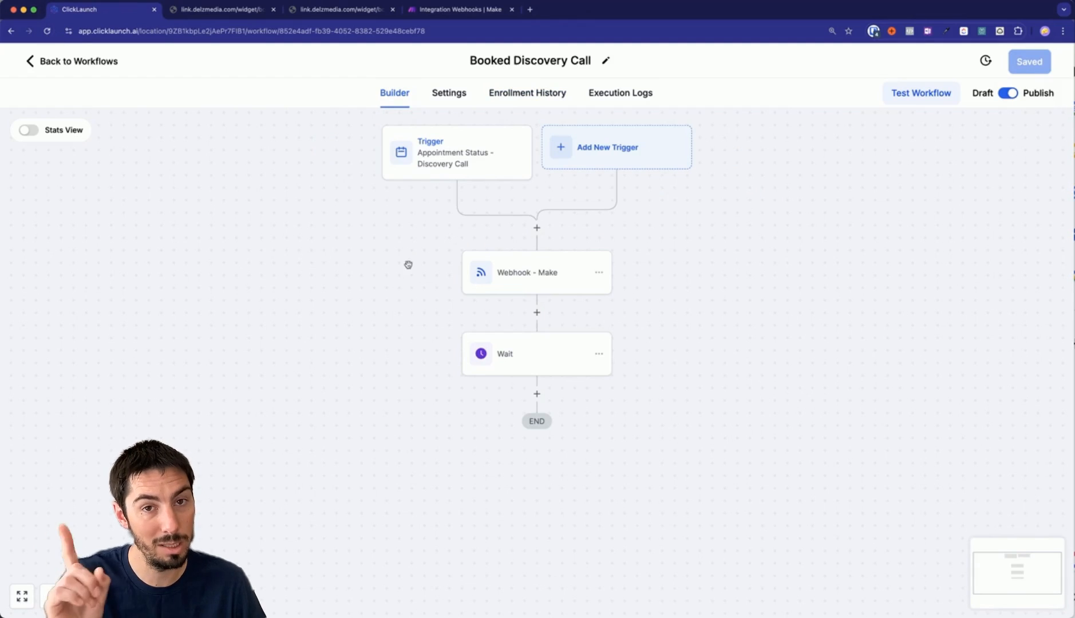
Check the Enrollment History to see the test contact reached the Wait step, then switch to Make.
click(523, 93)
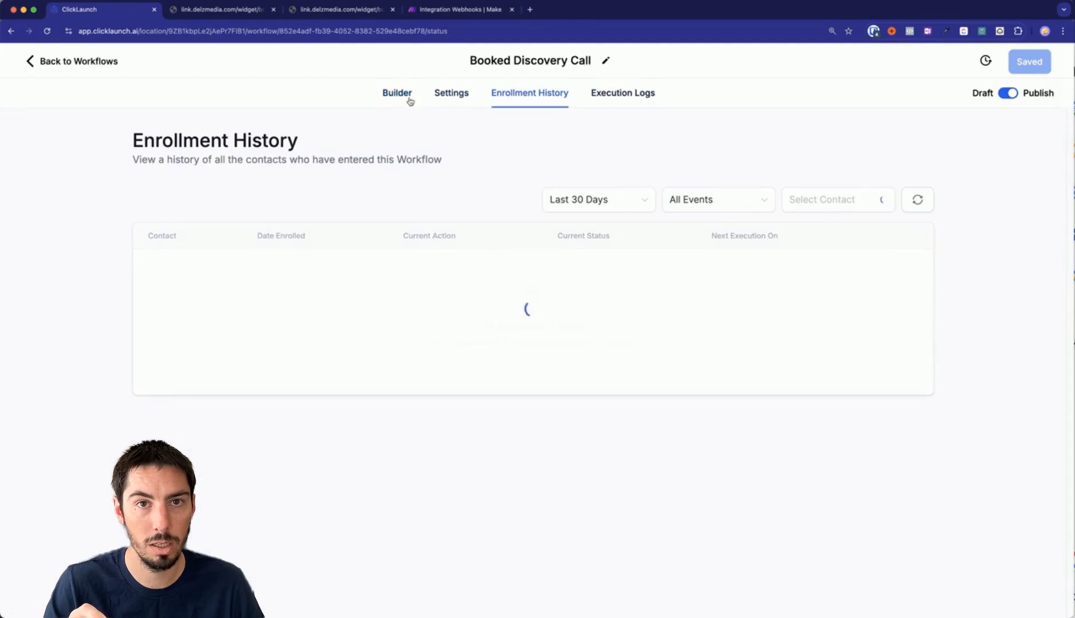
click(399, 95)
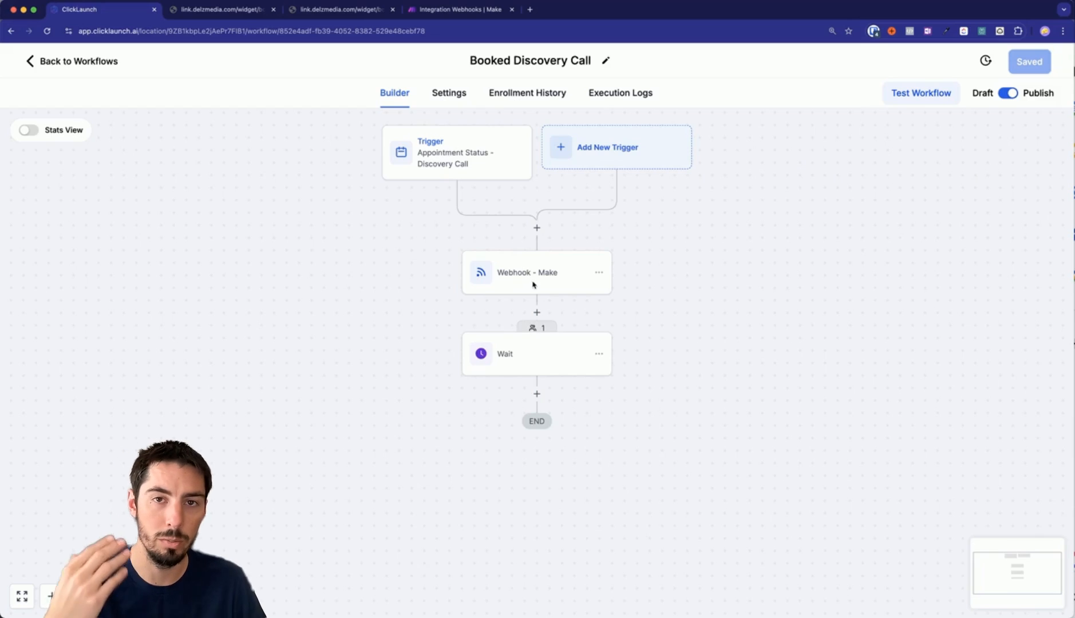
click(445, 16)
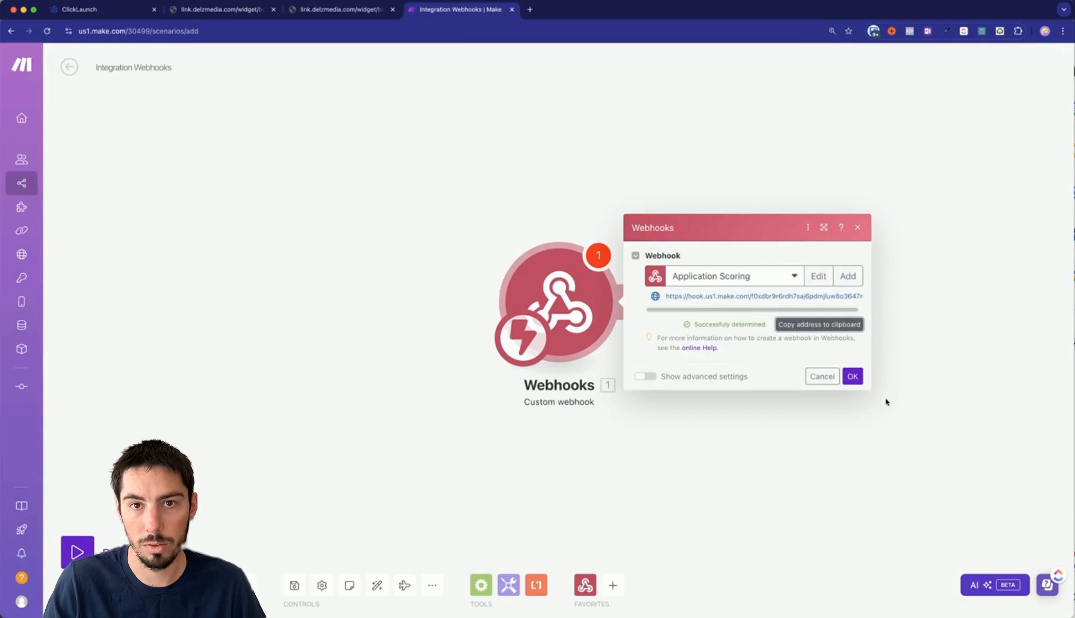
Close the webhook settings, save the scenario, and check the webhook's queue for incoming data.
click(851, 377)
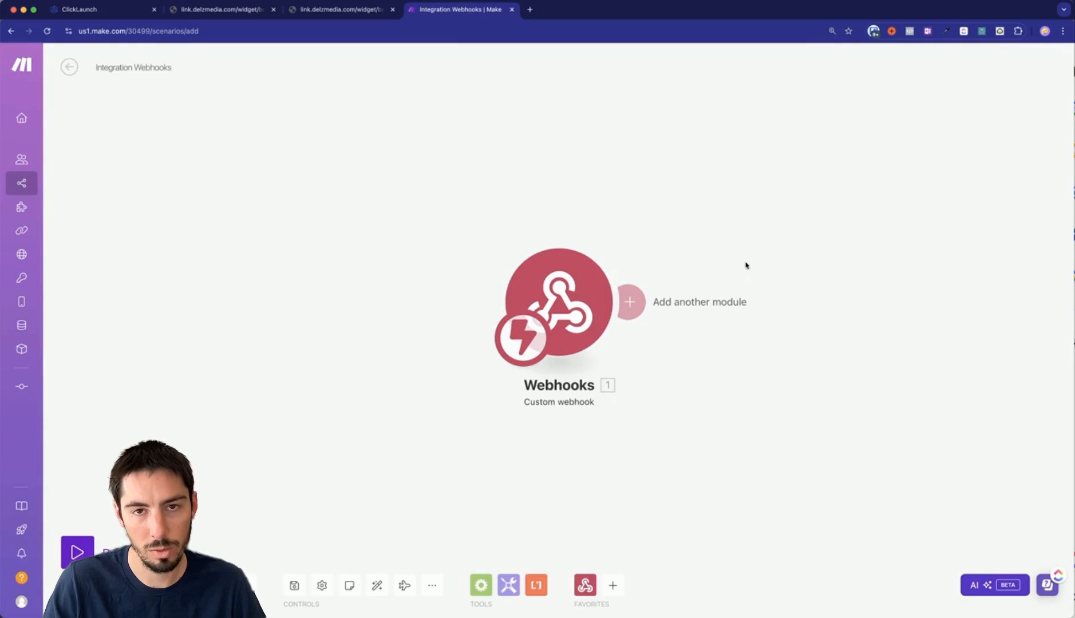
click(295, 586)
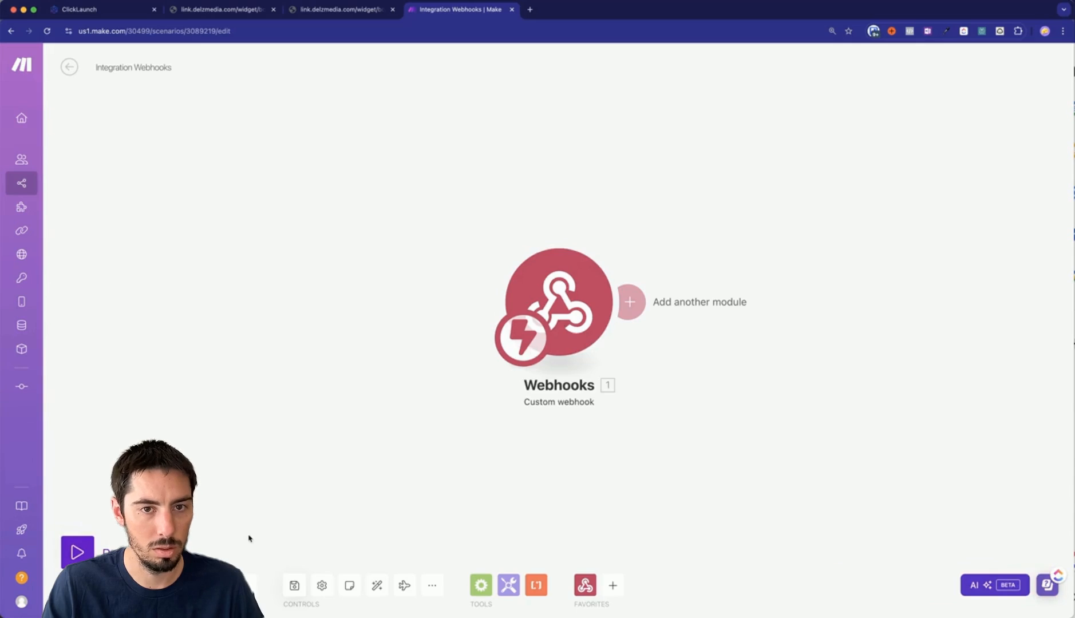
right_click(558, 291)
click(397, 348)
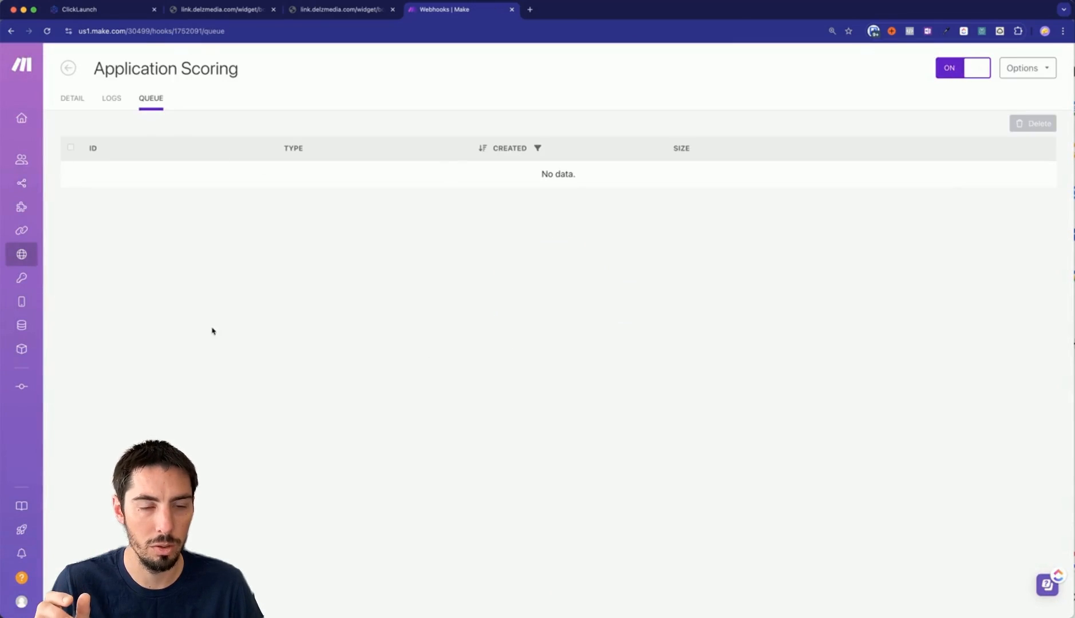
key(super+[)
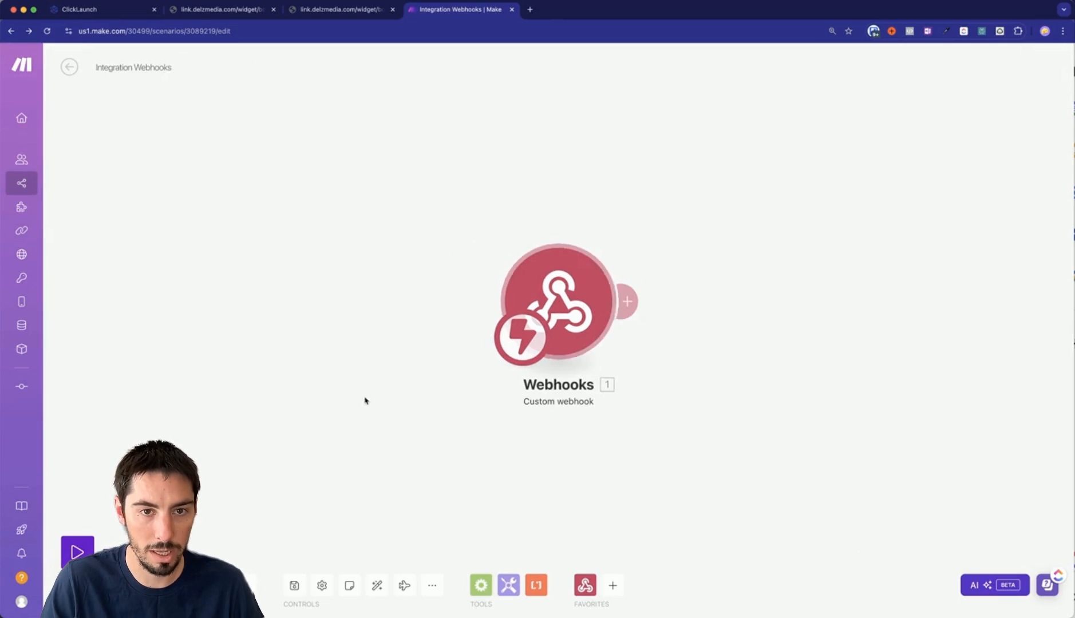
Add an HTTP Get a file module with executionId mapped into its URL, and save the scenario.
click(629, 303)
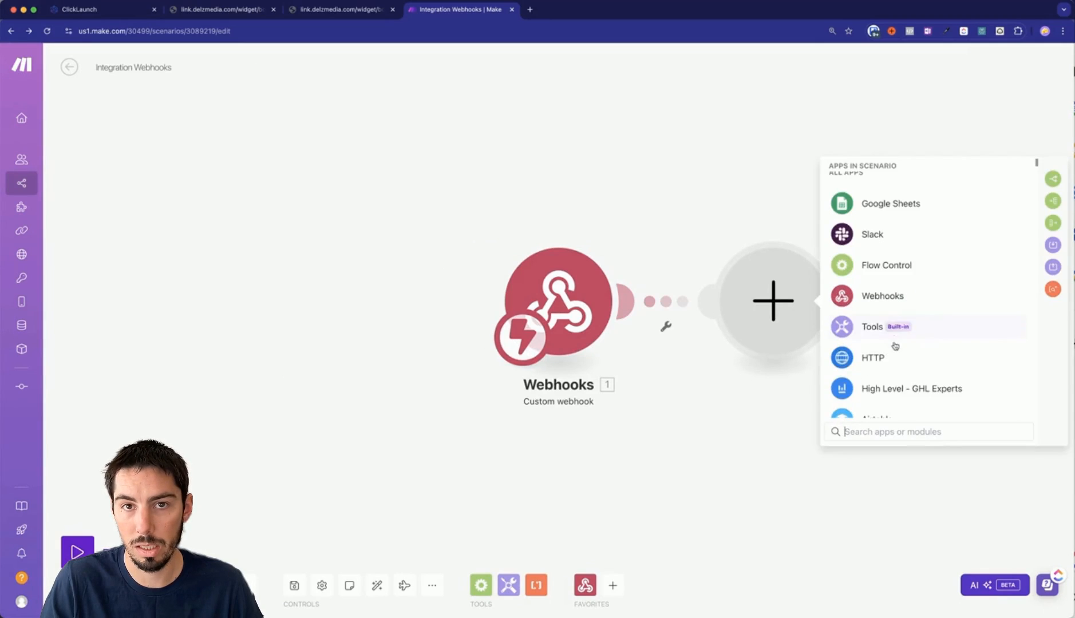
click(846, 359)
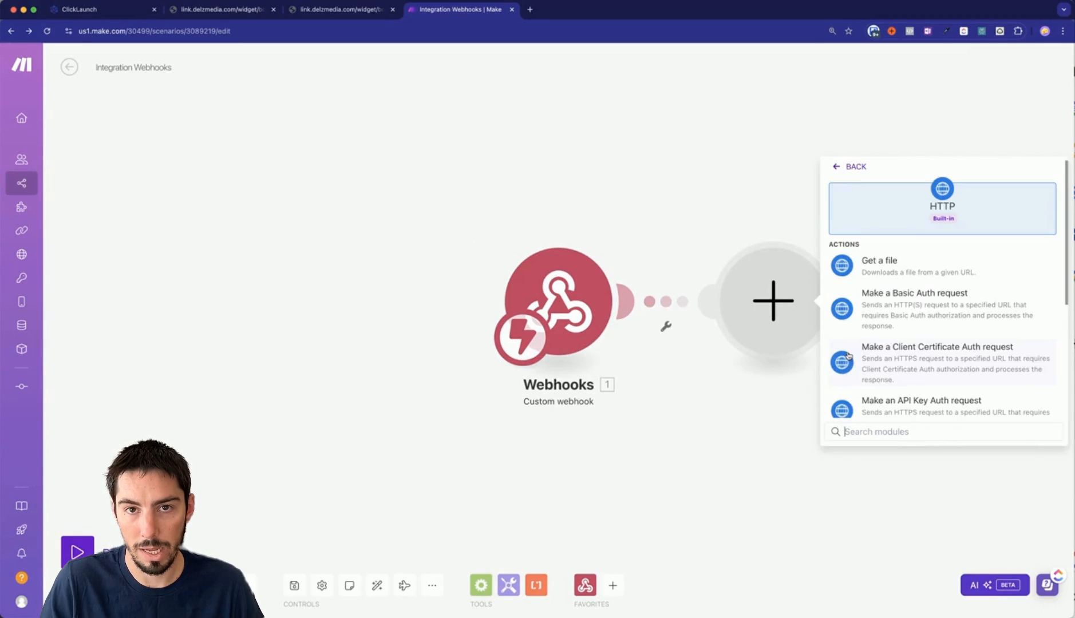
click(854, 267)
click(863, 310)
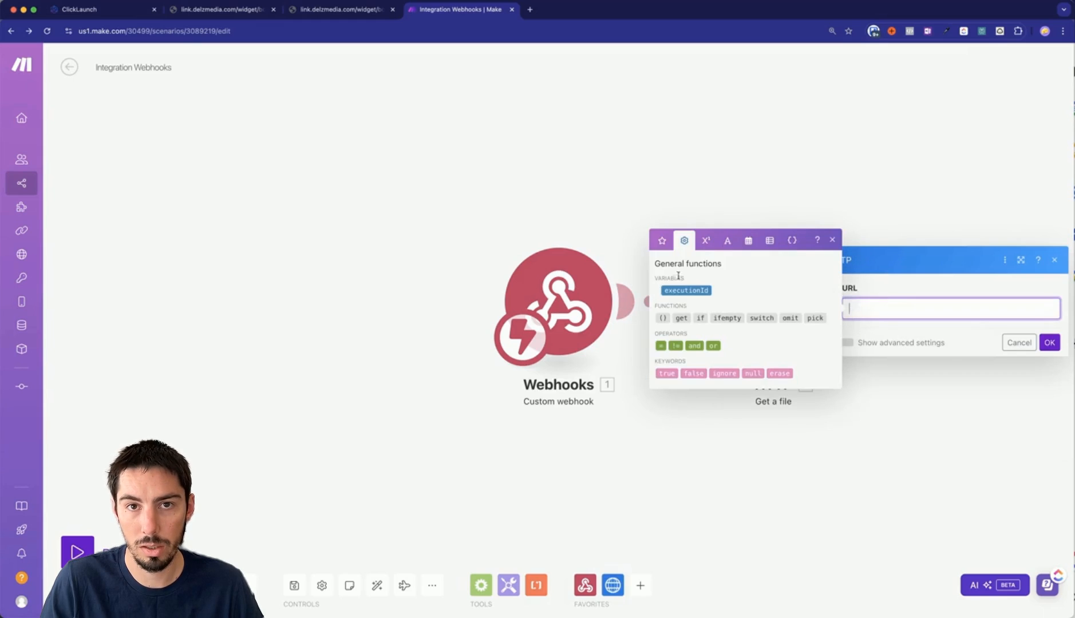
click(678, 291)
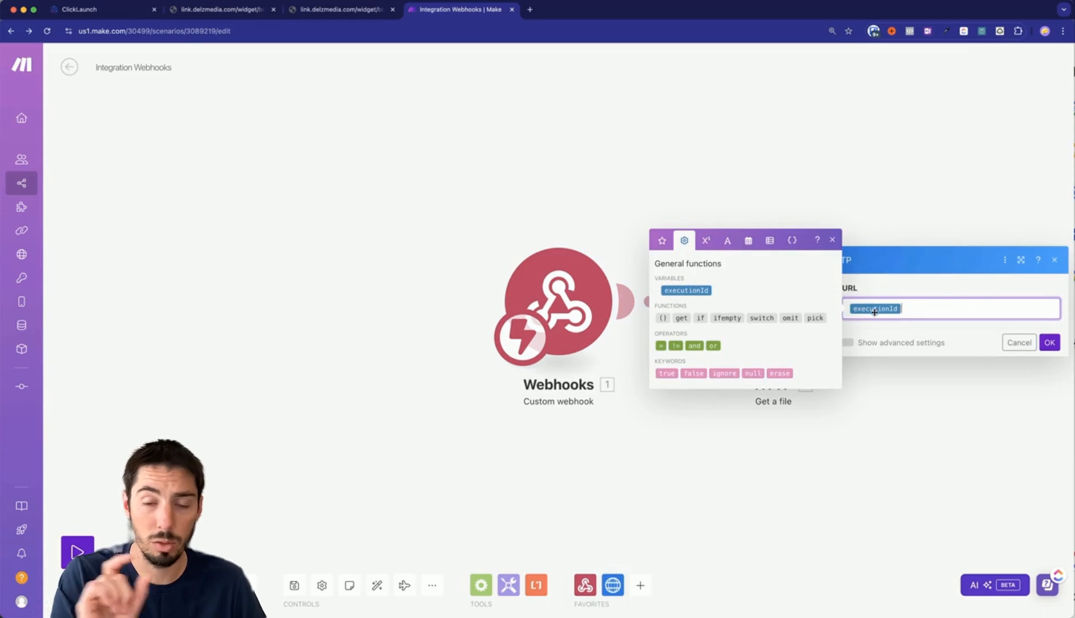
click(962, 284)
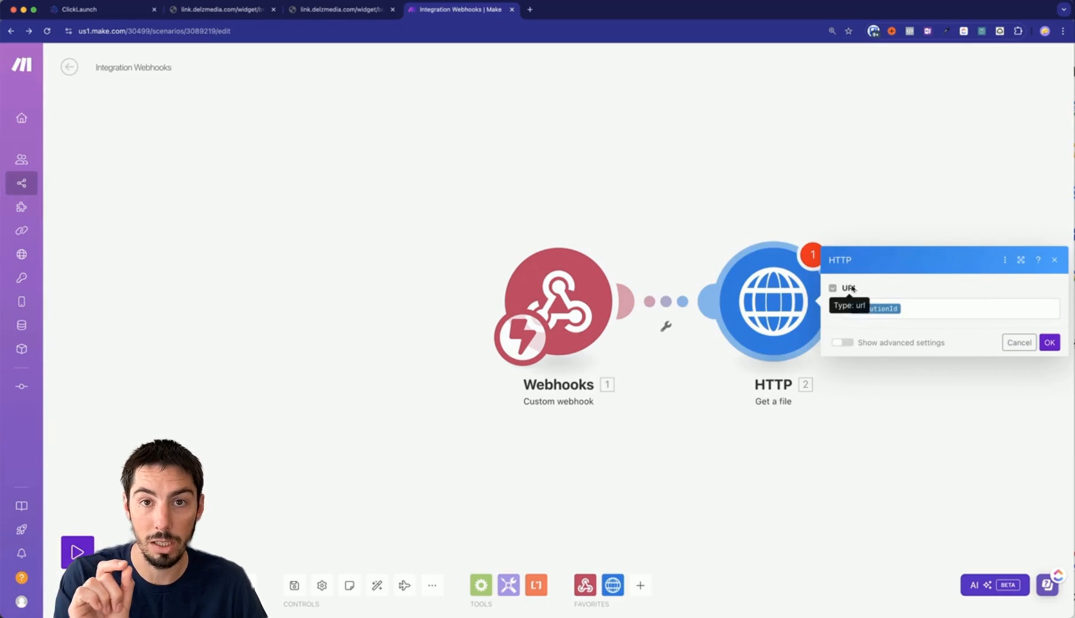
click(1049, 343)
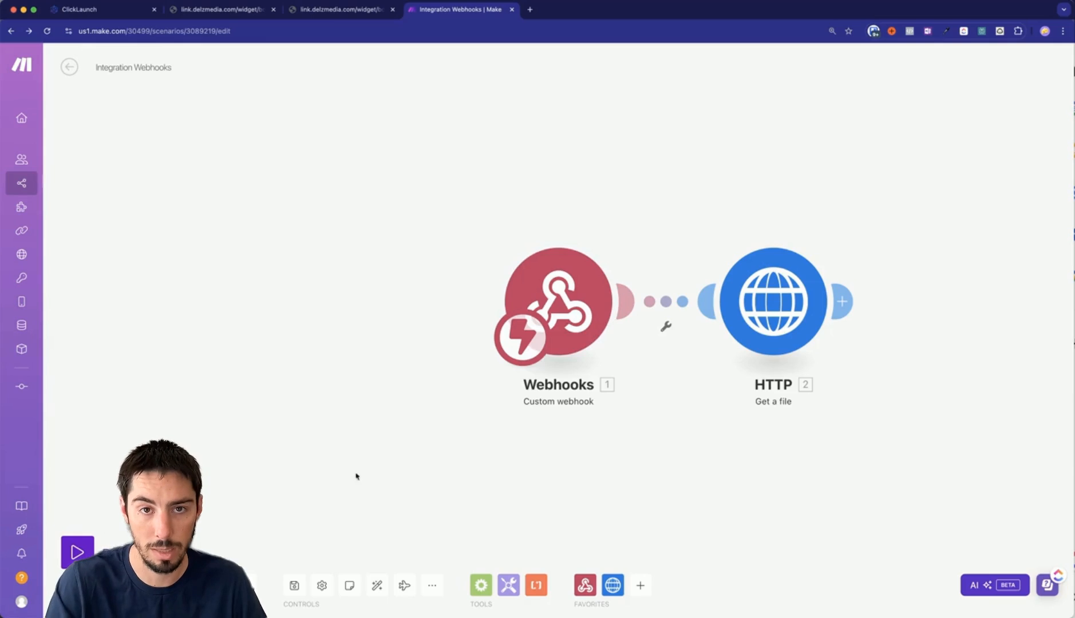
click(294, 585)
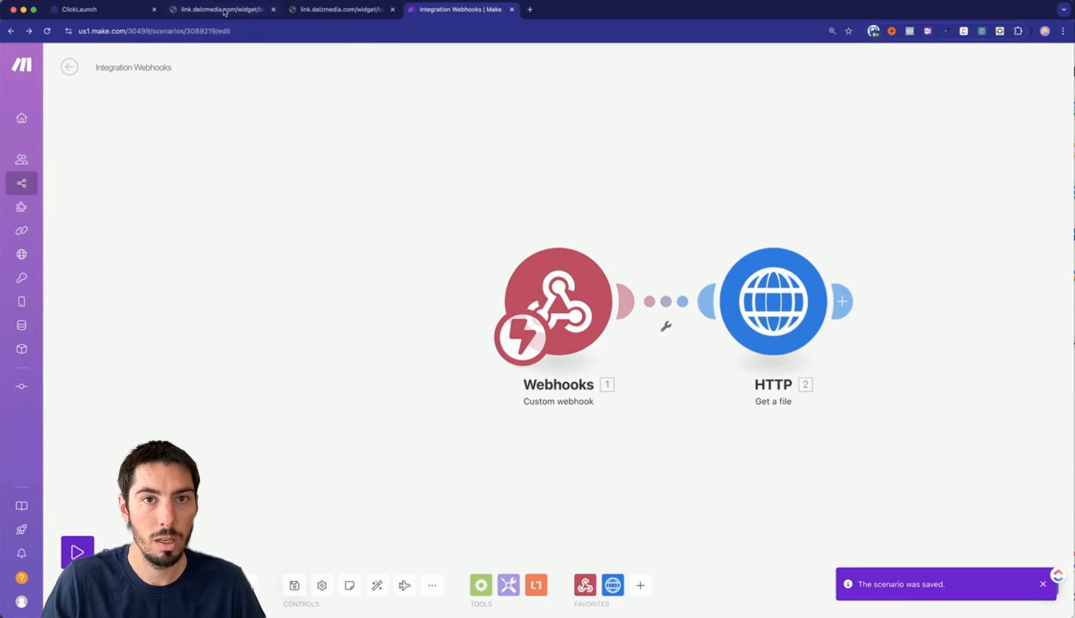
click(130, 13)
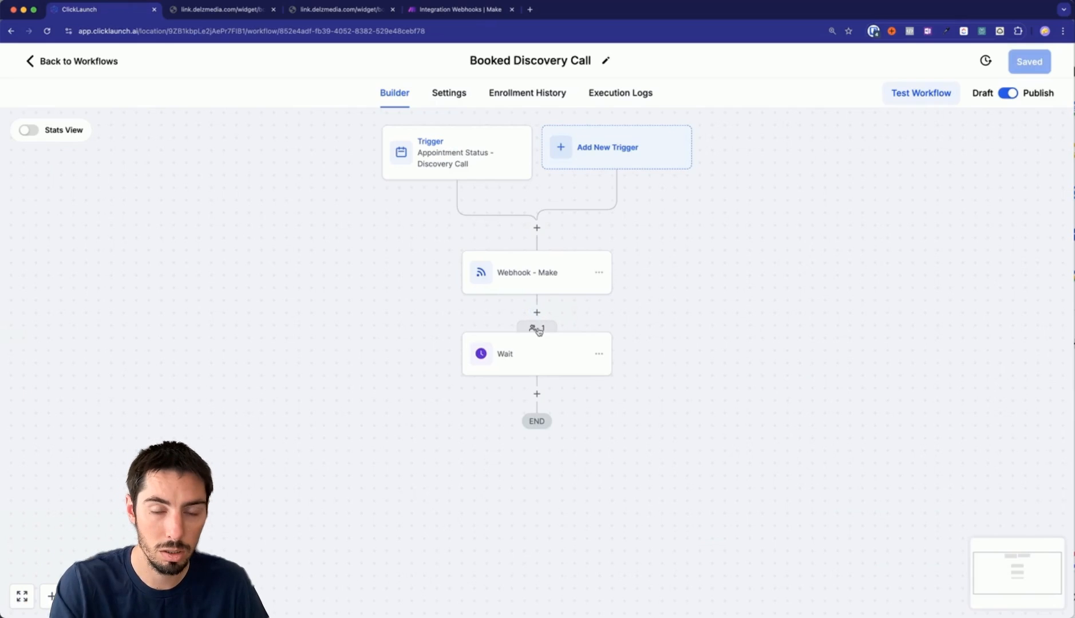
Move the Wait step above the Make webhook.
click(599, 354)
click(643, 426)
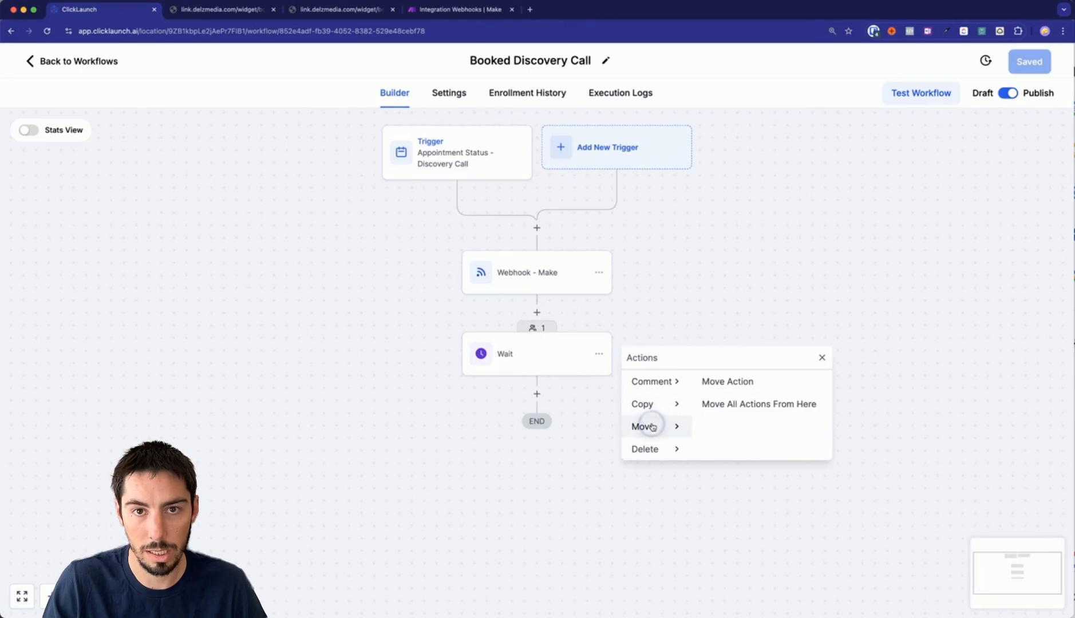
click(727, 381)
click(531, 234)
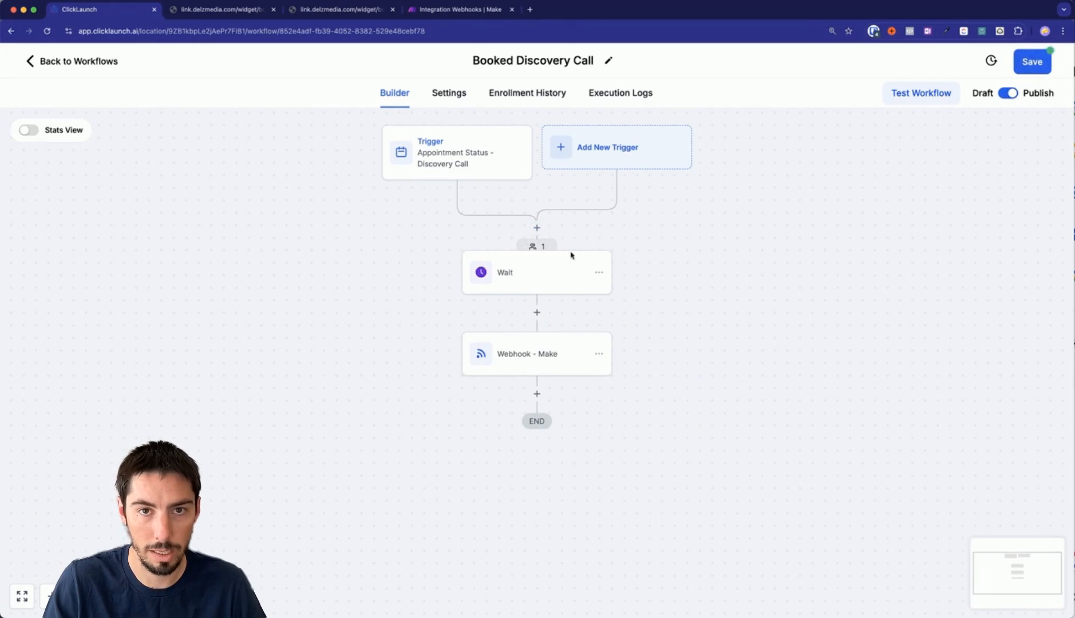
Paste a copy of the Wait step below the Make webhook.
click(598, 272)
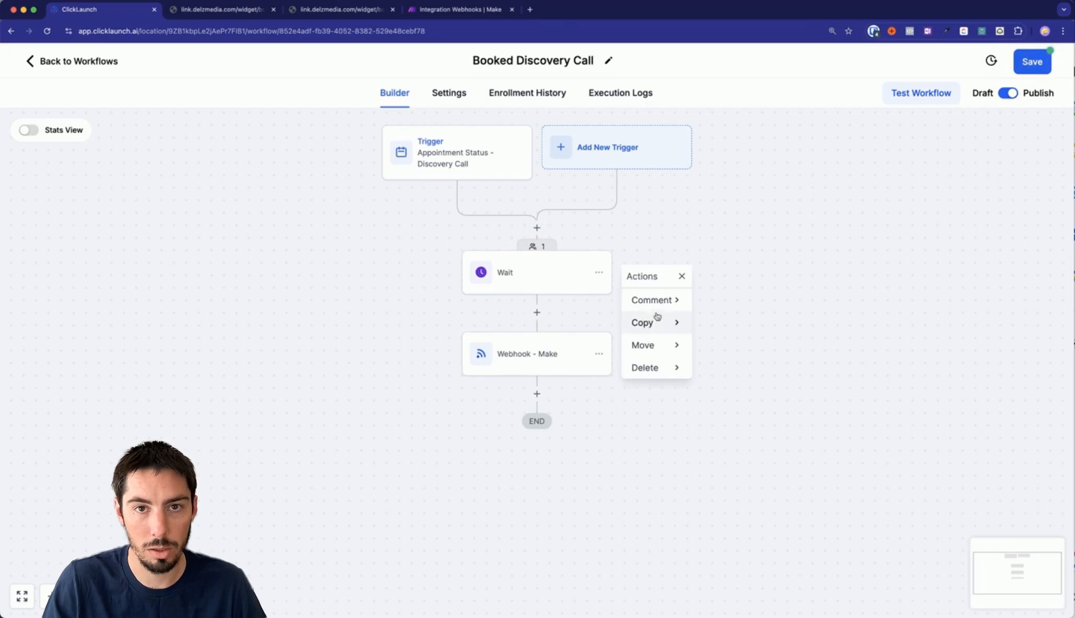
click(646, 322)
click(717, 299)
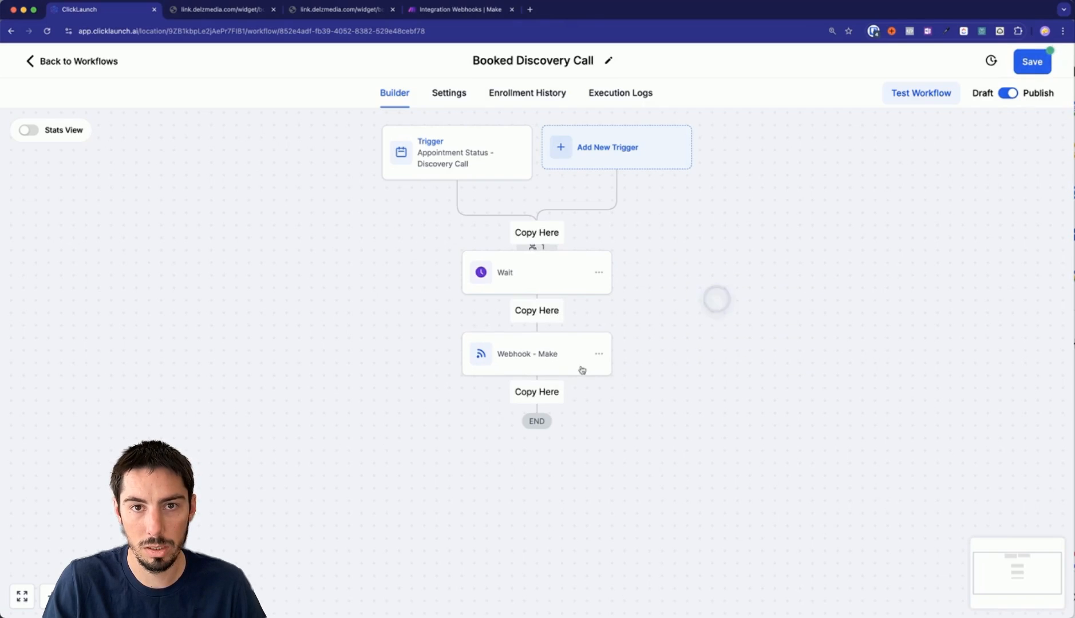
click(551, 390)
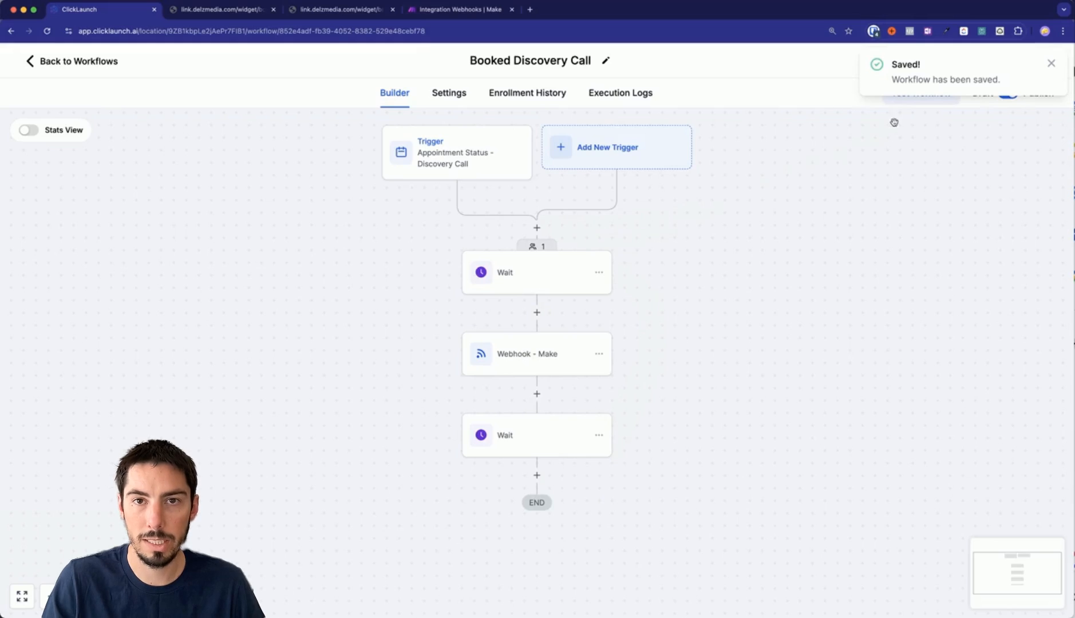
Move the waiting test contact on to the next step and check the enrollment history.
click(536, 246)
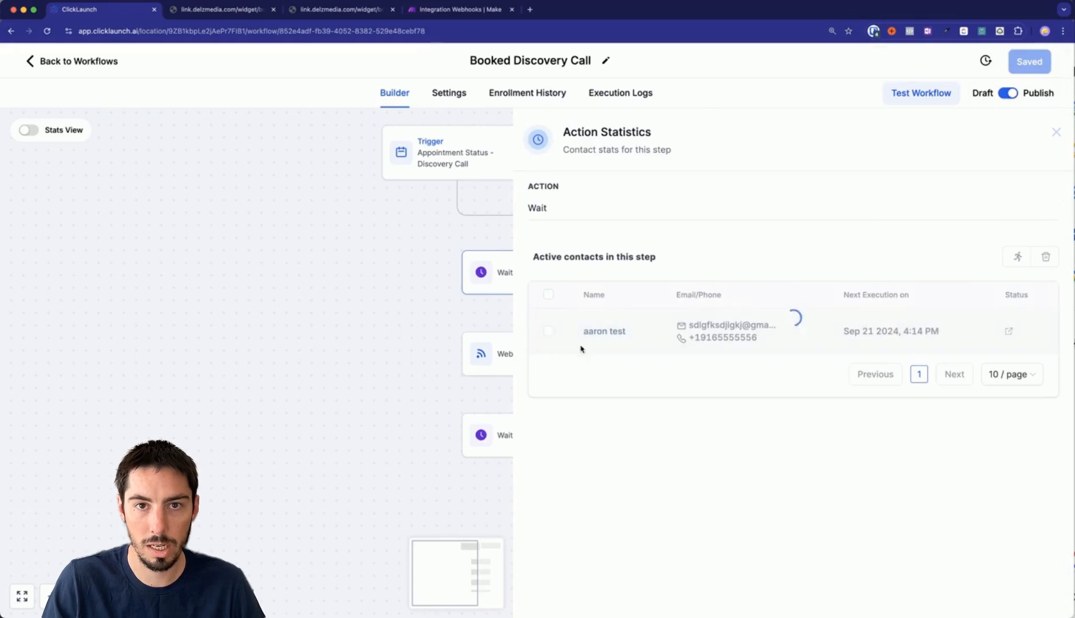
click(548, 331)
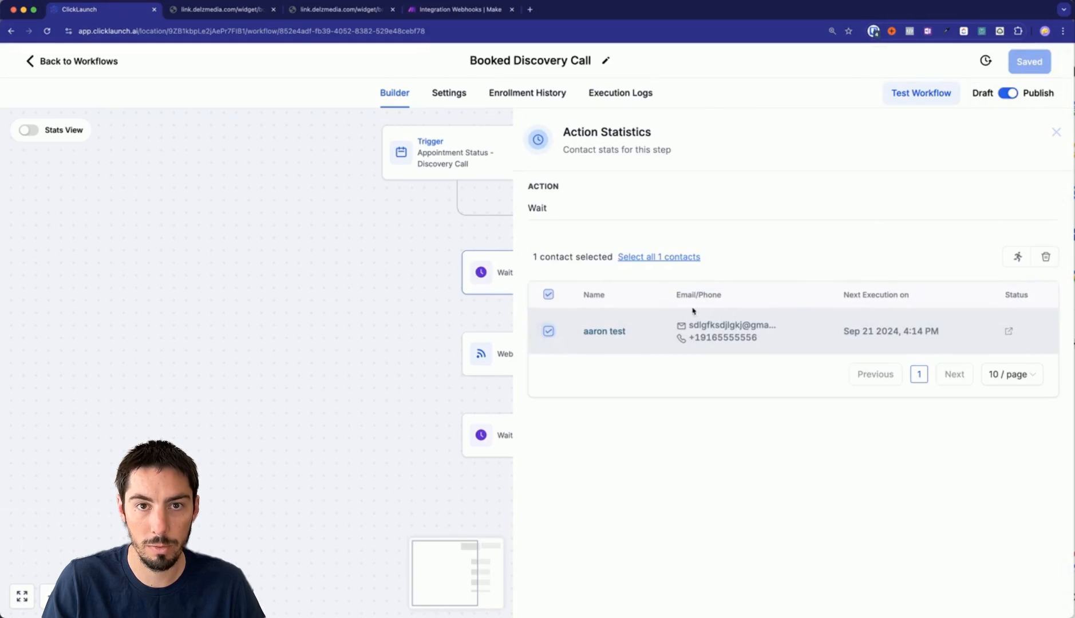
click(1012, 258)
click(667, 374)
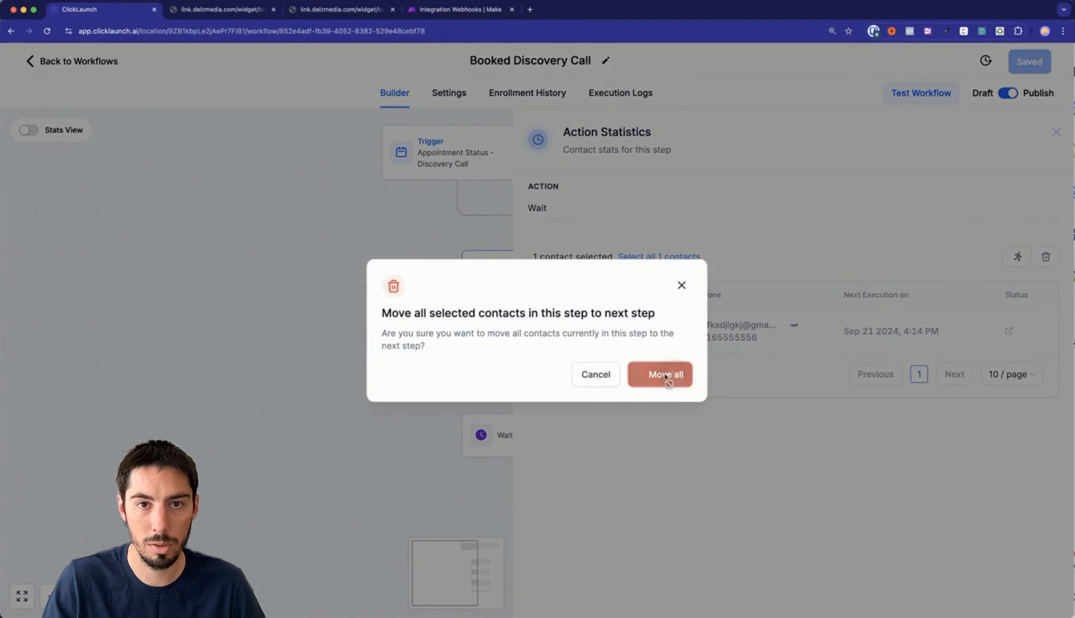
click(548, 93)
click(390, 92)
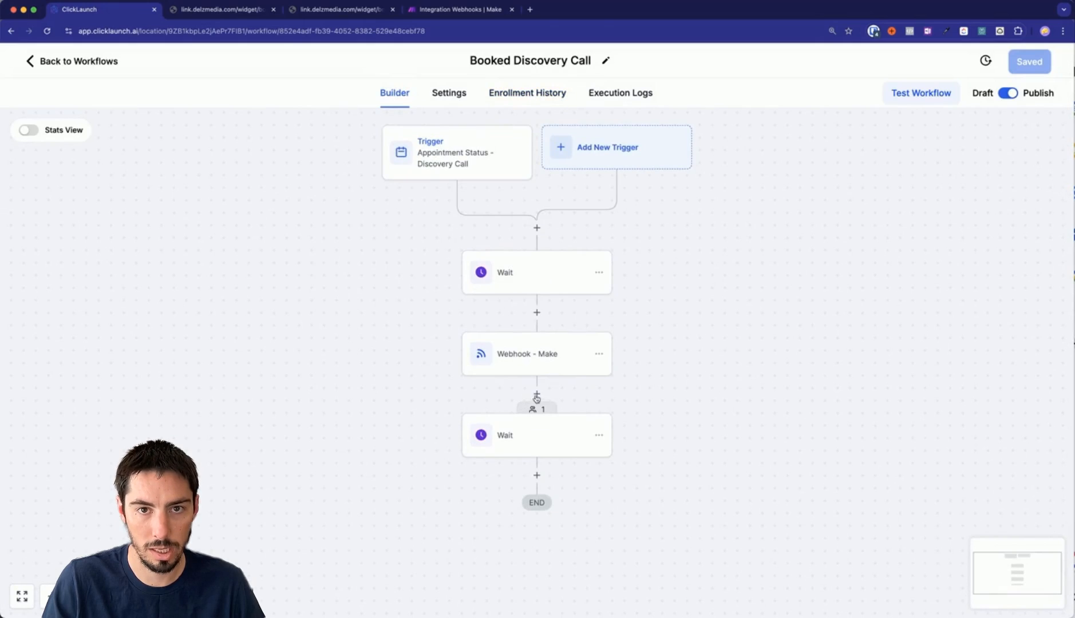
click(457, 10)
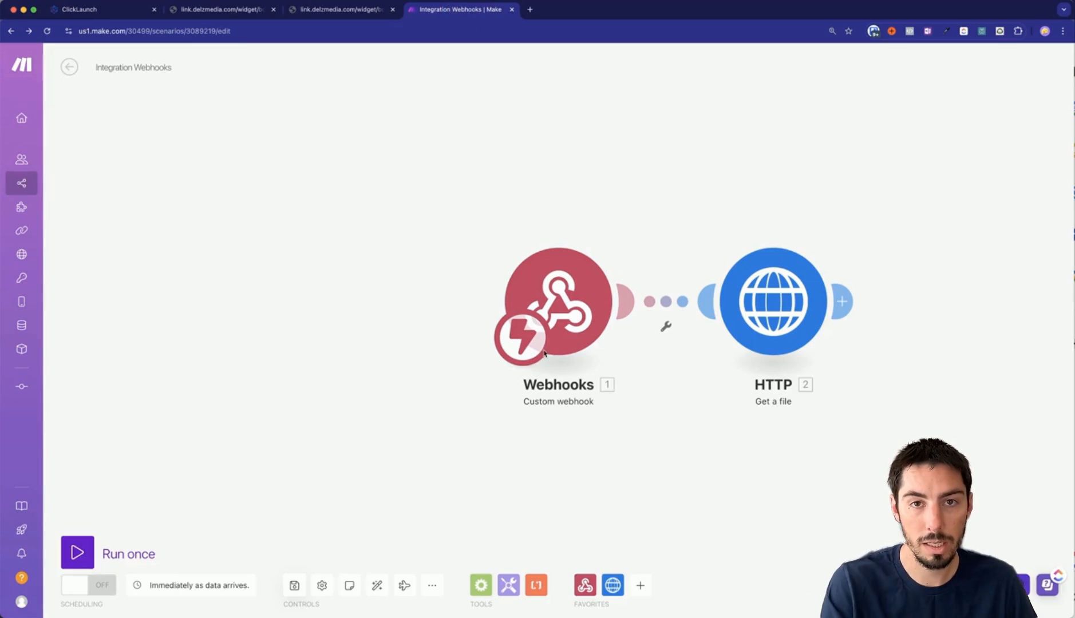
Run the scenario once, twice, using the existing queued webhook data.
click(79, 554)
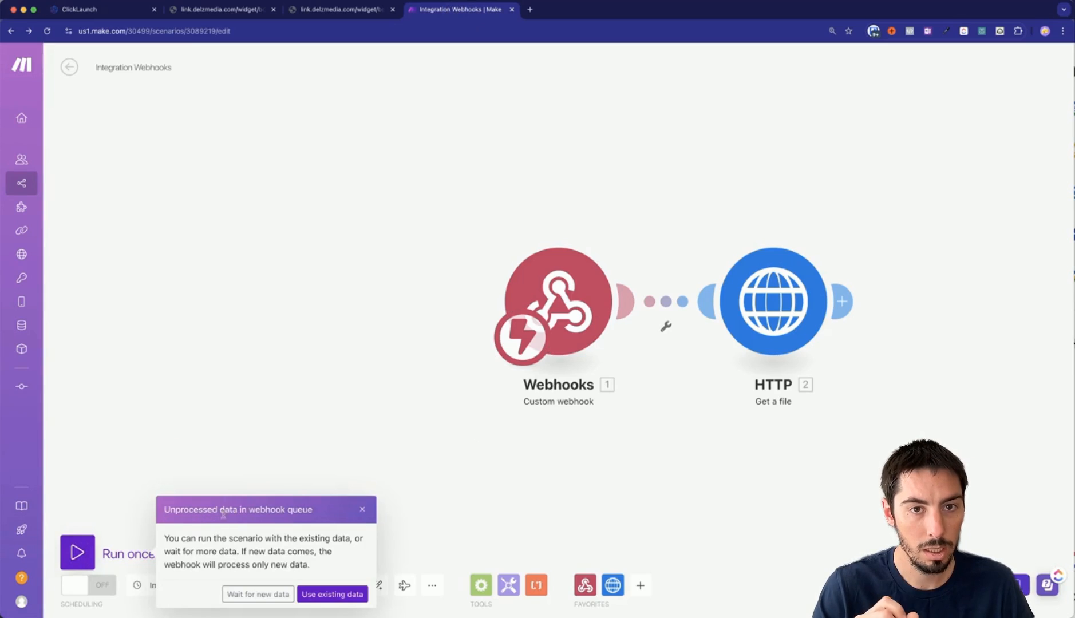
click(332, 595)
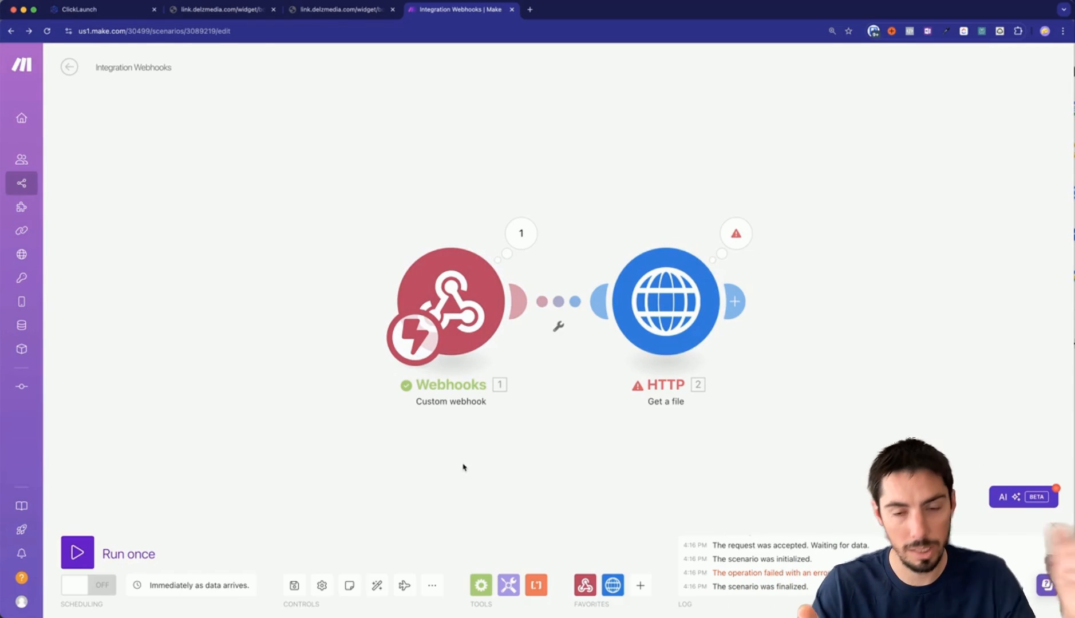
click(78, 552)
click(331, 595)
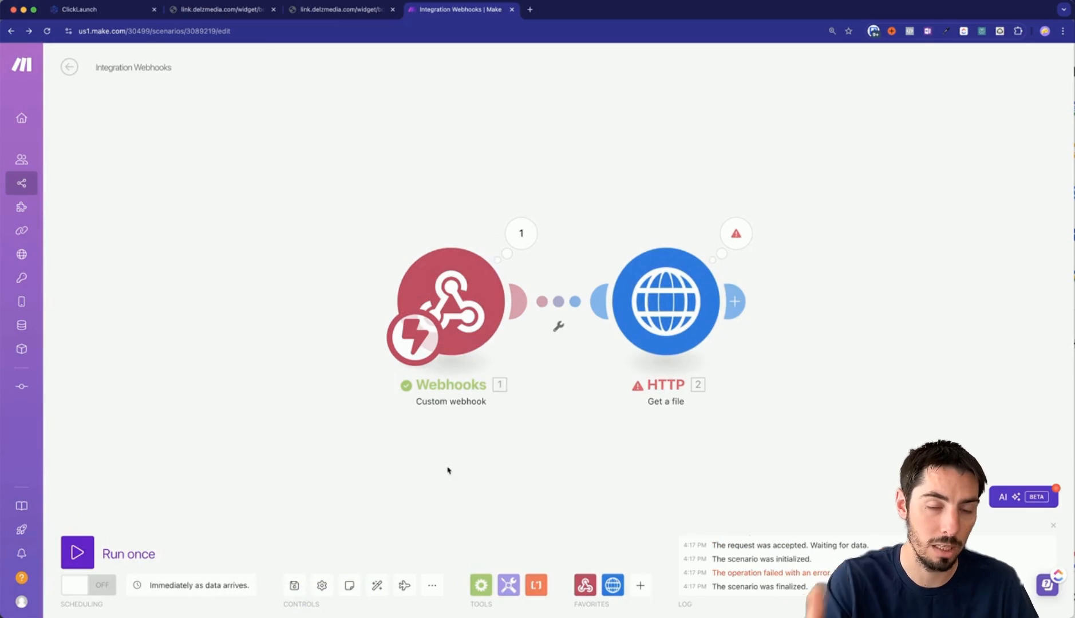
Review the booking answers the webhook received and drag the HTTP module farther right.
click(521, 233)
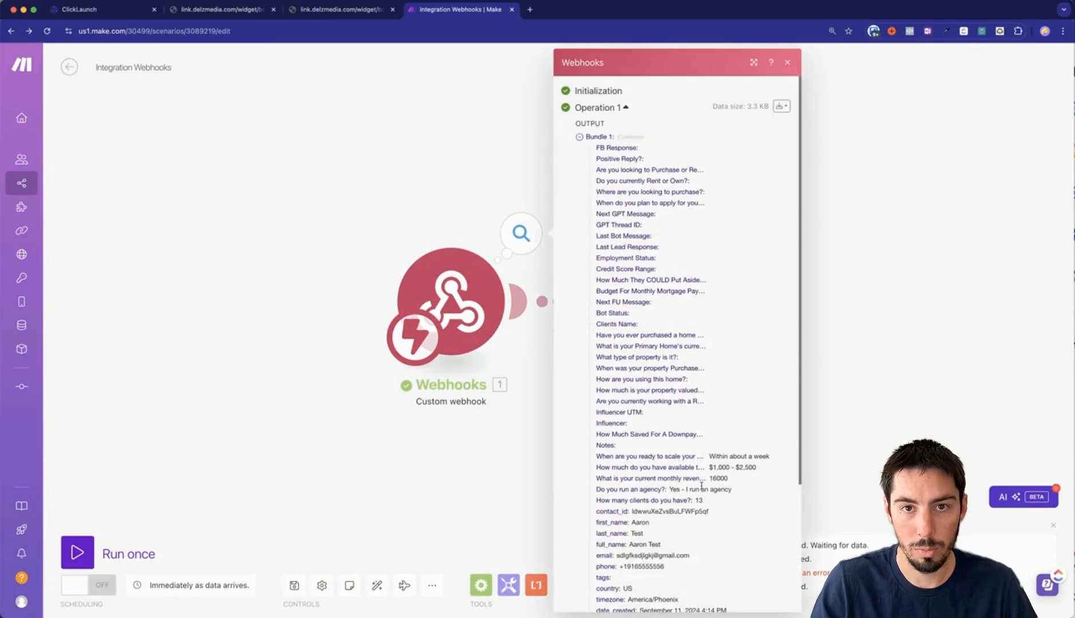
scroll(701, 486, down, 5)
click(525, 463)
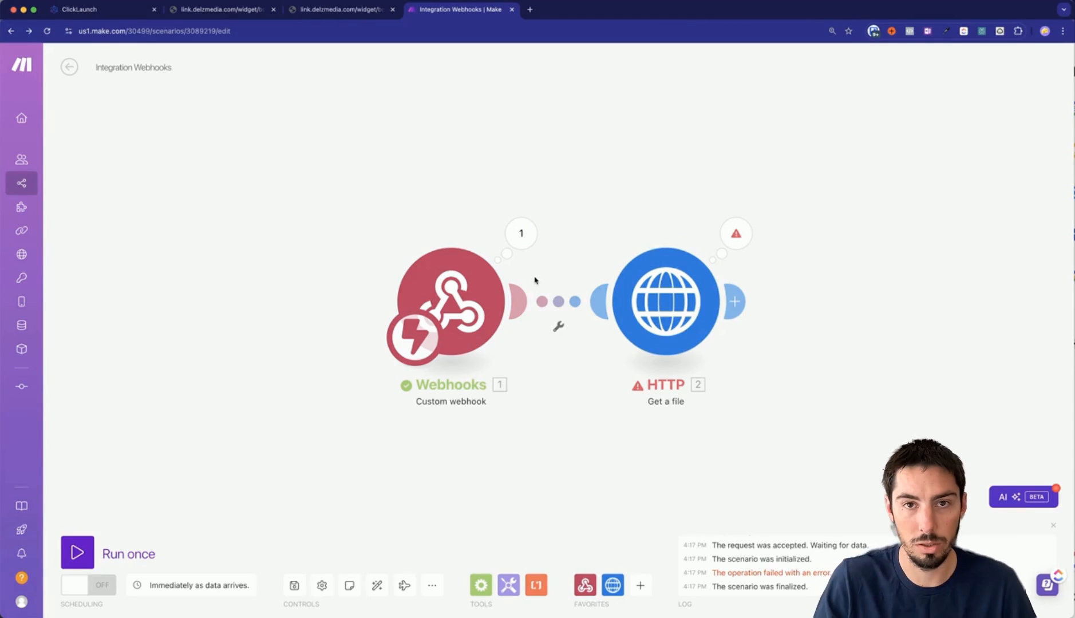
drag(653, 309, 816, 308)
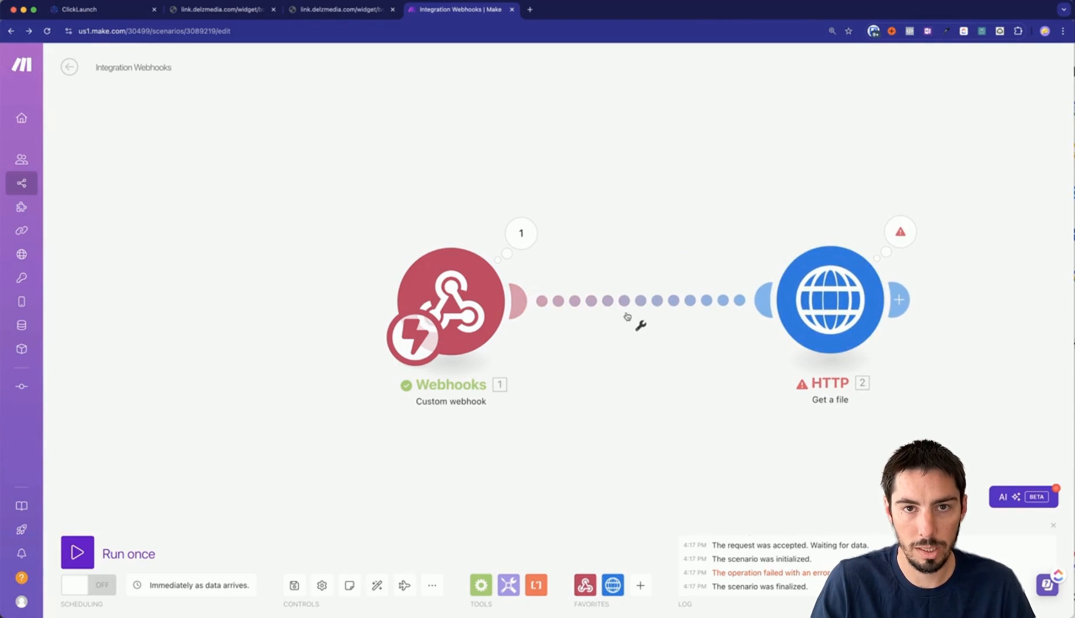
Add a Set multiple variables module after Webhooks with a first variable item.
click(509, 584)
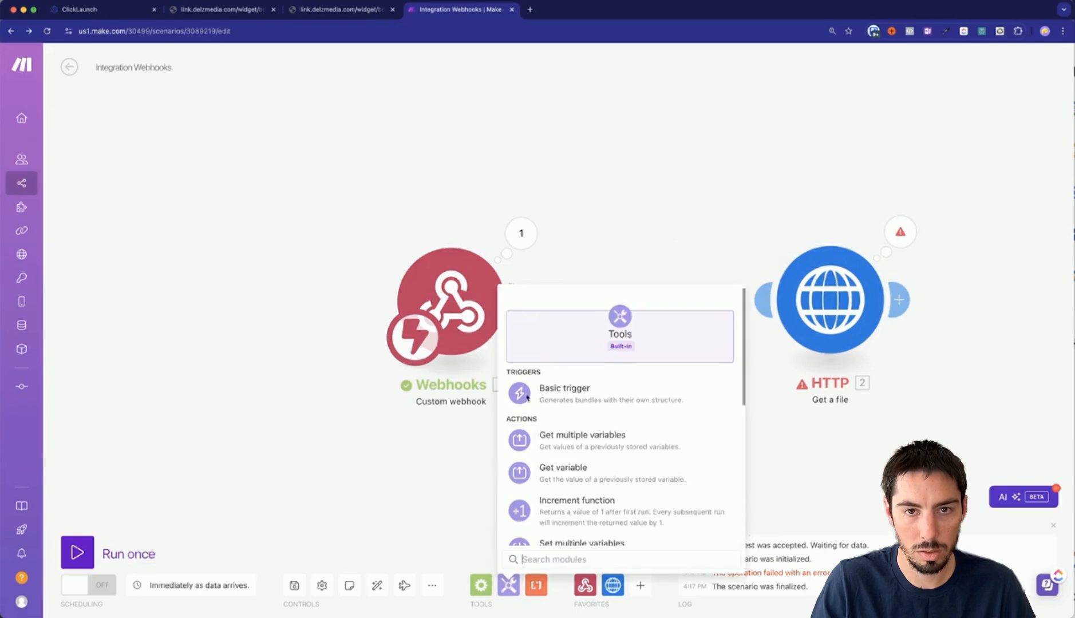
scroll(520, 510, down, 3)
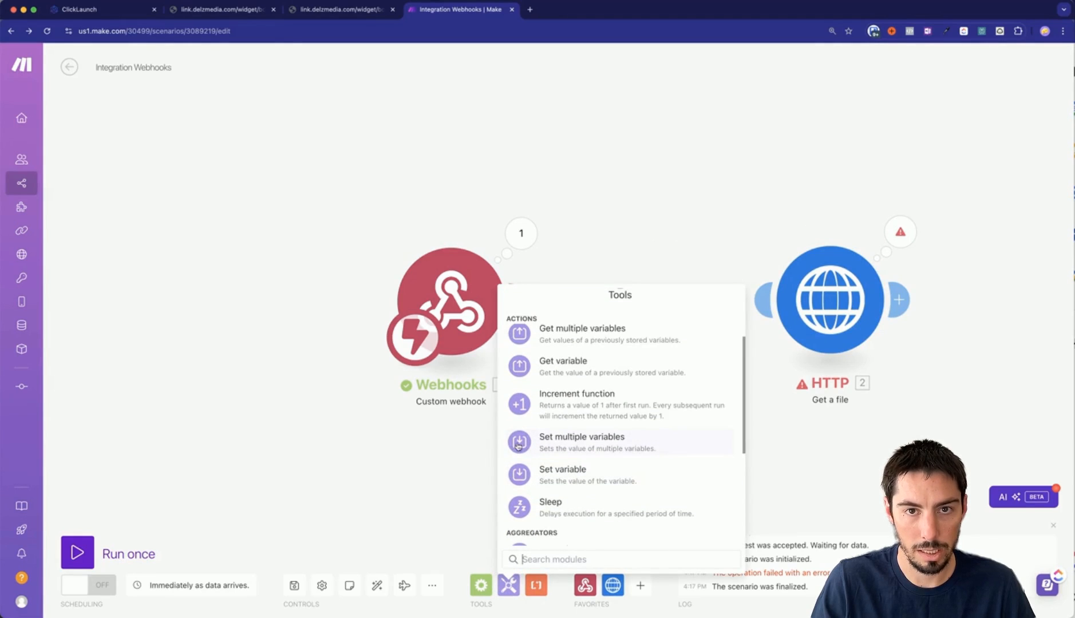
click(520, 444)
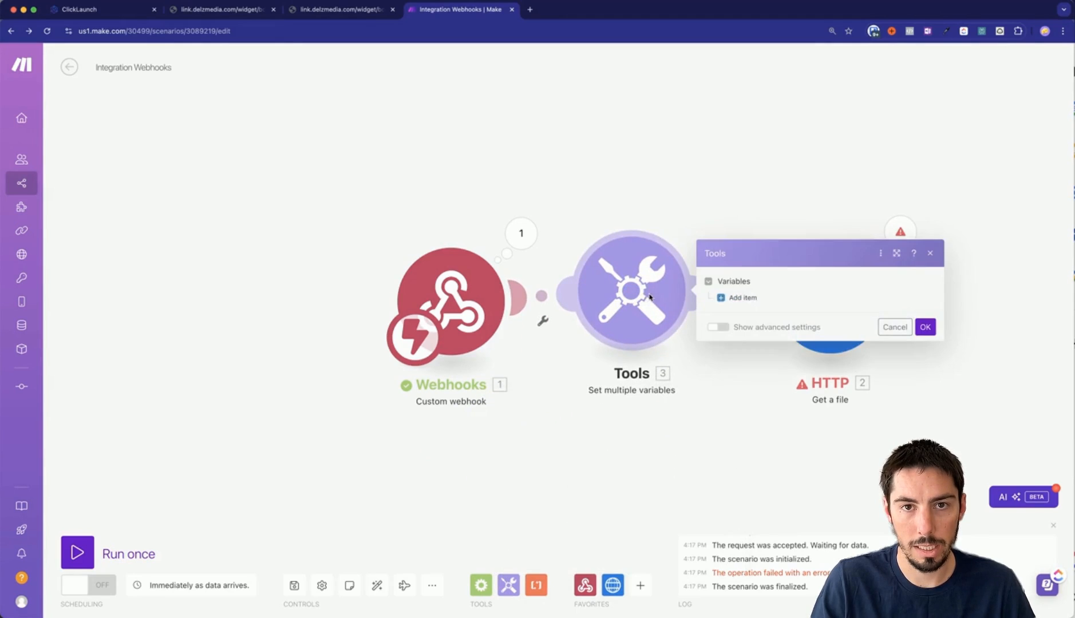
click(736, 298)
click(773, 276)
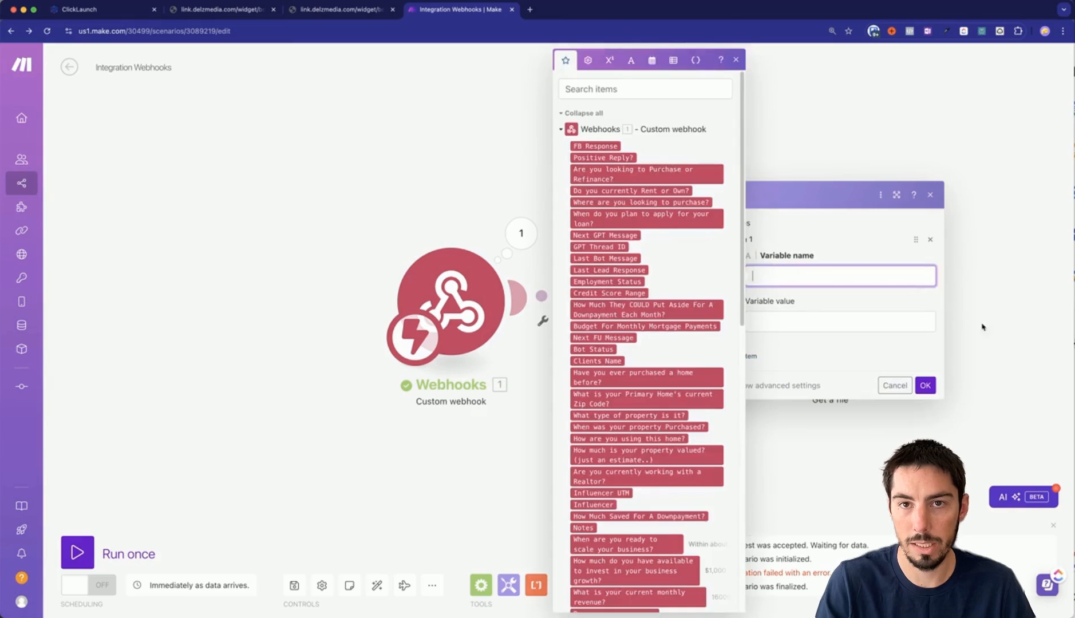
Name the first variable 'Do you run an agency?' using the question from cell A1.
key(super+grave)
click(644, 177)
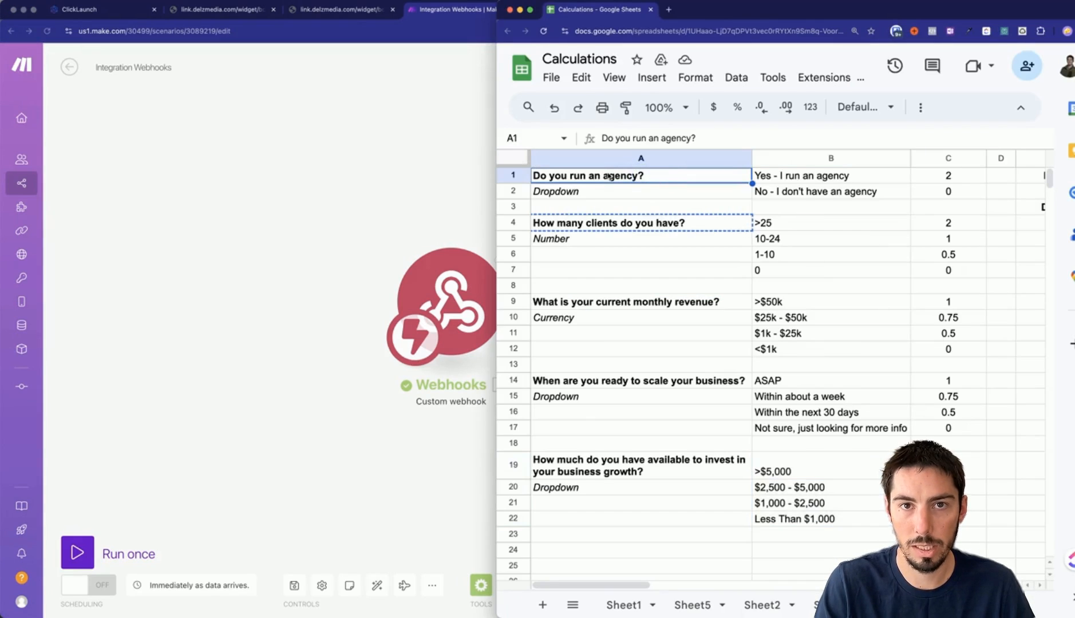
key(super+grave)
click(762, 275)
text(Do you run an agency?)
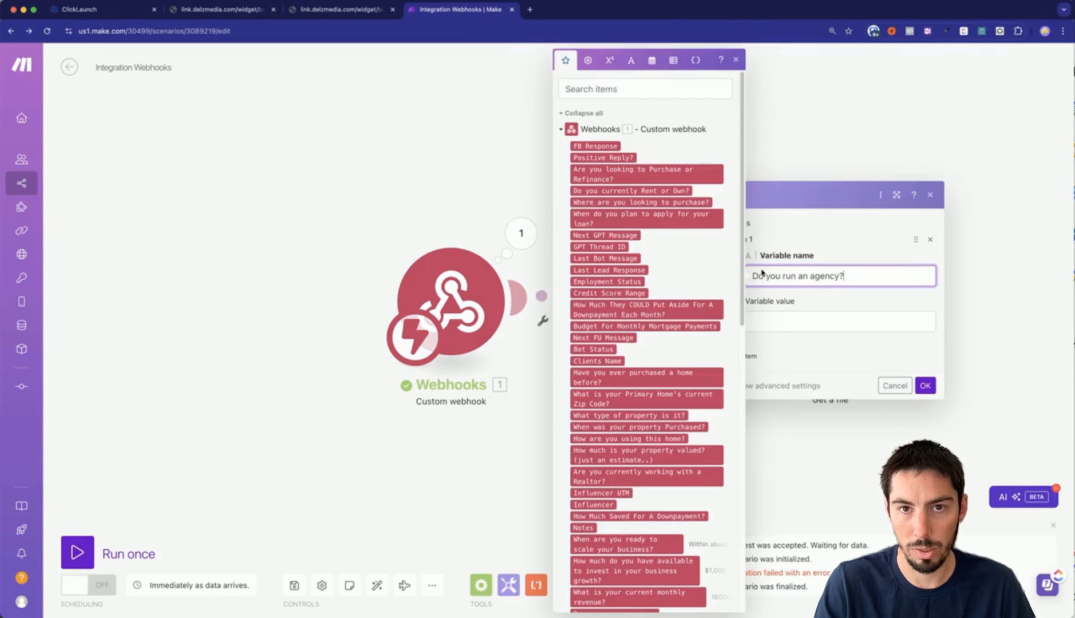
Review the 'Yes - I run an agency' and 'No - I don't have an agency' answers in the Calculations sheet.
click(780, 324)
key(super+grave)
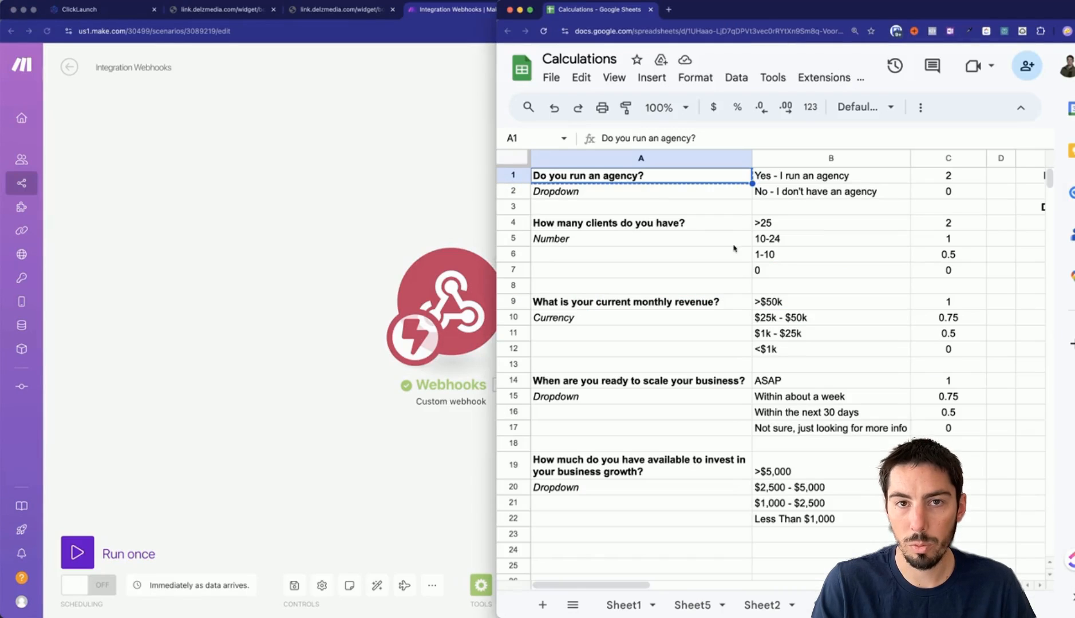
click(762, 178)
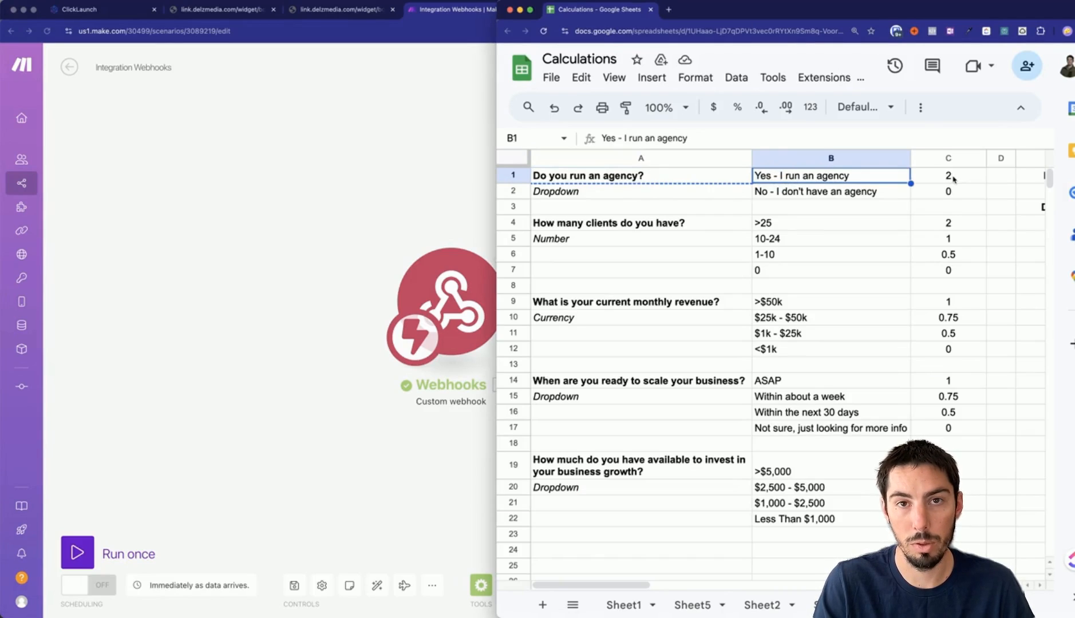
click(907, 194)
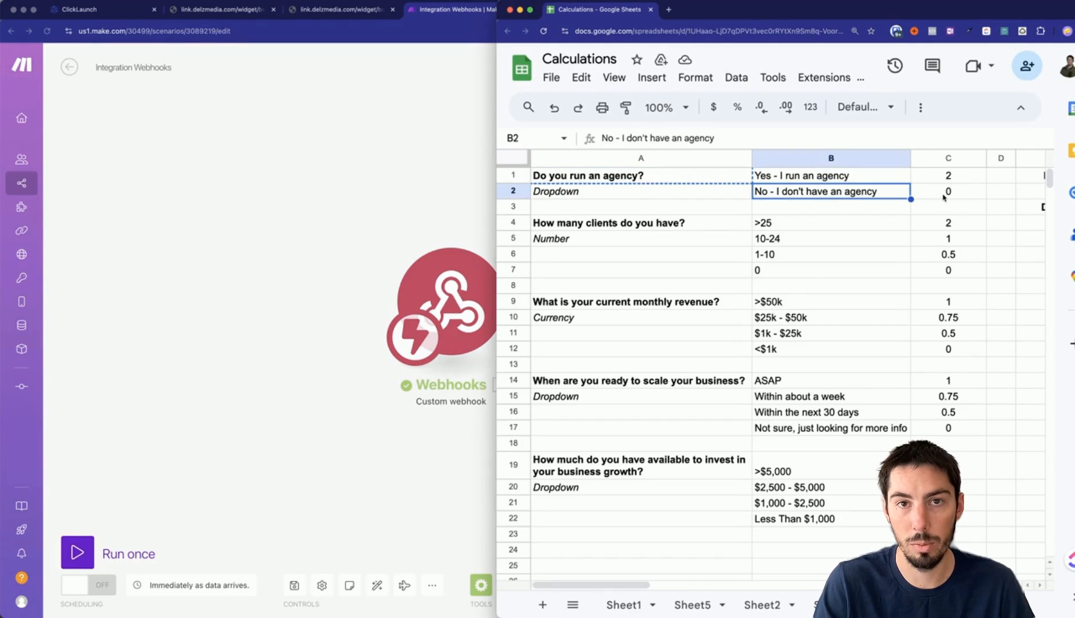
click(781, 179)
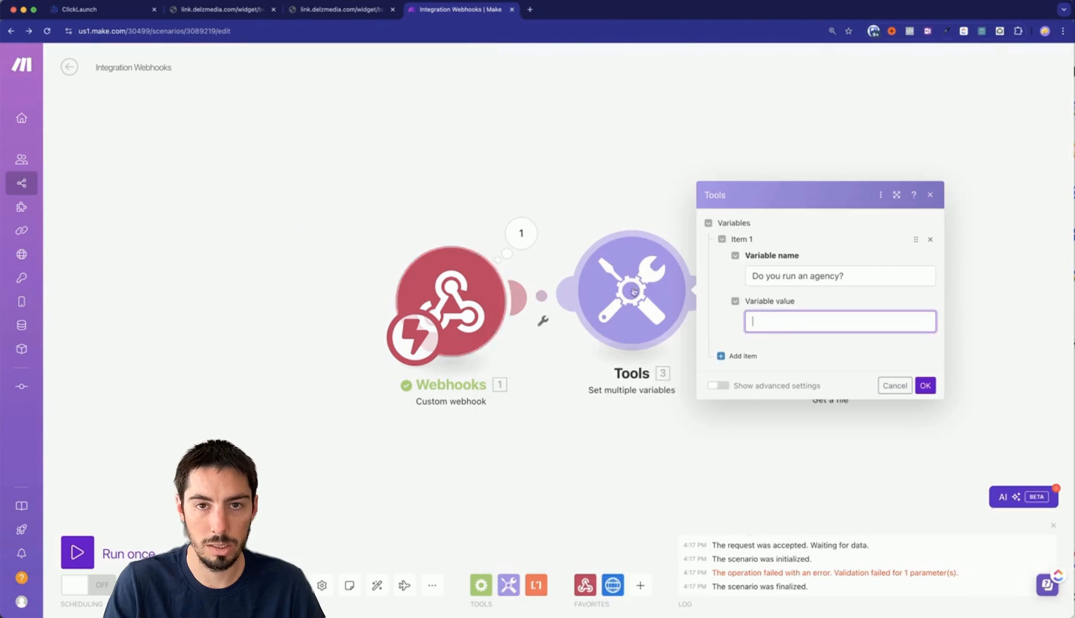
Start the variable value with switch() mapped to the webhook's 'Do you run an agency?' answer.
click(767, 324)
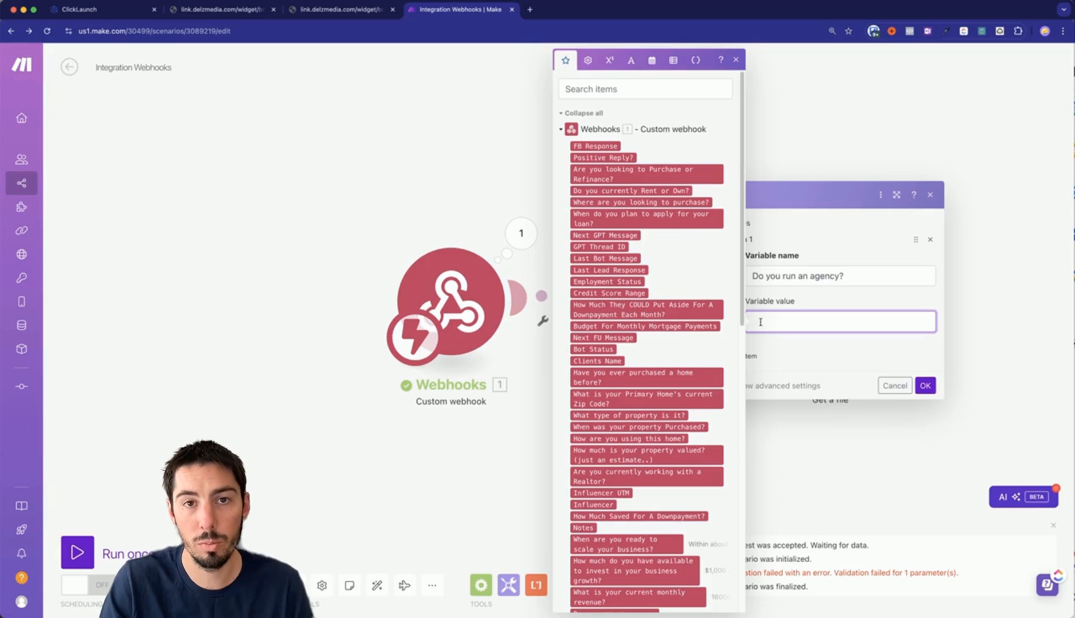
click(588, 60)
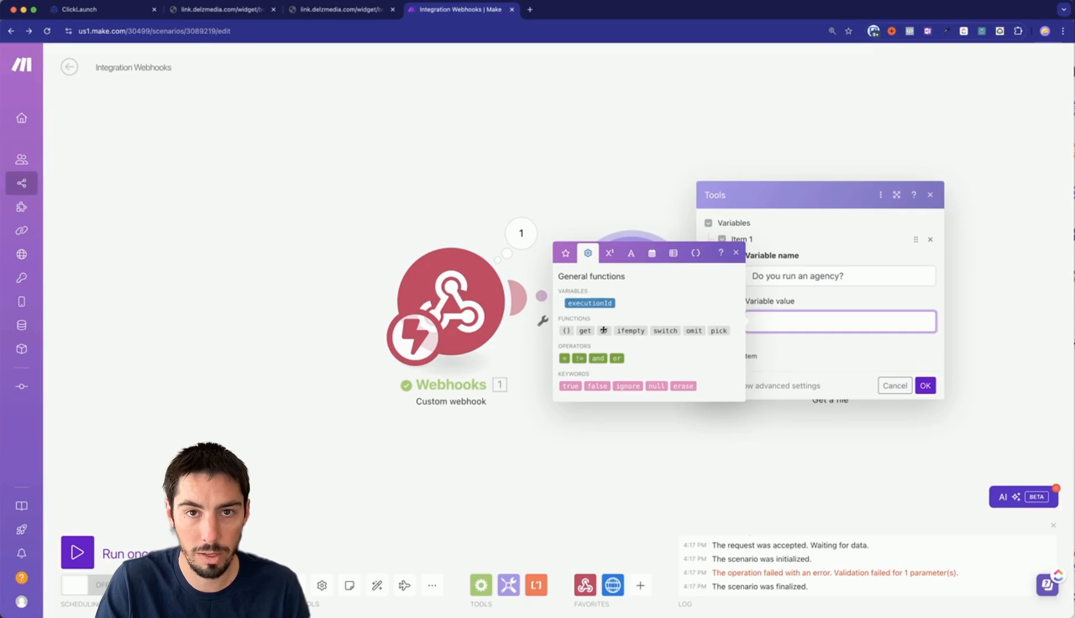
mouse_move(603, 330)
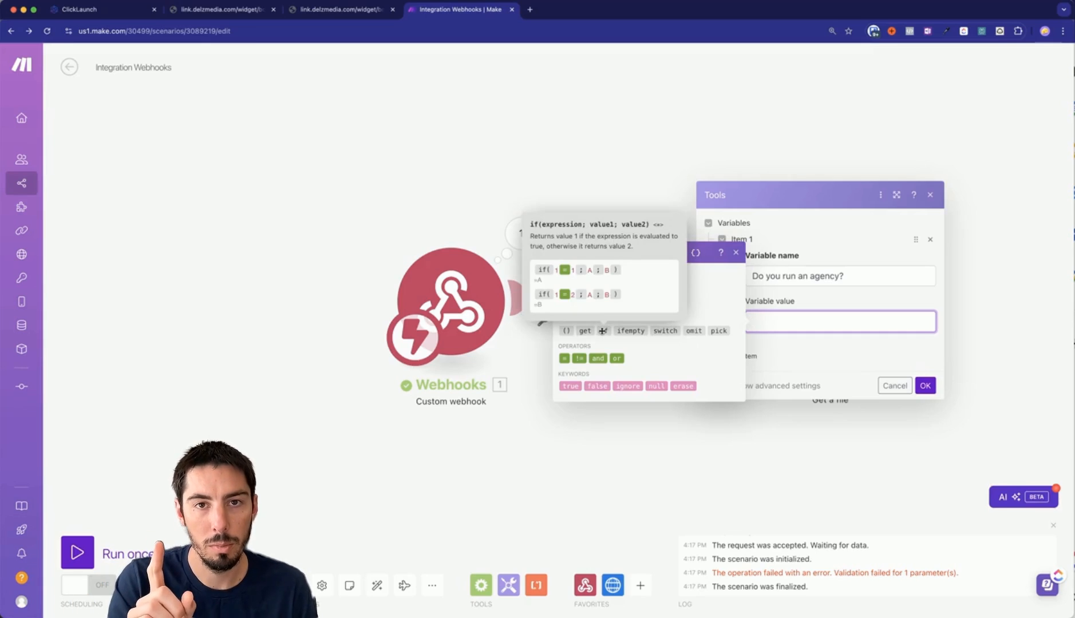
mouse_move(668, 331)
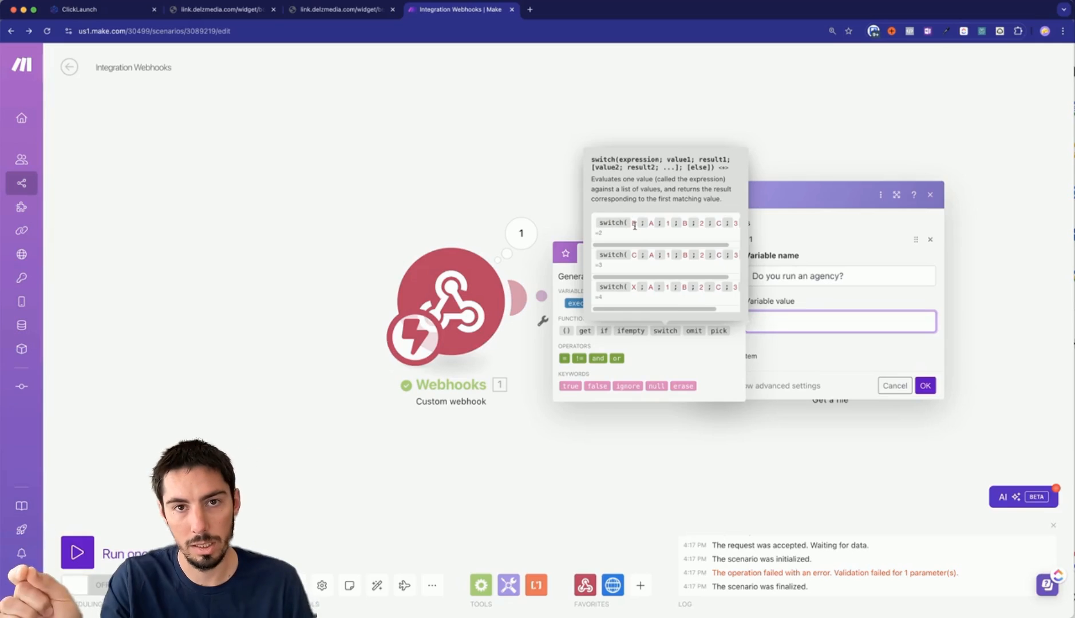
click(665, 330)
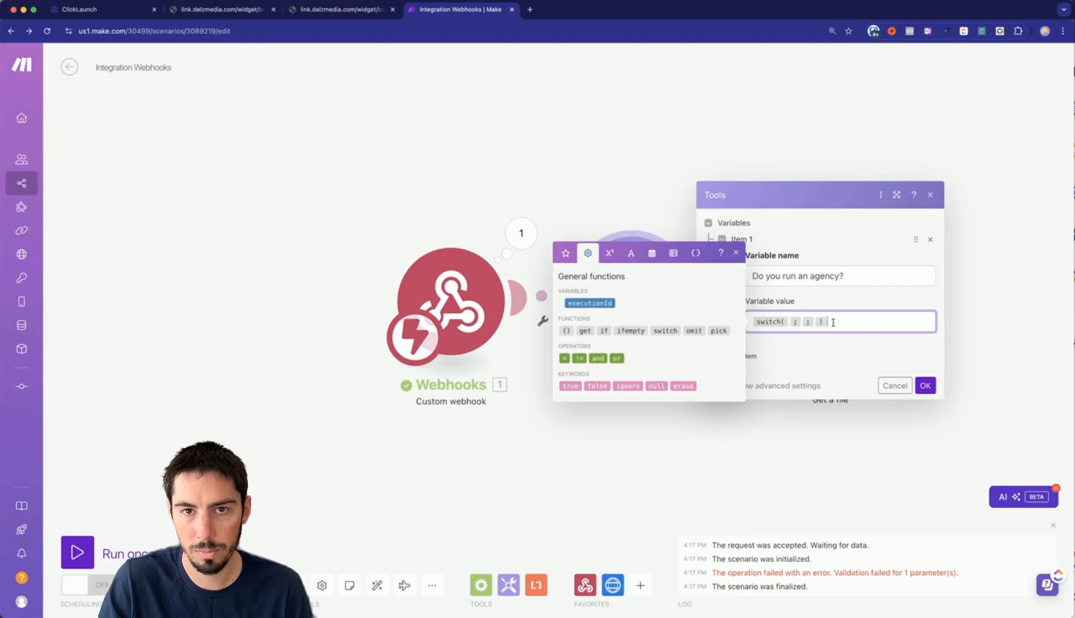
key(BackSpace)
key(BackSpace)
key(BackSpace)
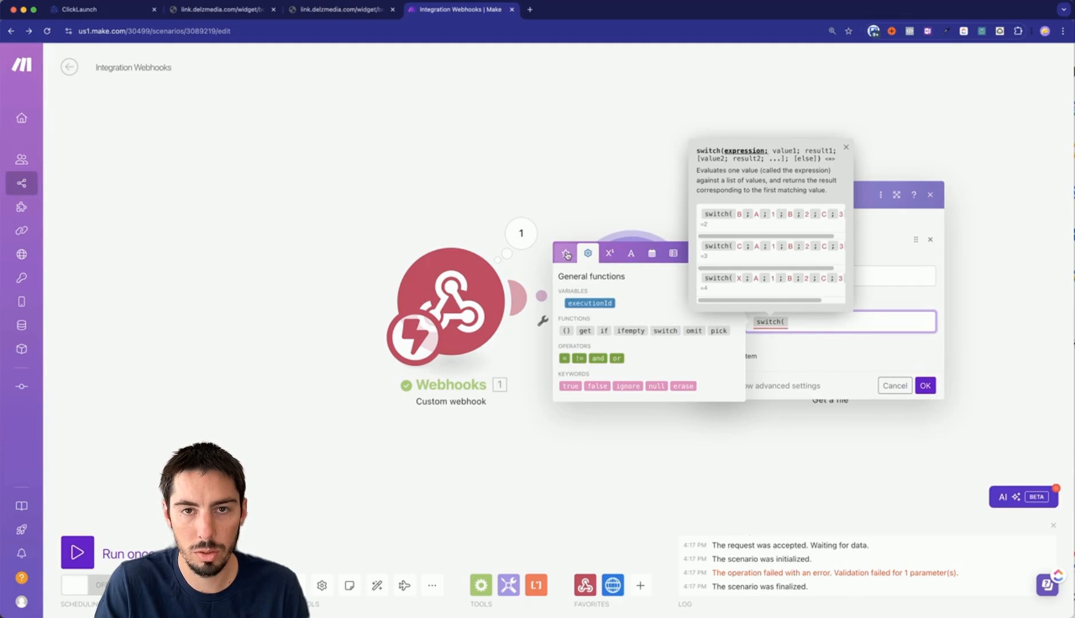
click(566, 256)
scroll(632, 416, down, 5)
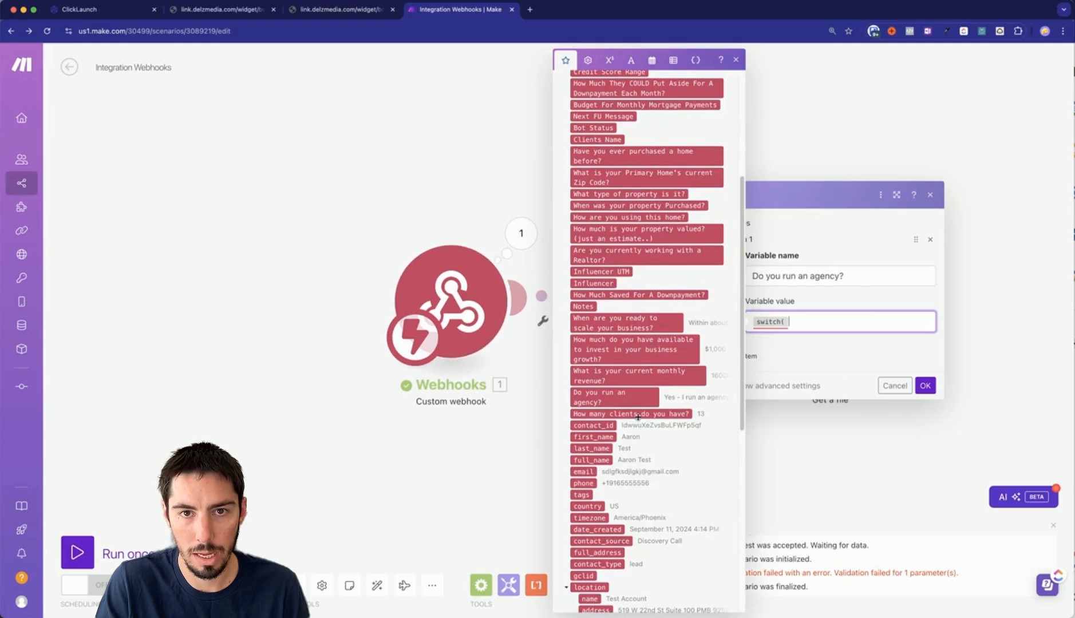
drag(638, 402, 793, 334)
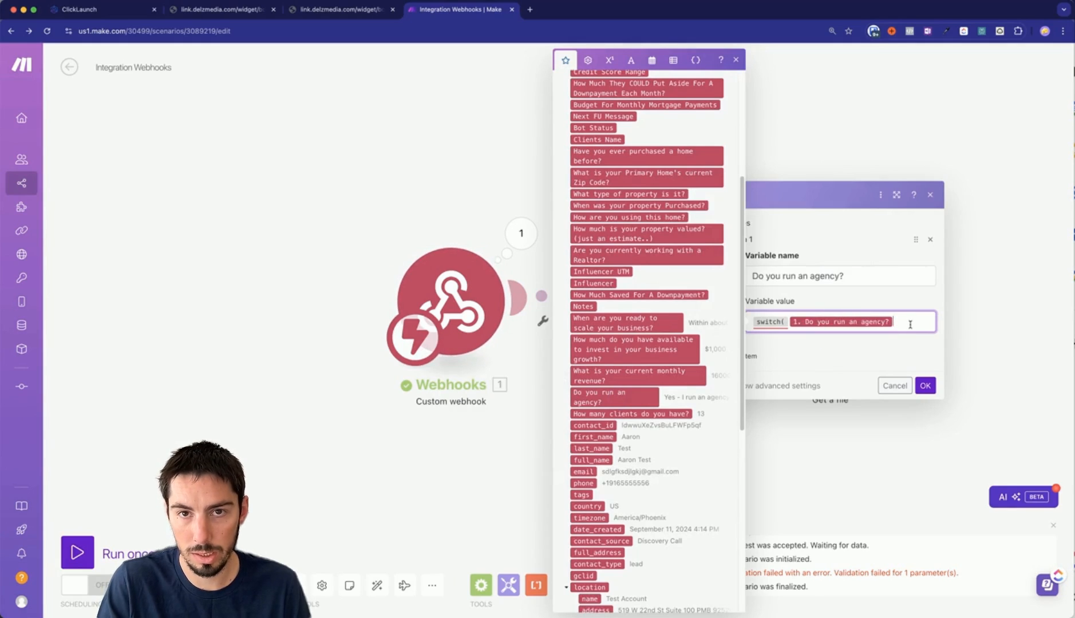
text(;)
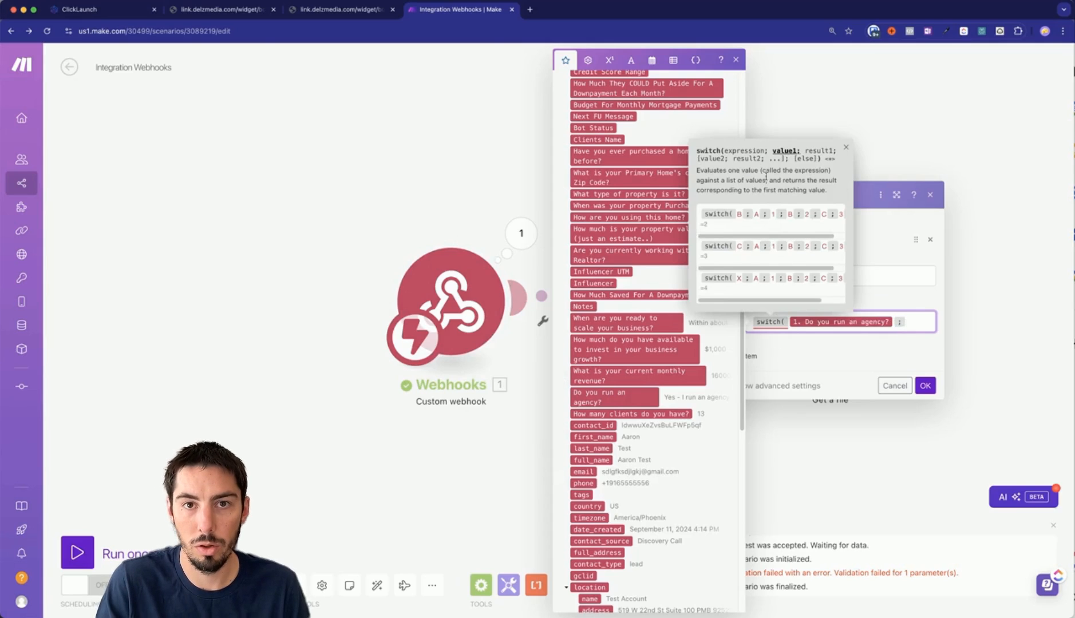
Add the 'Yes - I run an agency' case to the switch, returning 2.
click(1073, 368)
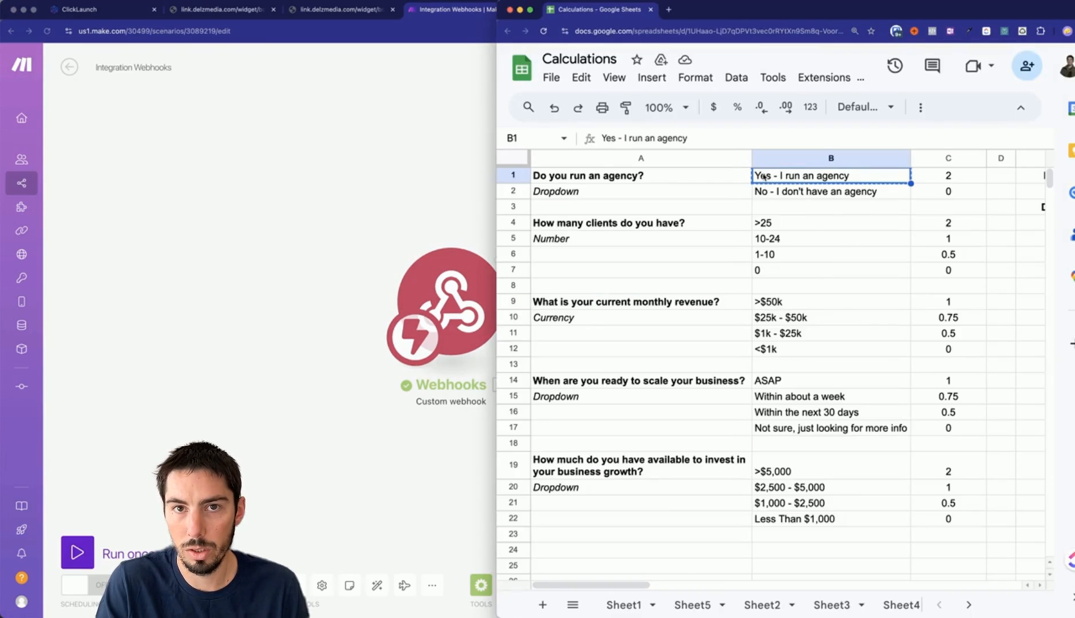
click(429, 437)
text(Yes - I run an agency)
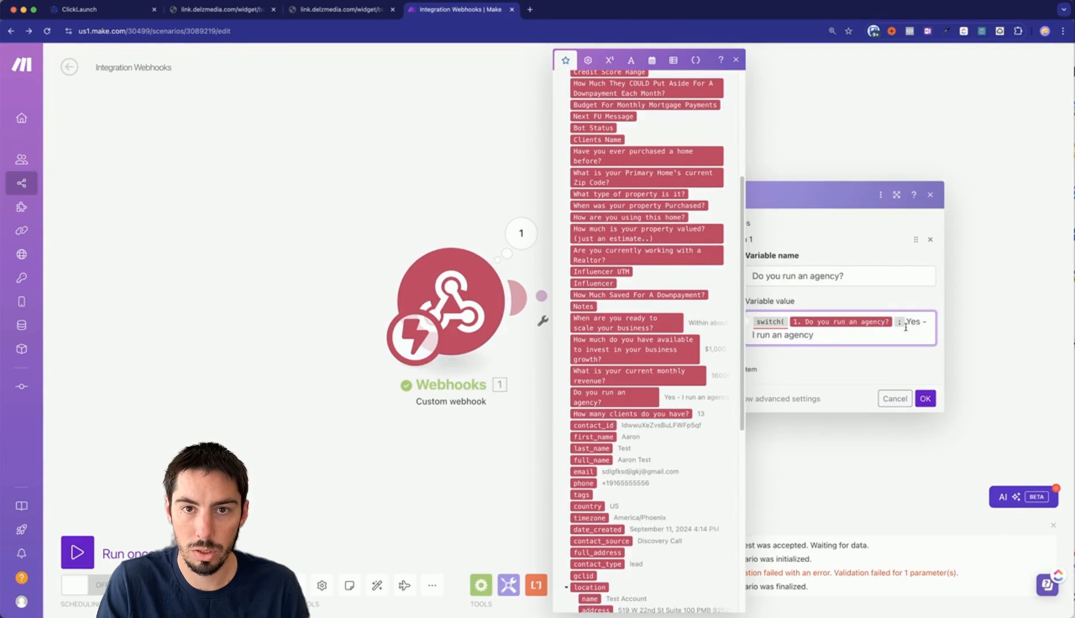
text(;)
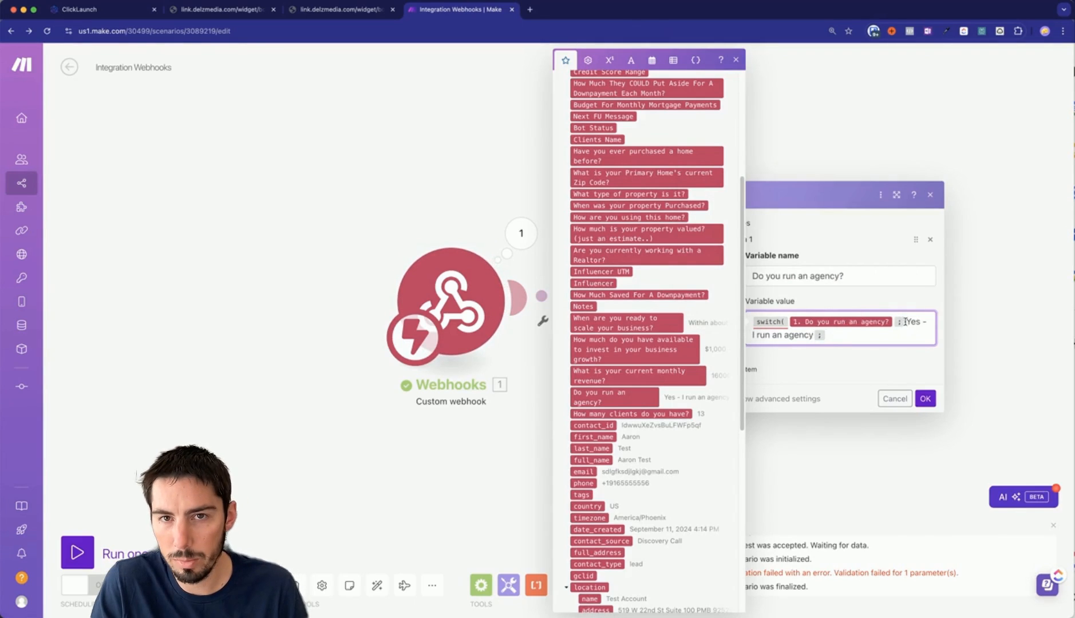
click(906, 322)
key(Return)
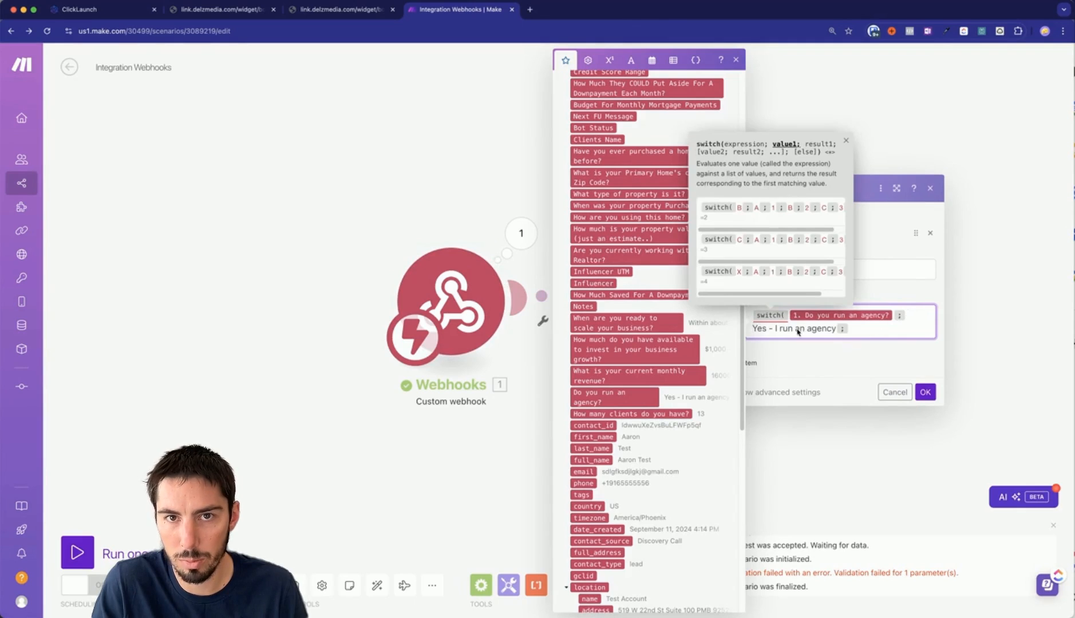
click(856, 329)
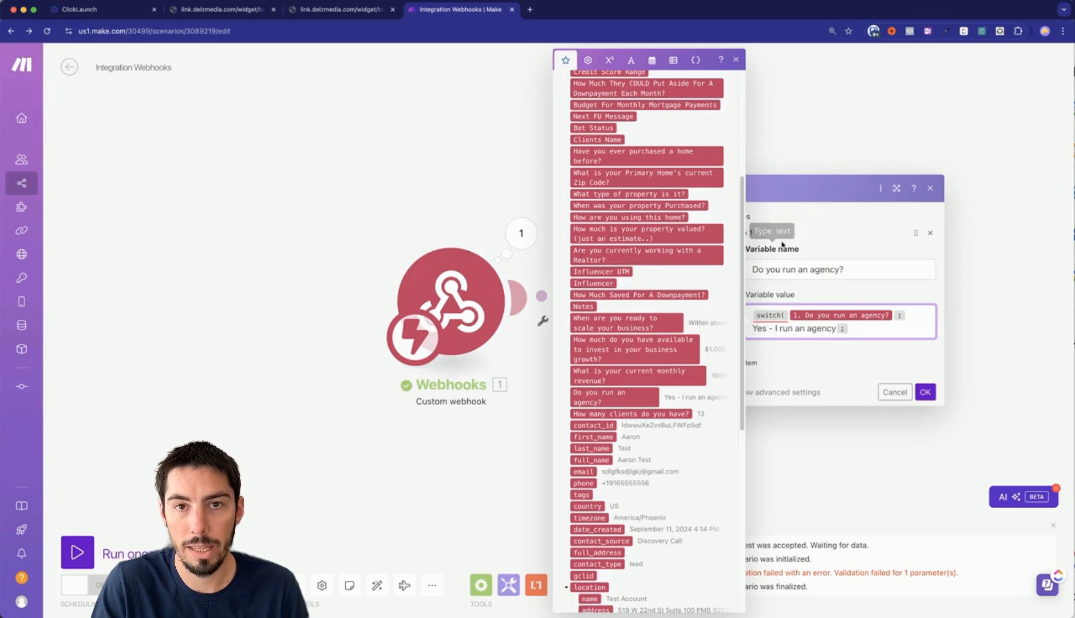
key(super+grave)
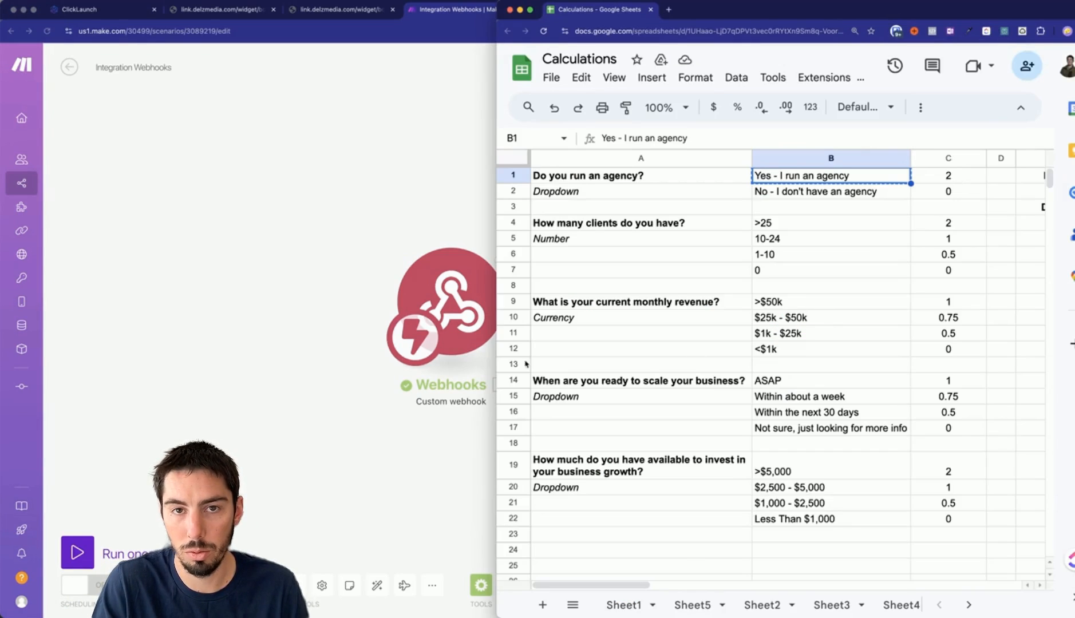
click(438, 389)
click(840, 335)
text(2;)
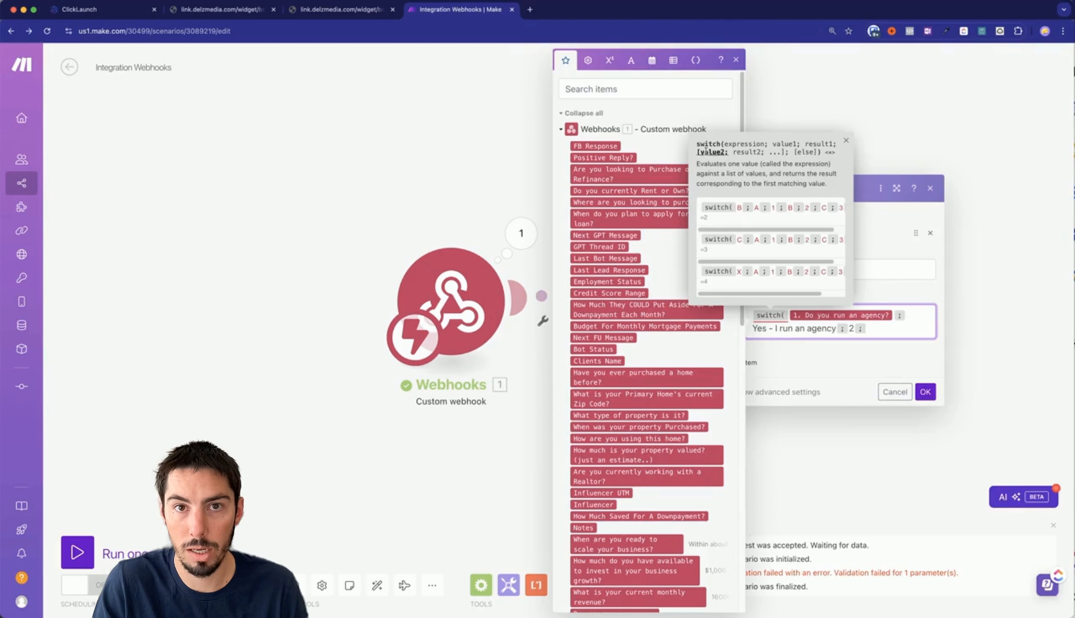
key(Return)
Add the 'No - I don't have an agency' case returning 0 and close the switch.
key(super+Tab)
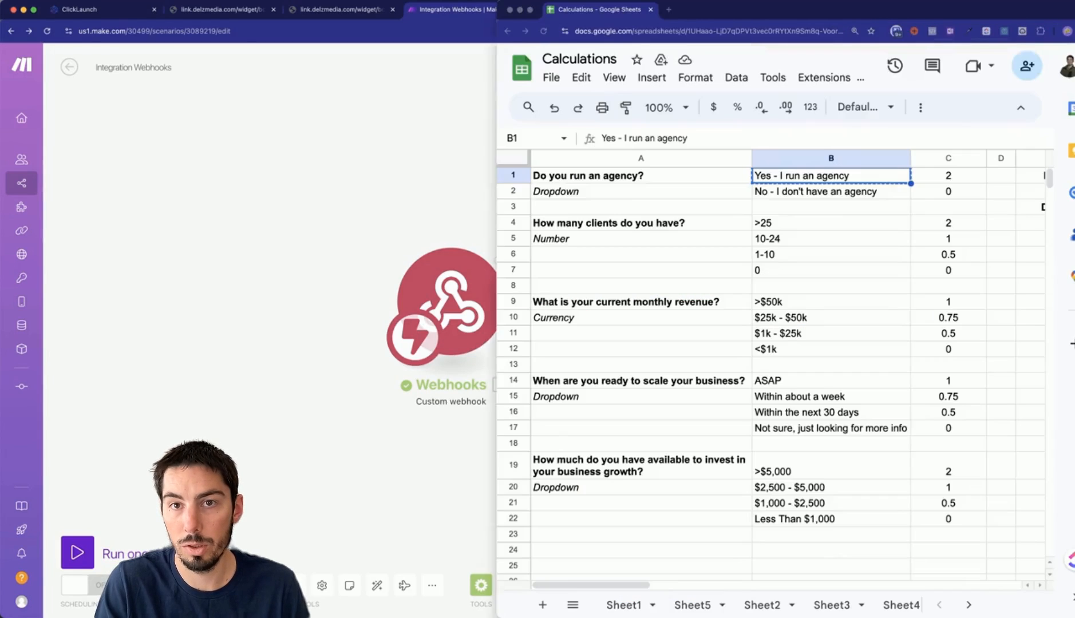
click(809, 193)
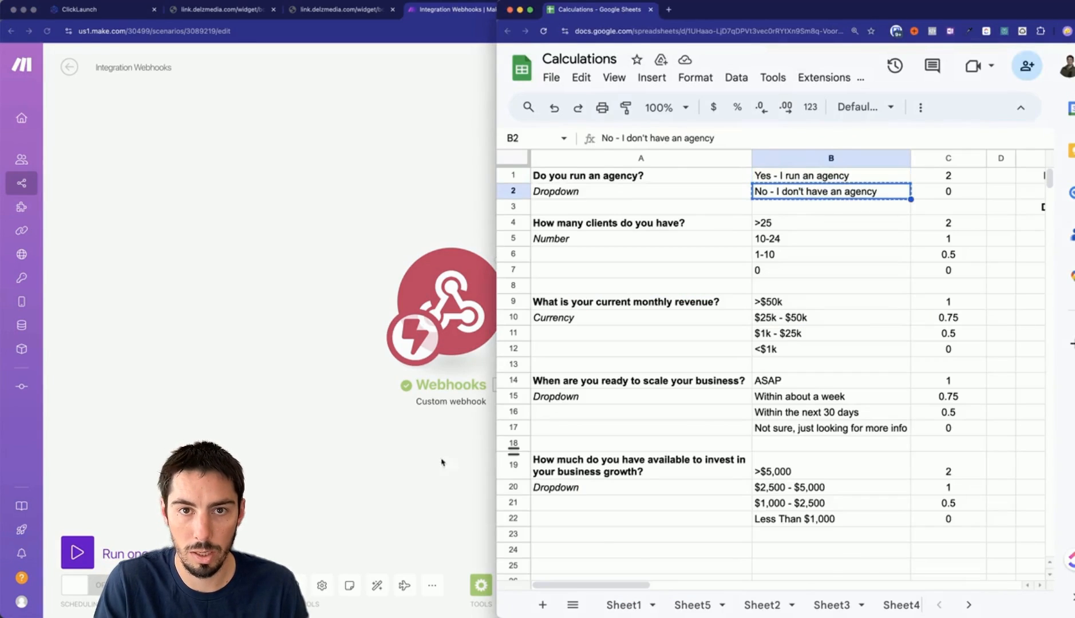
key(super+Tab)
text(No - I don't have an agency)
text(;)
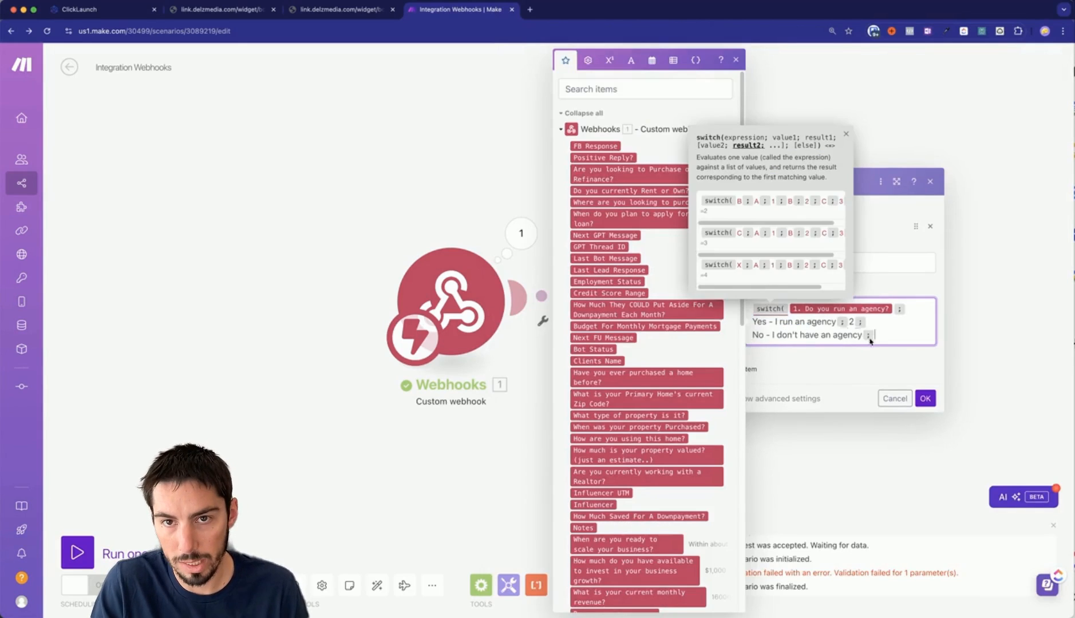
mouse_move(771, 308)
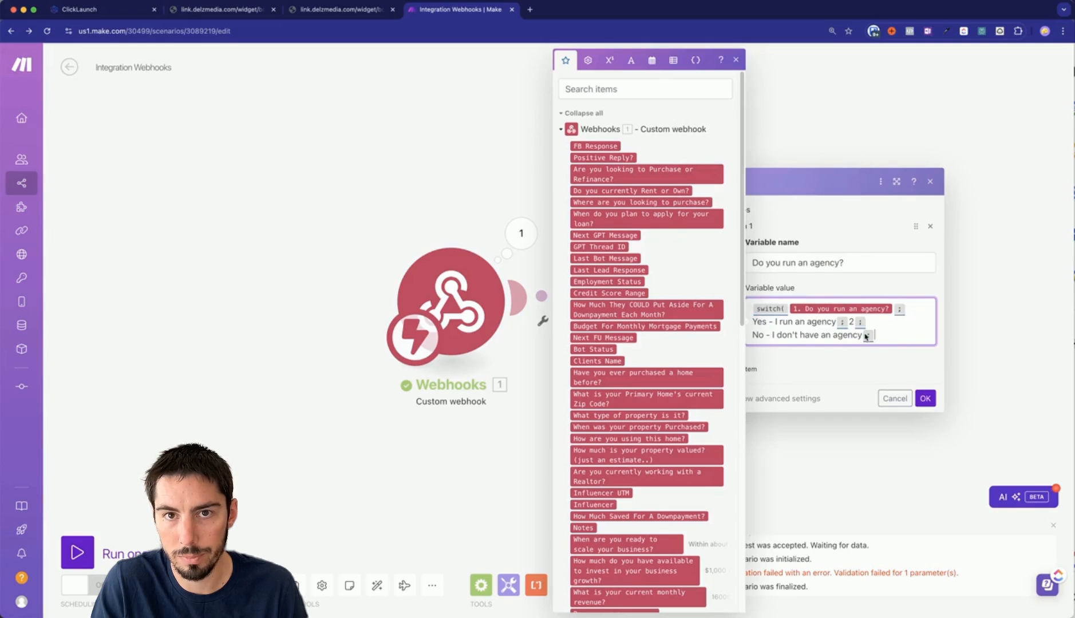
text(0 )
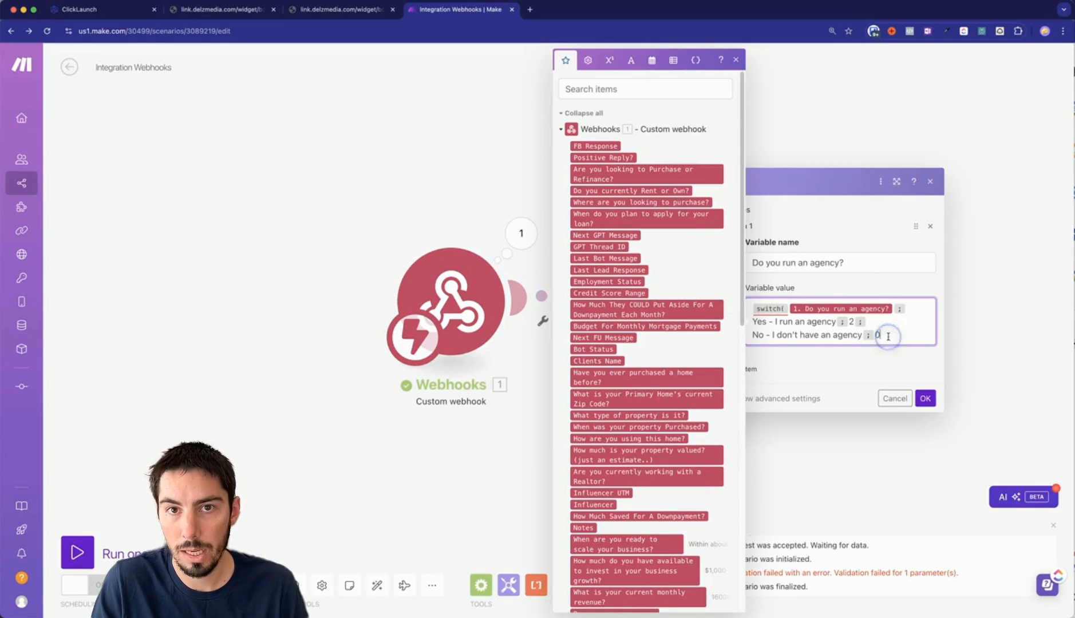
text())
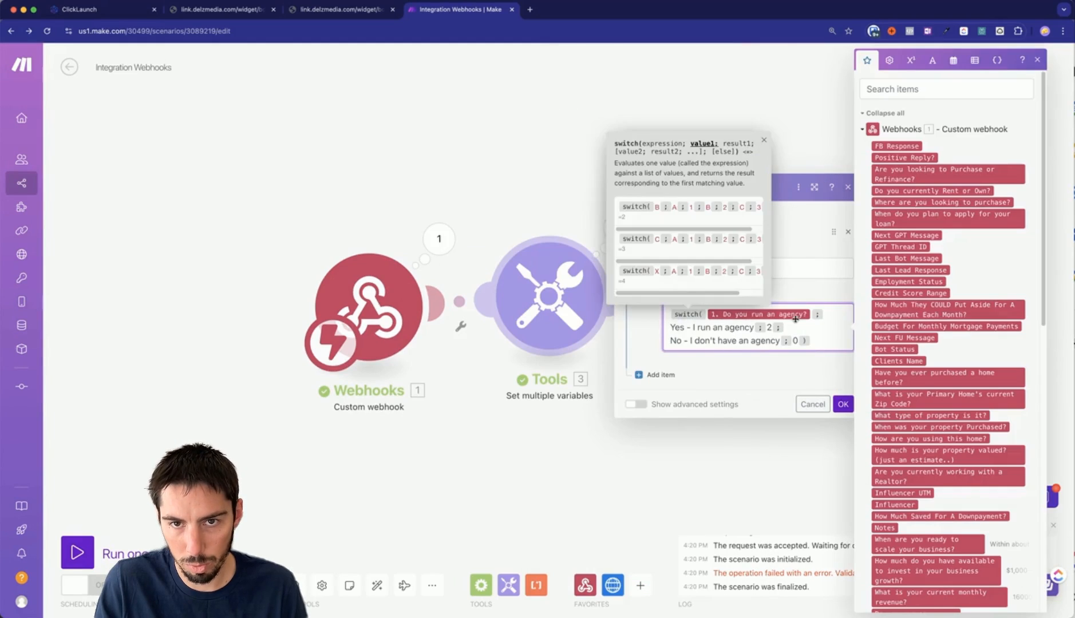
Join the switch formula back onto one line and save the variable settings.
click(673, 328)
key(BackSpace)
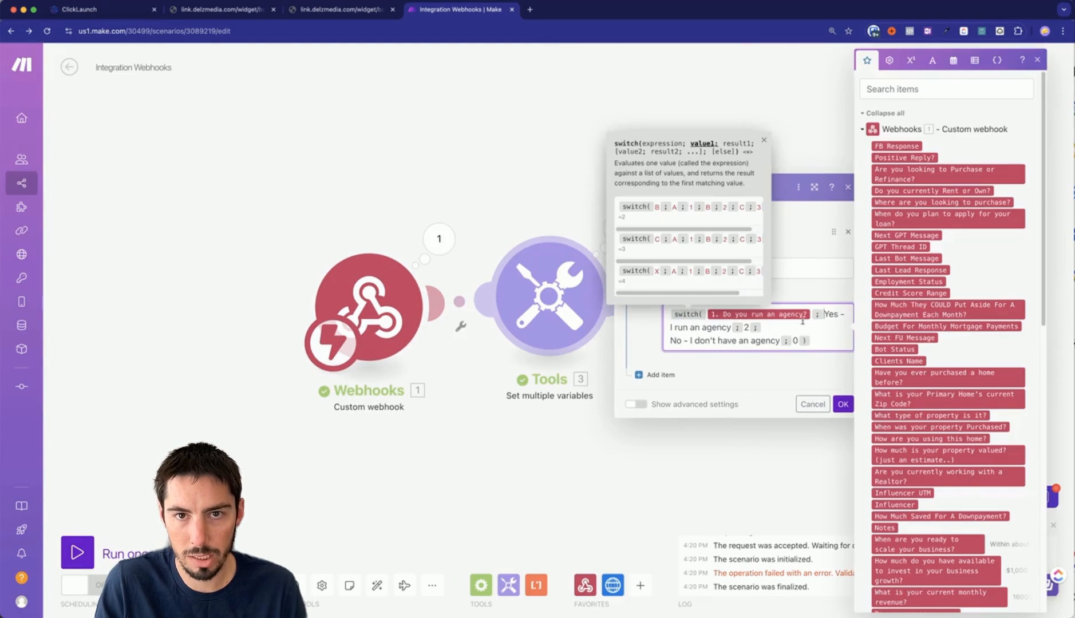
click(671, 340)
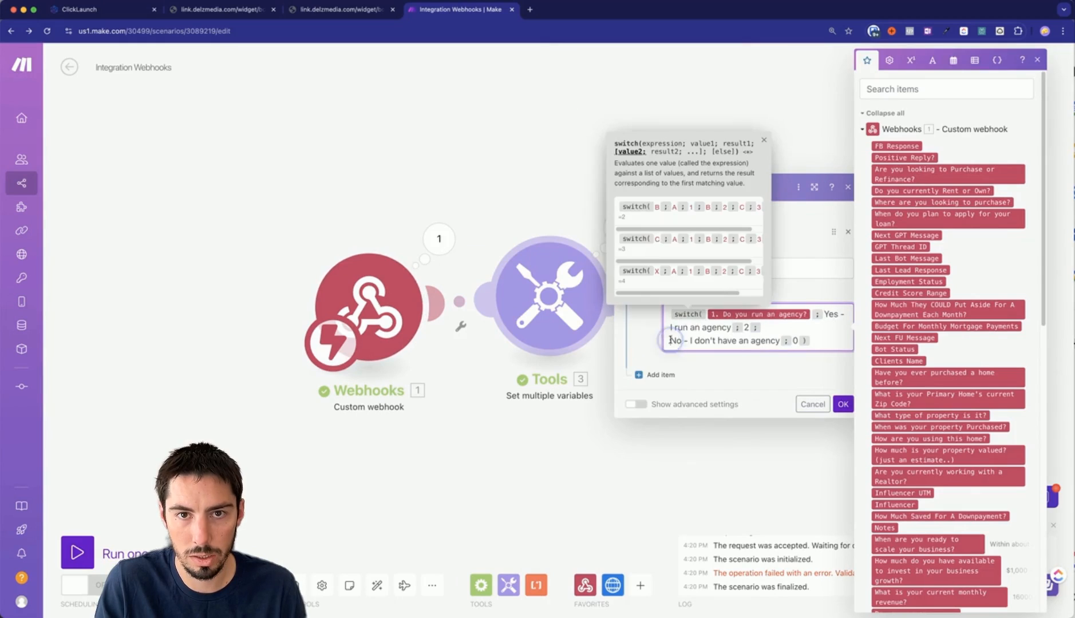
key(BackSpace)
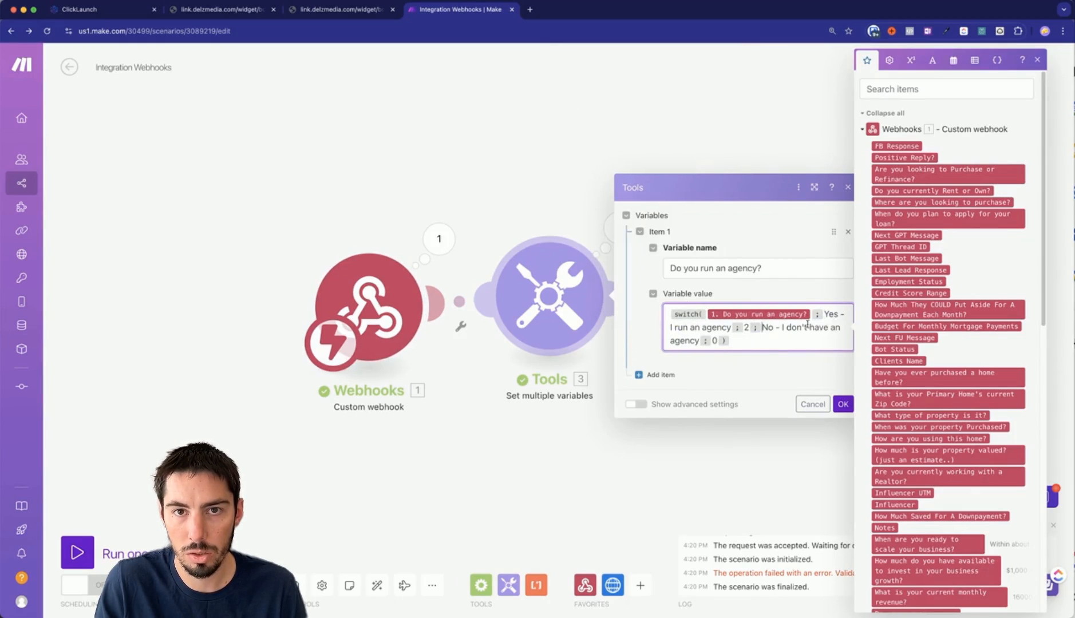
click(843, 405)
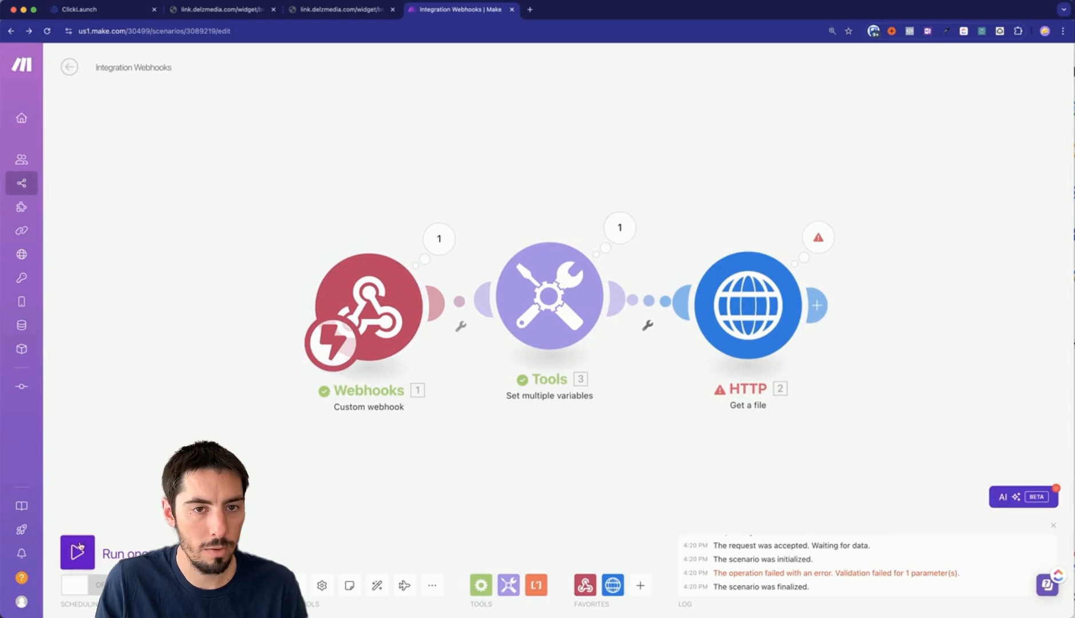
click(109, 544)
click(320, 592)
click(620, 229)
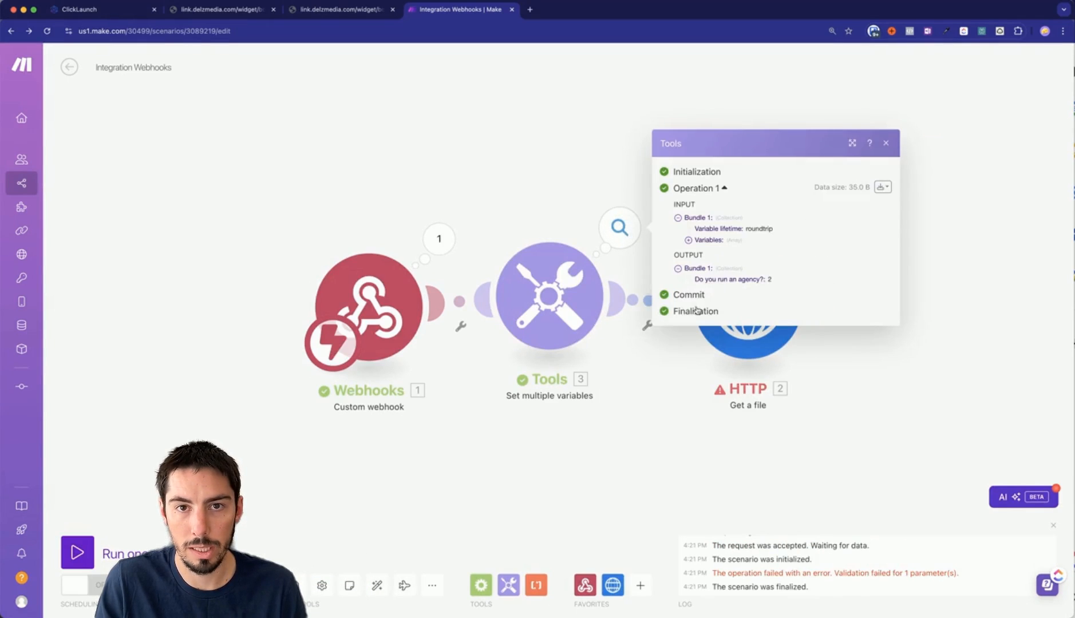
click(773, 270)
click(679, 274)
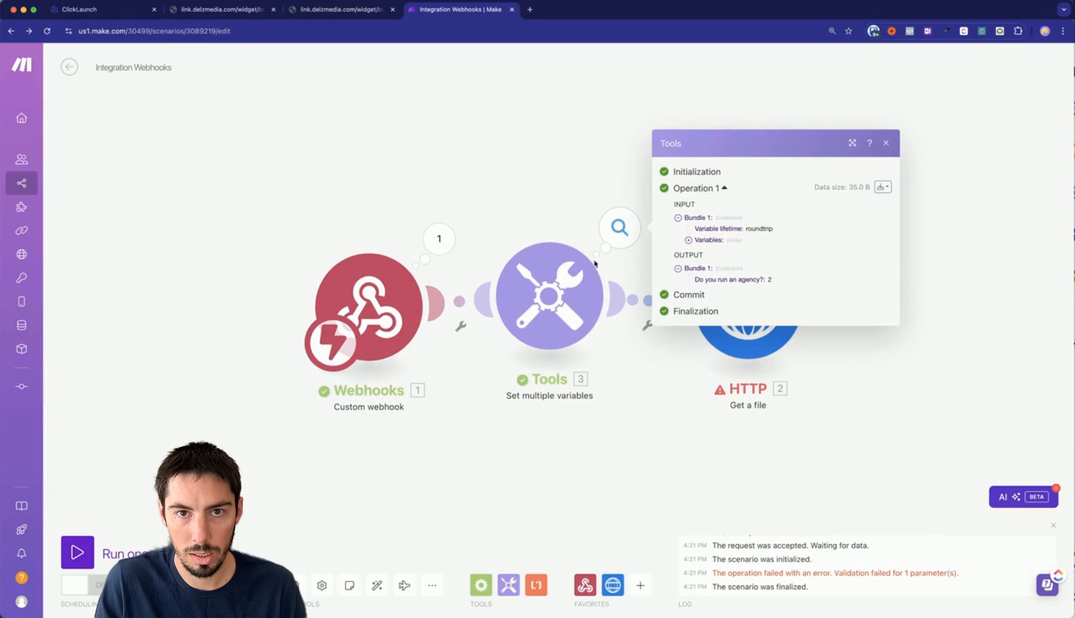
click(688, 241)
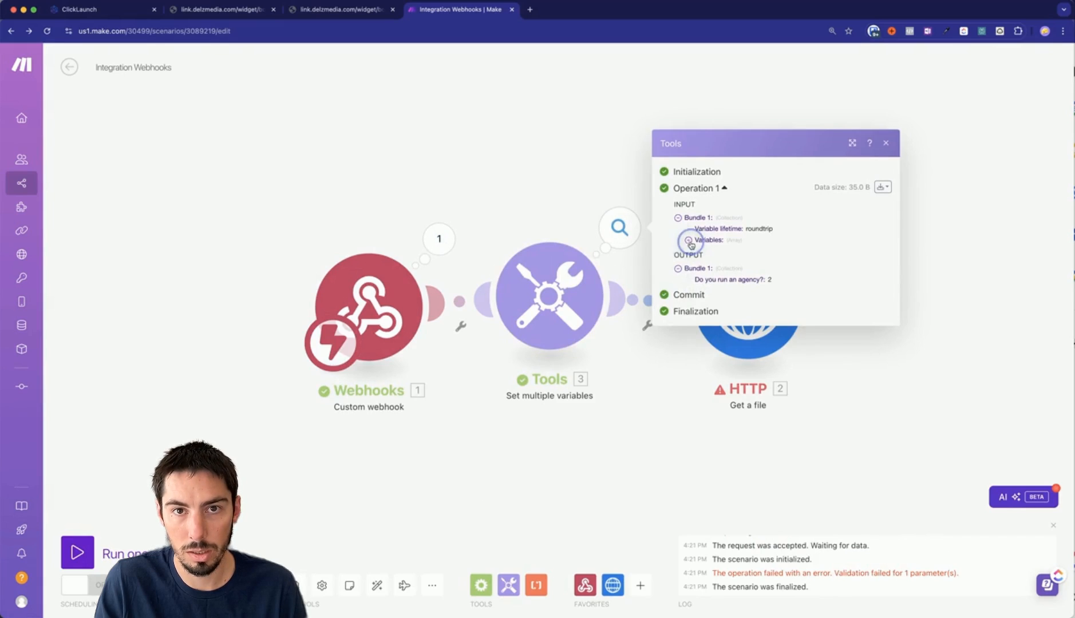
click(698, 247)
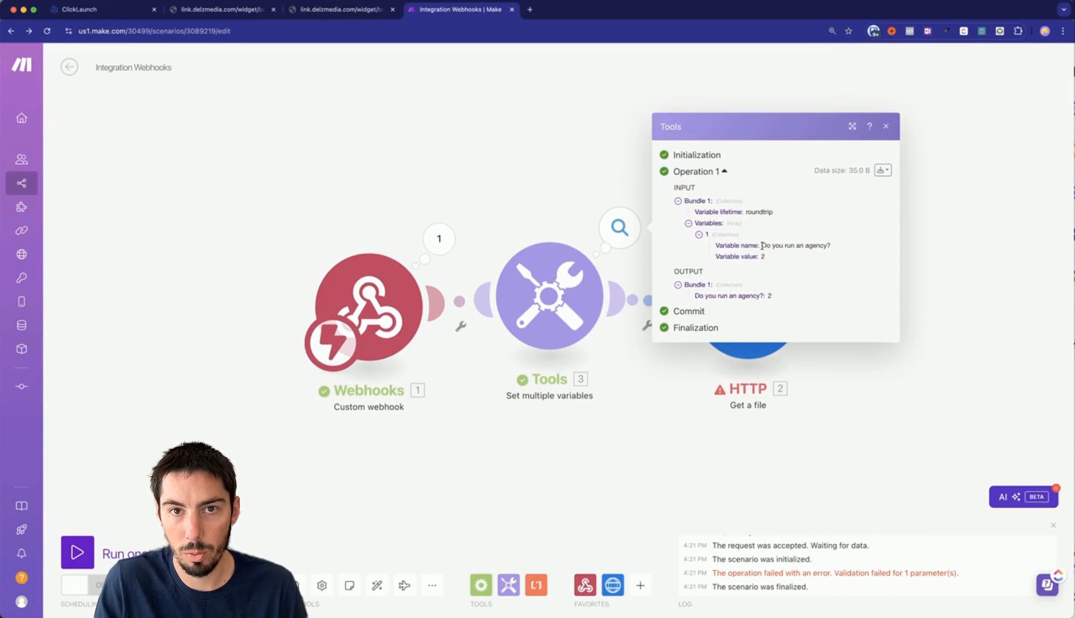
click(442, 245)
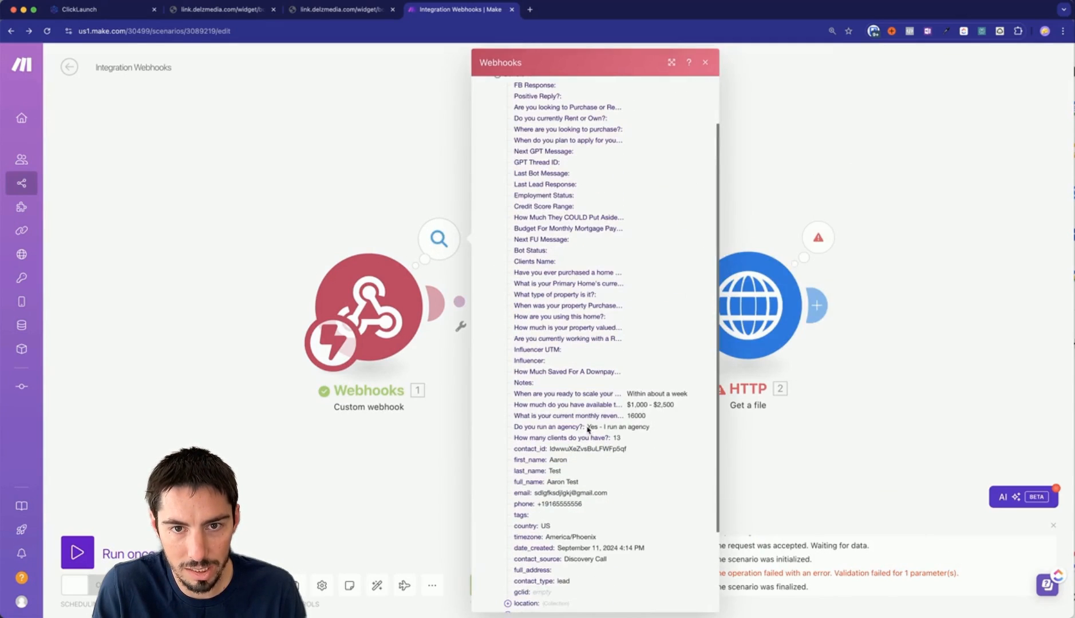
drag(588, 430, 658, 428)
click(824, 460)
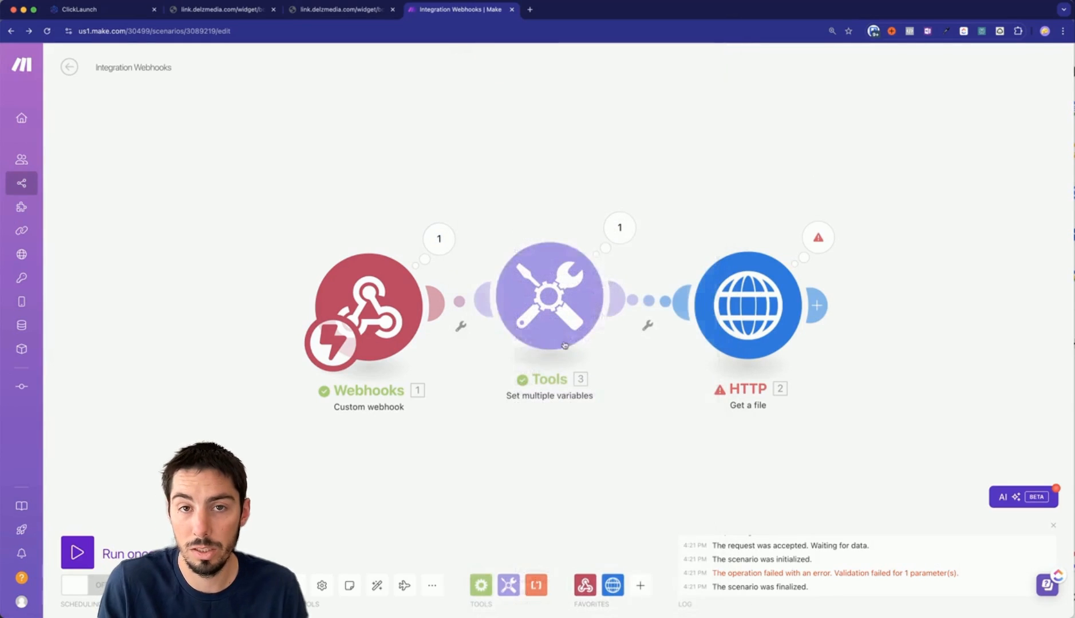
Add a second variable named 'How many clients do you have?' copied from cell A4.
click(547, 297)
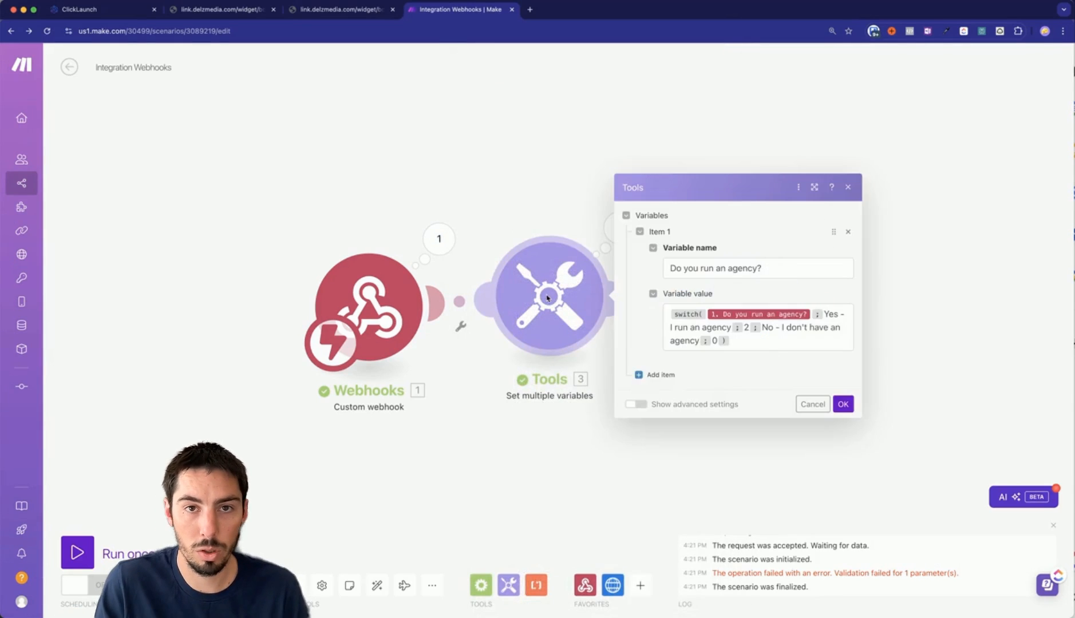
click(658, 375)
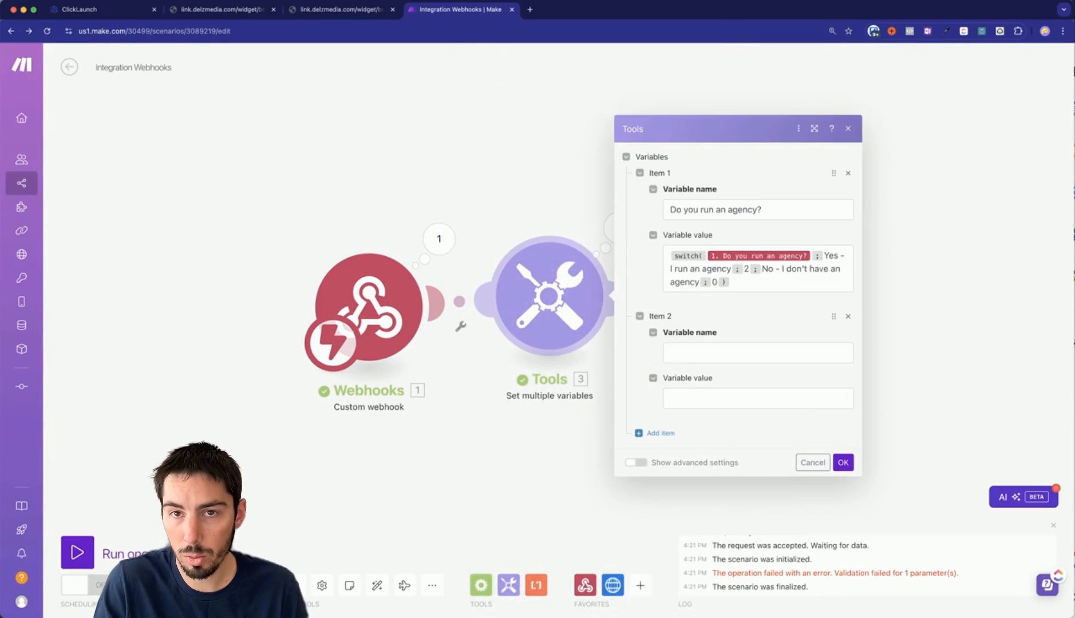
key(super+grave)
click(570, 222)
key(super+c)
key(super+grave)
key(super+v)
click(692, 399)
key(super+grave)
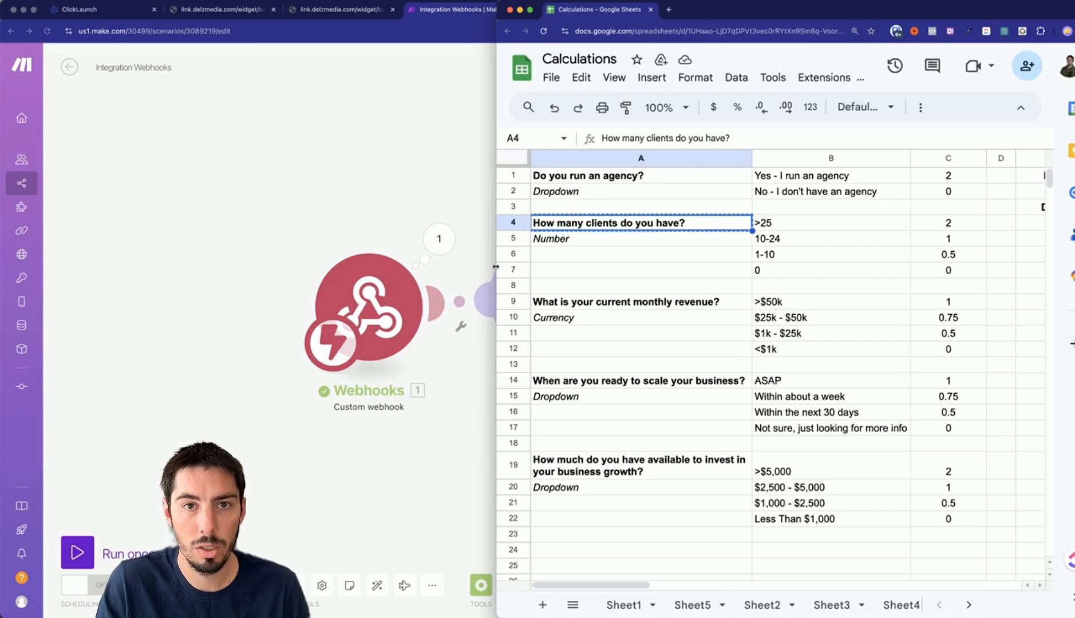
Widen the spreadsheet and clear the old scoring formula from E6.
drag(495, 266, 355, 265)
click(916, 255)
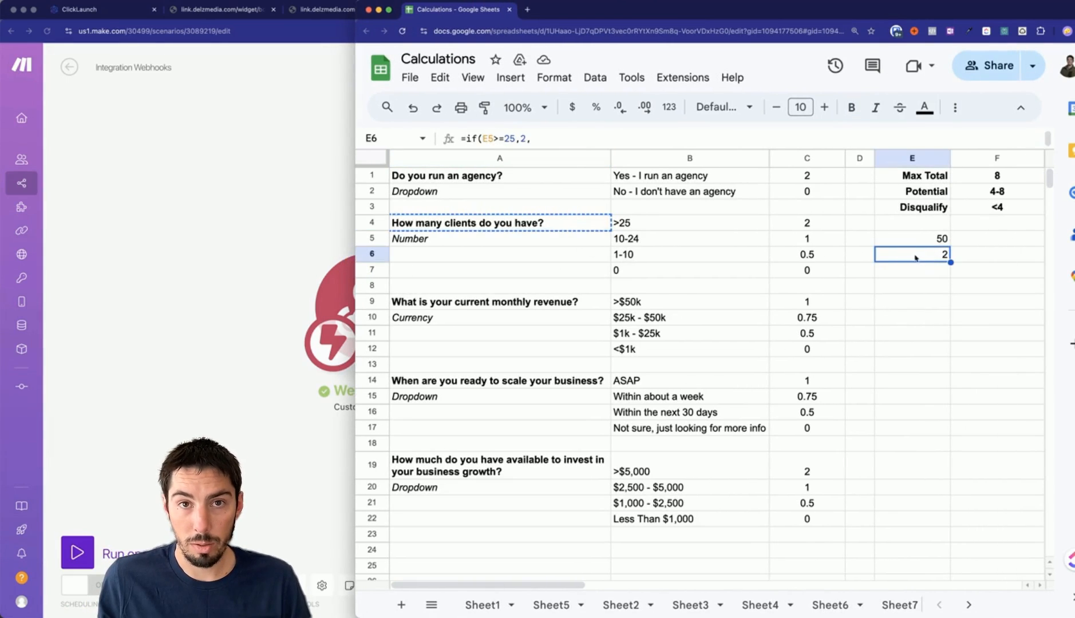
key(Delete)
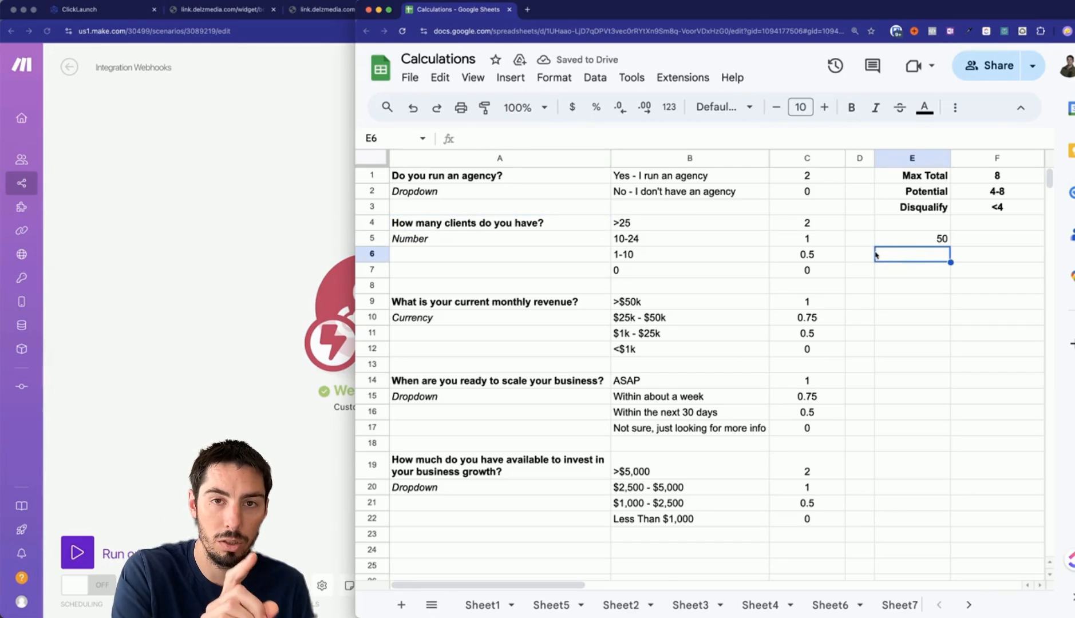
Enter 28 as the test client count in E5 and enlarge the formula bar for E6.
click(919, 239)
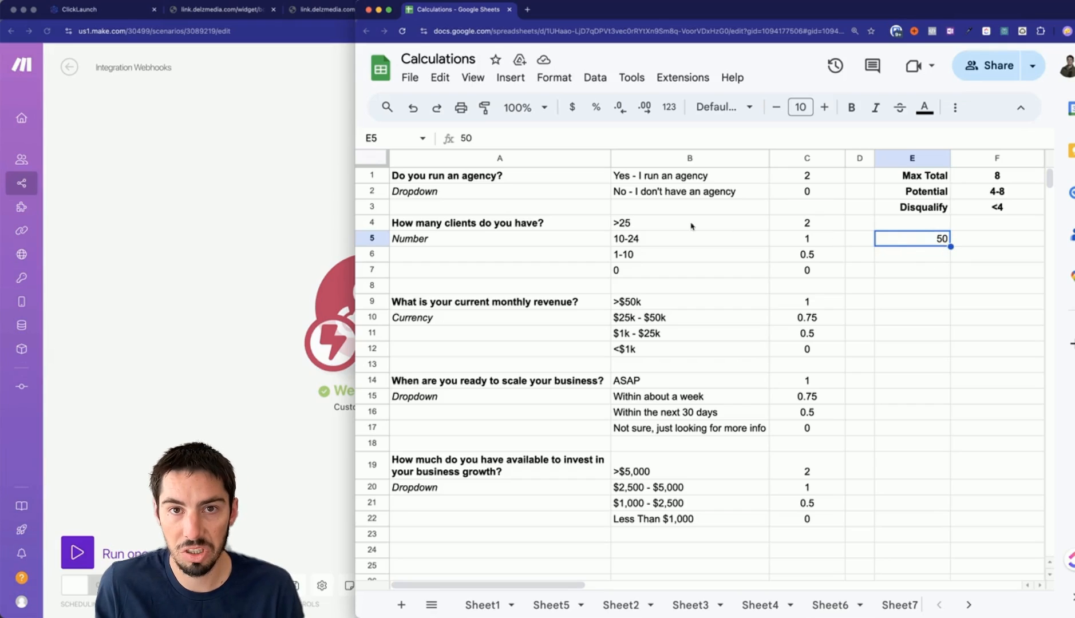
text(28)
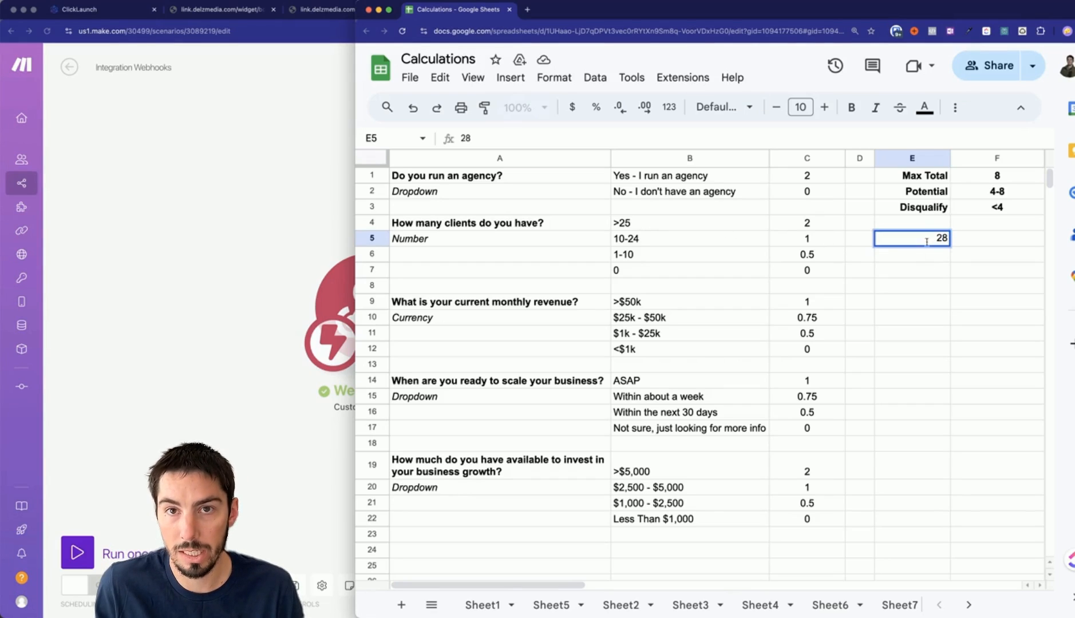
click(918, 258)
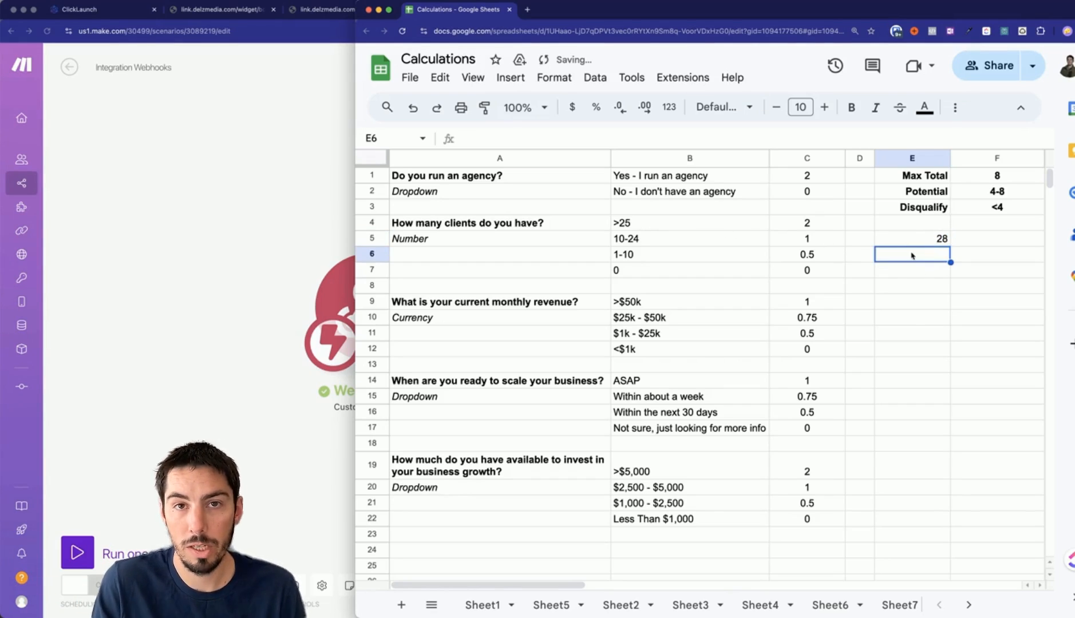
drag(696, 149, 695, 241)
click(493, 174)
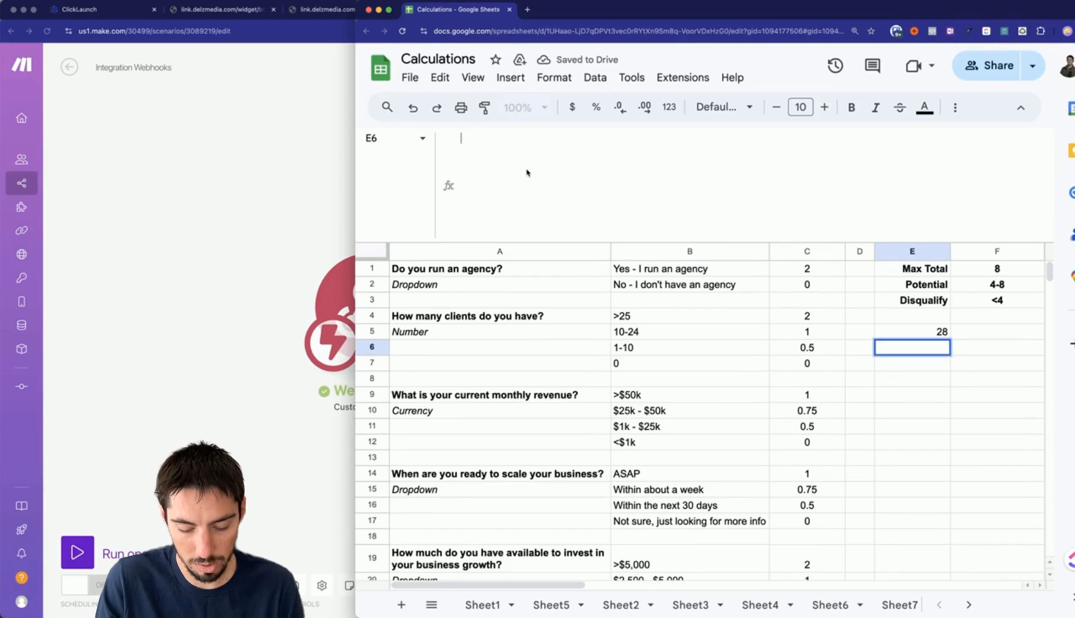
Start E6's formula with =if(E5>=25,2, scoring 2 for at least 25 clients.
text(=if()
click(932, 332)
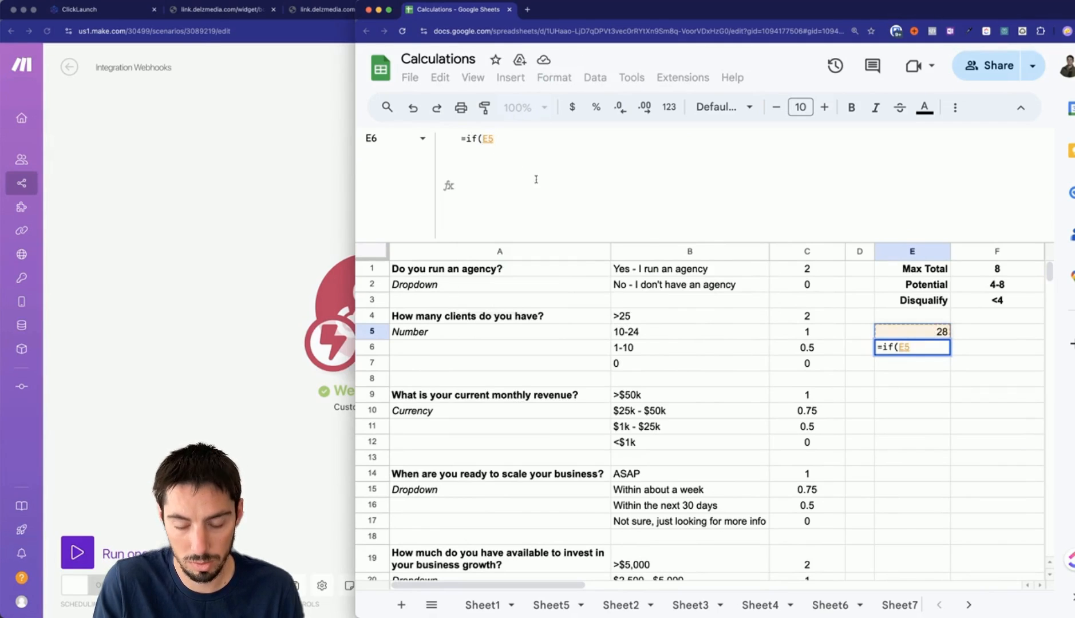
text(>=)
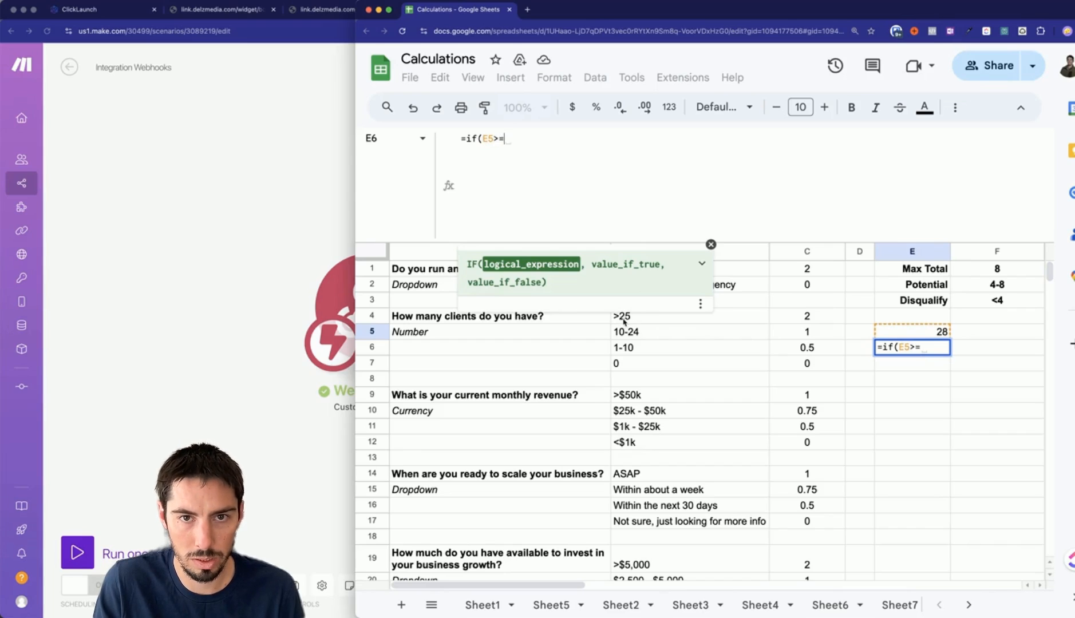
text(24)
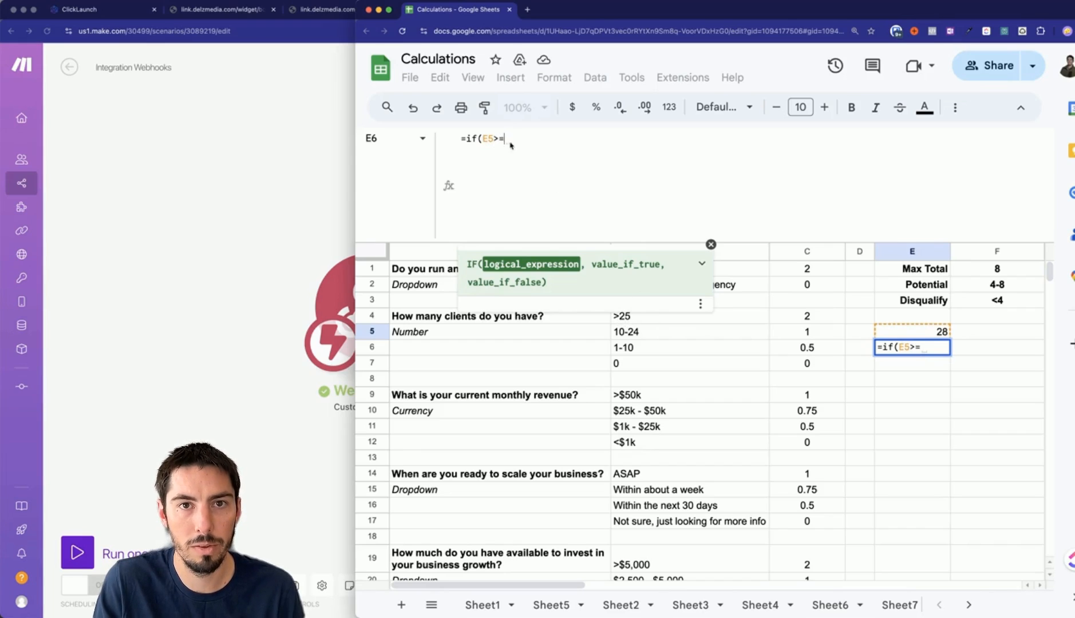
text(5, )
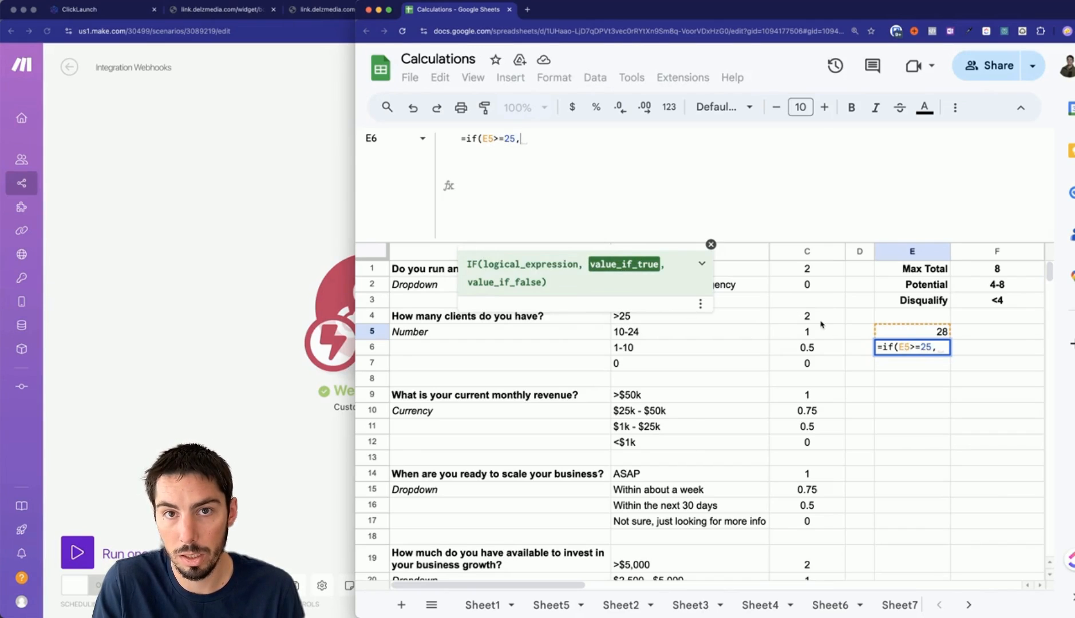
text(2)
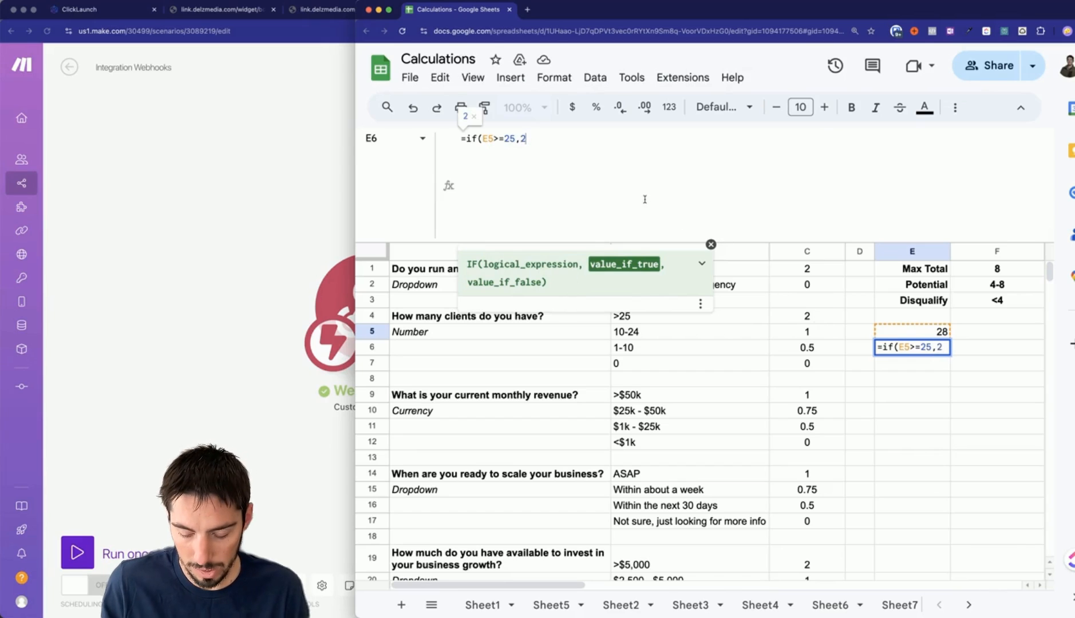
key(alt+Return)
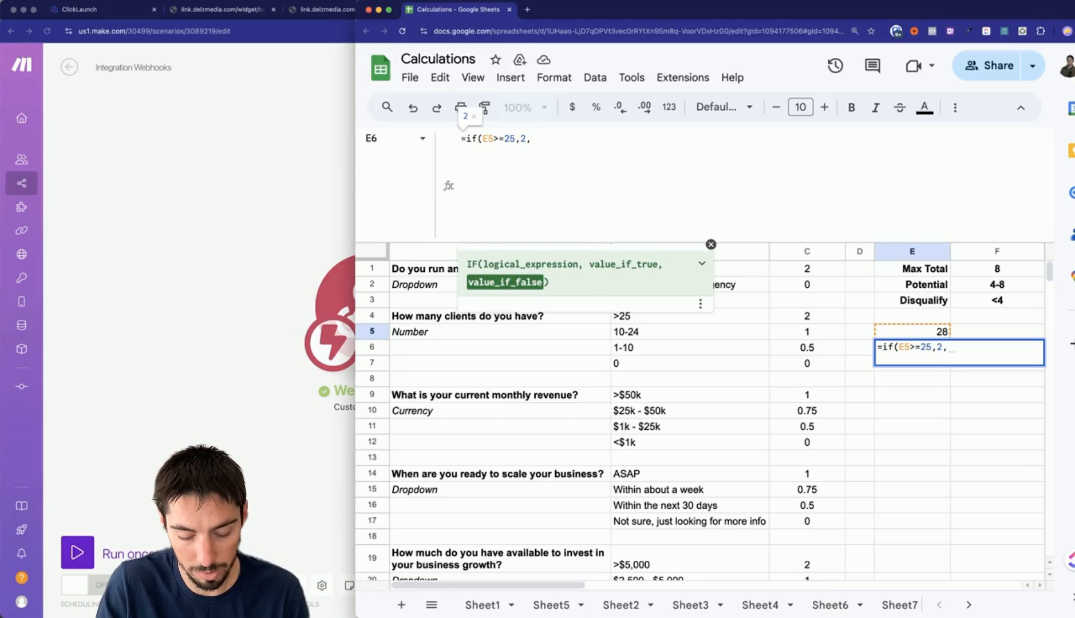
Nest if(E5>=10,1, for at least 10 clients and begin a third if(E5>= test.
key(alt+Return)
text(if()
click(913, 332)
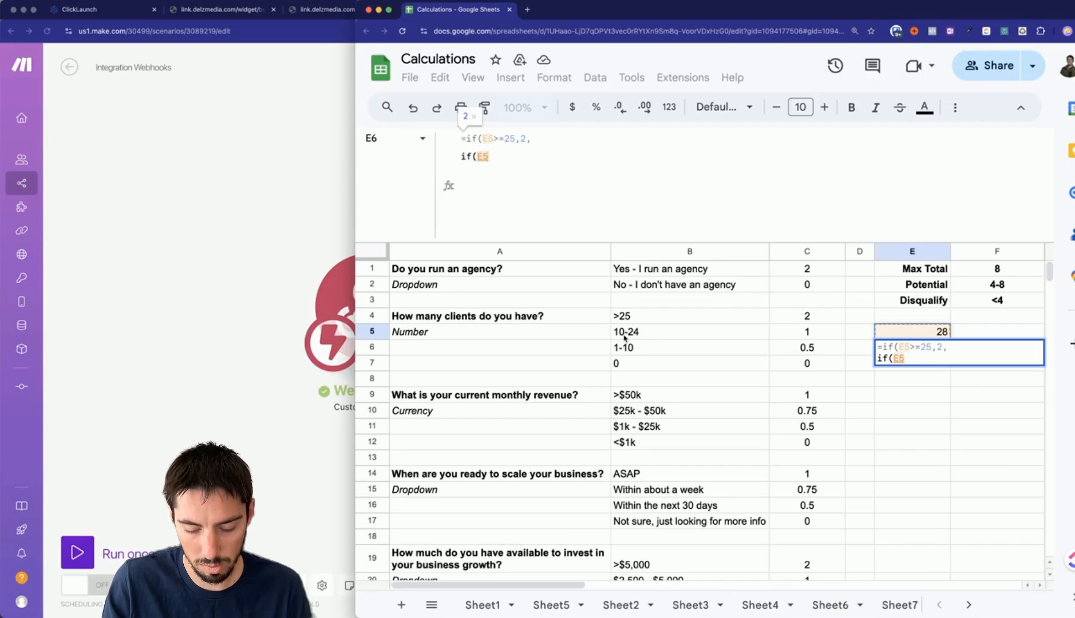
text(>)
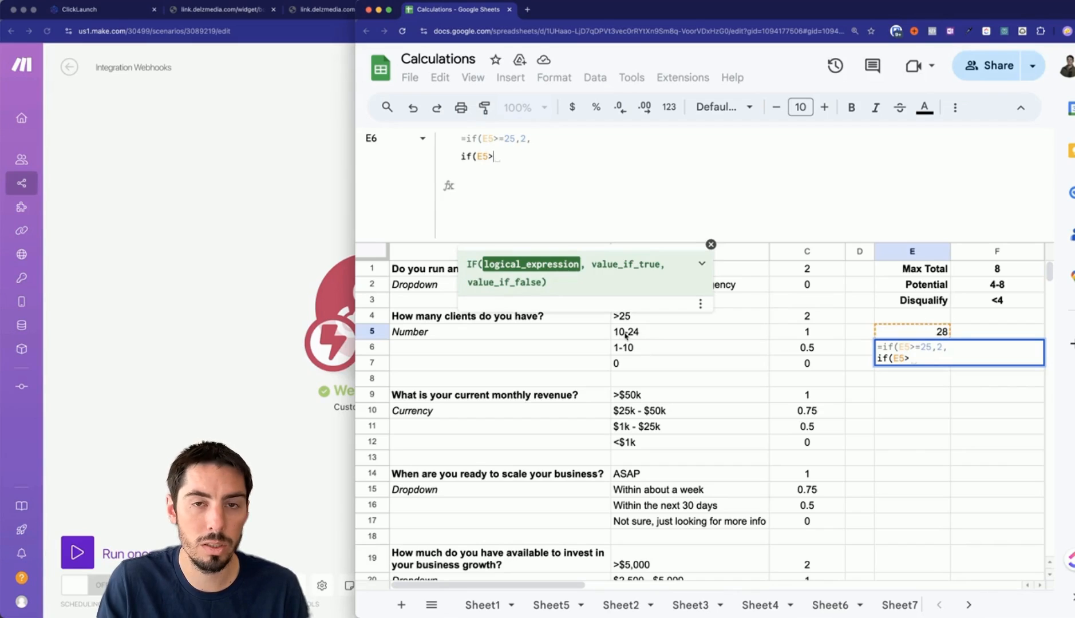
text(=)
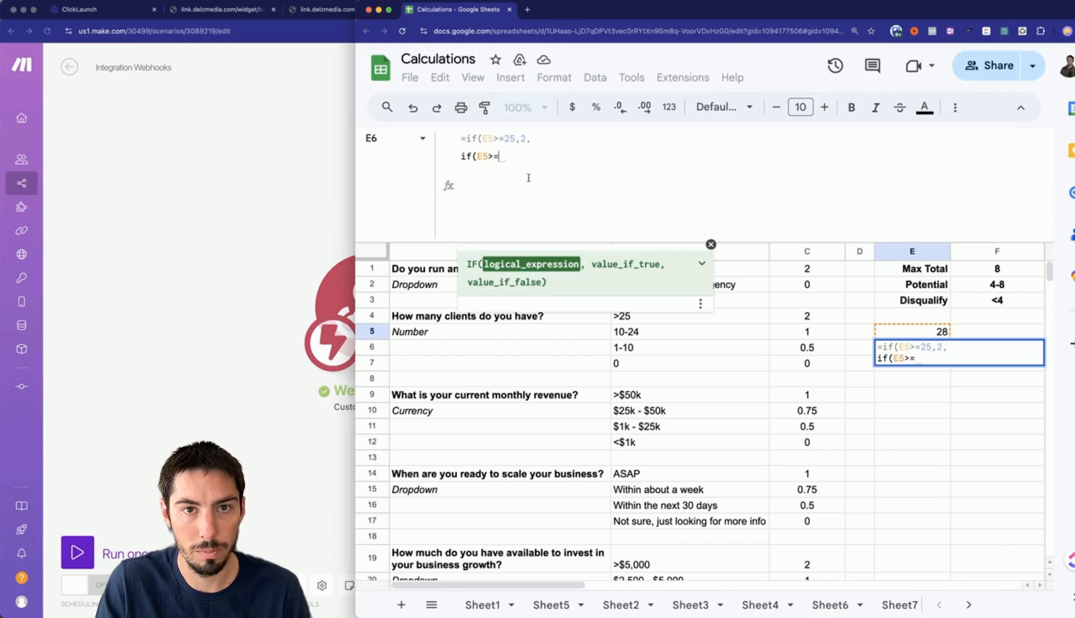
text(10)
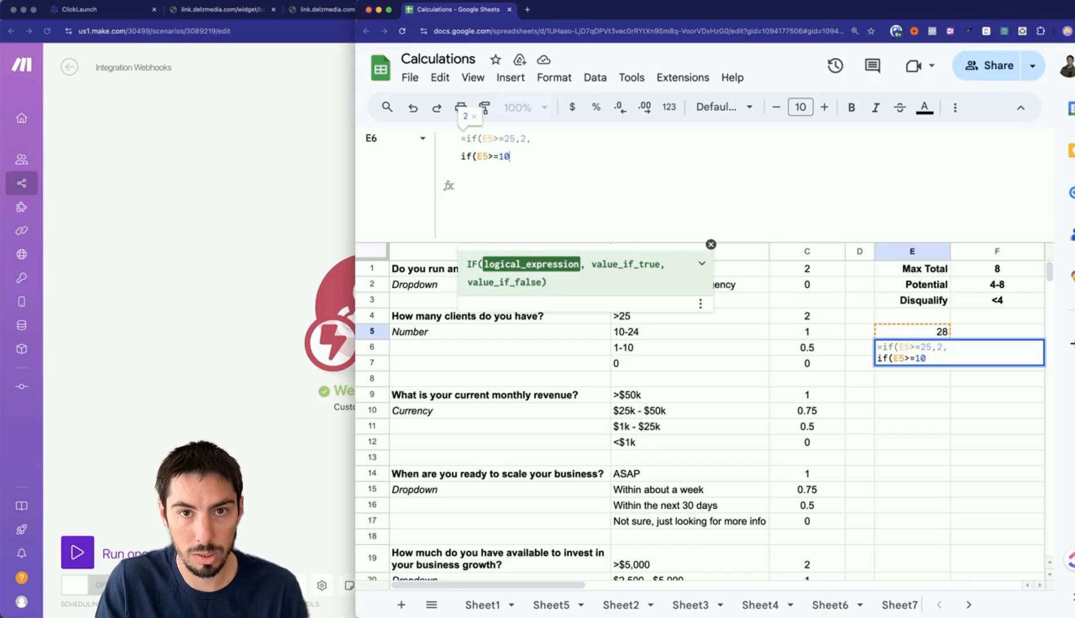
text(,)
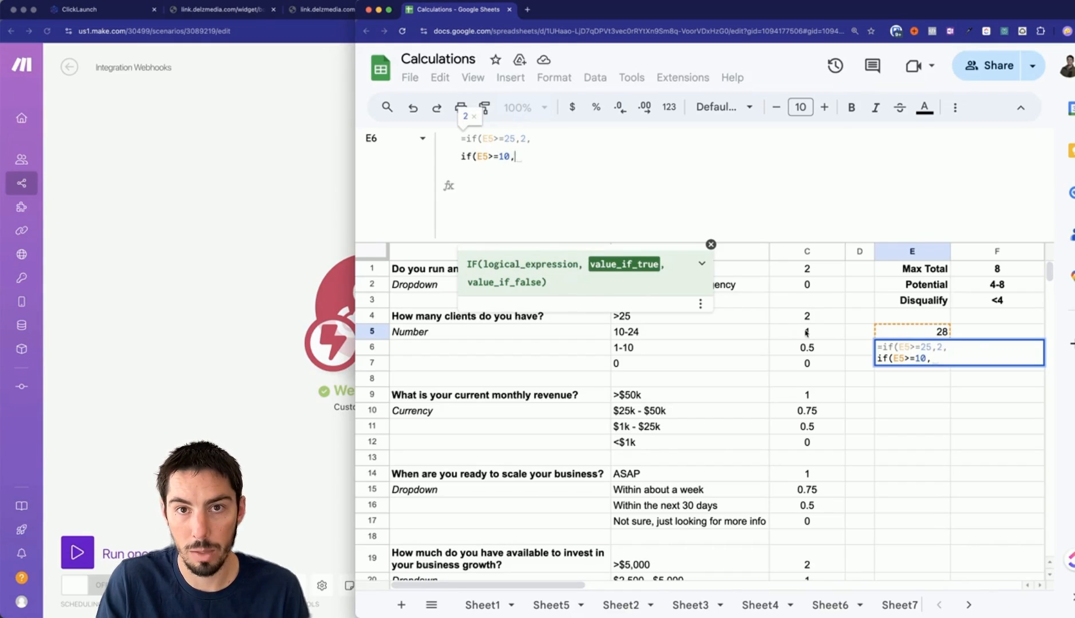
text(1)
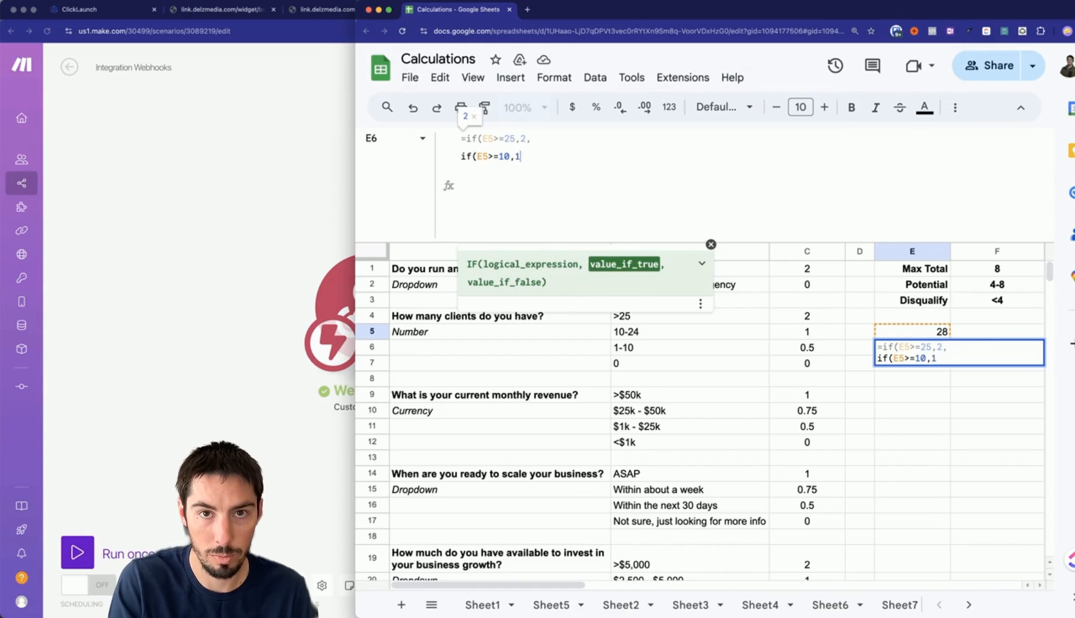
text(,)
key(alt+Return)
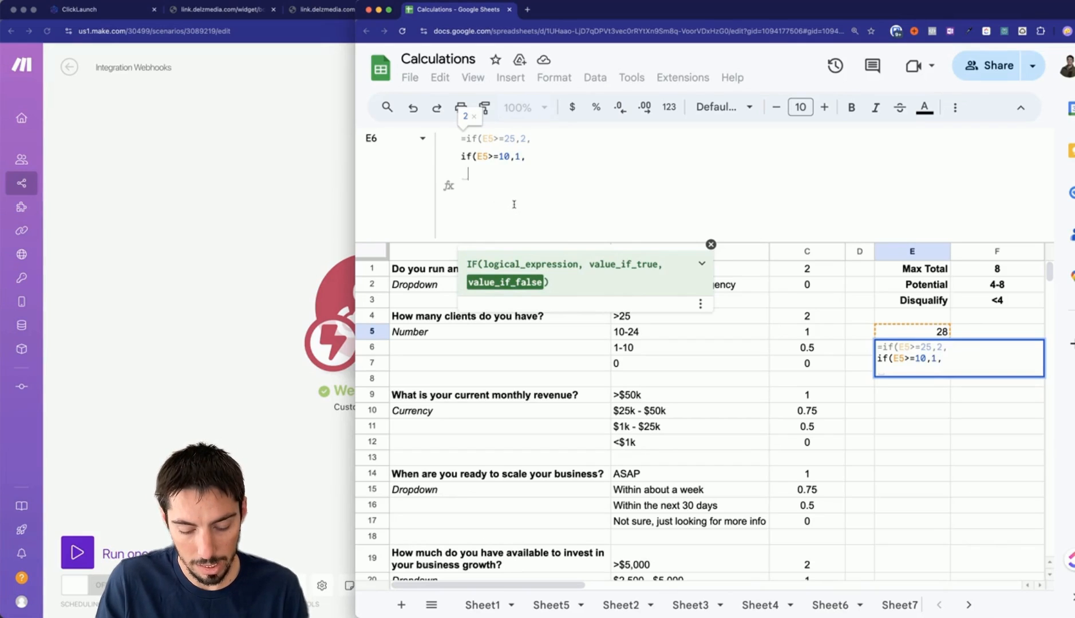
text(if()
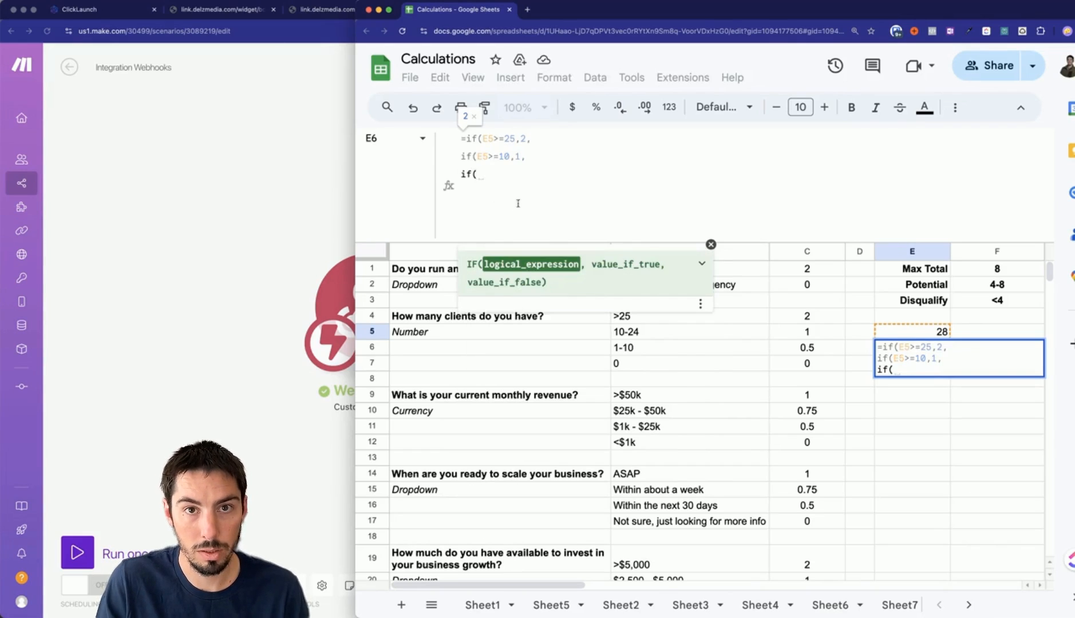
click(910, 330)
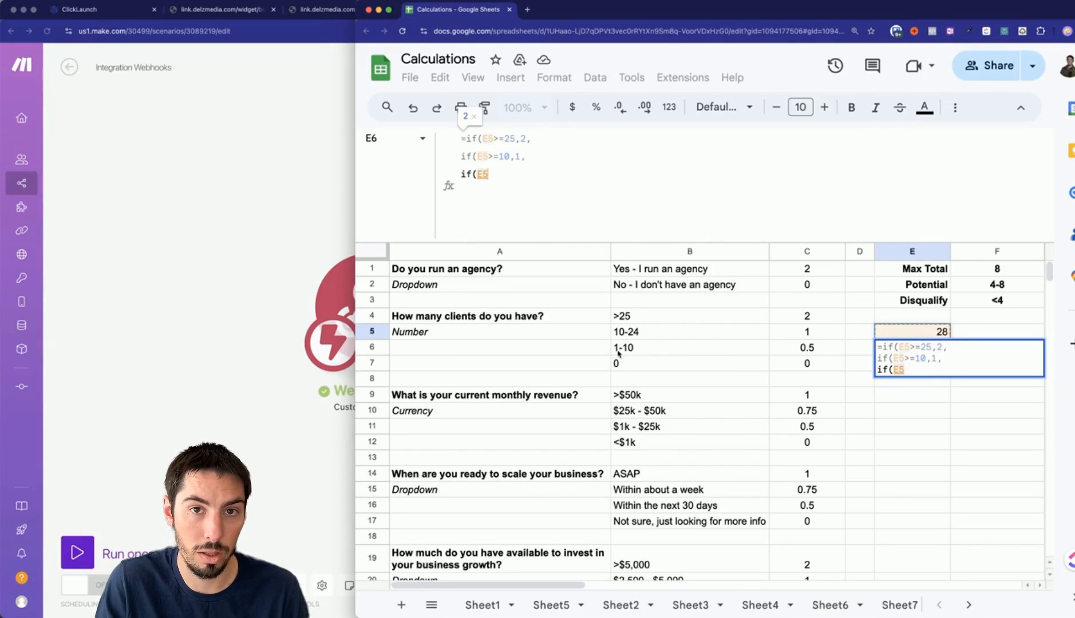
text(>=1,.5,)
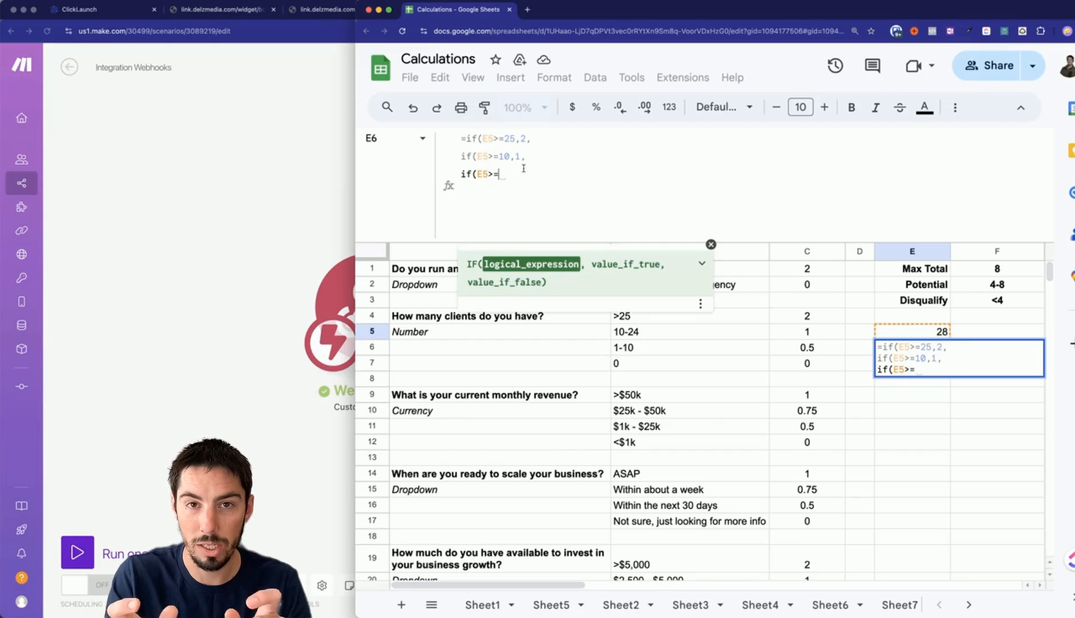
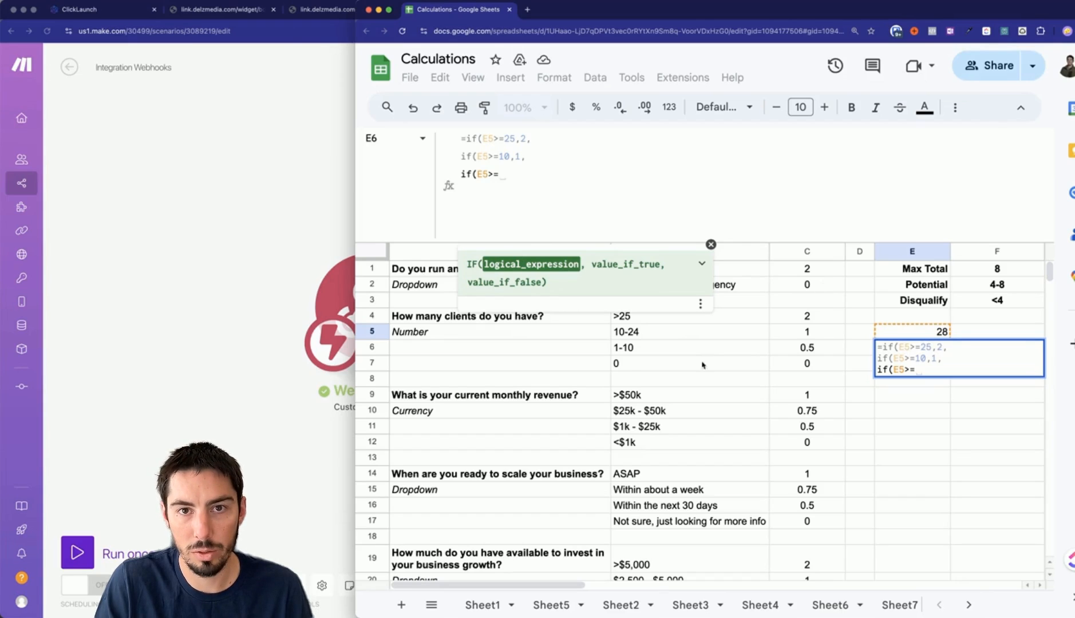
Finish E6's formula with if(E5>=1,.5, and if(E5=0,0)))) on separate lines, and commit it.
text(1,)
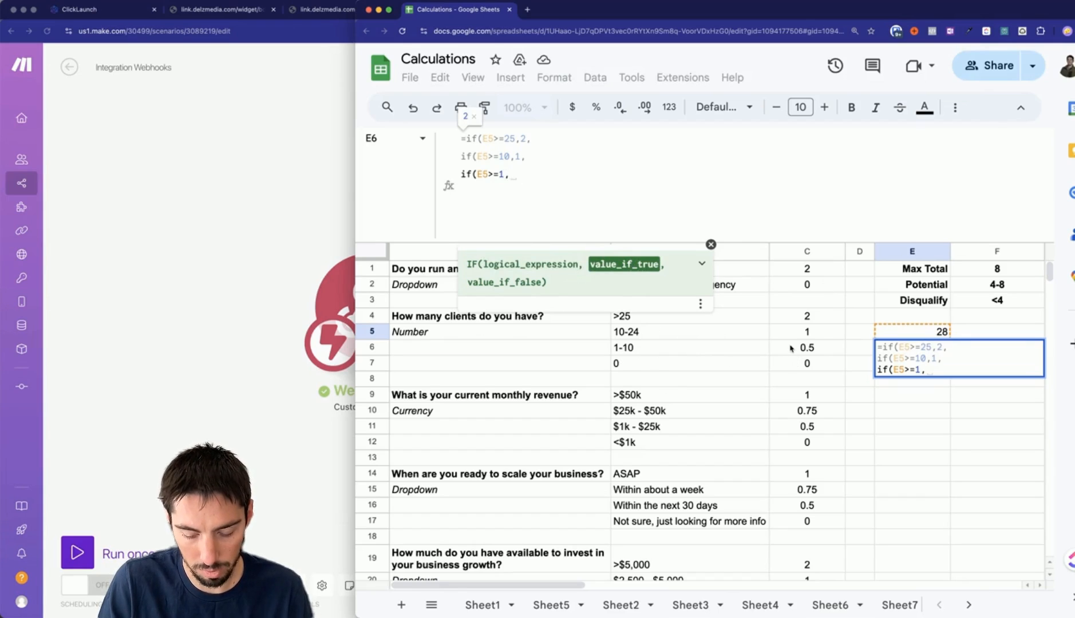
text(.5,)
key(alt+Return)
text(if(E5)
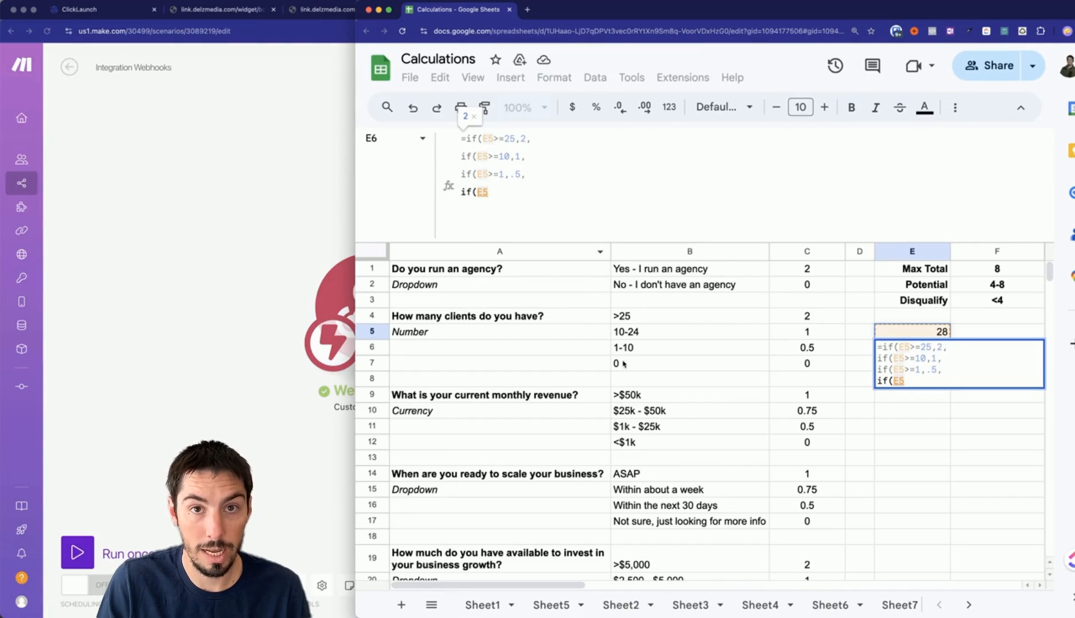
text(=)
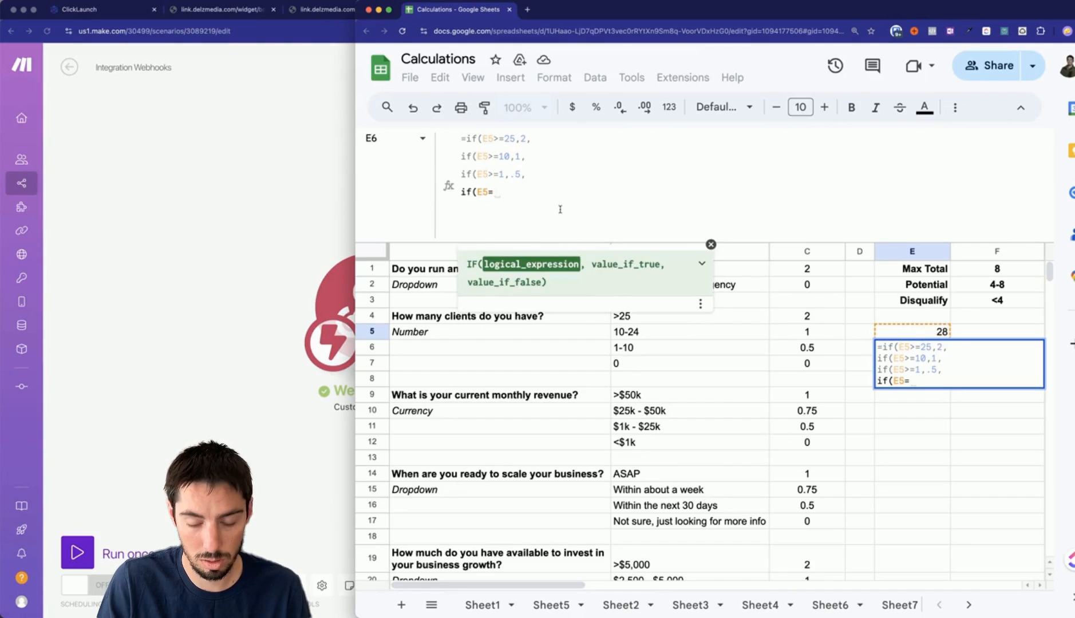
text(0)
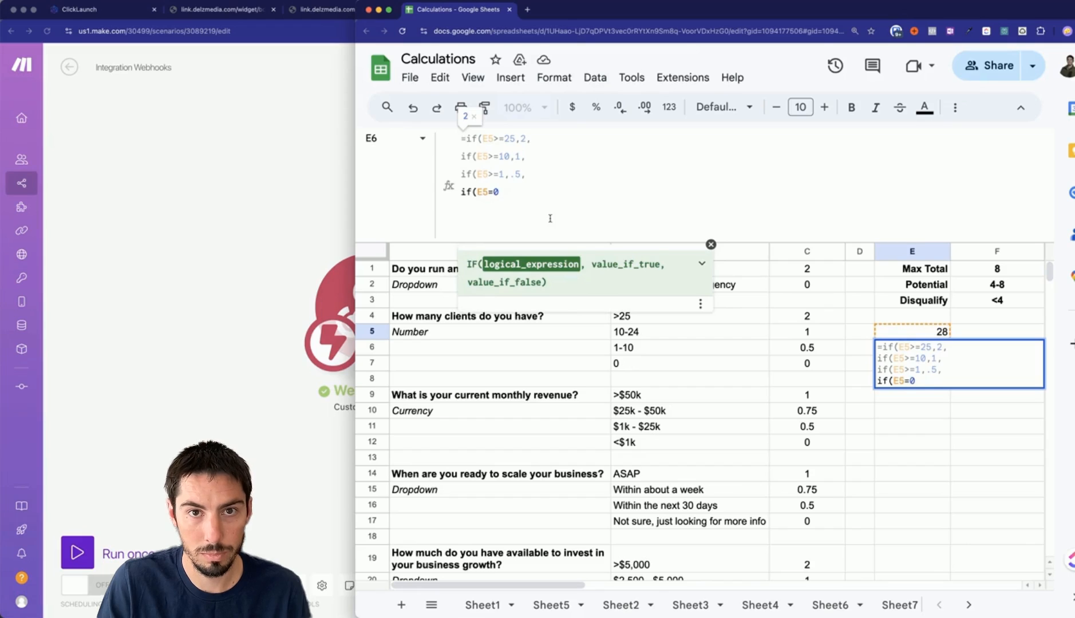
text(,)
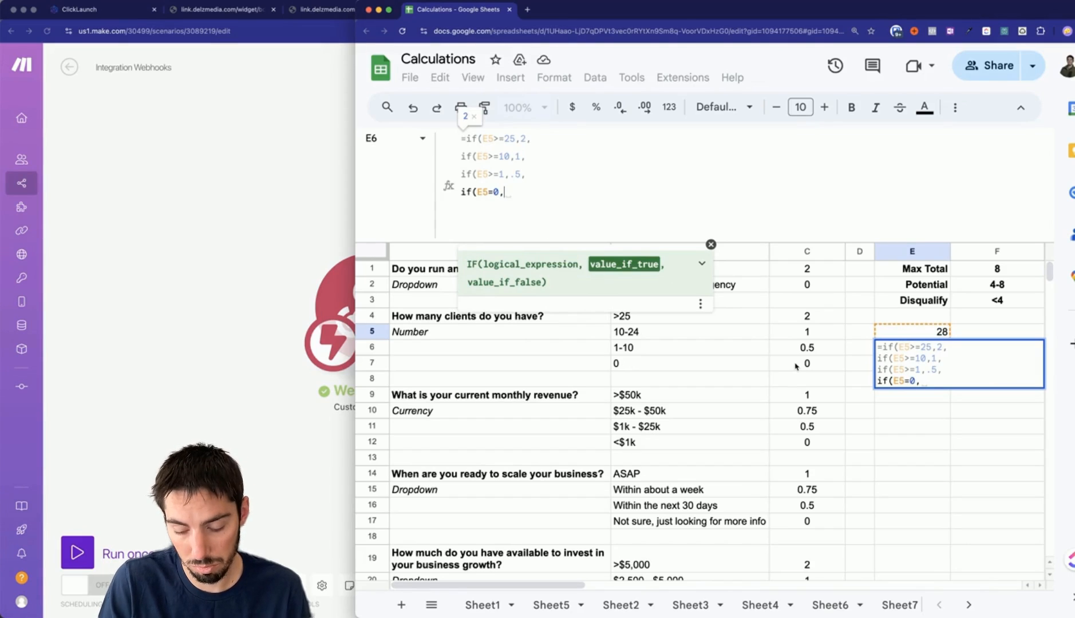
text(0))
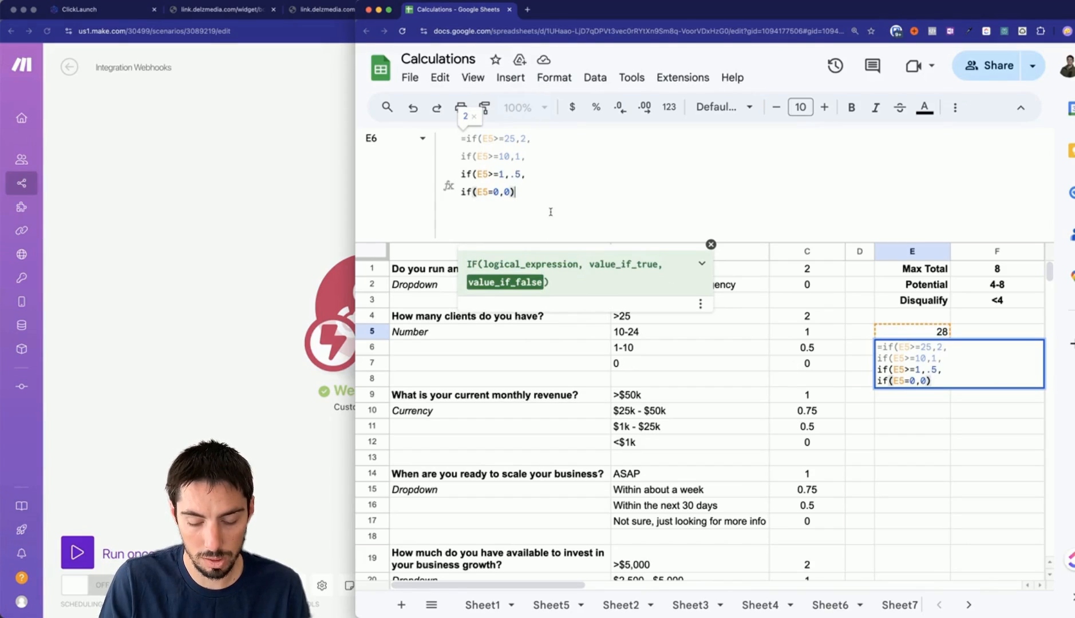
text()))
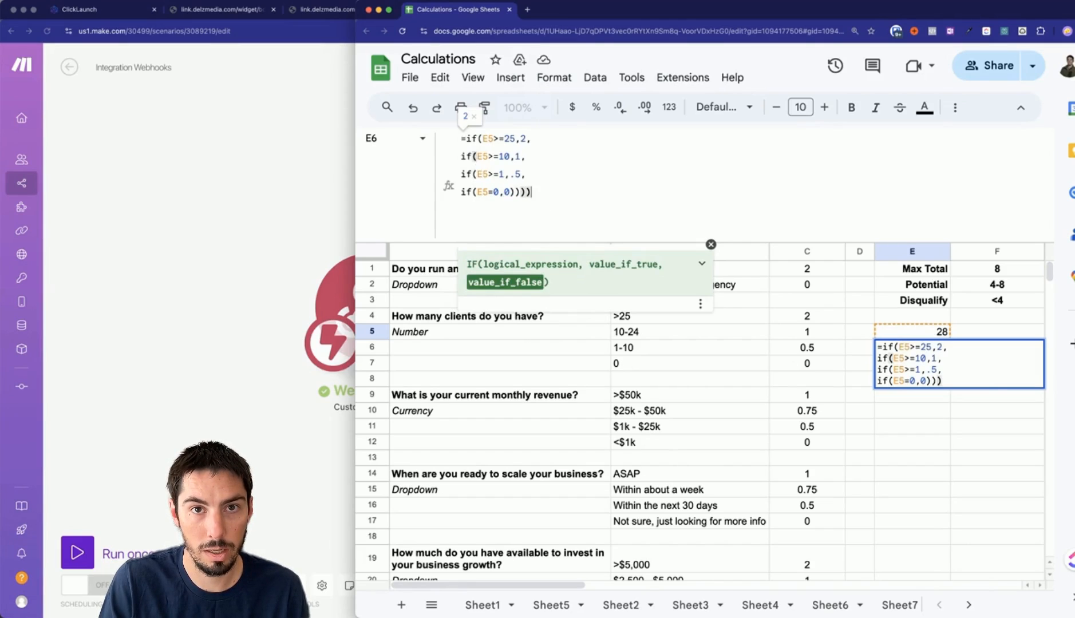
text())
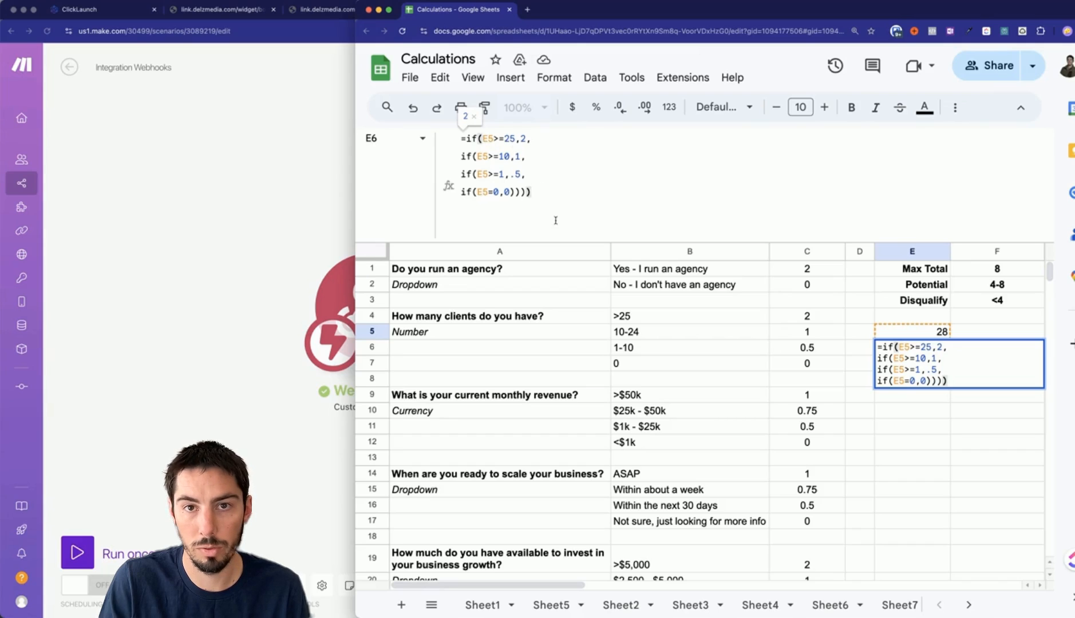
key(Return)
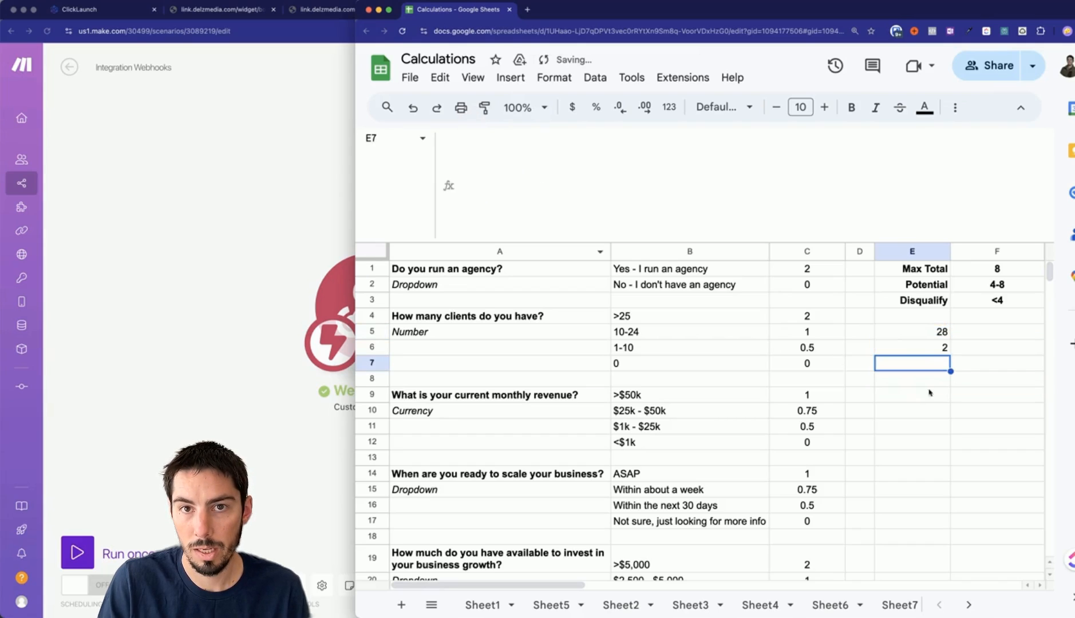
Test E6's client score by entering 17, 10 and 8 in E5.
click(931, 349)
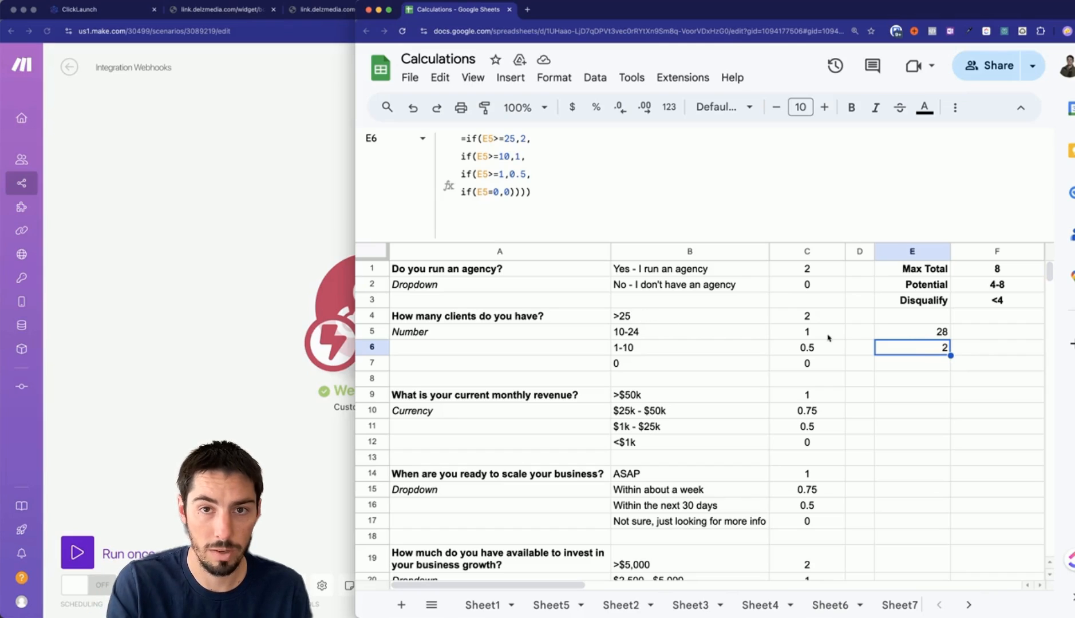
click(910, 332)
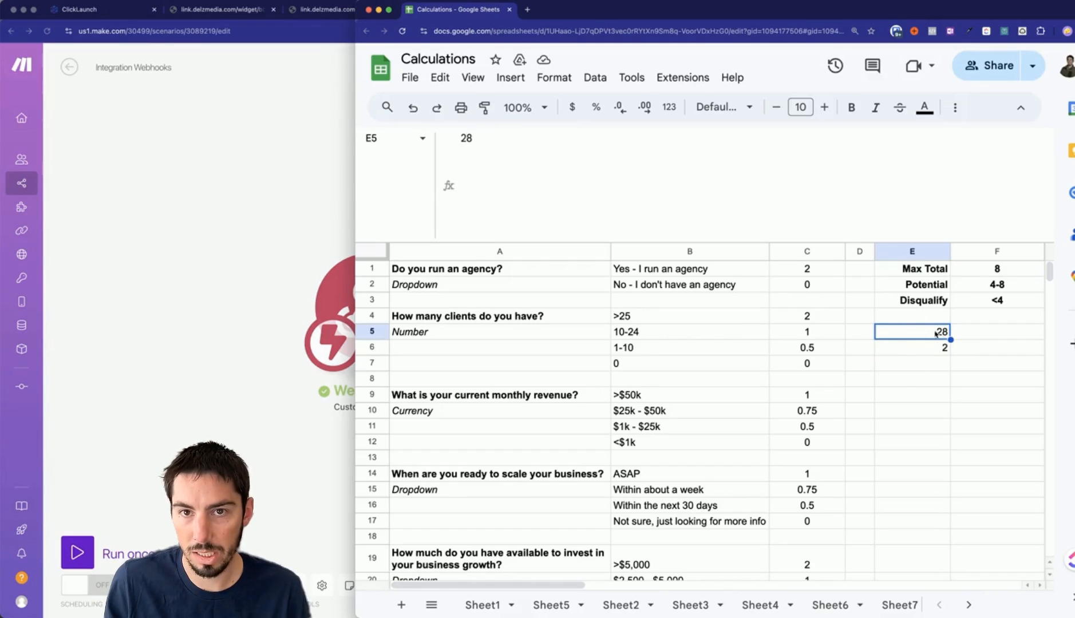
text(17)
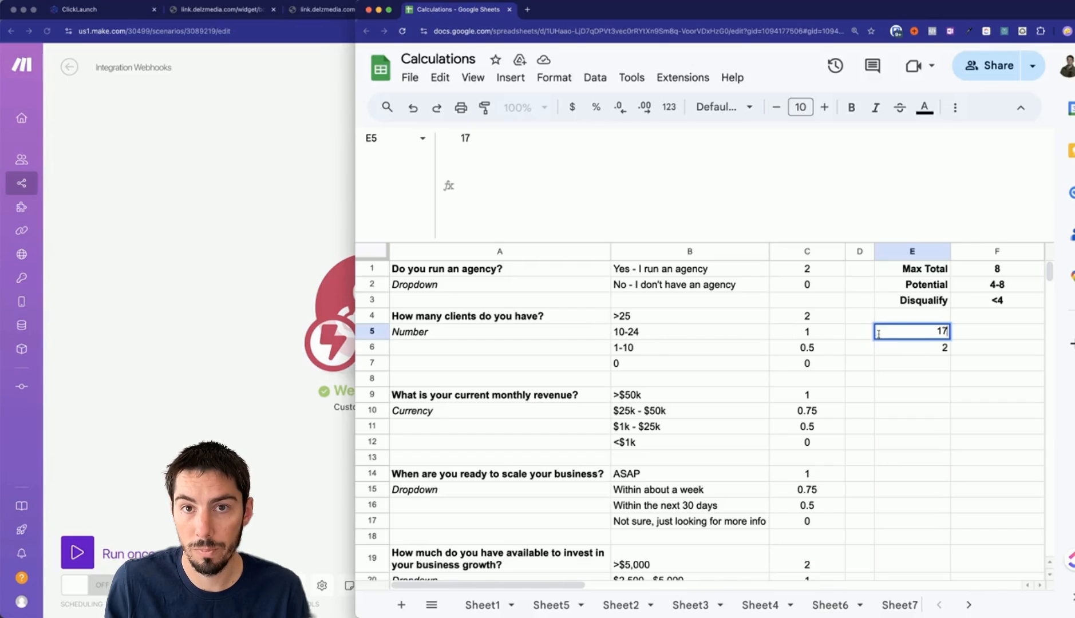
key(Return)
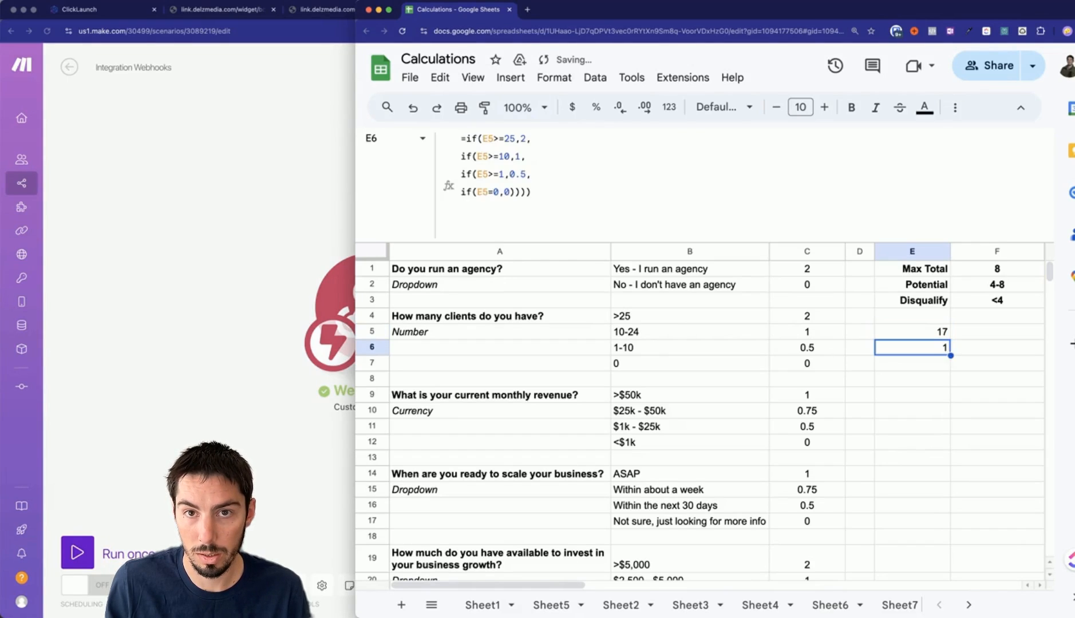
click(924, 334)
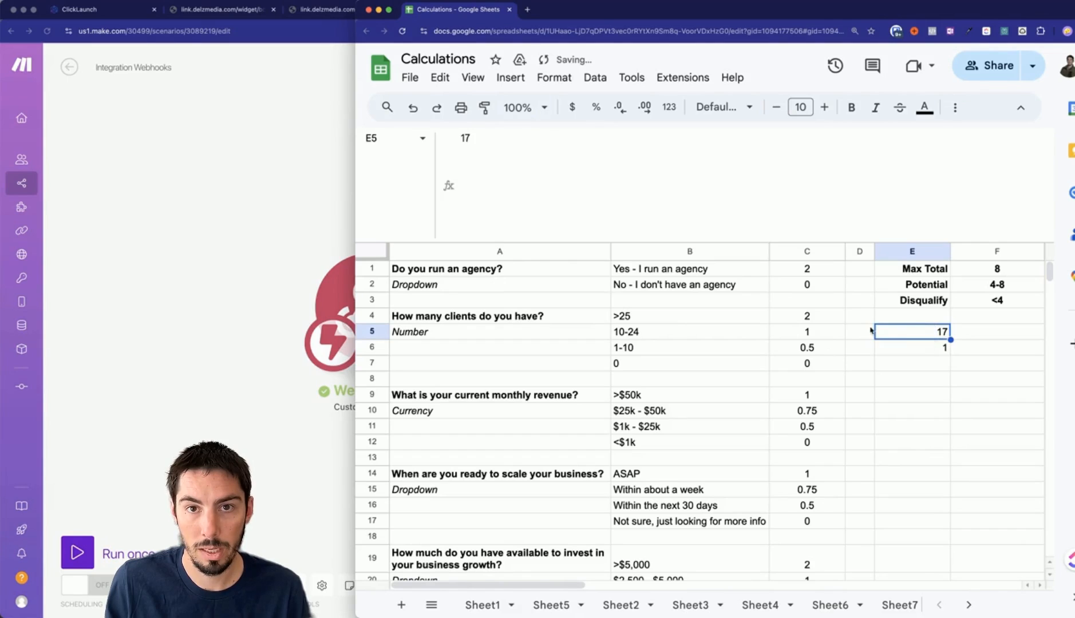
text(10)
key(Return)
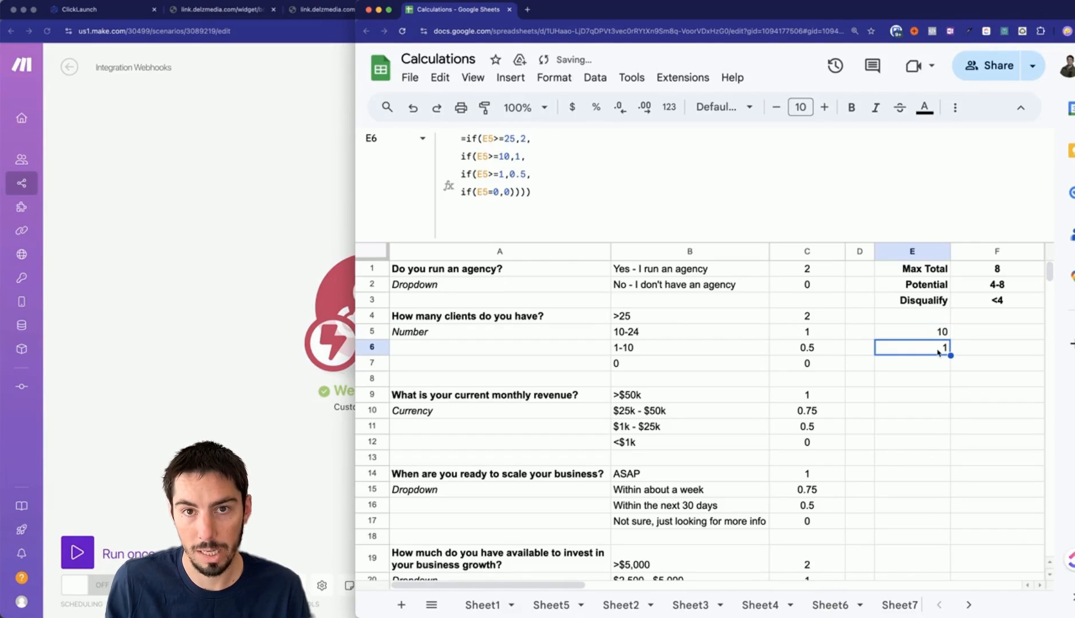
click(916, 336)
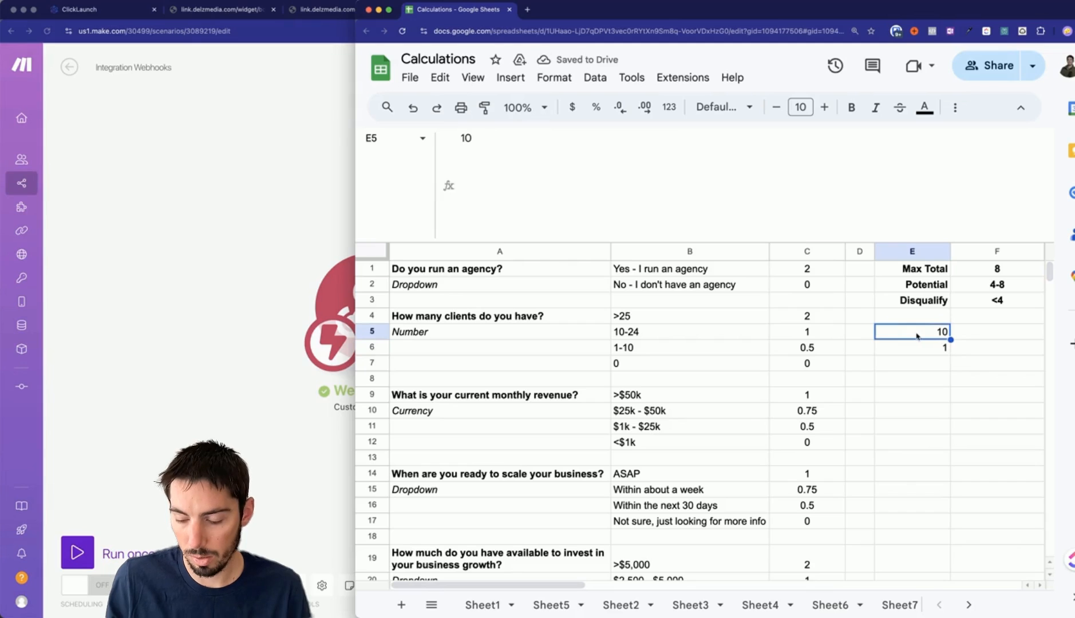
text(8)
key(Return)
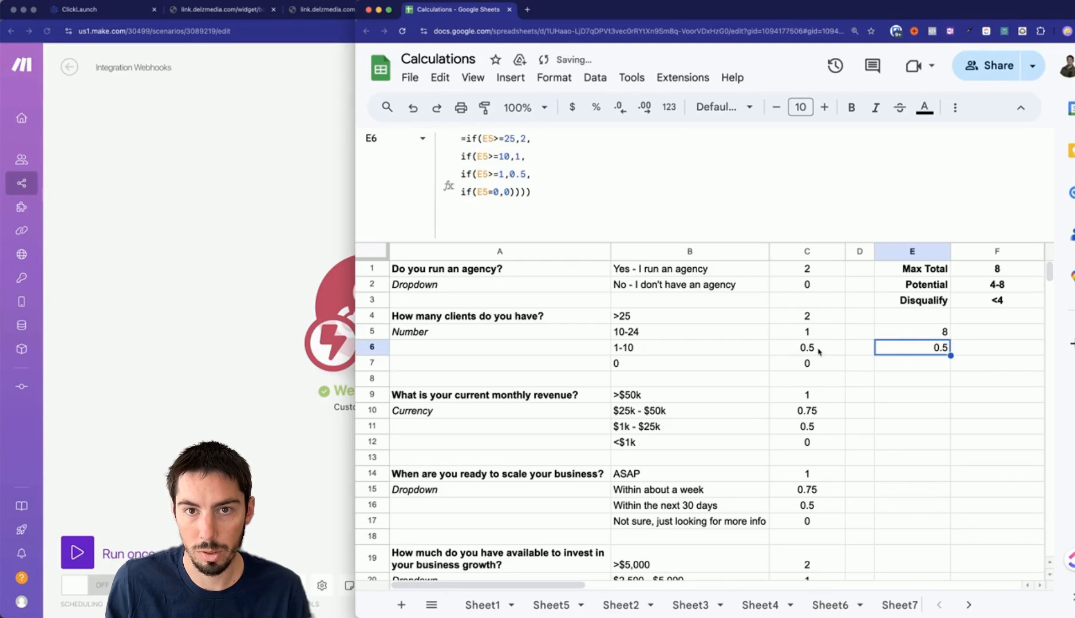
Test client counts of 1 and 0 in E5, check E6's result, and return to Make.
click(906, 336)
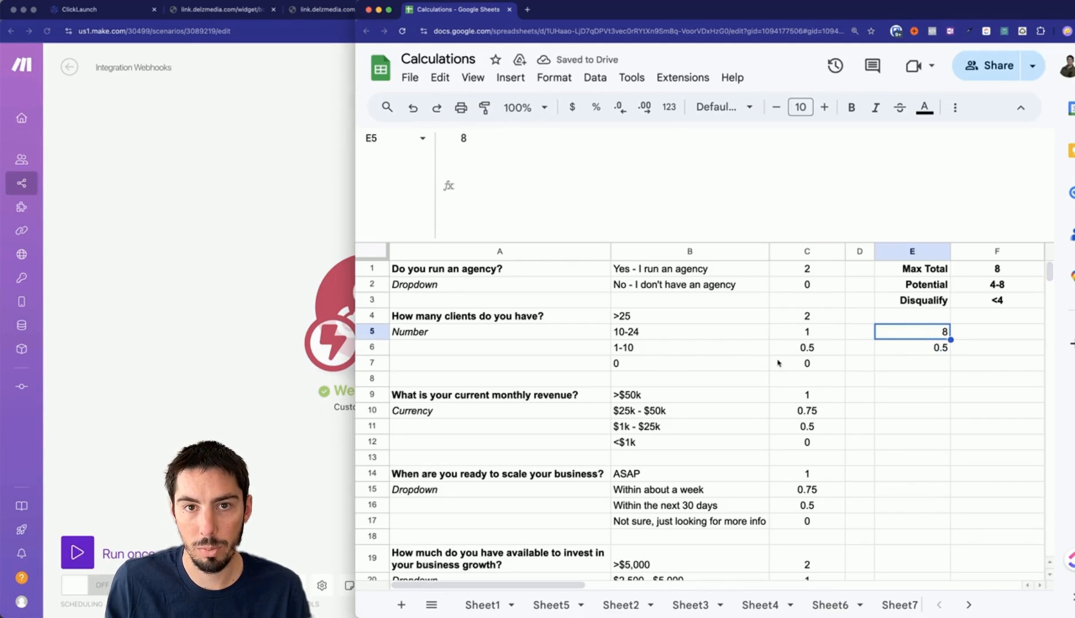
text(1)
key(Return)
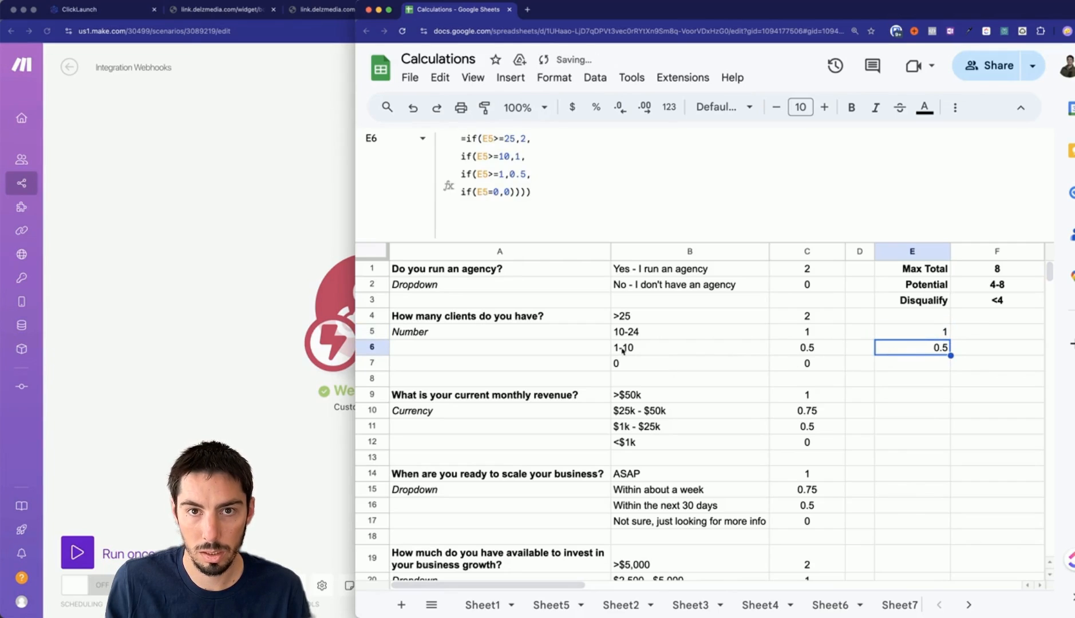
click(889, 339)
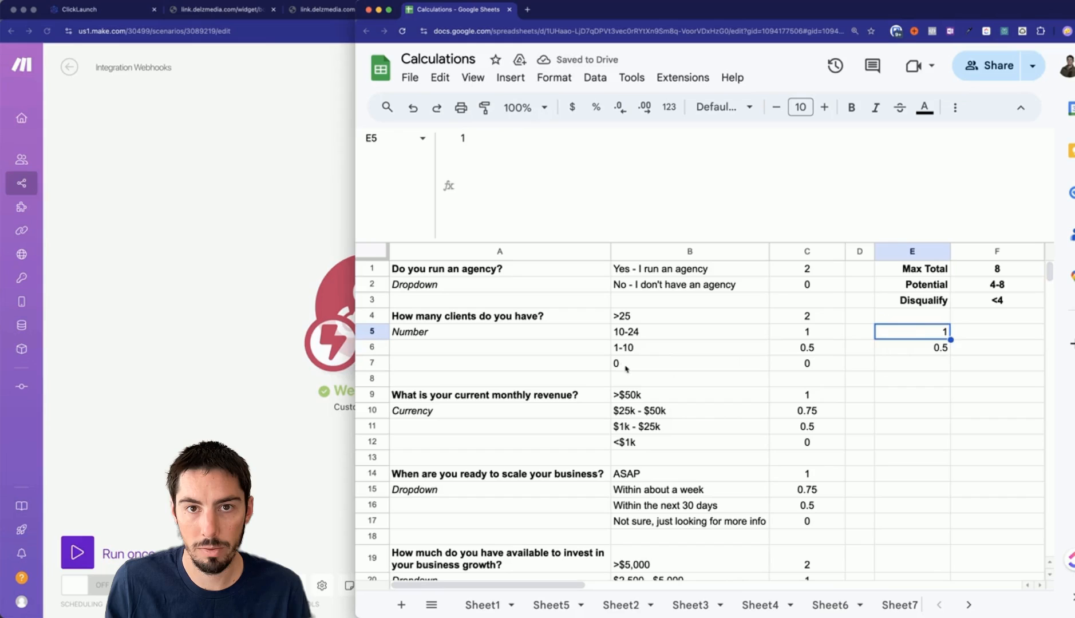
text(0)
key(Return)
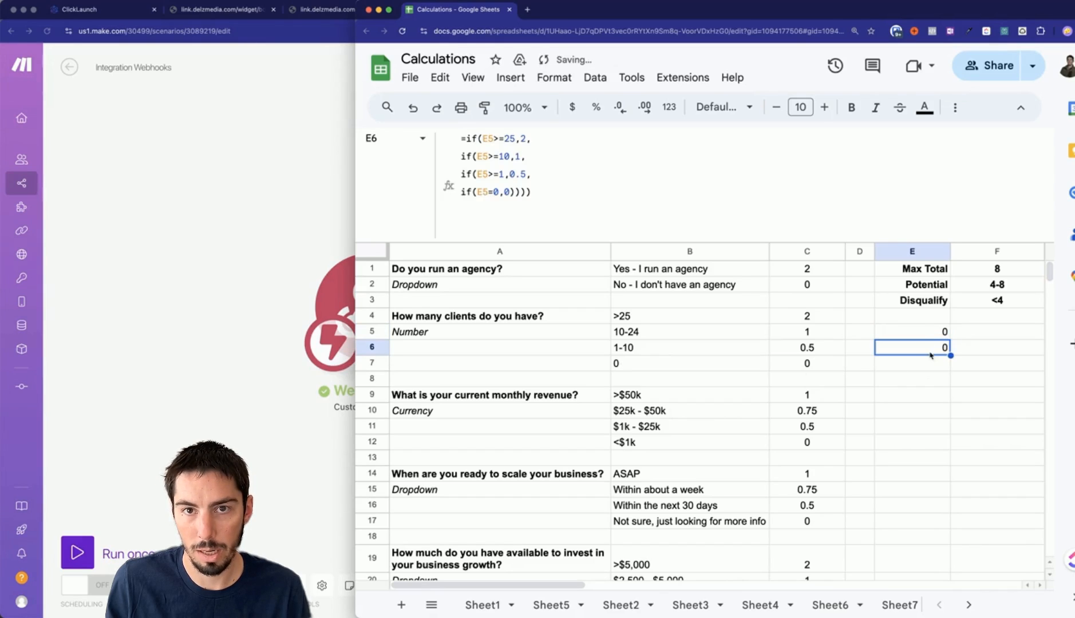
click(920, 336)
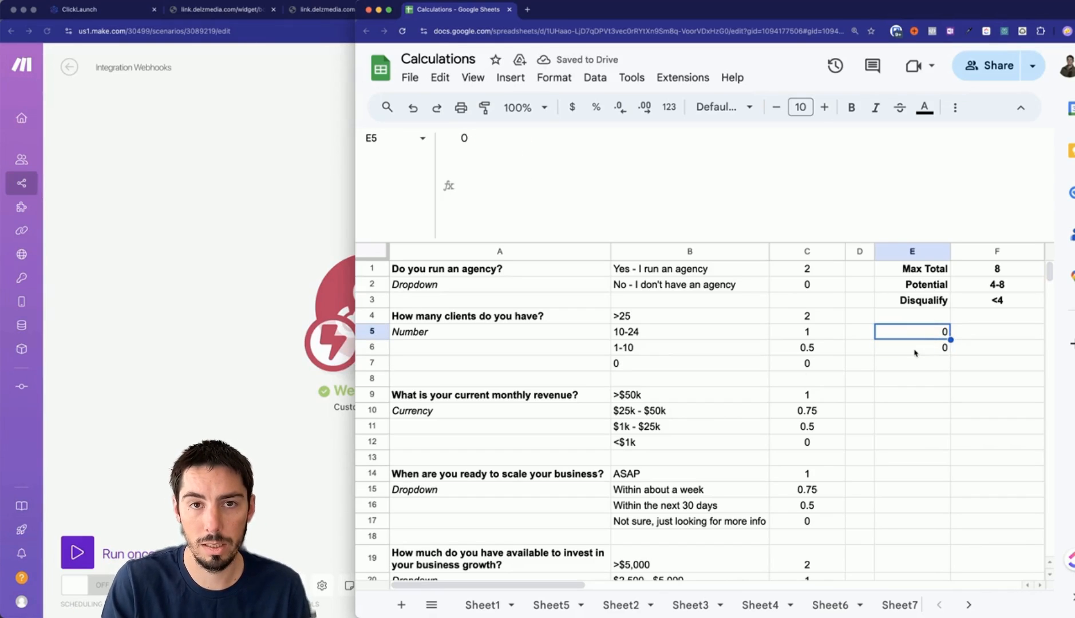
click(915, 351)
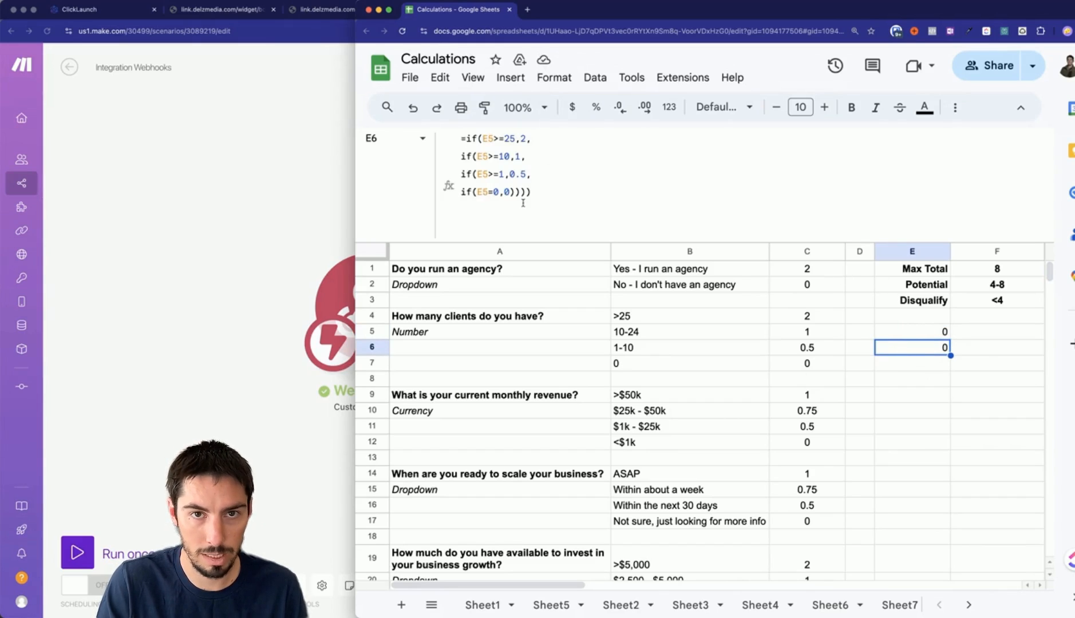
click(270, 409)
Make the second variable test whether the clients answer is >= 25, and place the spreadsheet beside Make.
text((()
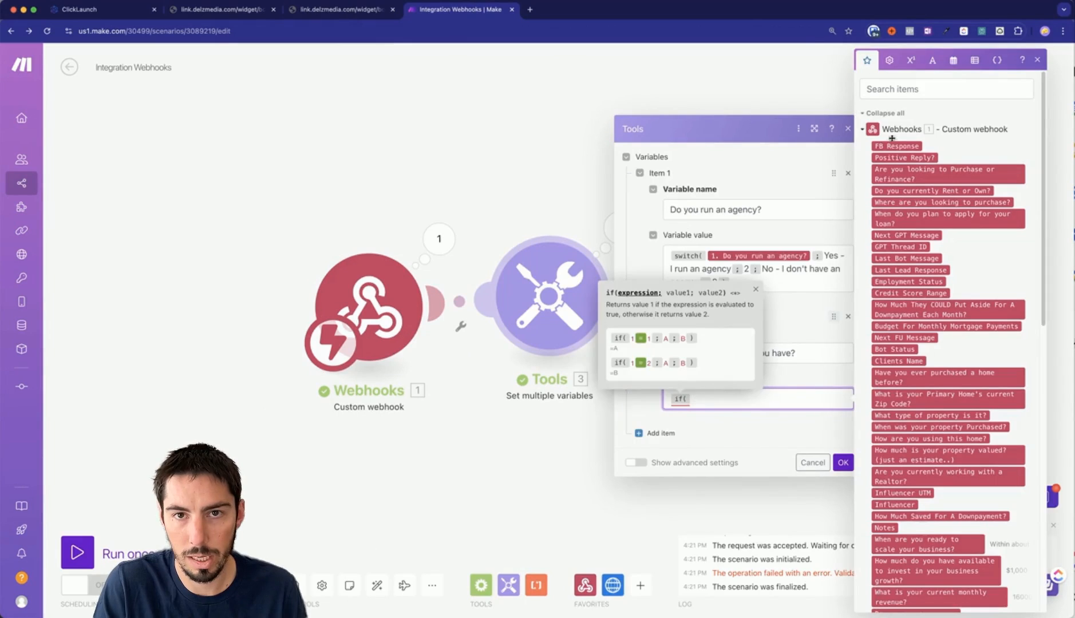
scroll(894, 351, down, 5)
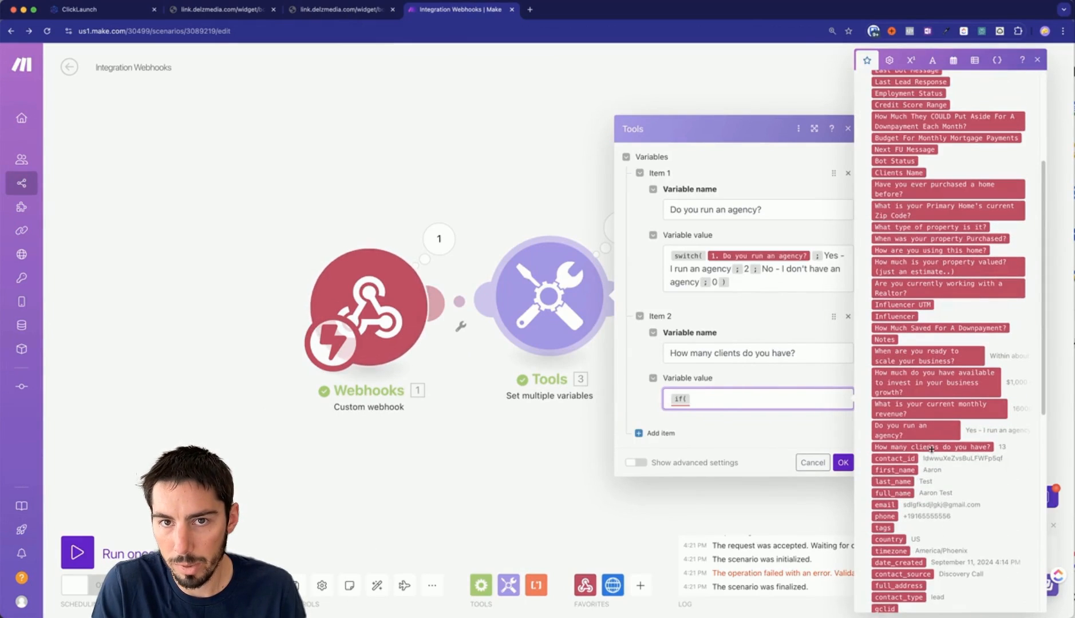
click(932, 447)
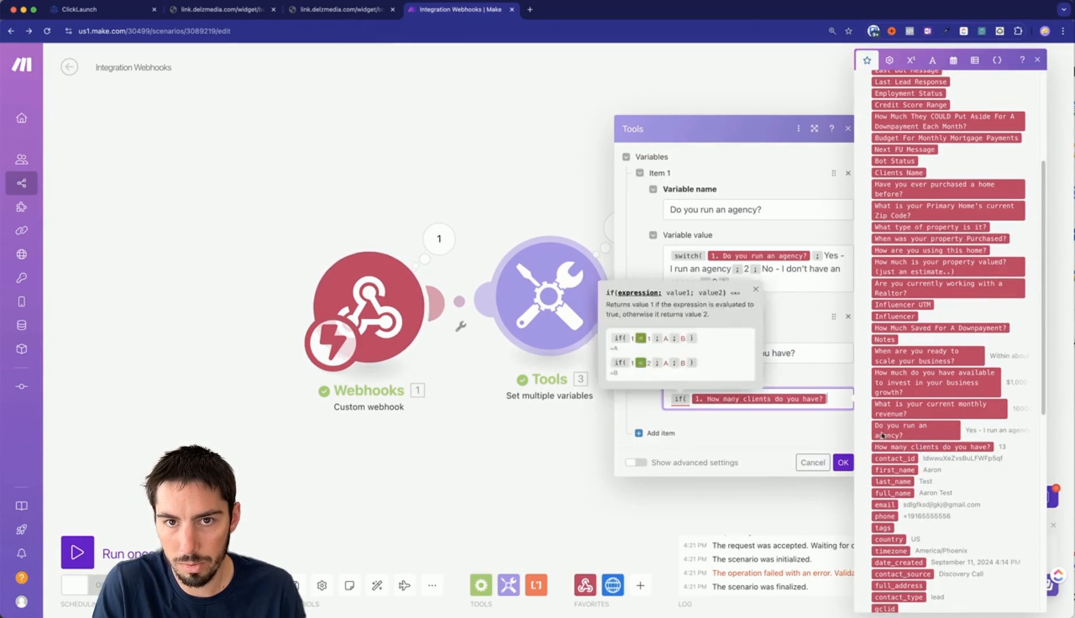
click(911, 60)
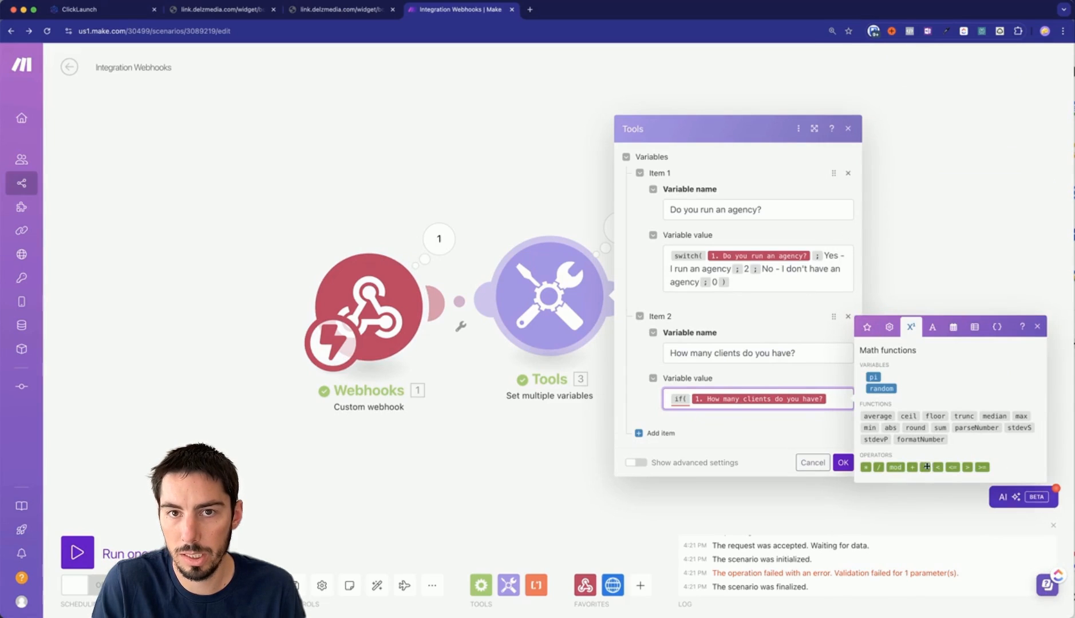
click(984, 468)
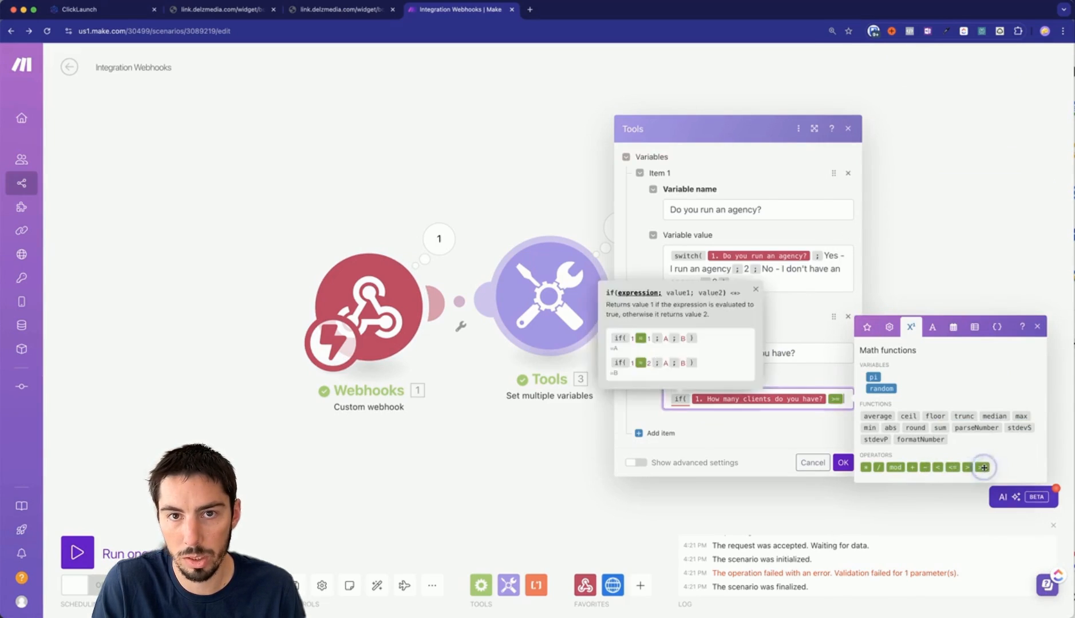
text(25 )
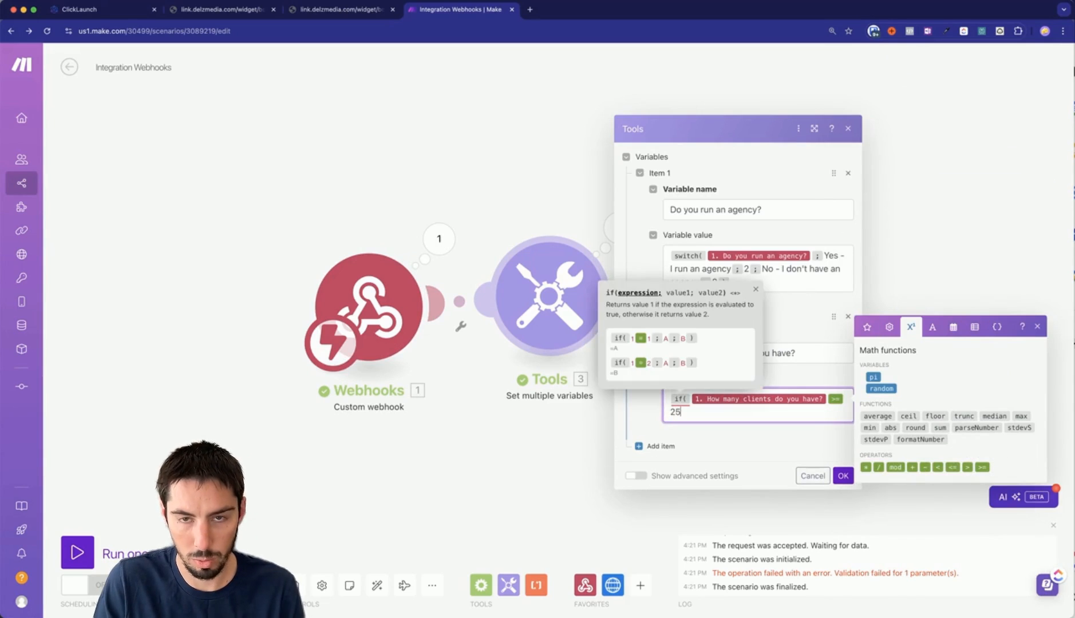
text(;)
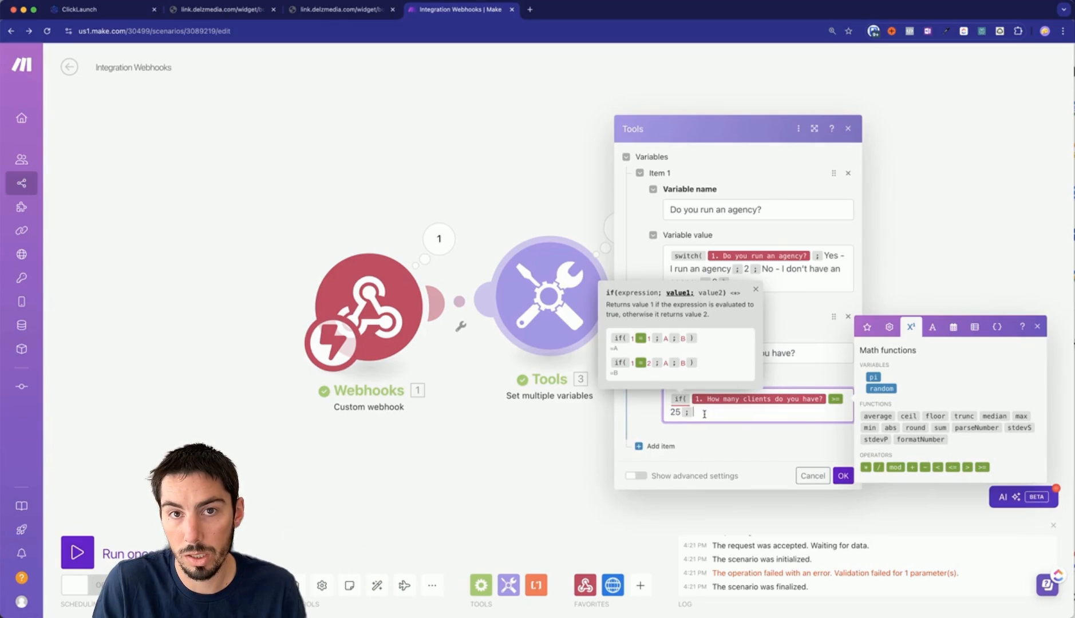
drag(1073, 367, 778, 362)
click(881, 372)
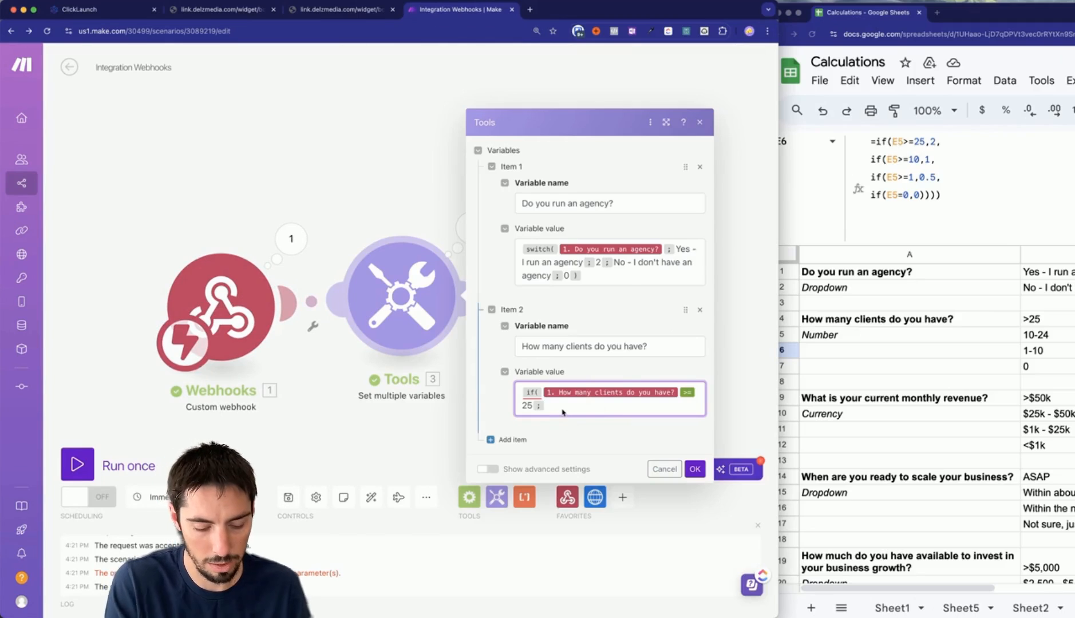
Score 2 for 25+ clients and begin a nested if( on a new line.
text(2;)
key(Return)
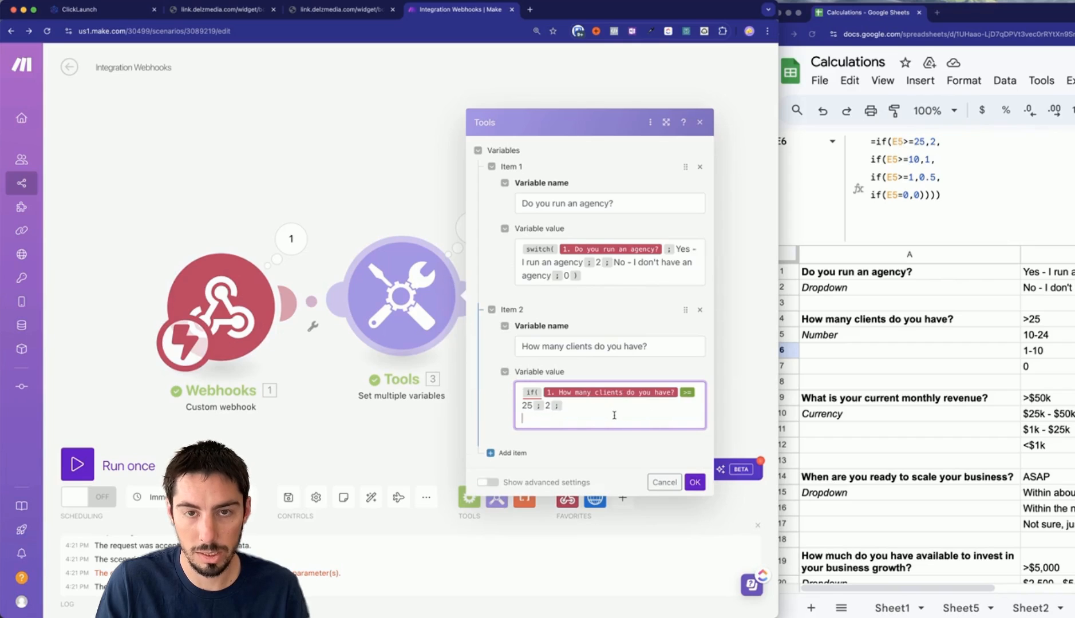
text(if)
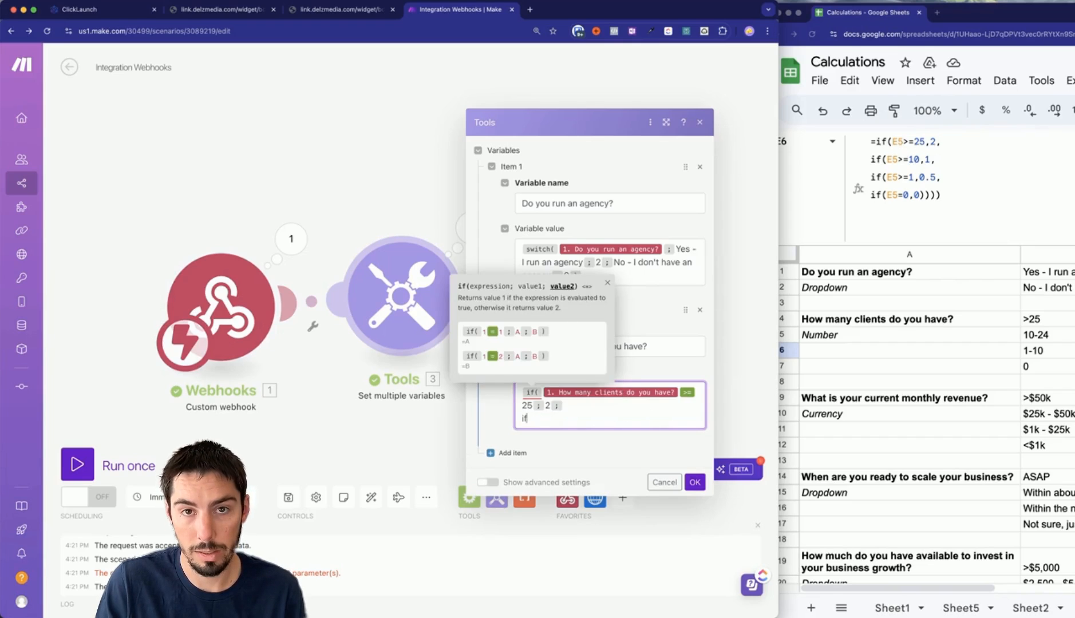
text(()
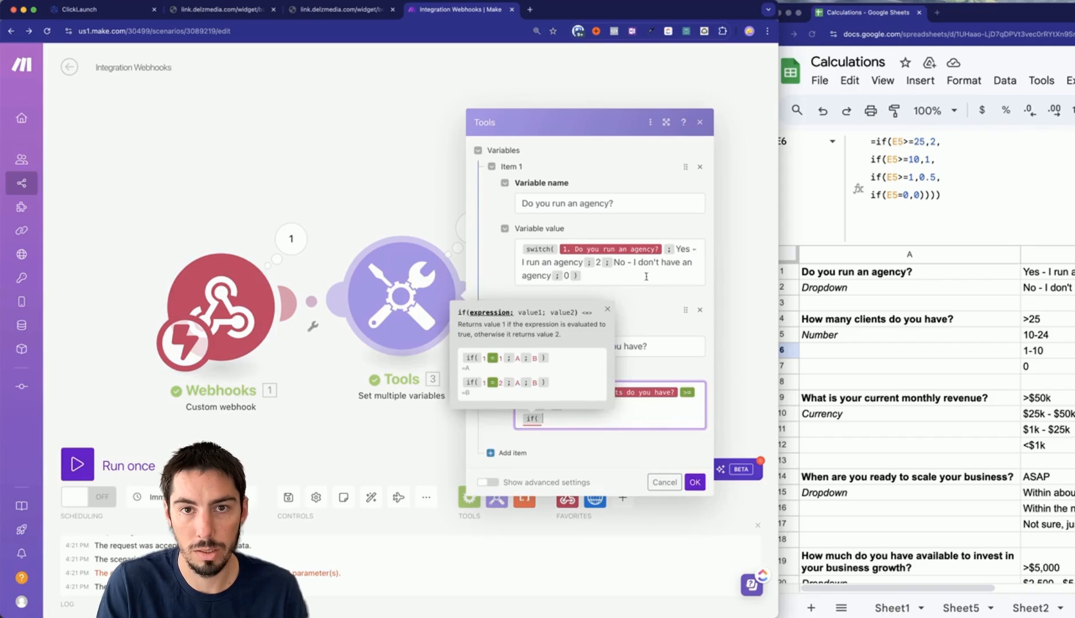
click(549, 415)
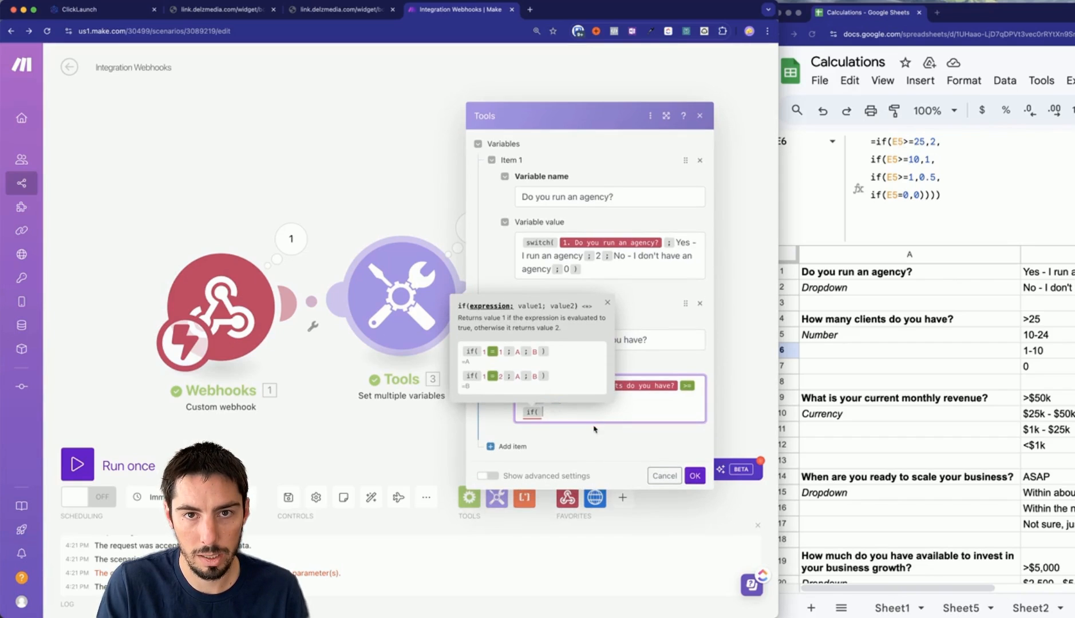
click(595, 431)
click(555, 406)
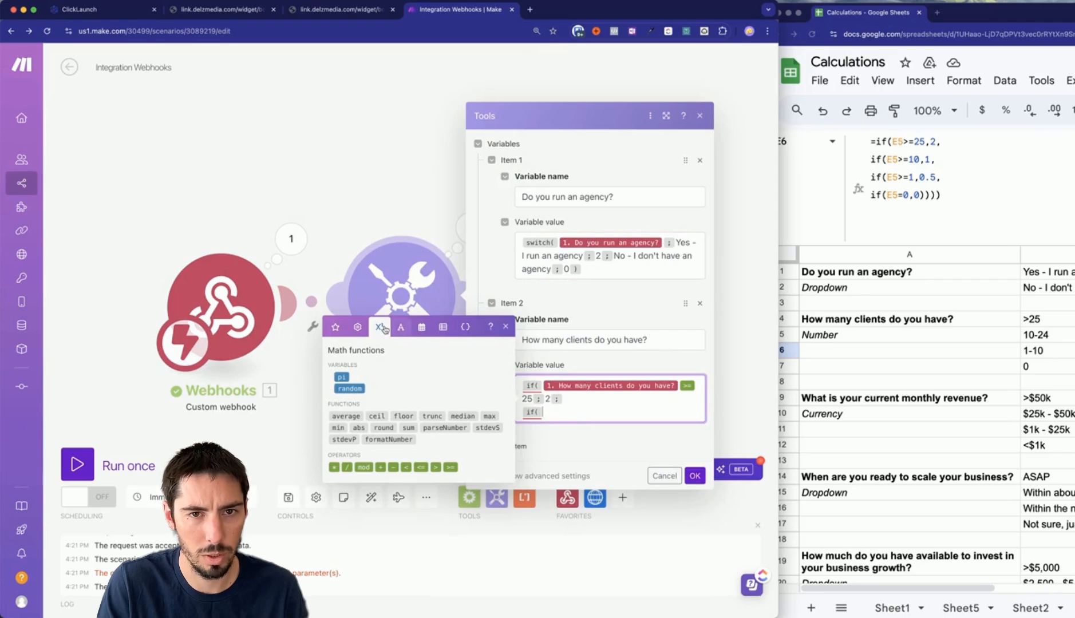
Make the nested if test the clients answer against 10, scoring 1.
click(337, 327)
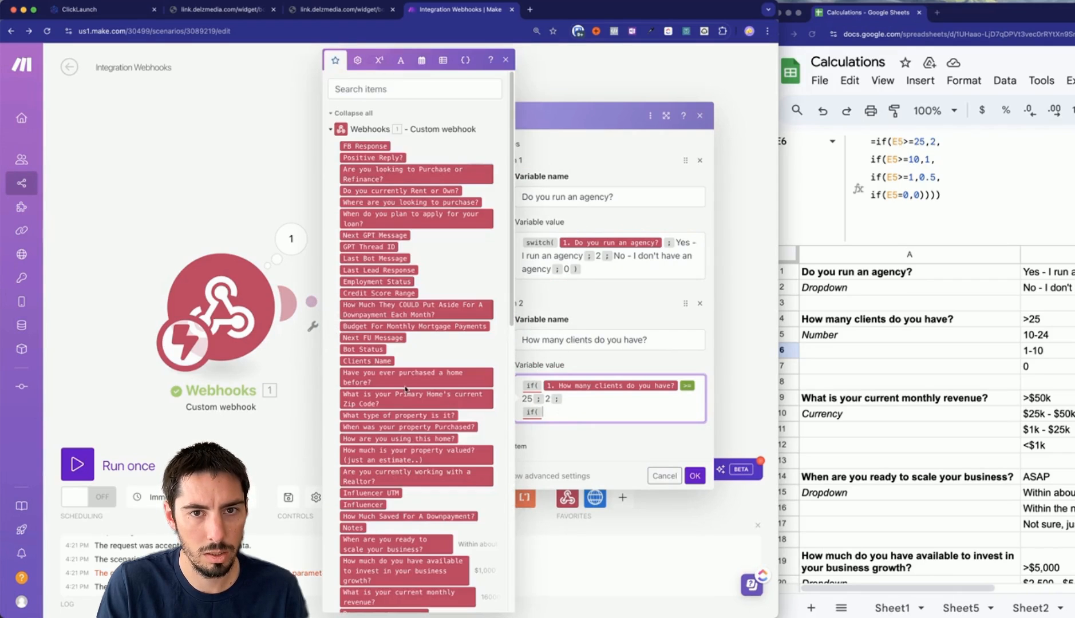
scroll(411, 438, down, 5)
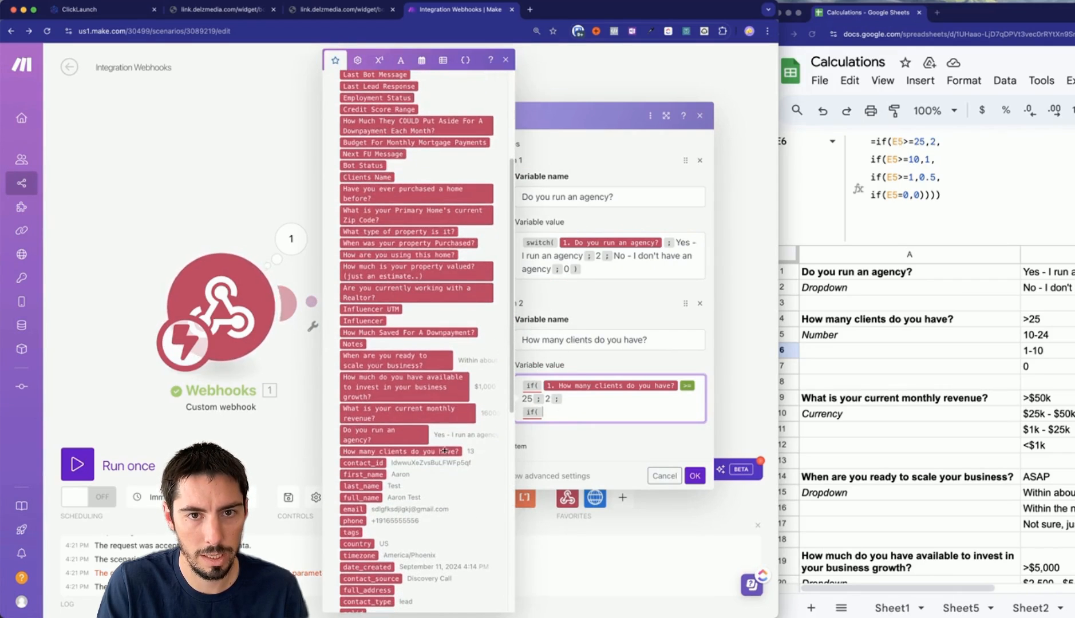
click(396, 452)
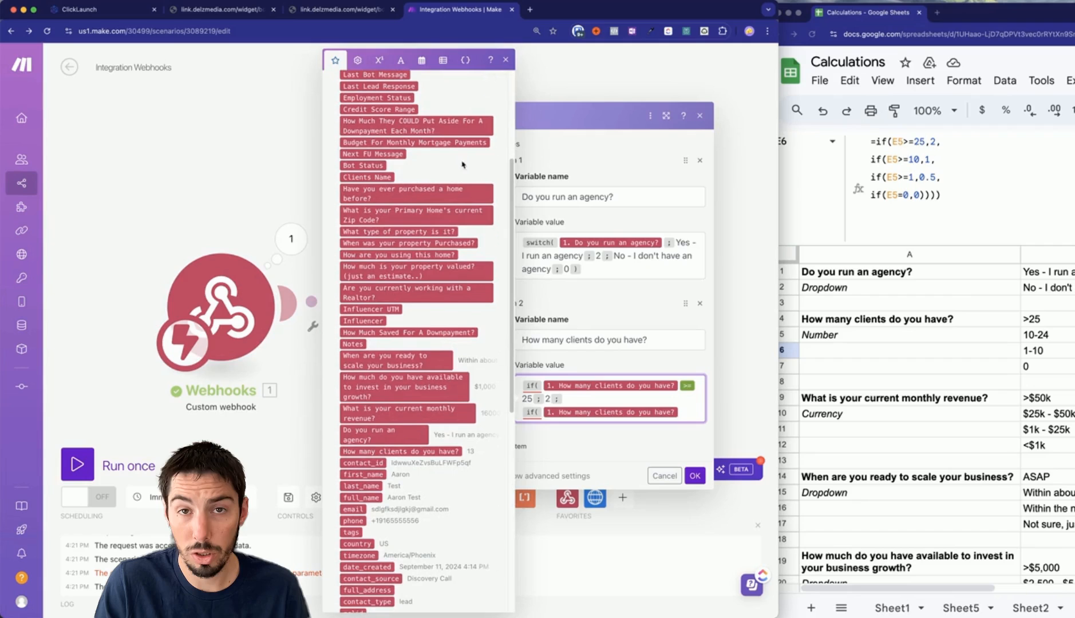
click(379, 59)
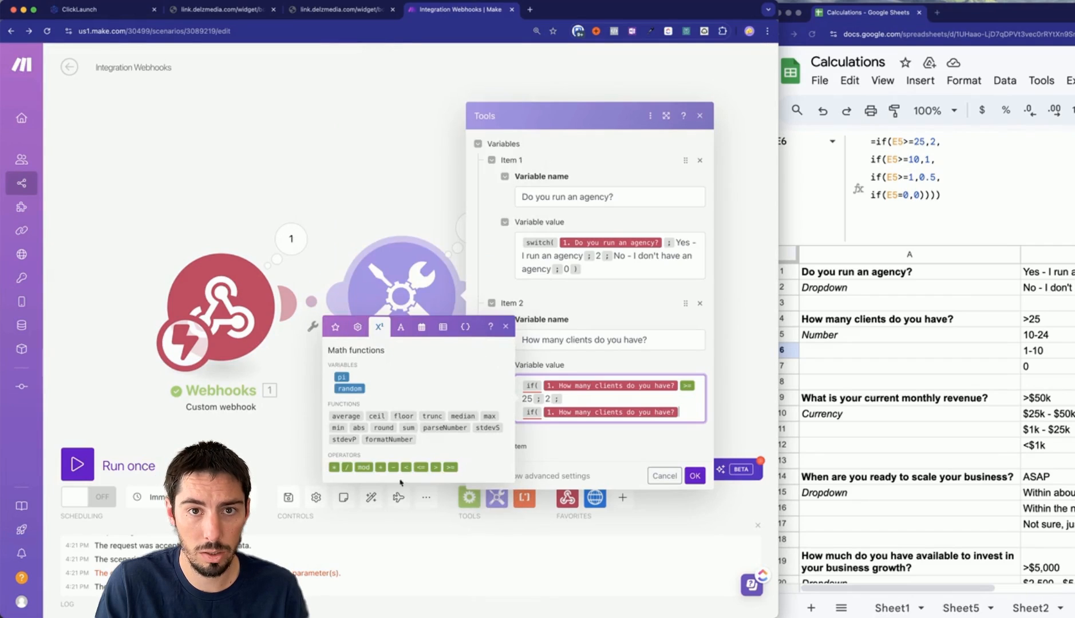
click(688, 414)
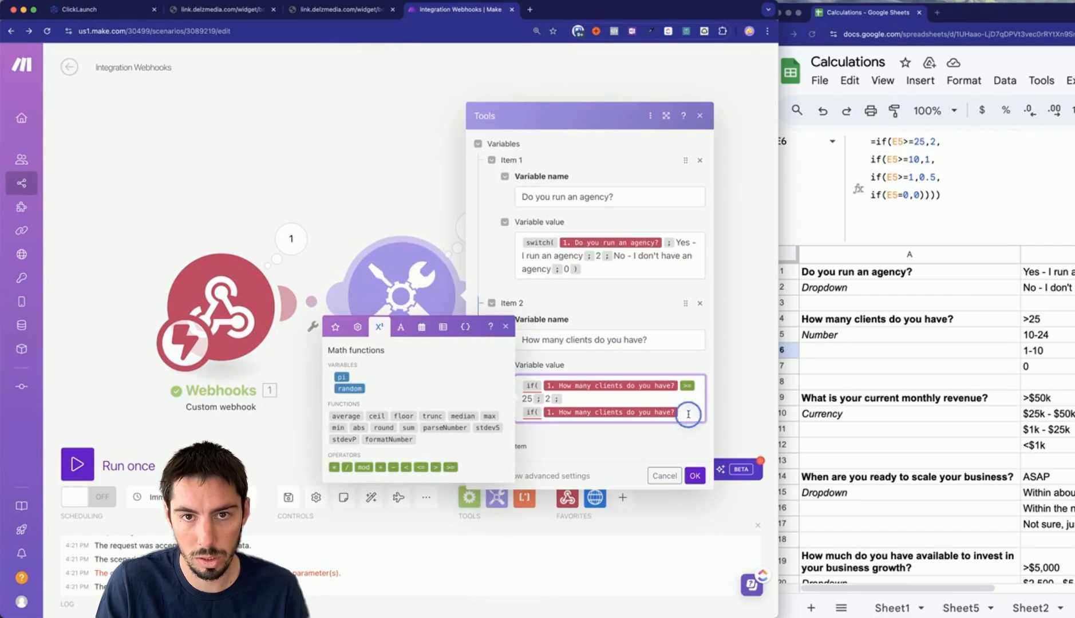
text({)
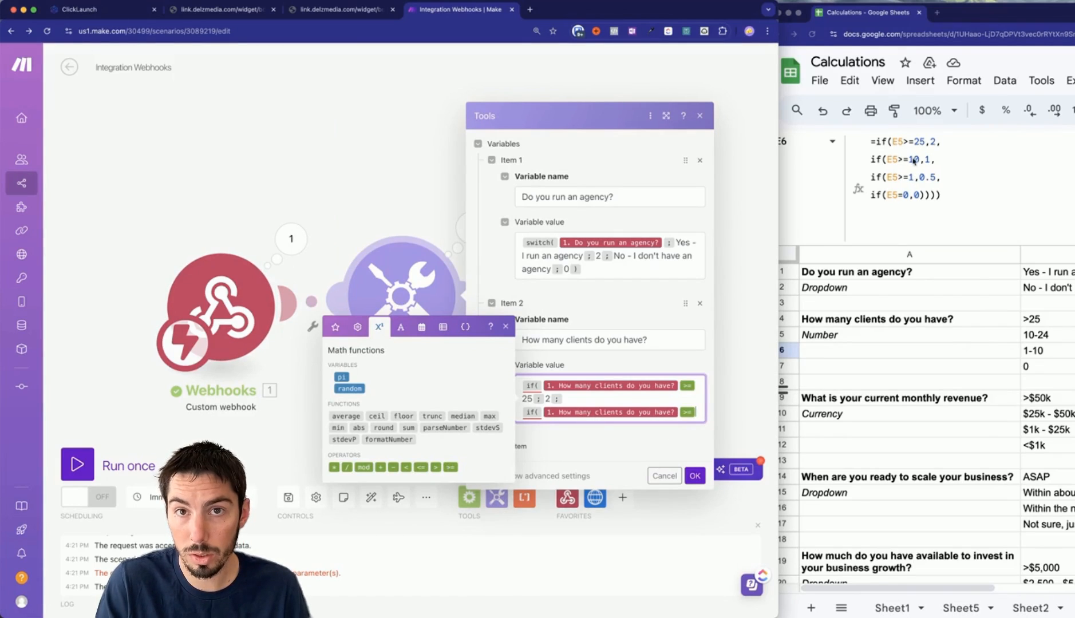
text(10 ; )
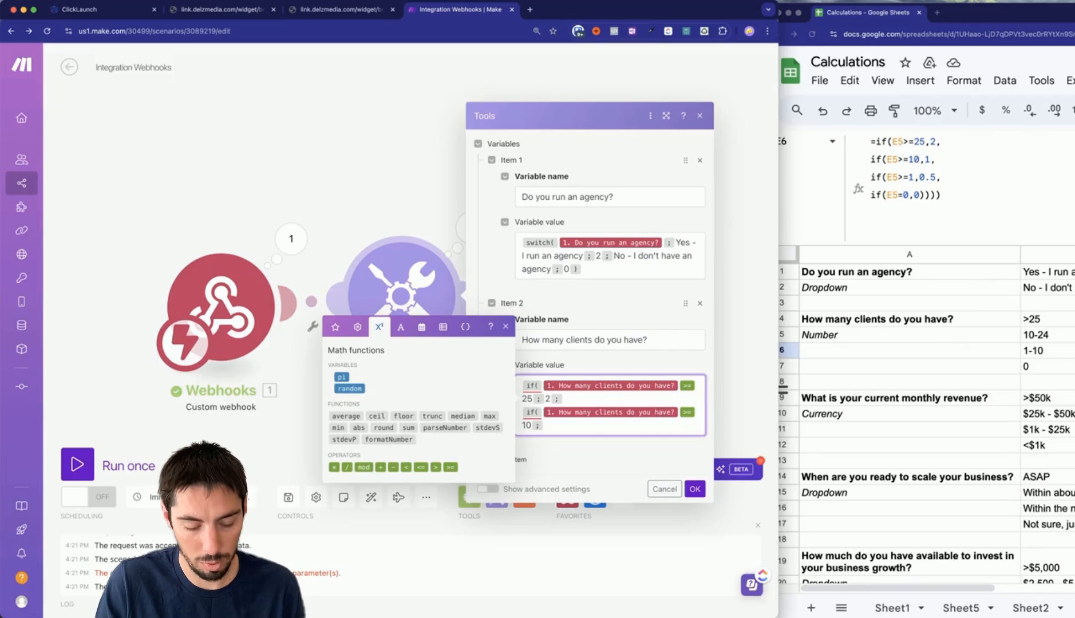
text(1 ;)
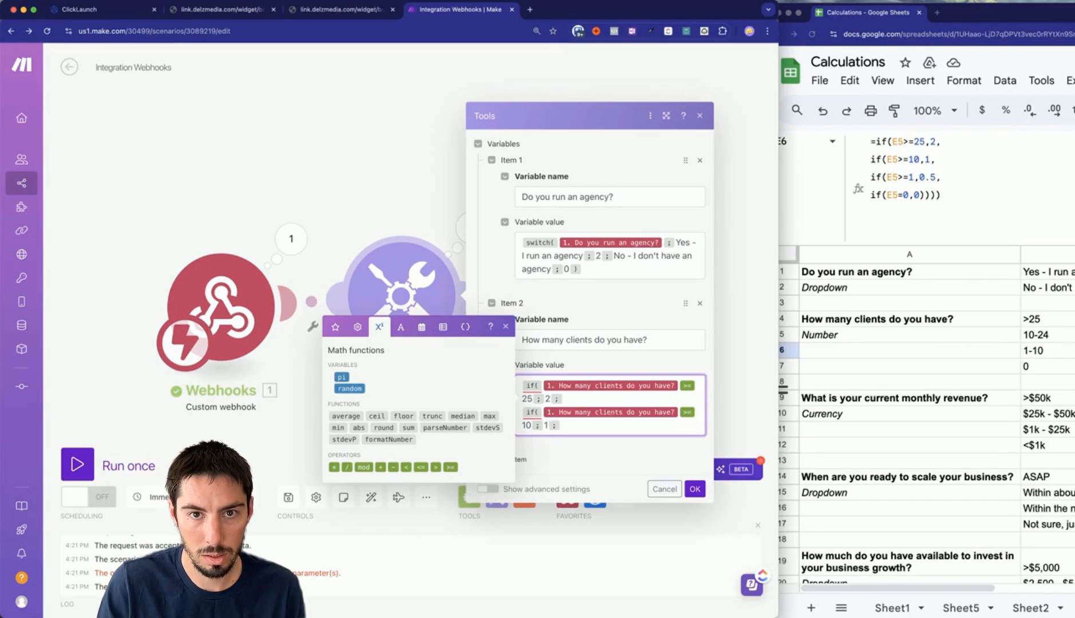
Add a third if( scoring .5 when the clients answer is >= 1.
key(Return)
text(if()
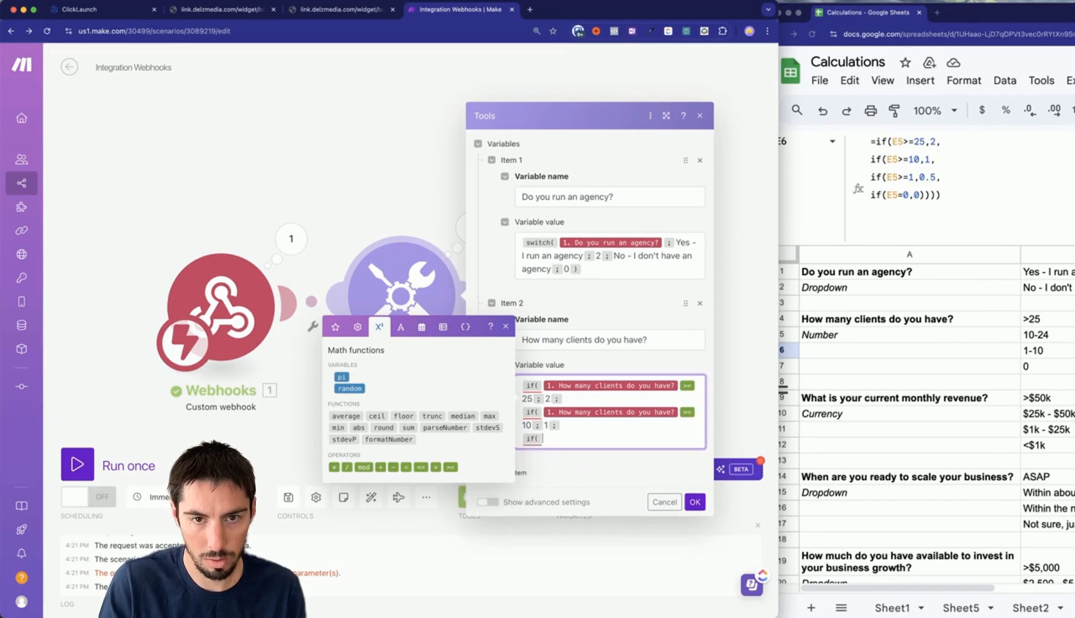
click(335, 326)
scroll(419, 520, down, 5)
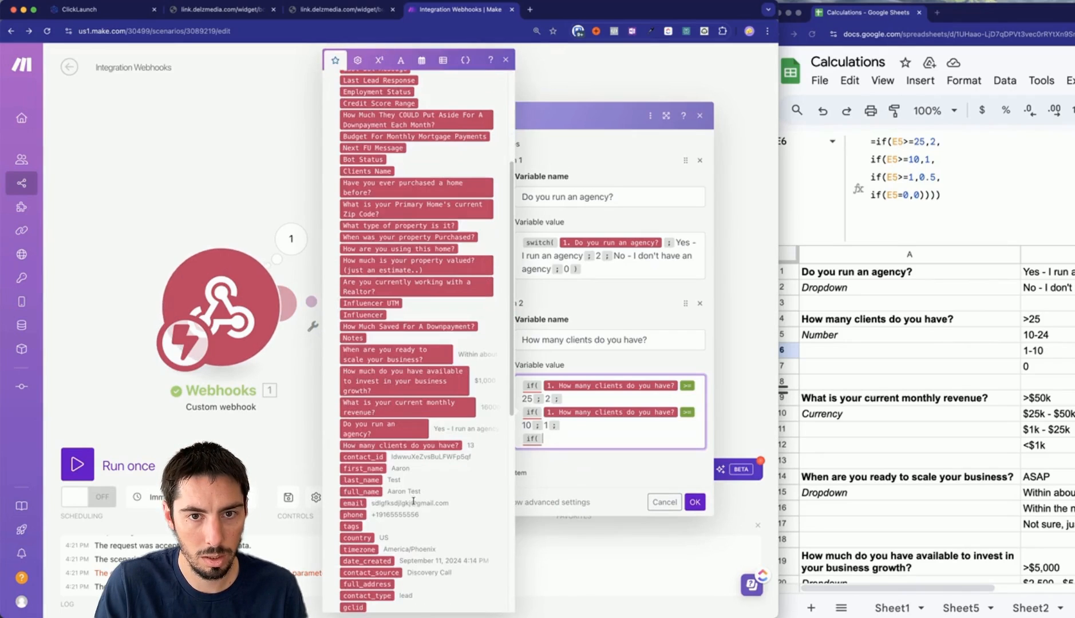
click(400, 445)
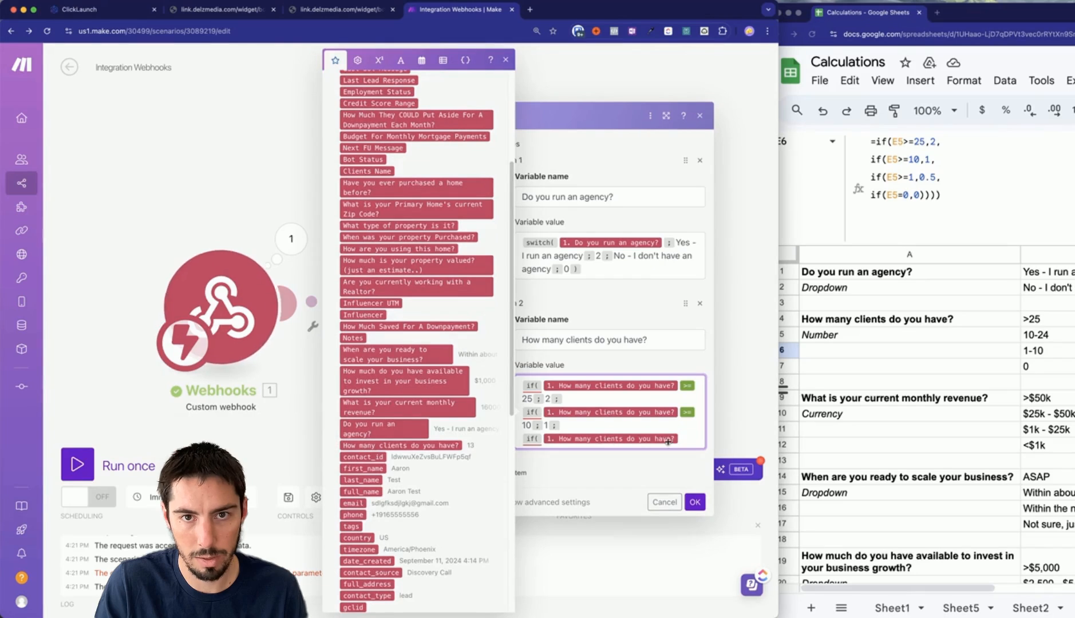
text(>=)
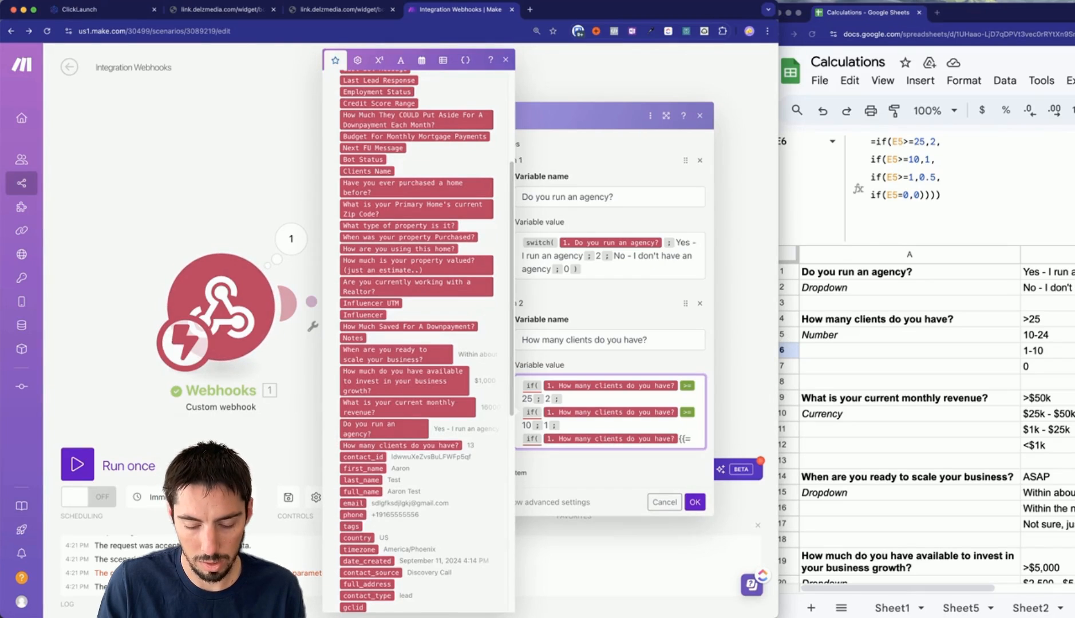
text(1;)
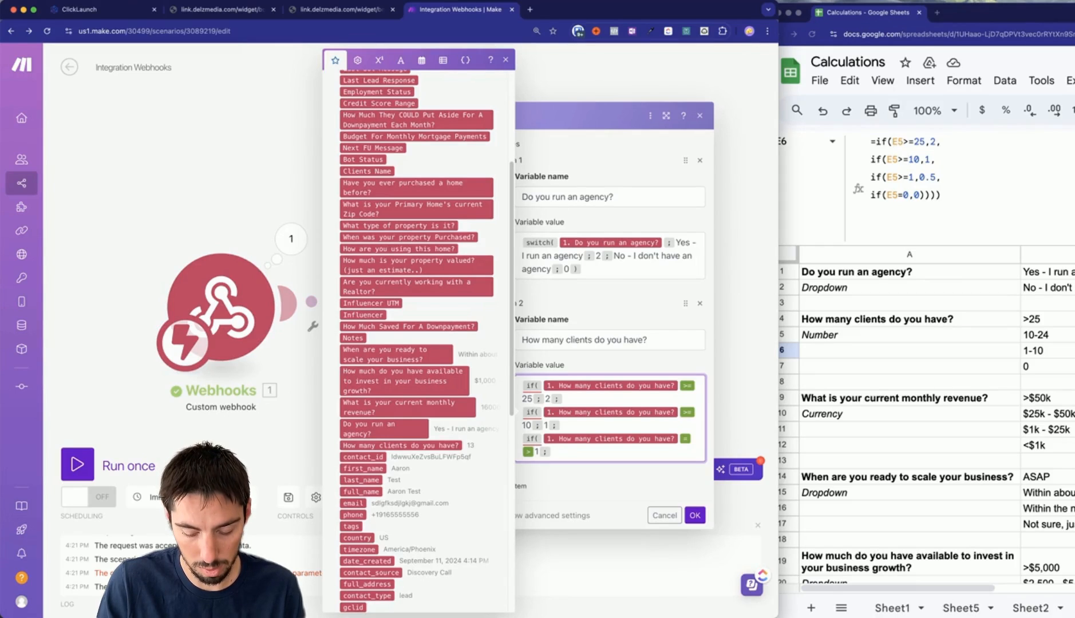
text(.5;)
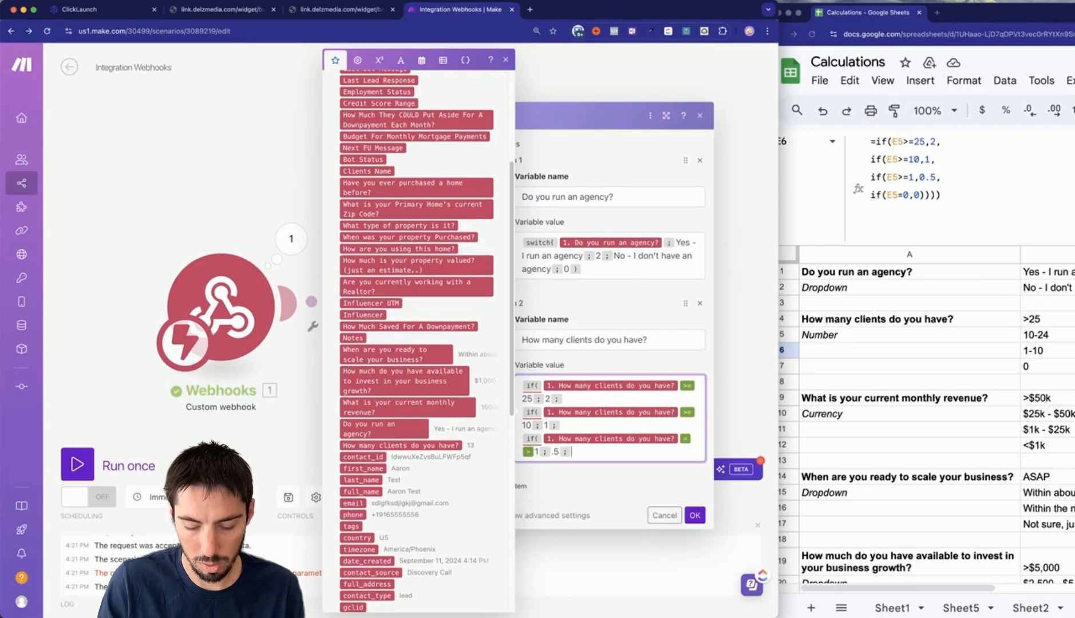
Add a final if( scoring 0 for zero clients, close all parentheses, and save.
key(Return)
text(if()
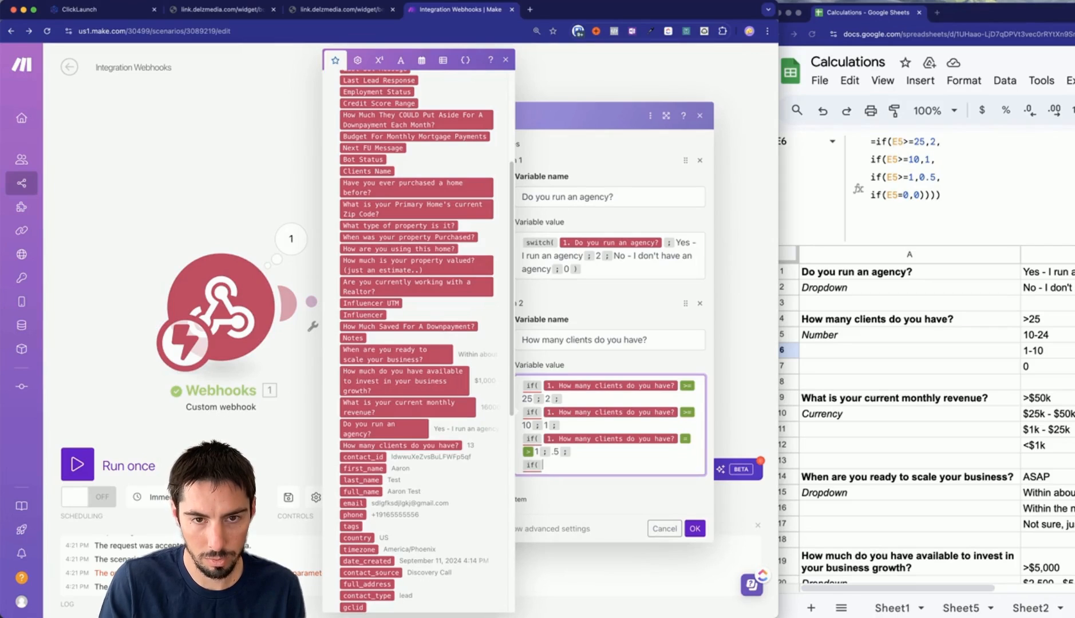
click(441, 445)
text(=0)
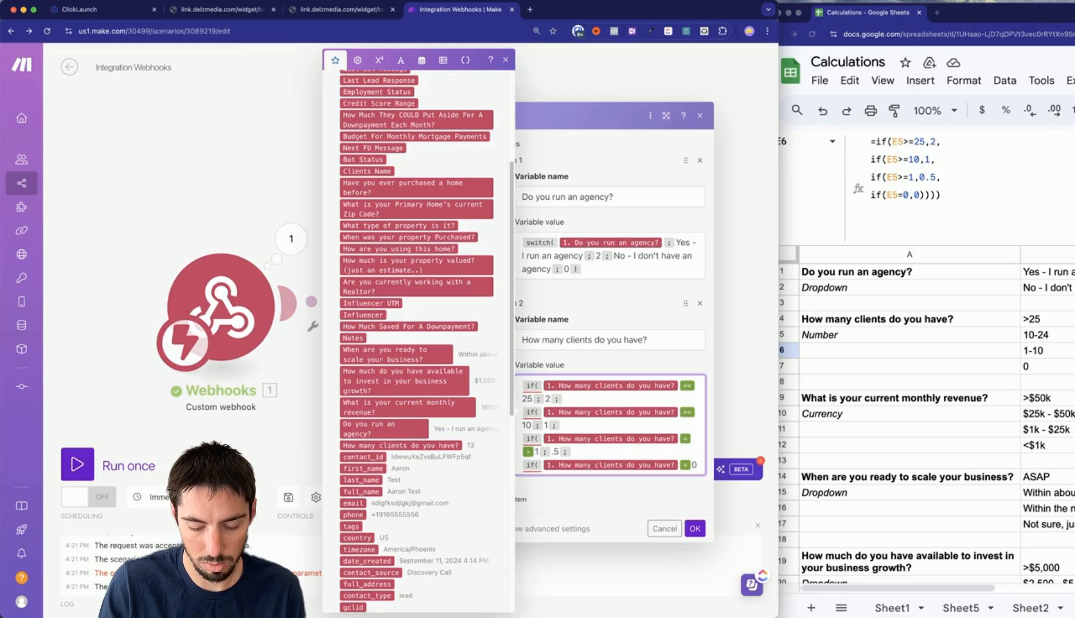
text(;)
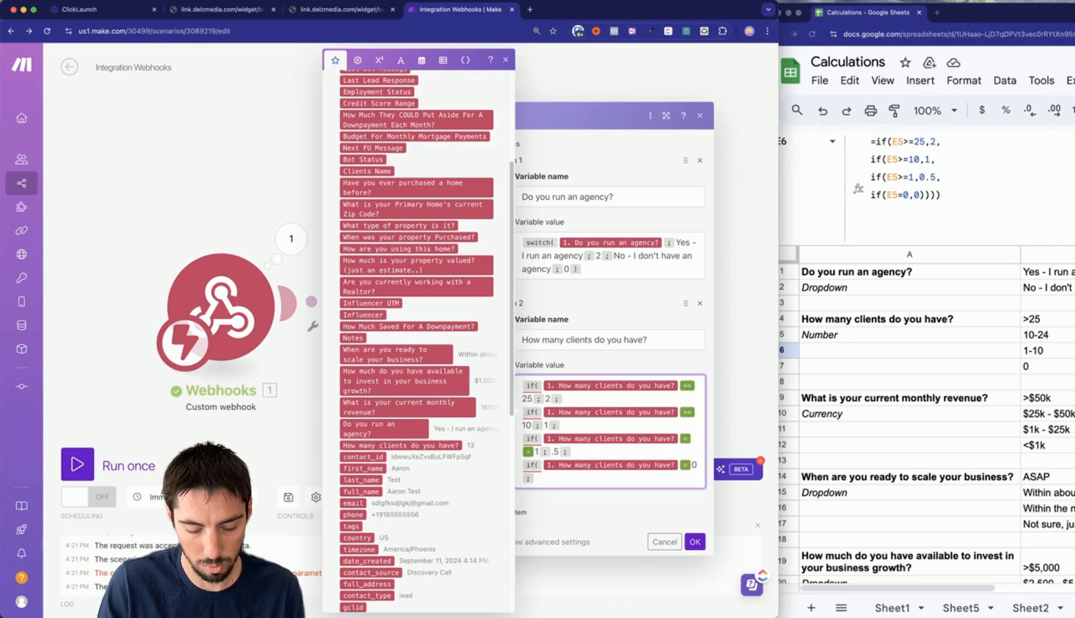
text(0)))
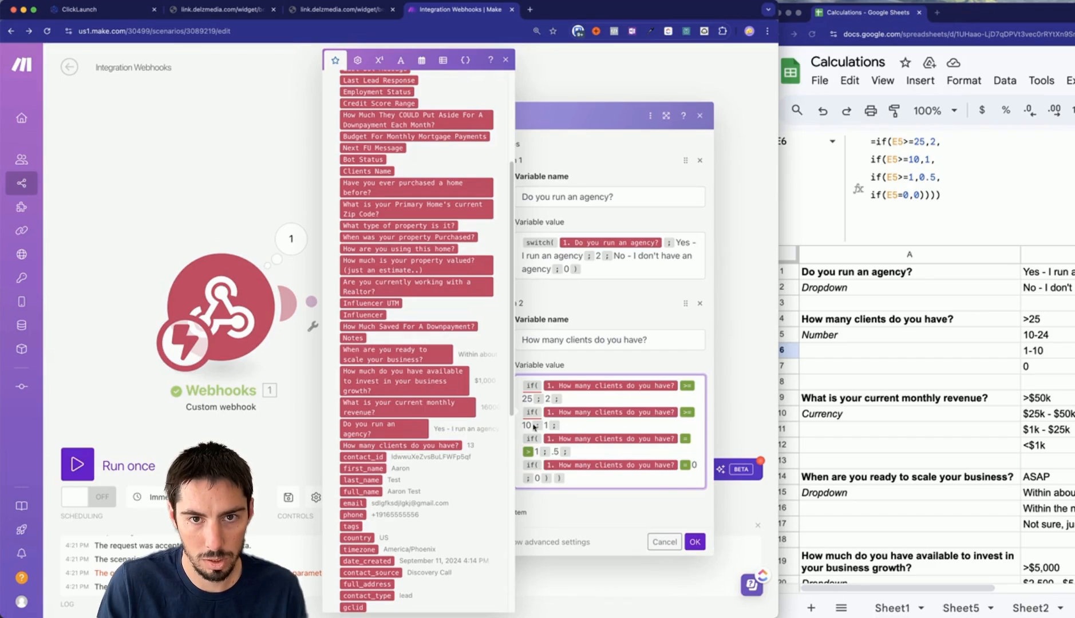
text())
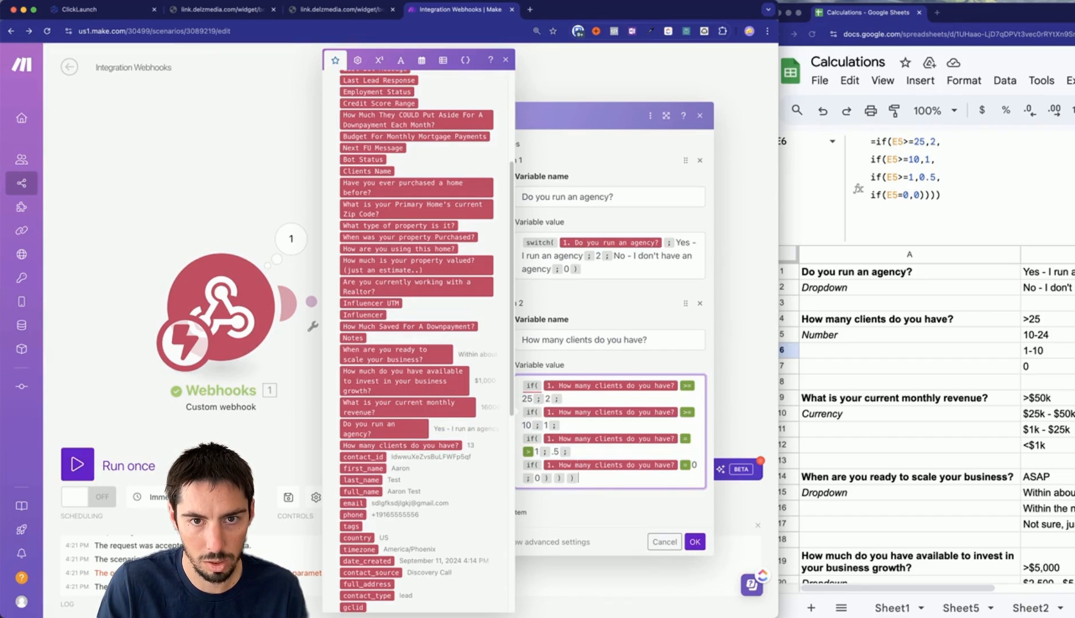
text())
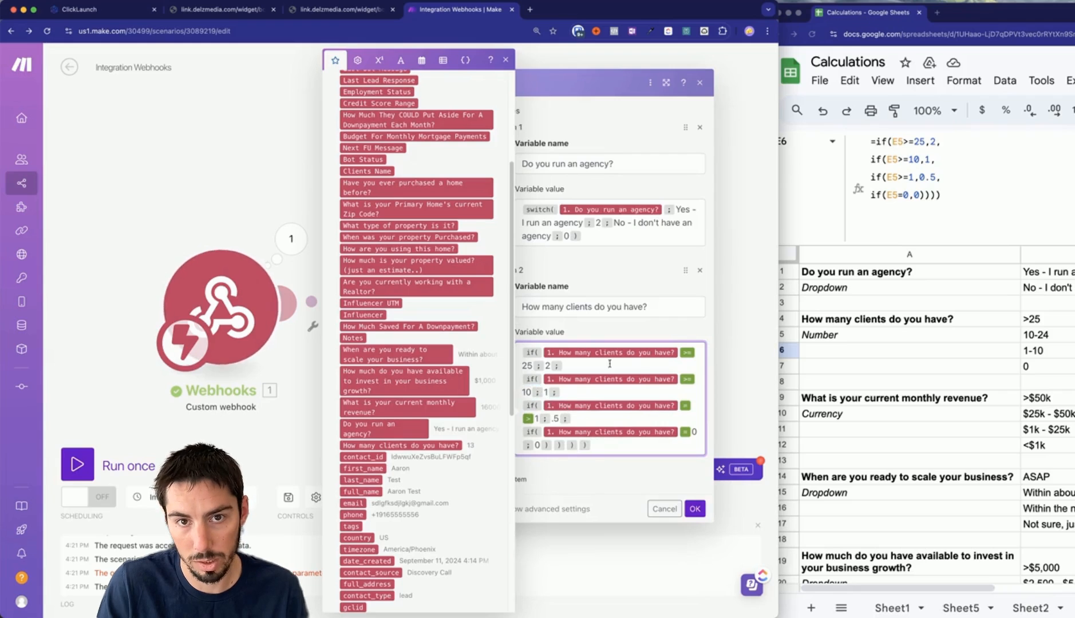
click(695, 509)
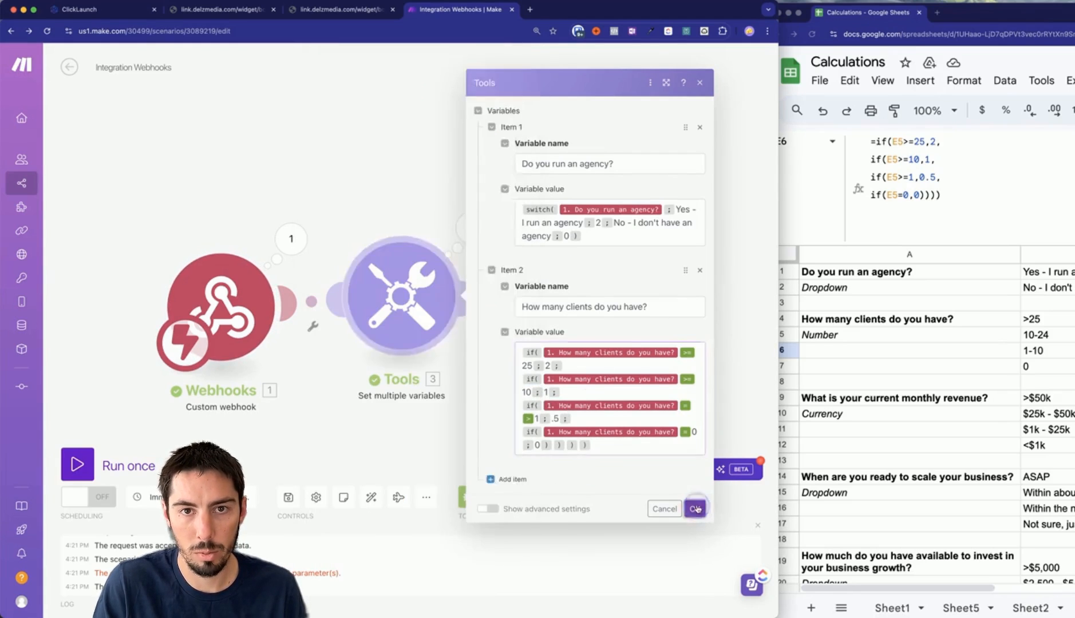
Run the scenario on existing data, inspect the Tools output, and reopen its variable settings.
click(141, 461)
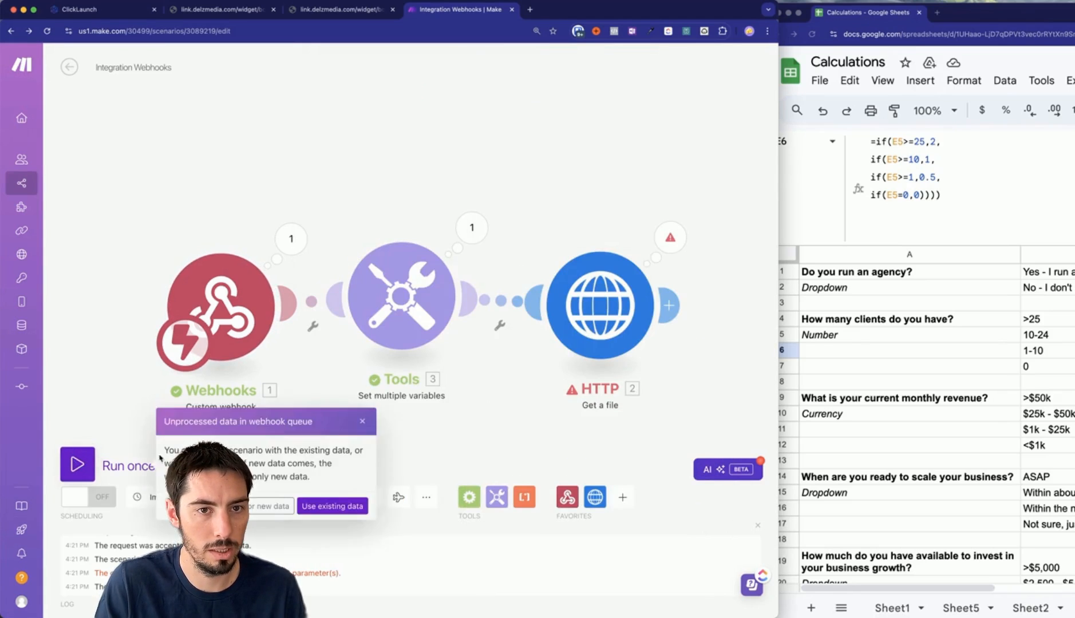
click(355, 506)
click(472, 228)
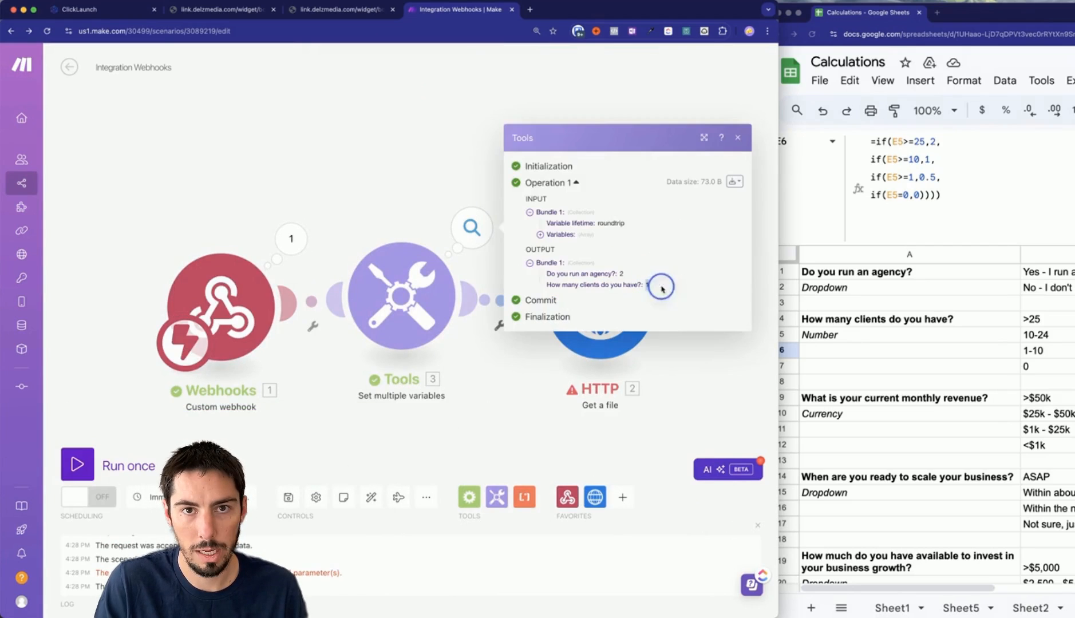
click(507, 417)
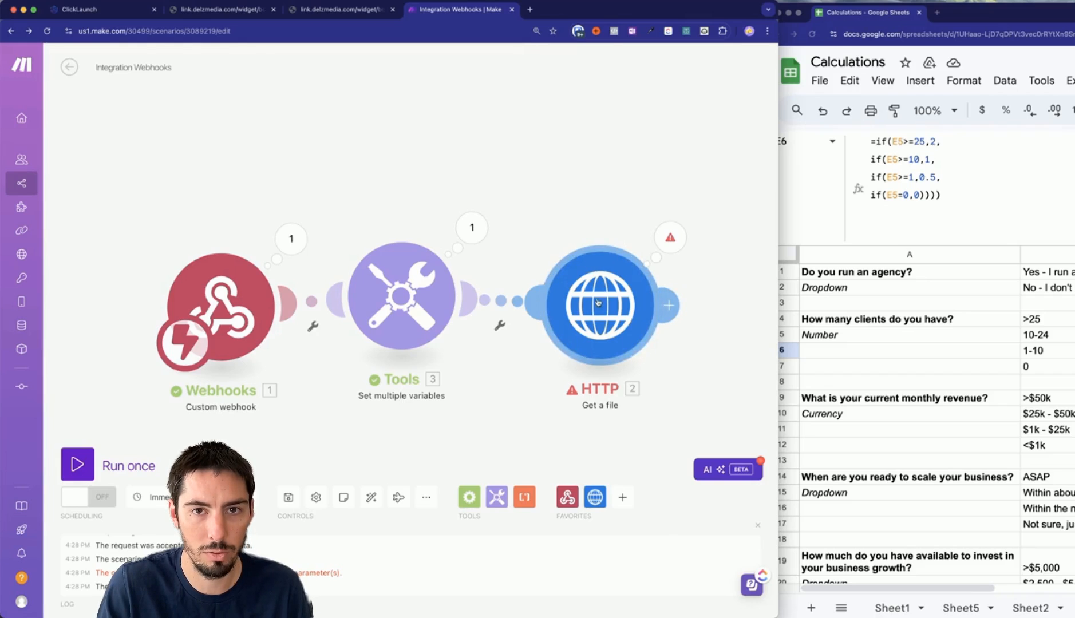
click(472, 228)
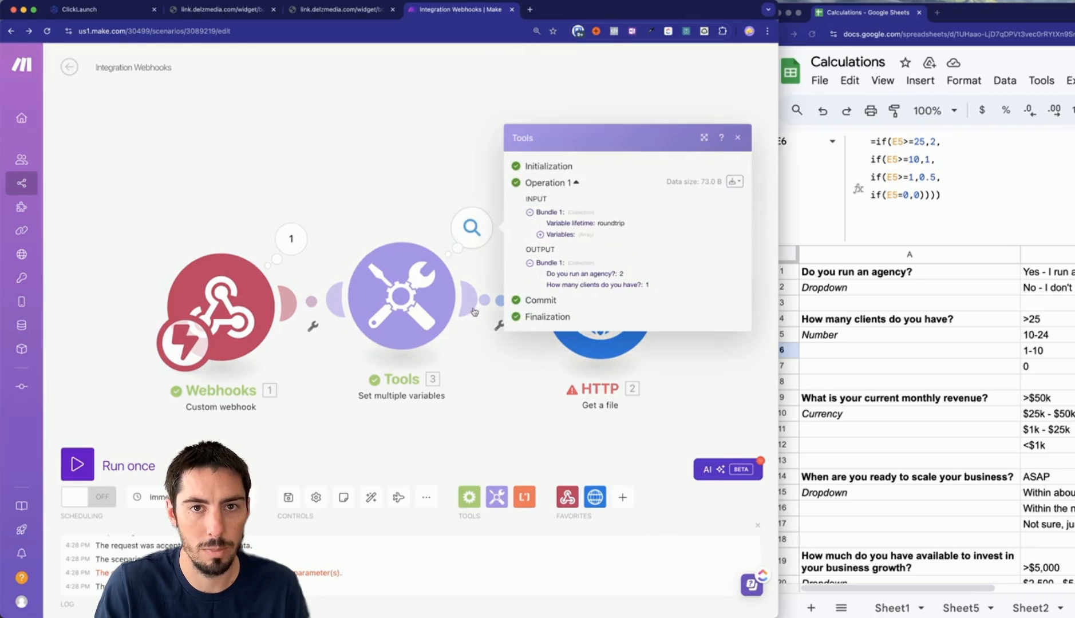
click(450, 304)
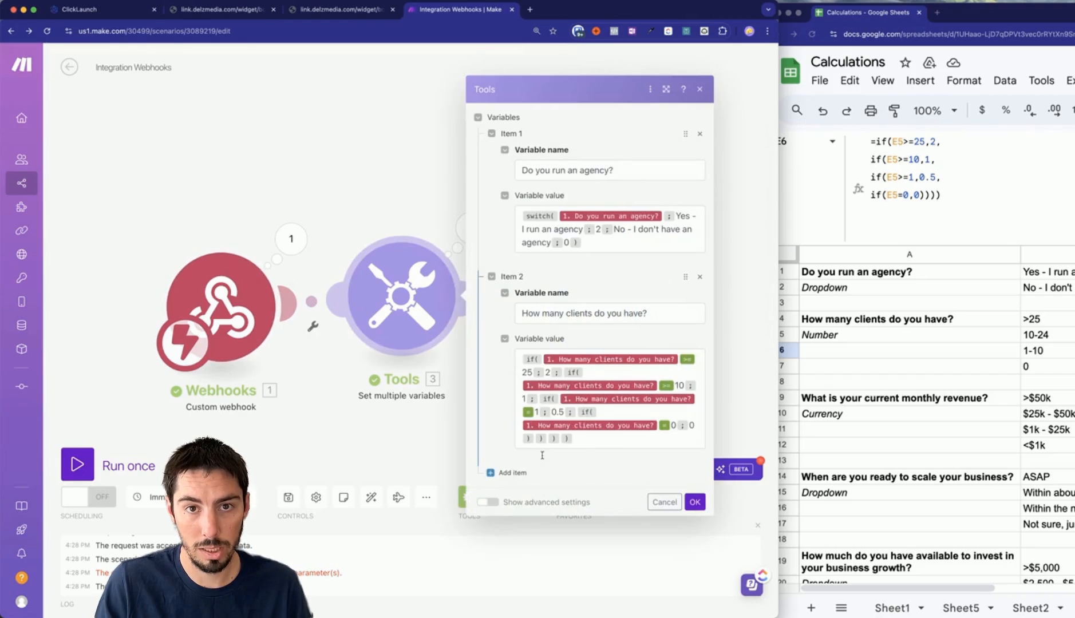
Add a third variable named with the monthly revenue question copied from cell A9.
click(509, 473)
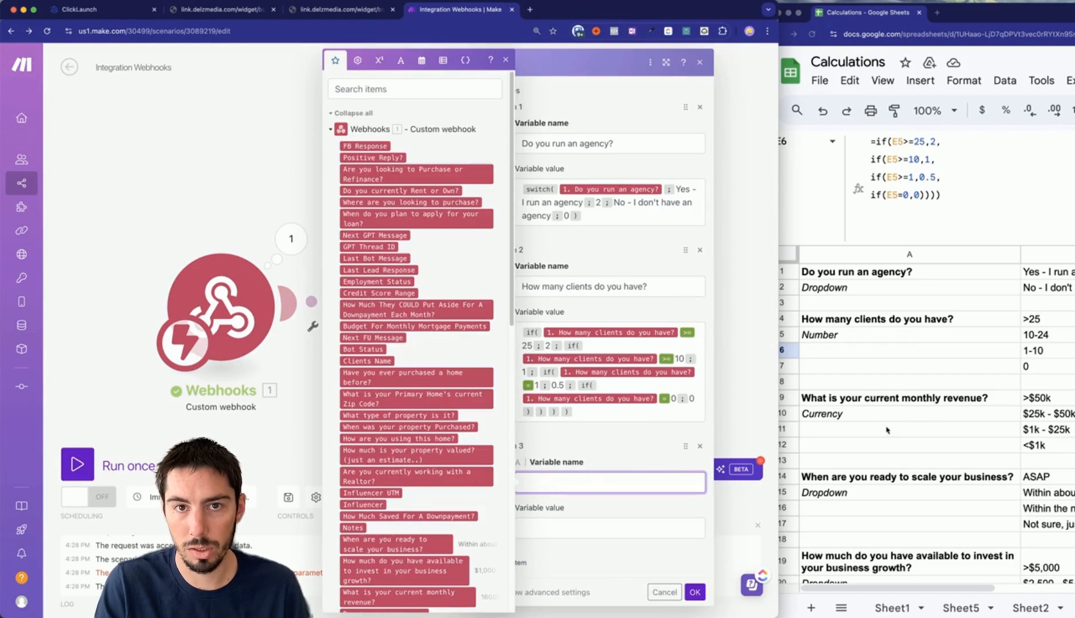
click(840, 401)
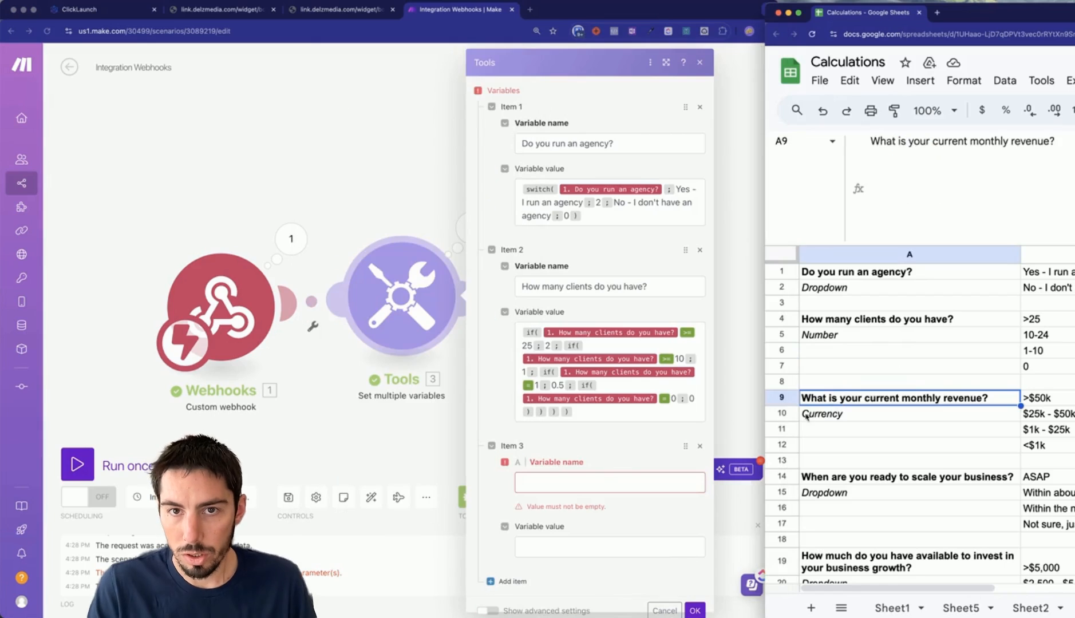
click(570, 482)
text(What is your current monthly revenue?)
Begin the revenue value with an if( comparing the monthly revenue answer using >=.
click(559, 527)
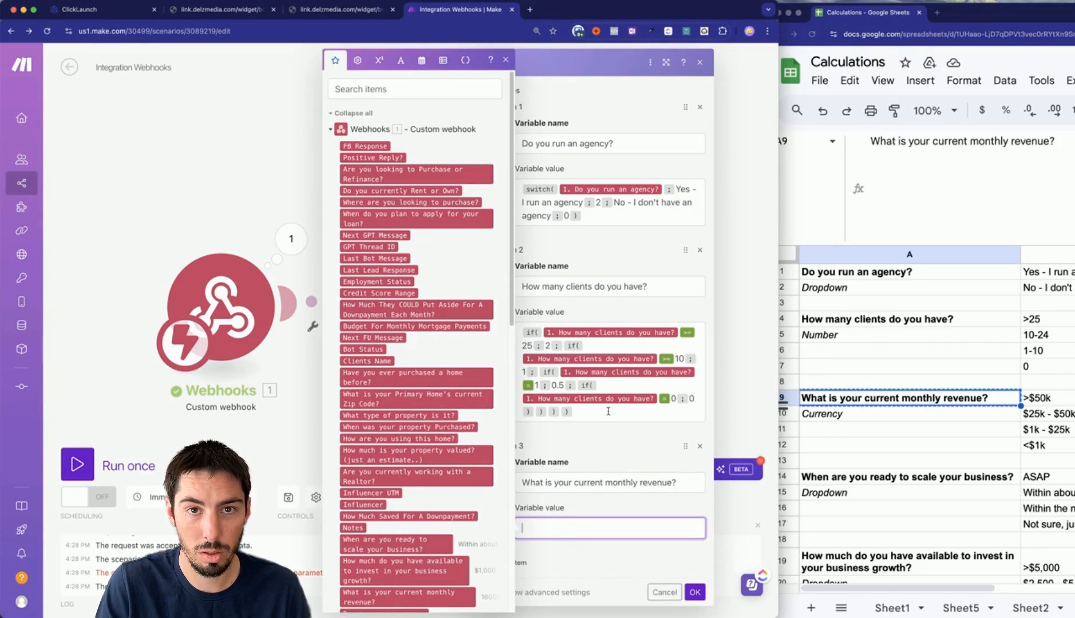
text(if)
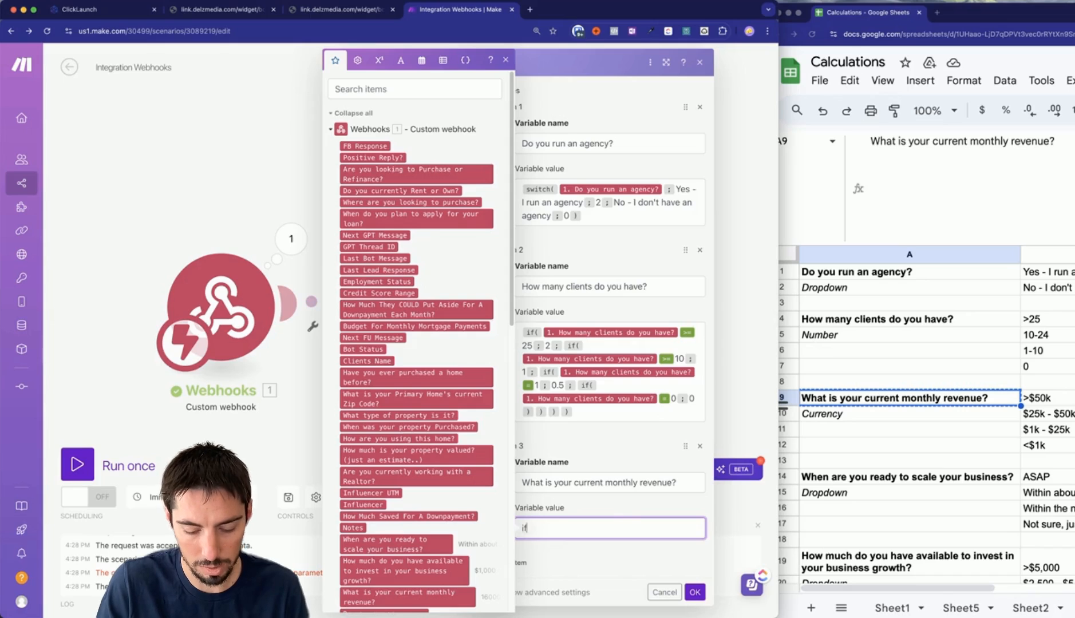
text(()
scroll(440, 466, down, 5)
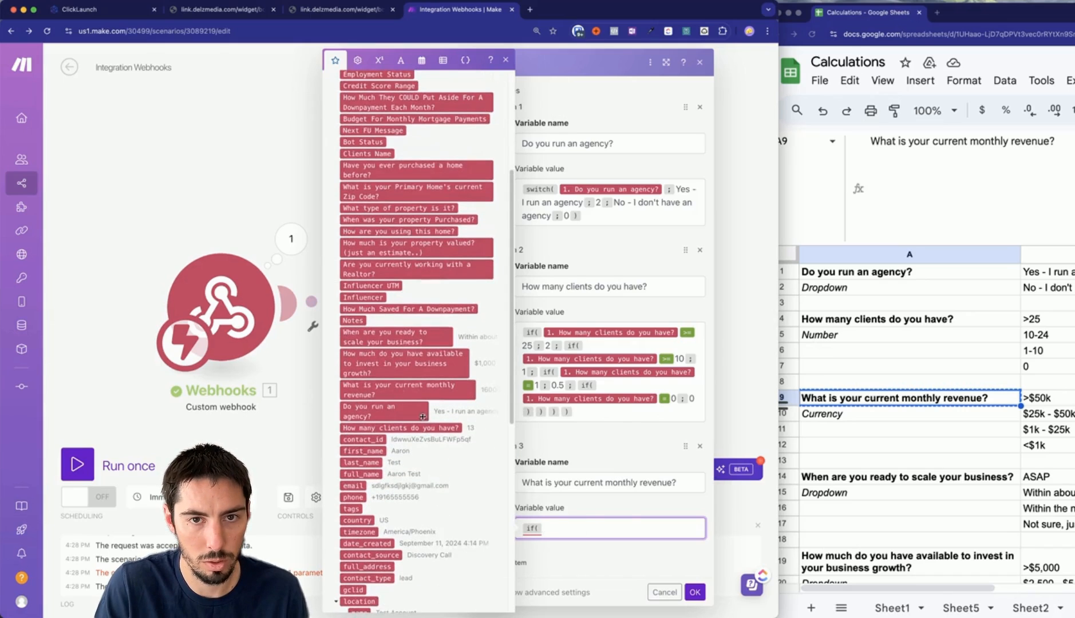
click(378, 390)
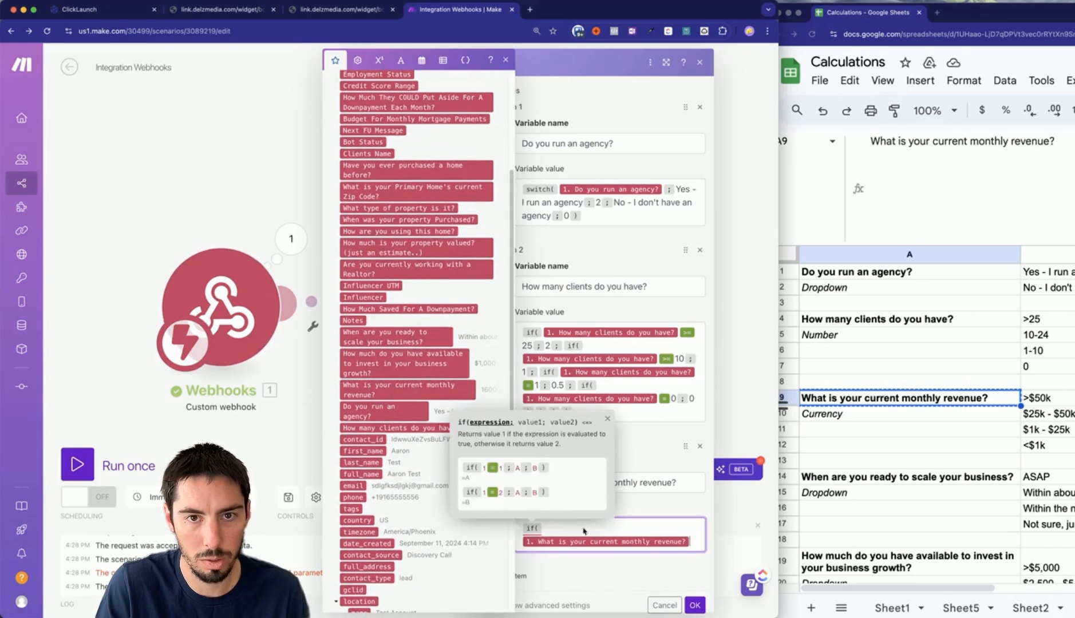
scroll(1036, 435, down, 1)
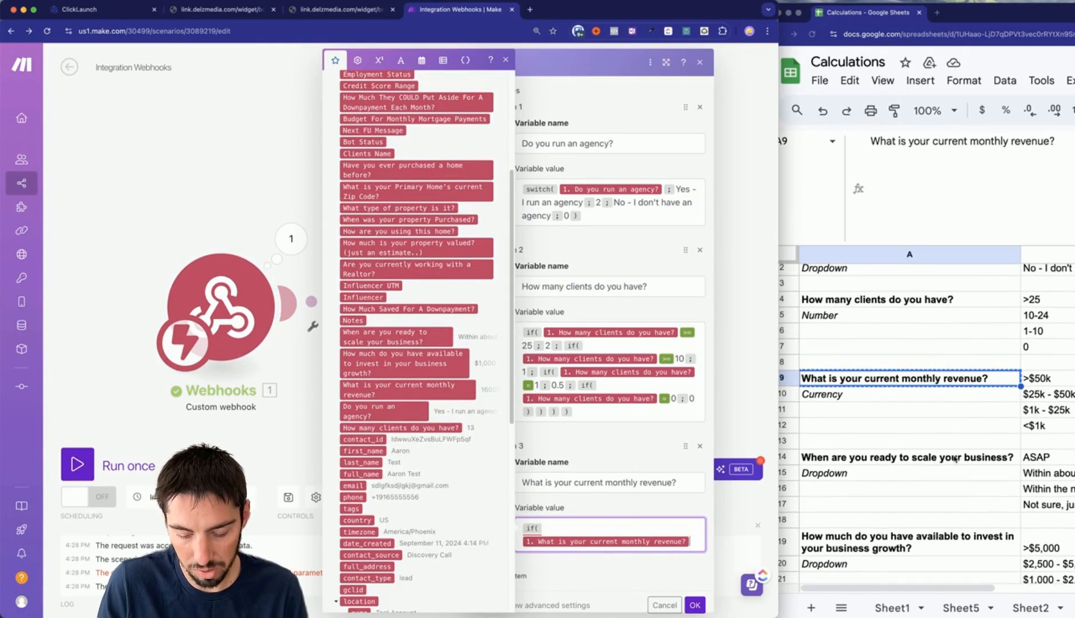
text({{>+)
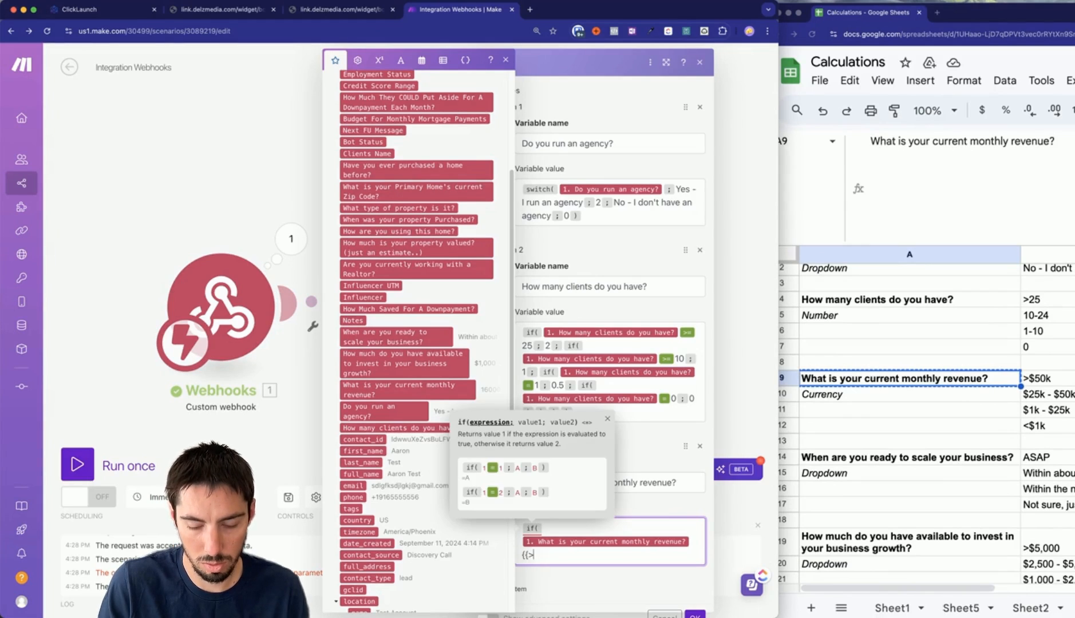
text(=)
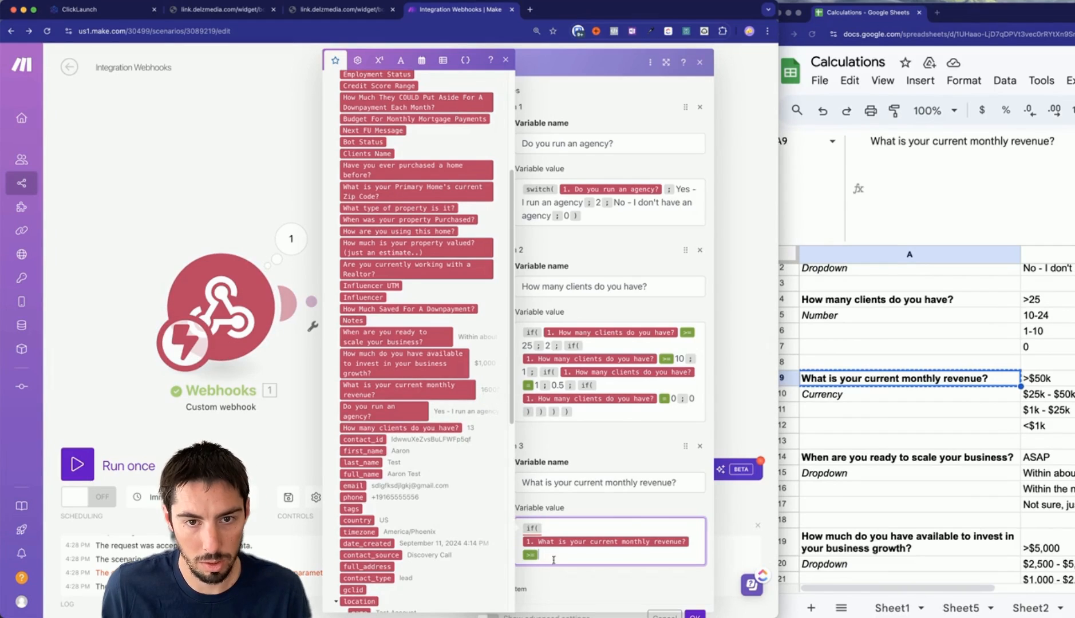
text(16000)
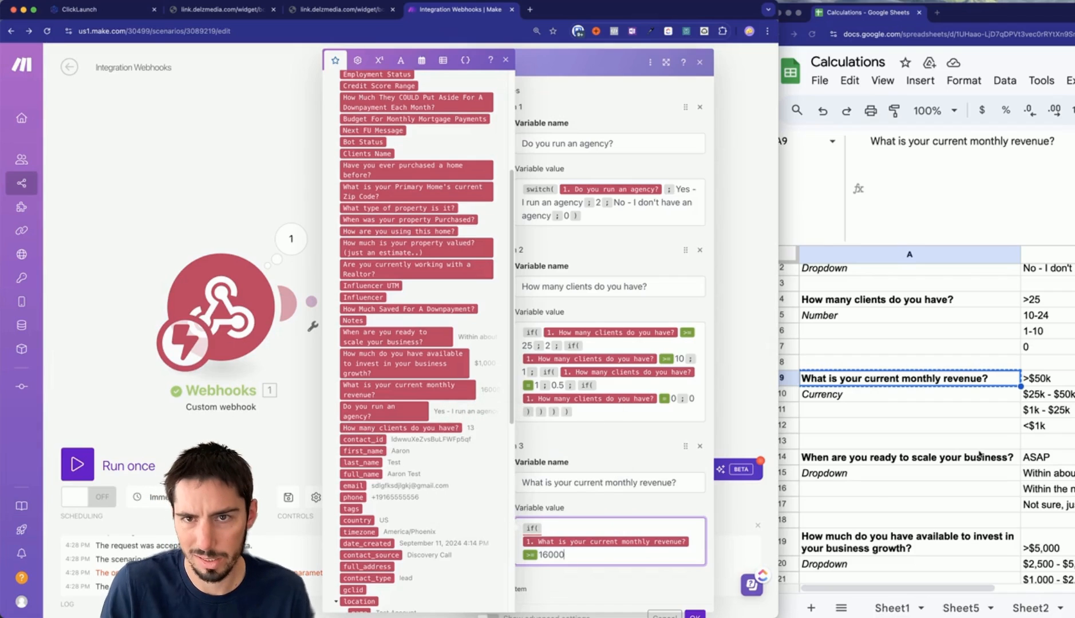
Set the top revenue threshold to 50000, scoring 1.
double_click(555, 555)
text(50000 )
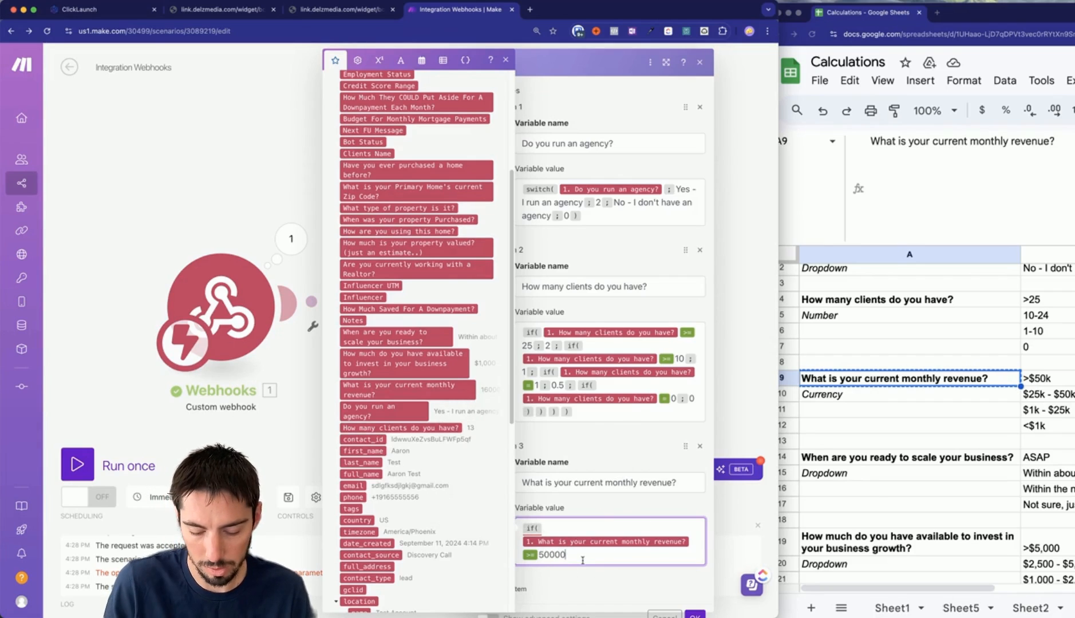
text(;)
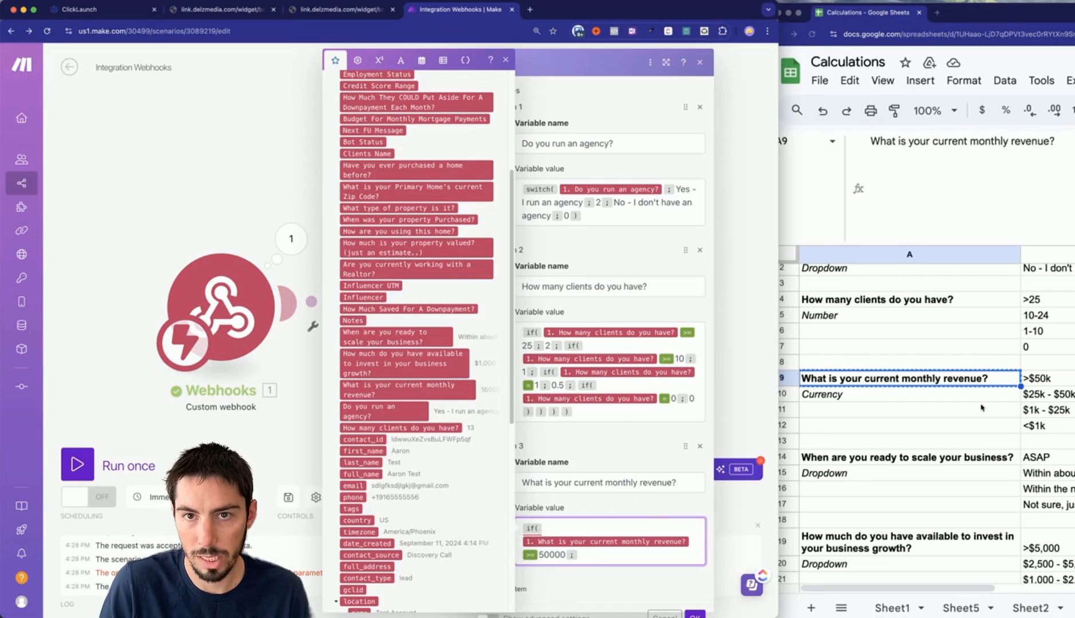
drag(979, 14, 941, 12)
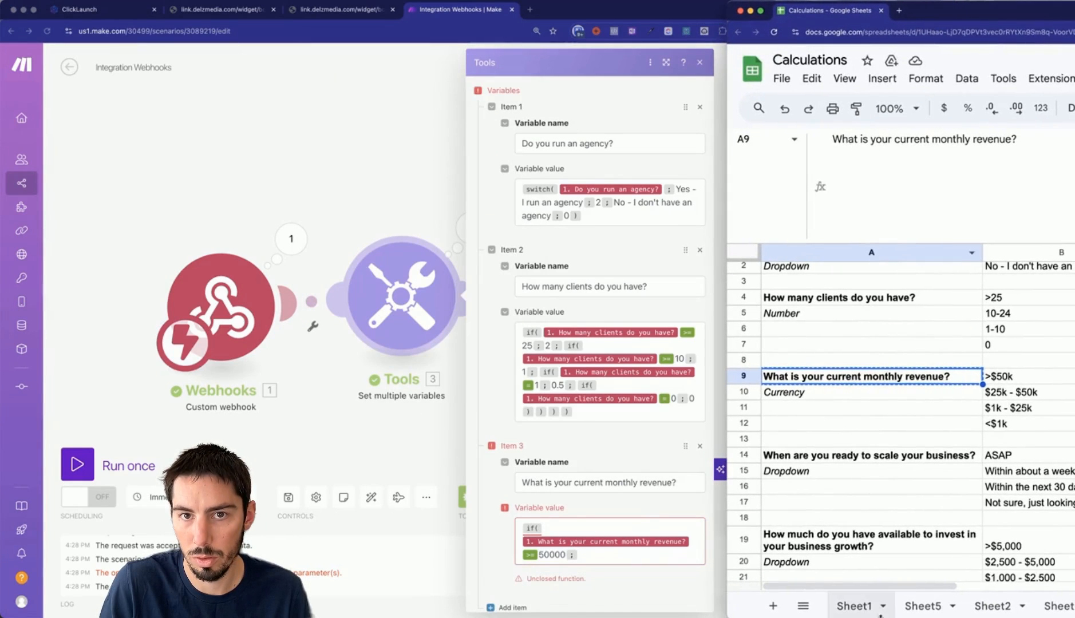
drag(900, 585, 940, 585)
click(592, 552)
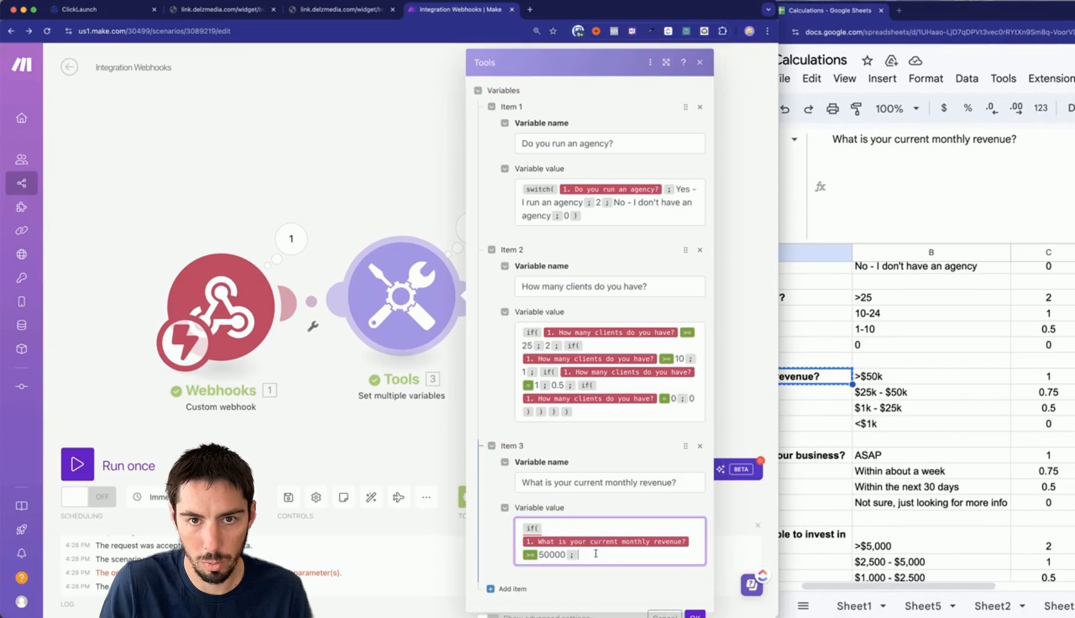
text(1;)
Add nested conditions scoring .75 for revenue >= 25000 and .5 for >= 1000.
key(Return)
text(if()
click(580, 564)
key(super+v)
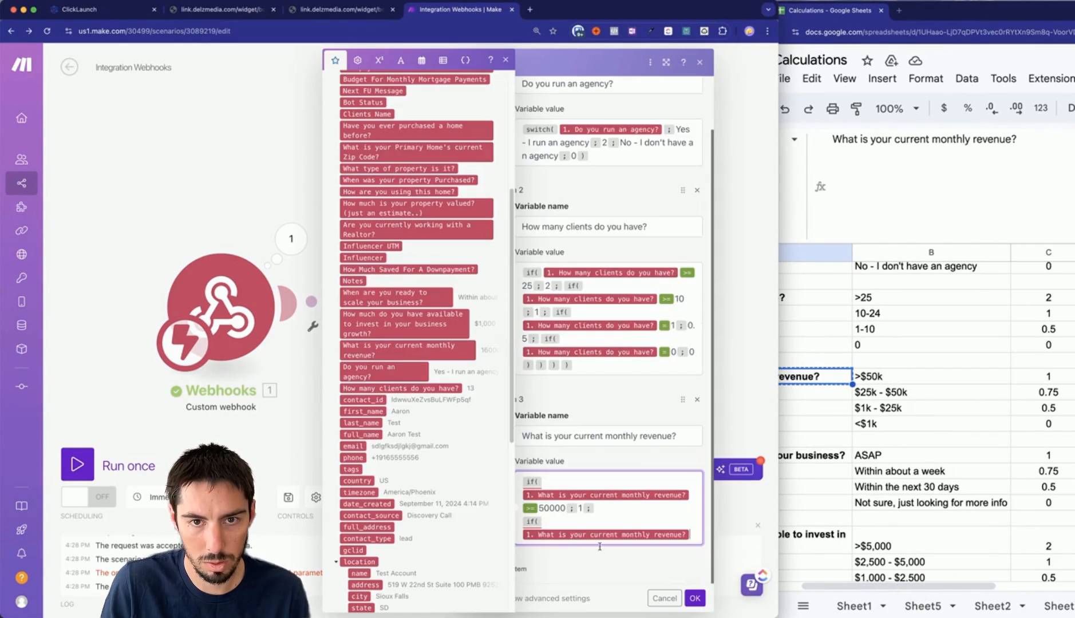
text(>= )
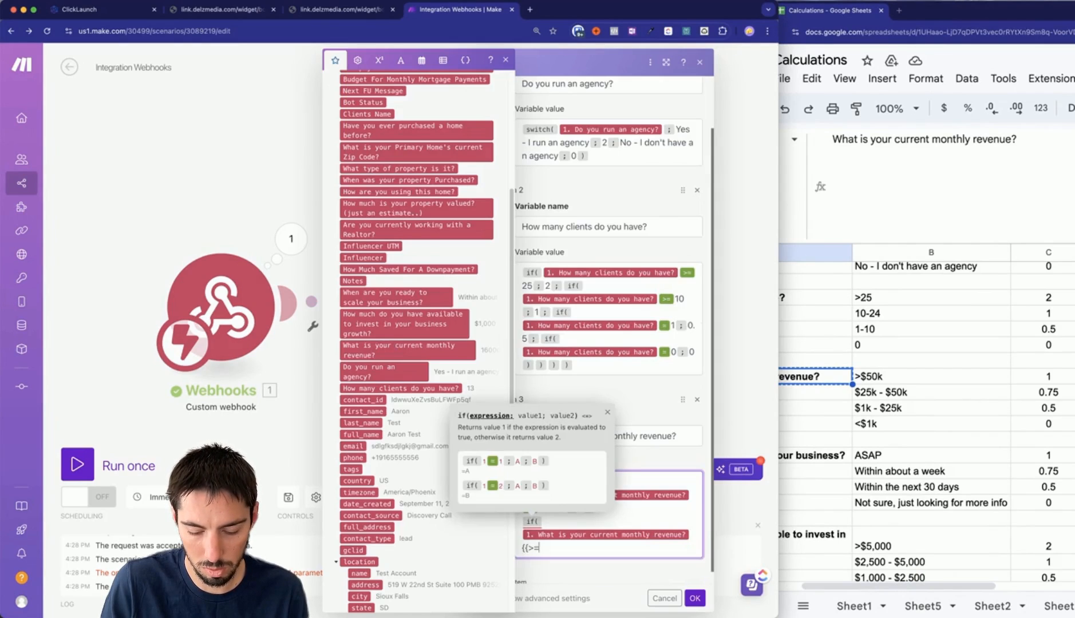
text(25000 )
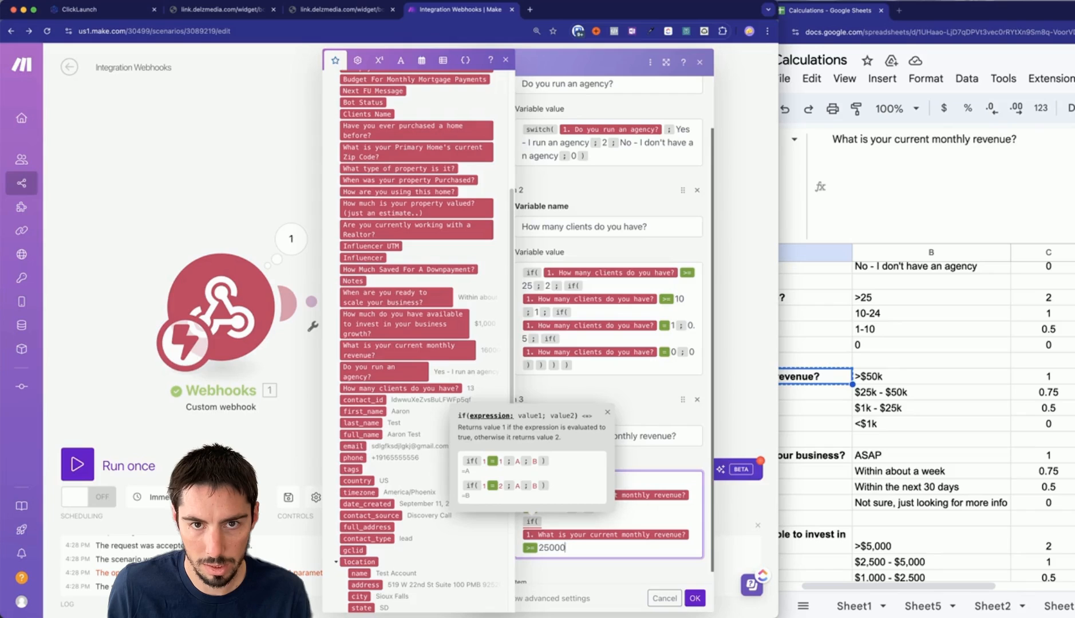
text(; .75 ;)
key(Return)
text(if()
text(1. What is your current monthly revenue?)
text({{>=}}1000;.5;)
Add a final under-1000 revenue condition, close the parentheses, and save the settings.
key(Return)
text(if({)
text(1. What is your current monthly revenue?)
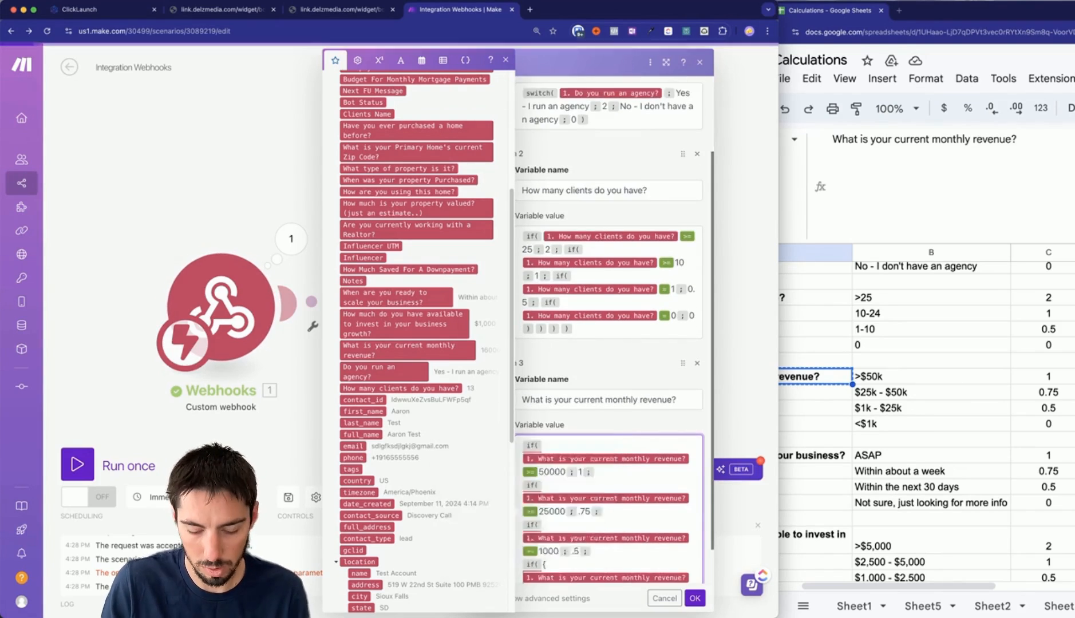
text({{<}}1000))))
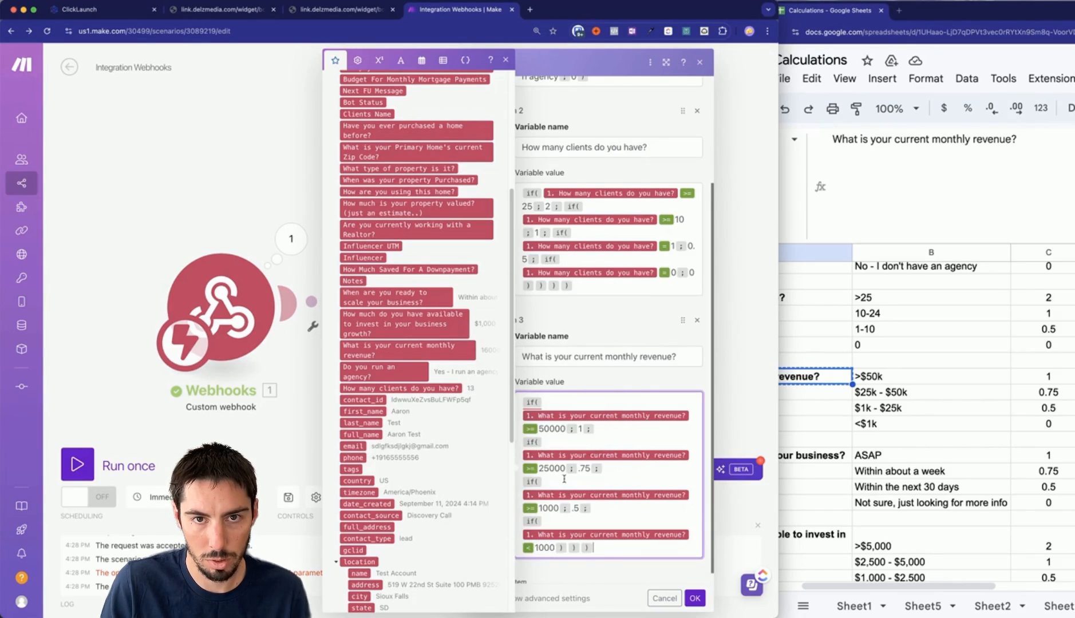
click(695, 599)
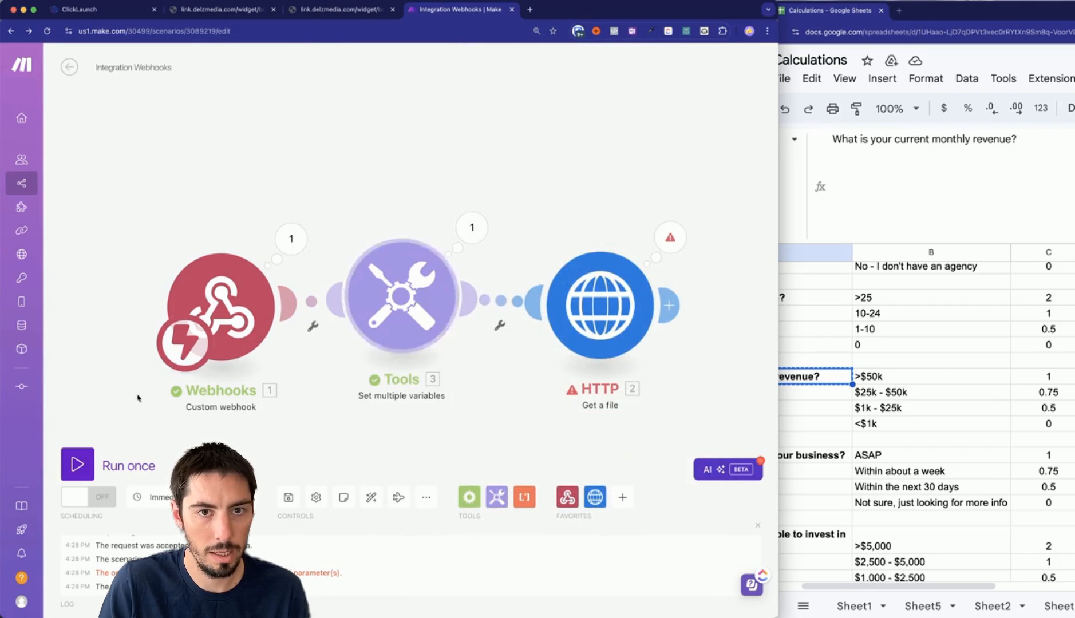
Run the scenario with existing data and check that the webhook and Tools outputs give revenue 0.5.
click(77, 465)
click(334, 506)
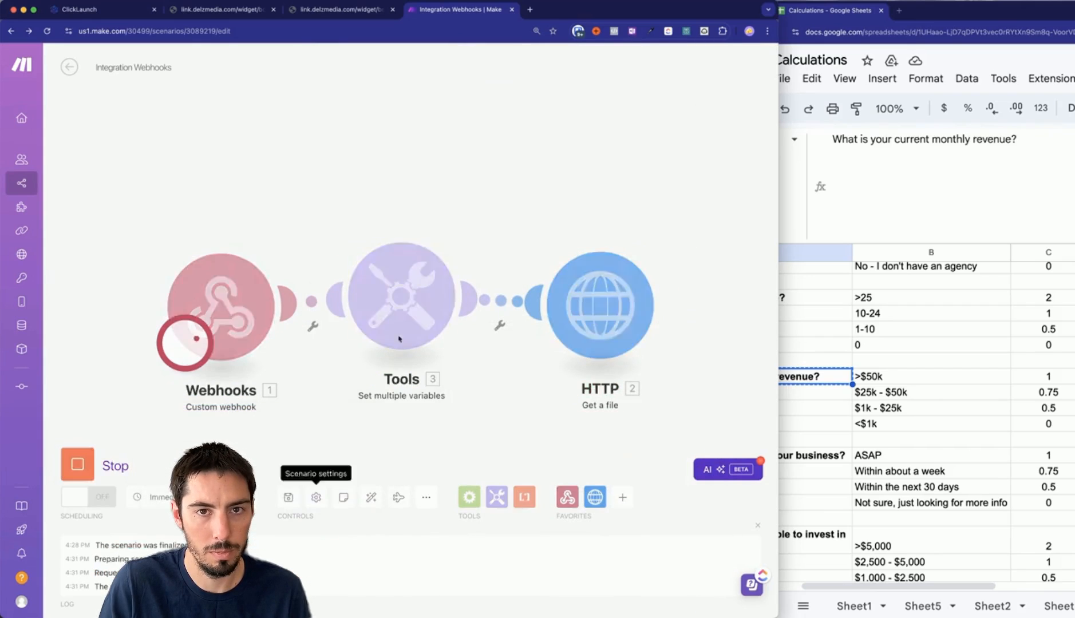
click(471, 227)
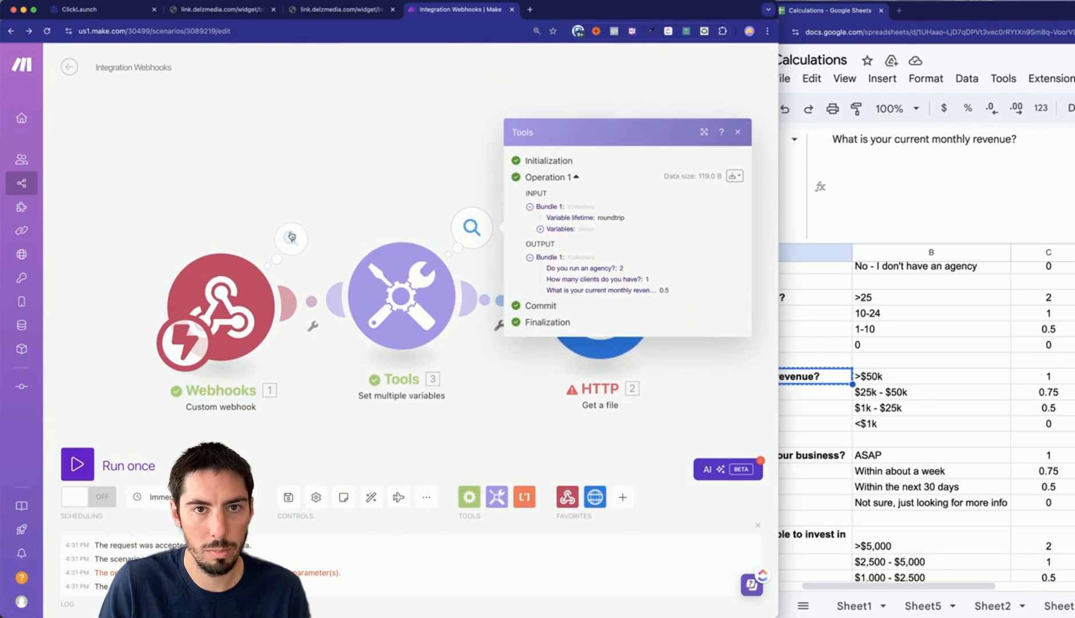
click(290, 239)
scroll(492, 421, down, 3)
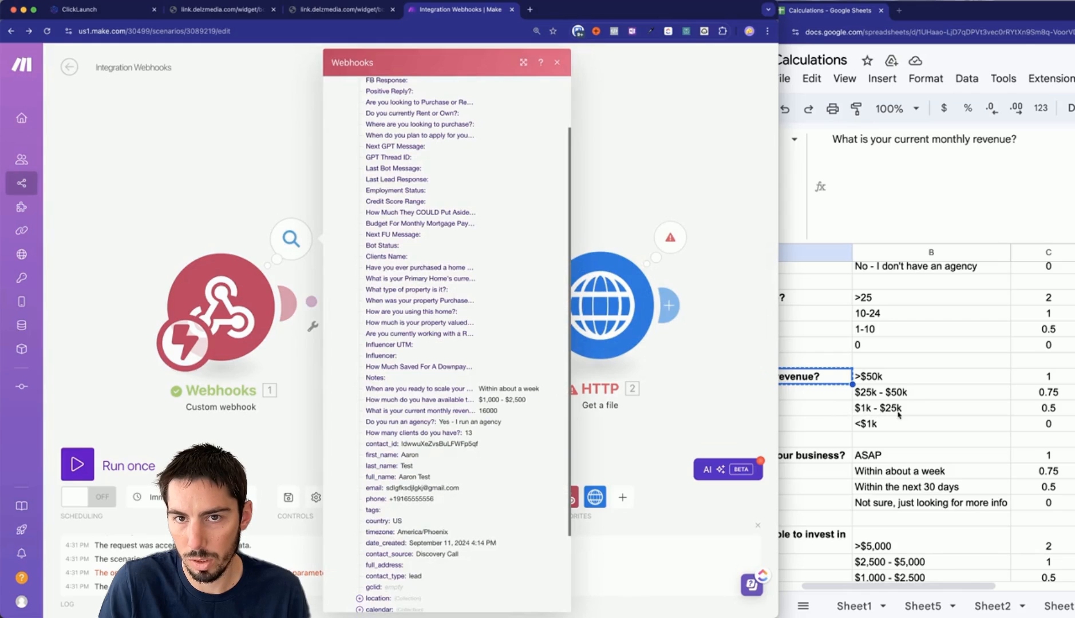
click(295, 454)
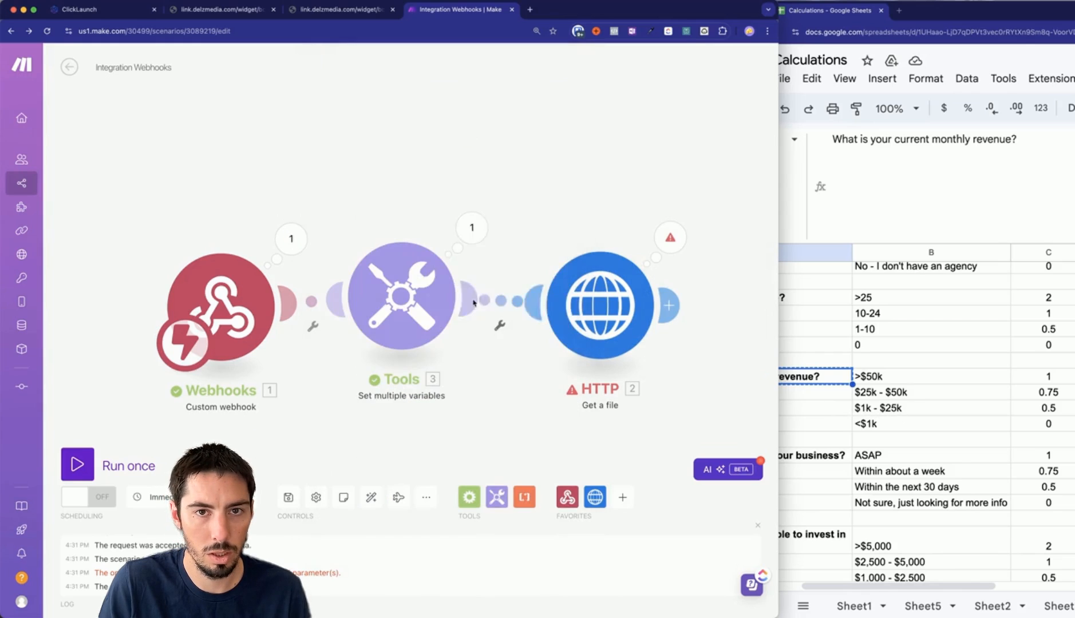
click(472, 227)
Add a fourth variable named with the scale-readiness question copied from cell A14.
click(518, 566)
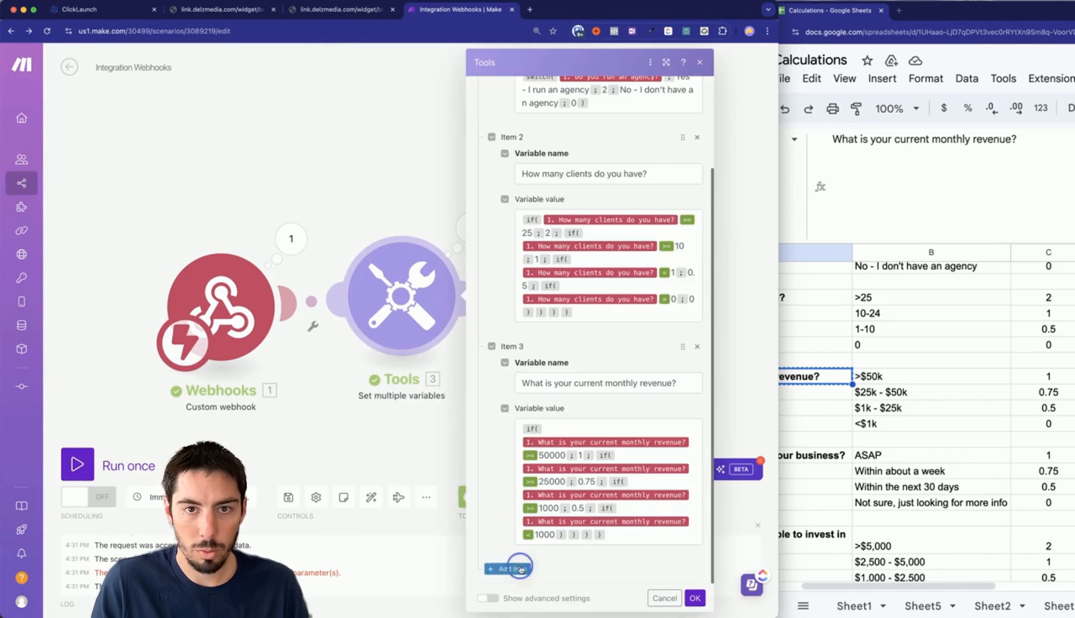
click(857, 478)
scroll(810, 478, down, 3)
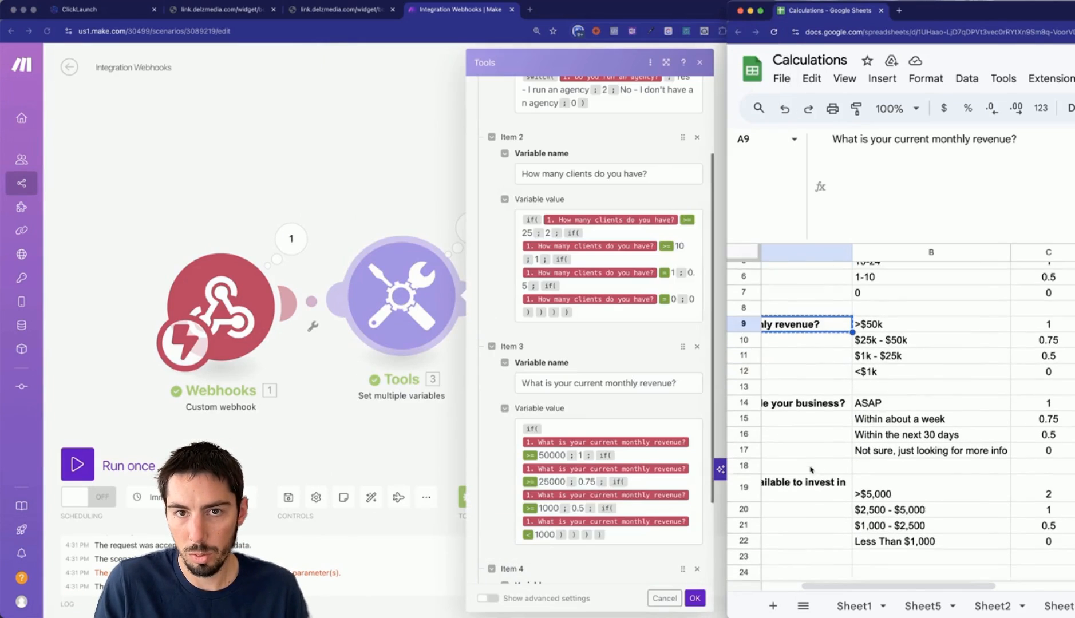
drag(803, 585, 753, 584)
scroll(564, 421, down, 1)
scroll(565, 421, down, 3)
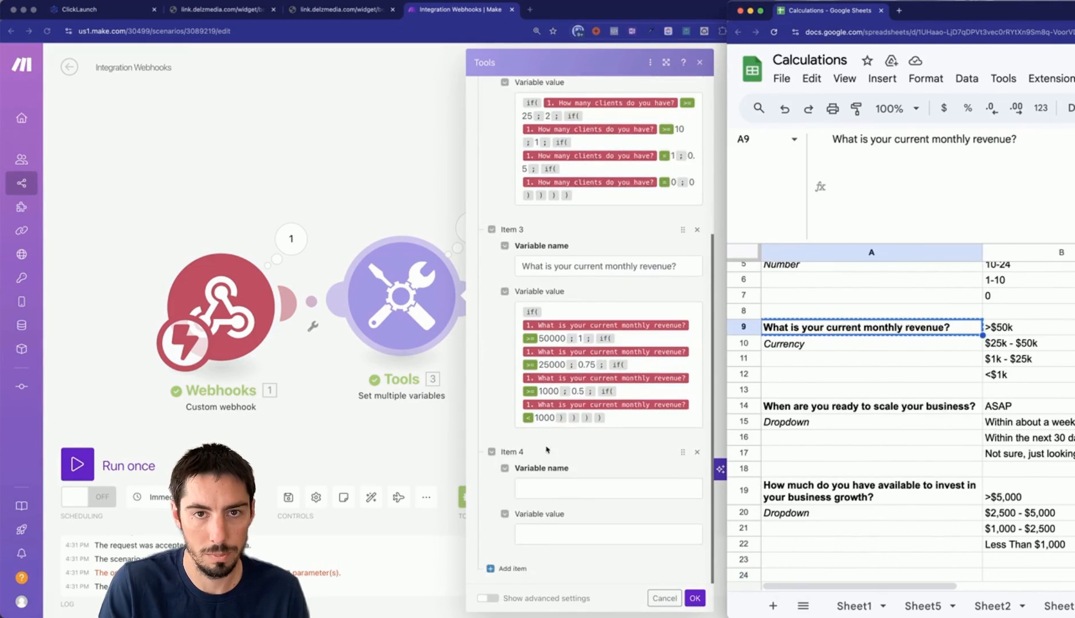
click(544, 494)
click(844, 433)
click(840, 409)
key(super+c)
click(544, 491)
key(super+v)
scroll(561, 509, down, 1)
Start its value as a switch() on the mapped readiness answer, scoring ASAP as 1.
click(545, 533)
text(switch()
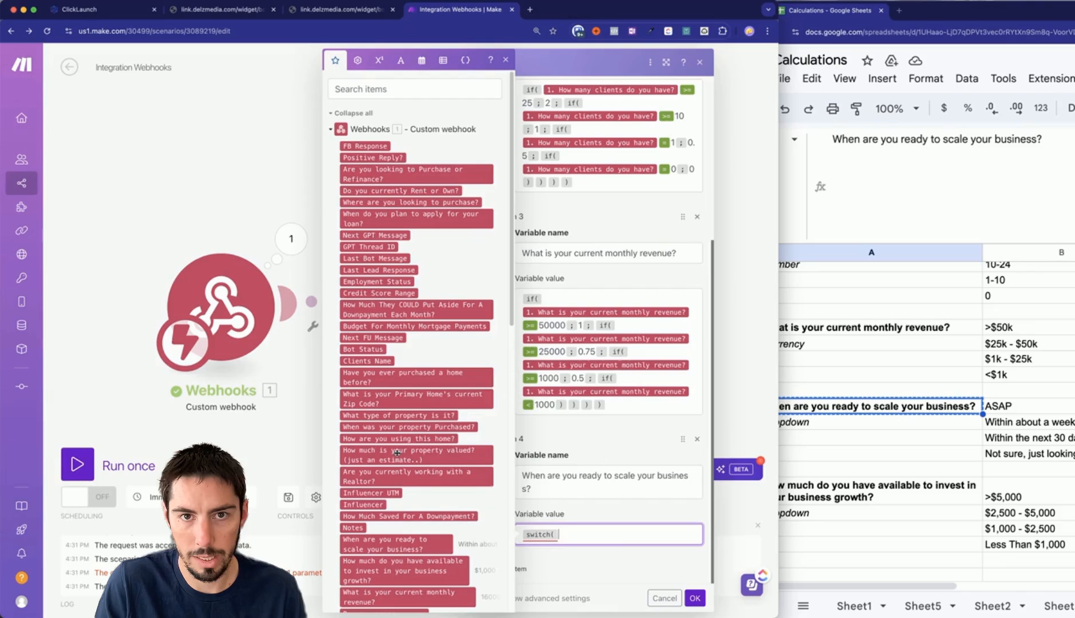
scroll(422, 380, down, 5)
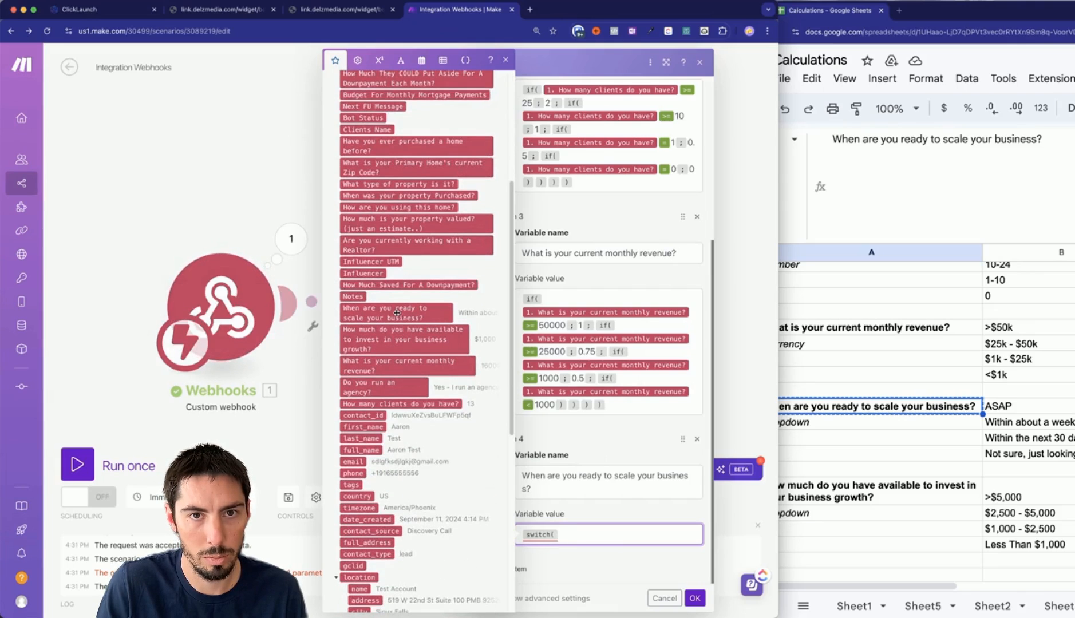
click(451, 313)
text(;)
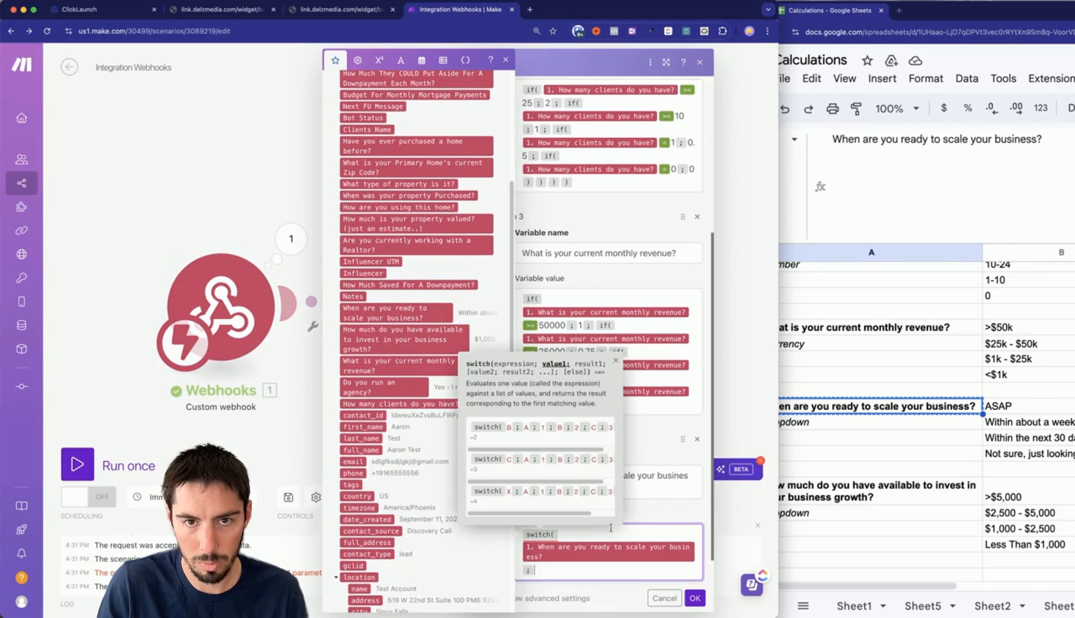
click(992, 410)
key(super+c)
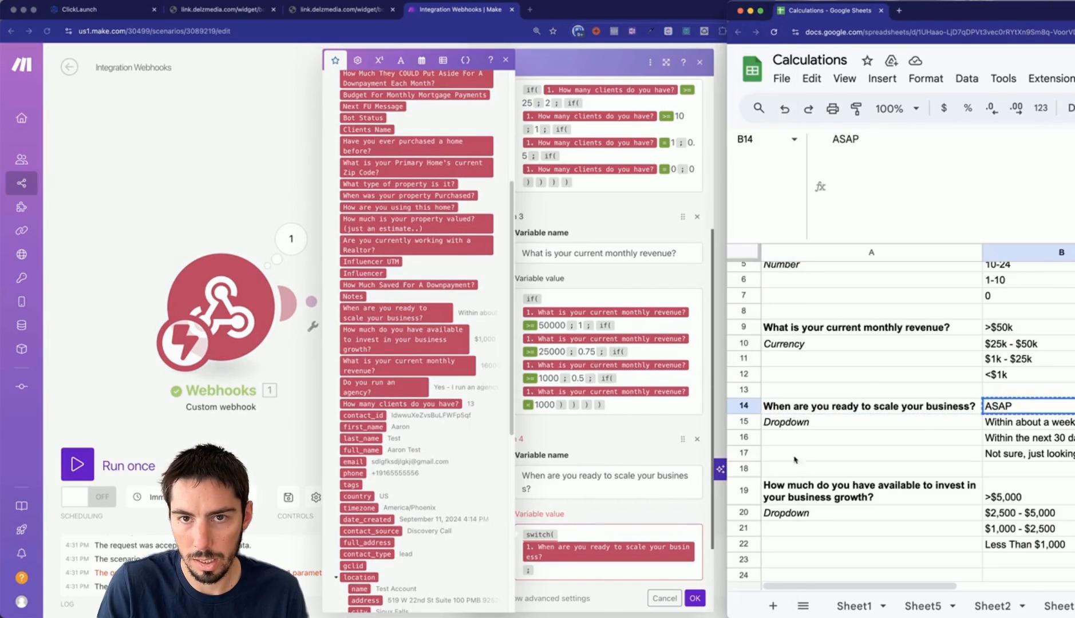
click(573, 573)
key(super+v)
text(;)
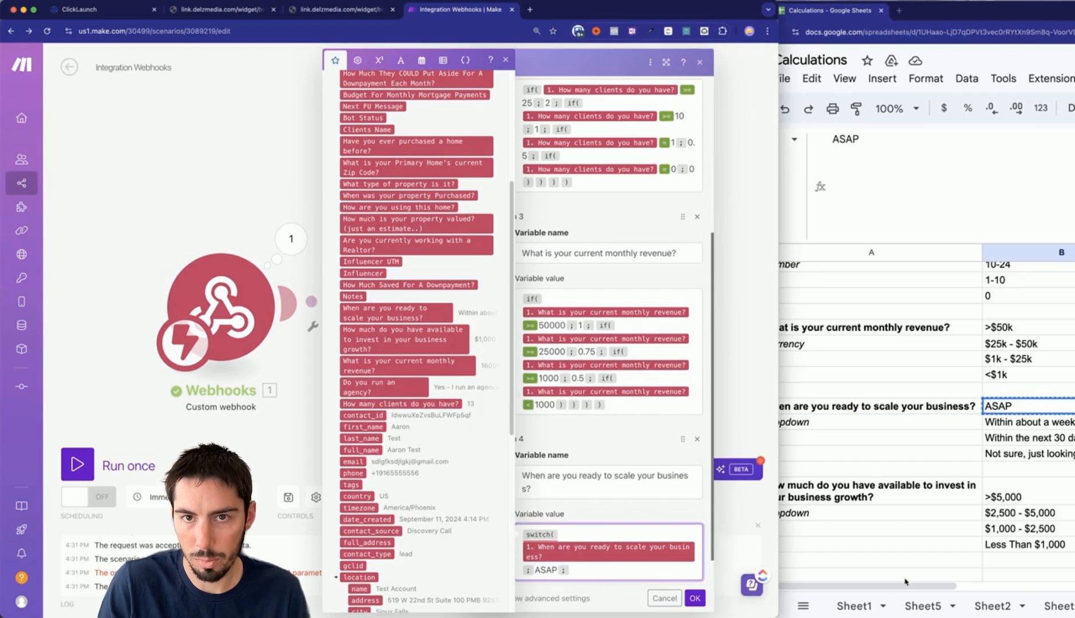
drag(903, 587, 957, 583)
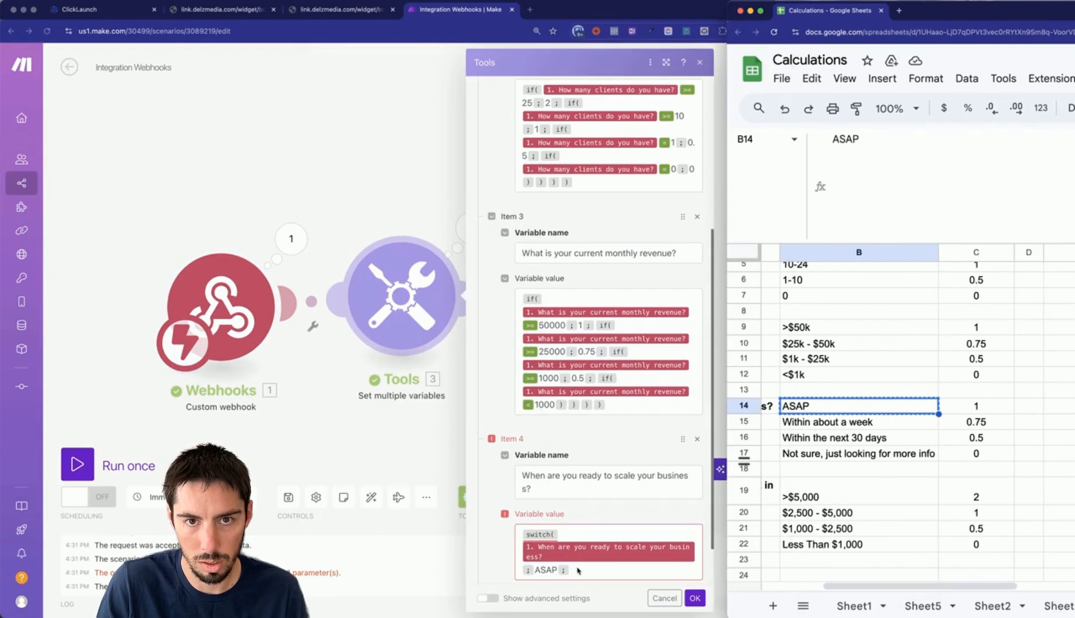
click(578, 571)
text(1 ;)
Finish the switch: within about a week .75, next 30 days .5, not sure 0; add another variable.
click(825, 422)
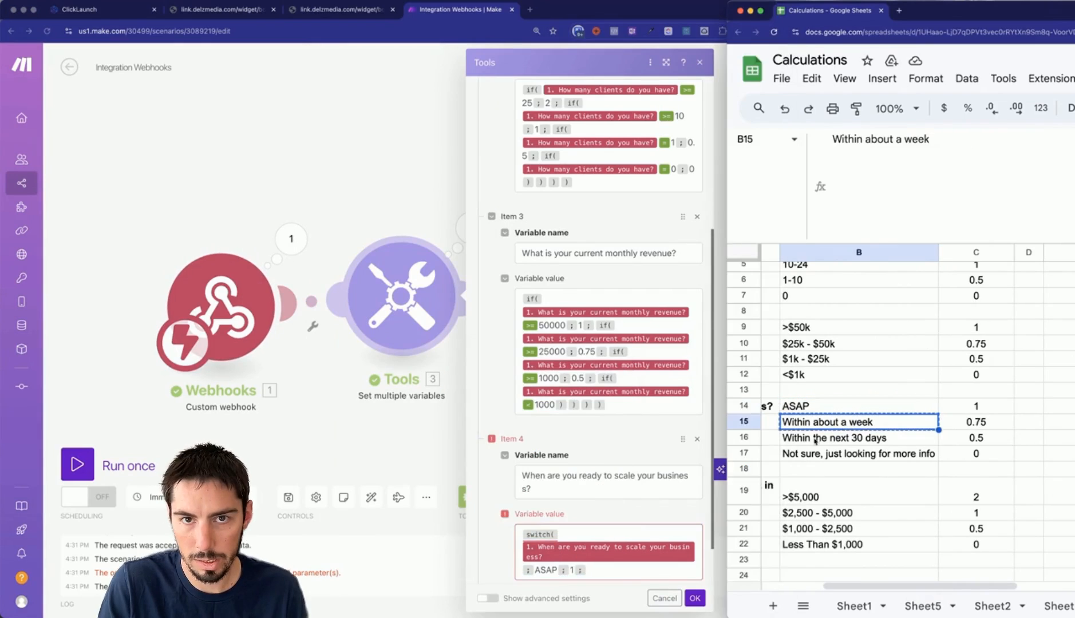
click(614, 575)
key(super+v)
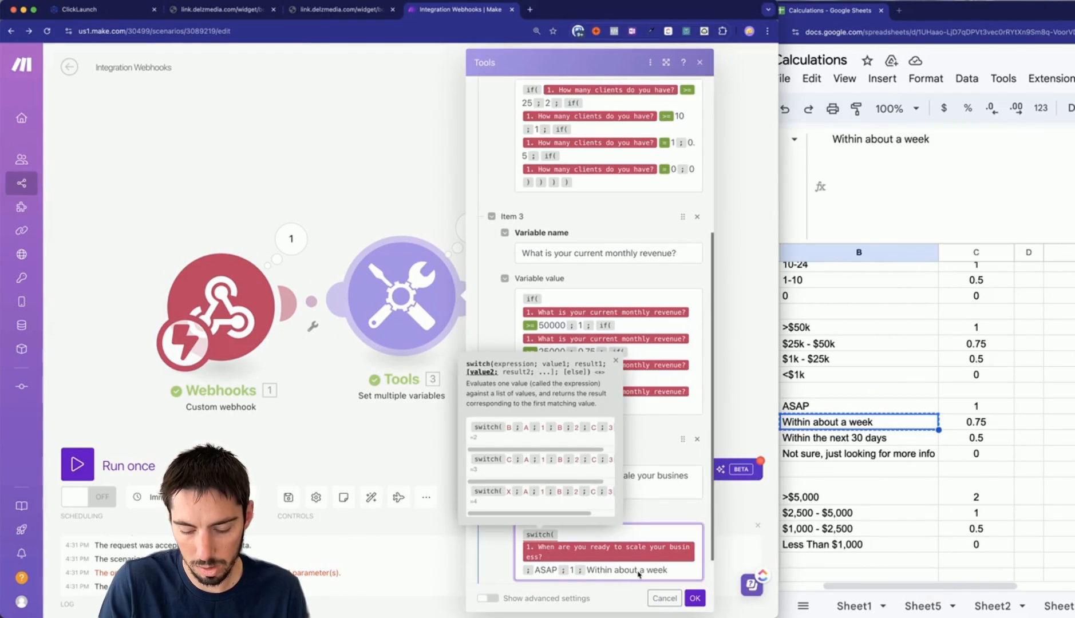
text(; .7)
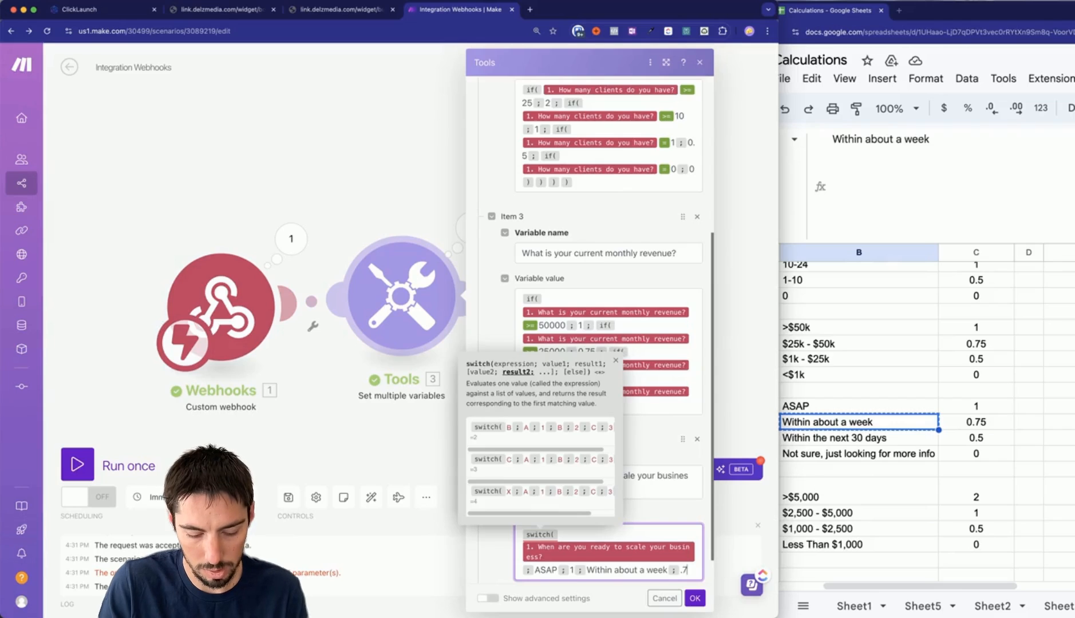
text(5 ;)
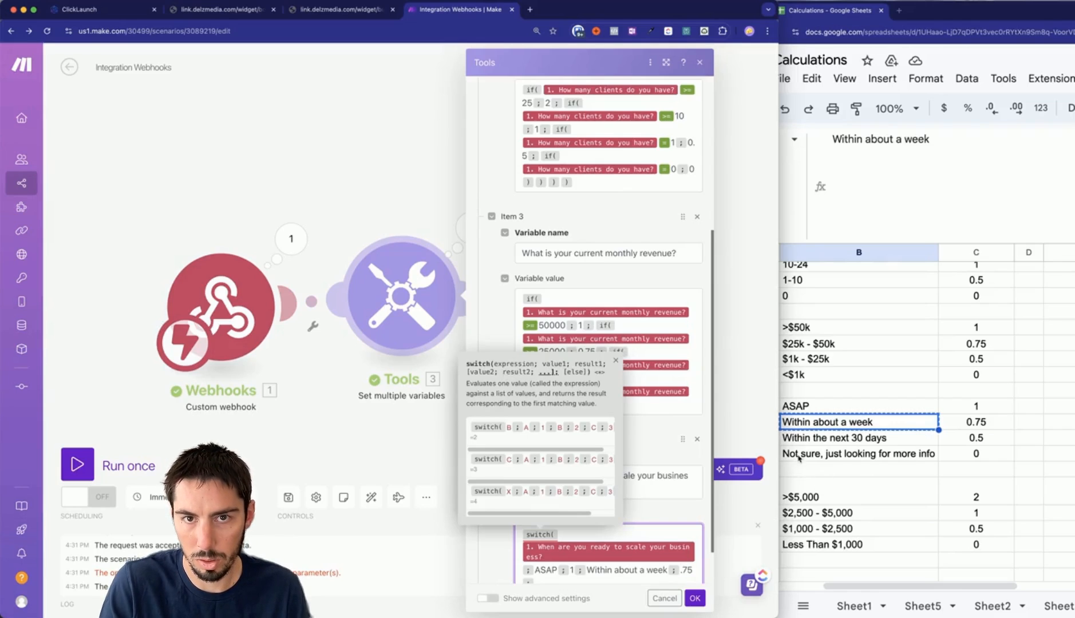
click(808, 442)
click(807, 442)
key(super+c)
scroll(557, 563, down, 2)
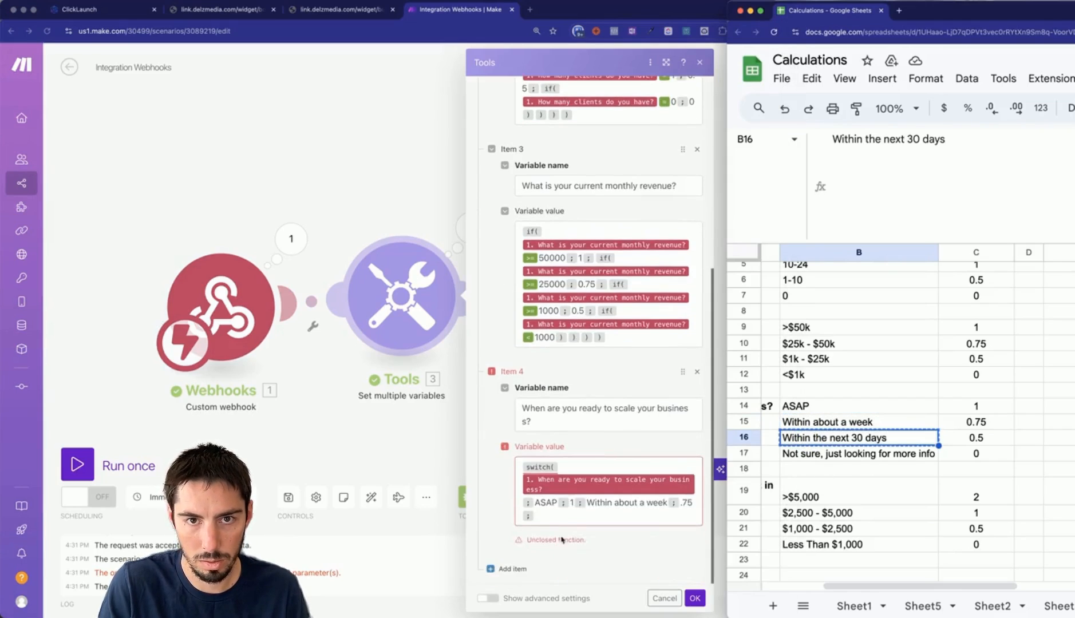
click(563, 540)
key(super+v)
text(;.5;)
click(852, 463)
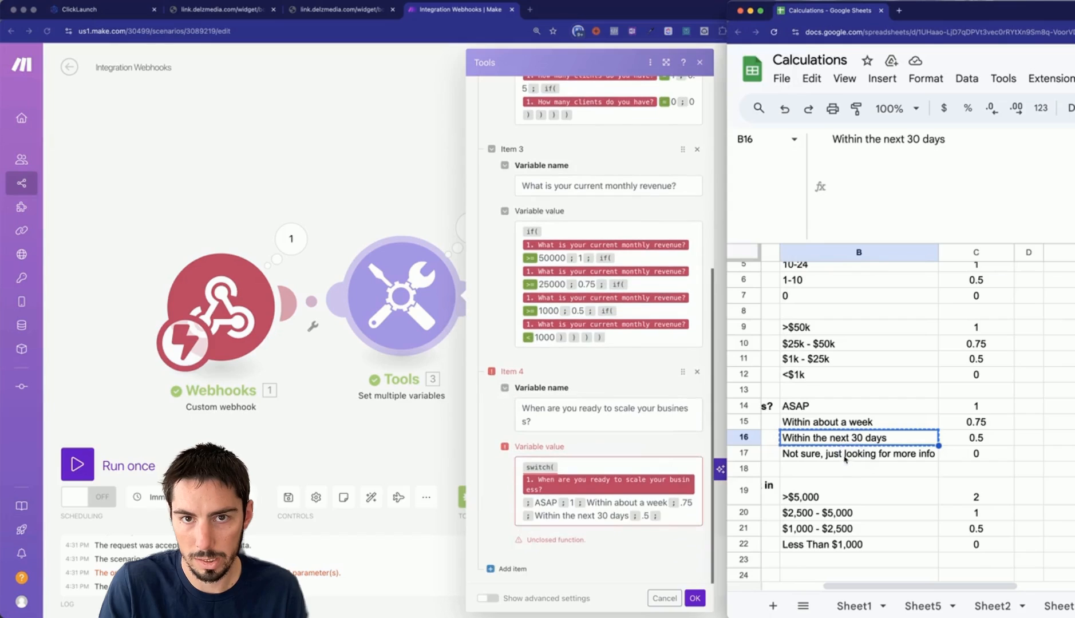
click(845, 460)
key(super+c)
key(super+Tab)
key(super+v)
text(;)
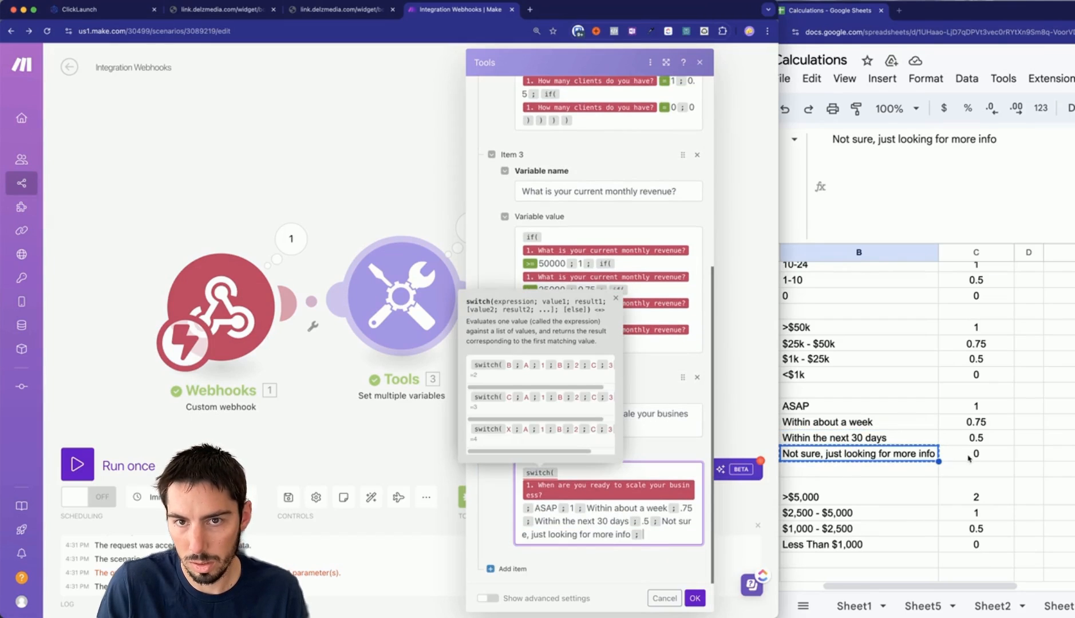
text(0))
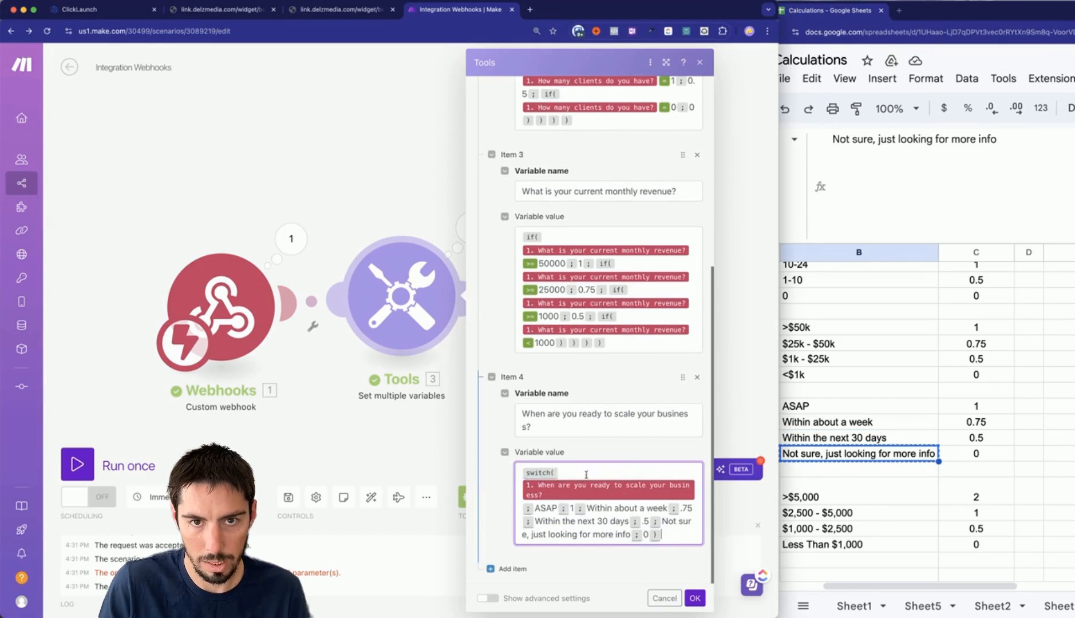
click(510, 570)
key(super+Tab)
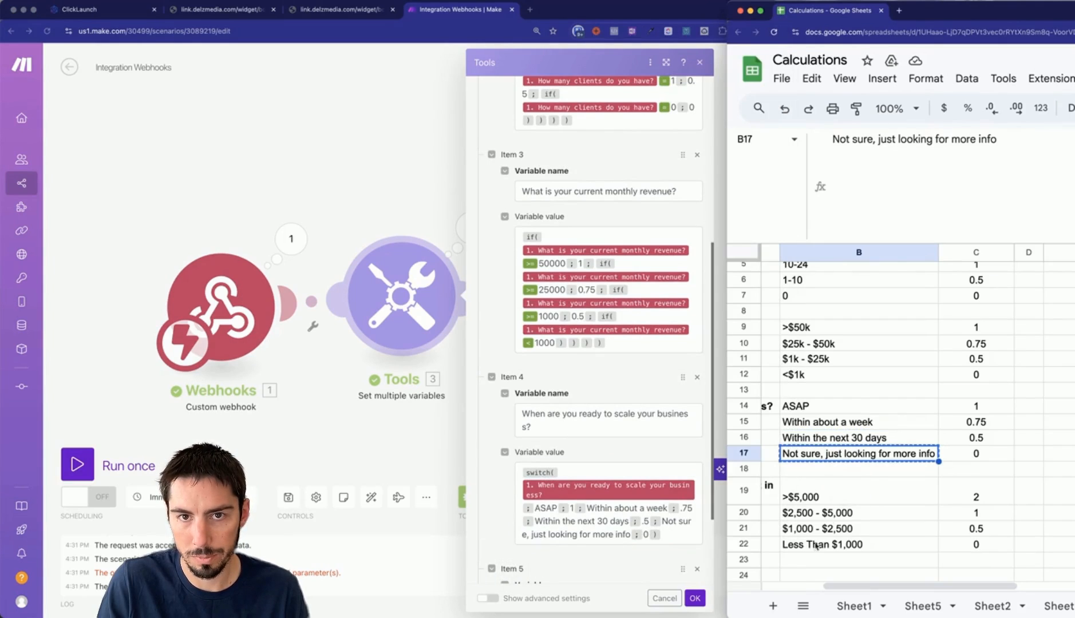
Name the fifth variable with the investment question copied from the spreadsheet.
scroll(813, 519, left, 3)
scroll(889, 583, right, 5)
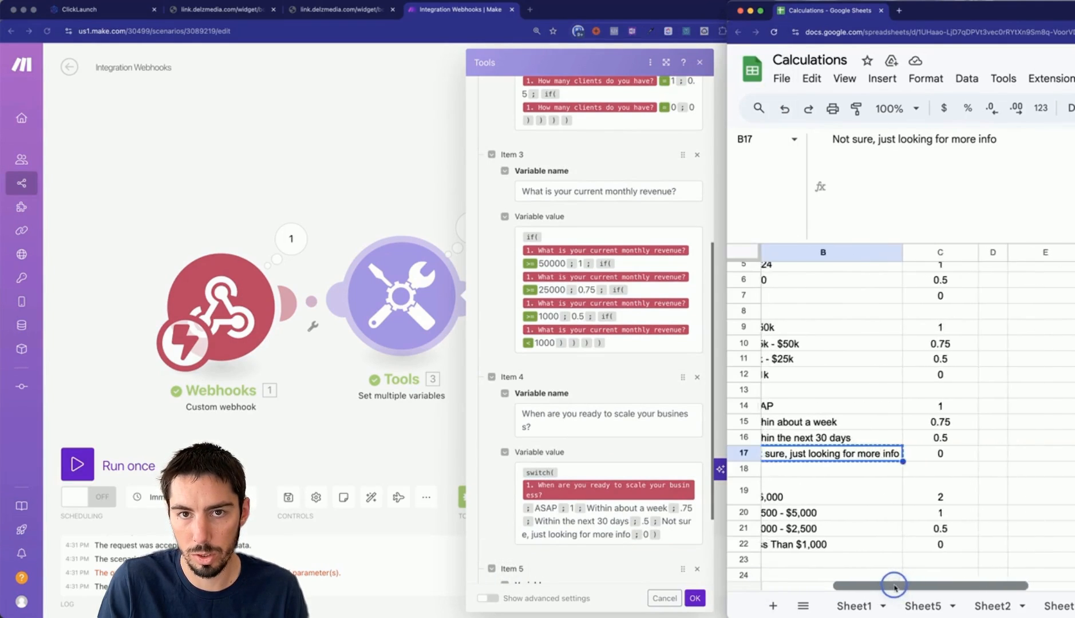
scroll(620, 363, down, 3)
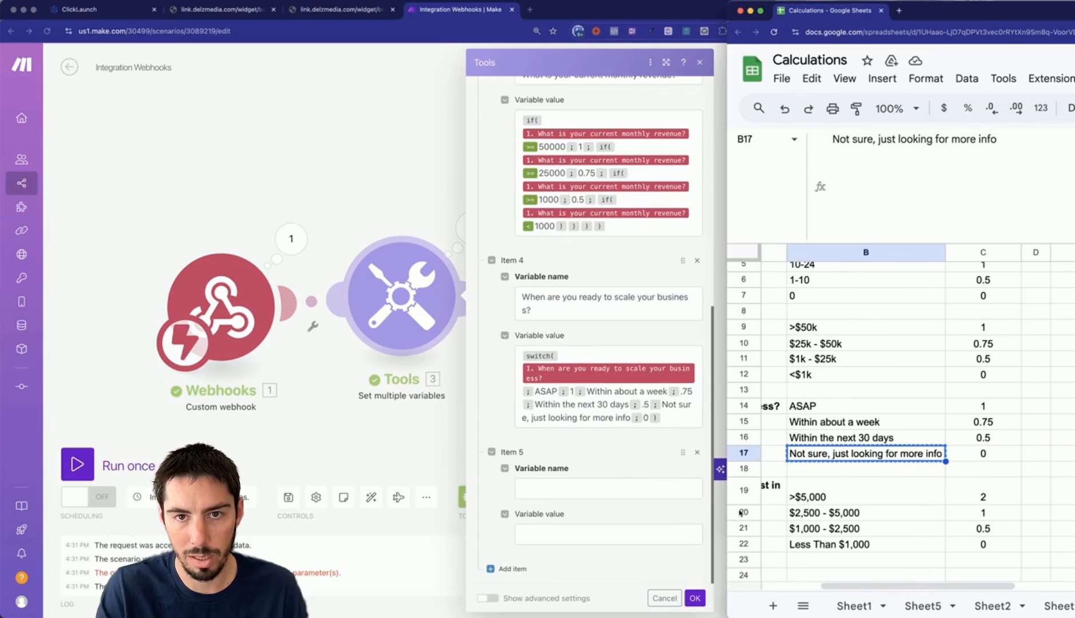
scroll(833, 578, left, 5)
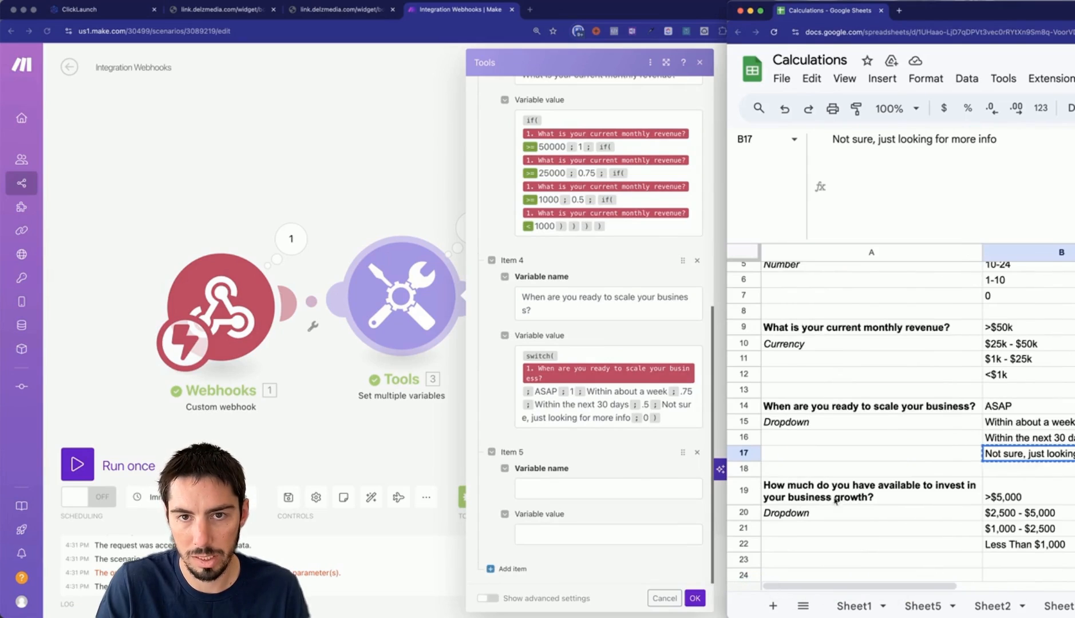
click(834, 496)
key(super+c)
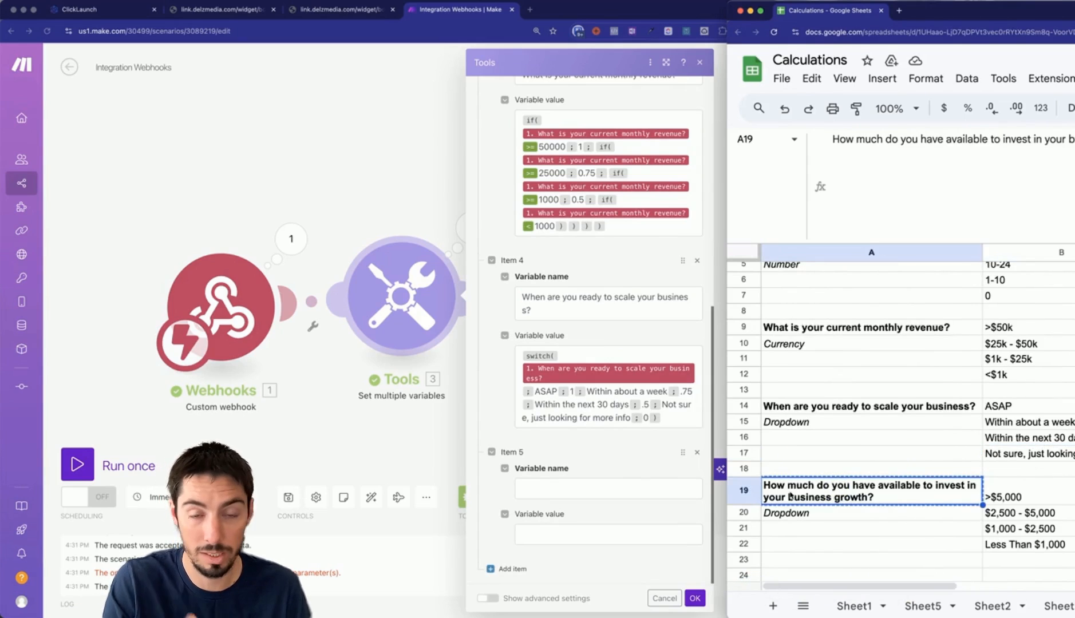
click(573, 490)
key(super+v)
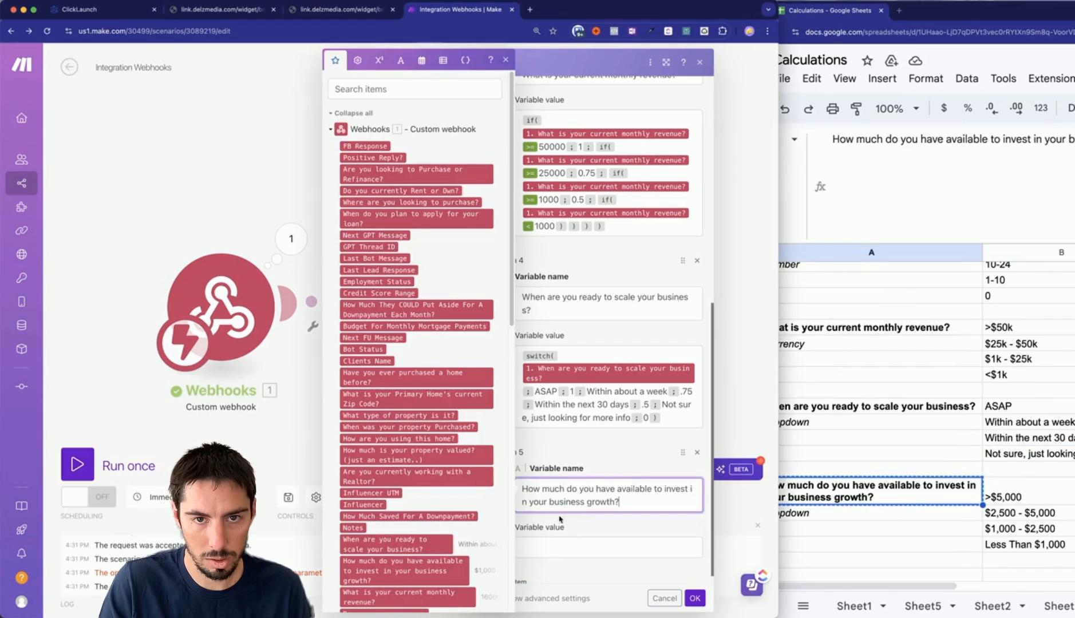
Give it a switch() value: >$5,000 2, $2,500–$5,000 1, $1,000–$2,500 .5, Less Than $1,000 0.
click(564, 550)
text(switch()
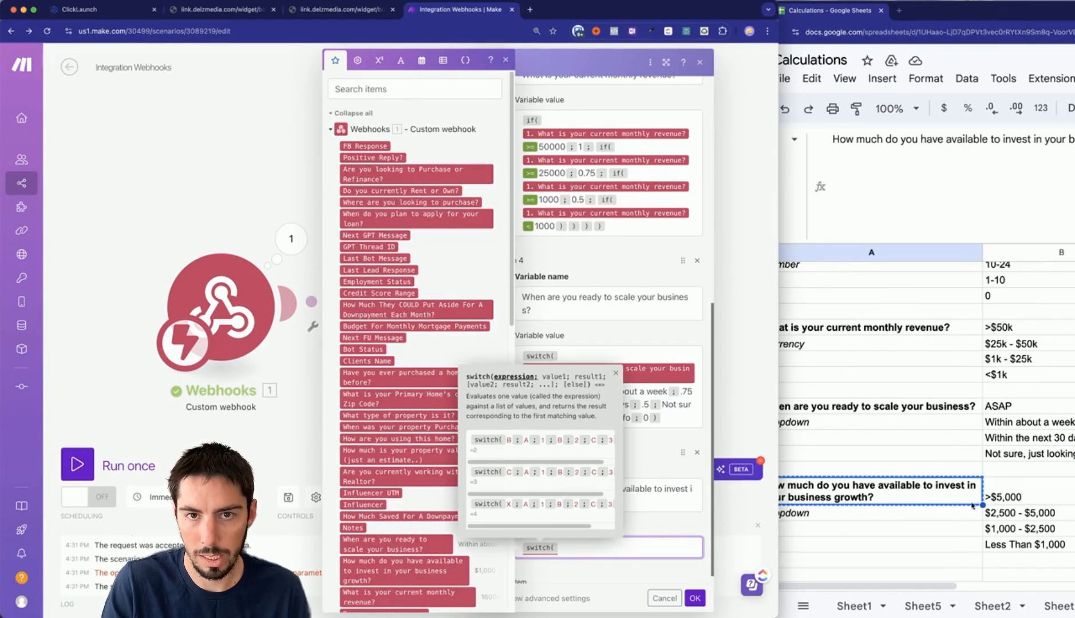
click(403, 571)
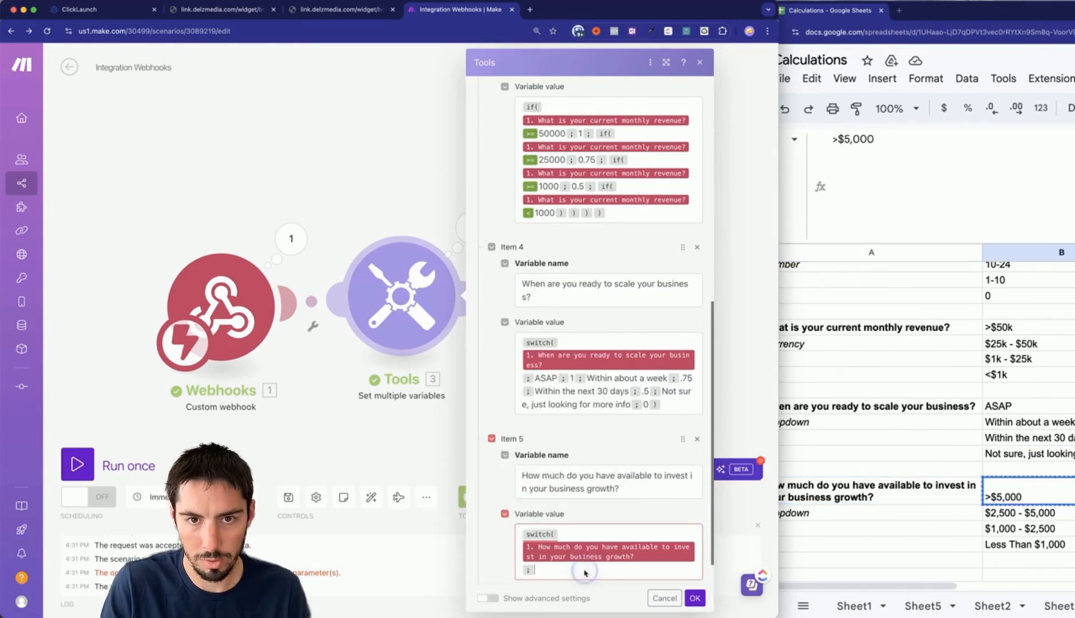
text(1;)
click(909, 529)
click(681, 568)
key(super+v)
text(;.5;)
click(909, 544)
key(super+v)
text(;0)
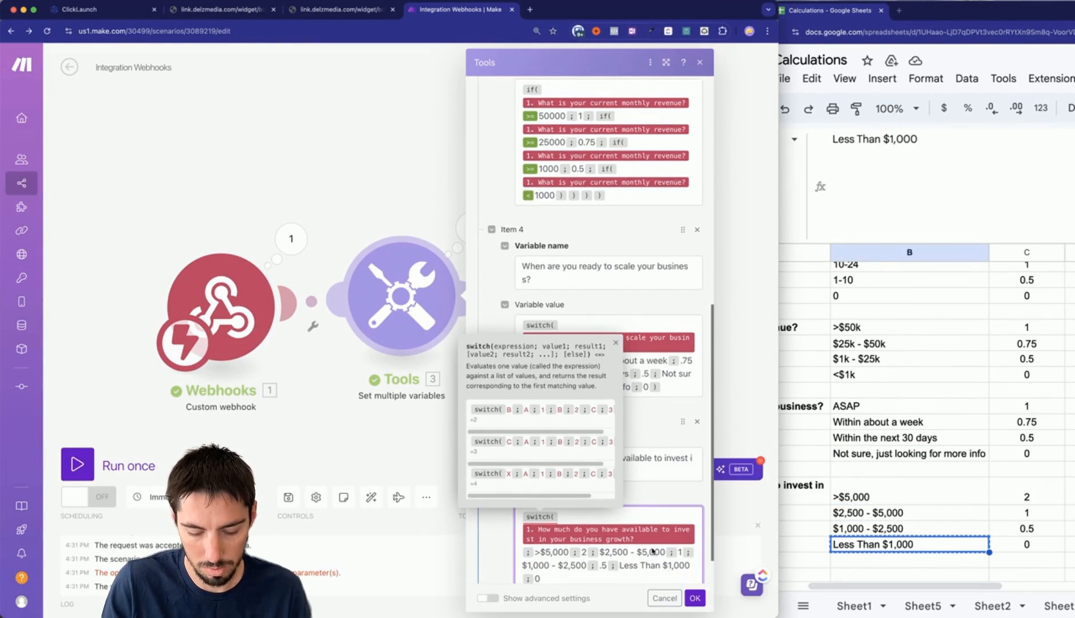
Save the variables module, run once on queued webhook data, and verify scores 2, 1, 0.5, 0.75, 0.5.
click(695, 598)
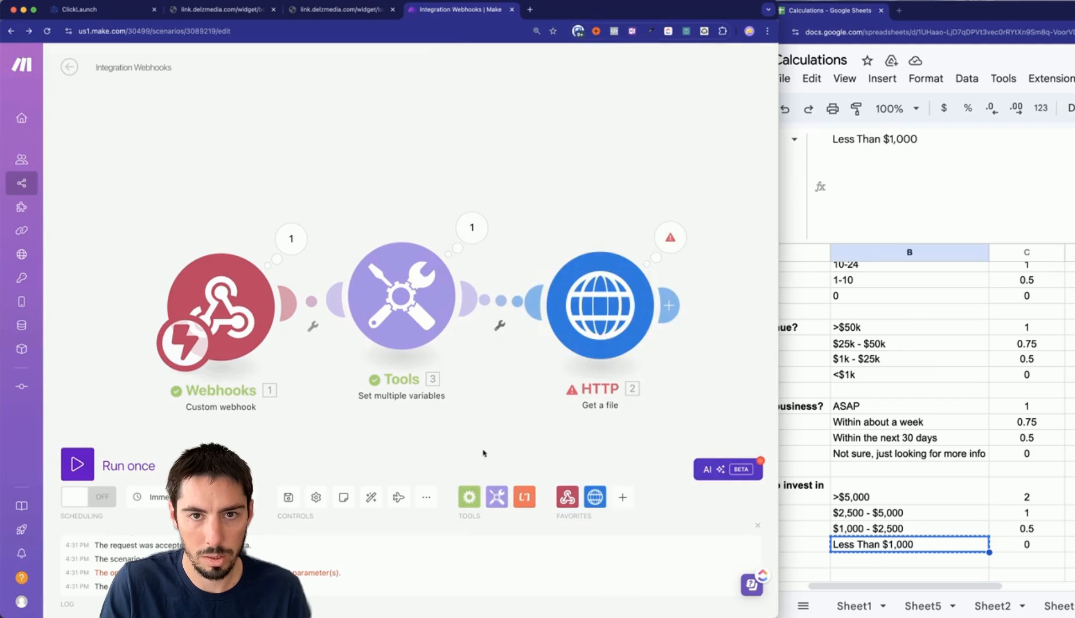
click(78, 464)
click(332, 499)
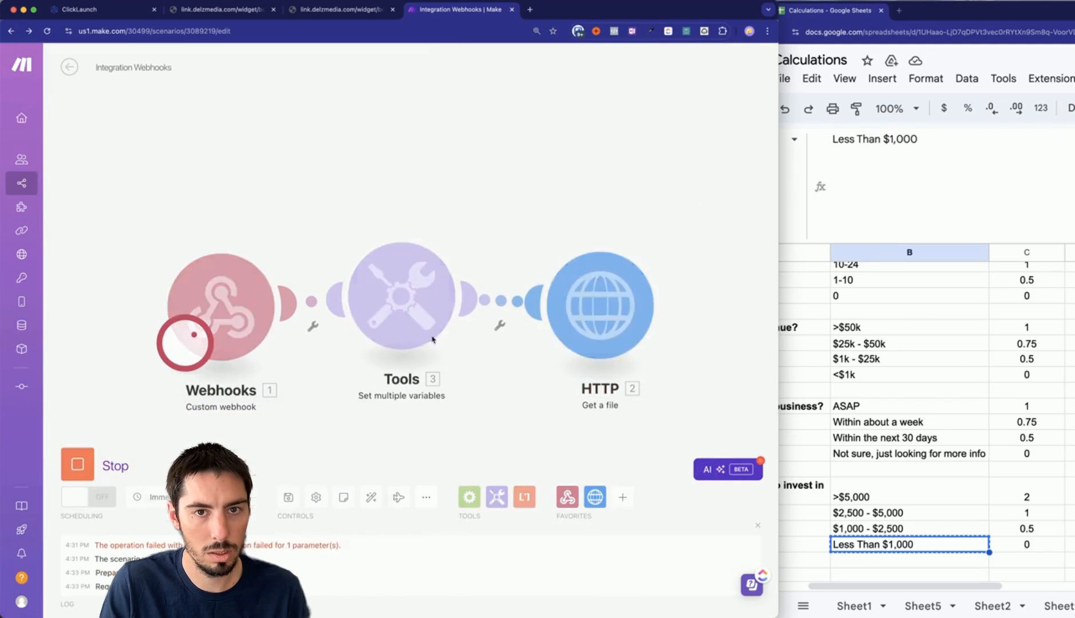
click(472, 227)
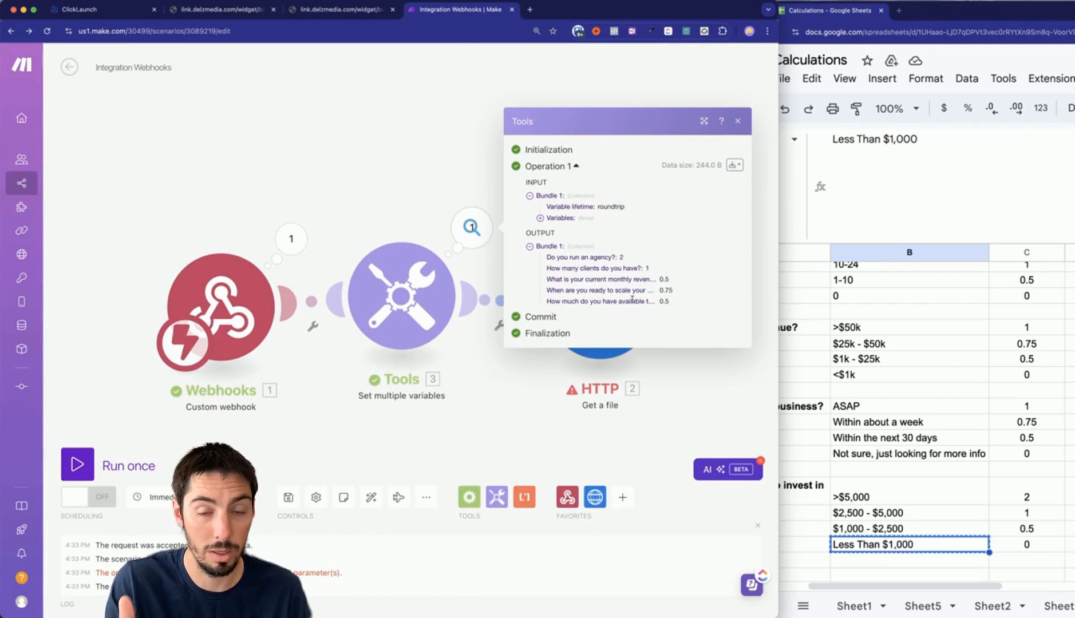
click(449, 435)
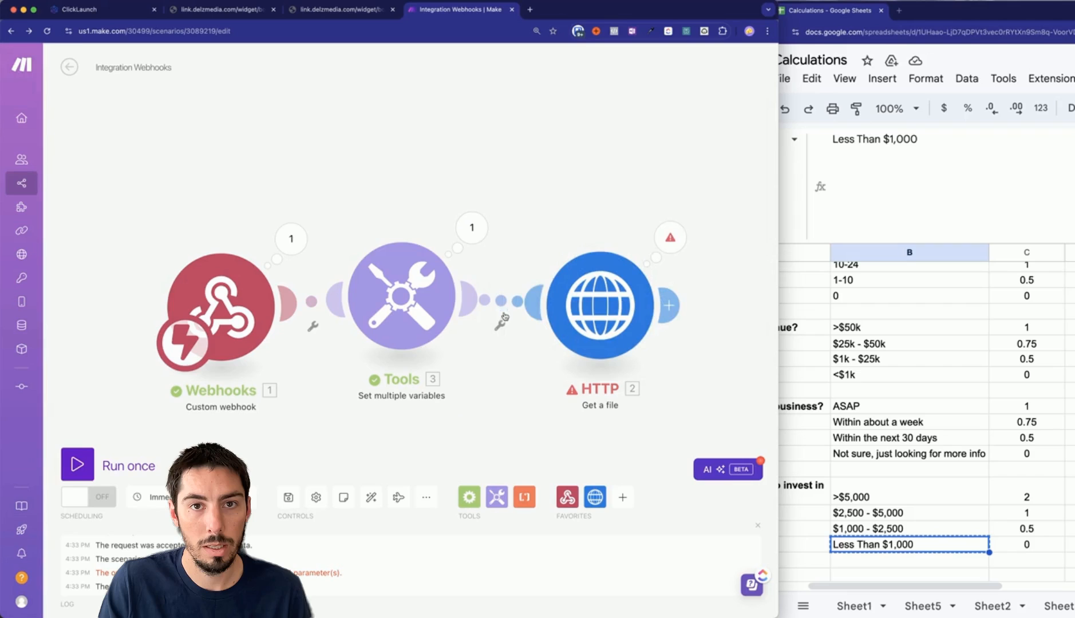
click(472, 229)
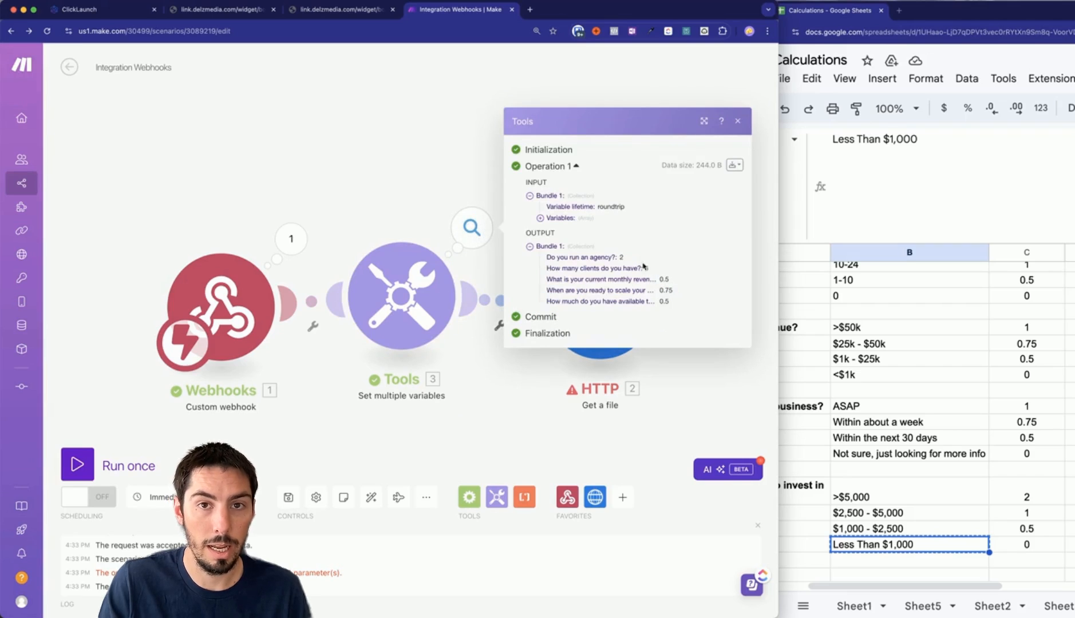
click(477, 446)
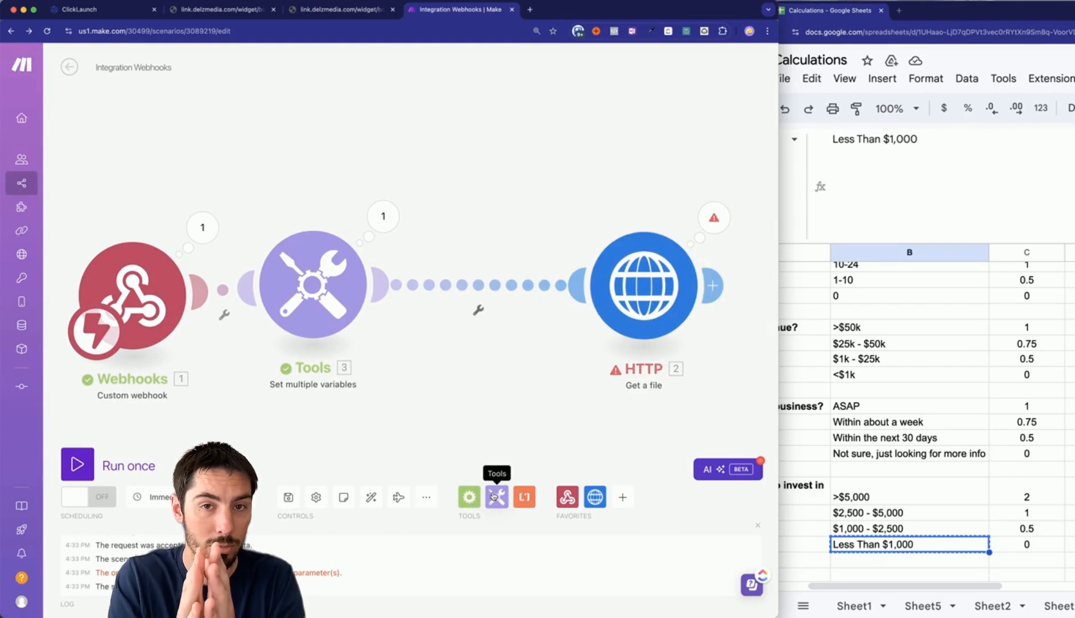
Insert a Tools Set variable module before HTTP, named 'Application Score'.
click(494, 496)
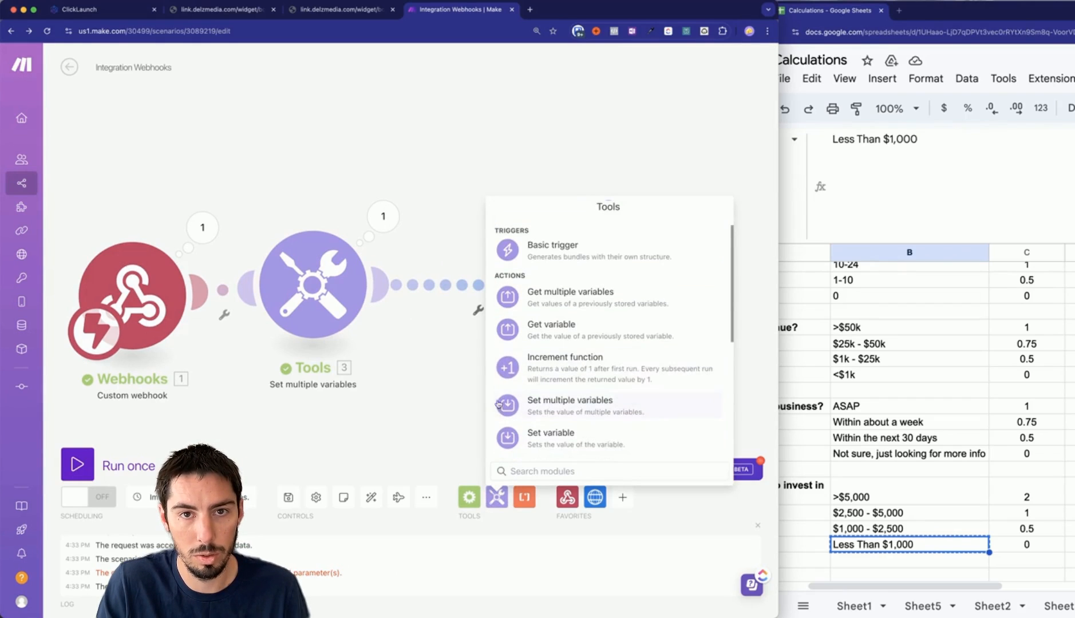
click(547, 438)
click(472, 252)
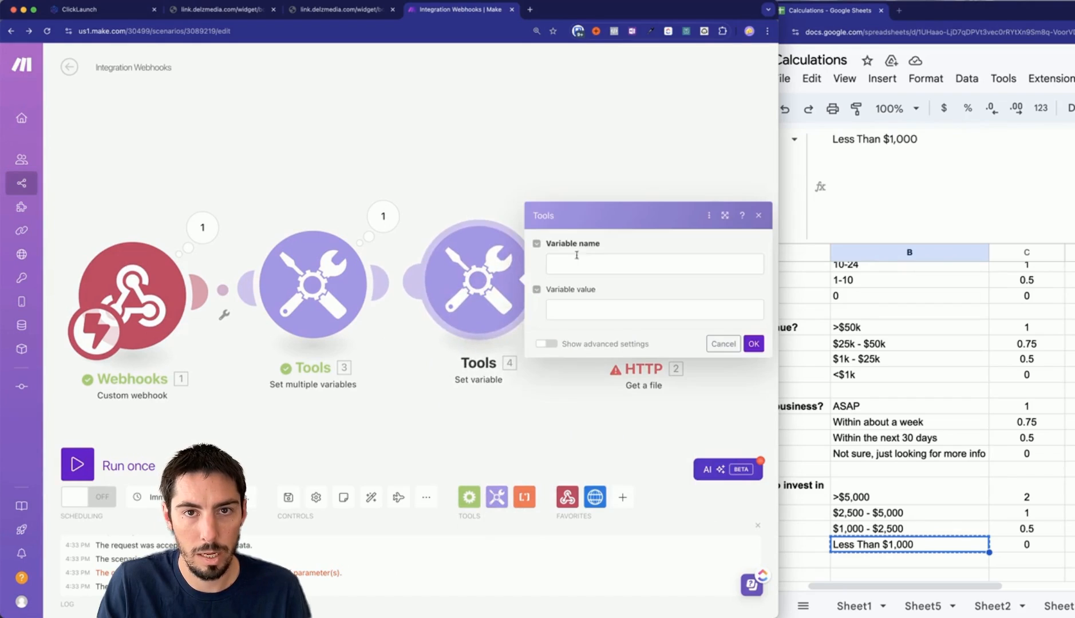
click(579, 266)
text(Application Score)
click(569, 309)
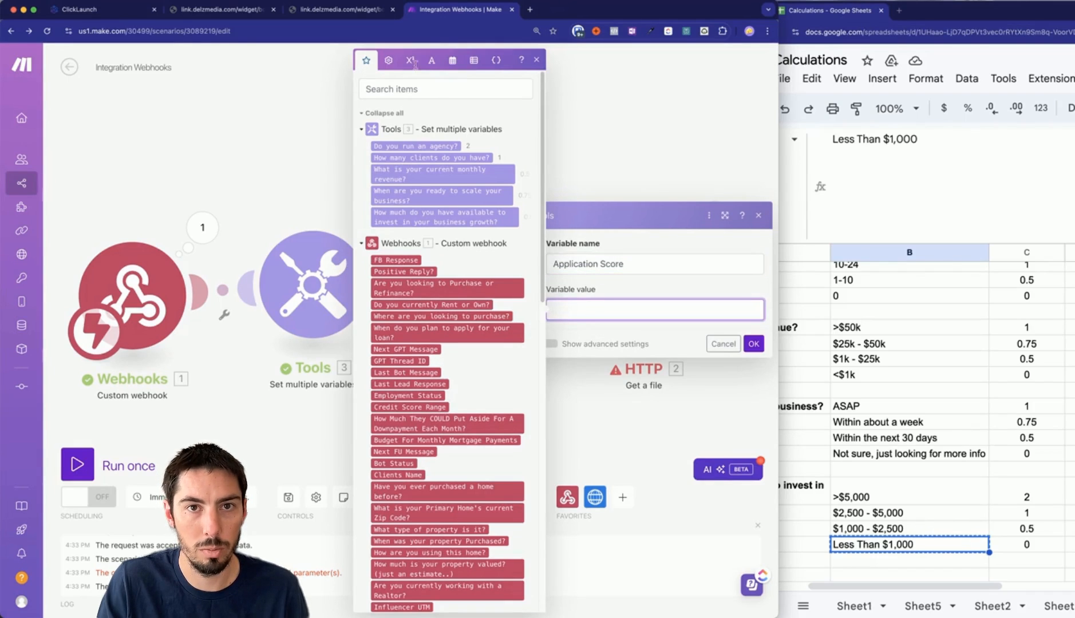
Set its value to sum() of the five answer scores, save it, and start a test run.
click(413, 63)
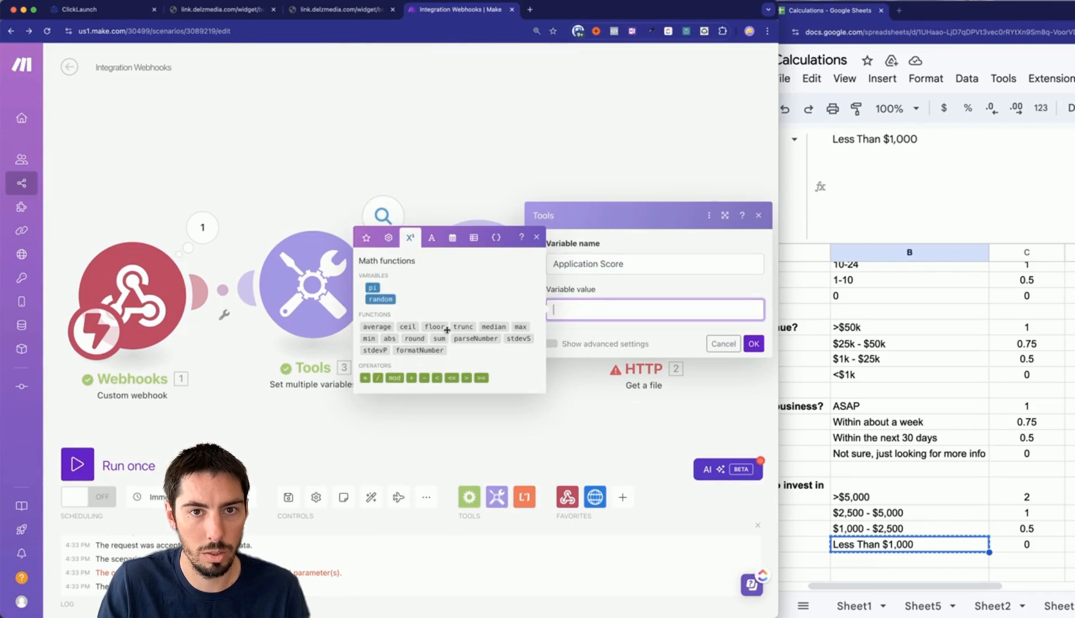
click(438, 339)
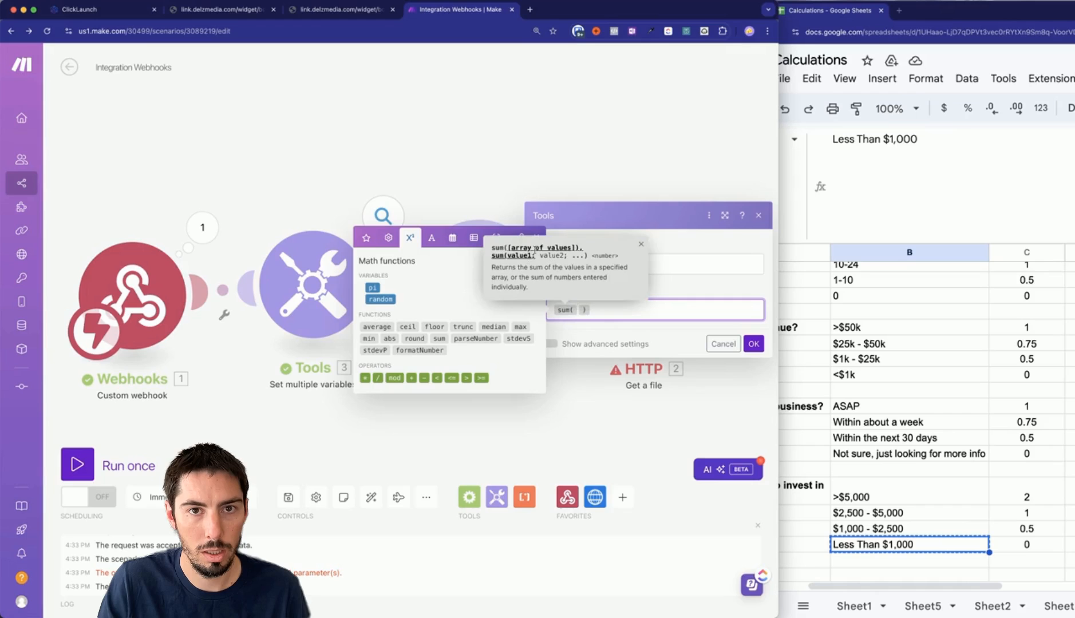
click(366, 238)
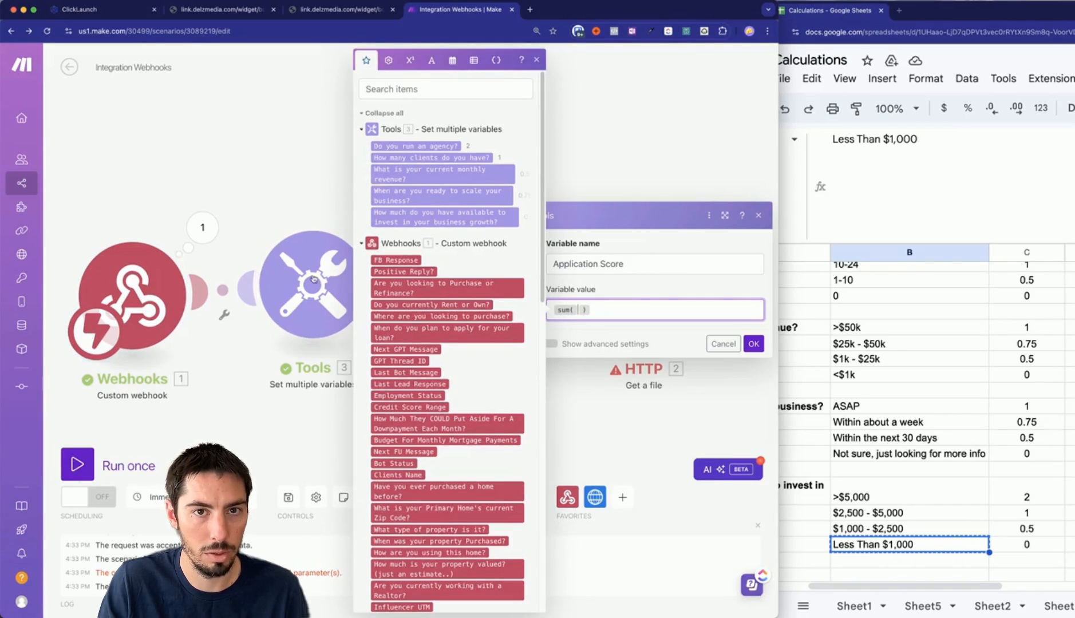
click(415, 146)
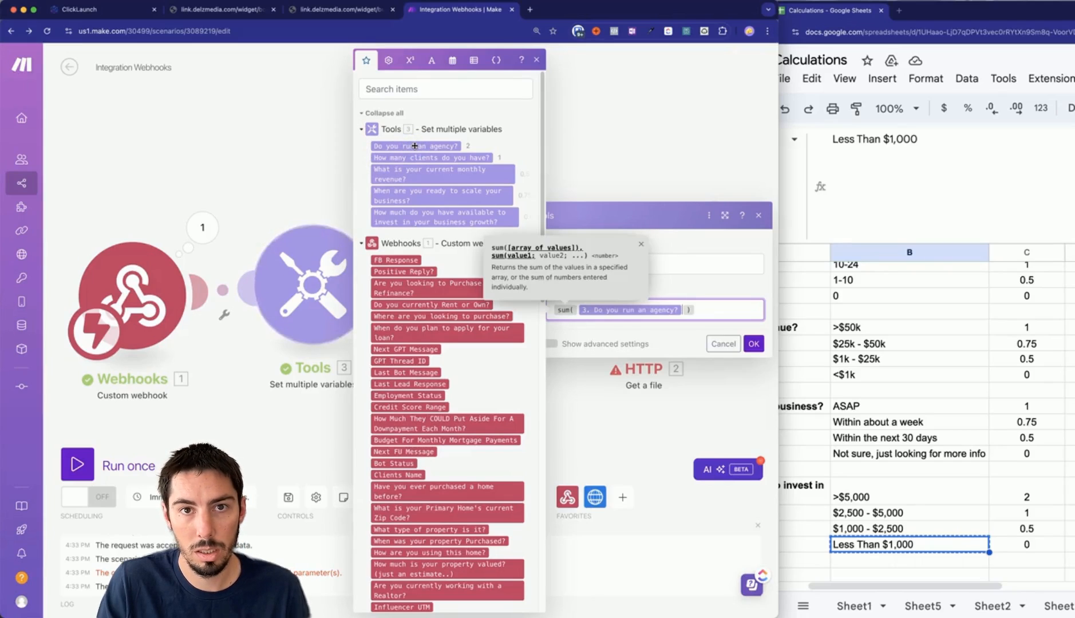
text(;)
click(412, 159)
text(;)
click(412, 173)
text(;)
click(414, 196)
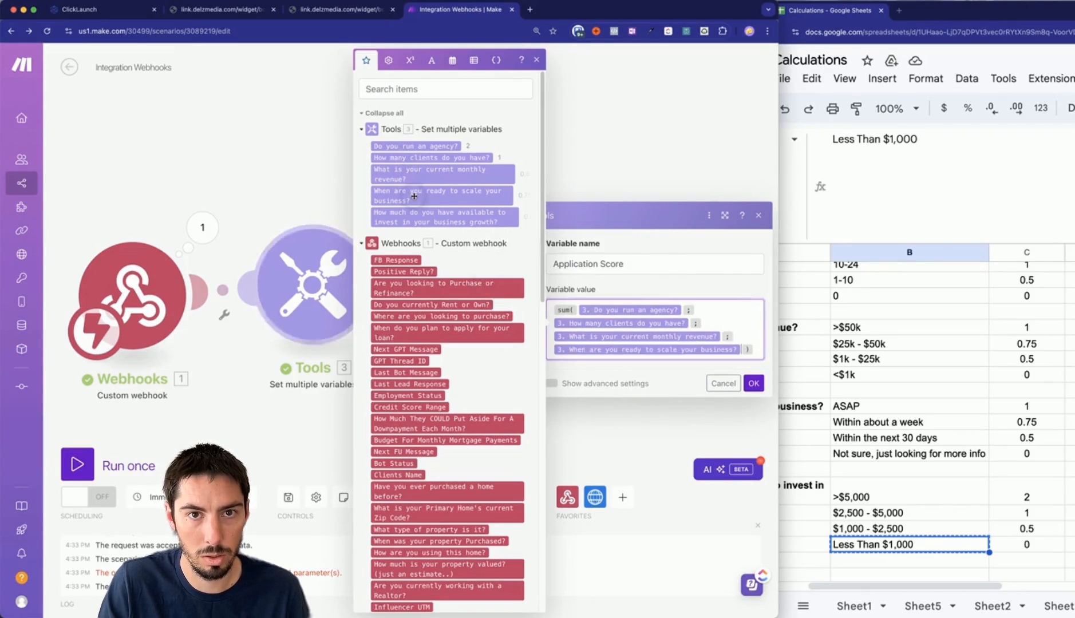
text(;)
click(414, 217)
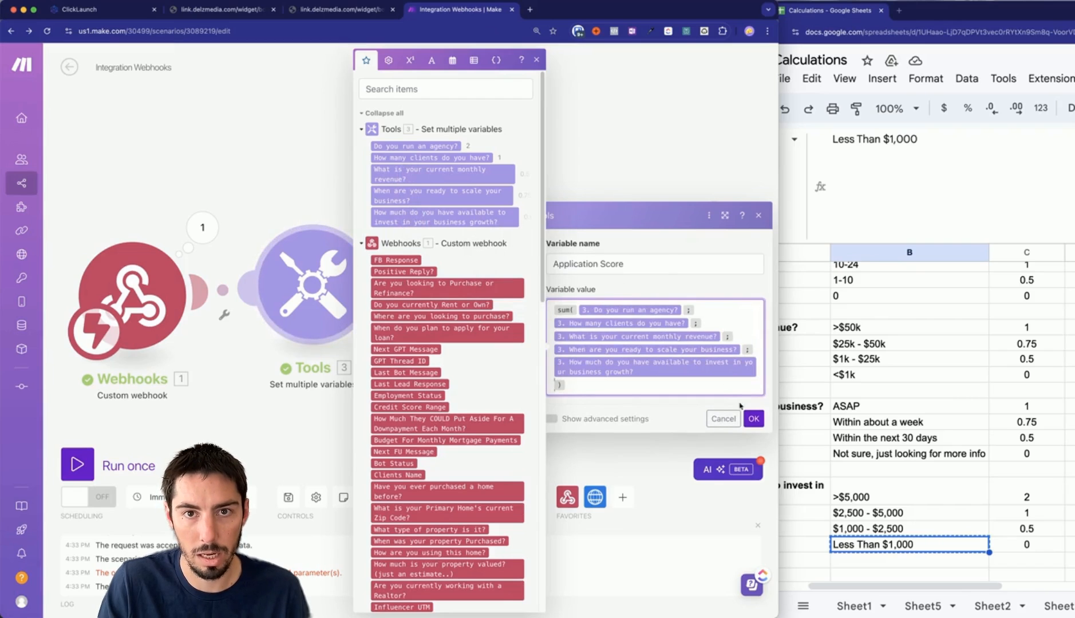
click(754, 419)
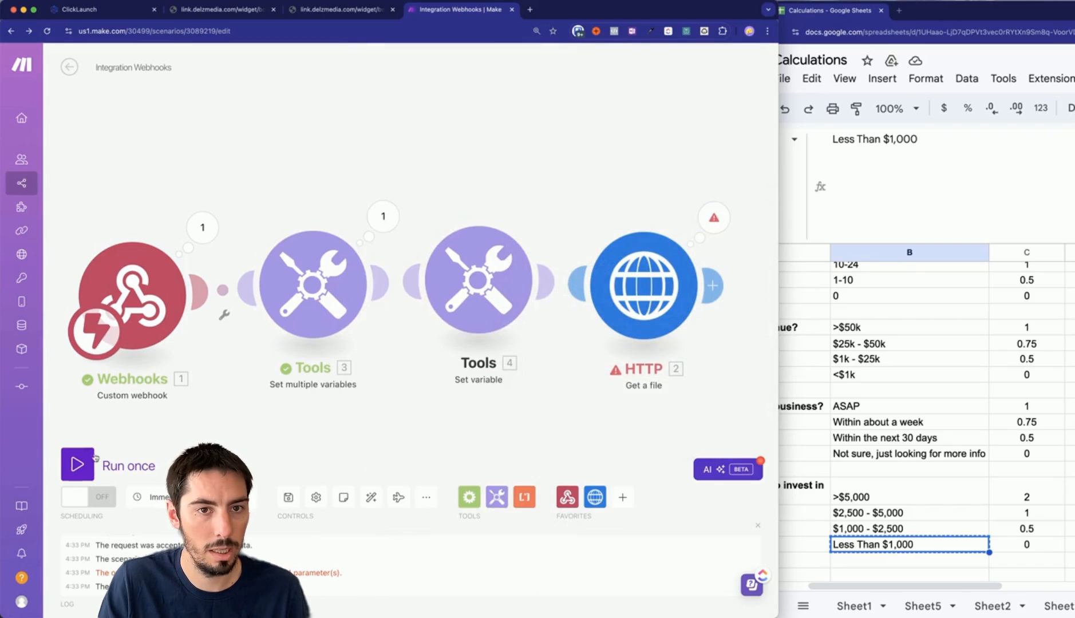
click(77, 464)
Run with the existing webhook data and confirm the Application Score output is 4.75.
click(323, 506)
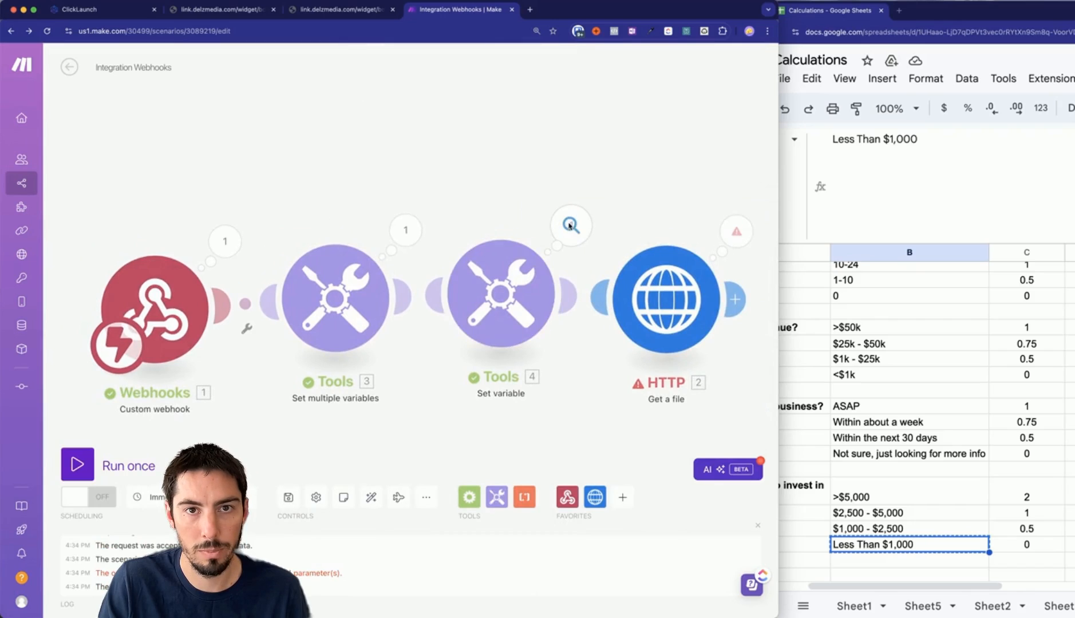
click(571, 225)
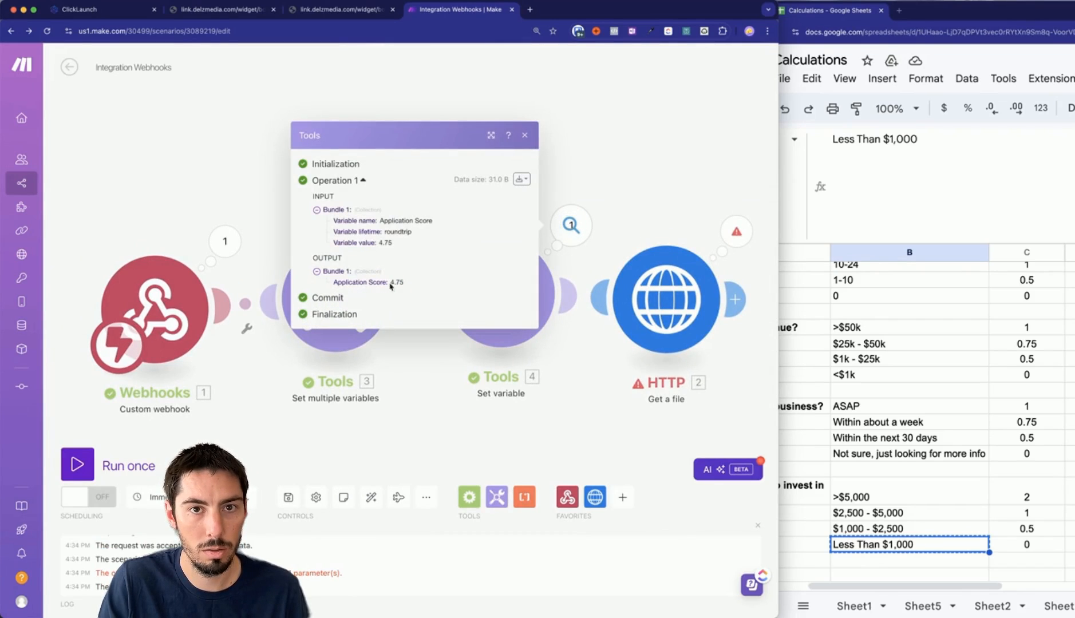
click(429, 429)
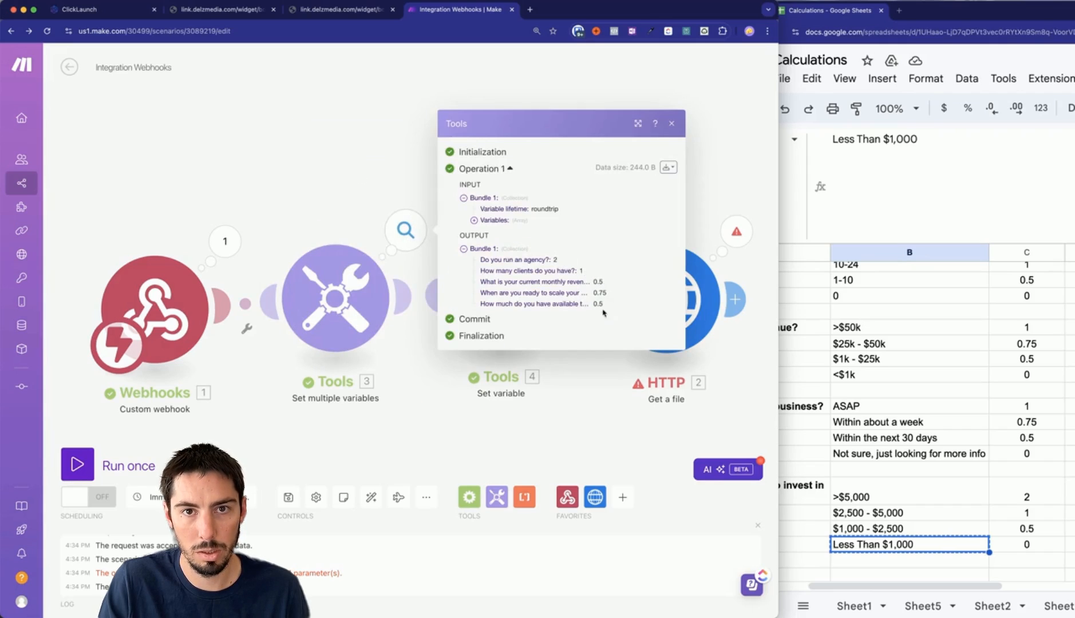
click(521, 439)
click(569, 227)
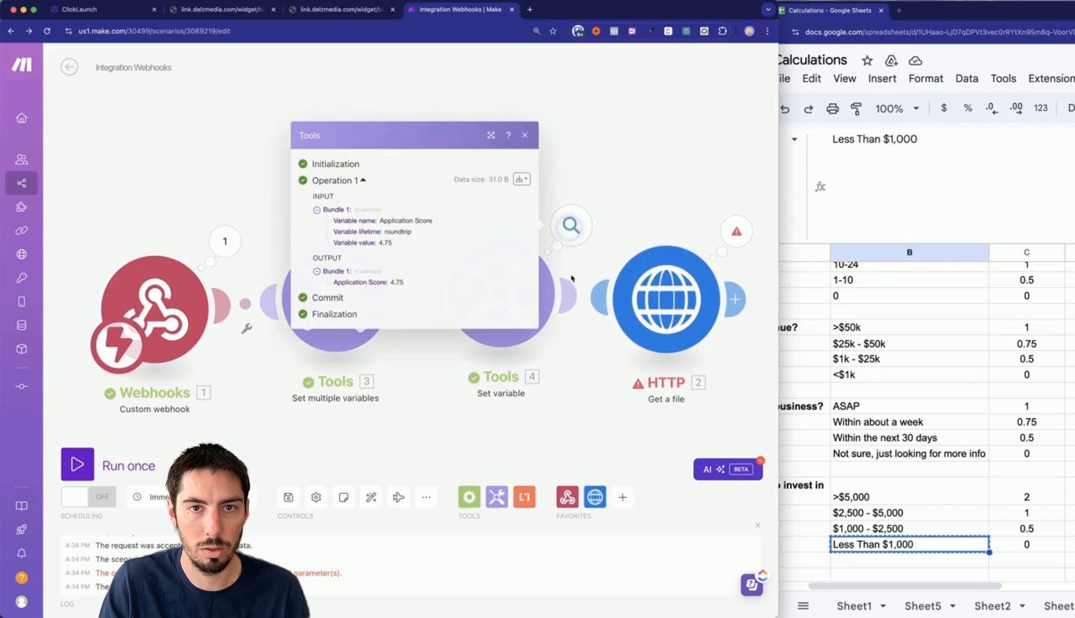
click(484, 430)
Drag the HTTP module to the right to open a gap for a new step.
scroll(535, 411, down, 1)
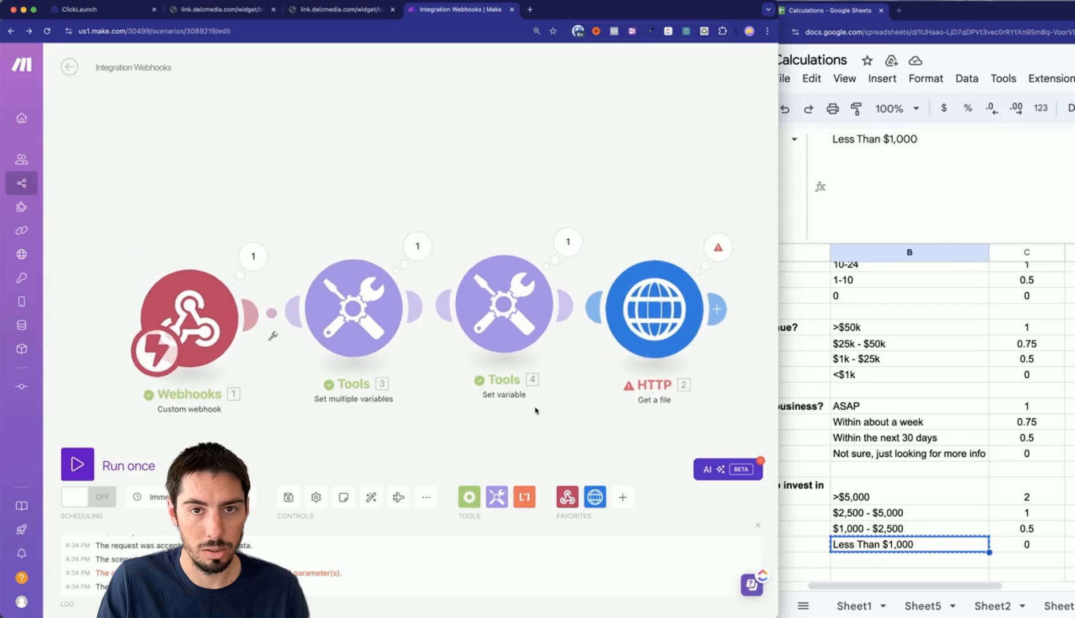
scroll(535, 411, down, 2)
drag(528, 444, 482, 392)
drag(604, 290, 737, 291)
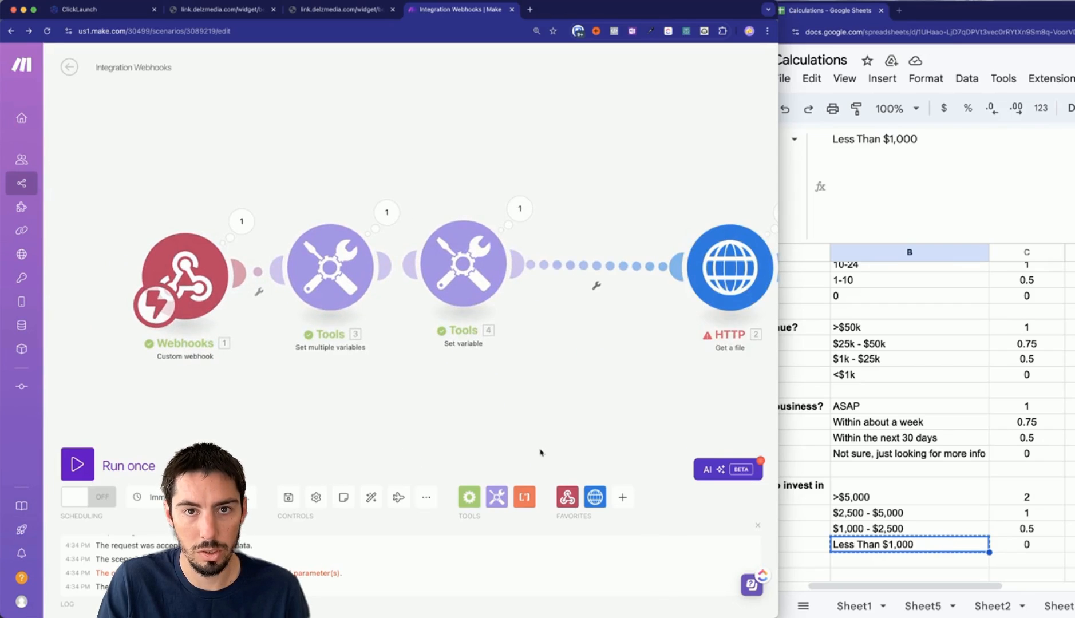
Add a Slack Create a Message step posting to the public channel testing.
click(622, 497)
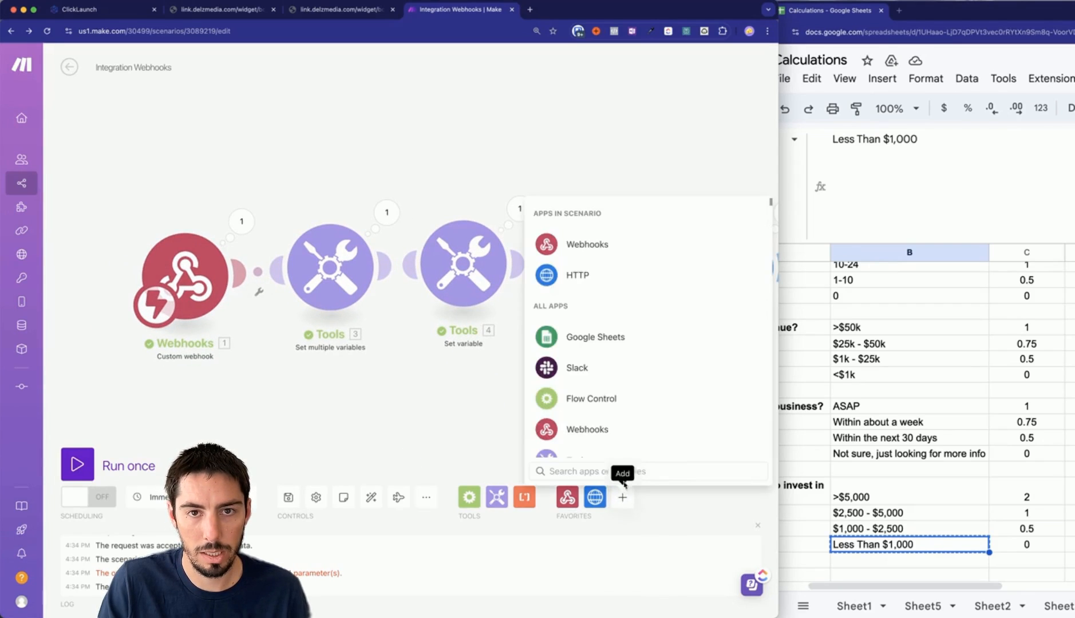
click(567, 371)
scroll(573, 389, down, 5)
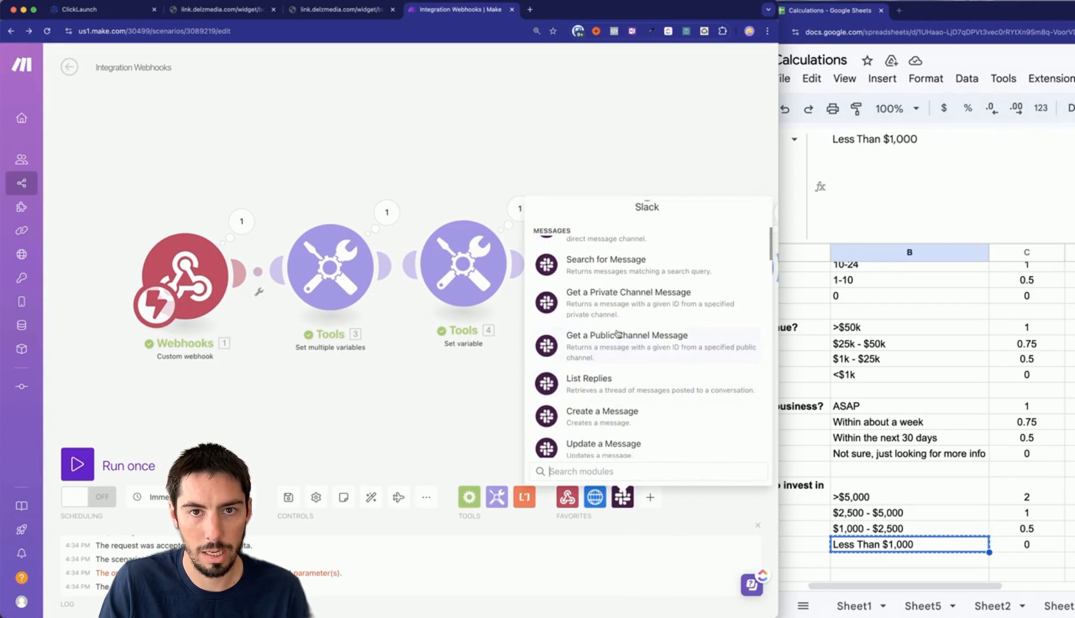
click(577, 416)
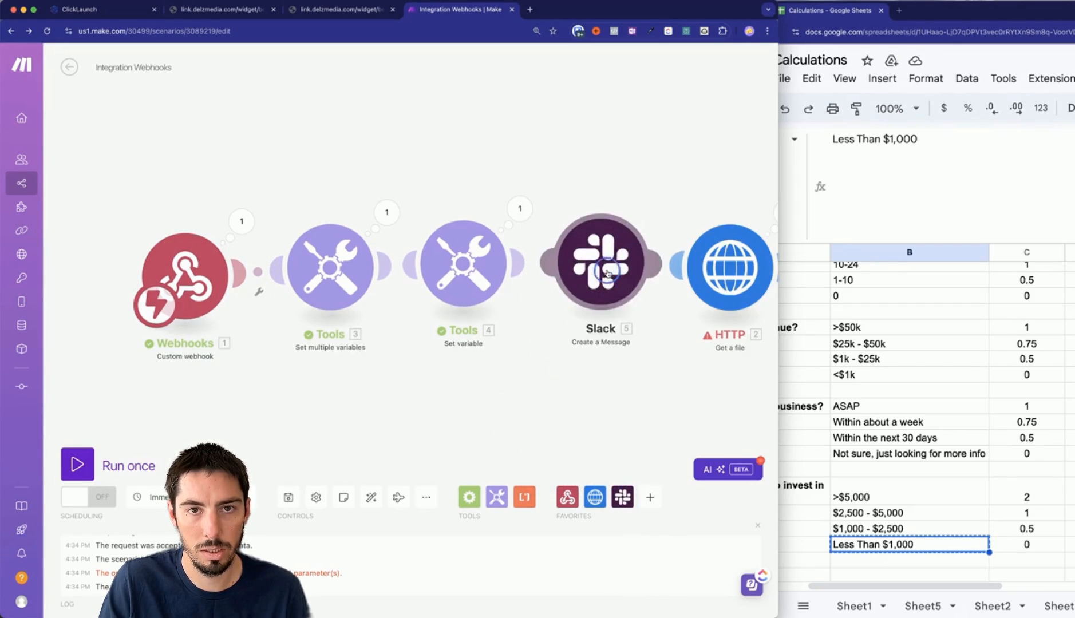
click(608, 267)
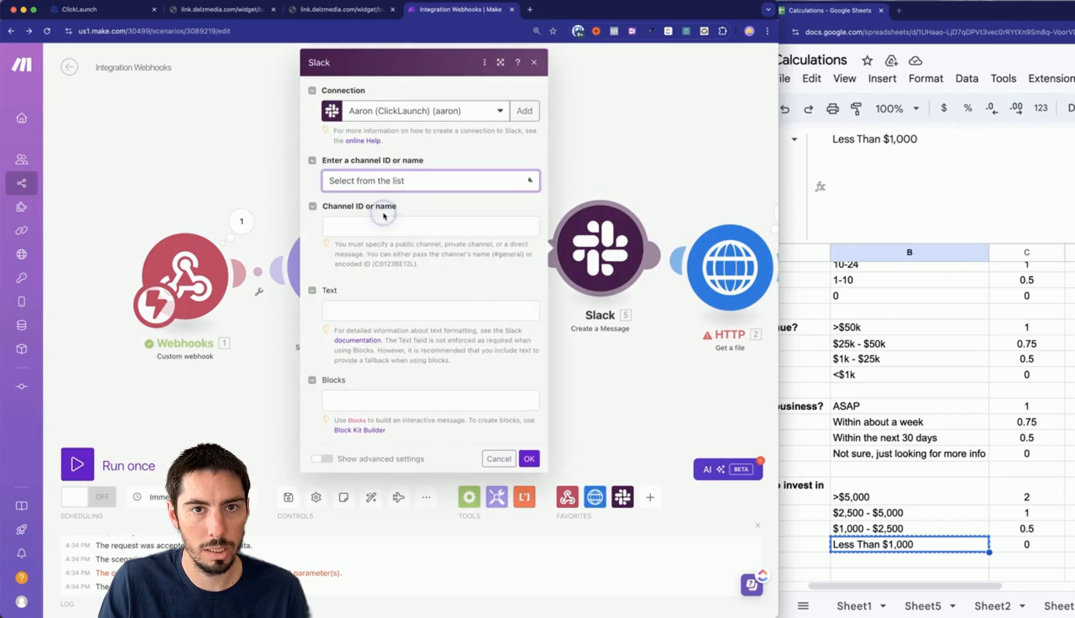
click(378, 272)
click(343, 371)
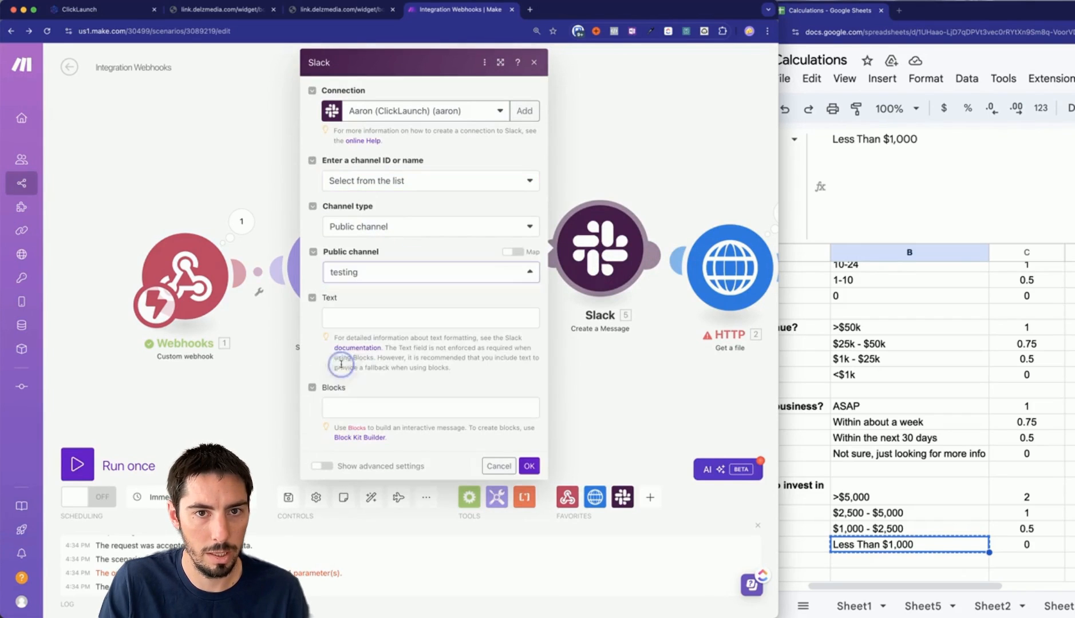
Write a bold 'New Booked Call' heading and a Name line mapped to full_name.
click(342, 320)
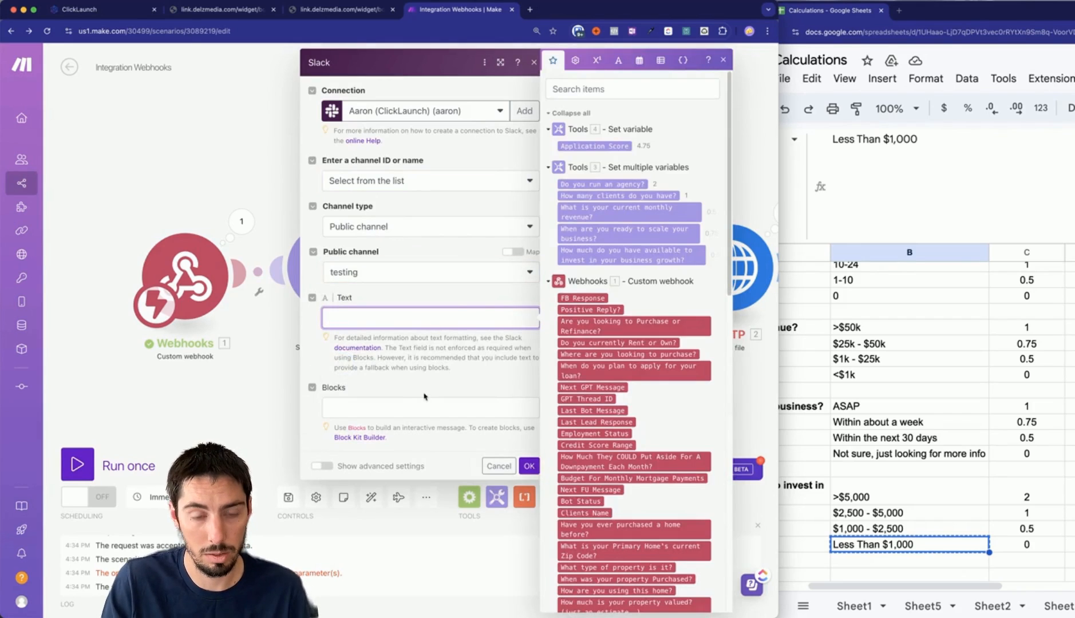
text(*New Booked)
key(BackSpace)
key(BackSpace)
key(BackSpace)
text(oked Call)
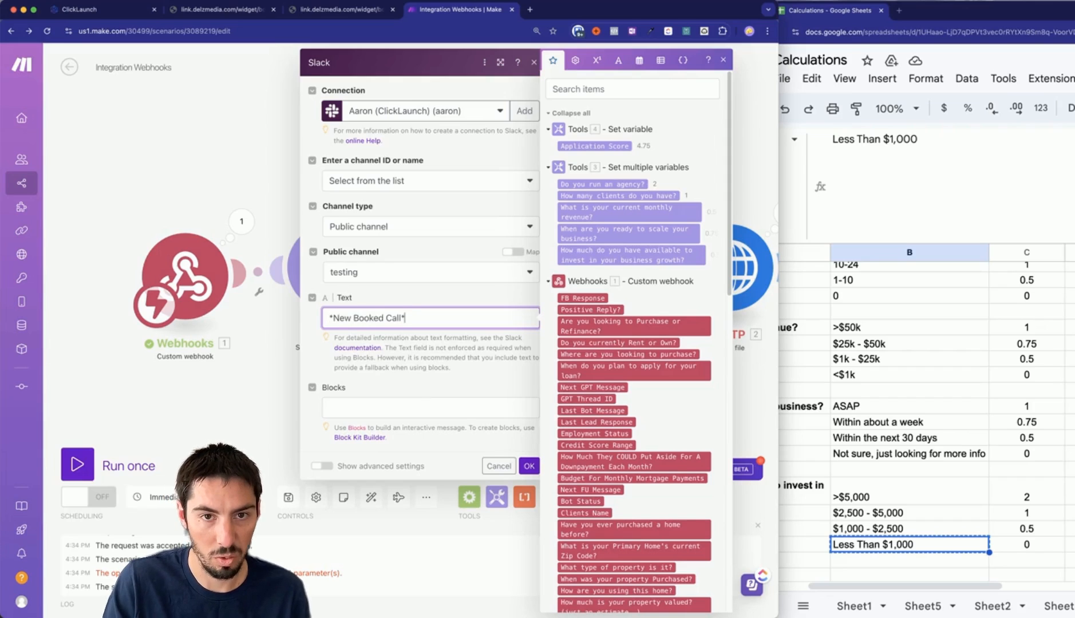
text(*)
key(Return)
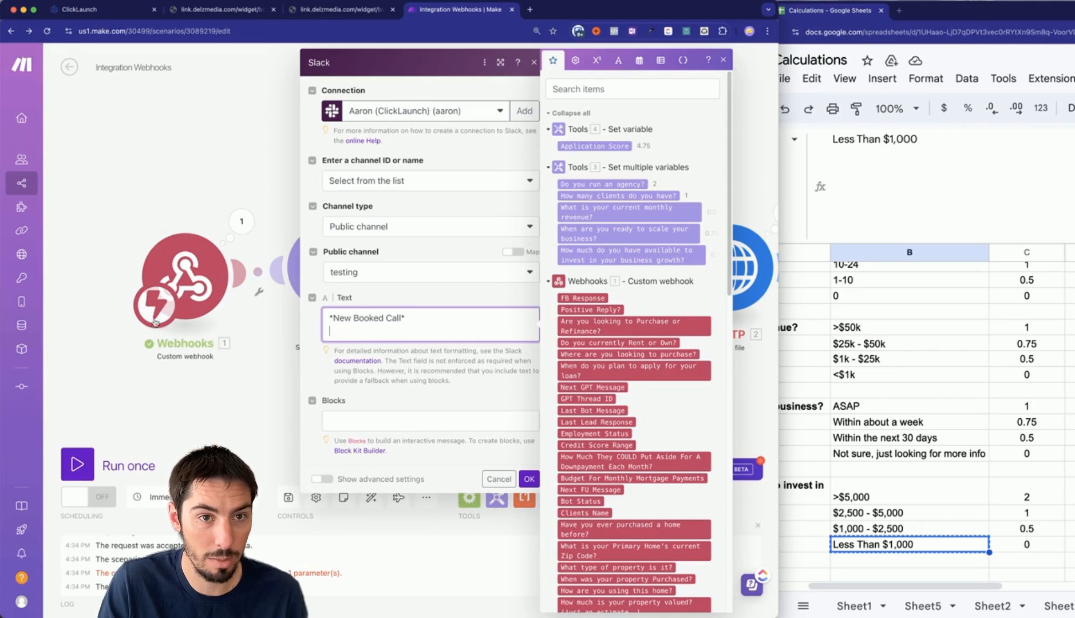
key(super+Tab)
click(53, 283)
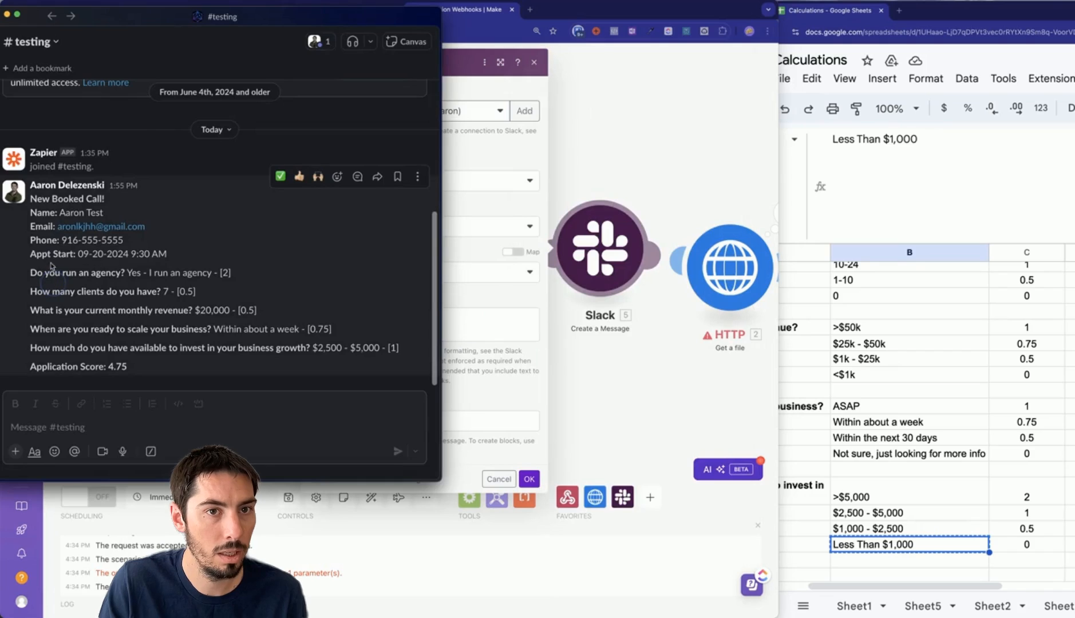
drag(37, 201, 82, 240)
click(444, 374)
text(*Name:*)
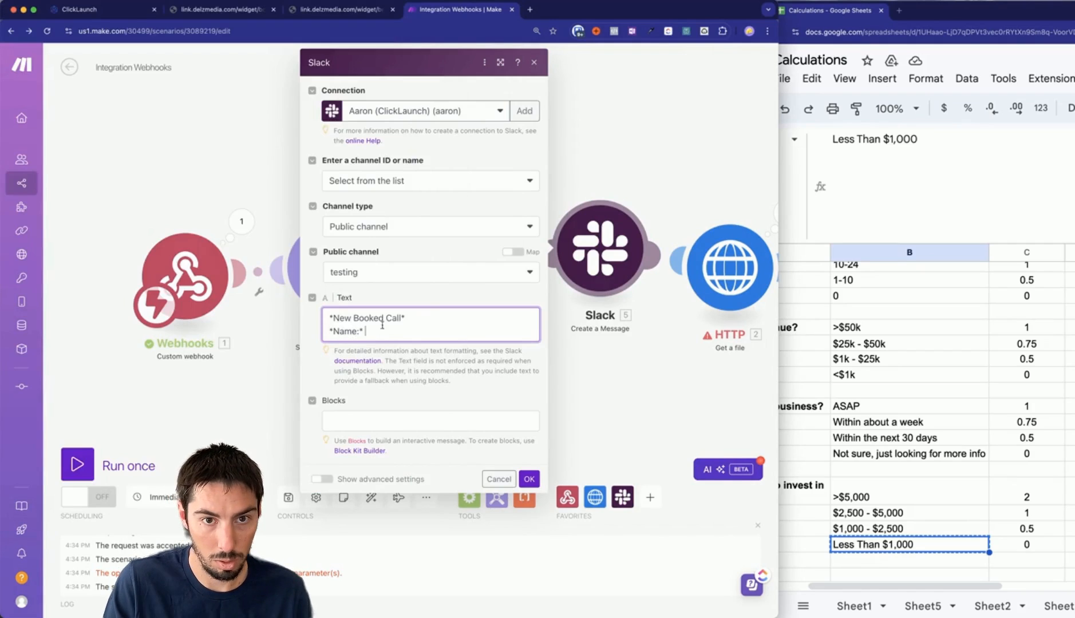
click(376, 330)
scroll(604, 323, down, 10)
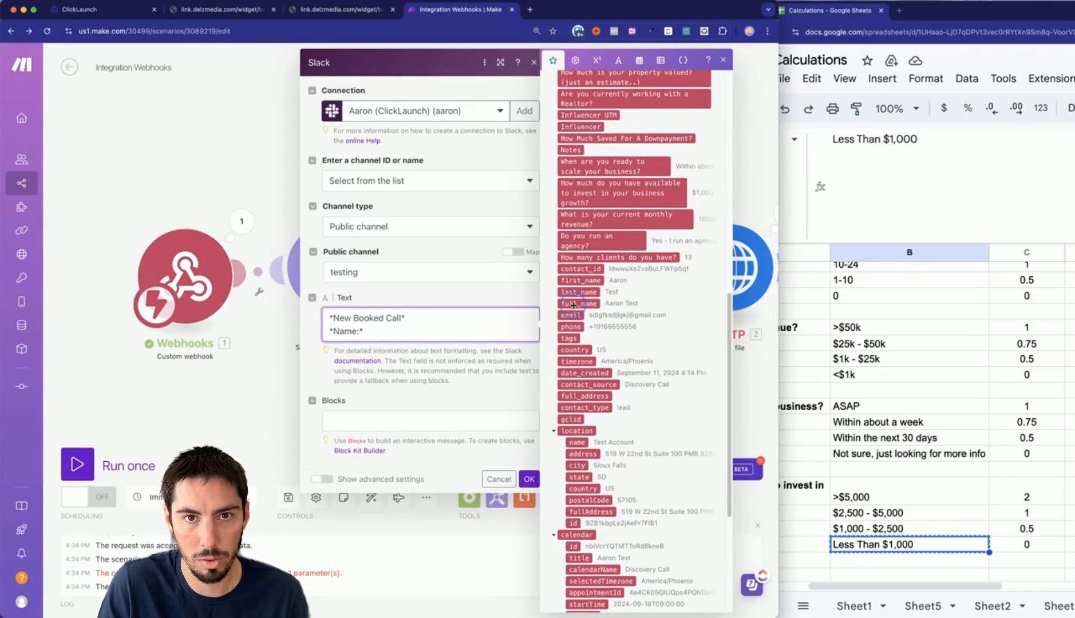
click(574, 304)
Add bold Email and Phone lines mapped to the contact's email and phone.
key(Return)
text(*email)
key(BackSpace)
key(BackSpace)
text(Email:*)
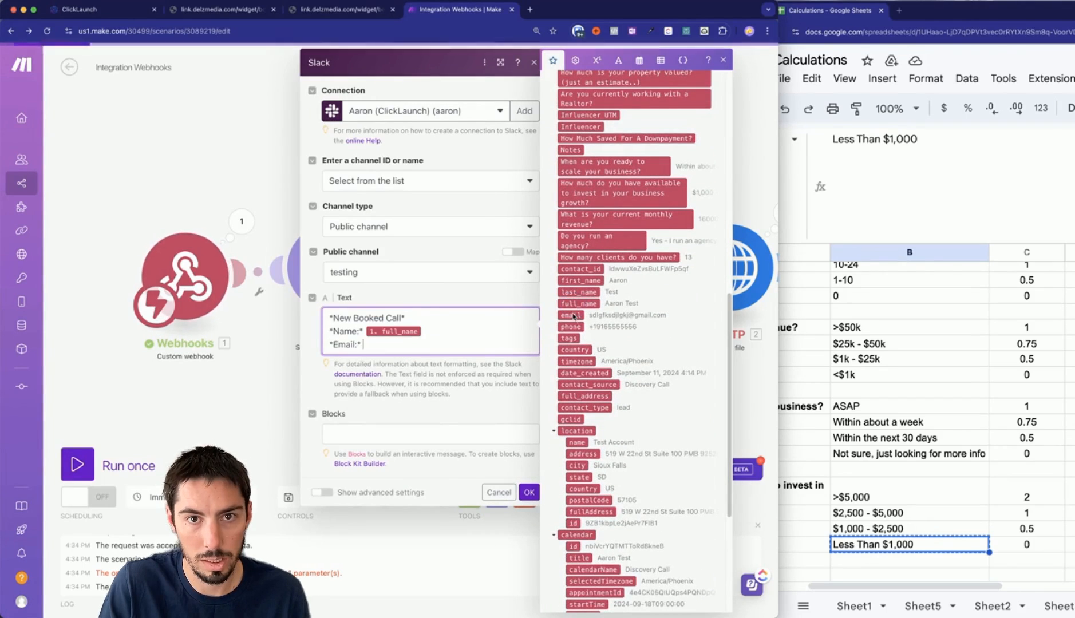
click(567, 316)
key(Return)
text(*Phone:*)
click(563, 326)
key(Return)
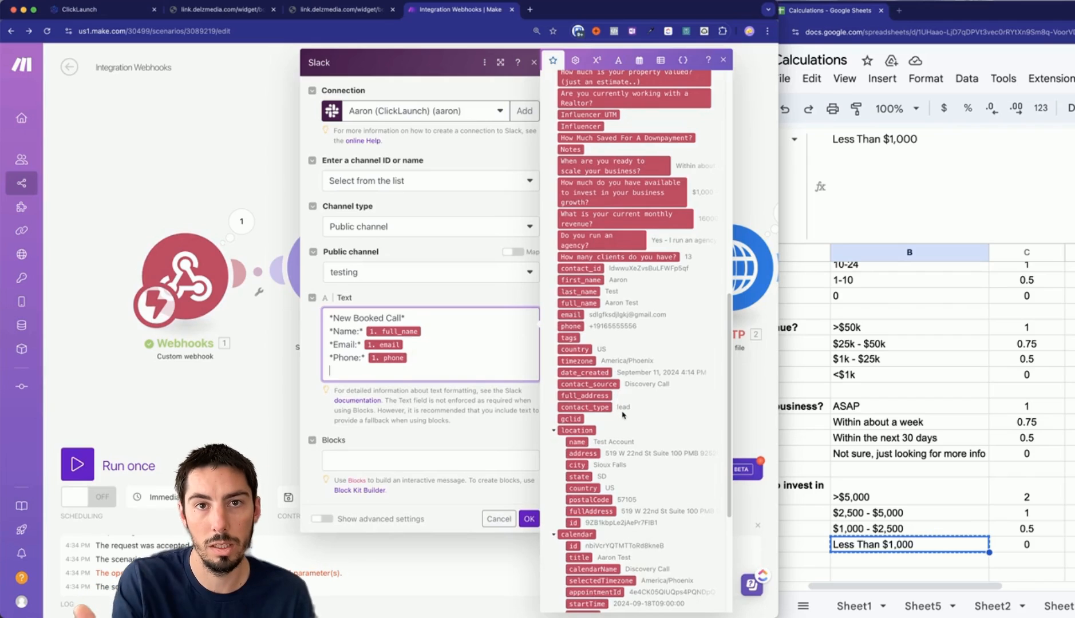
Add a Start Date/Time line mapped to calendar startTime and show the date and time functions.
scroll(632, 440, down, 4)
scroll(623, 342, down, 4)
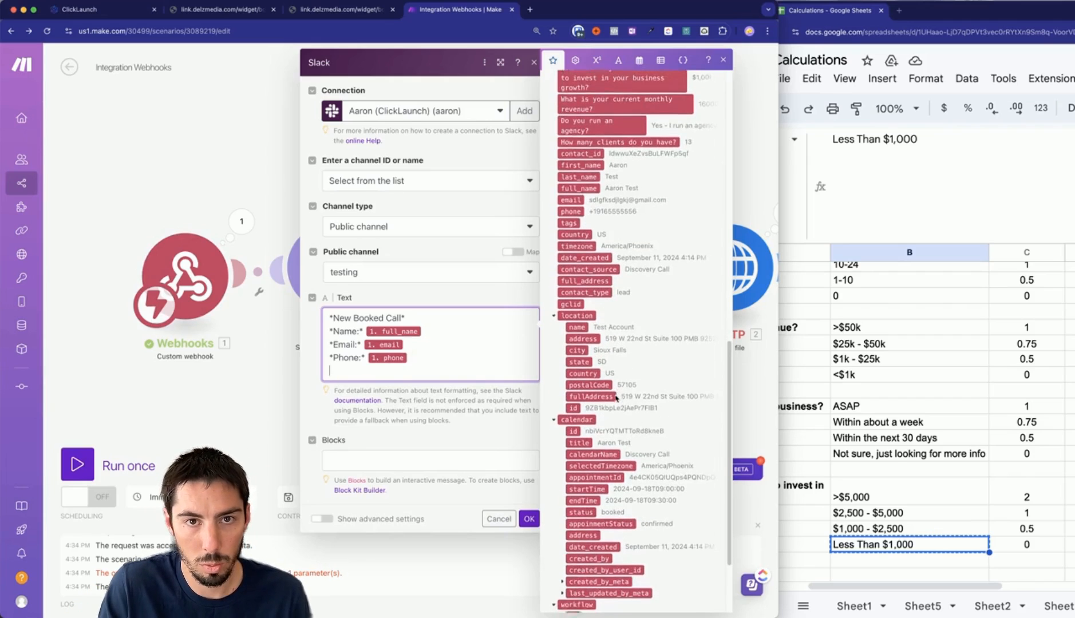
text(Stati)
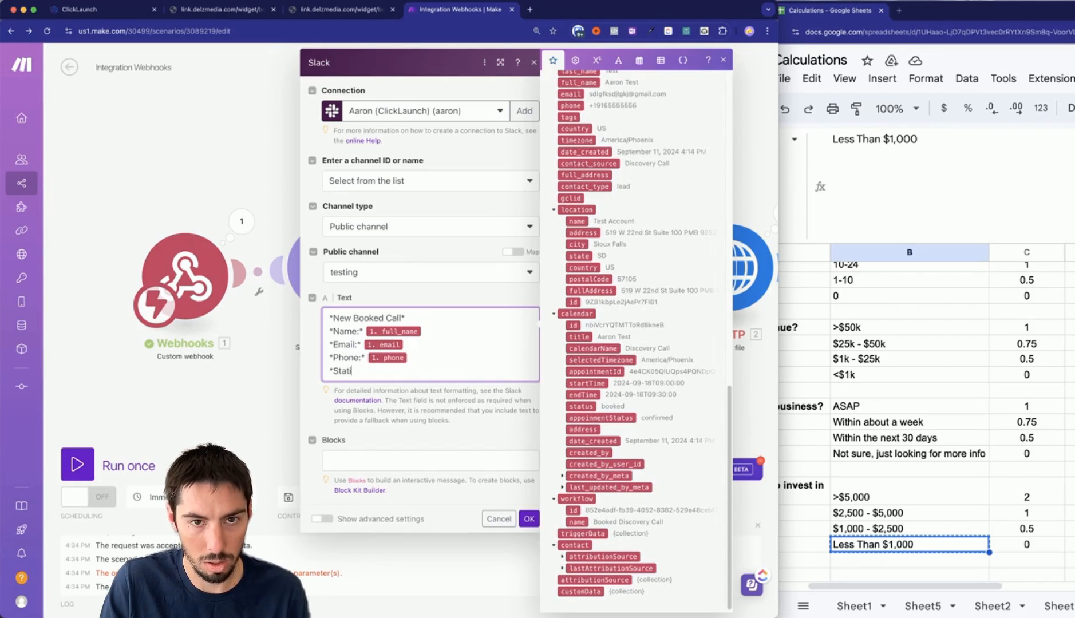
key(BackSpace)
text(rt Date/DTime:*)
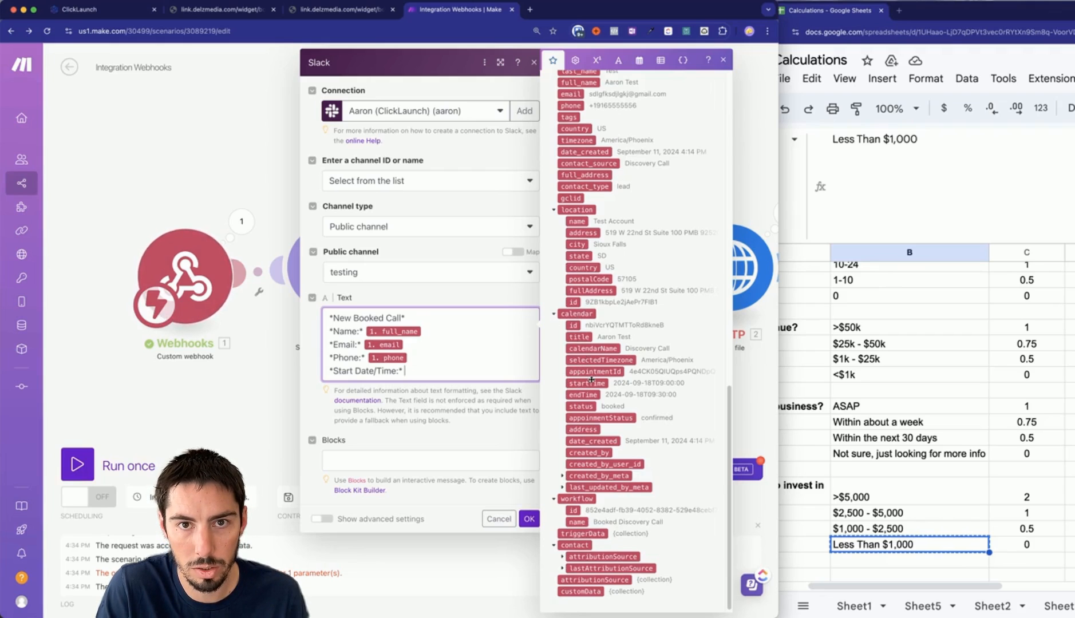
click(594, 384)
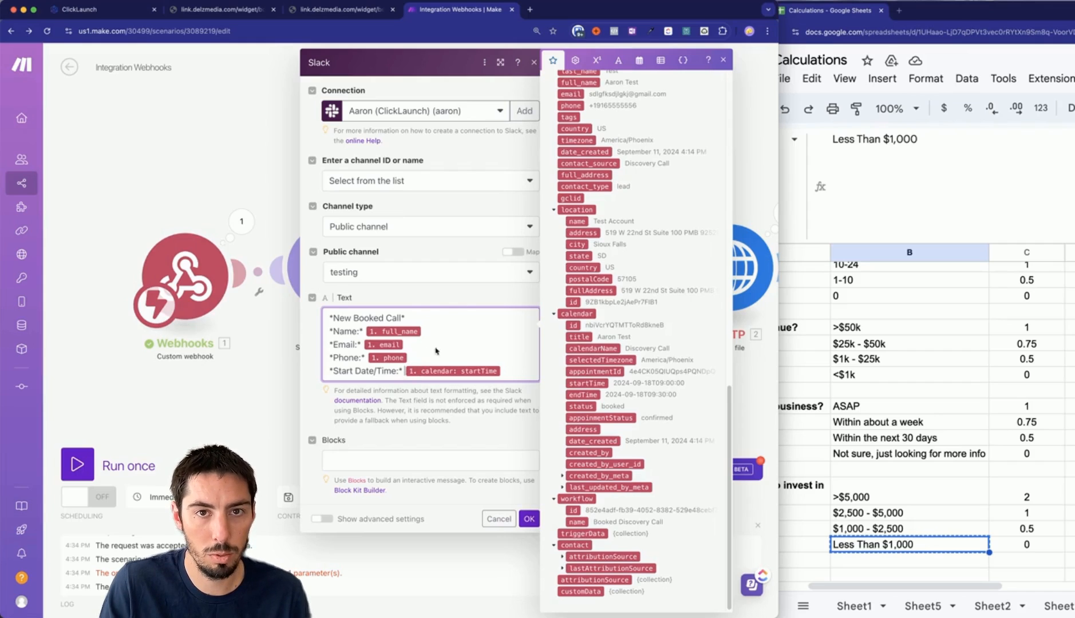
click(640, 61)
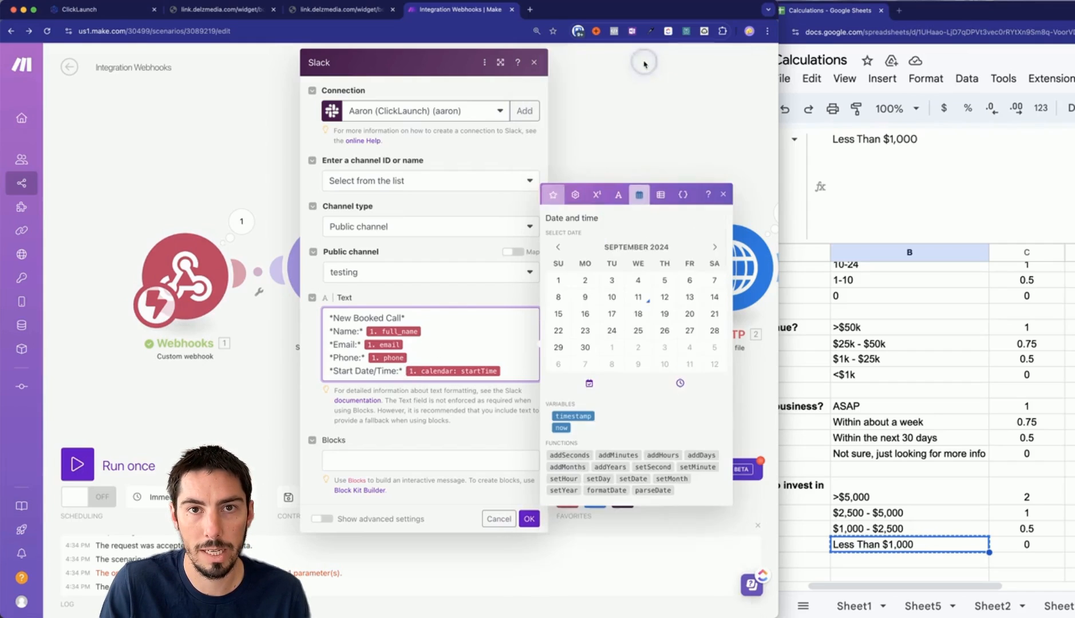
Wrap calendar startTime in formatDate with format MM-DD-YYYY h:mm A, then add blank lines below.
click(606, 491)
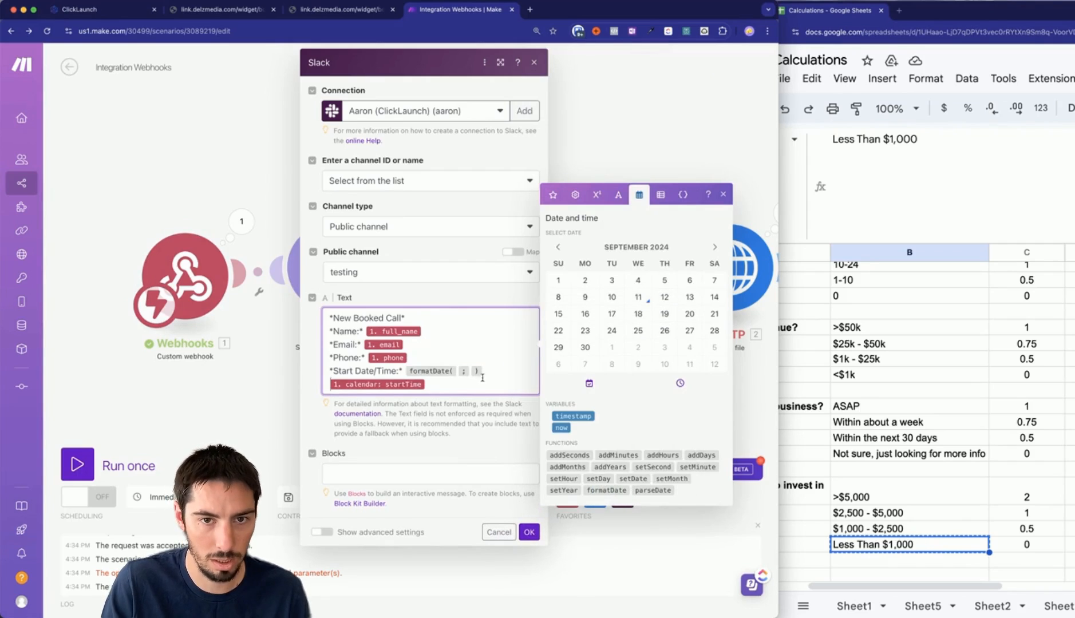
click(453, 373)
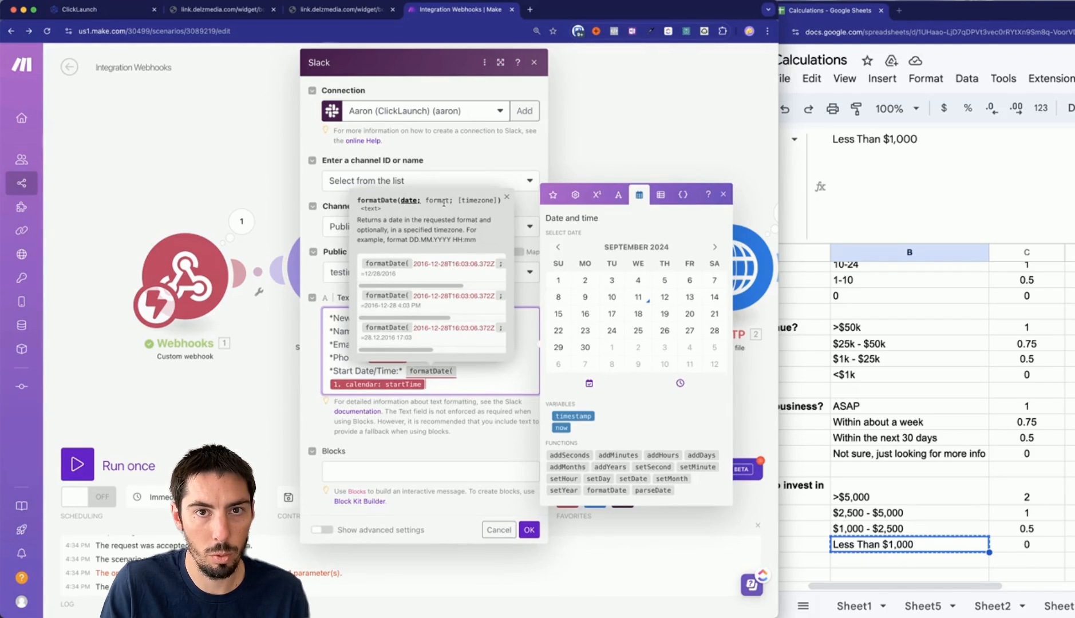
text(;)
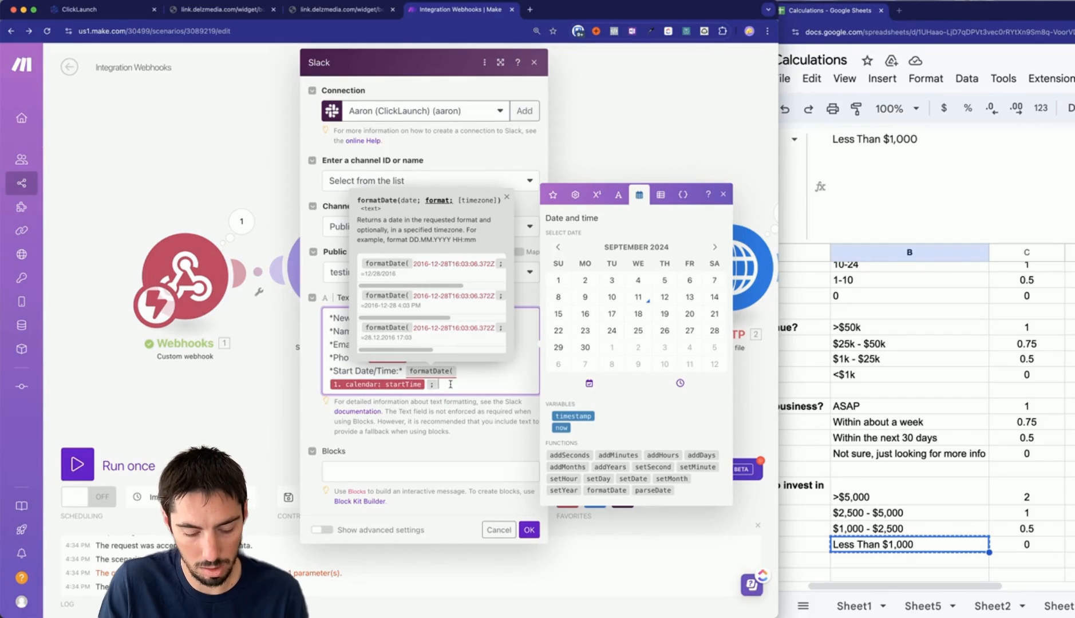
text(MM)
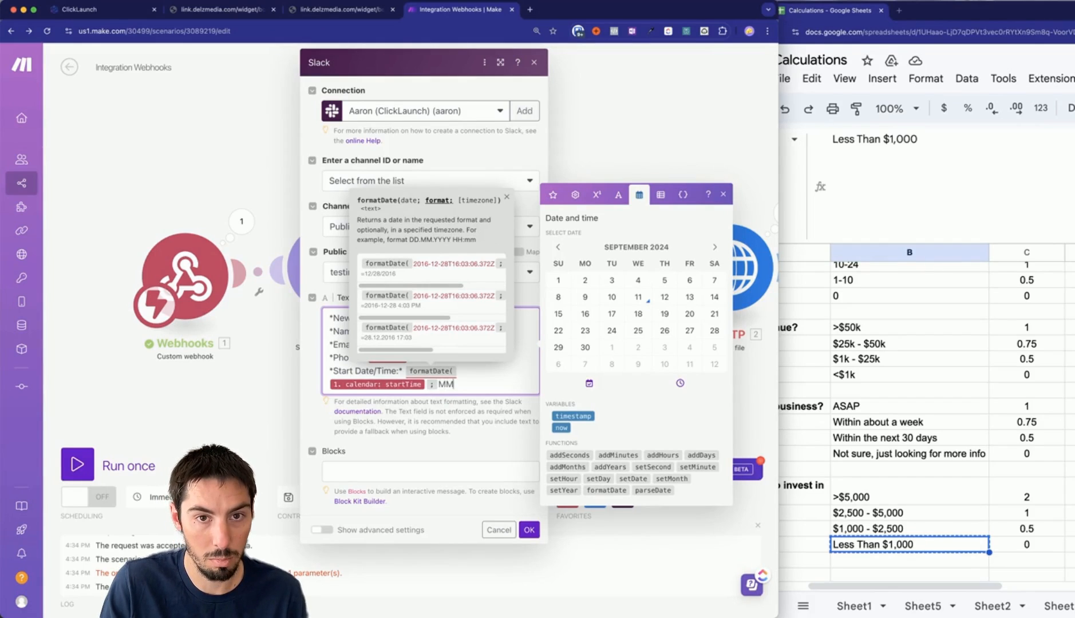
text(-DD-YYYY h:mm)
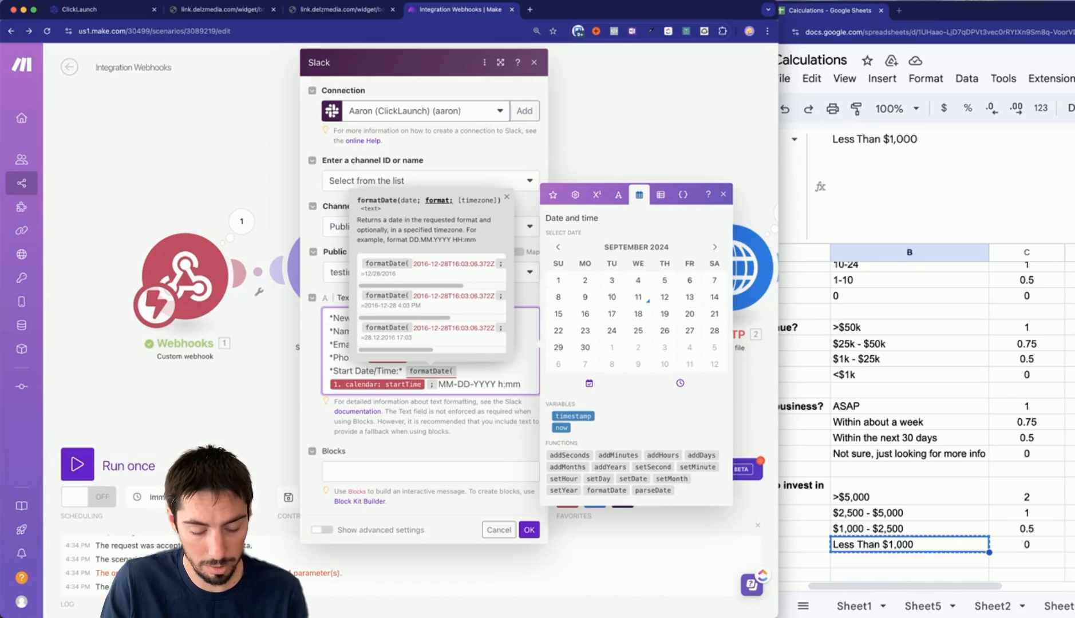
text())
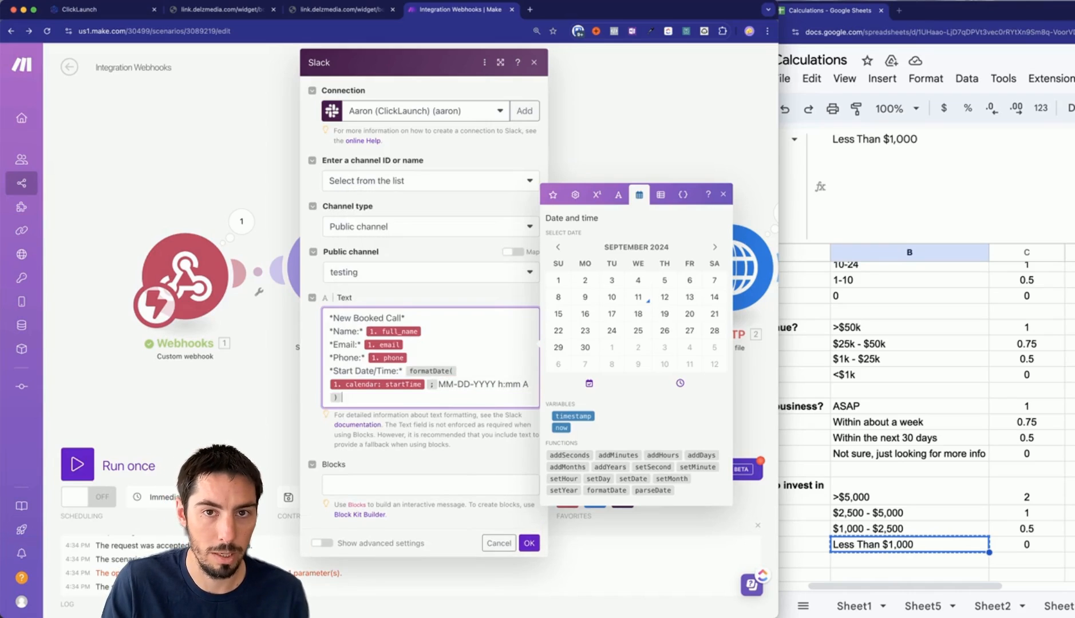
key(Return)
key(Return)
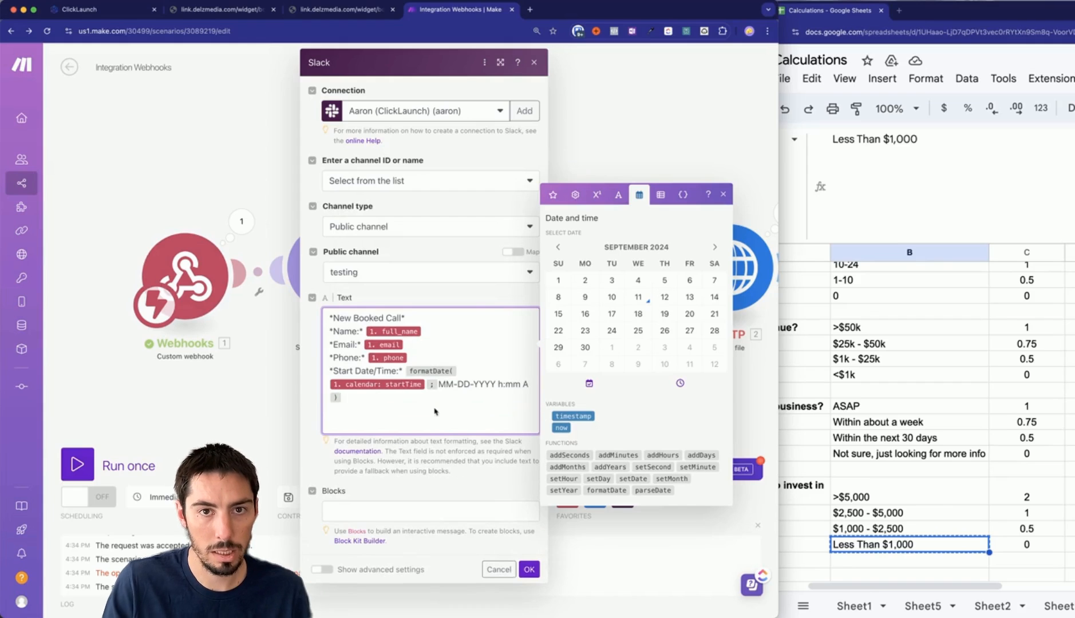
Paste 'Do you run an agency?' in bold from the sheet and map its webhook answer.
click(553, 194)
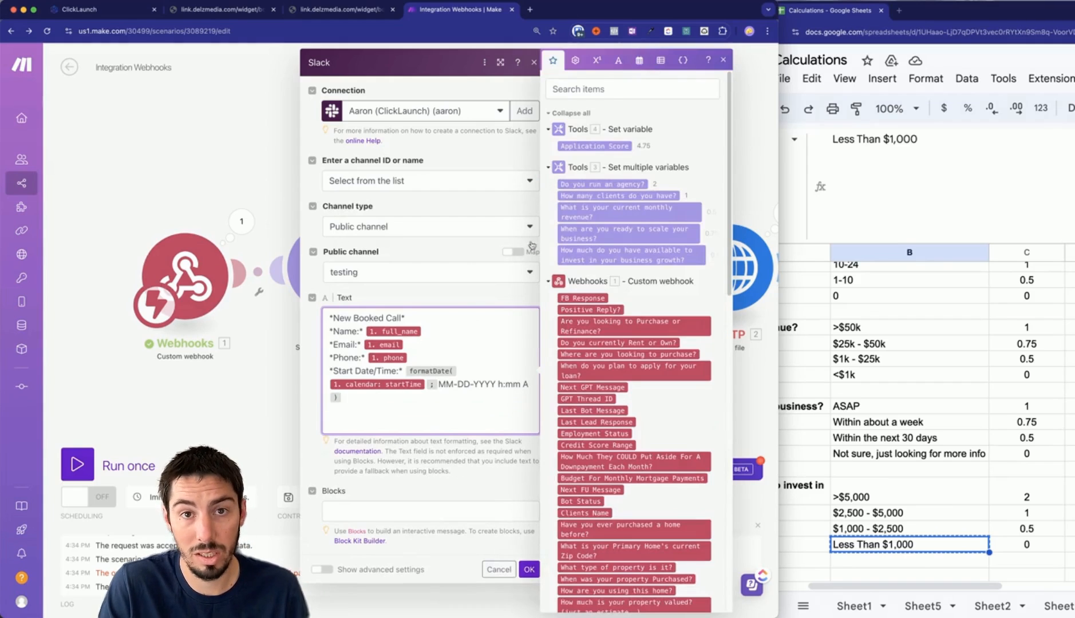
click(816, 335)
scroll(791, 351, up, 3)
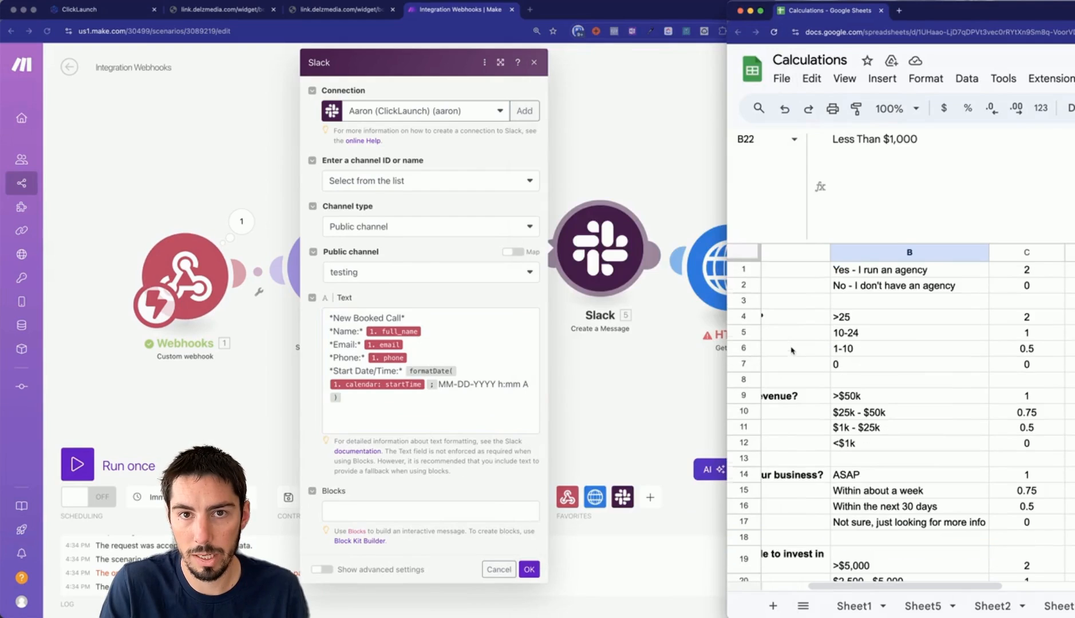
click(771, 273)
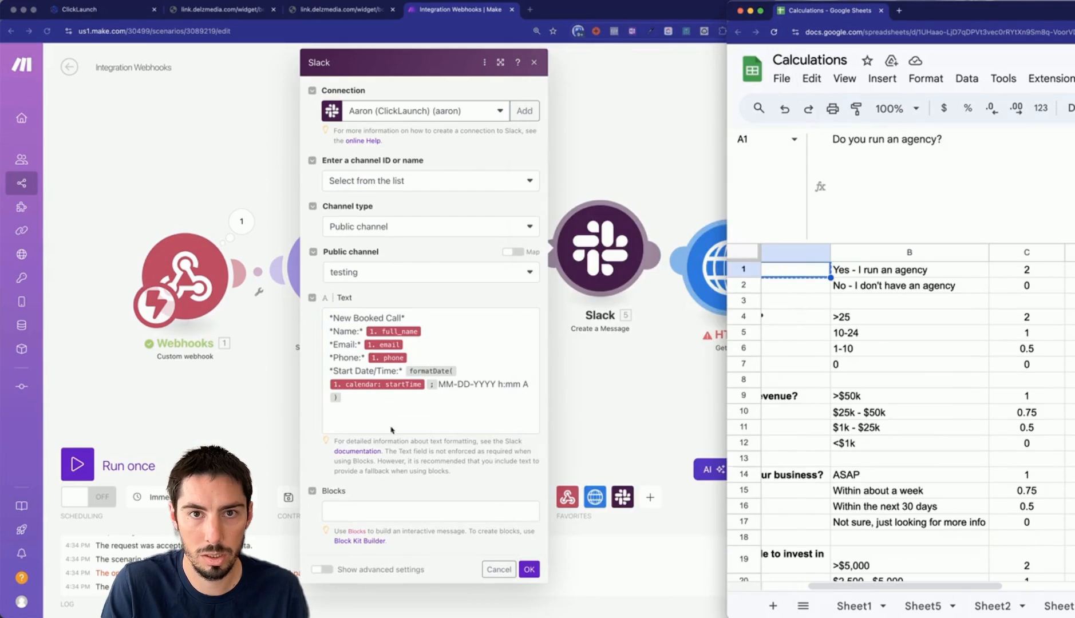
click(356, 424)
text(Do you run an agency?)
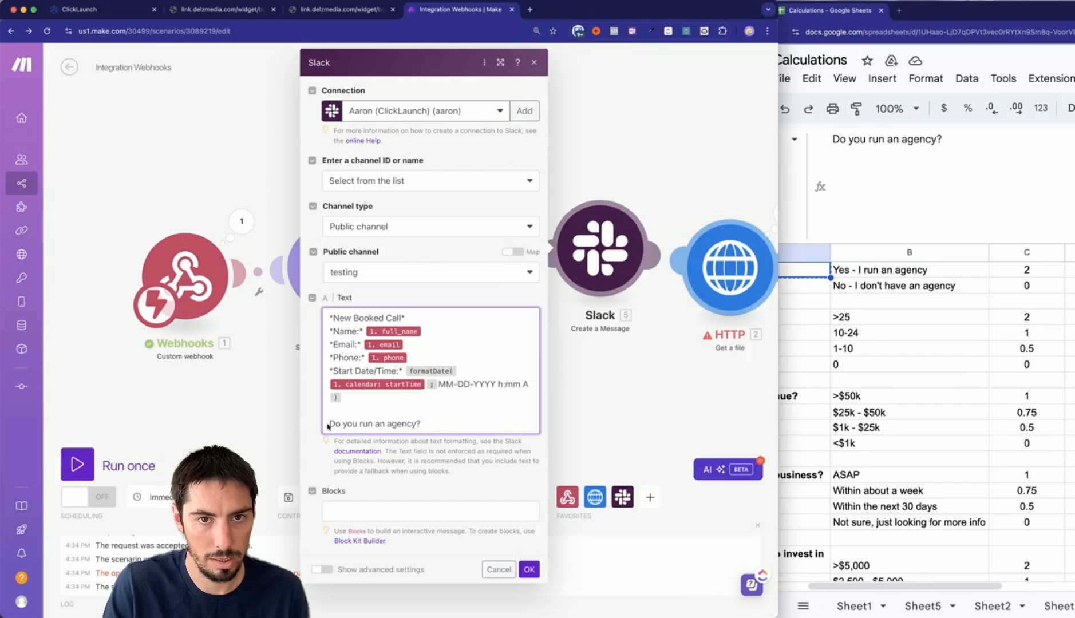
click(332, 424)
text(*)
click(435, 424)
text(*)
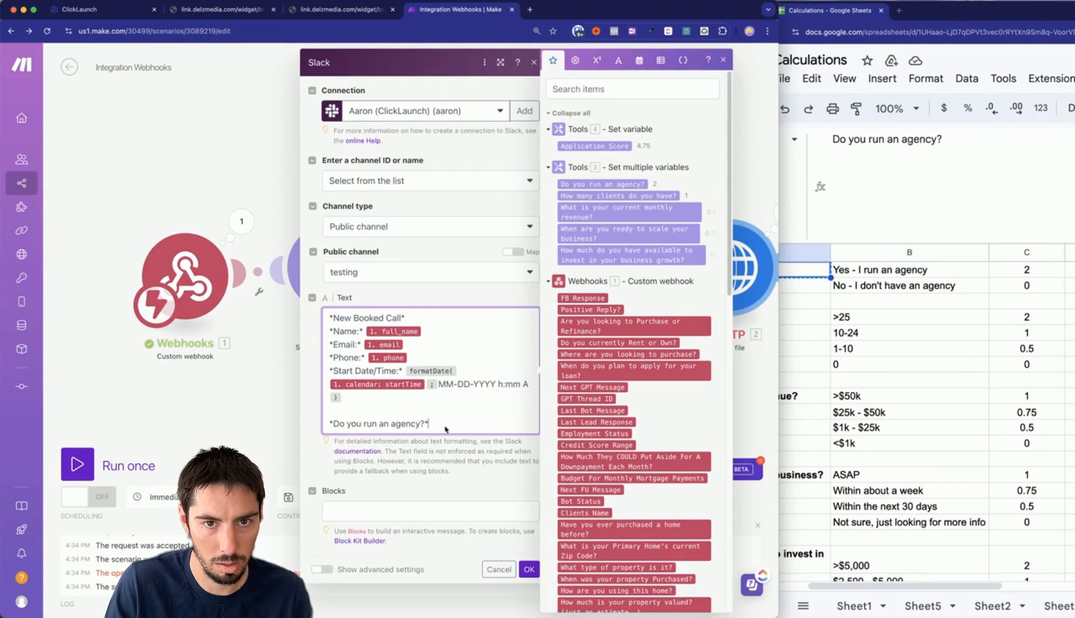
scroll(661, 424, down, 8)
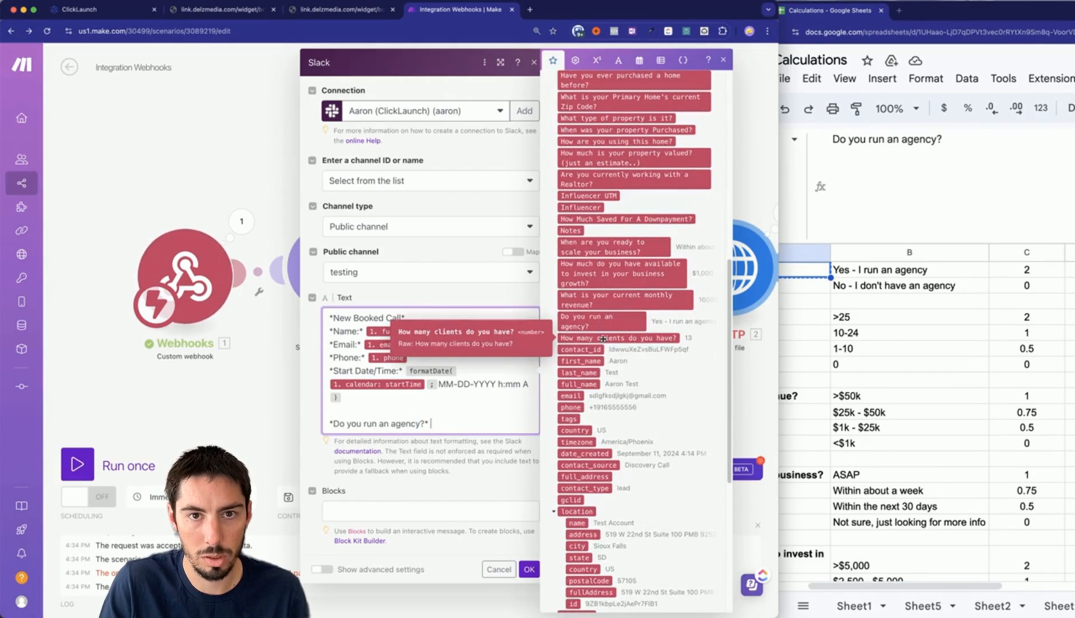
click(588, 324)
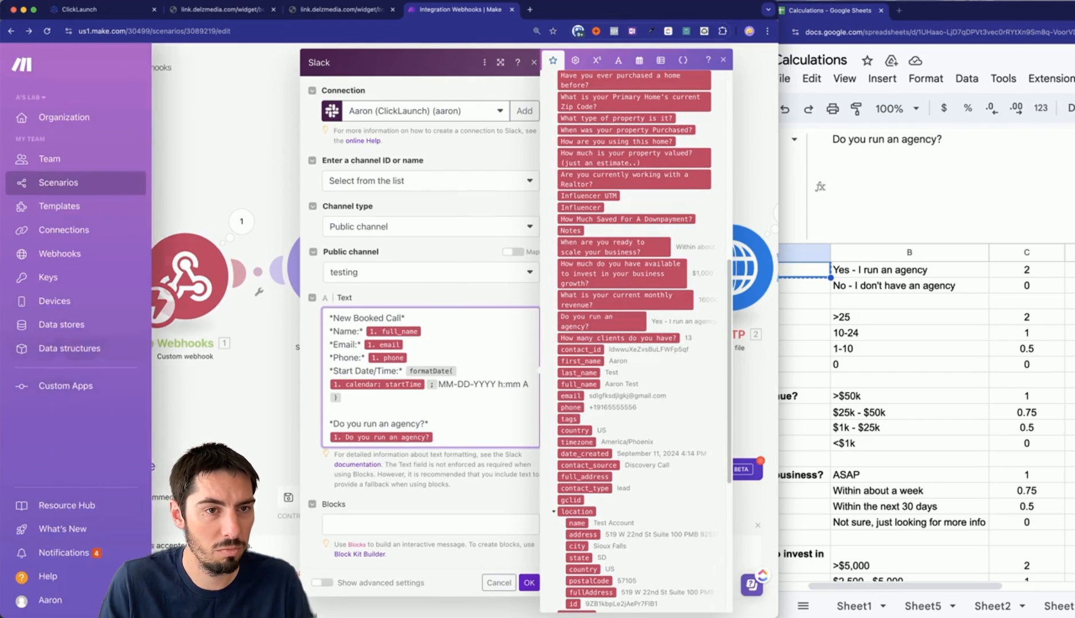
Map the agency question's score variable, checking the earlier Slack booked-call post for format.
click(3, 356)
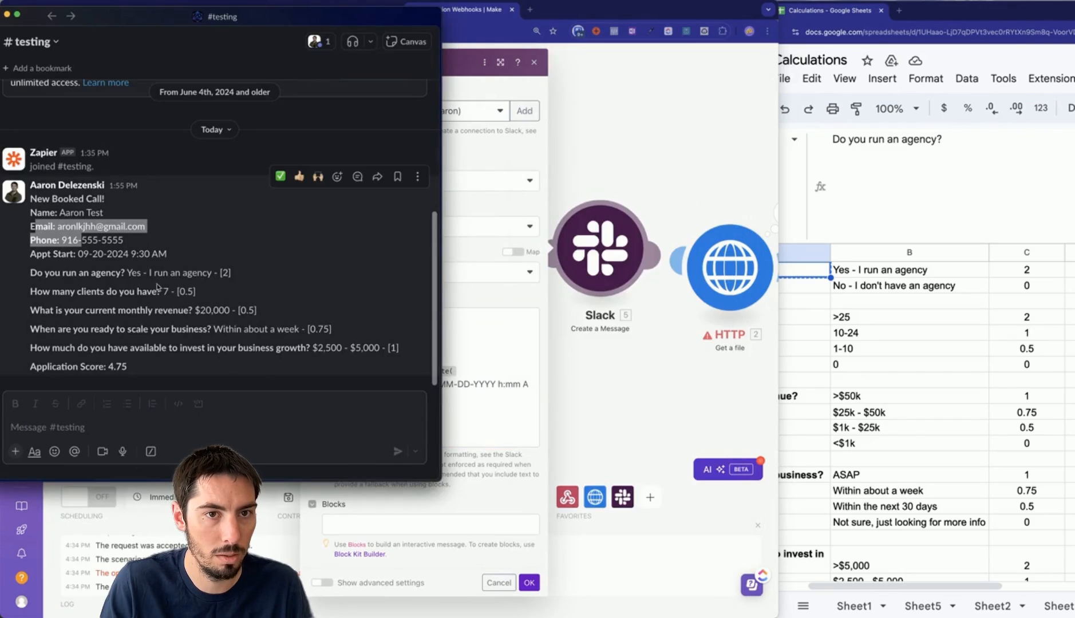
click(459, 442)
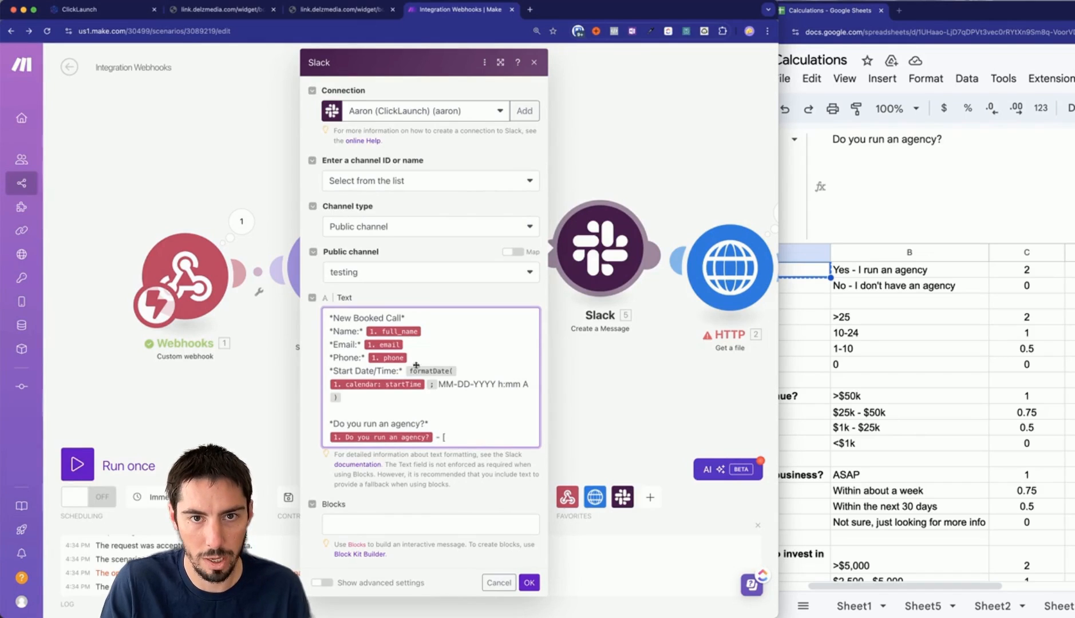
click(463, 442)
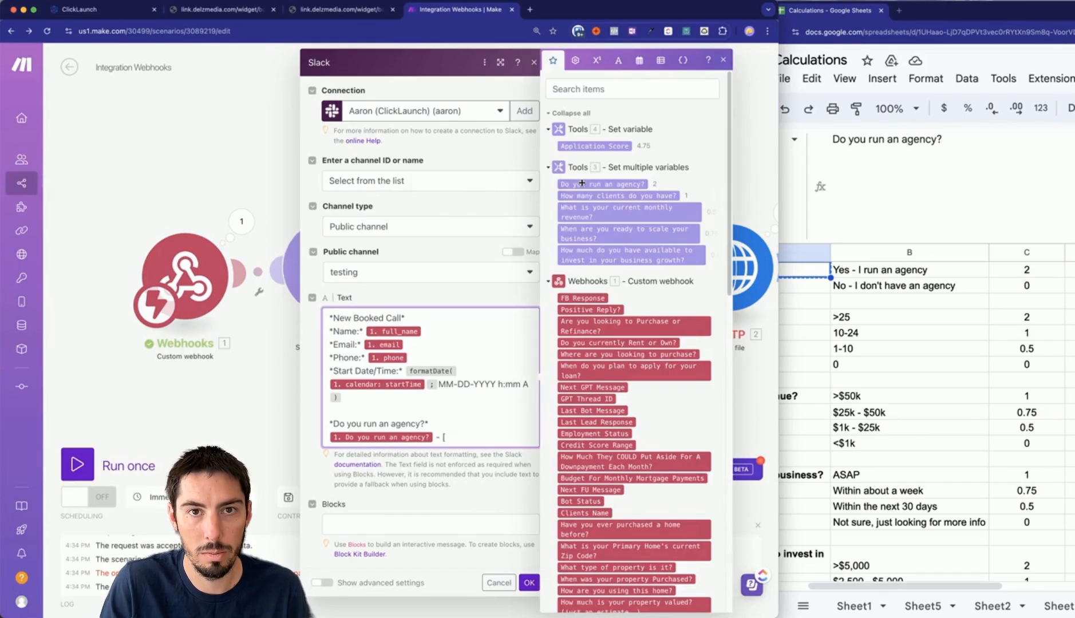
click(617, 183)
key(Return)
key(Return)
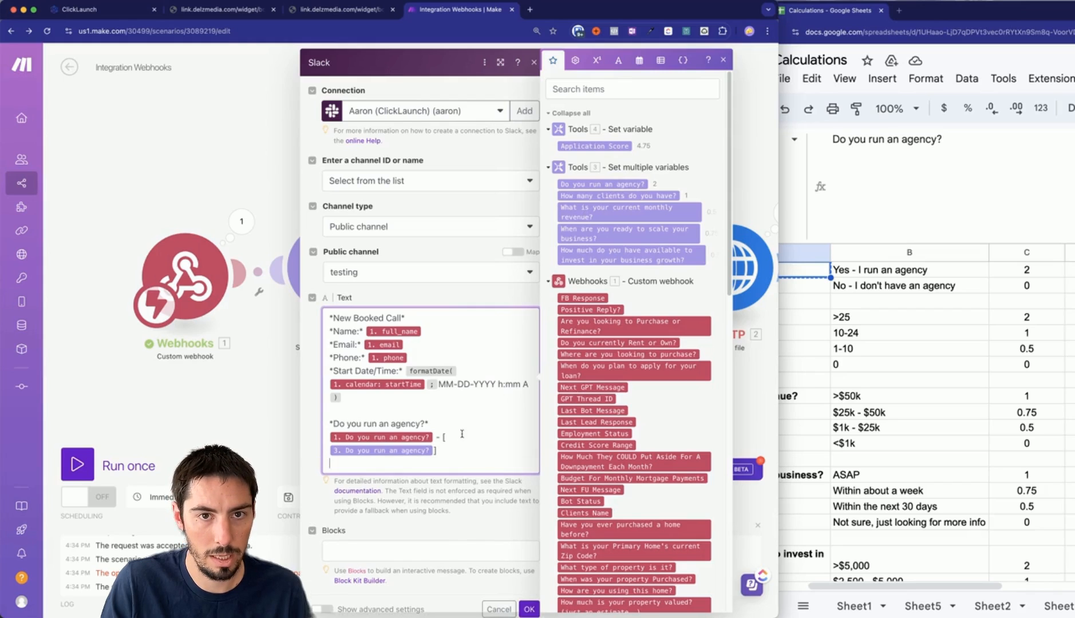
Add the bold How many clients question with its answer and bracketed score, plus the monthly revenue answer.
click(815, 316)
key(ctrl+c)
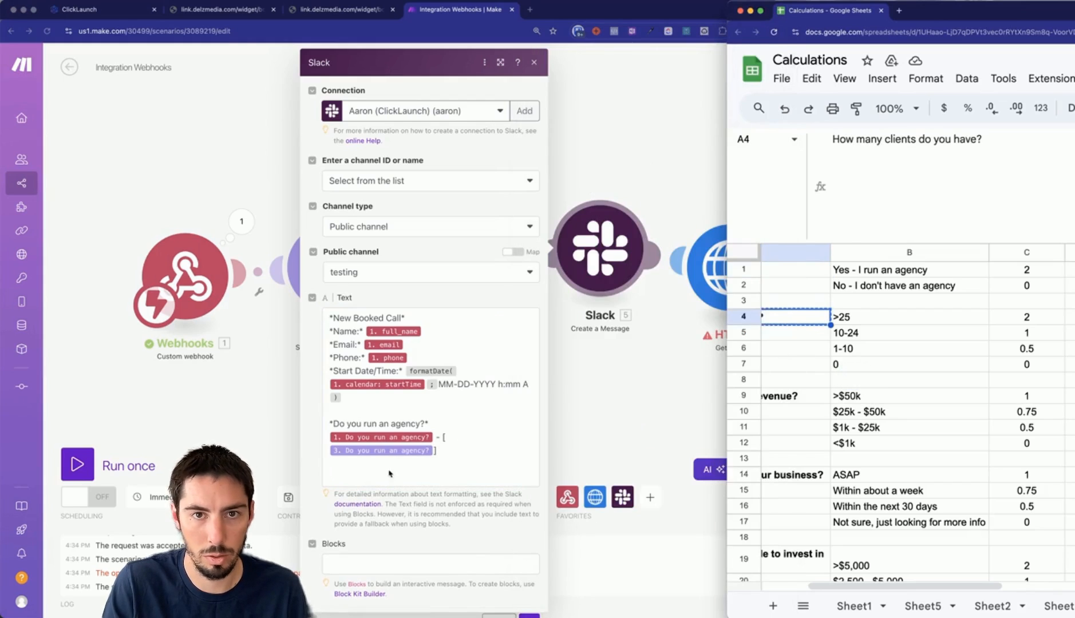
click(362, 476)
key(ctrl+v)
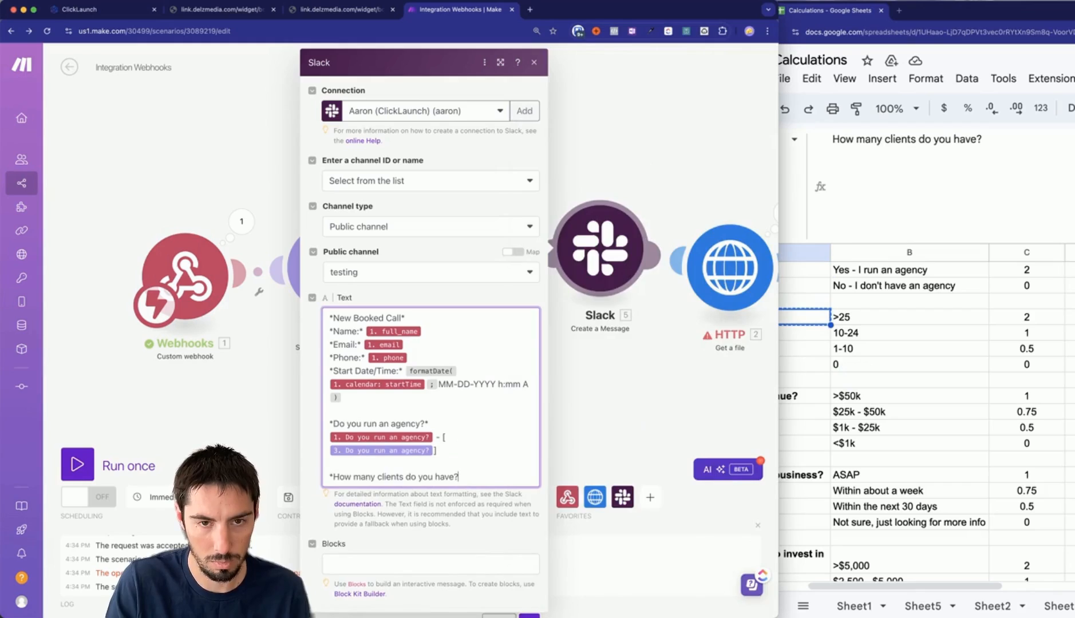
text(*)
key(Return)
click(603, 443)
text(- [)
click(615, 195)
text(])
key(Return)
key(Return)
Add the scale-your-business and investment questions with their answers and '- [ ]' scores.
click(603, 214)
text(])
key(Return)
key(Return)
click(806, 475)
key(ctrl+c)
click(367, 533)
text(*)
key(ctrl+v)
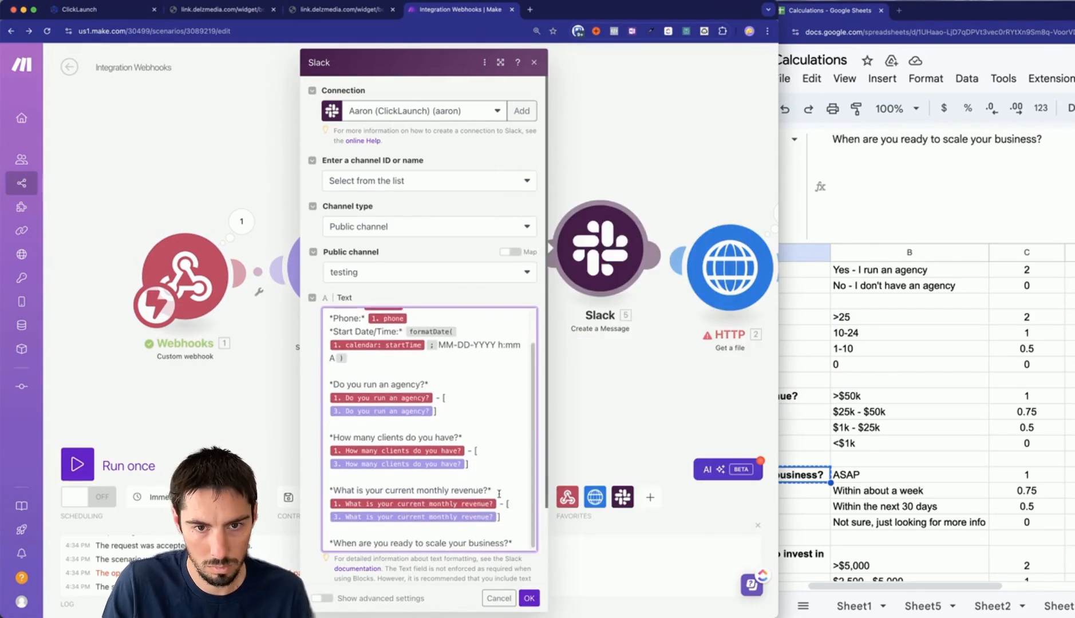
text(- [)
scroll(628, 343, up, 5)
click(629, 212)
text(])
key(Return)
key(Return)
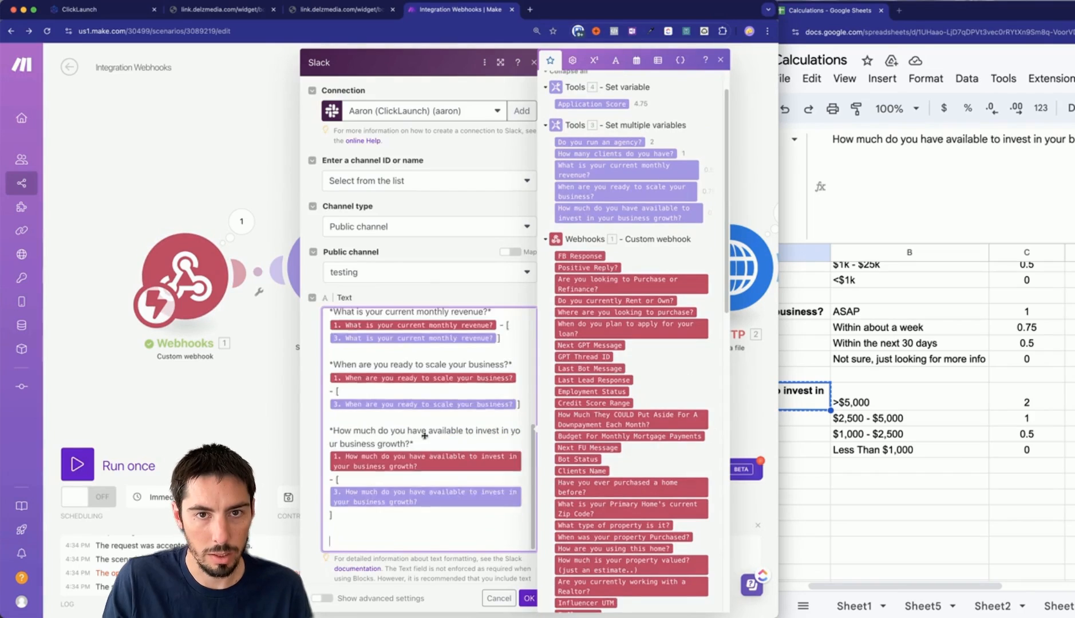
scroll(417, 475, down, 2)
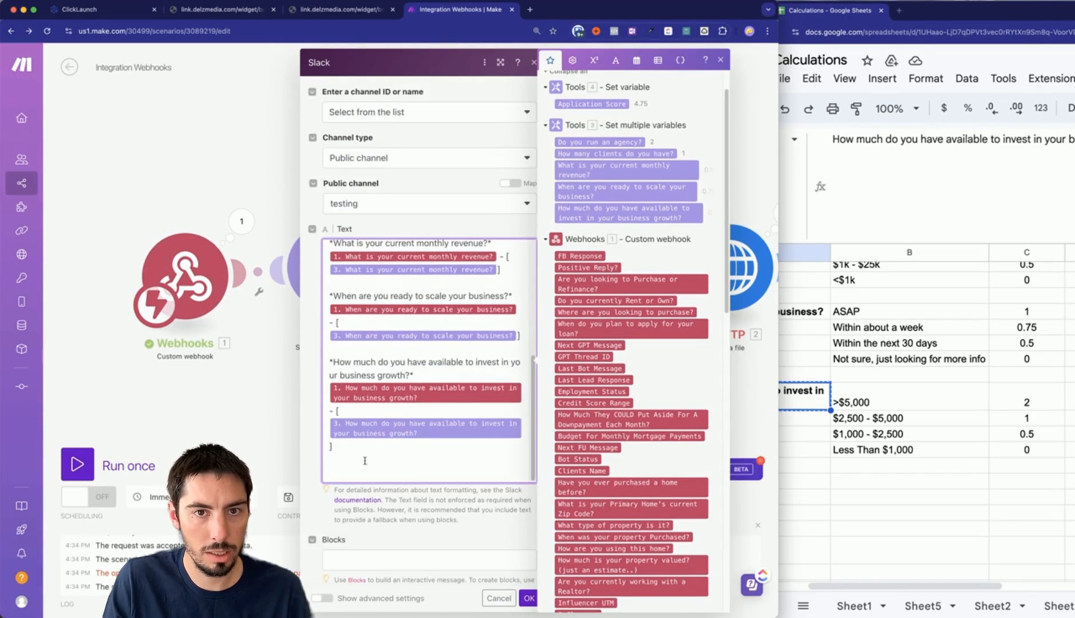
Add a bold *Application Score:* line with its mapped variable and save the message settings.
click(814, 454)
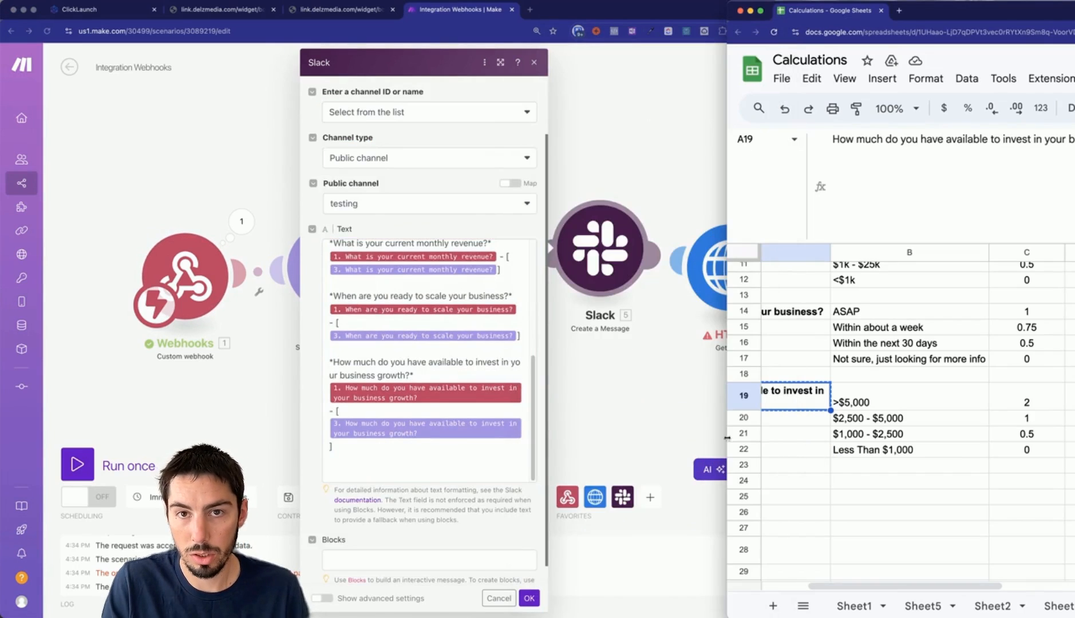
click(343, 474)
text(Application Score:)
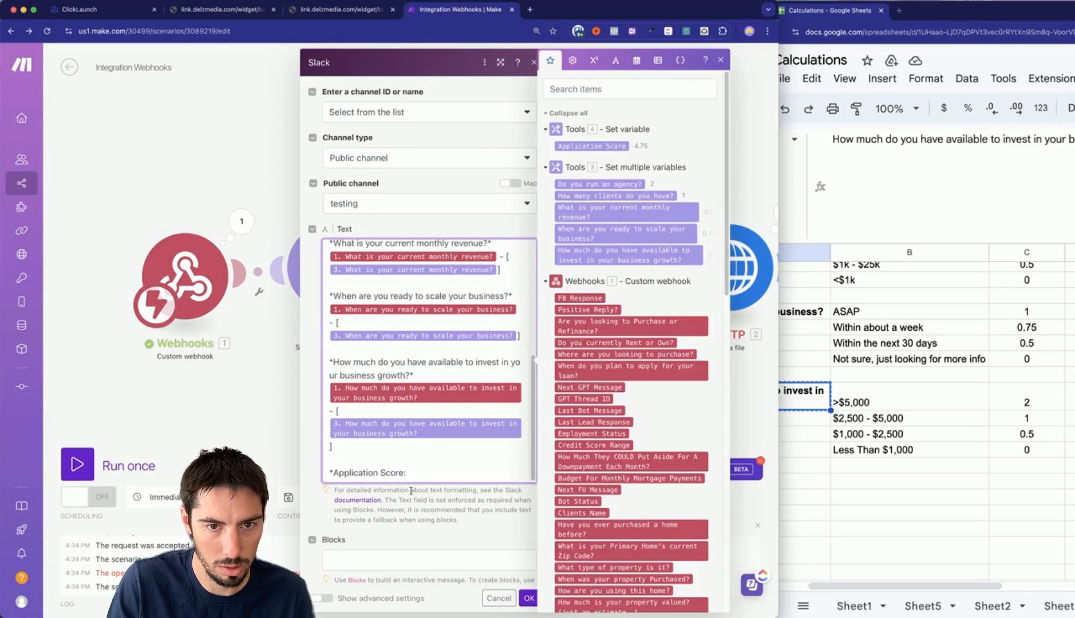
text(*)
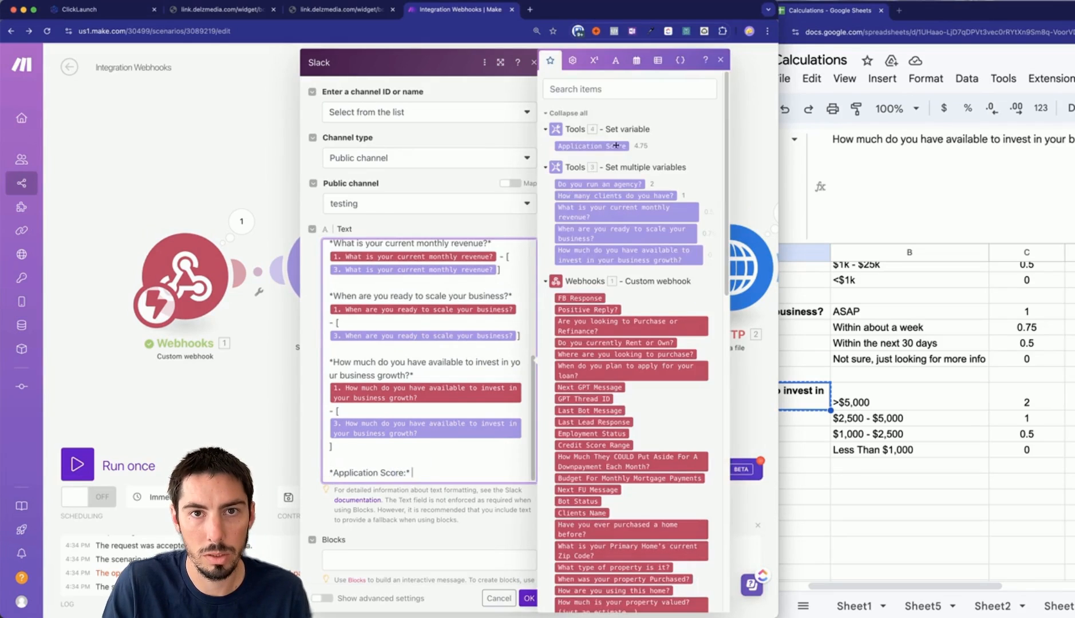
click(596, 146)
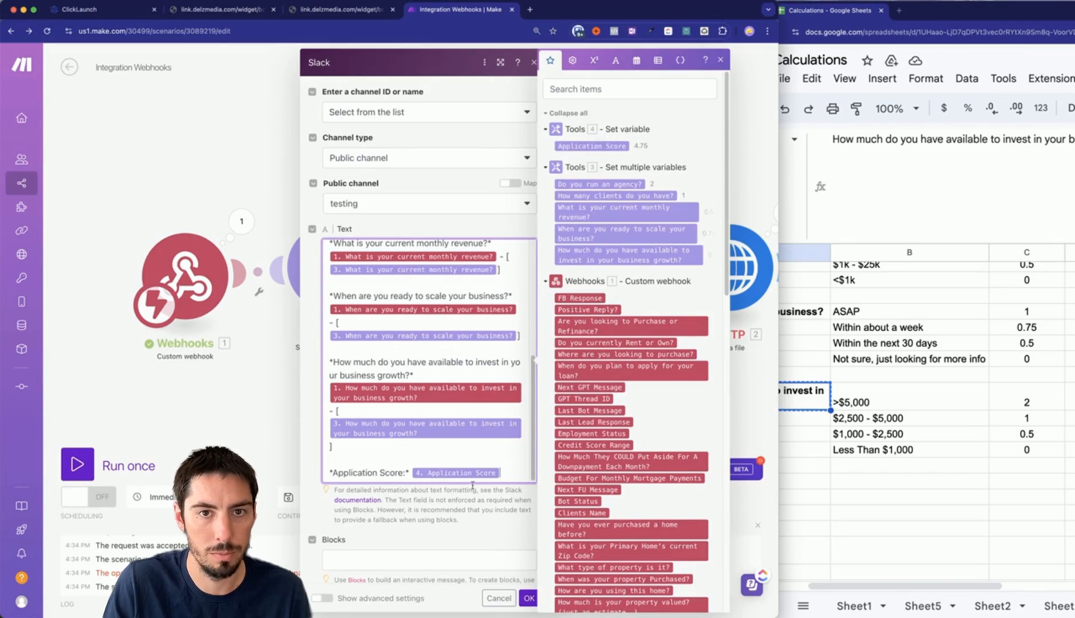
click(527, 598)
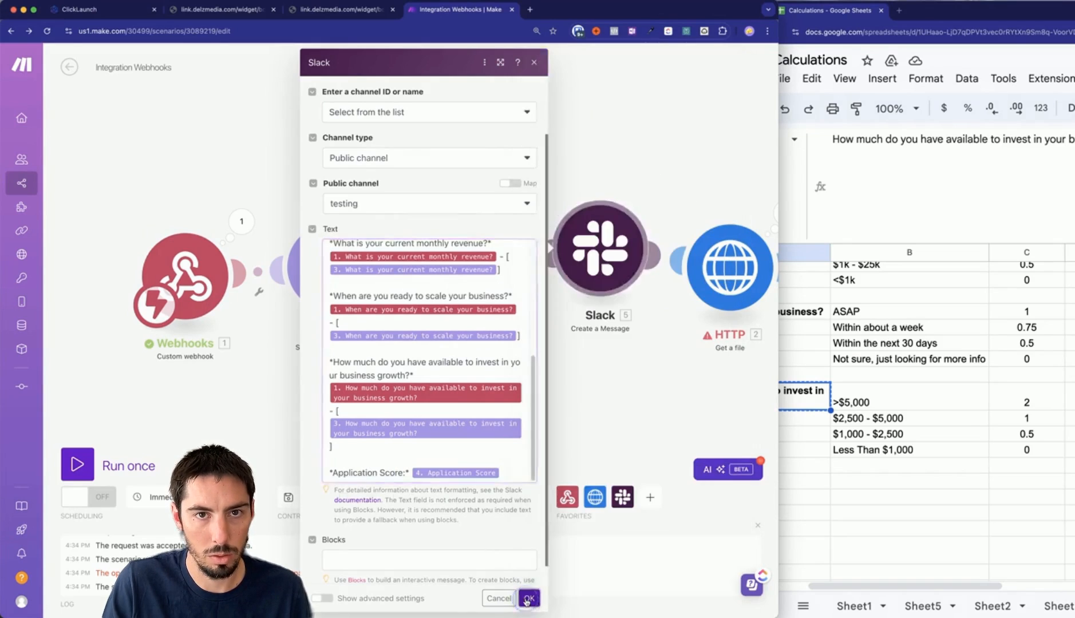
Run the scenario once on the queued webhook data and review the post in Slack #testing.
click(75, 464)
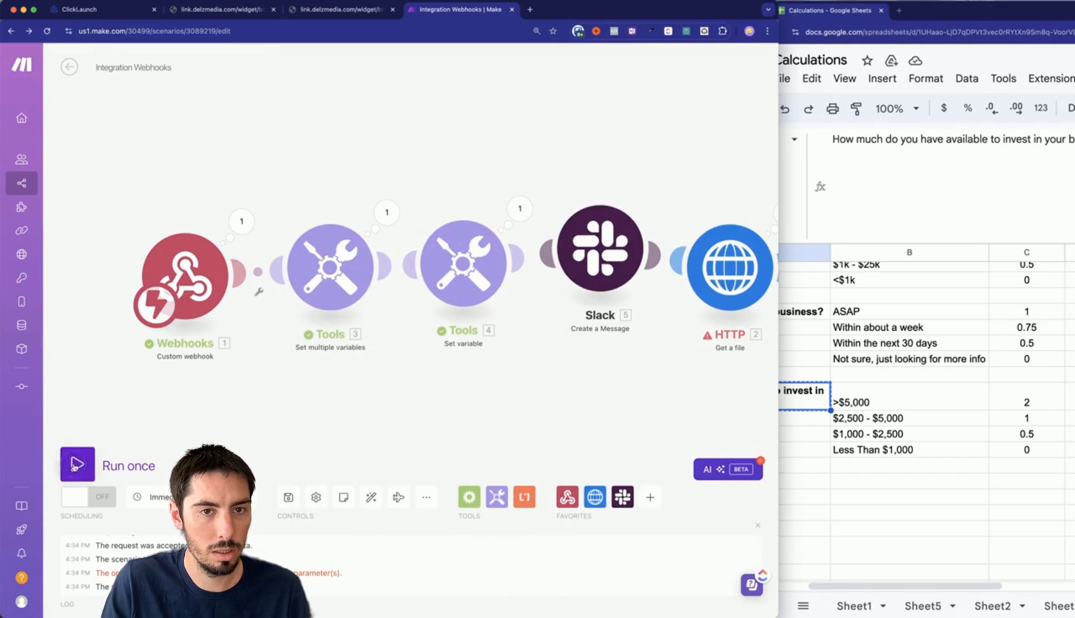
click(334, 503)
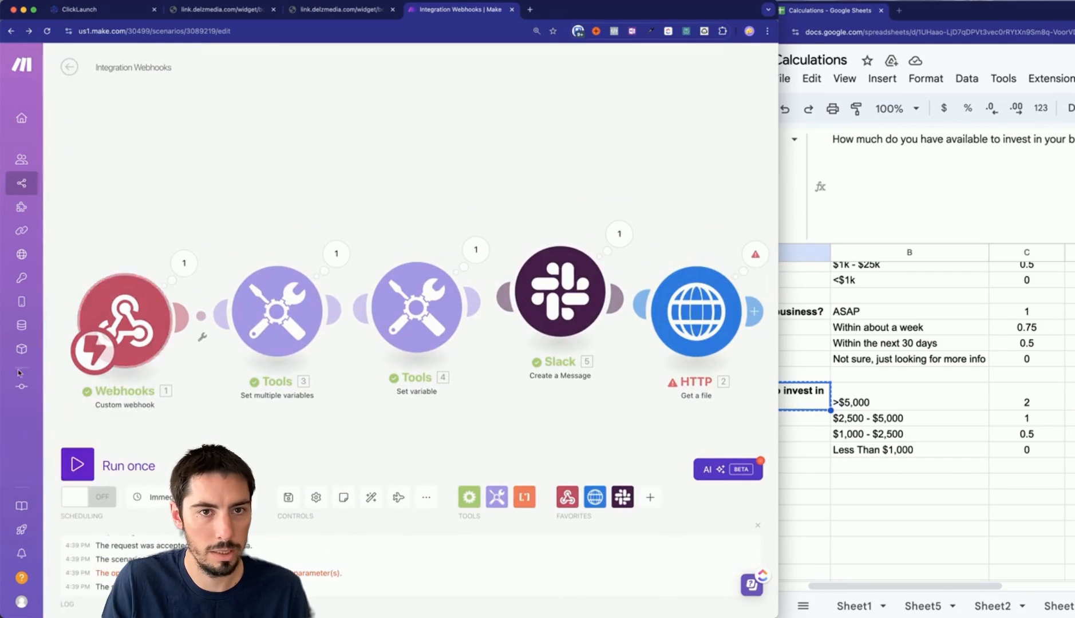
key(super+Tab)
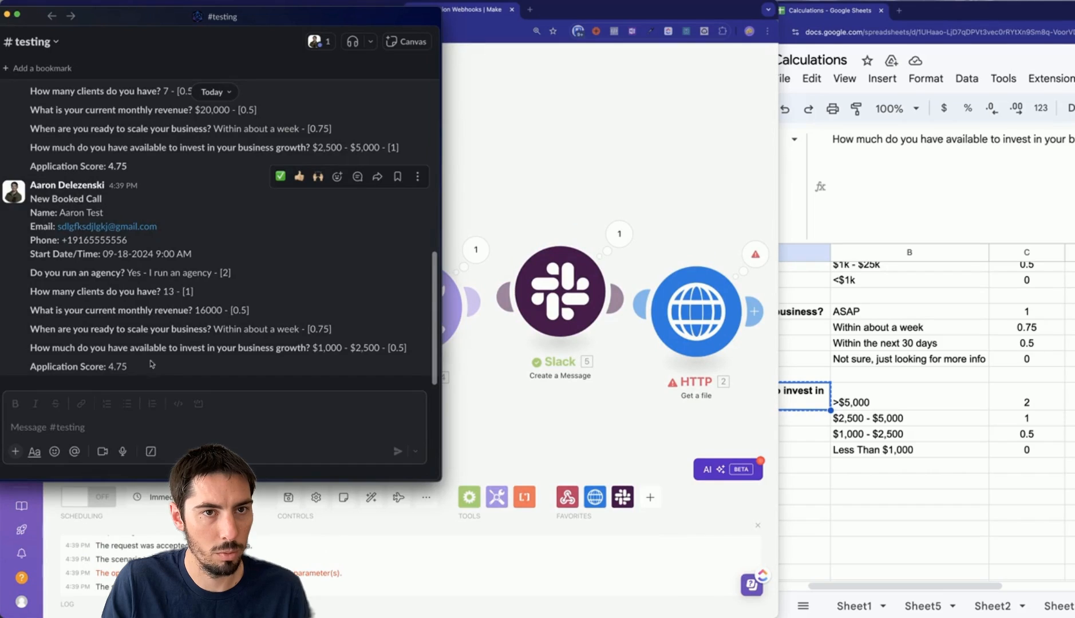
scroll(152, 360, up, 5)
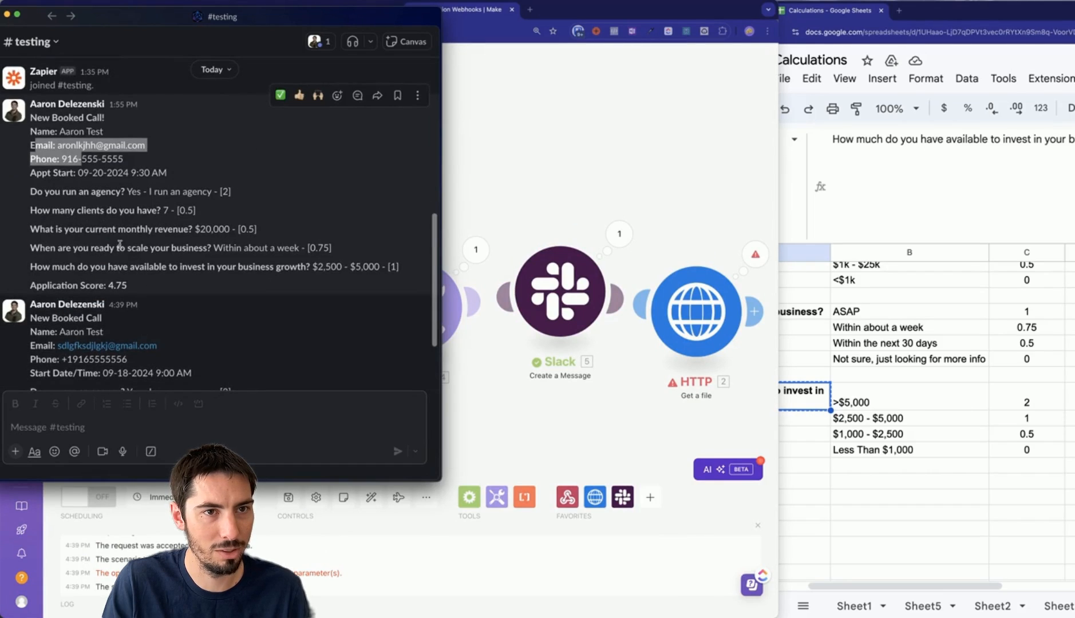
scroll(121, 257, down, 3)
scroll(131, 183, up, 1)
scroll(172, 163, down, 2)
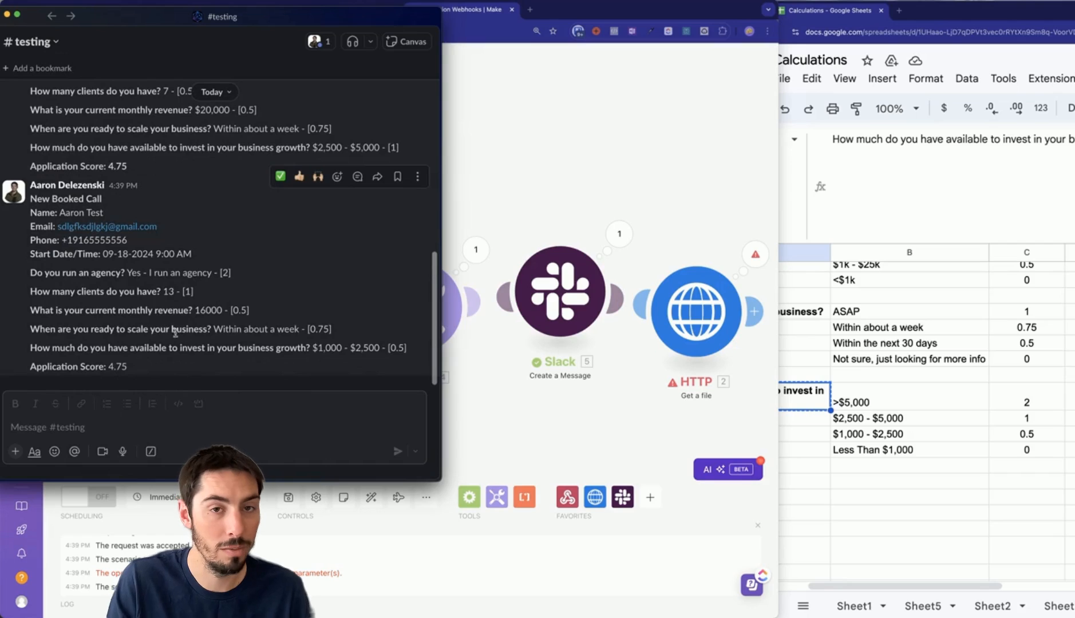
scroll(212, 314, up, 1)
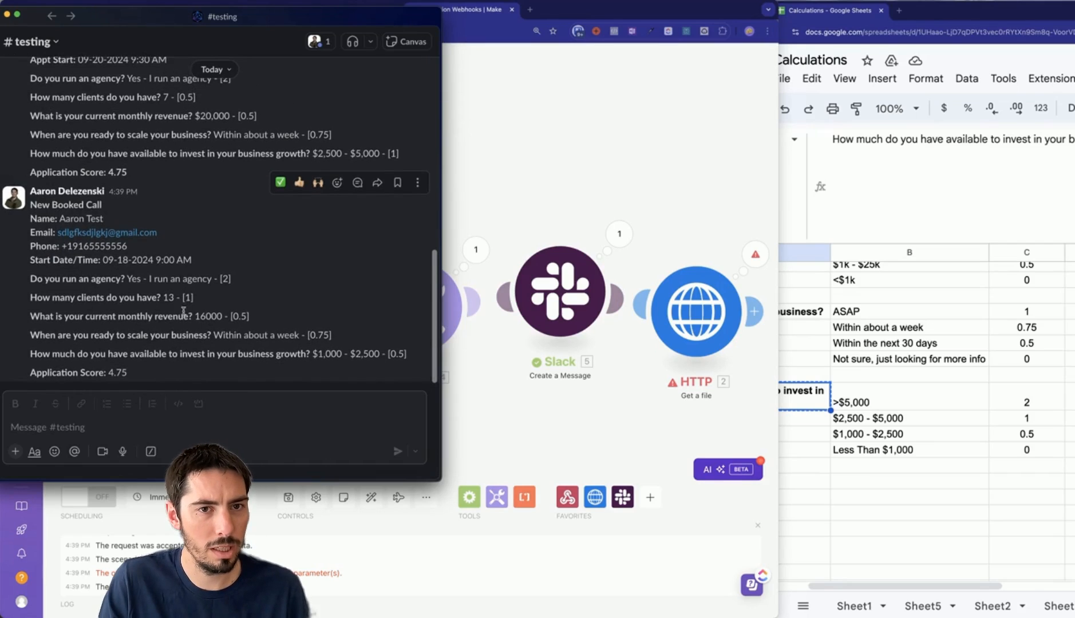
Compare the new revenue 16000 with the earlier $20,000, then reopen the Slack module in Make.
double_click(208, 317)
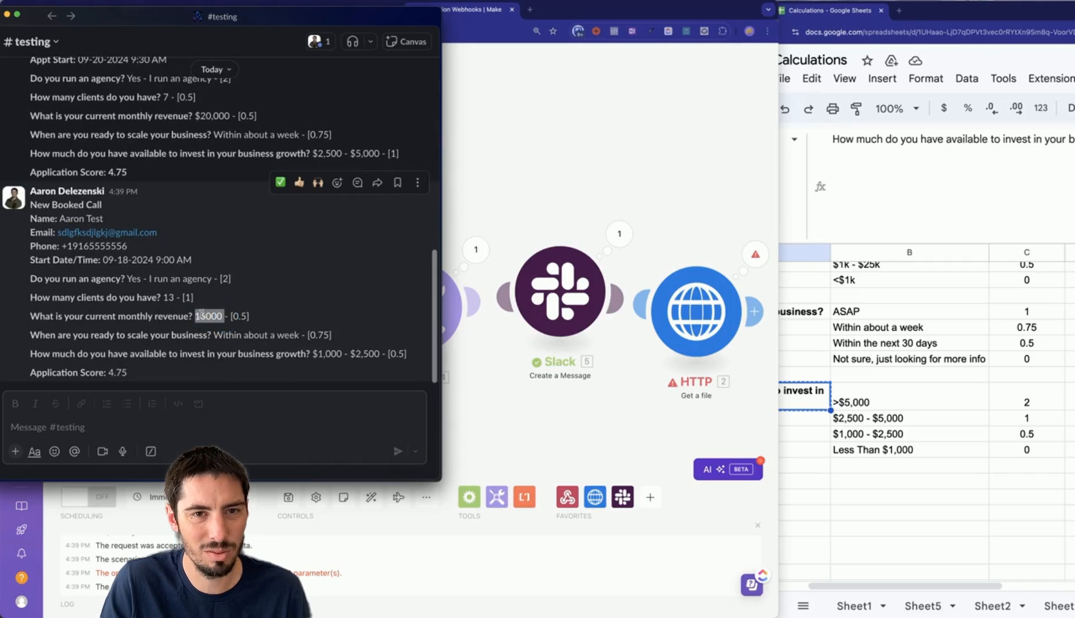
scroll(203, 335, up, 4)
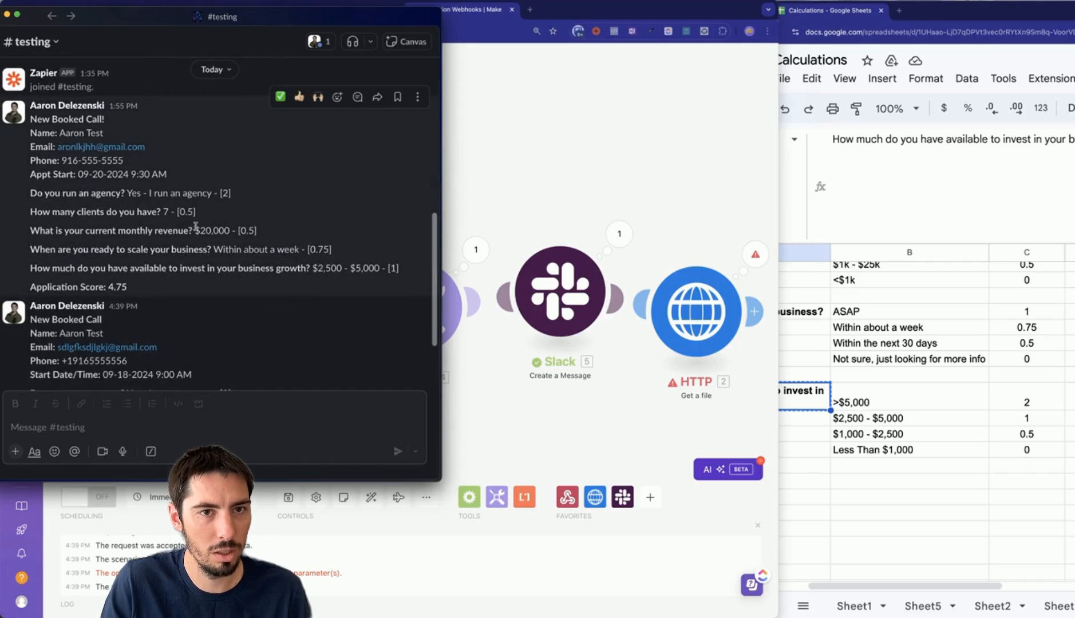
double_click(197, 230)
scroll(385, 327, down, 4)
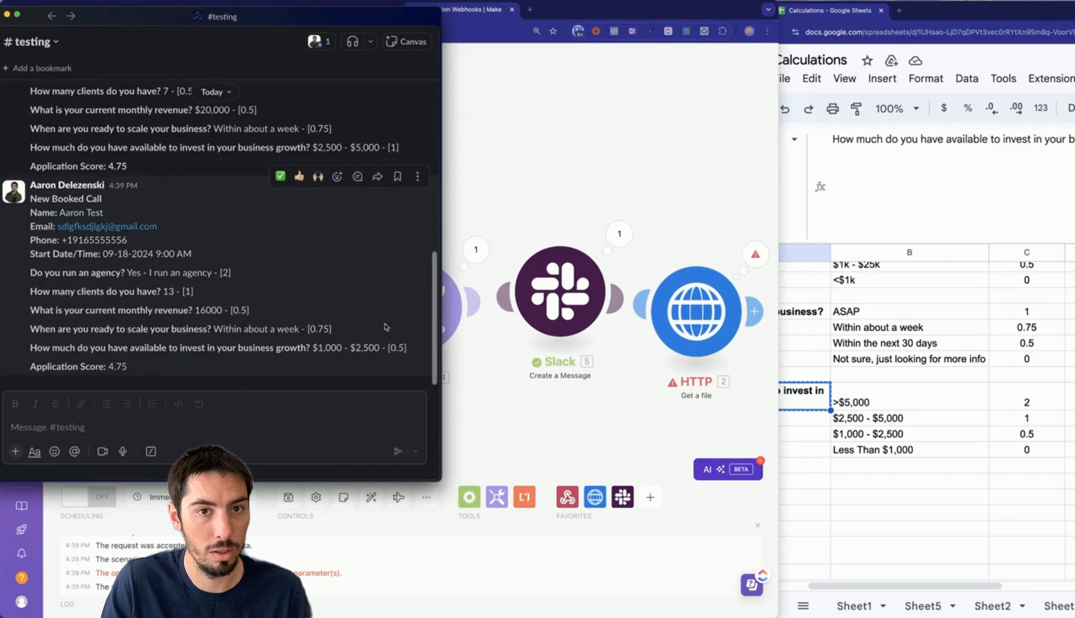
click(548, 300)
click(566, 300)
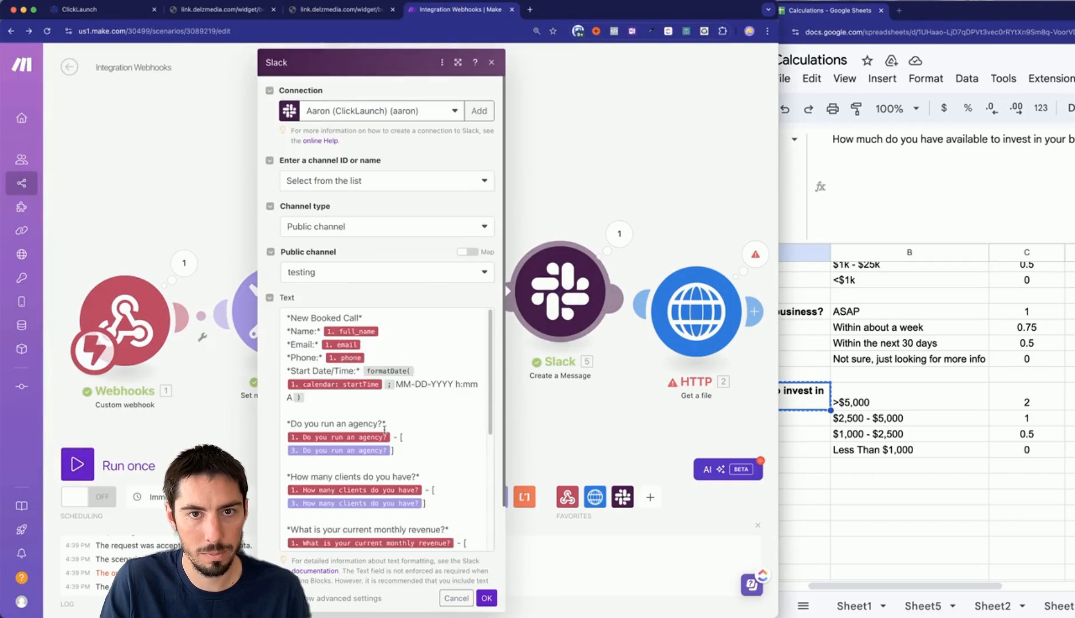
Insert the formatNumber math function into the Slack text around the clients answer.
scroll(384, 428, down, 5)
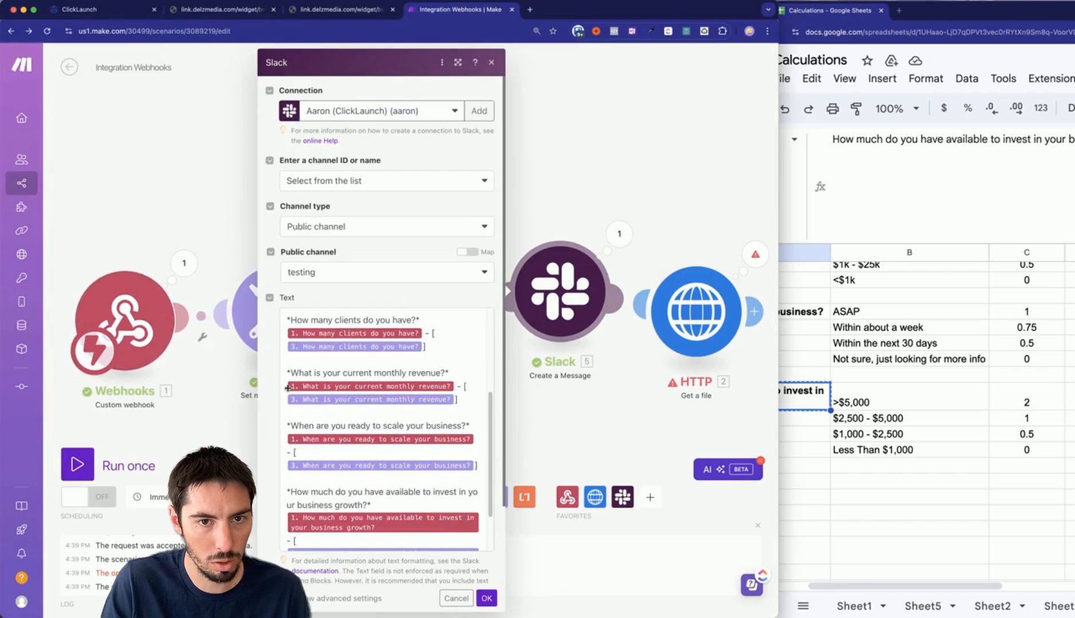
click(288, 389)
scroll(618, 402, down, 10)
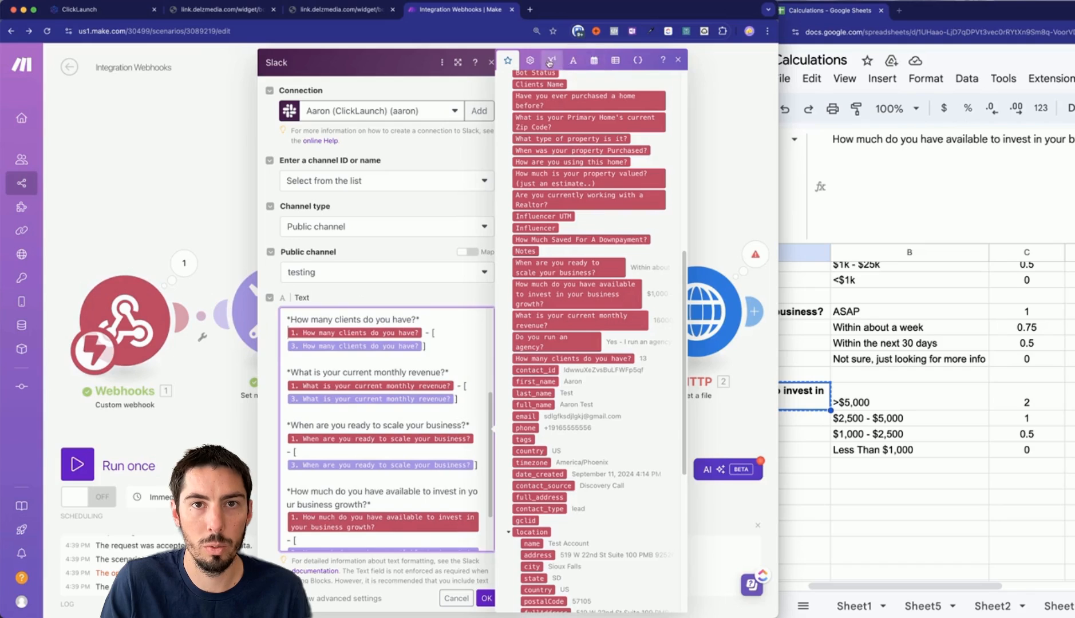
click(551, 65)
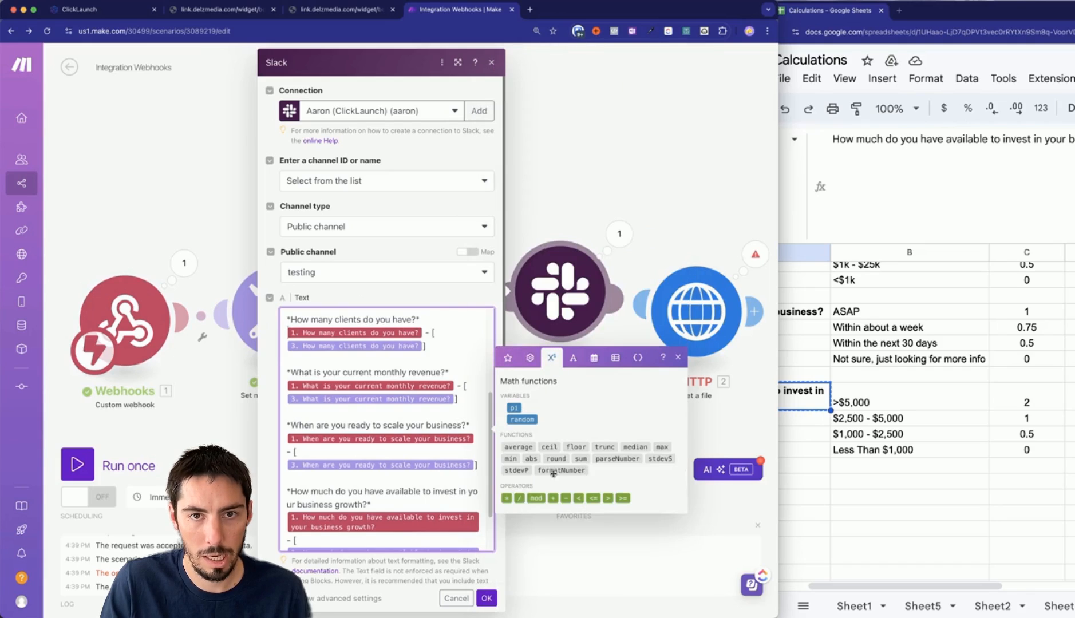
click(558, 470)
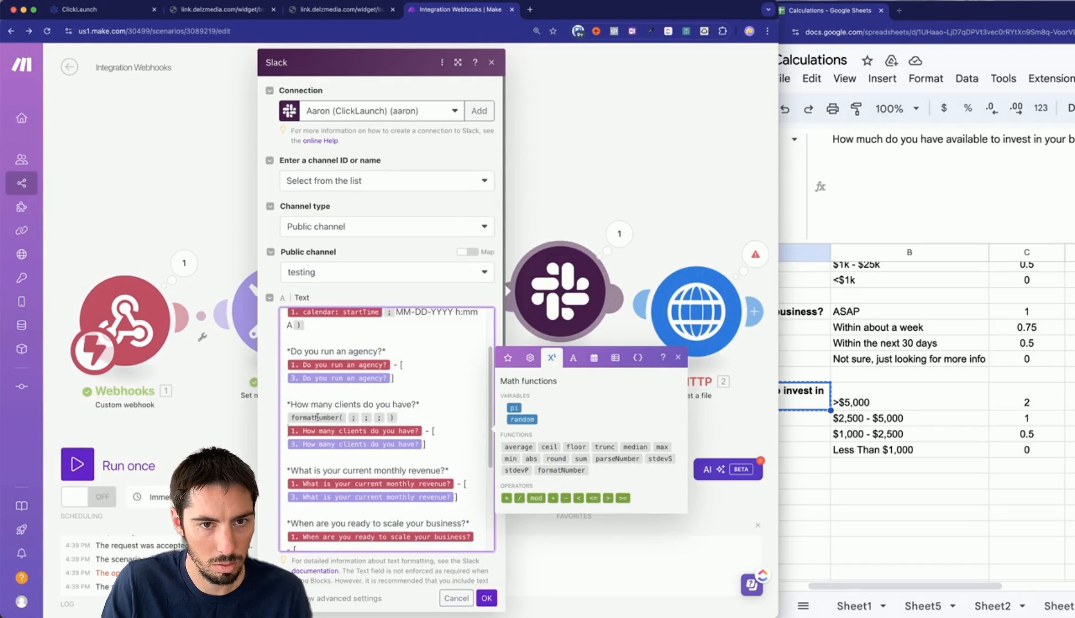
click(355, 423)
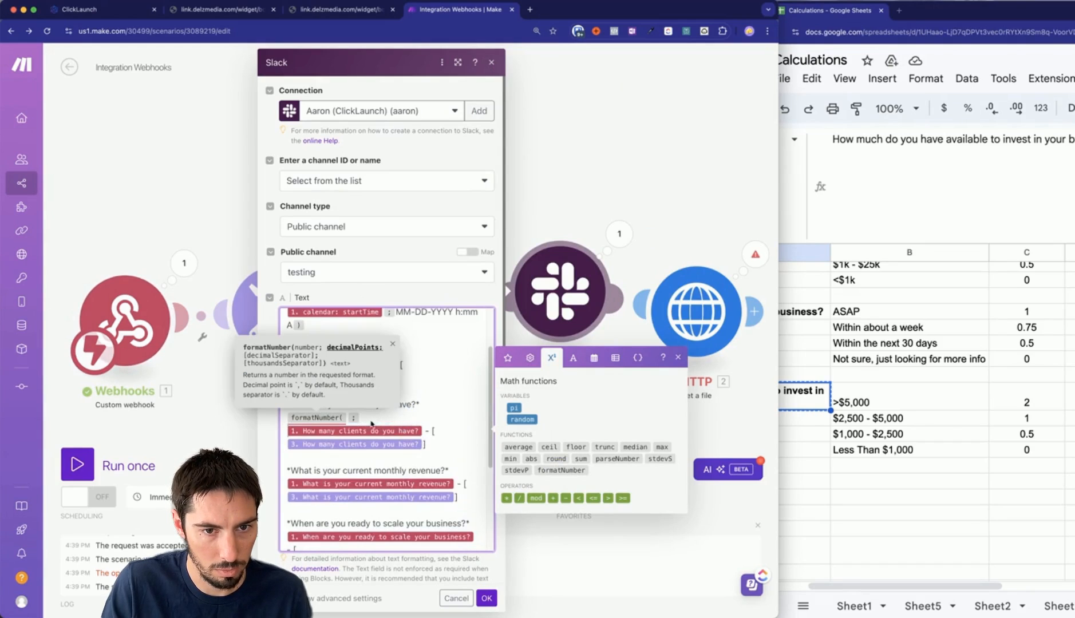
Give formatNumber the arguments ; 0 ; . ; , for 0 decimals and comma thousands.
click(287, 419)
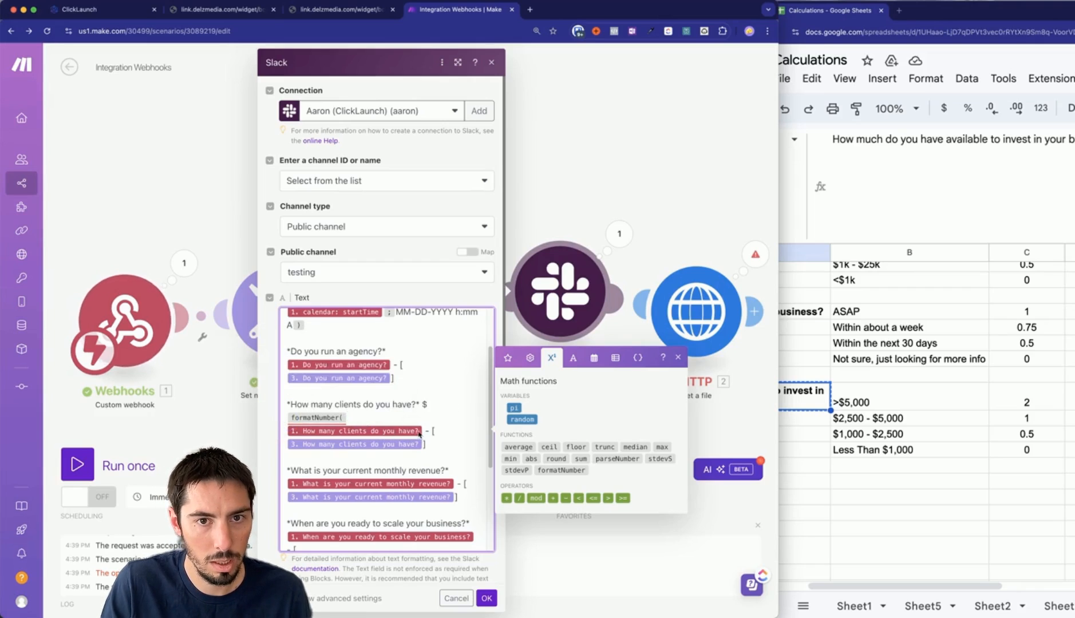
click(368, 431)
text(;)
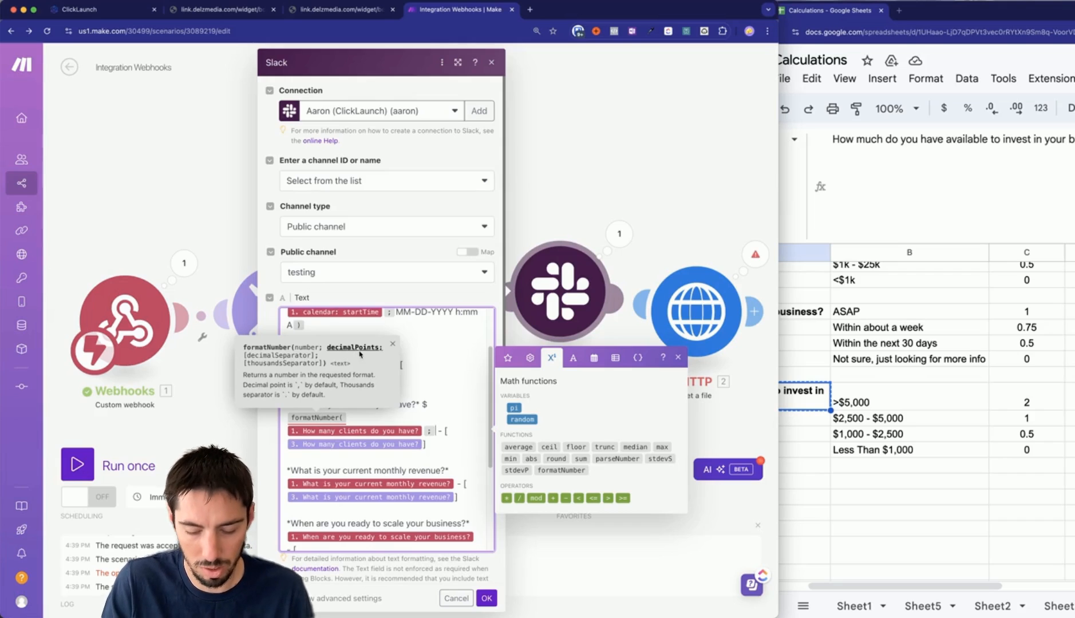
text(0 )
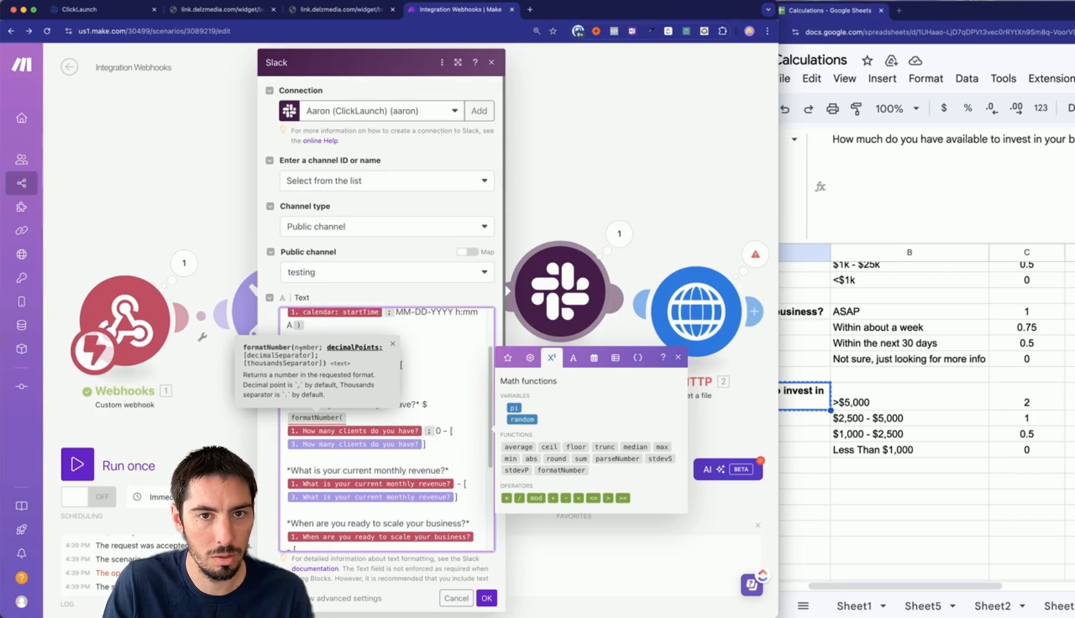
text(;)
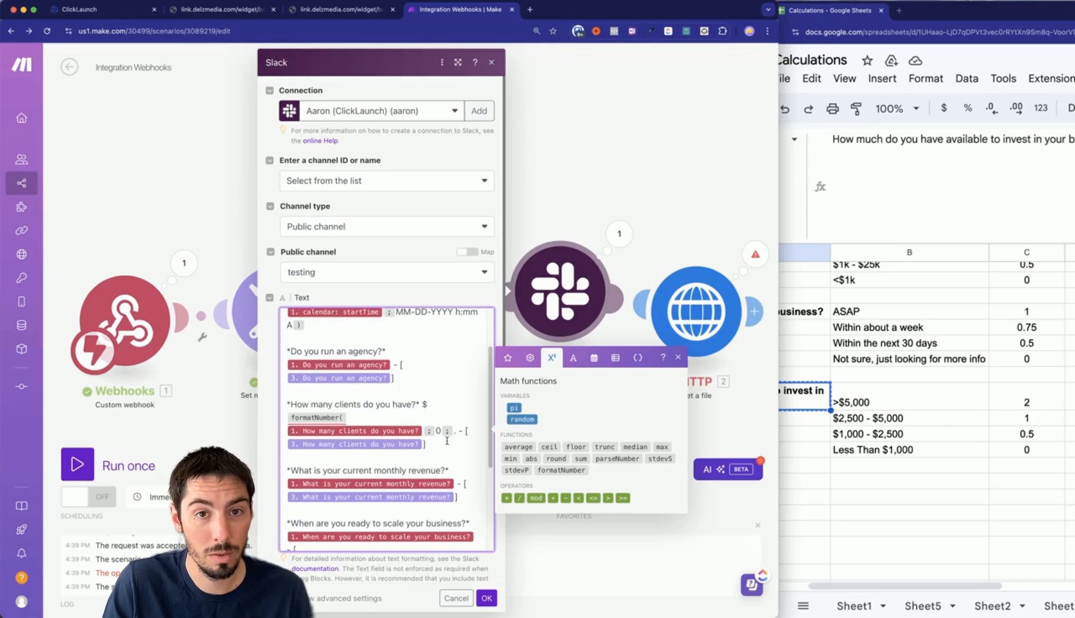
text(.;,)
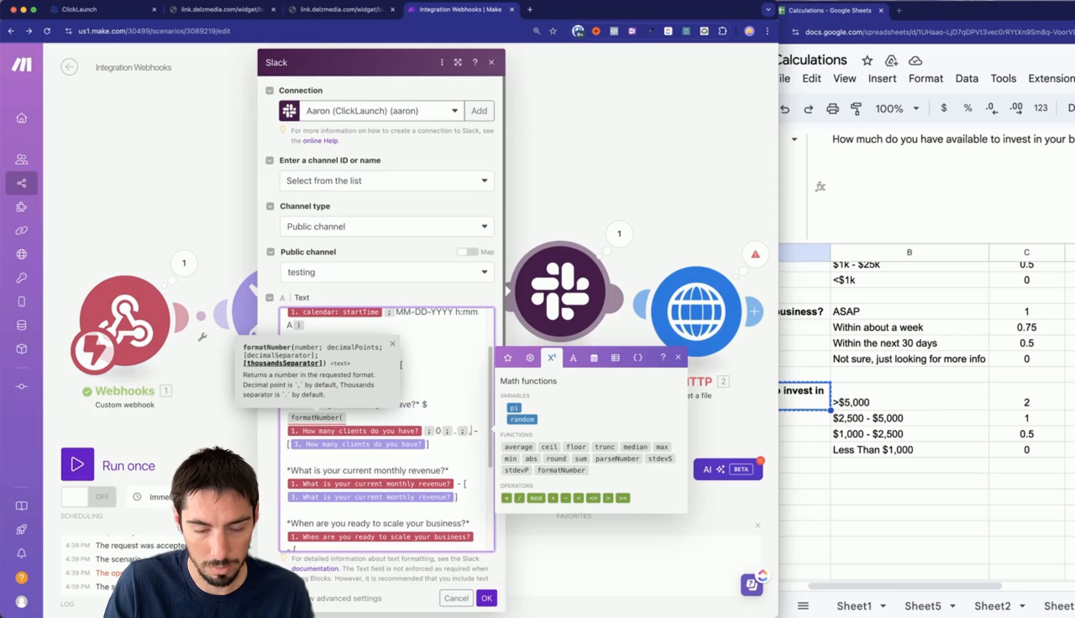
text())
scroll(428, 469, down, 4)
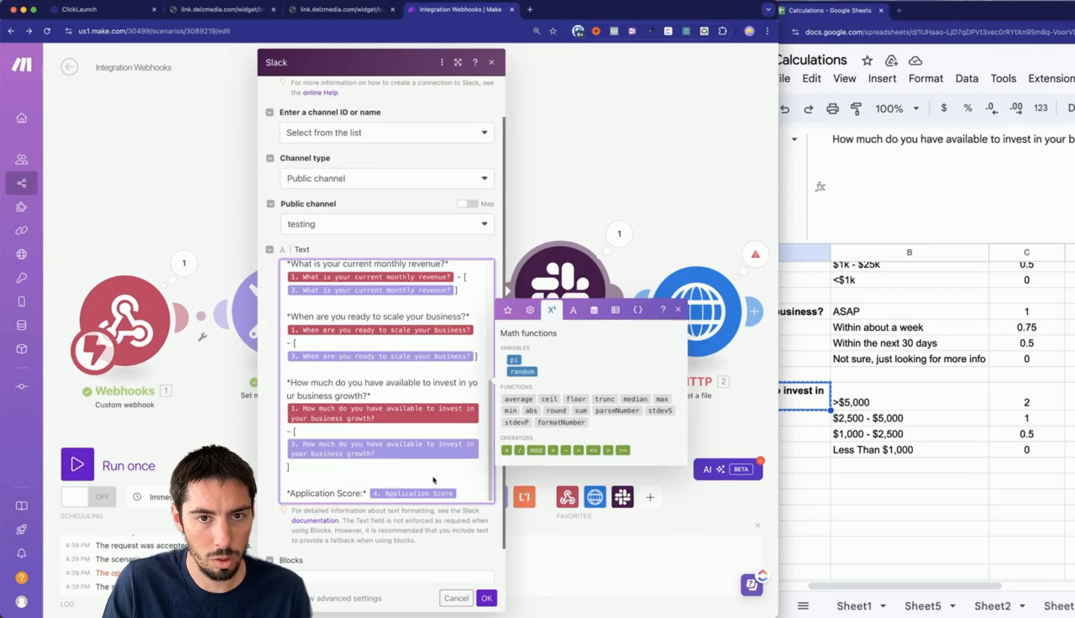
scroll(387, 439, down, 1)
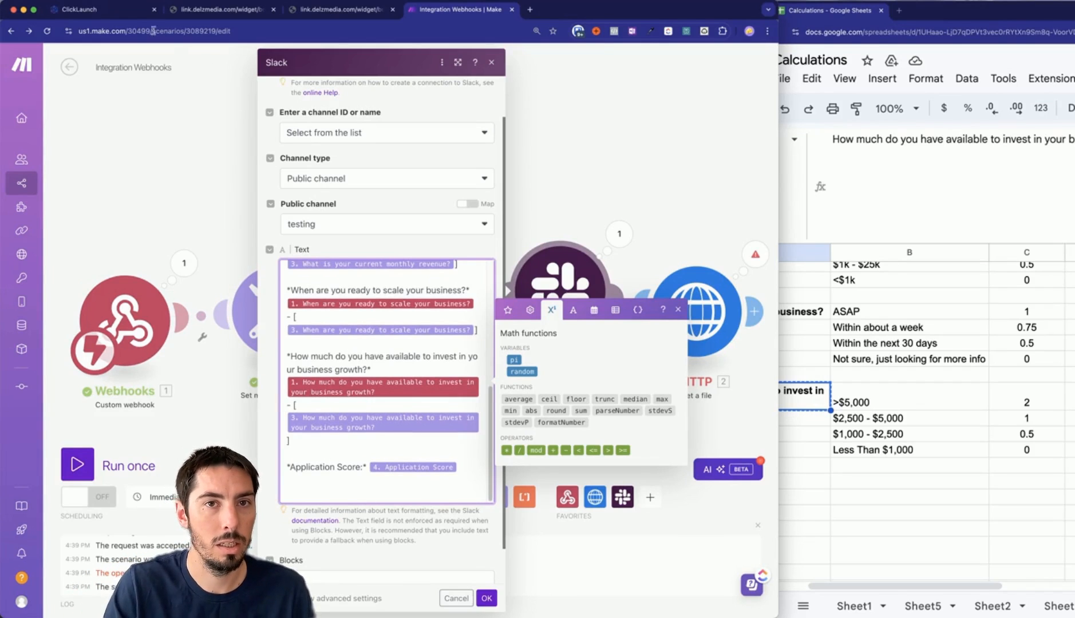
click(118, 12)
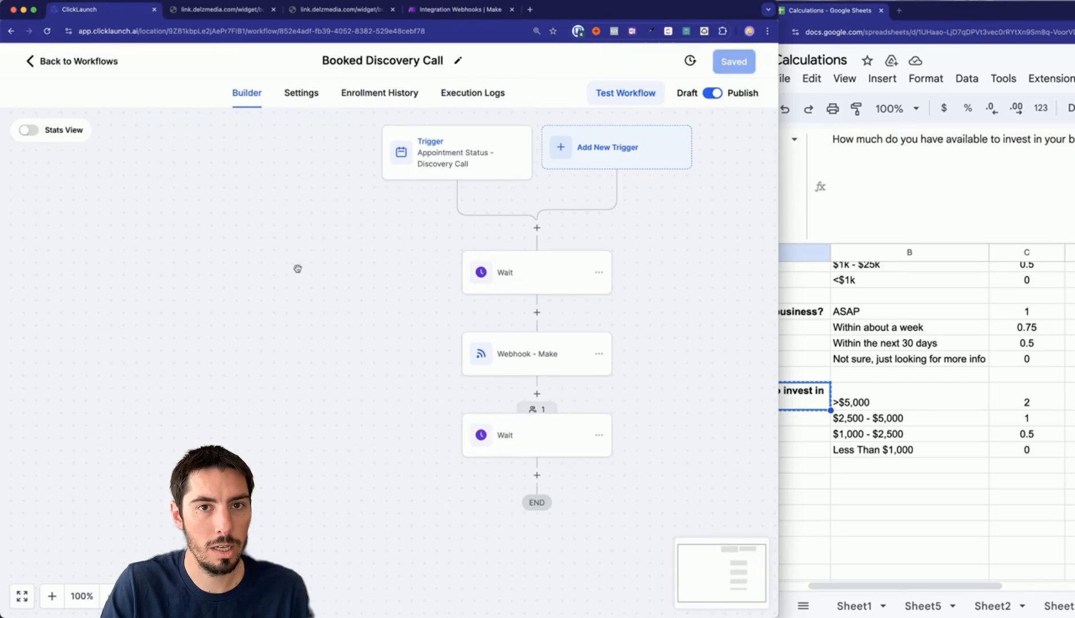
Open the test contact's detail page from Contacts and copy its URL.
click(80, 61)
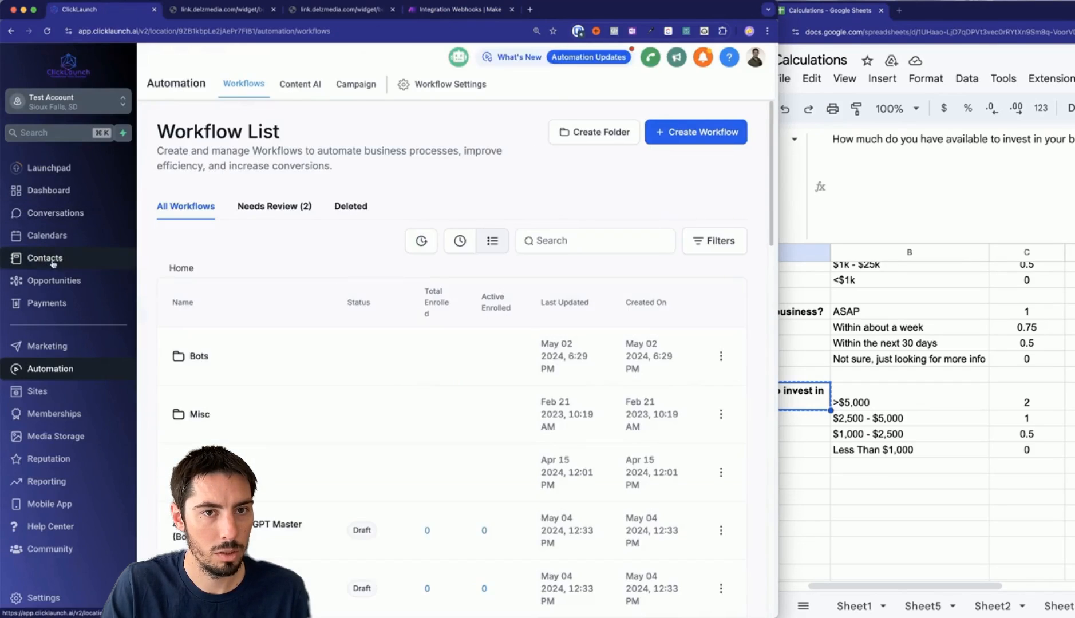
click(53, 260)
click(249, 298)
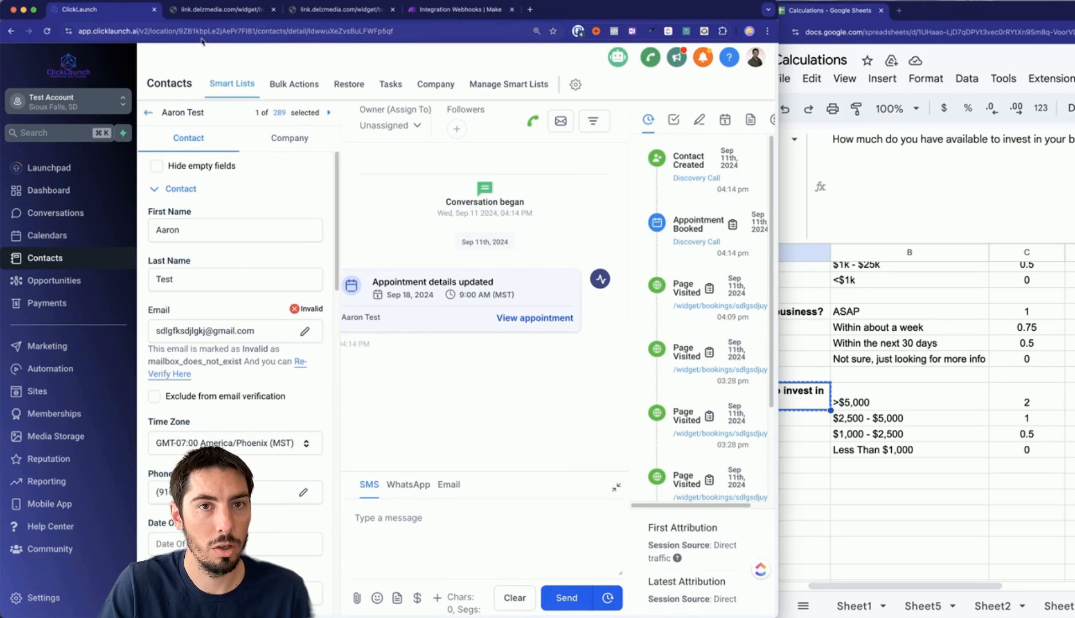
click(183, 29)
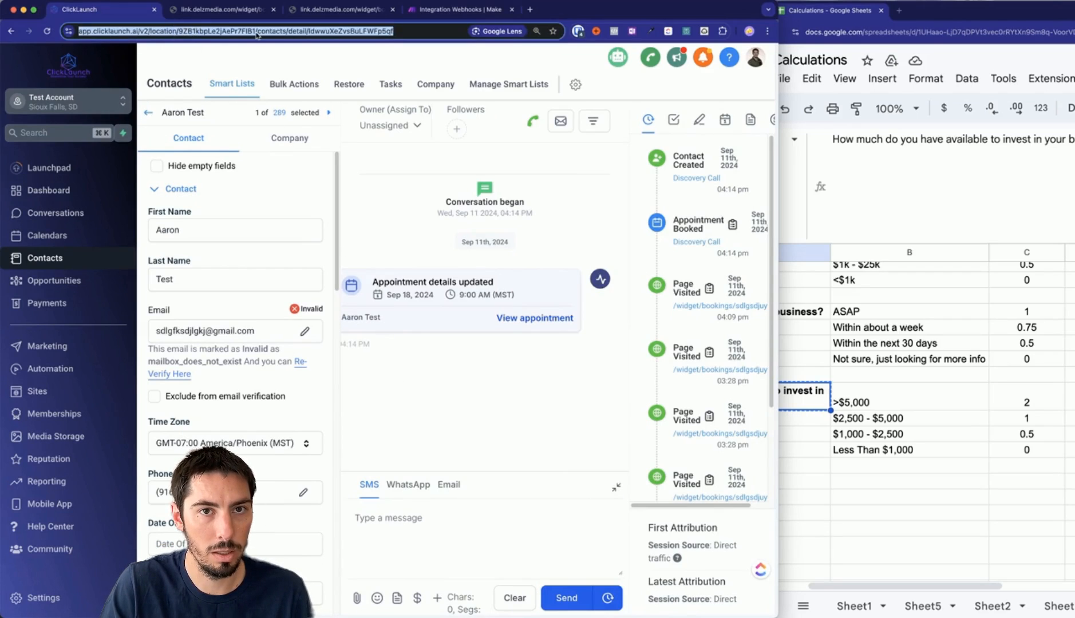
click(435, 9)
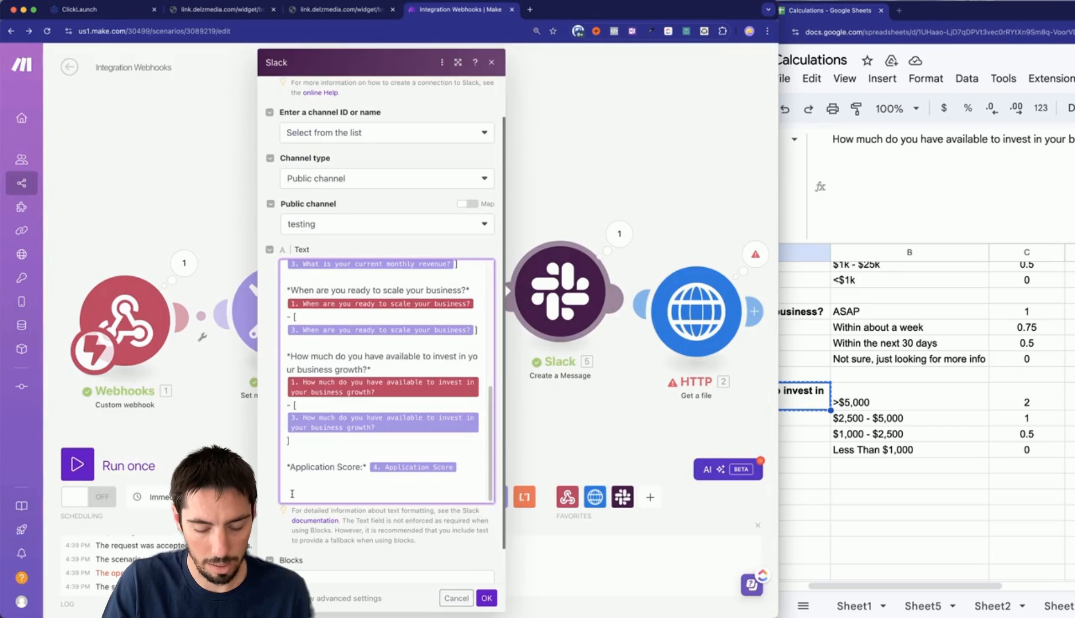
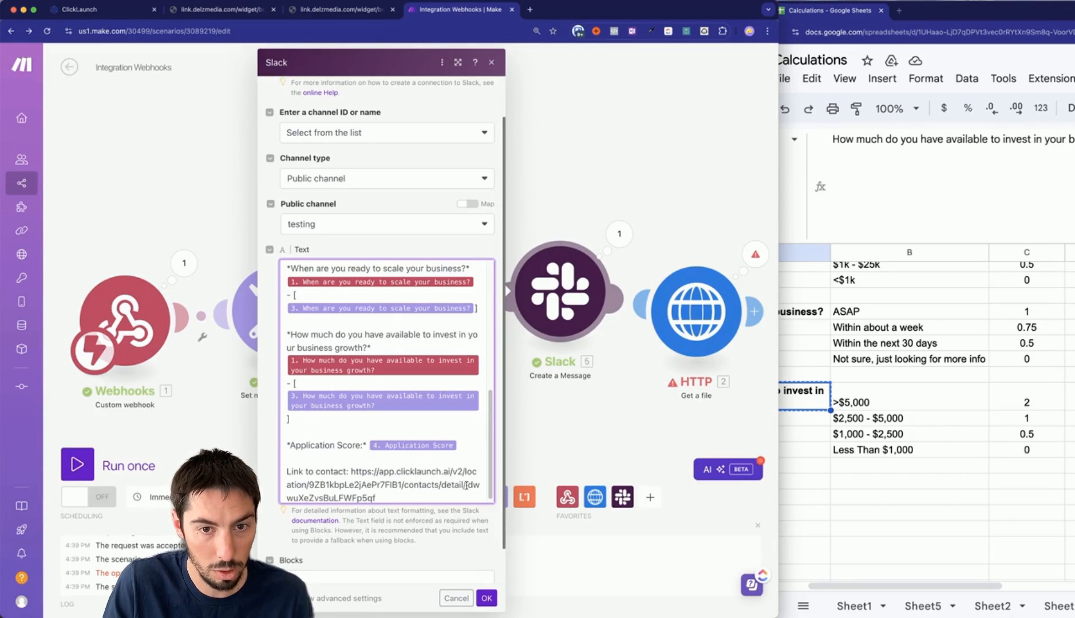
Add 'Link to contact:' with the pasted URL, replacing its hardcoded contact ID with contact_id.
double_click(465, 485)
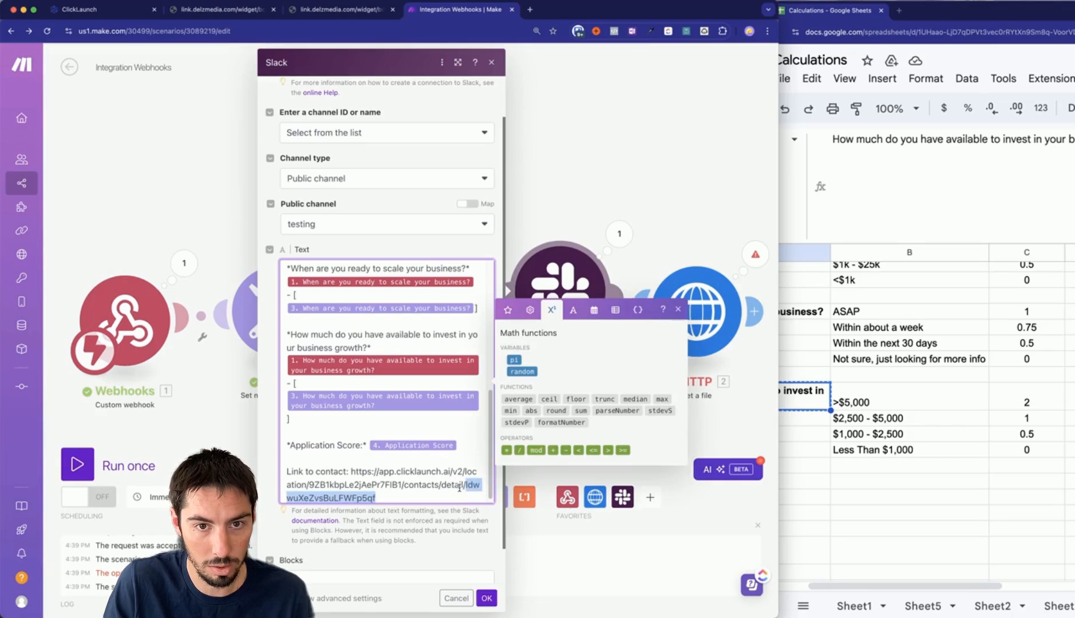
key(BackSpace)
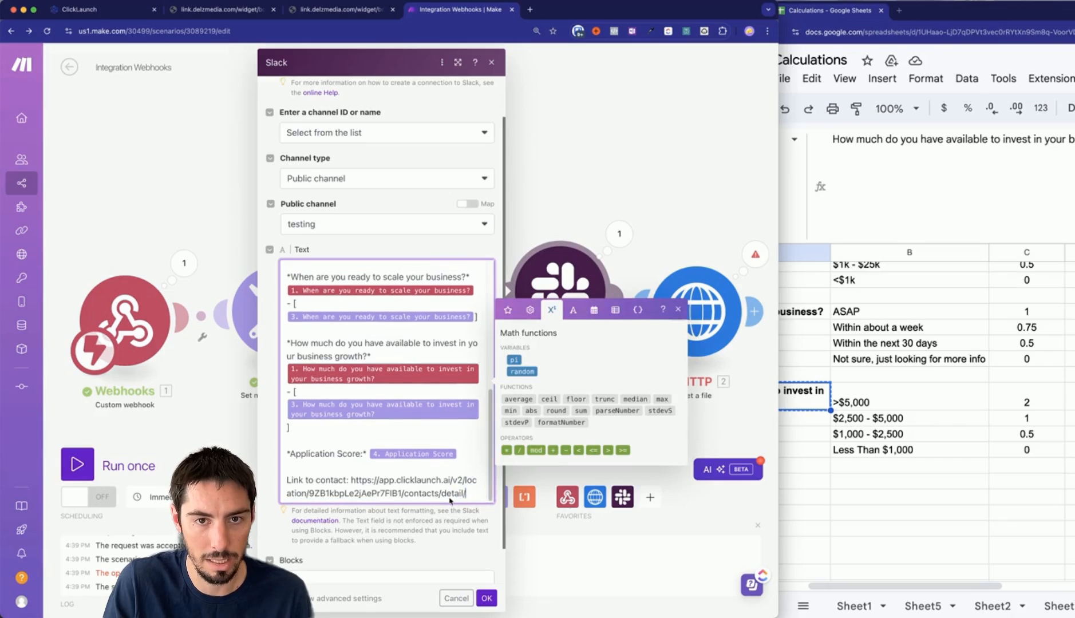
click(508, 311)
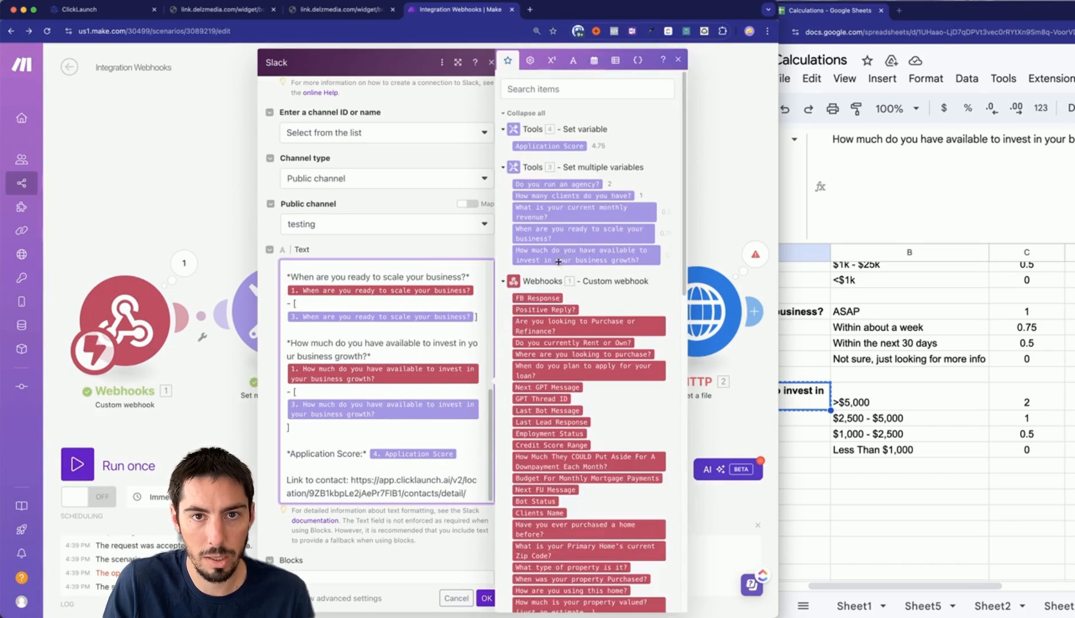
scroll(583, 338, down, 10)
scroll(584, 337, down, 4)
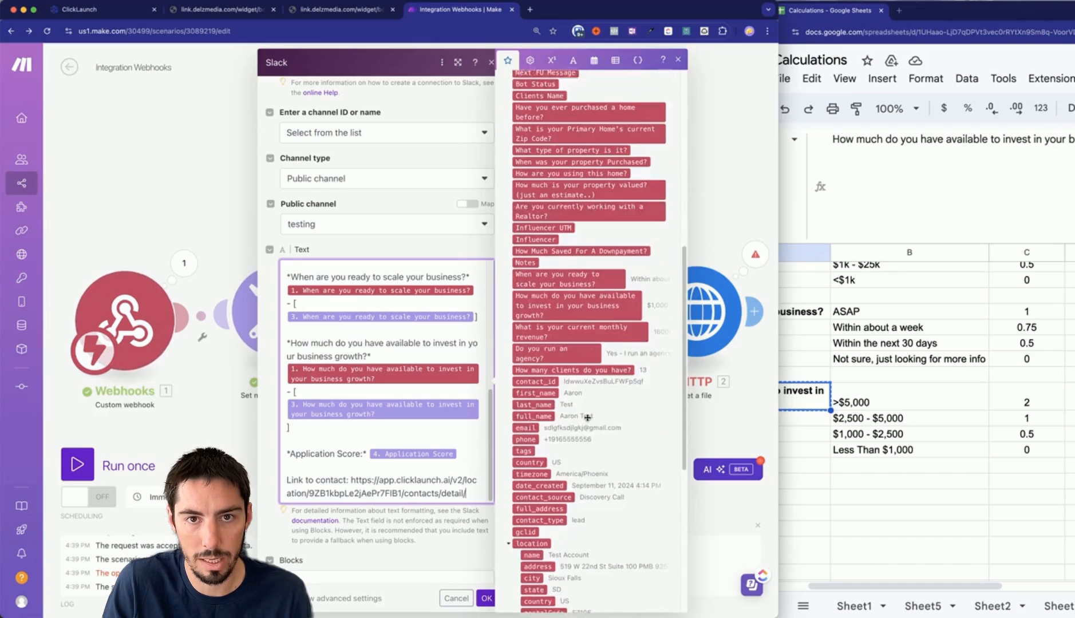
drag(538, 363, 465, 493)
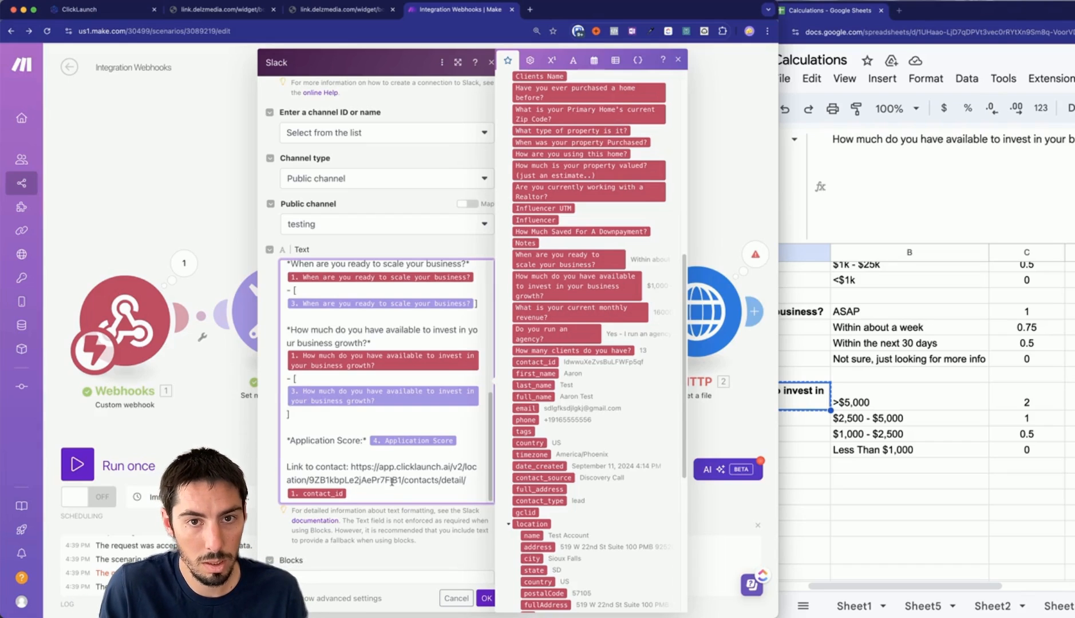
Replace the link's hardcoded location ID with the mapped location id and confirm the settings.
drag(401, 480, 316, 481)
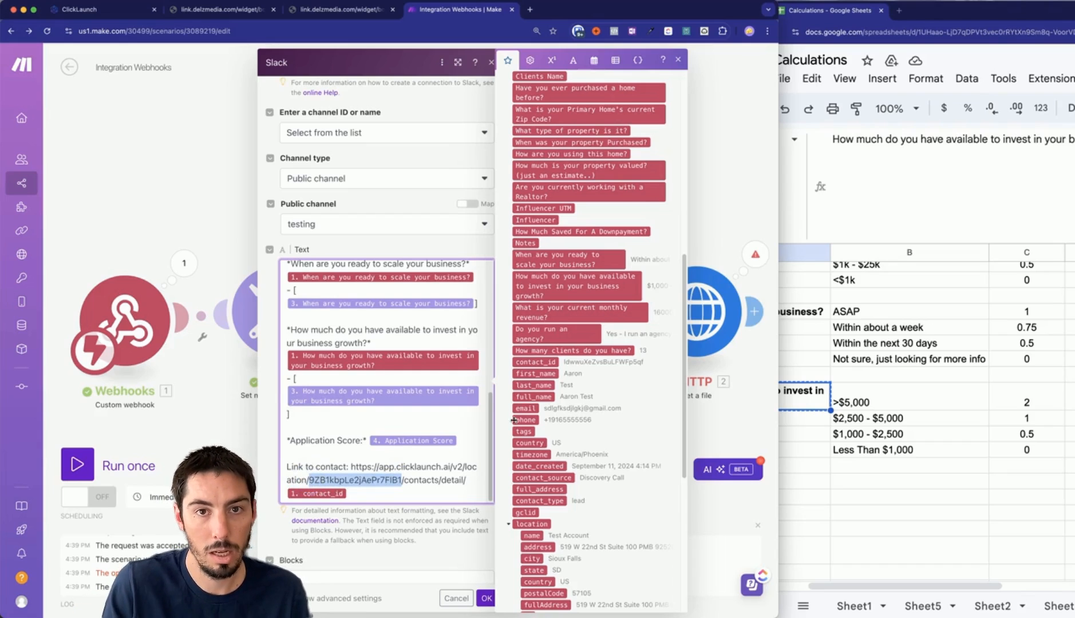
scroll(573, 412, down, 3)
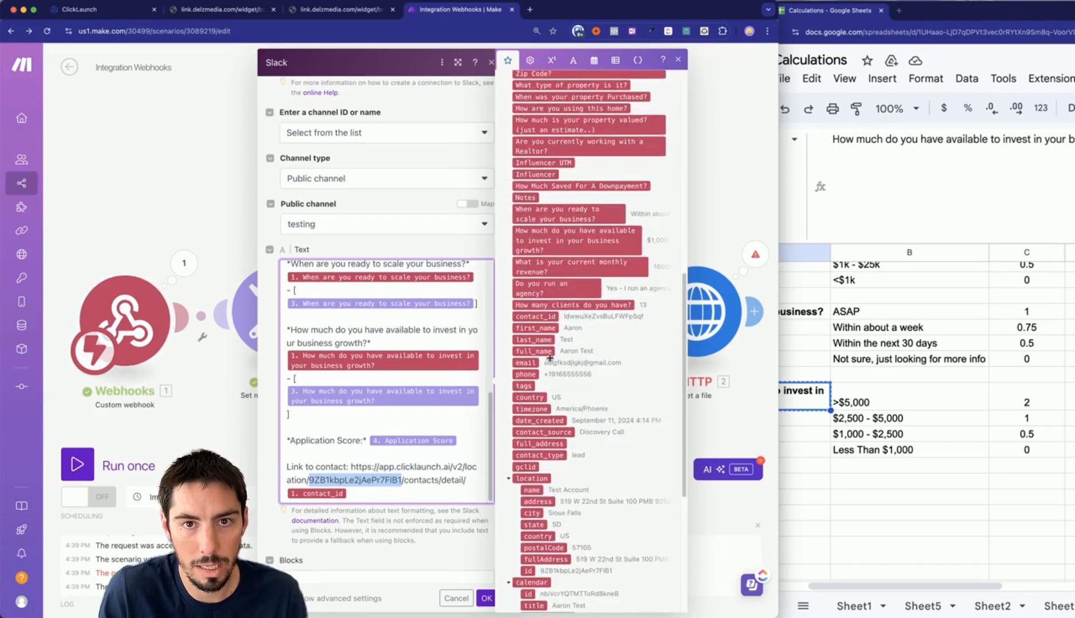
scroll(556, 404, down, 1)
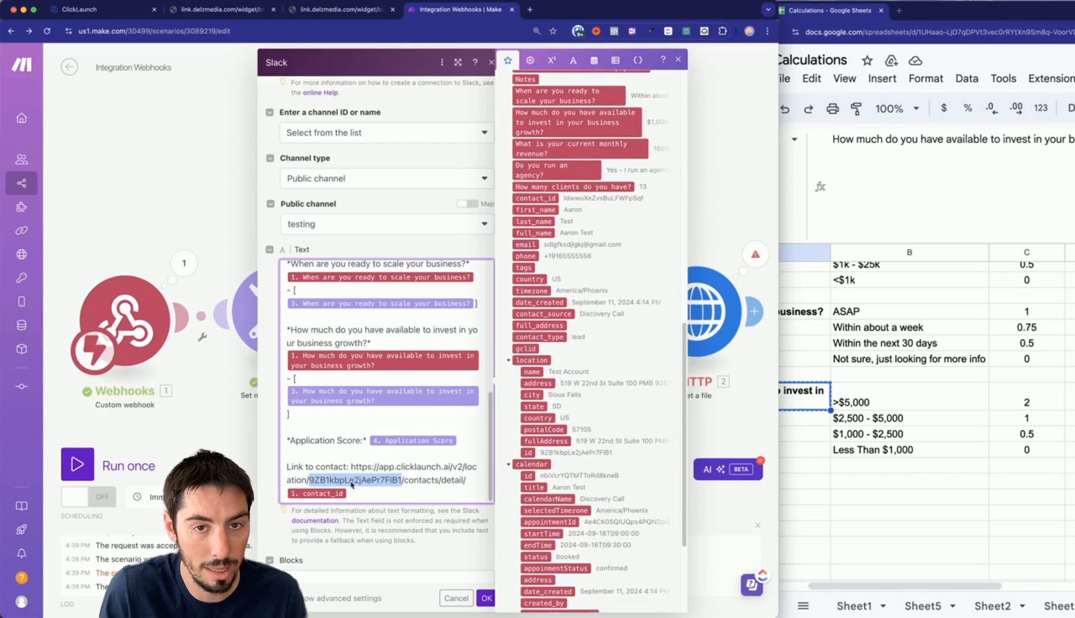
key(BackSpace)
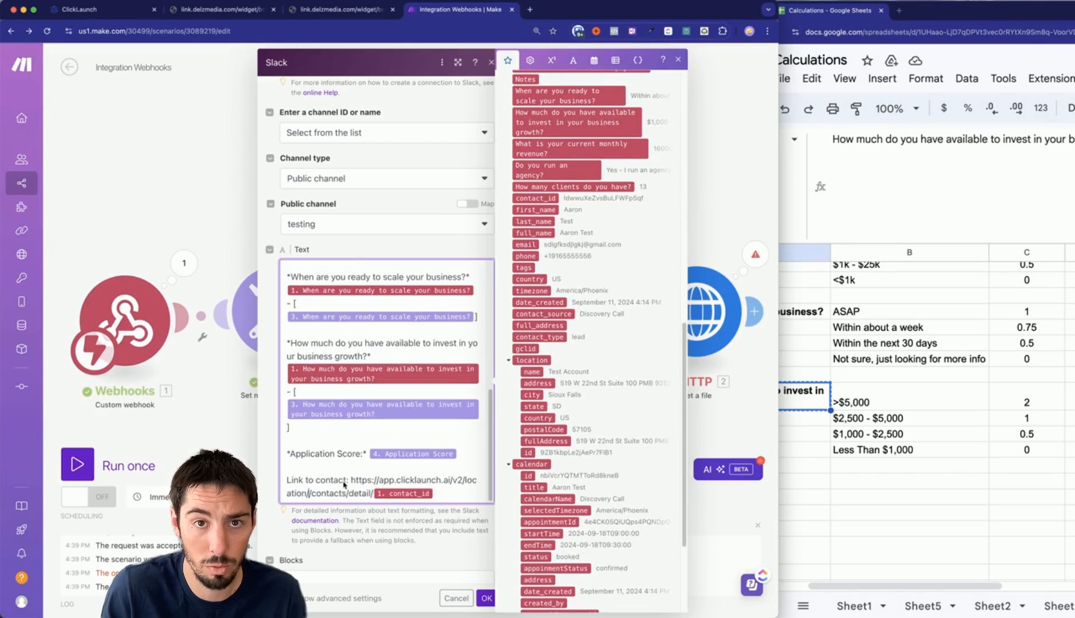
click(527, 452)
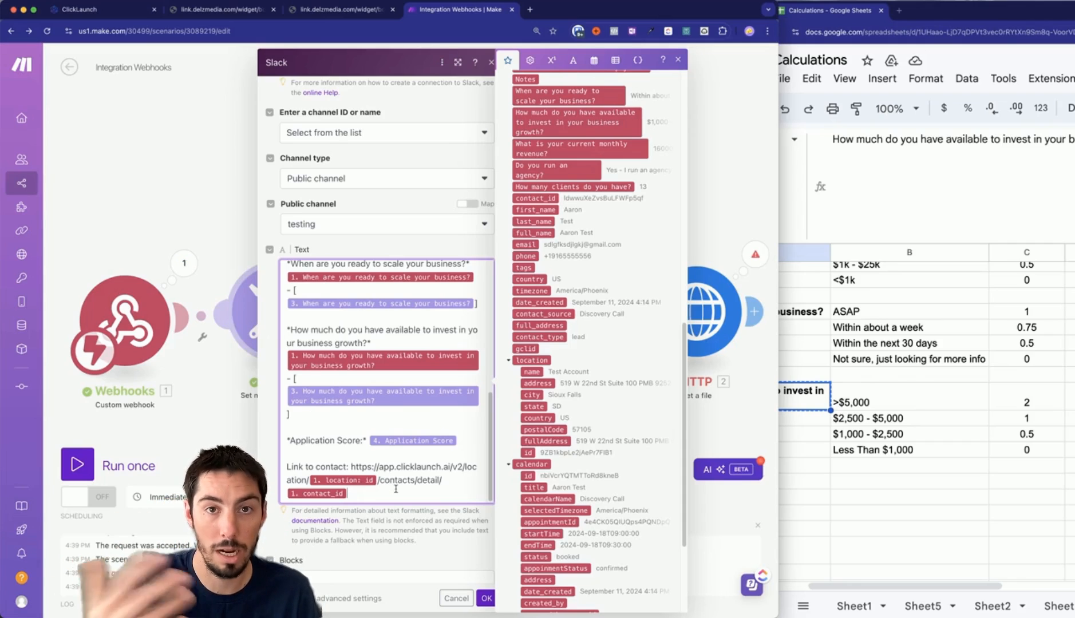
click(487, 598)
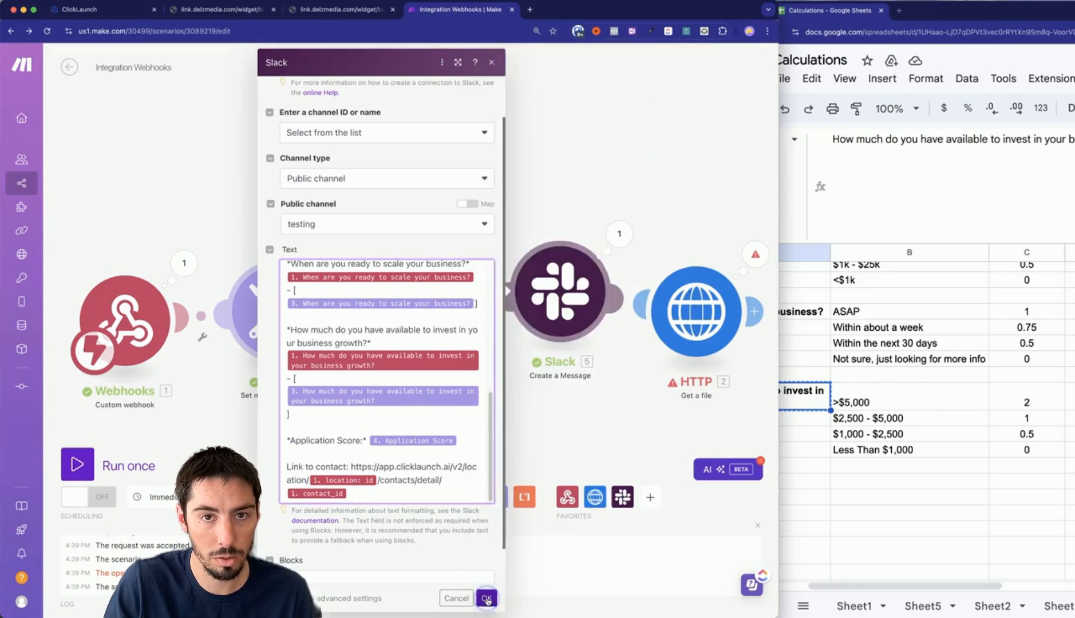
Save the scenario and run it once using the existing webhook data.
click(289, 498)
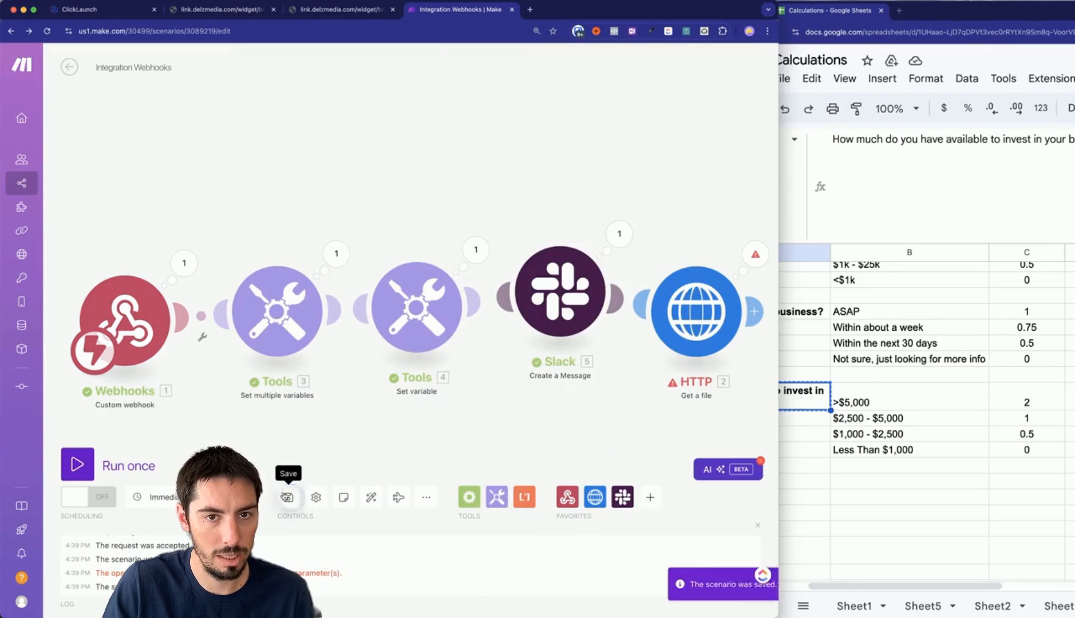
click(77, 464)
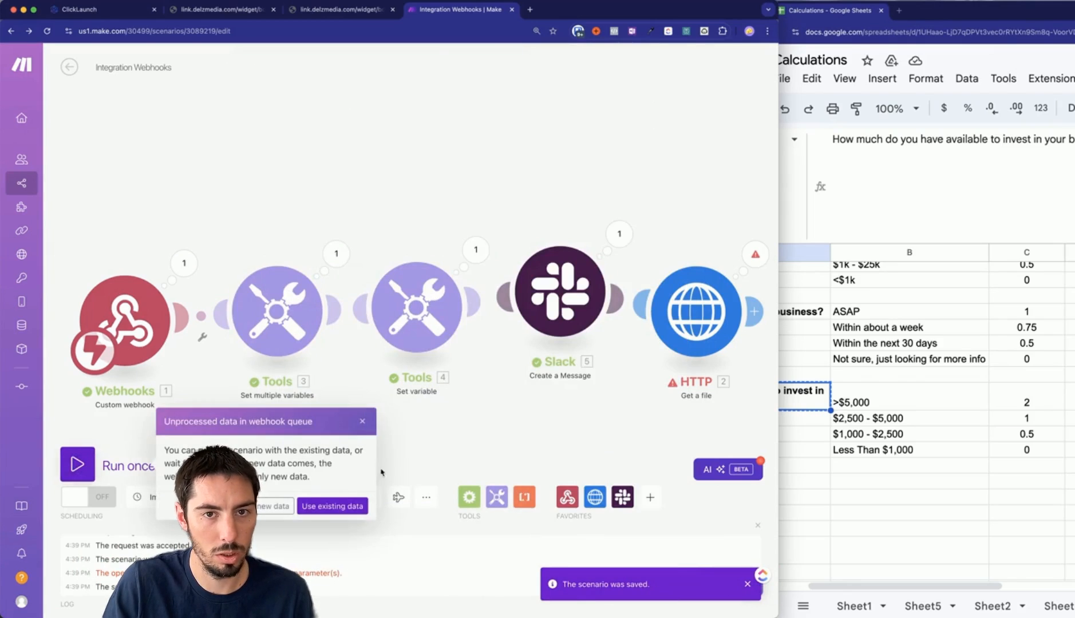
click(339, 508)
click(1, 348)
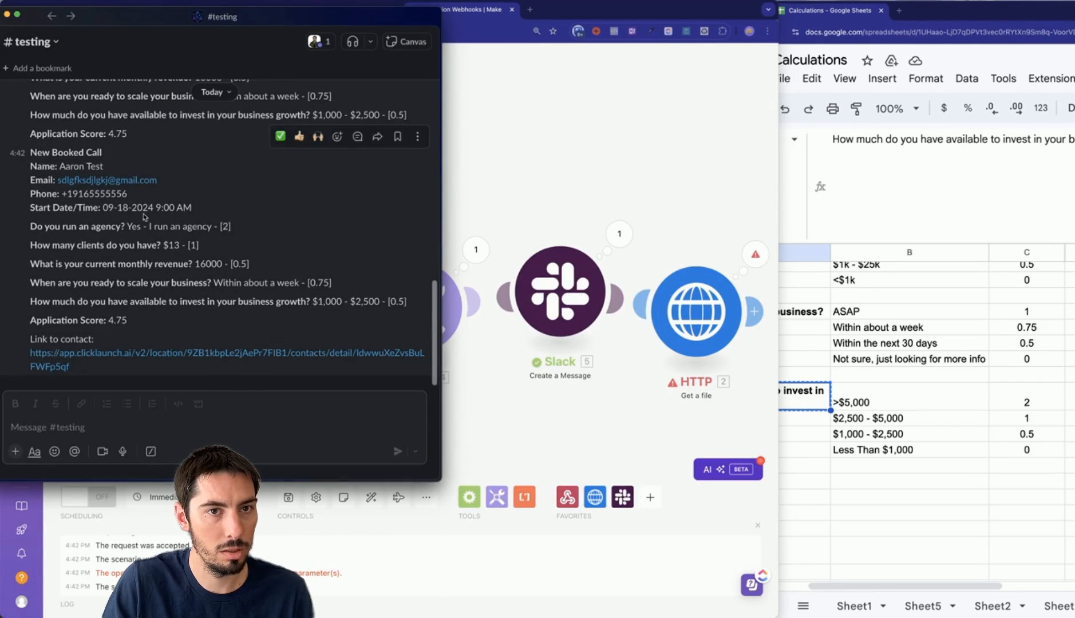
Inspect the client count rendered as $13 in Slack, then reopen the Slack Create a Message module.
double_click(174, 245)
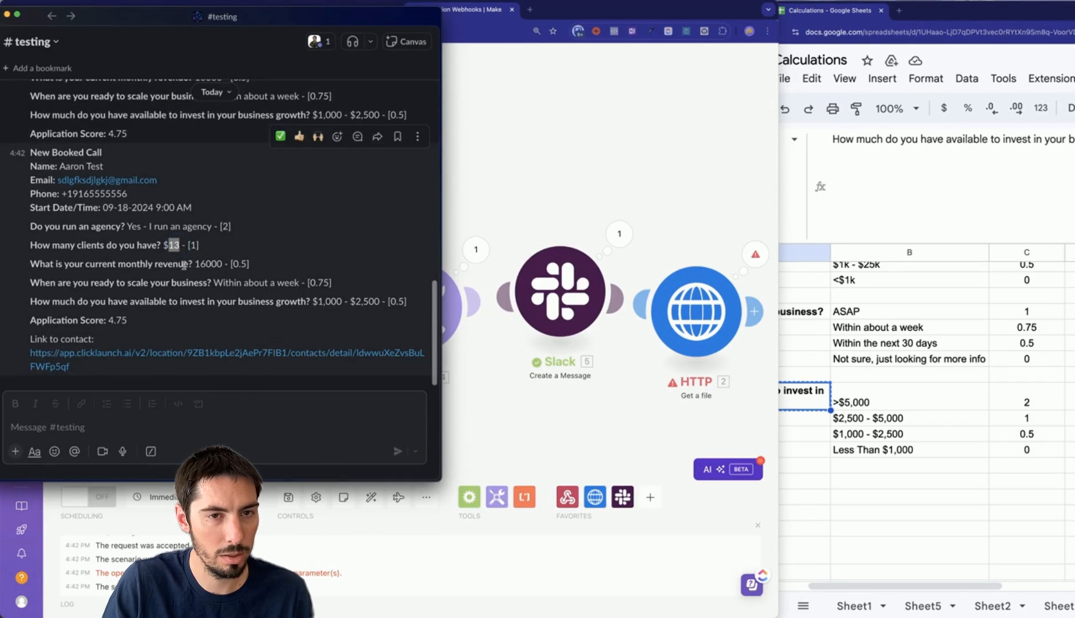
click(164, 246)
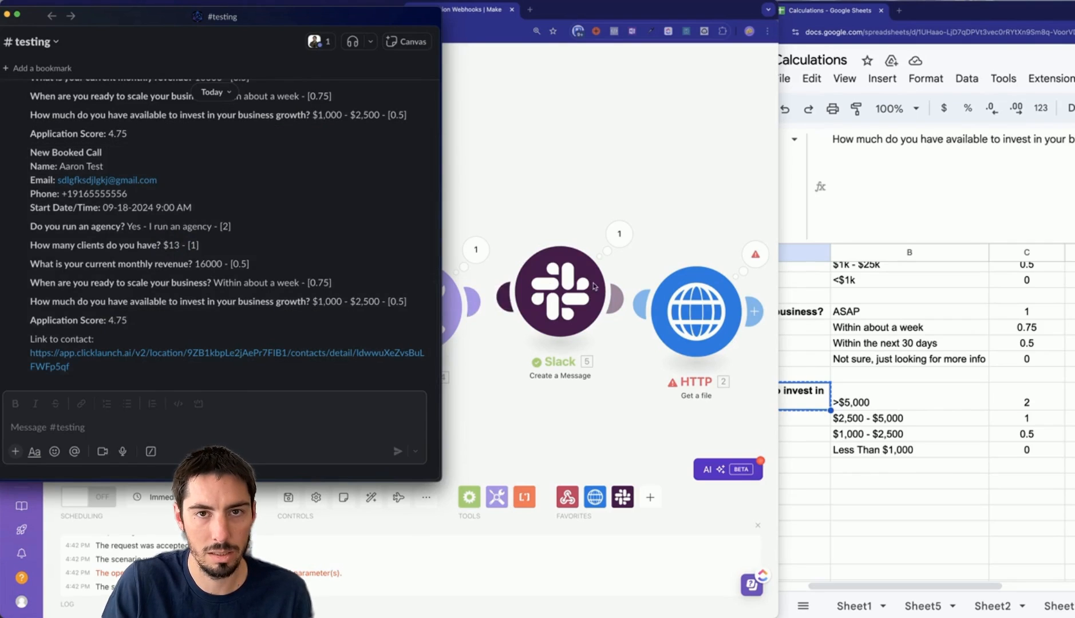
click(553, 313)
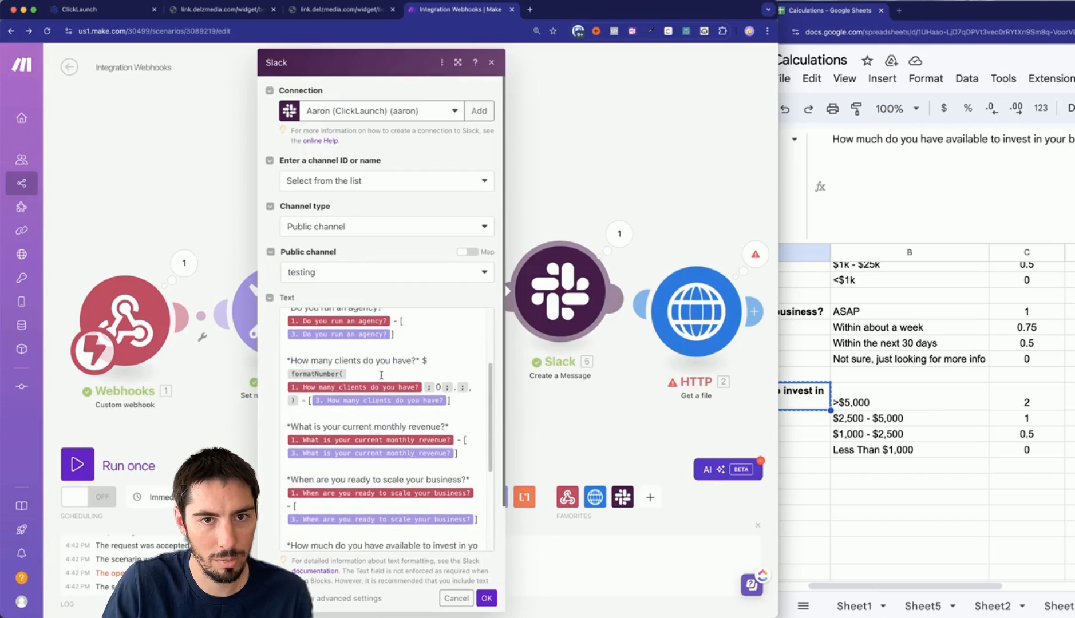
Wrap the monthly revenue answer in formatNumber(;0;.;,) with a $ prefix.
click(287, 438)
text(format)
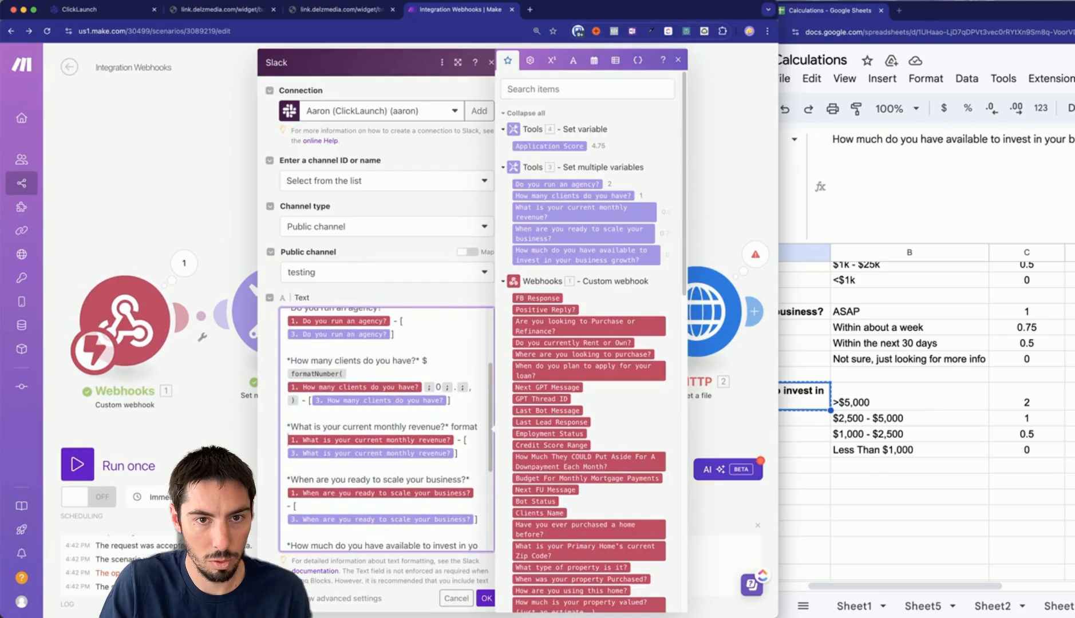
text(Number()
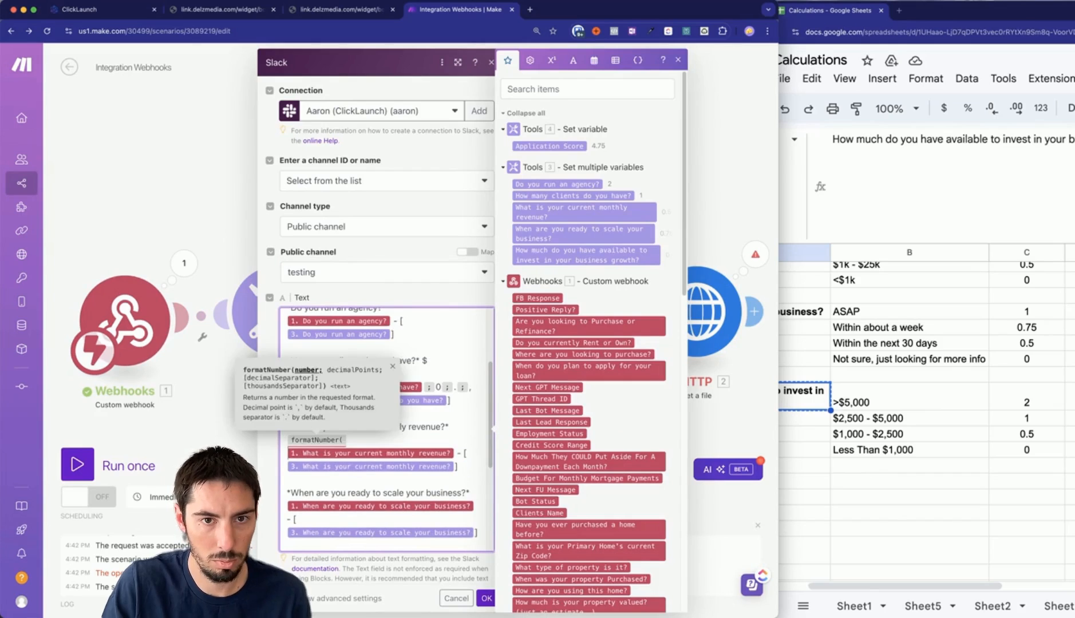
key(Right)
text(;)
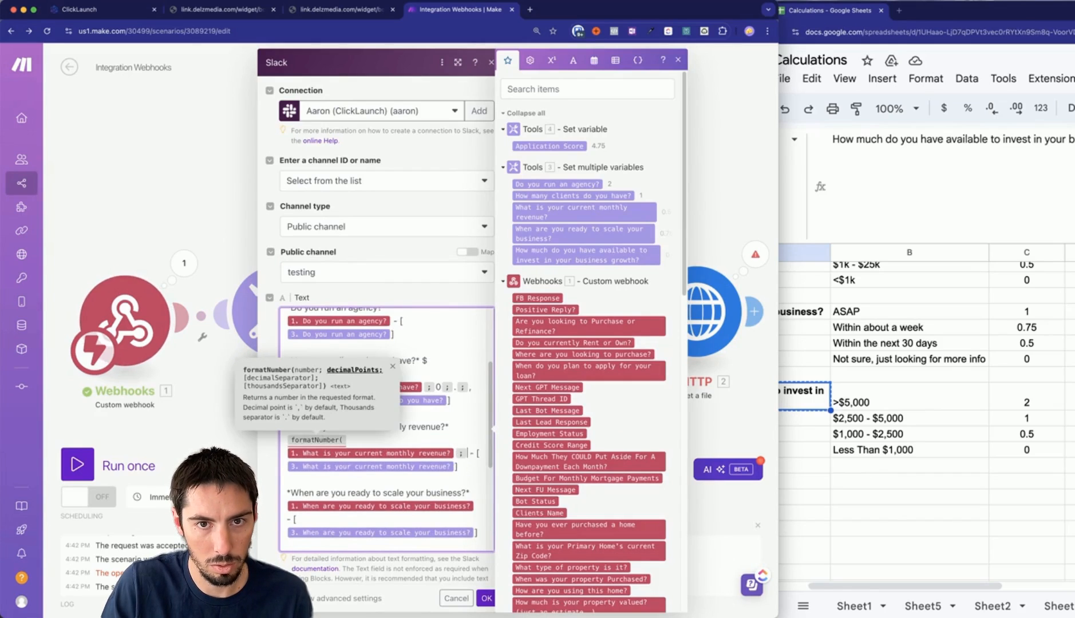
text(0;)
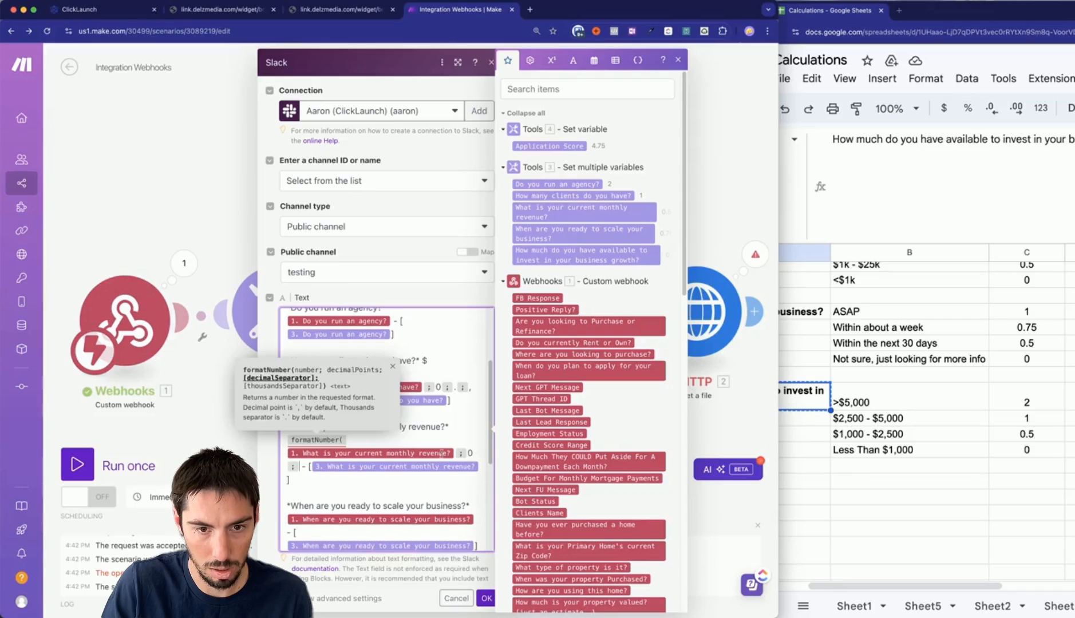
text(.;)
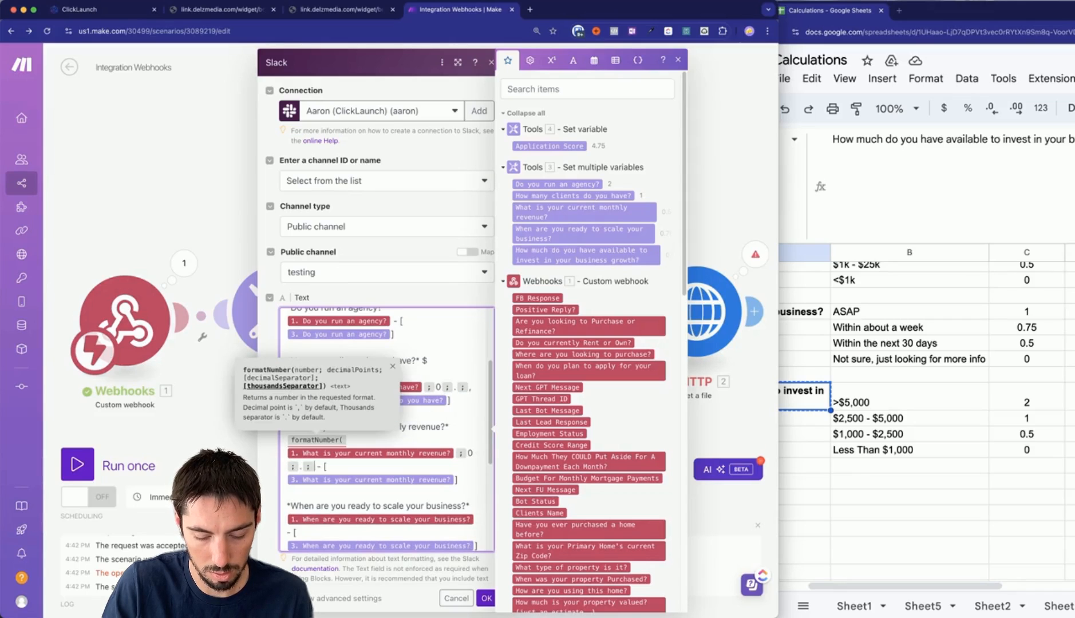
text(,))
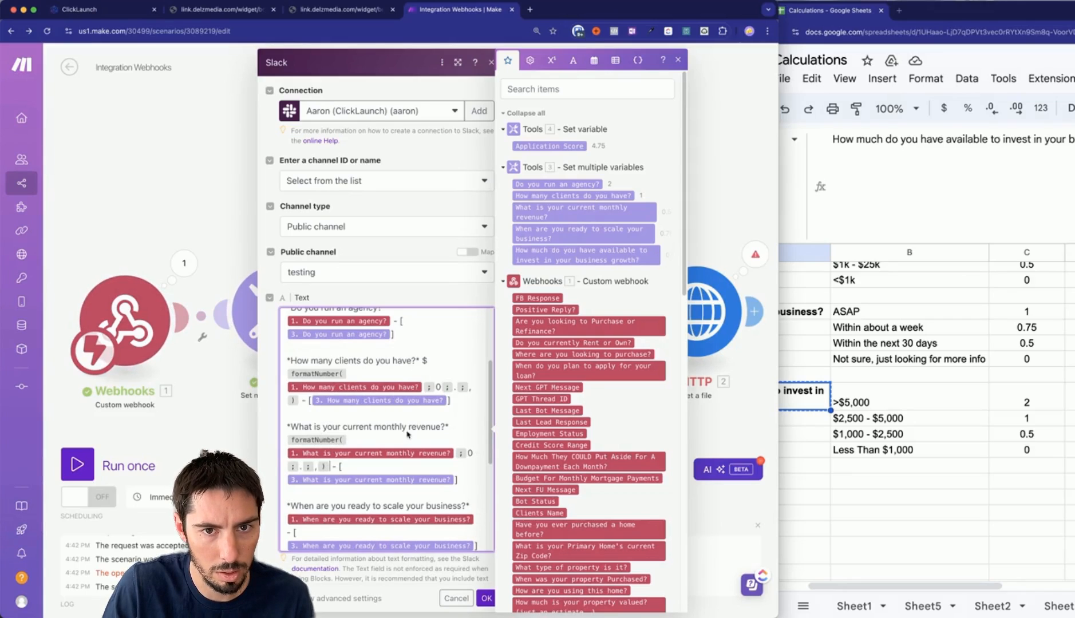
click(285, 440)
text($)
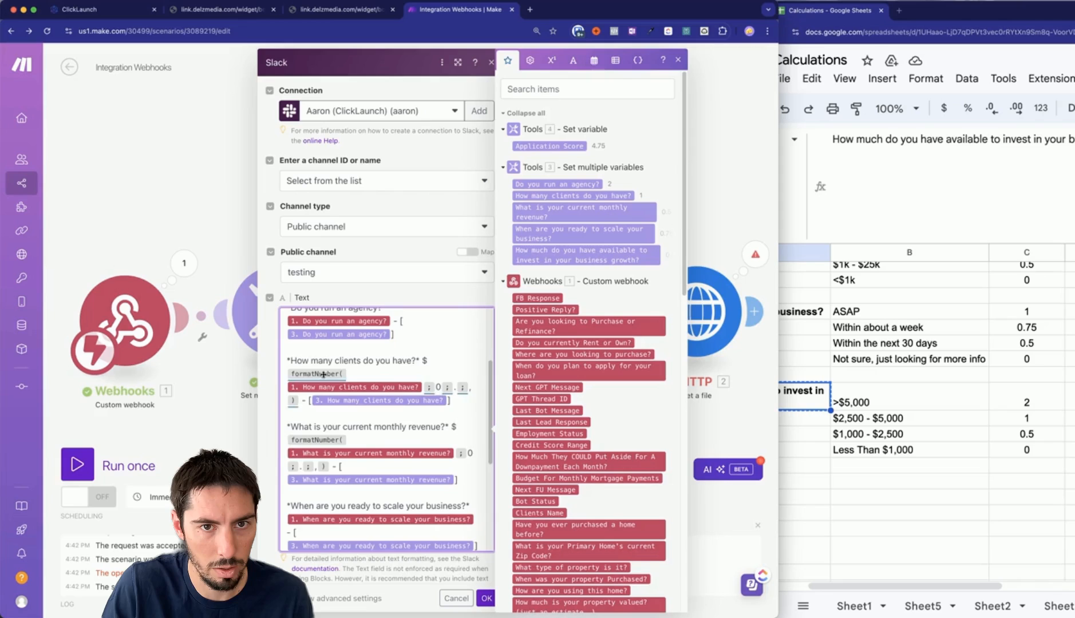
Strip the $ and formatNumber from the client count, confirm, and rerun on existing data.
click(420, 369)
key(BackSpace)
key(BackSpace)
key(Delete)
key(Delete)
key(Delete)
key(Delete)
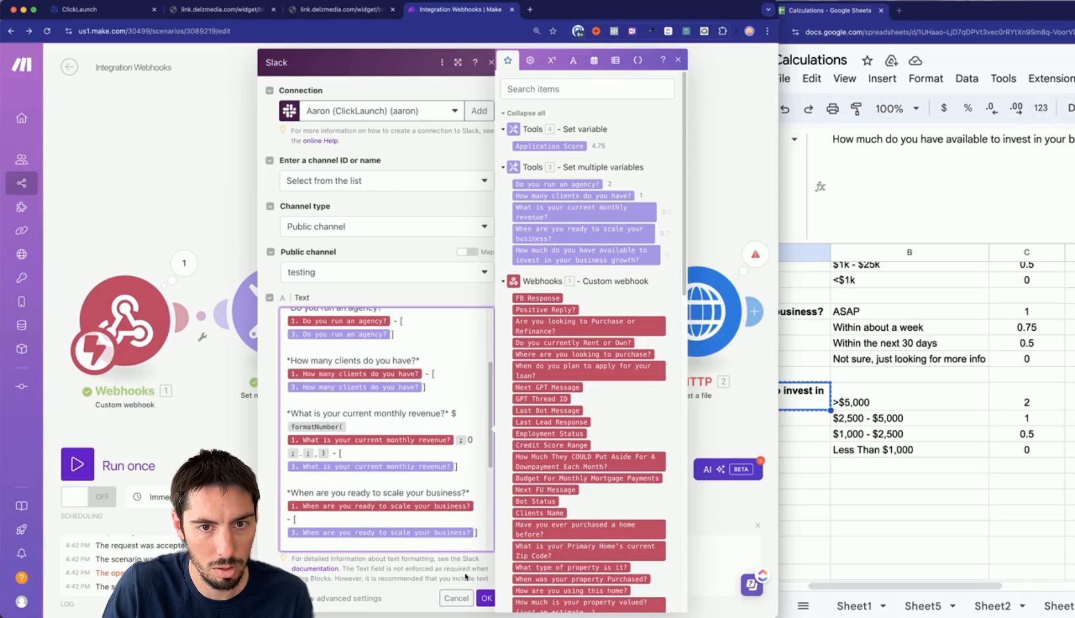
click(487, 599)
click(77, 465)
click(352, 507)
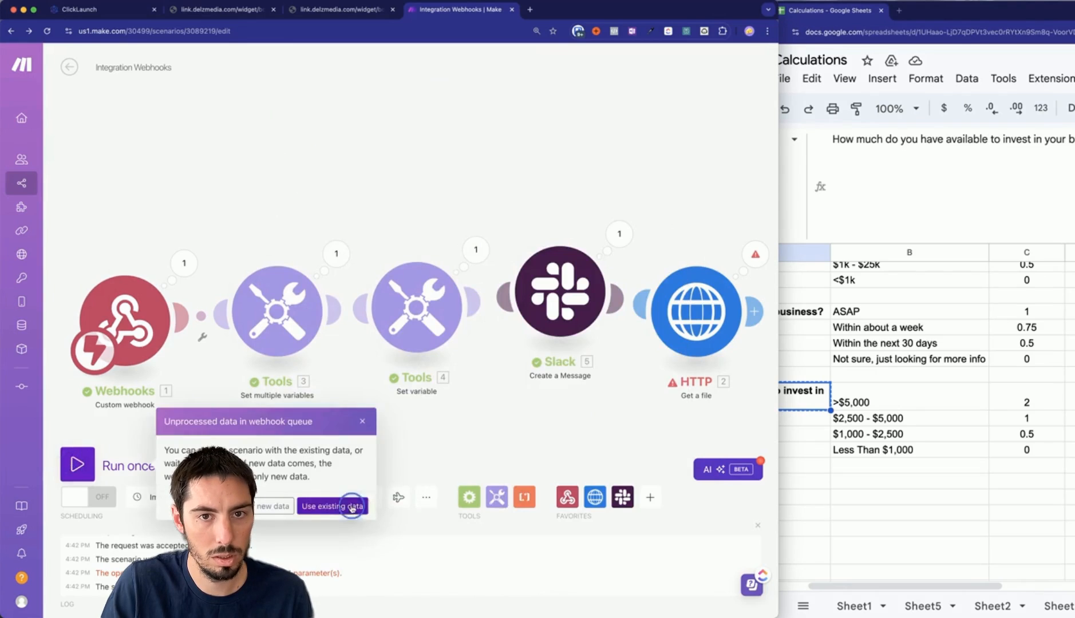
key(super+Tab)
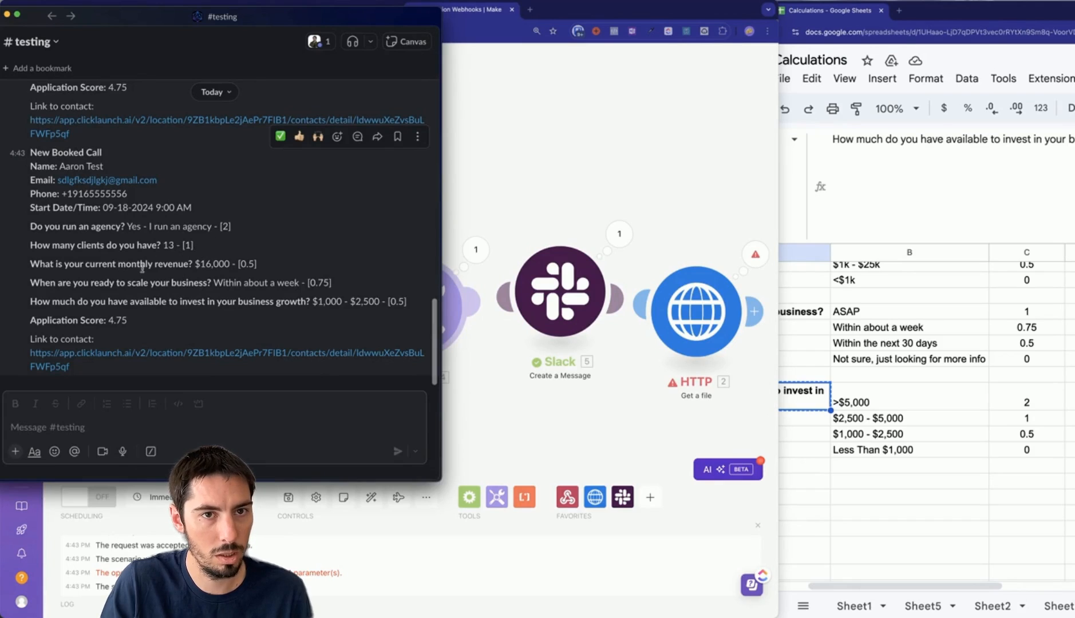
drag(195, 263, 232, 263)
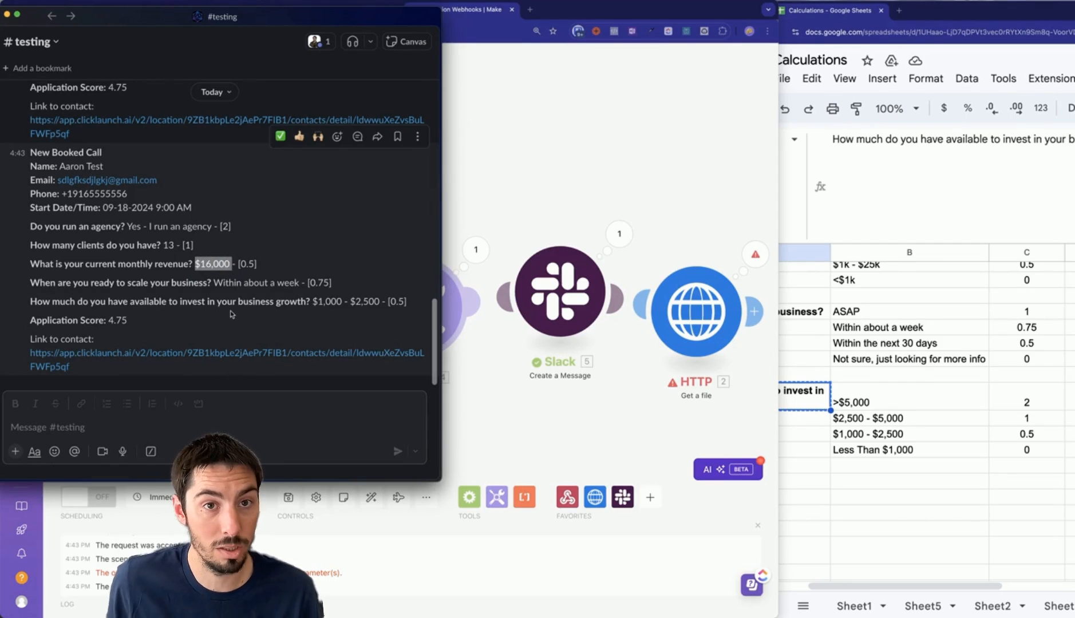
drag(85, 321, 192, 325)
click(136, 324)
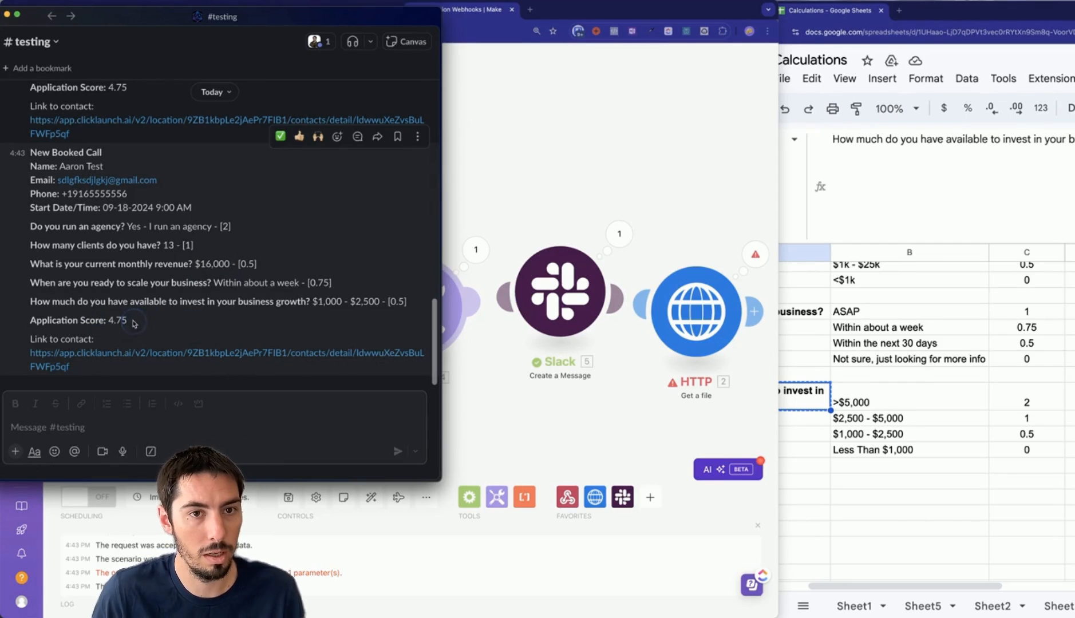
click(526, 422)
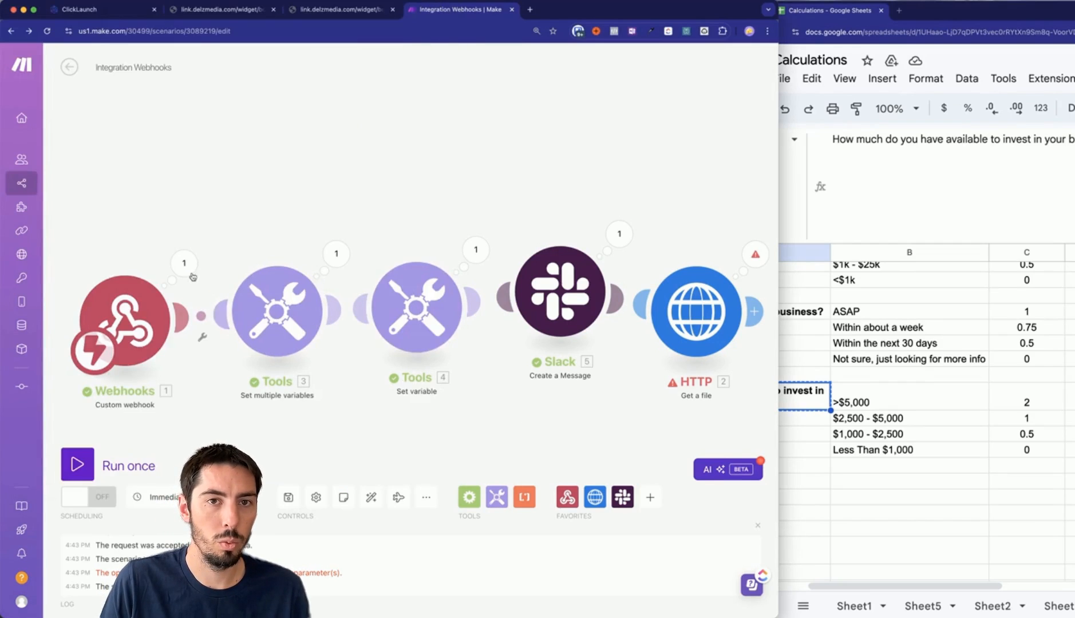
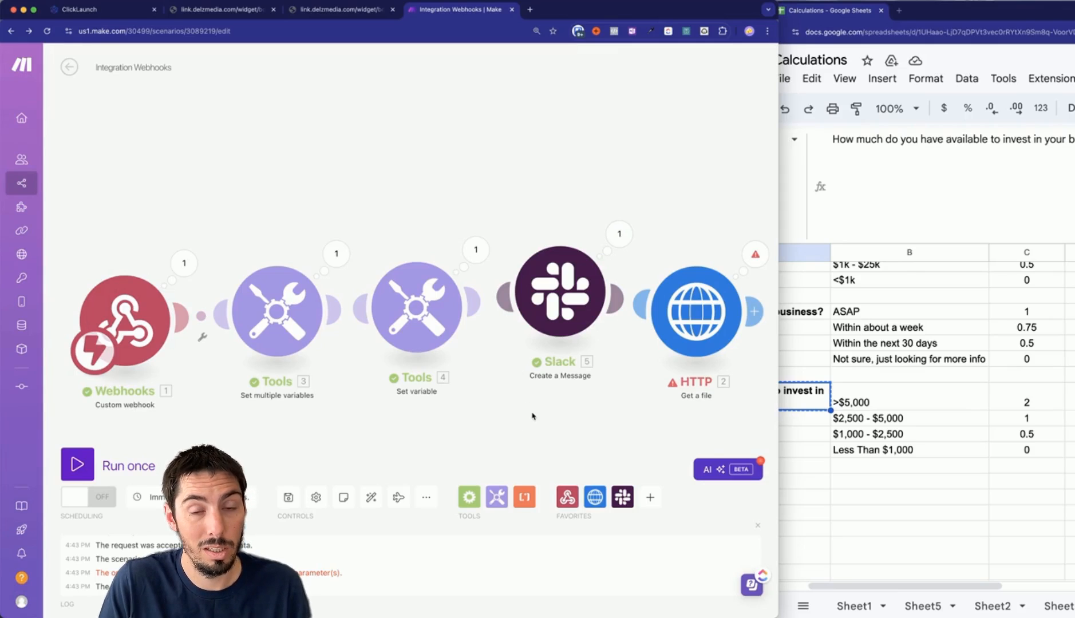
Review the multiple-variables output, last-run Application Score and the Slack message text.
click(281, 321)
click(643, 427)
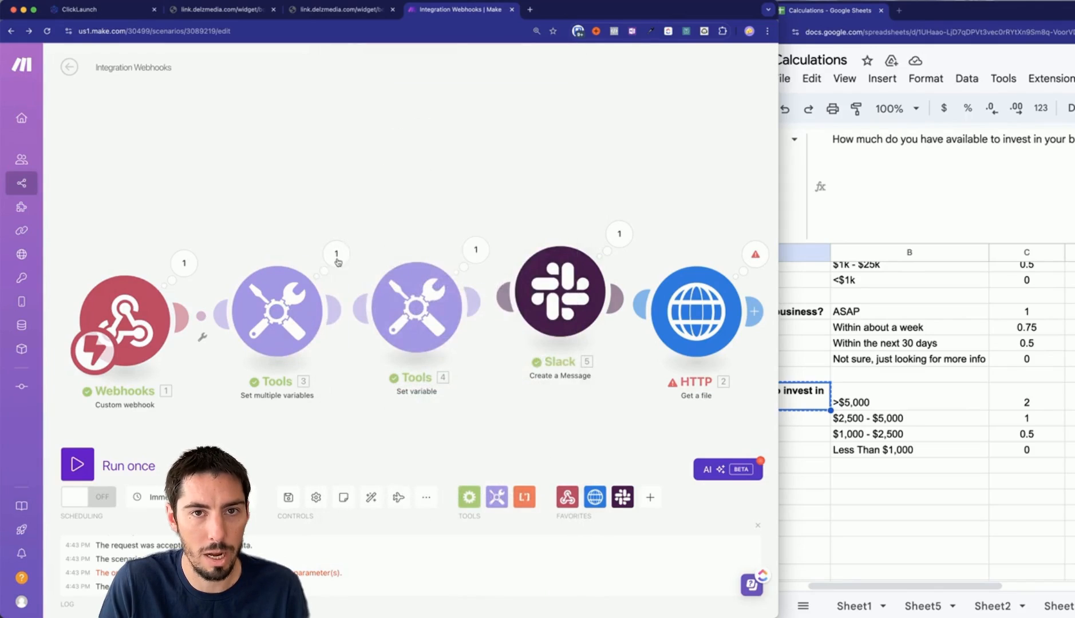
click(336, 253)
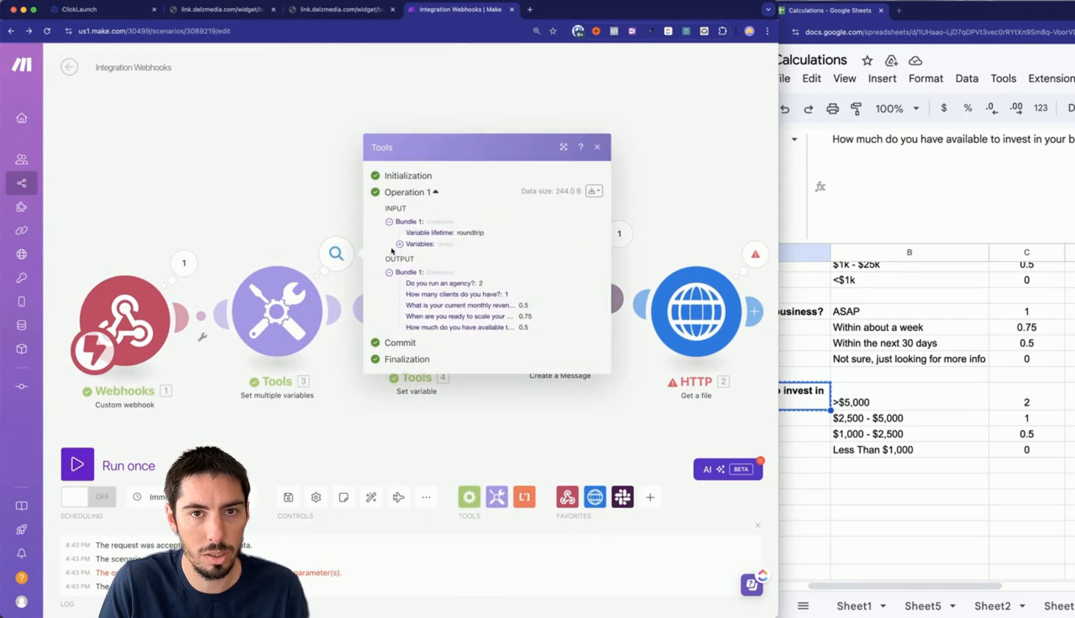
click(472, 389)
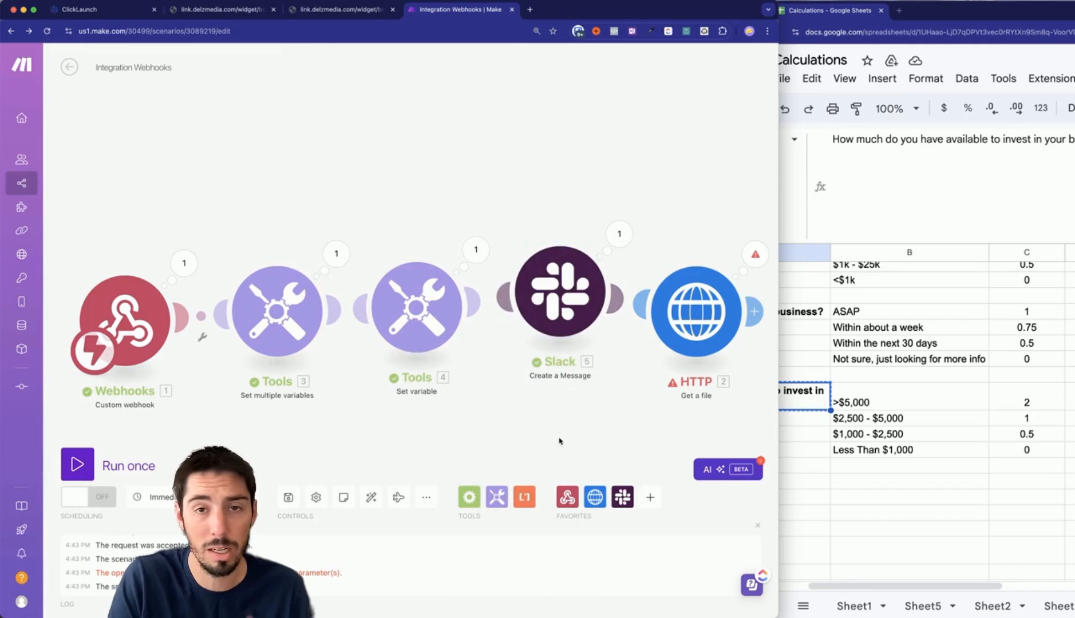
click(476, 250)
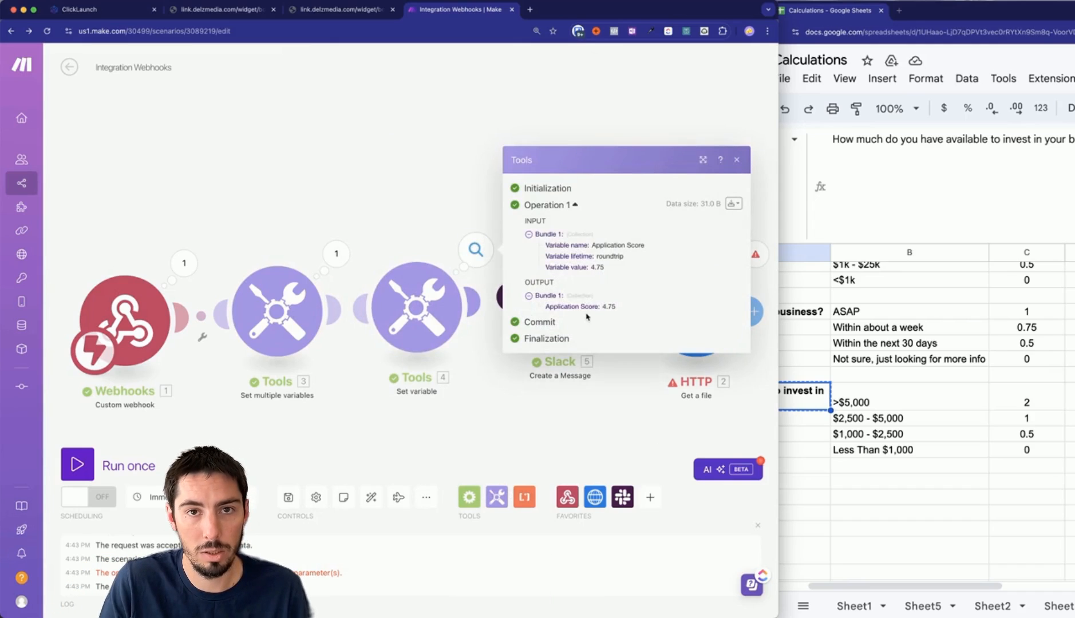
click(499, 296)
scroll(412, 411, down, 3)
scroll(412, 410, up, 1)
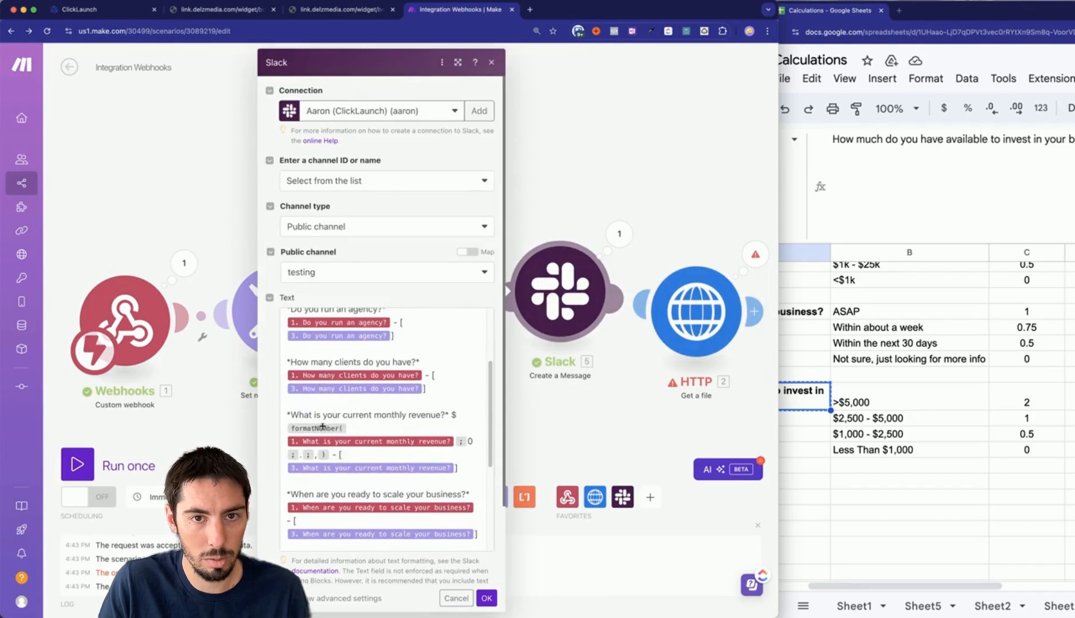
click(433, 389)
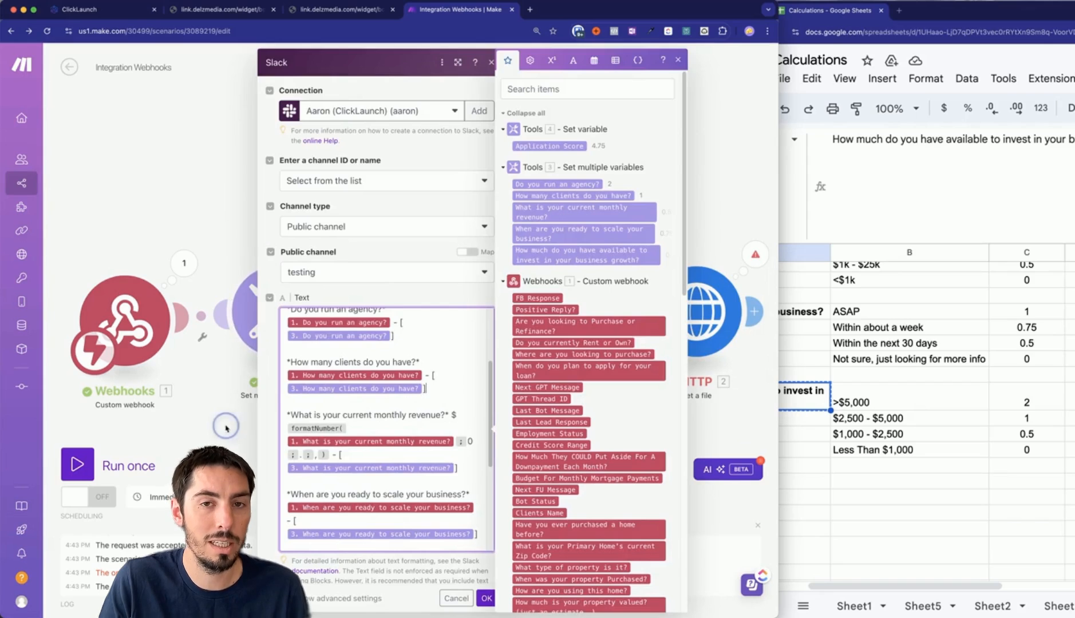
click(226, 428)
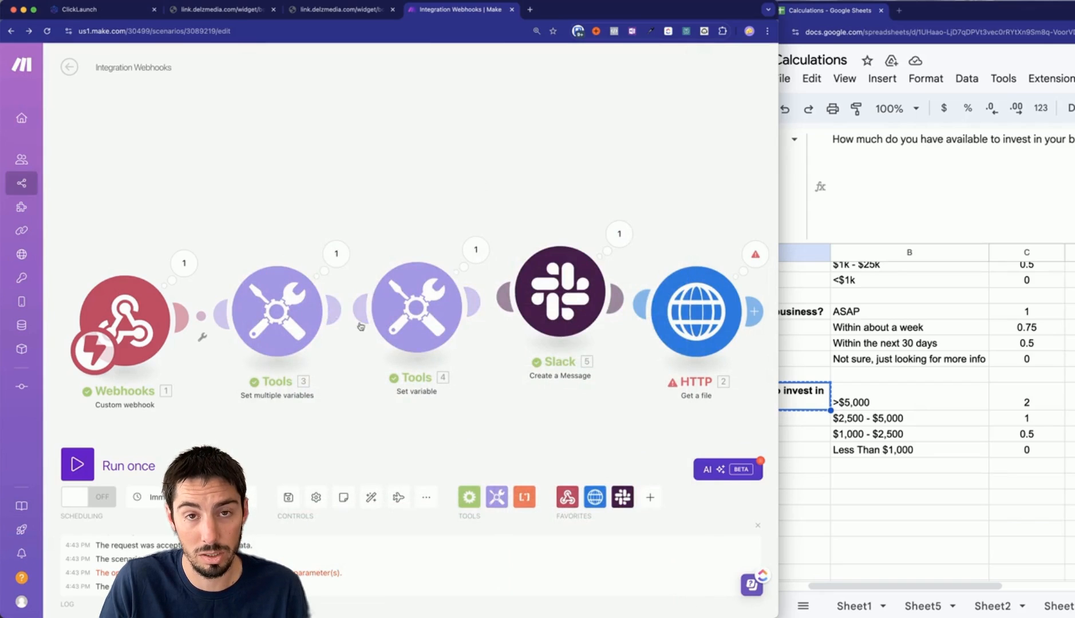
click(558, 292)
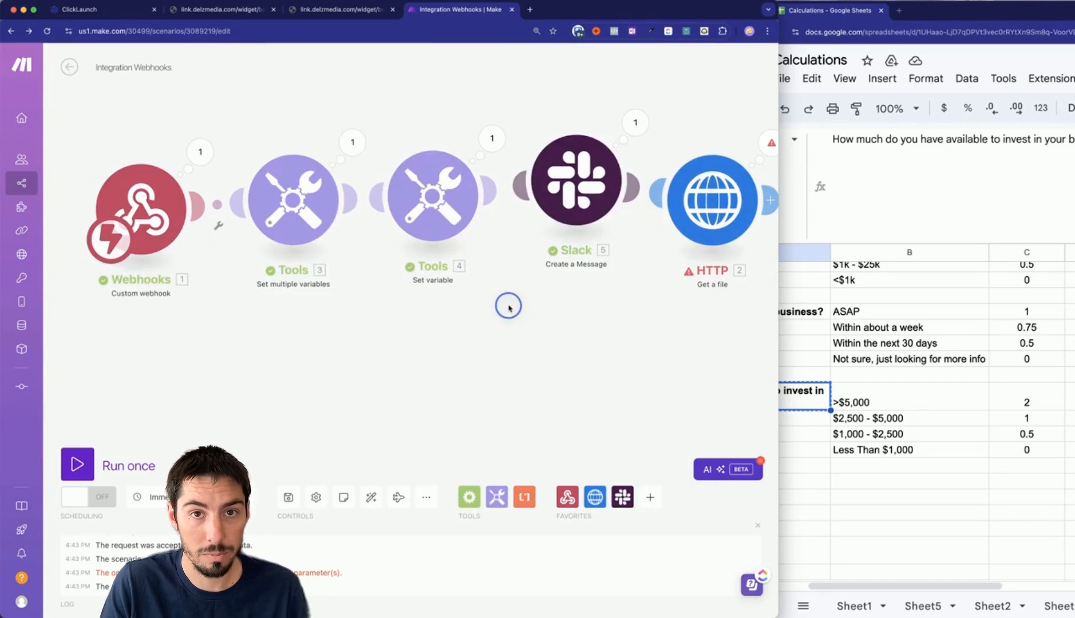
scroll(402, 422, down, 5)
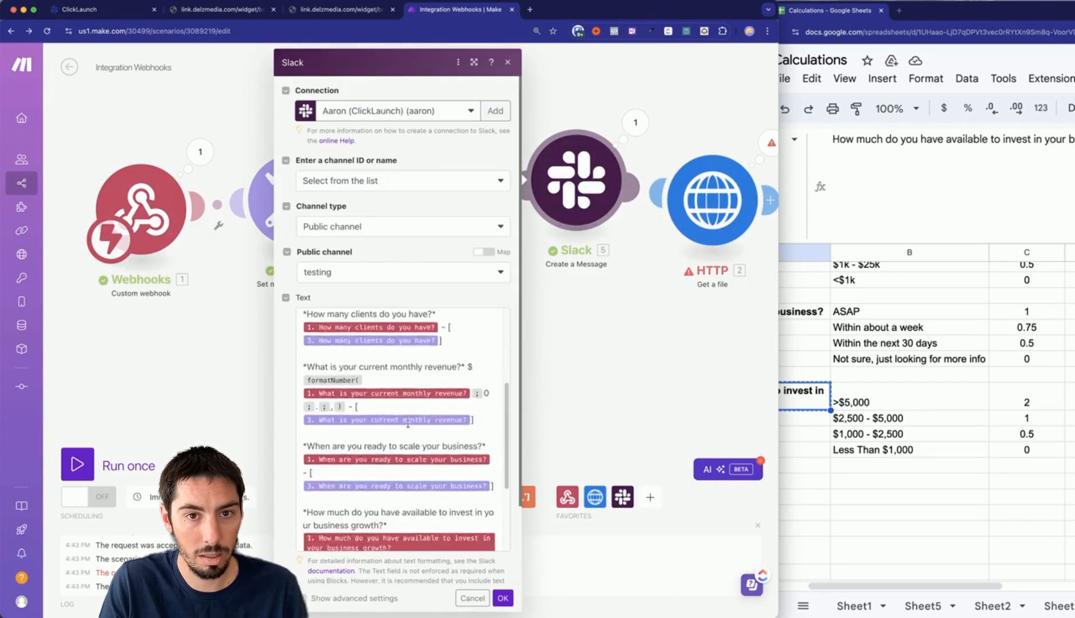
scroll(398, 448, up, 10)
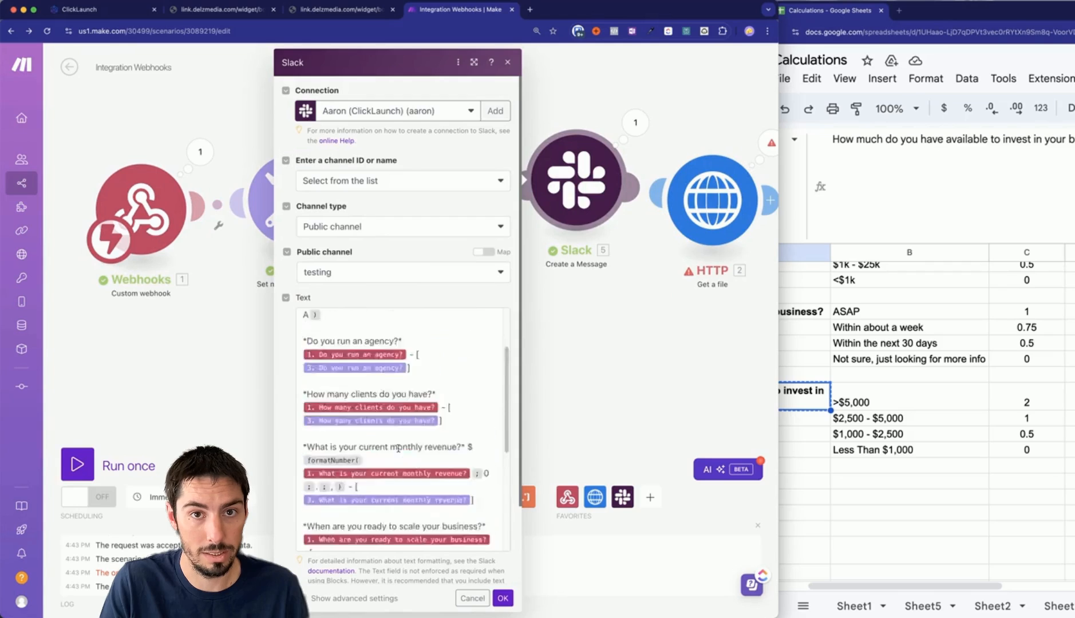
click(209, 346)
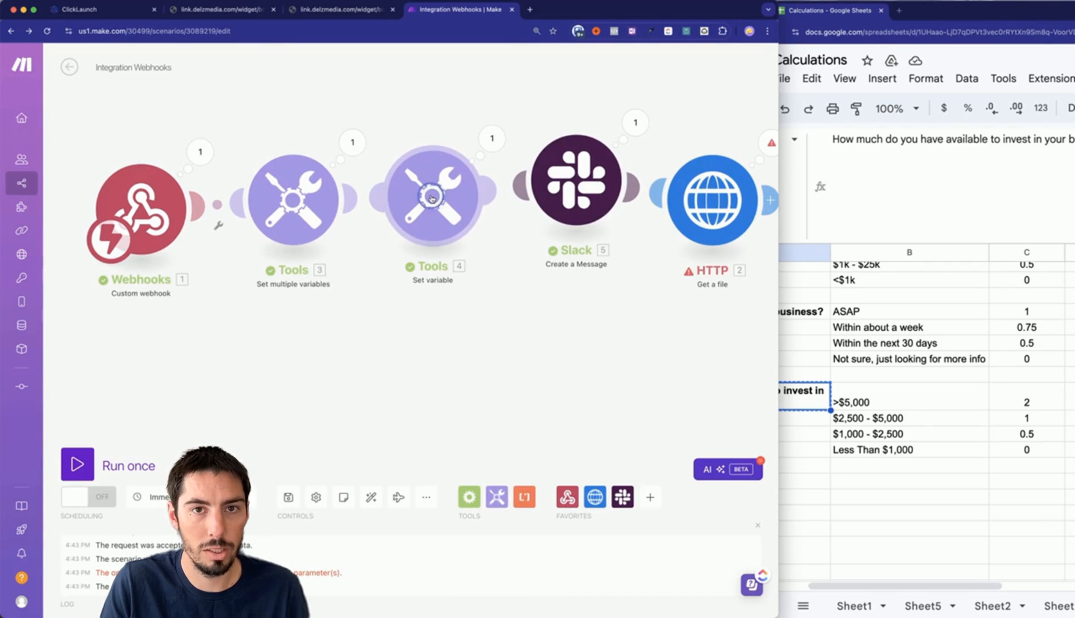
Start a new sum( line in the Application Score formula and copy the agency switch formula.
click(433, 198)
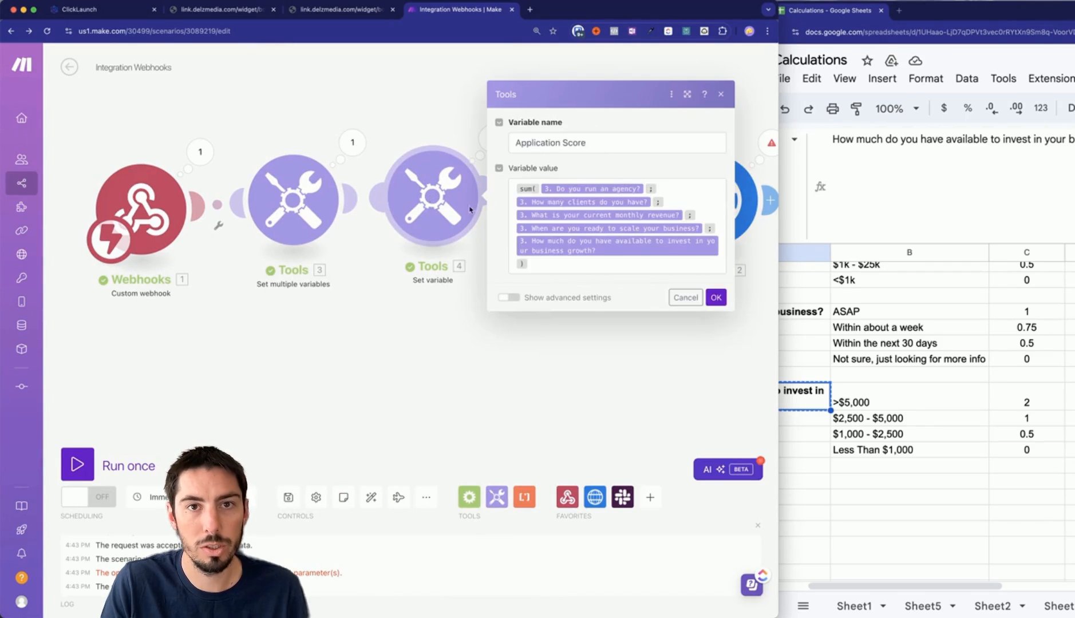
click(554, 268)
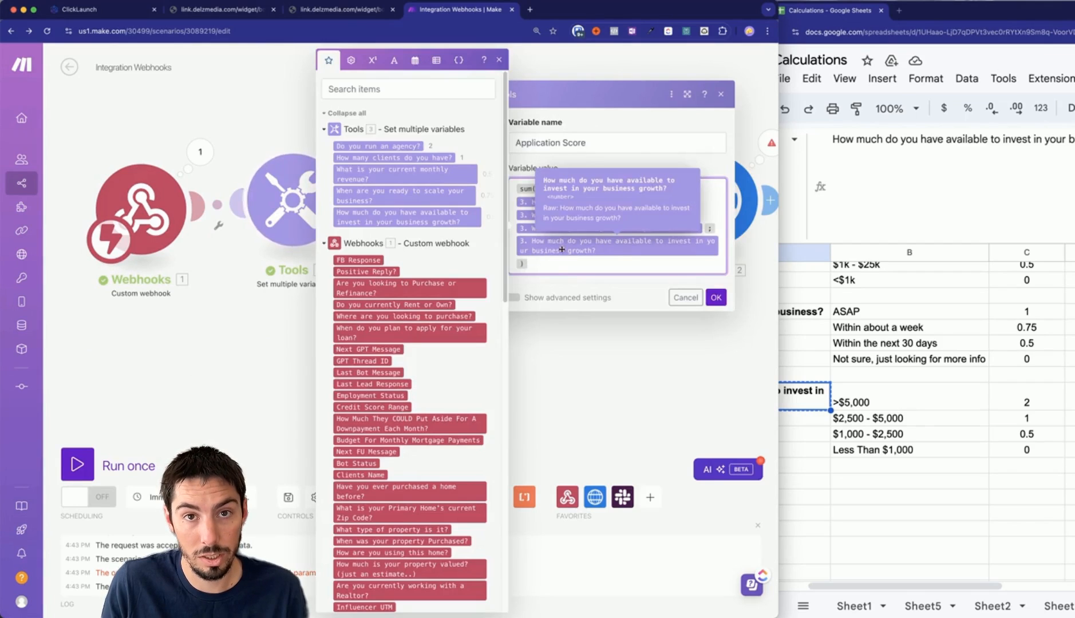
key(Return)
key(Return)
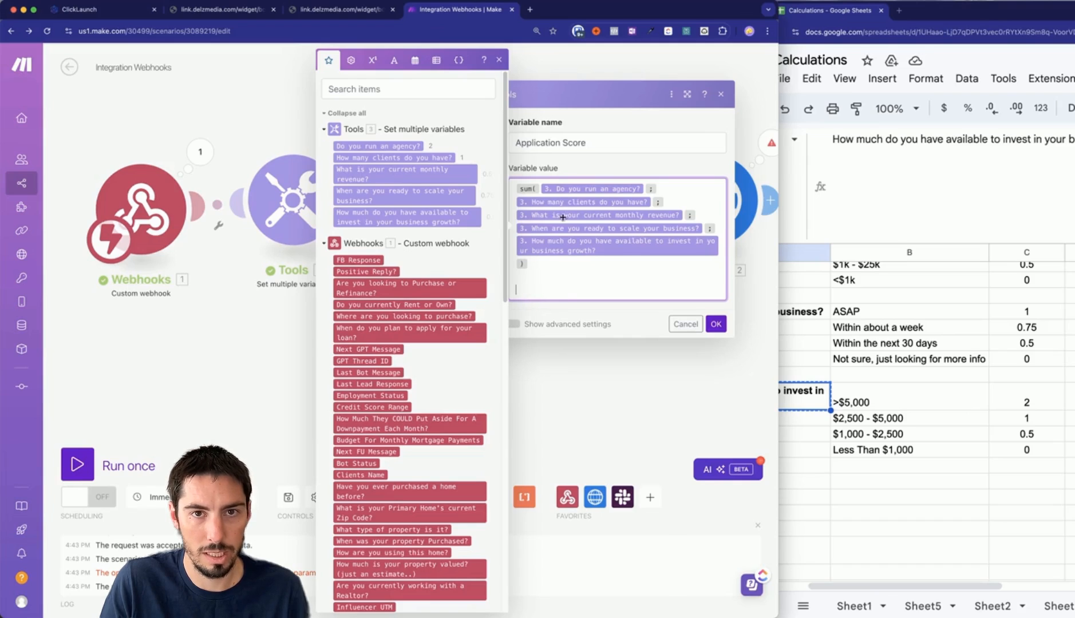
text(sum()
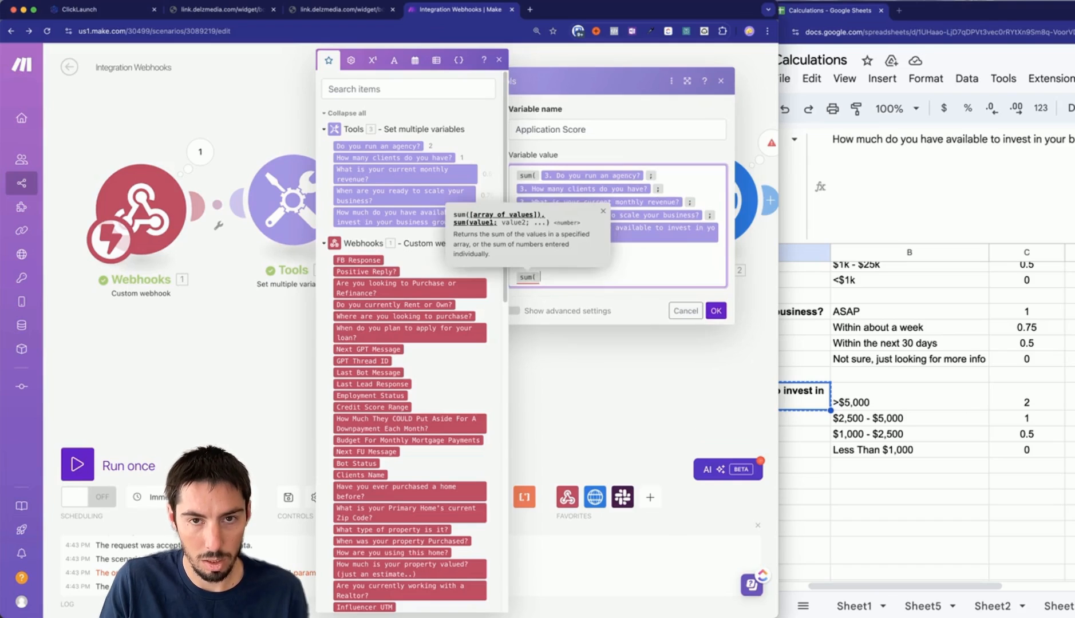
click(281, 207)
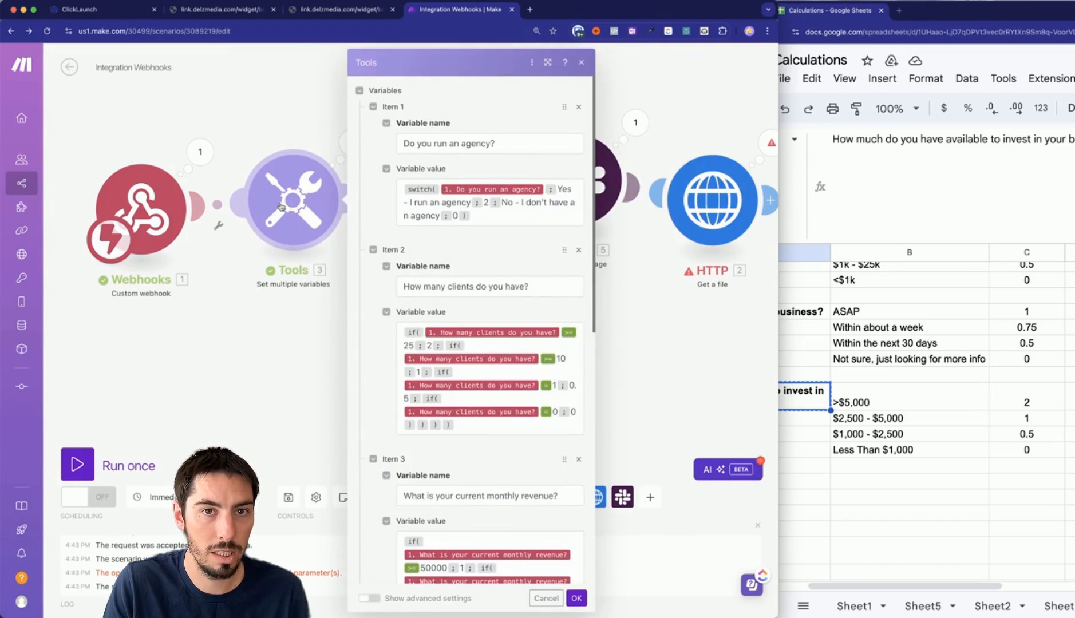
click(492, 216)
key(super+a)
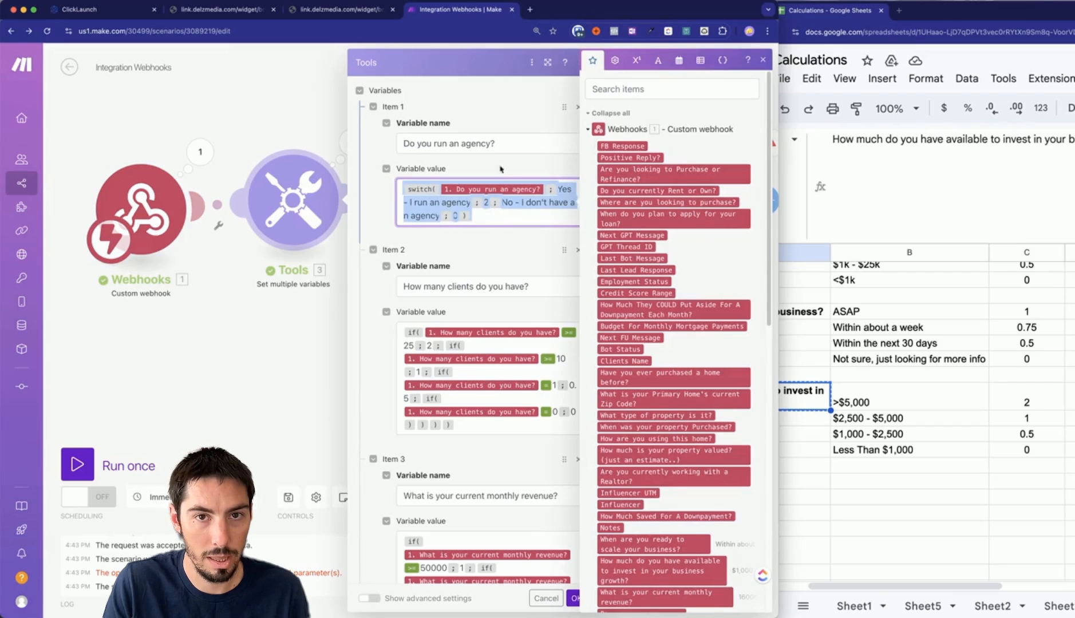
click(305, 329)
Paste the agency switch and the client-count if formula into the new sum, separated by ';'.
click(427, 204)
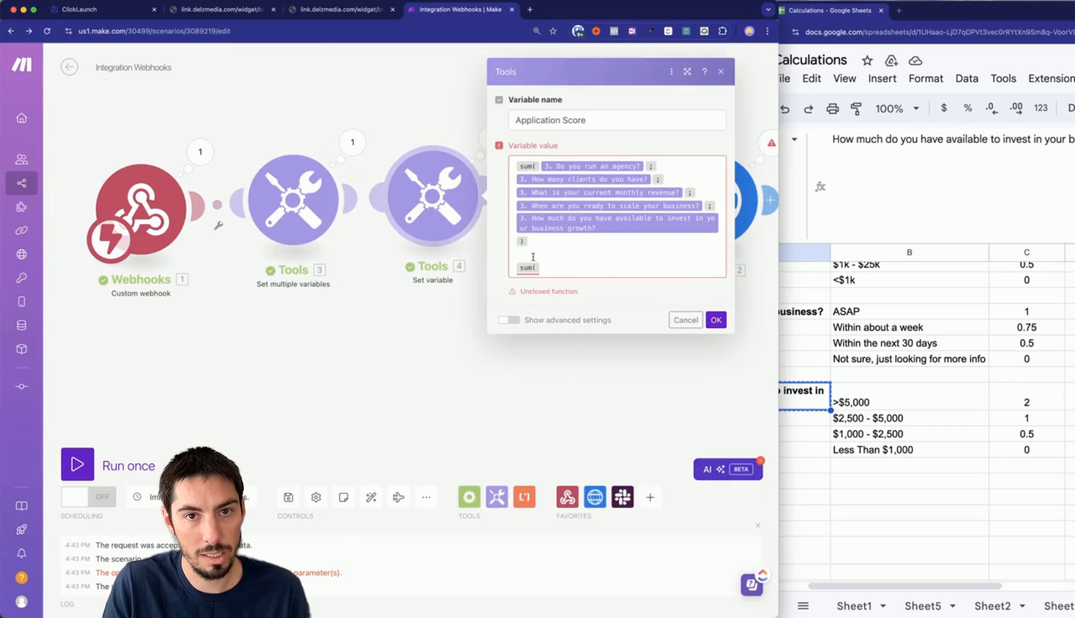
click(558, 269)
text(switch(1.`Do you run an agency?`; Yes - I run an agency; 2; No - I don't have an agency; 0))
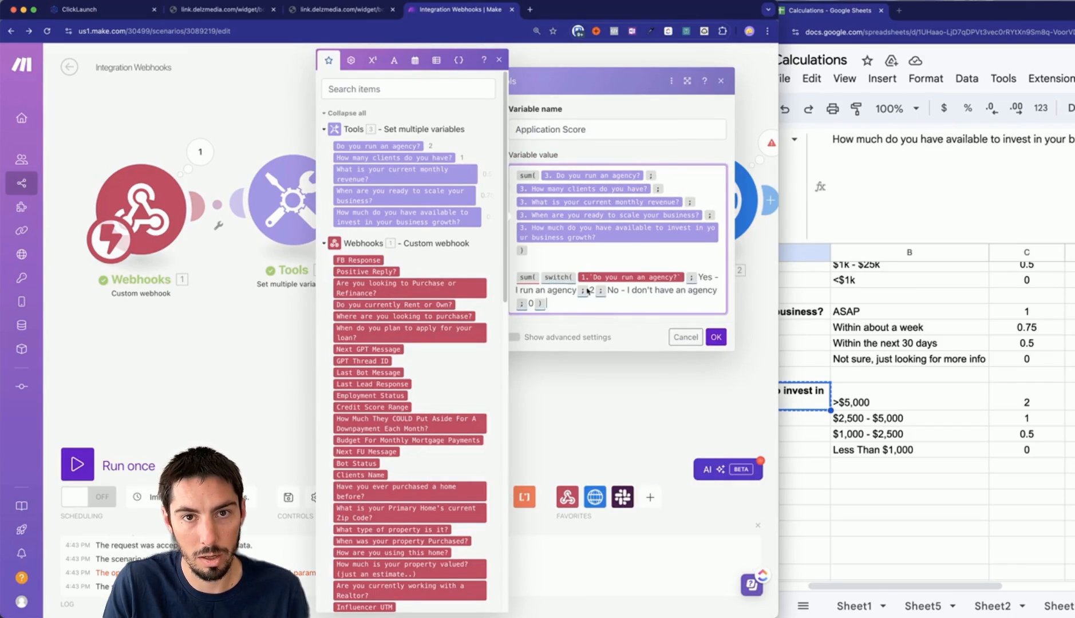
text(;)
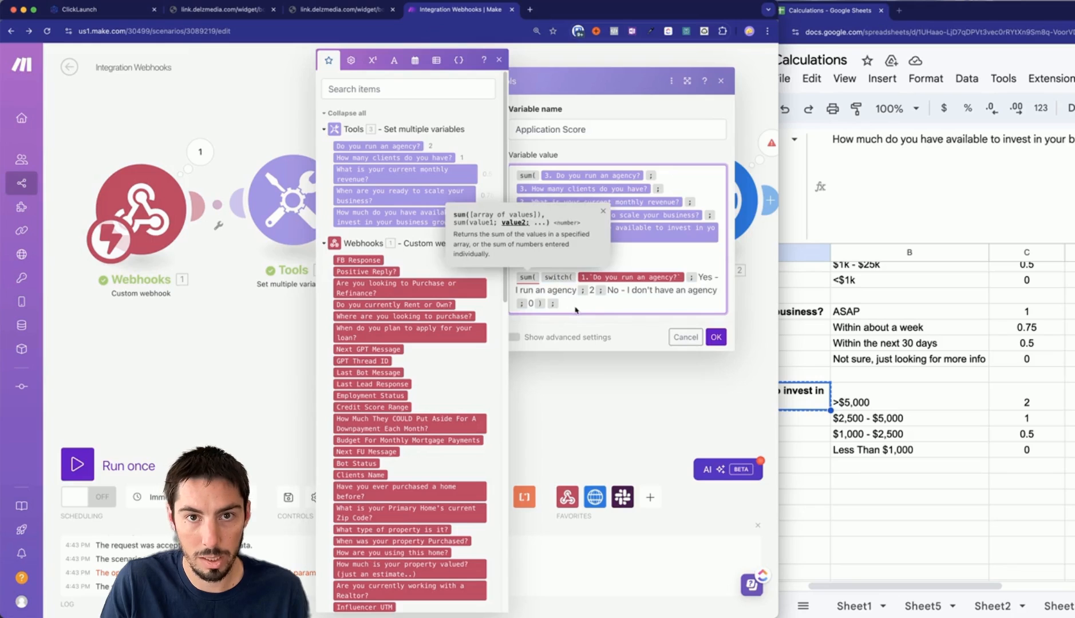
click(245, 367)
click(293, 200)
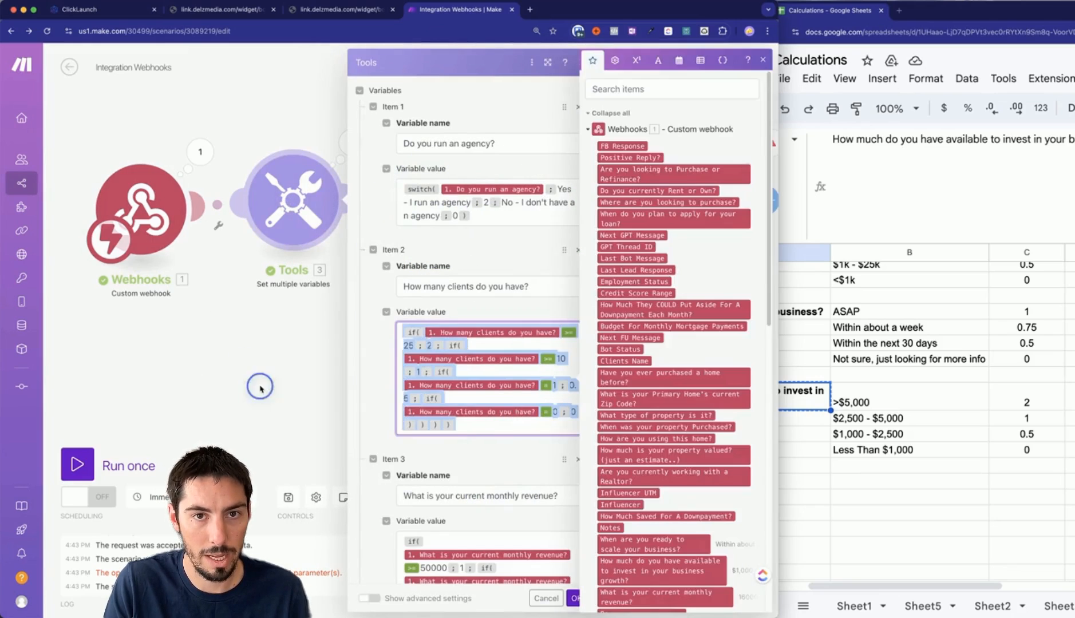
click(260, 385)
click(422, 187)
click(589, 284)
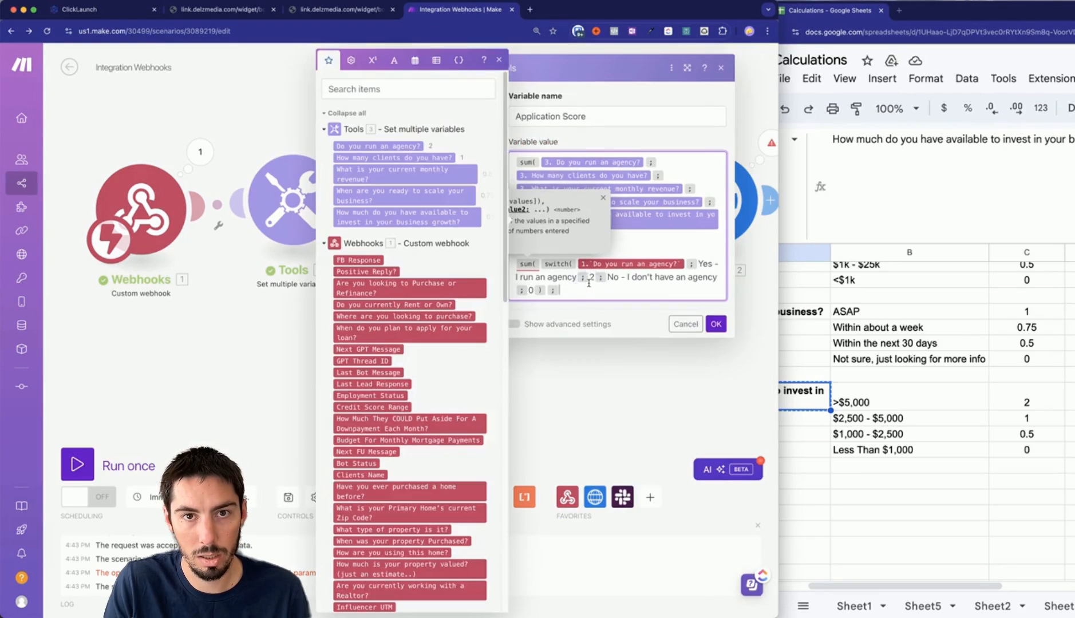
text(if( 1.`How many clients do you have?` >= 25 ; 2 ; if( 1.`How many clients do you have?` >= 10 ; 1 ; if( 1.`How many clients do you have?` = 1 ; 0.5 ; if( 1.`How many clients do you have?` = 0 ; 0 ) ) ) ) ;)
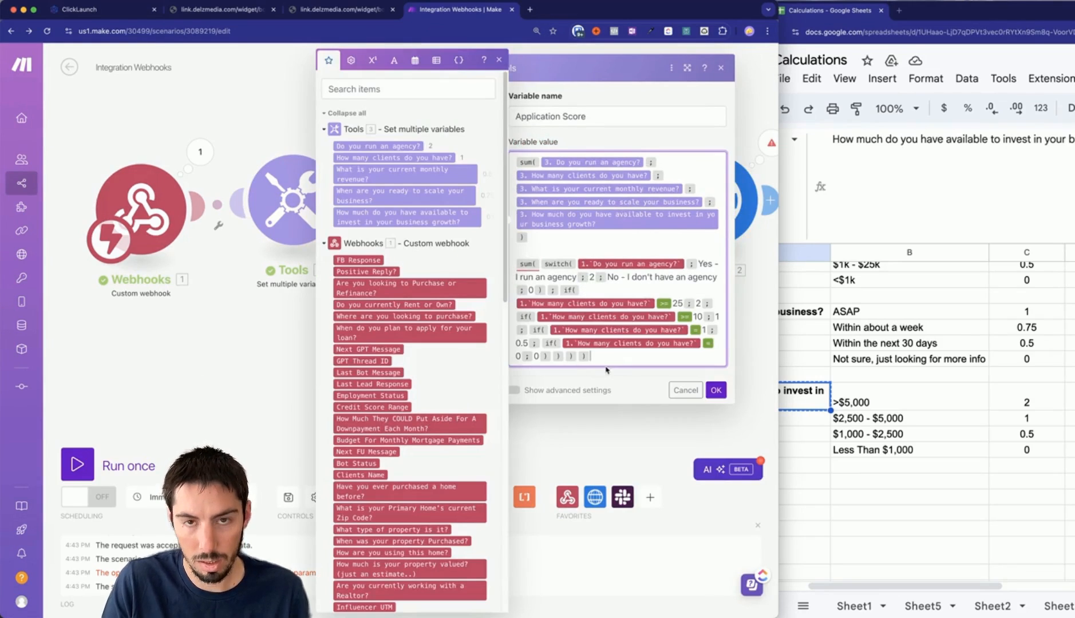
Copy the monthly revenue scoring formula for the Application Score sum.
click(295, 352)
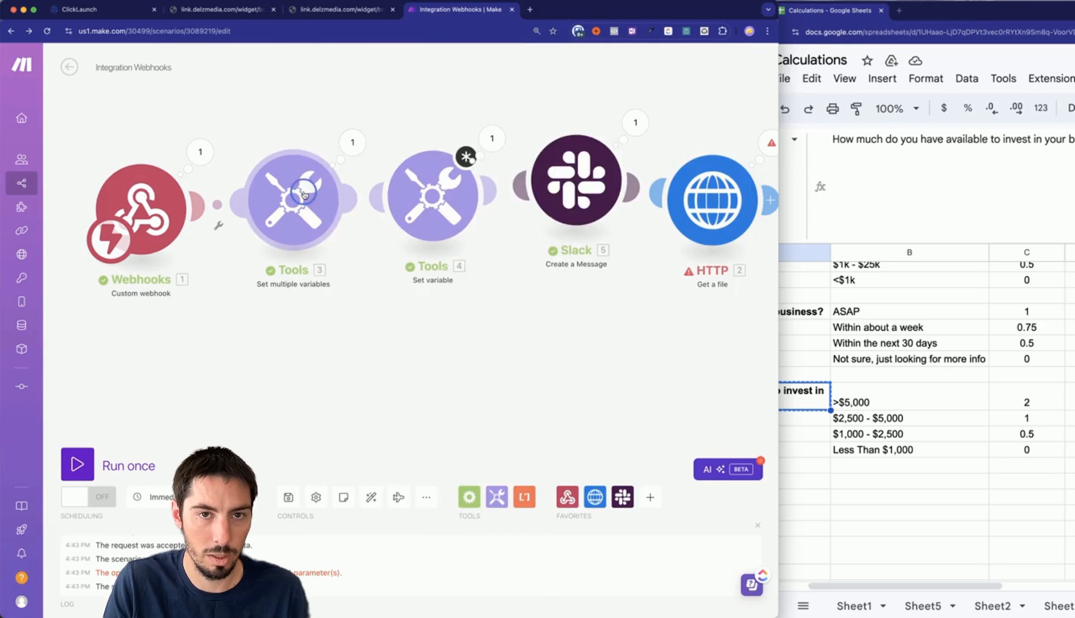
click(294, 184)
scroll(519, 328, down, 4)
click(480, 424)
key(super+a)
click(293, 353)
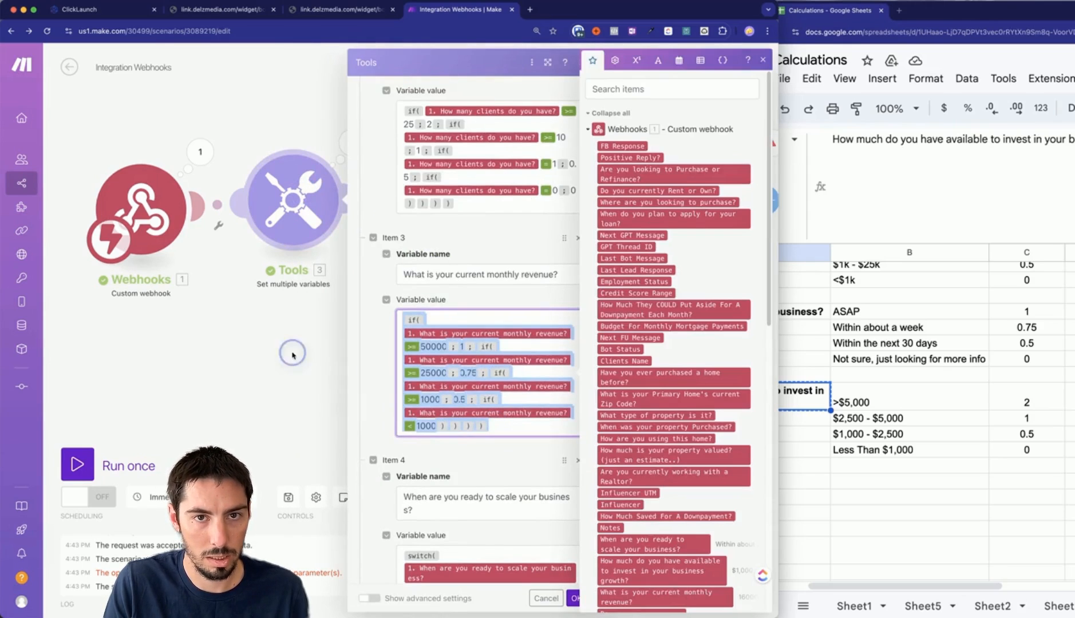
click(423, 192)
click(507, 367)
click(299, 377)
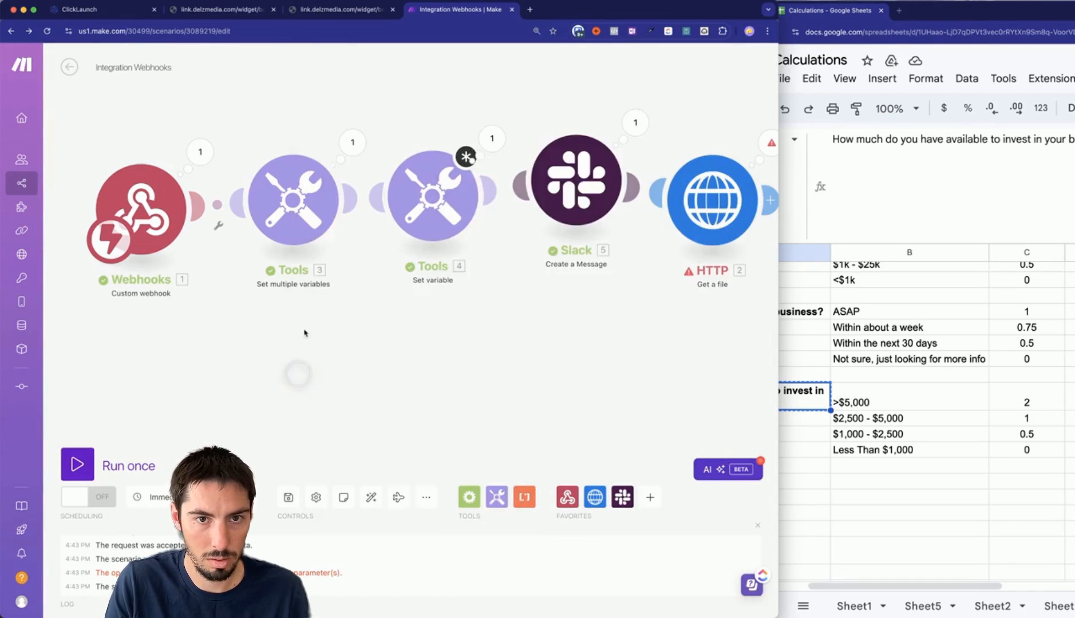
Add the scale-timing switch formula to the end of the Application Score formula.
click(308, 210)
scroll(507, 377, down, 10)
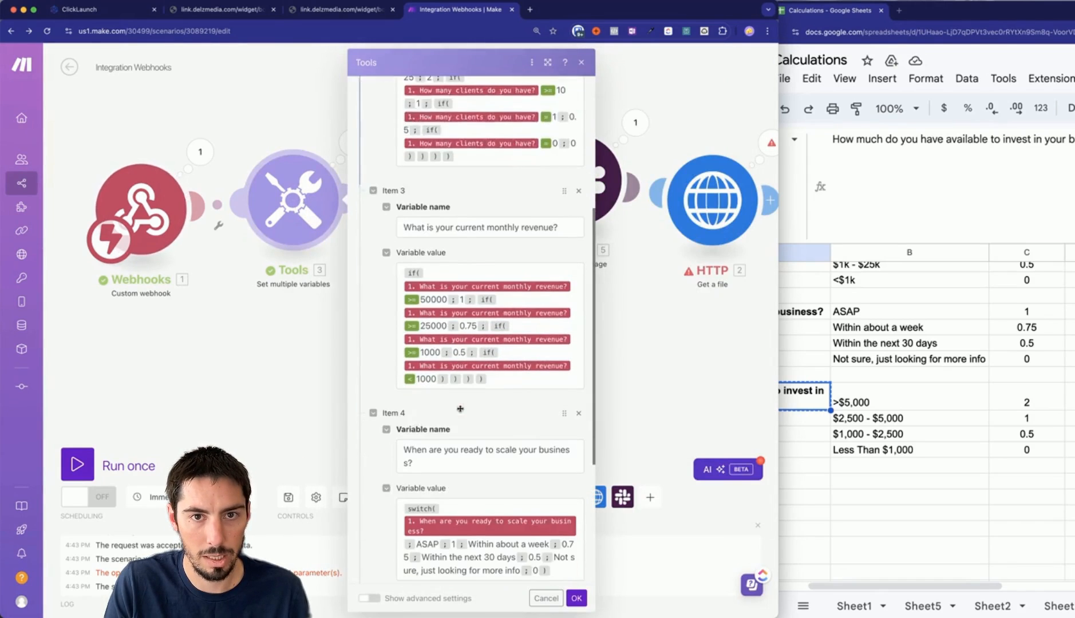
click(307, 360)
click(412, 206)
click(350, 327)
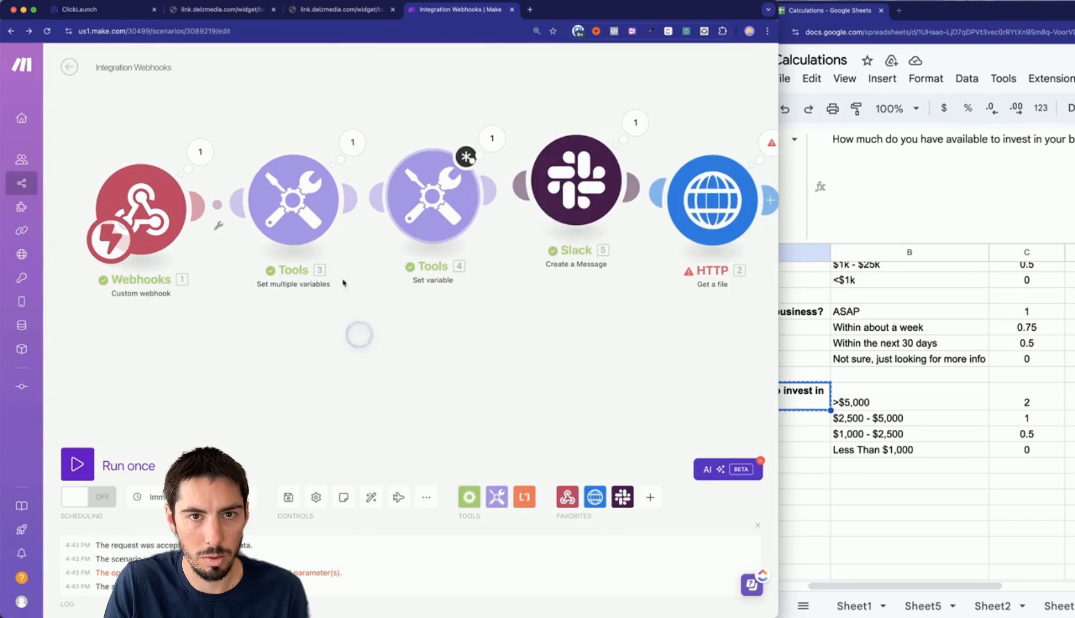
click(295, 200)
scroll(476, 382, down, 10)
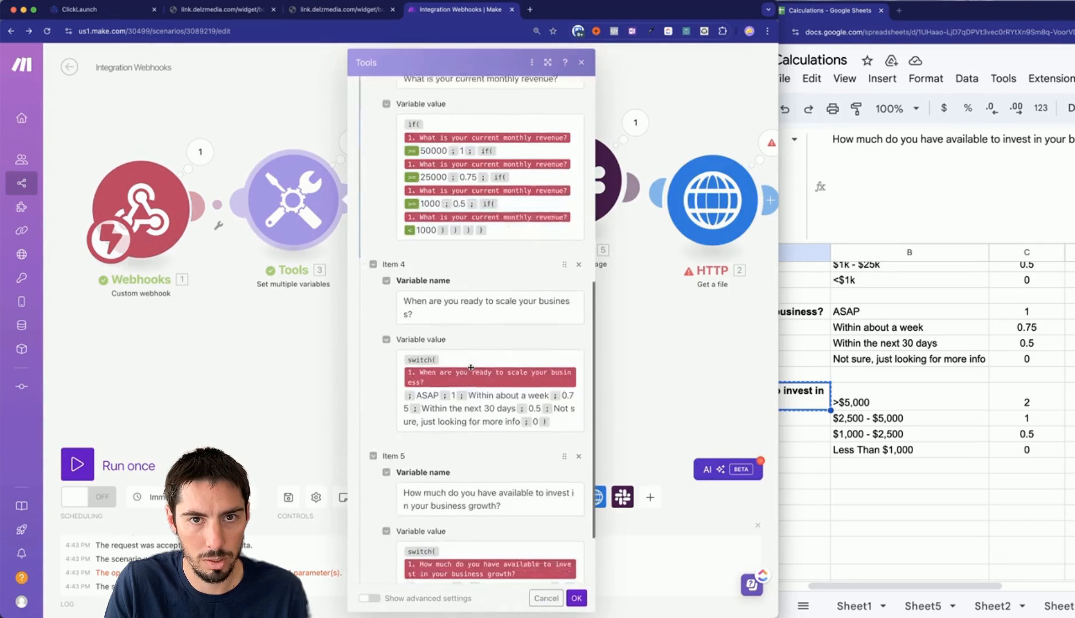
click(559, 386)
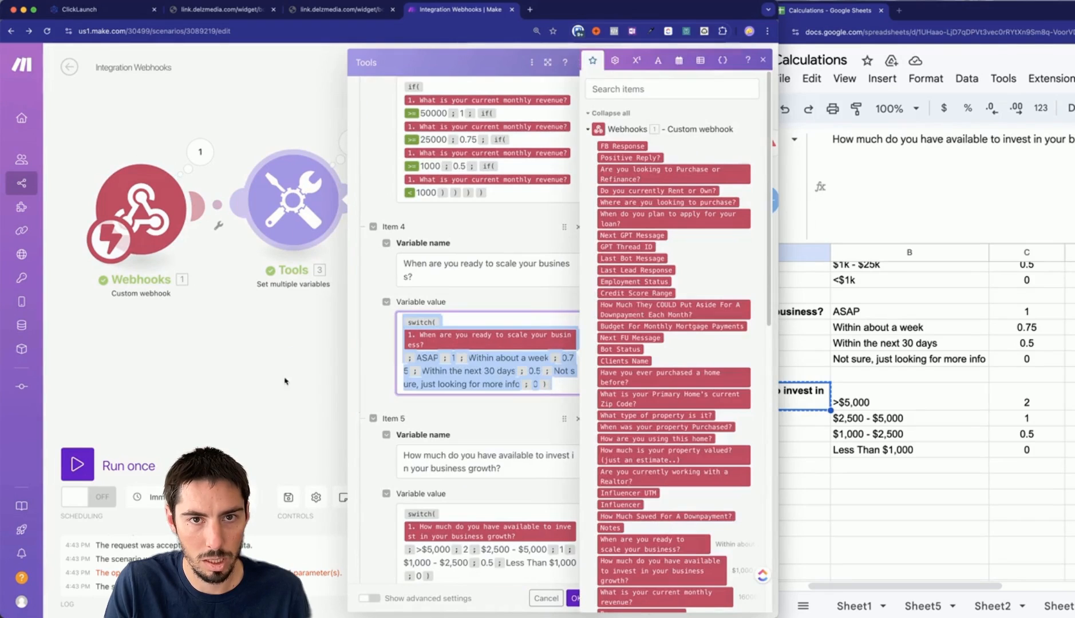
click(285, 380)
click(432, 197)
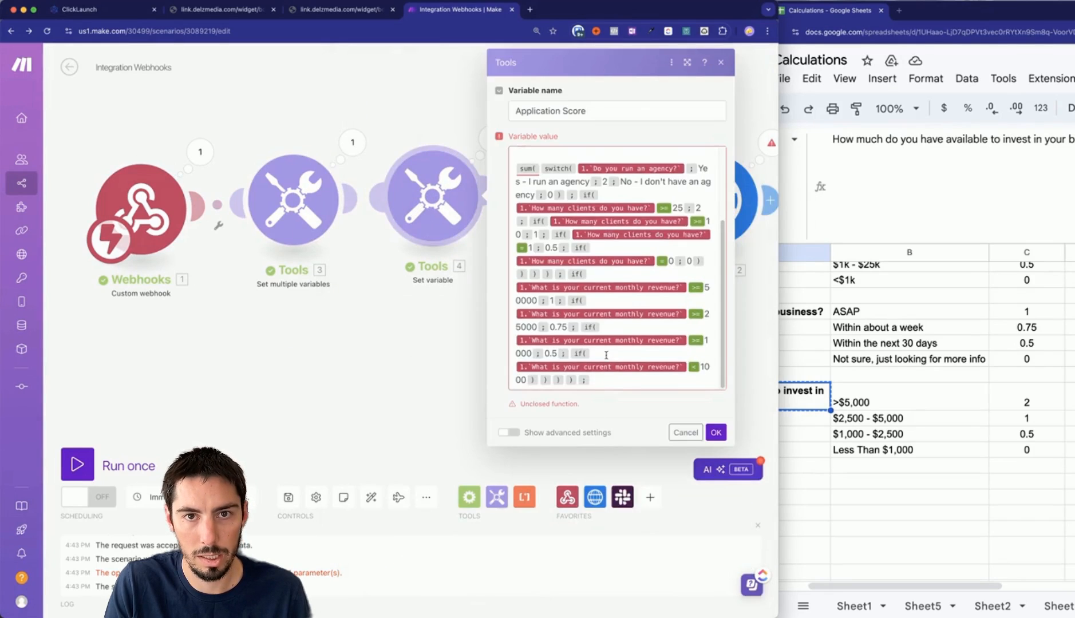
click(606, 382)
text(switch( 1.When are you ready to scale your business? ; ASAP ; 1 ; Within about a week ; 0.75 ; Within the next 30 days ; 0.5 ; Not sure, just looking for more info ; 0 ))
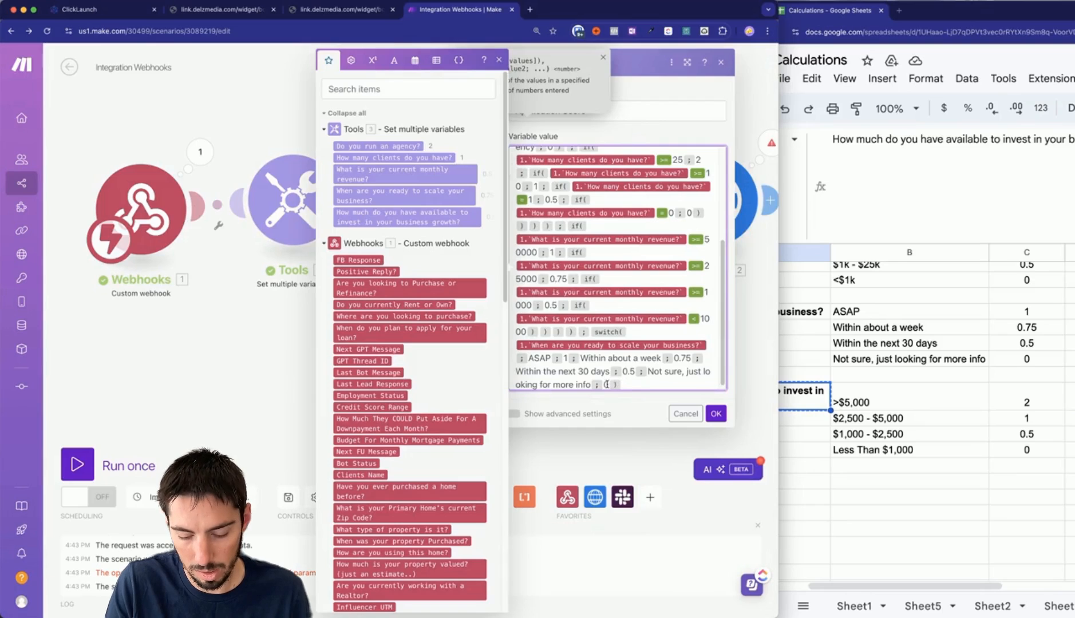
click(256, 374)
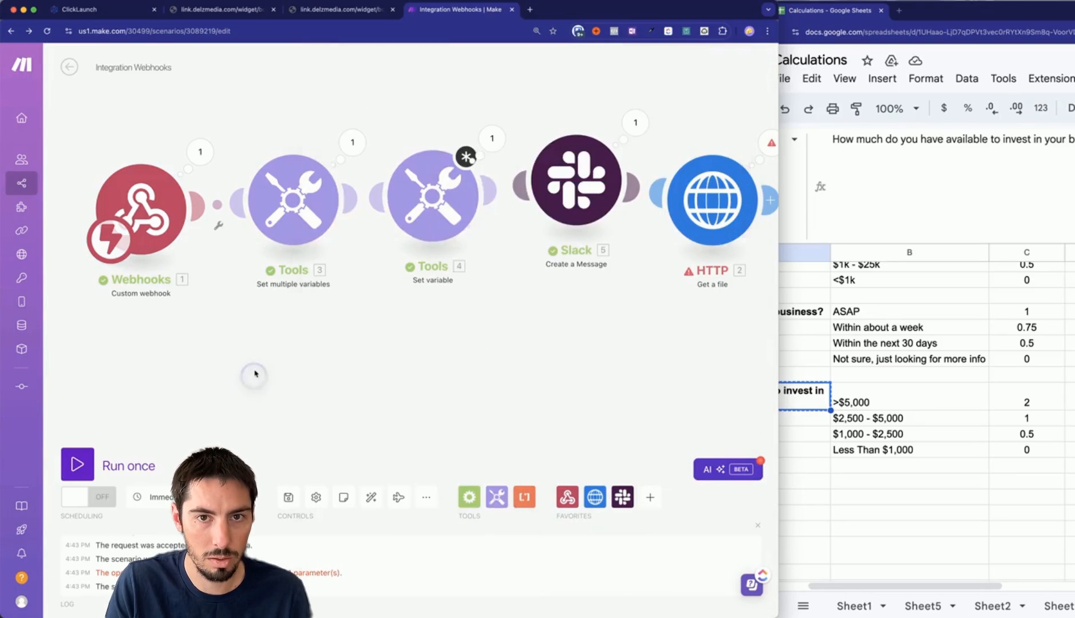
Append the investment-budget switch formula to the Application Score formula.
click(293, 200)
scroll(472, 331, down, 10)
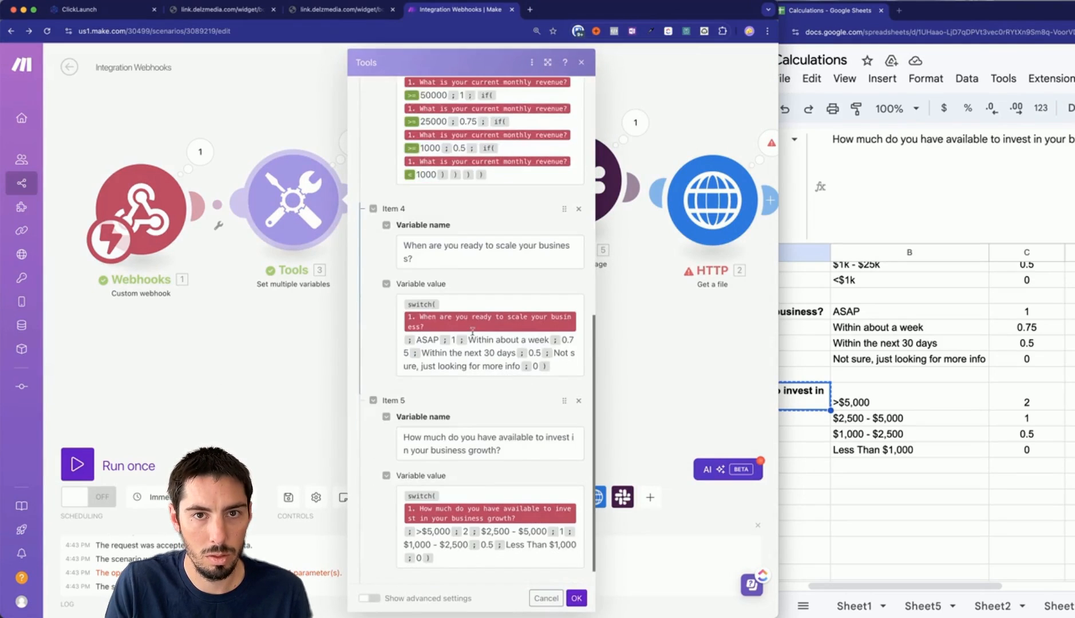
scroll(473, 331, down, 1)
click(486, 532)
key(super+a)
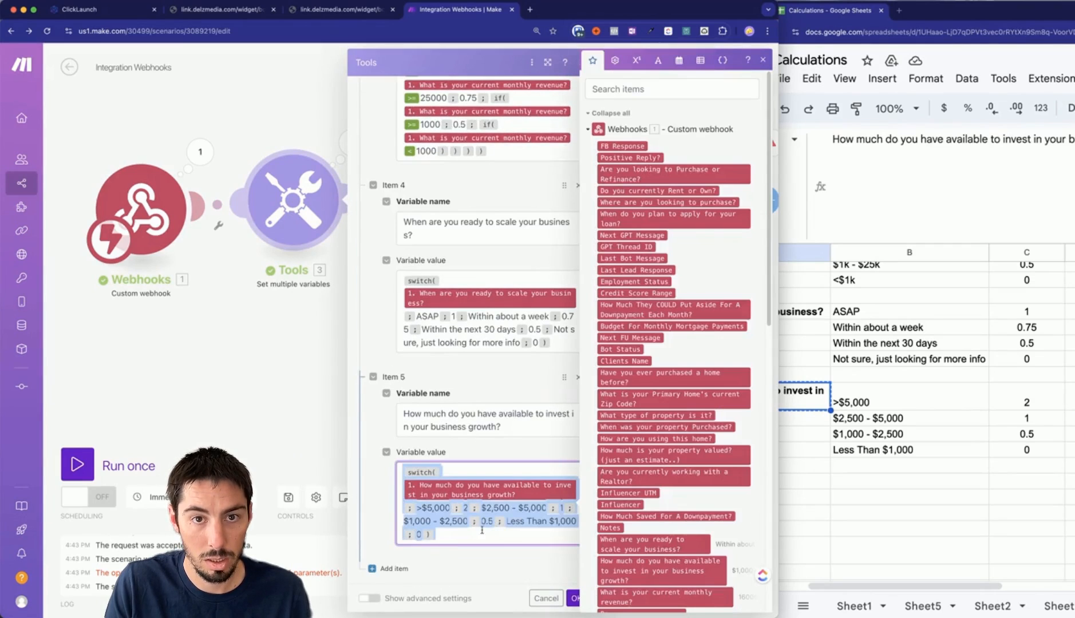
key(super+c)
click(189, 394)
click(423, 222)
click(661, 389)
key(super+v)
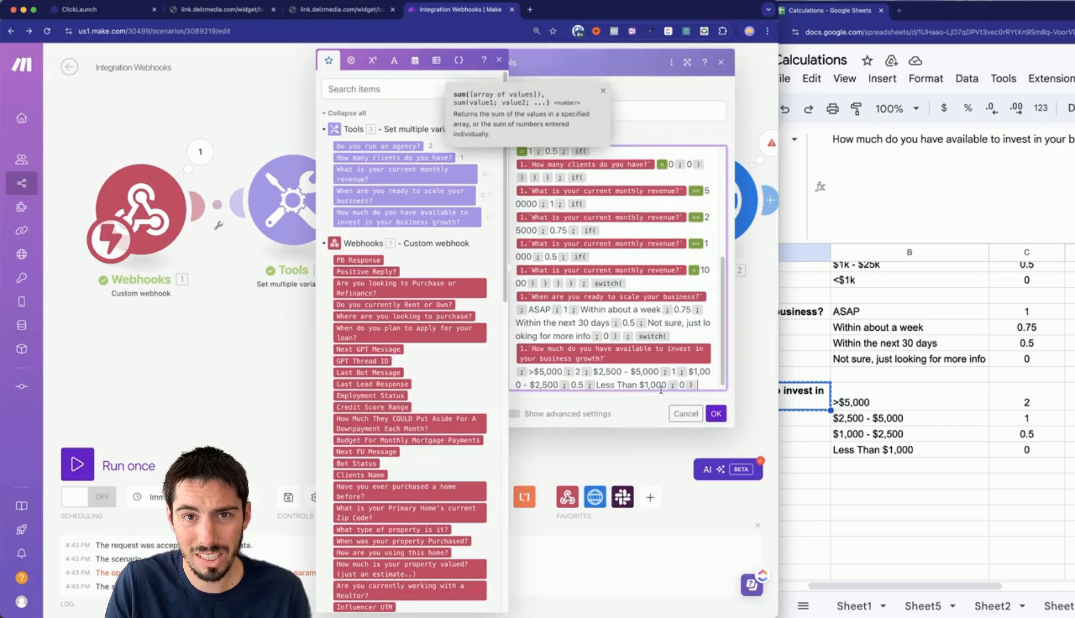
click(716, 414)
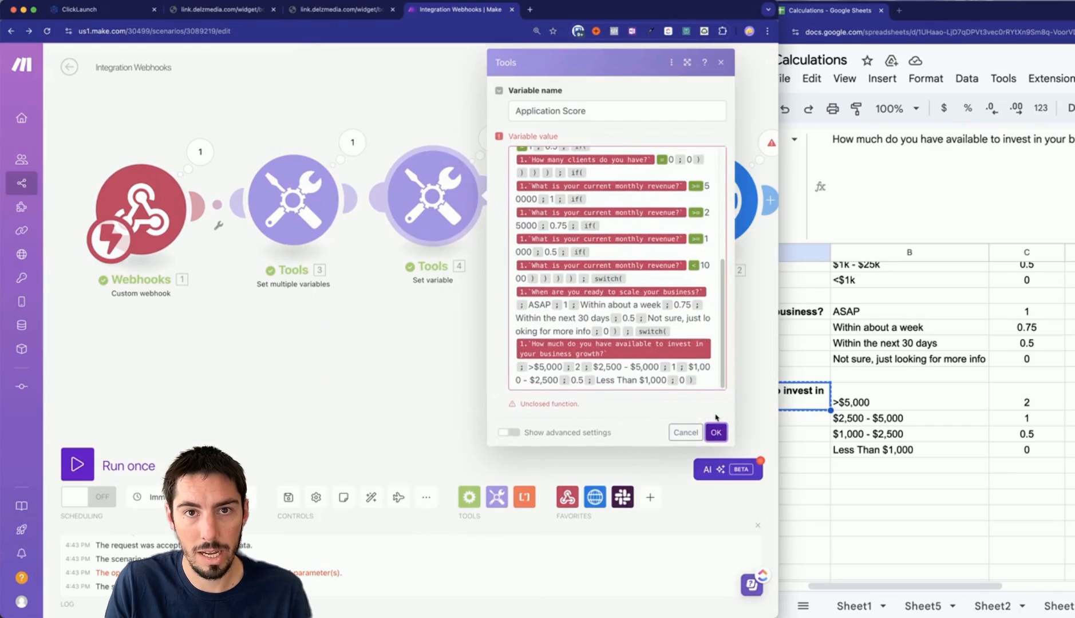
Delete the leftover leading sum block, fix the closing parentheses, and save the formula.
click(692, 380)
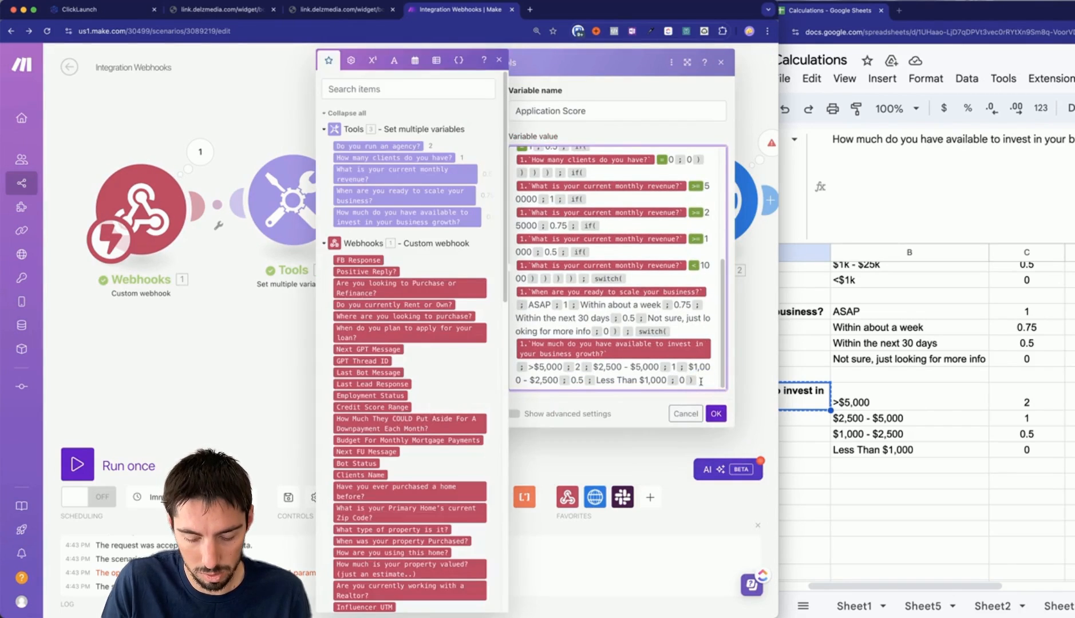
scroll(565, 281, up, 10)
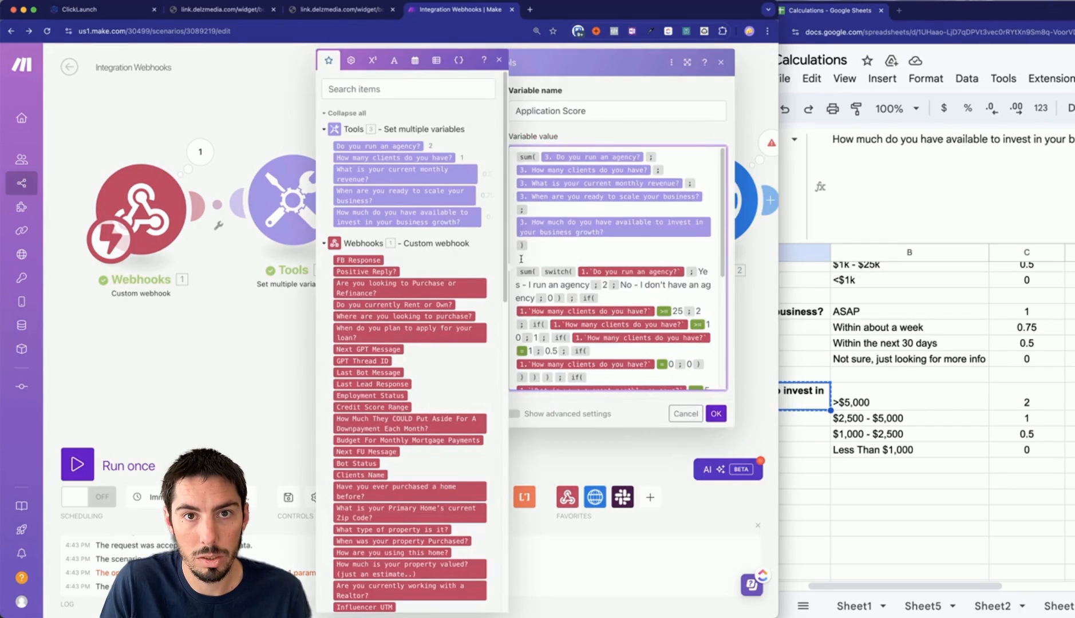
drag(528, 258, 516, 155)
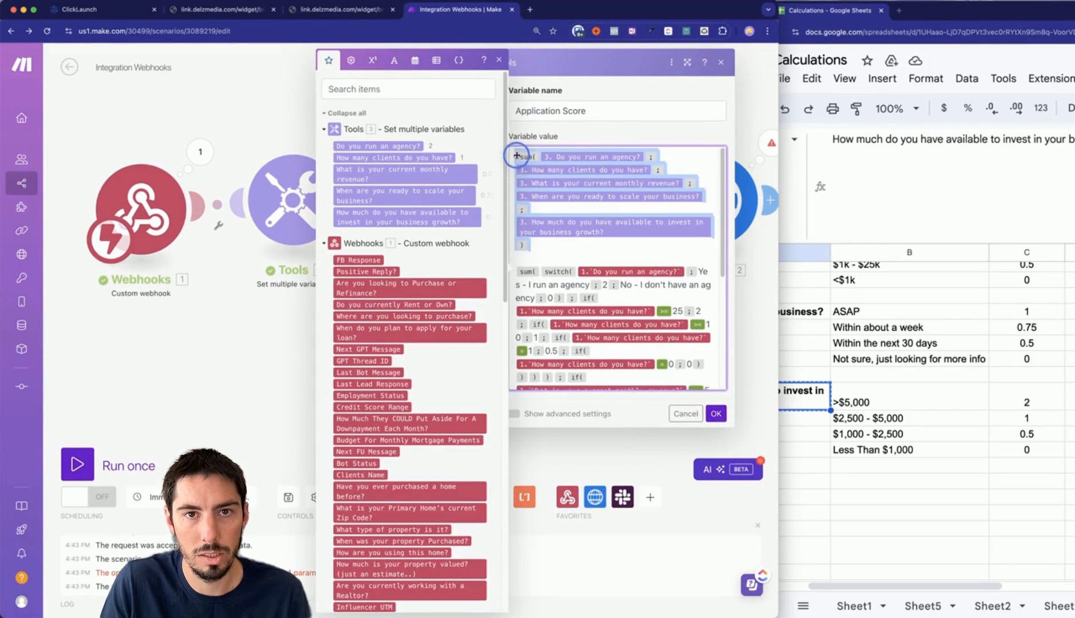
key(BackSpace)
scroll(630, 294, down, 3)
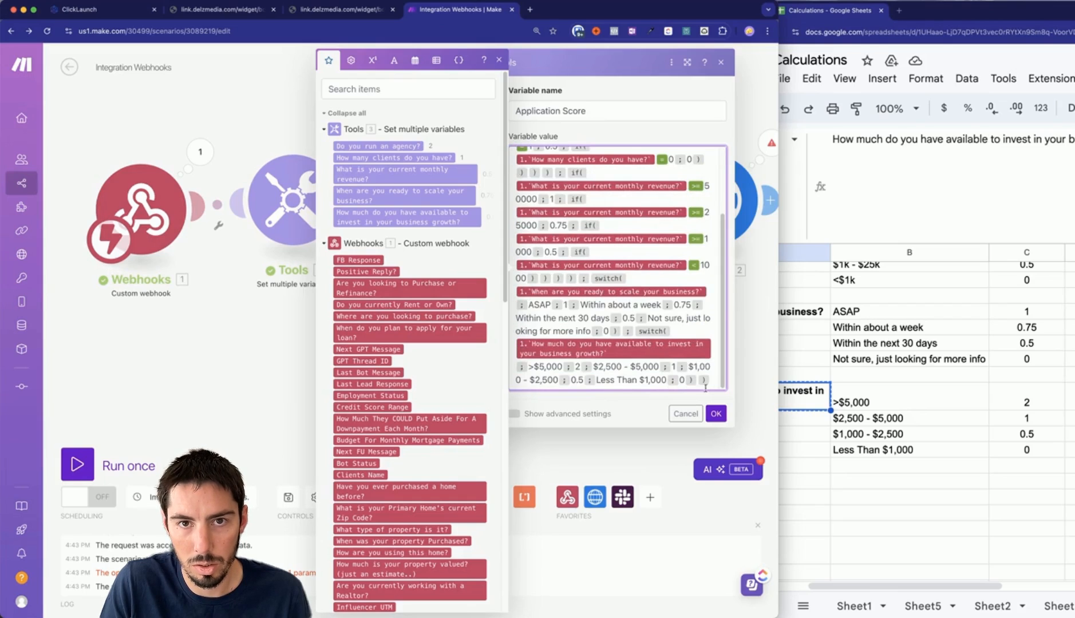
key(BackSpace)
text() )
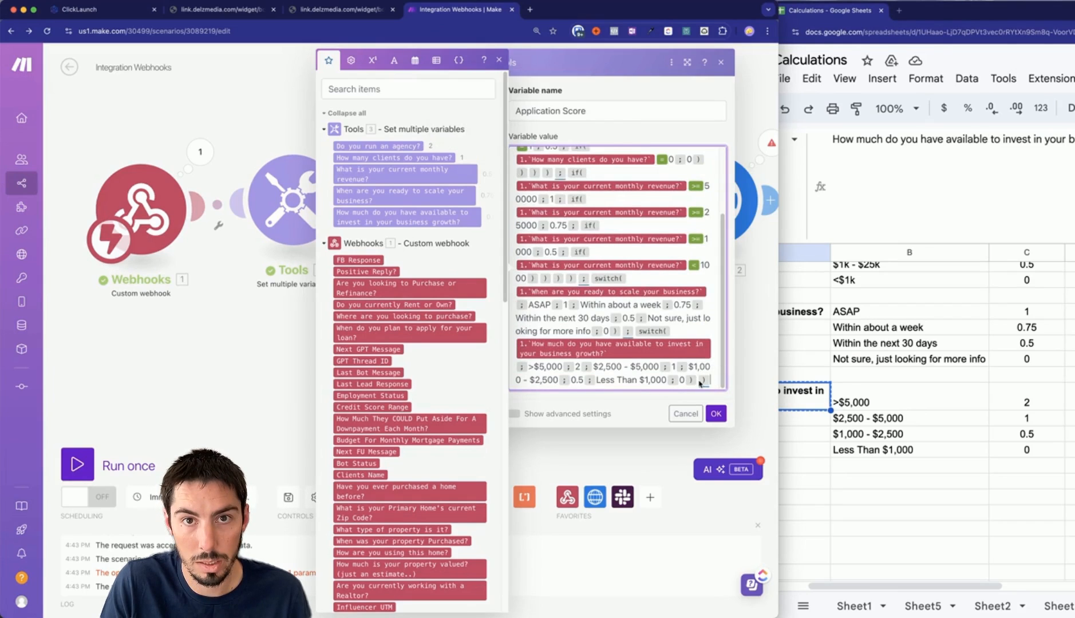
text())
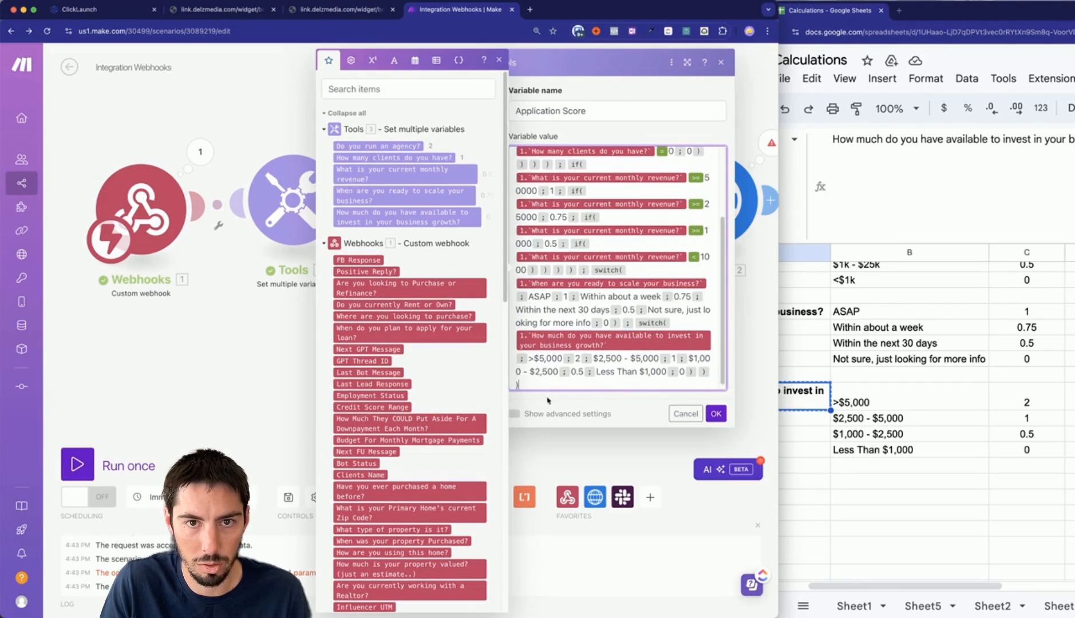
key(BackSpace)
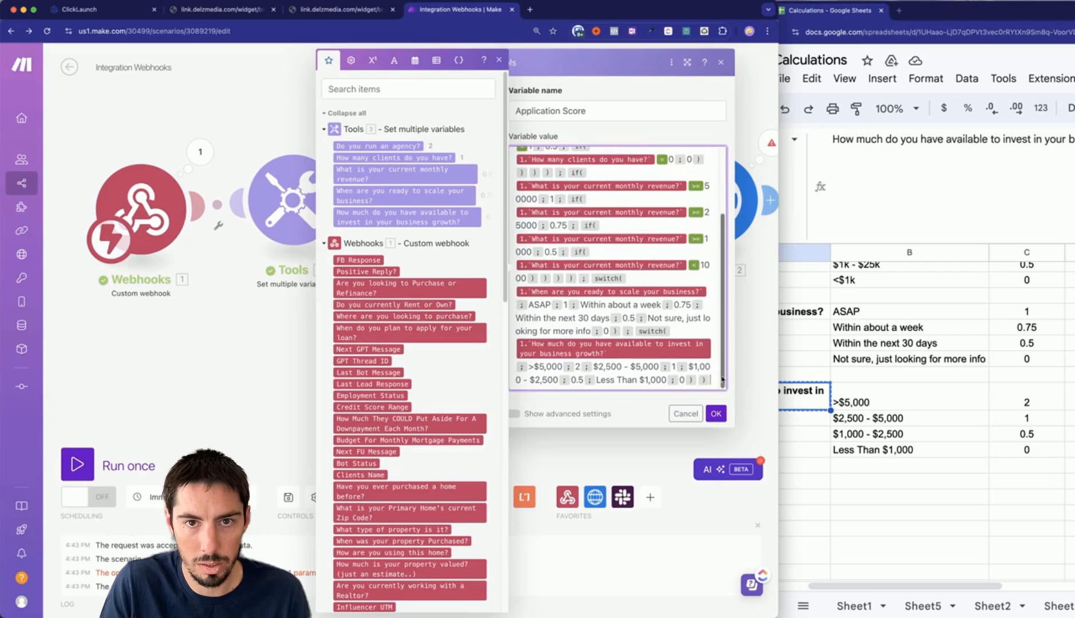
click(715, 415)
Run the scenario once on the queued webhook data and confirm the Application Score is 4.75.
click(90, 460)
click(334, 506)
click(475, 249)
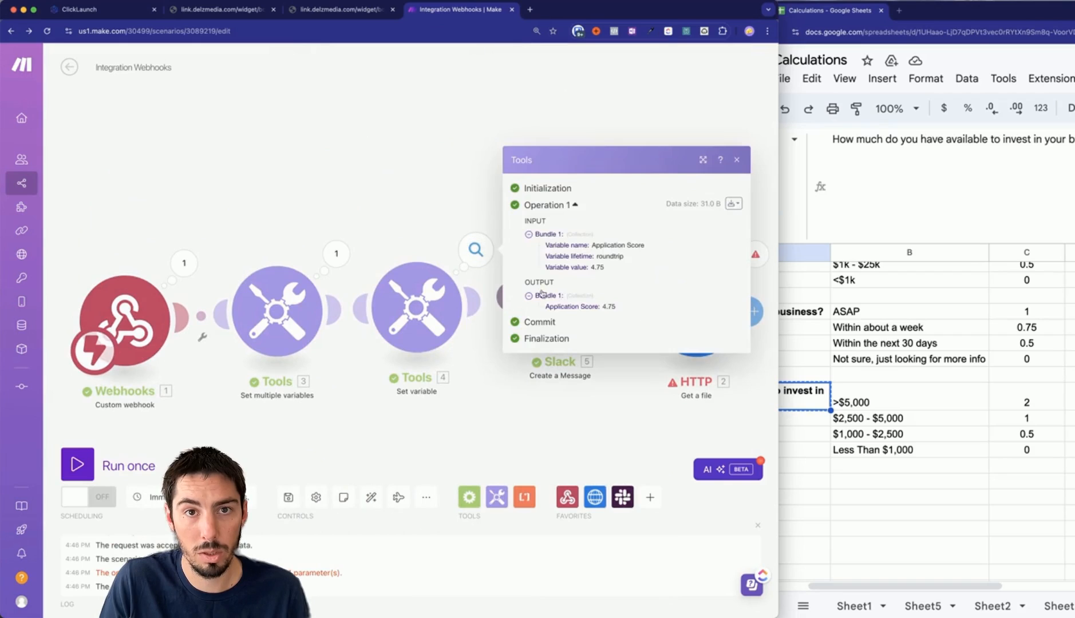
click(637, 308)
click(392, 315)
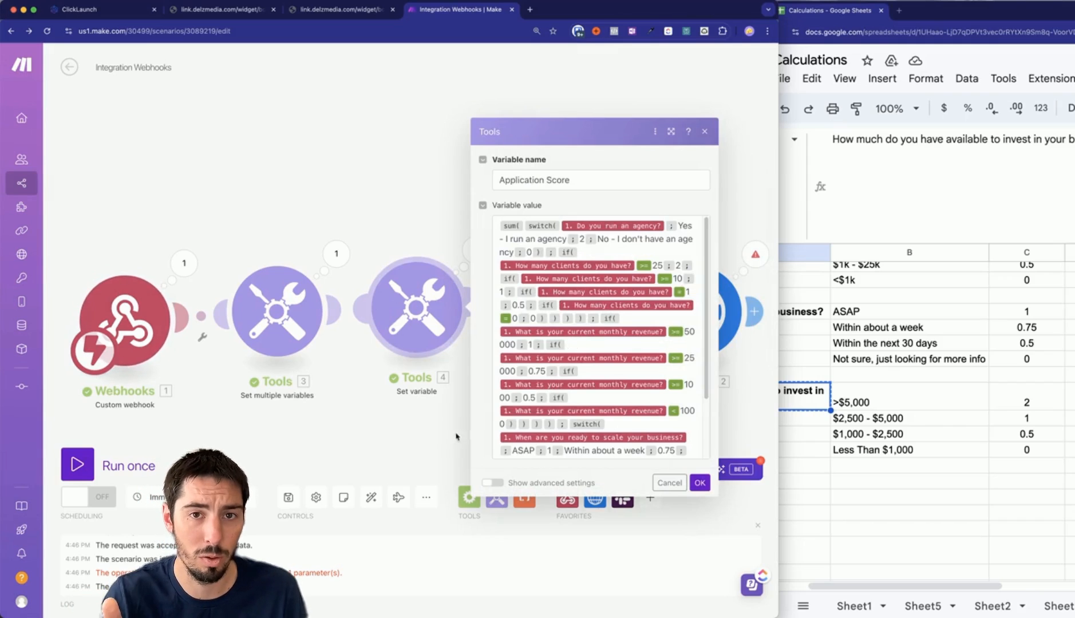
click(418, 447)
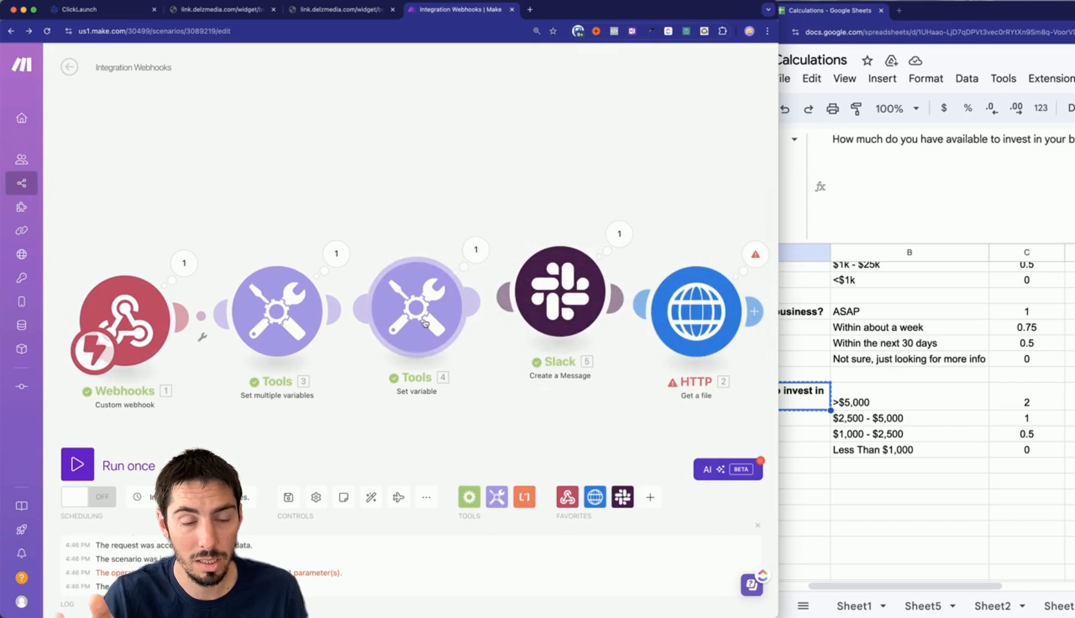
Replace the agency variable in the Slack message with its switch formula.
click(554, 301)
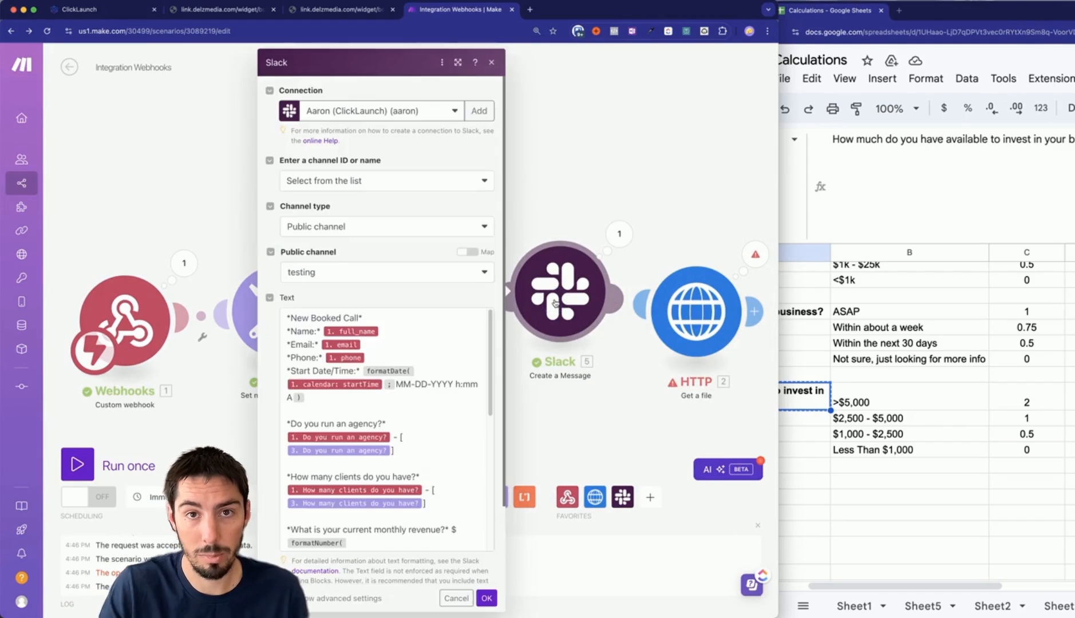
scroll(394, 388, down, 3)
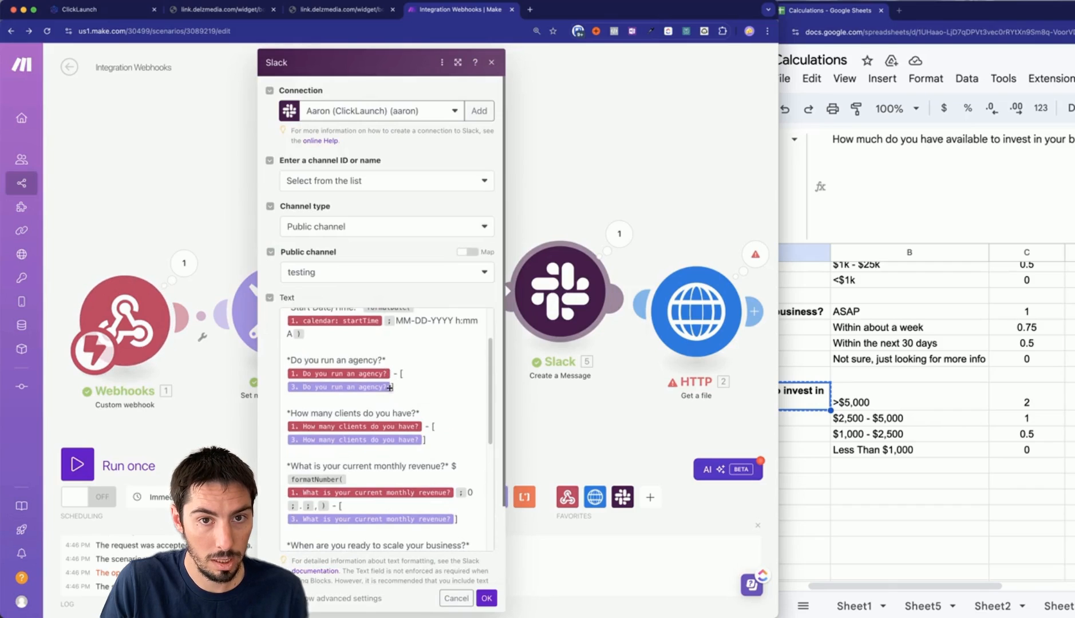
click(224, 432)
click(273, 335)
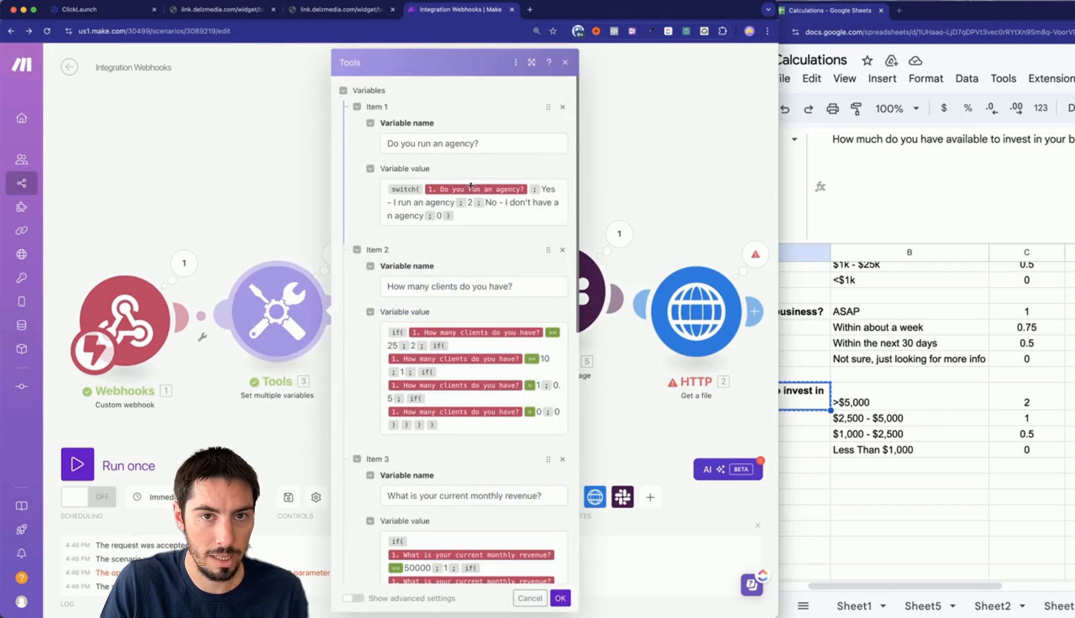
triple_click(487, 217)
click(253, 217)
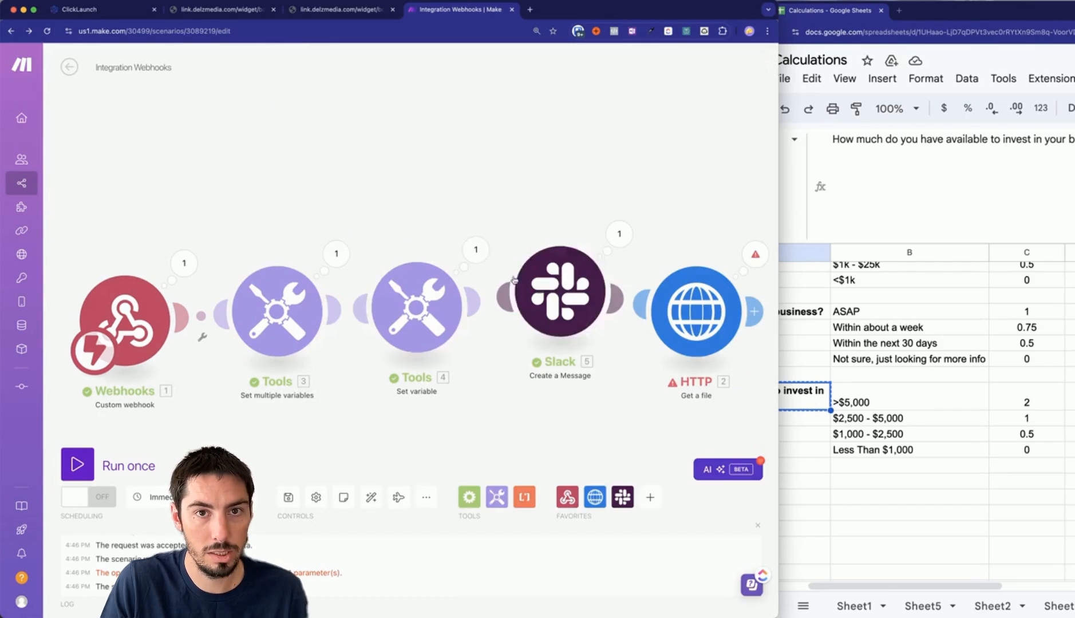
click(552, 290)
scroll(383, 380, down, 2)
scroll(383, 379, down, 1)
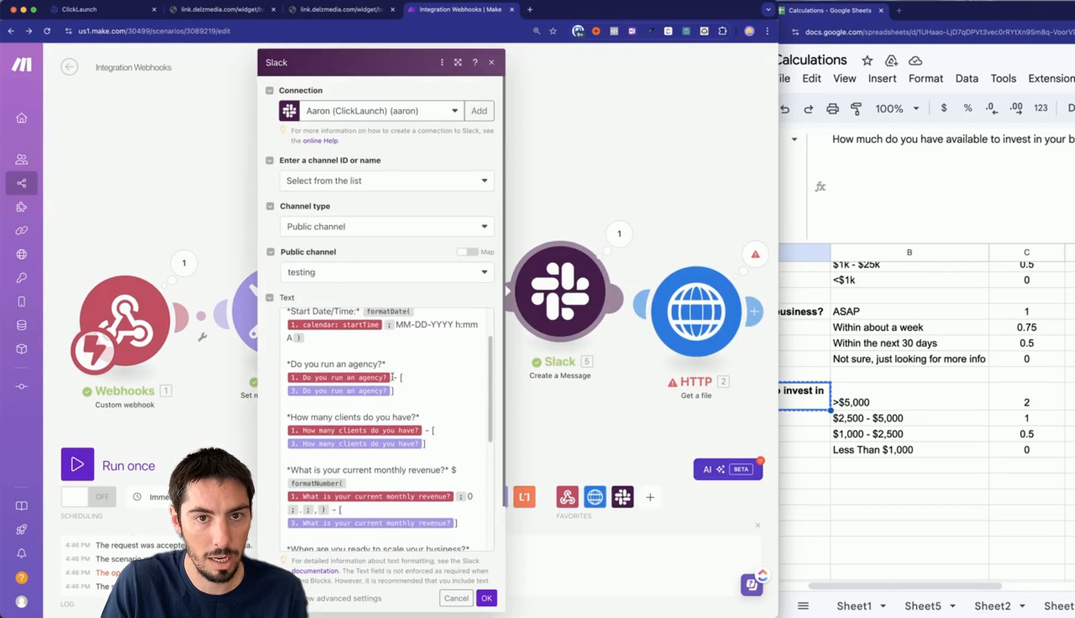
click(387, 400)
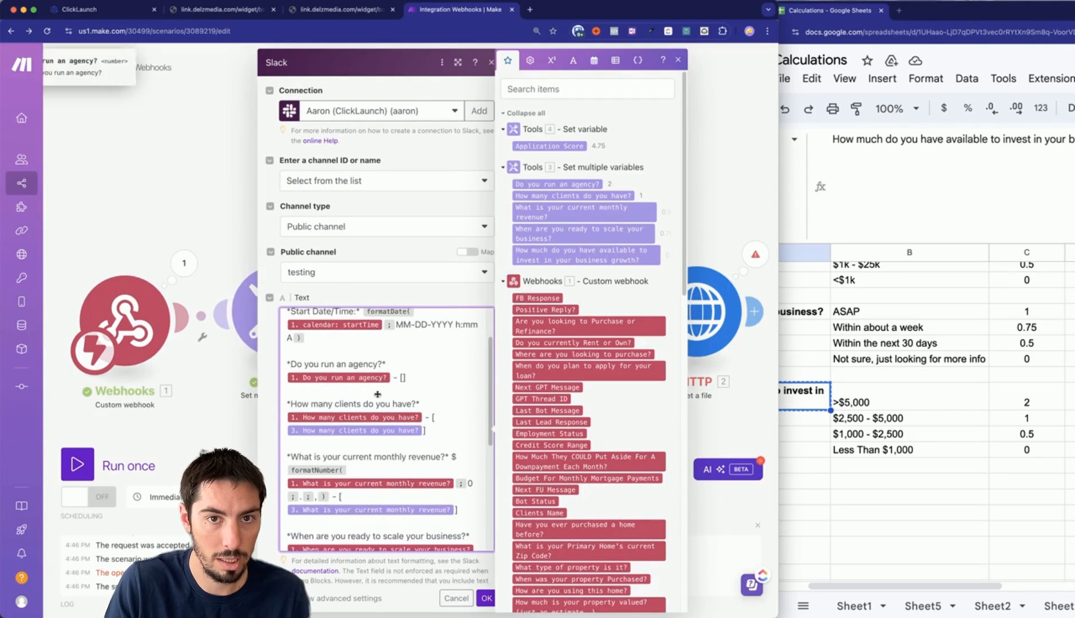
text(switch(1. Do you run an agency?; Yes - I run an agency; 2; No - I don't have an agency; 0))
click(248, 440)
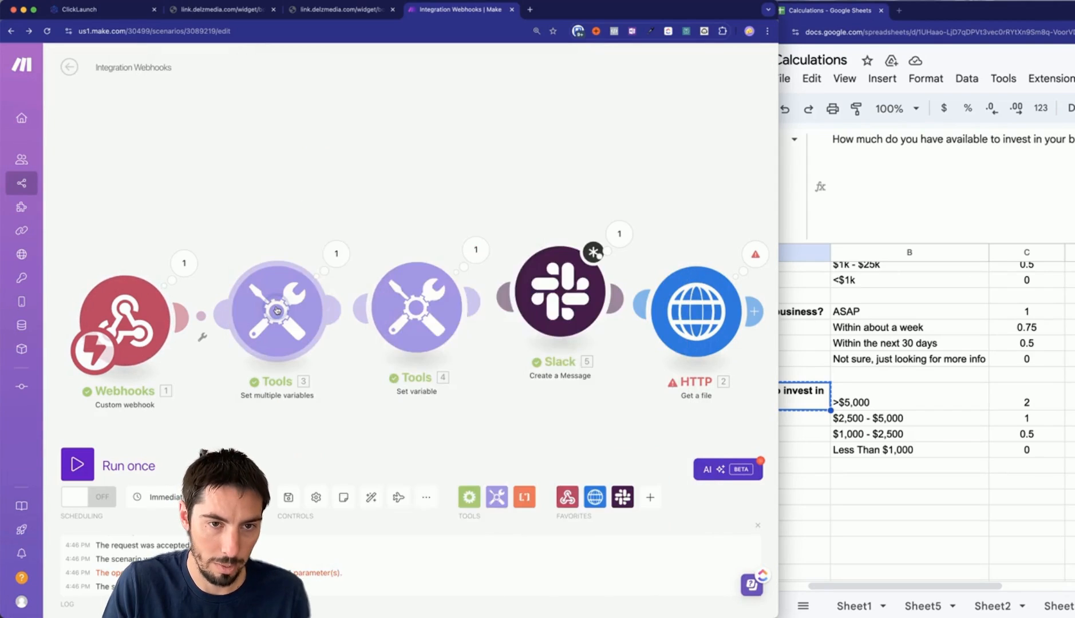
Replace the client-count variable in the Slack message with its if formula.
click(277, 310)
click(498, 423)
key(super+a)
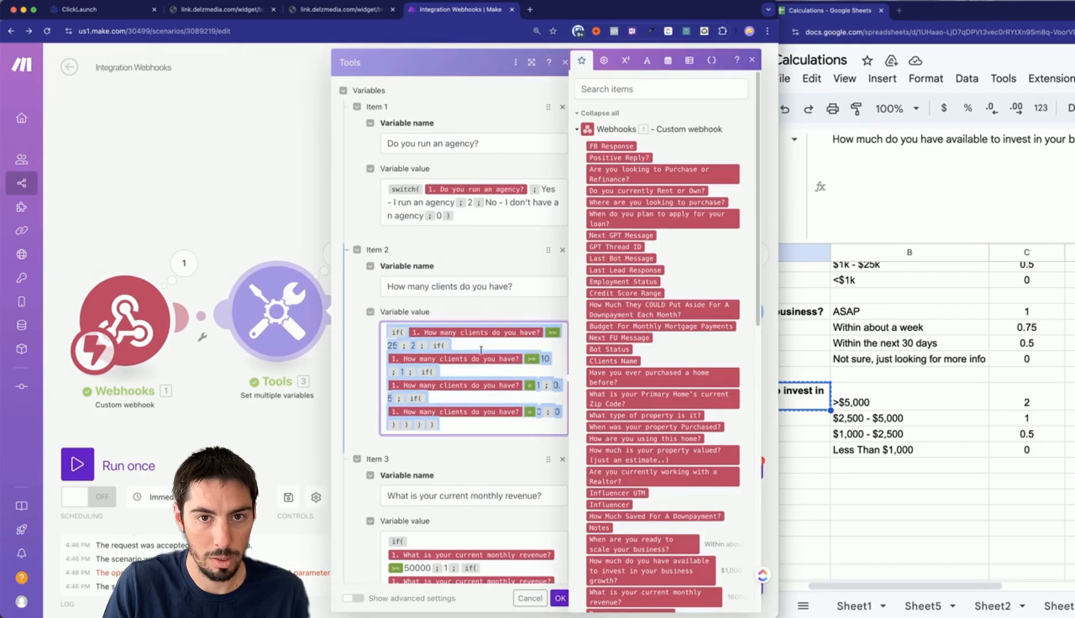
click(301, 451)
click(558, 287)
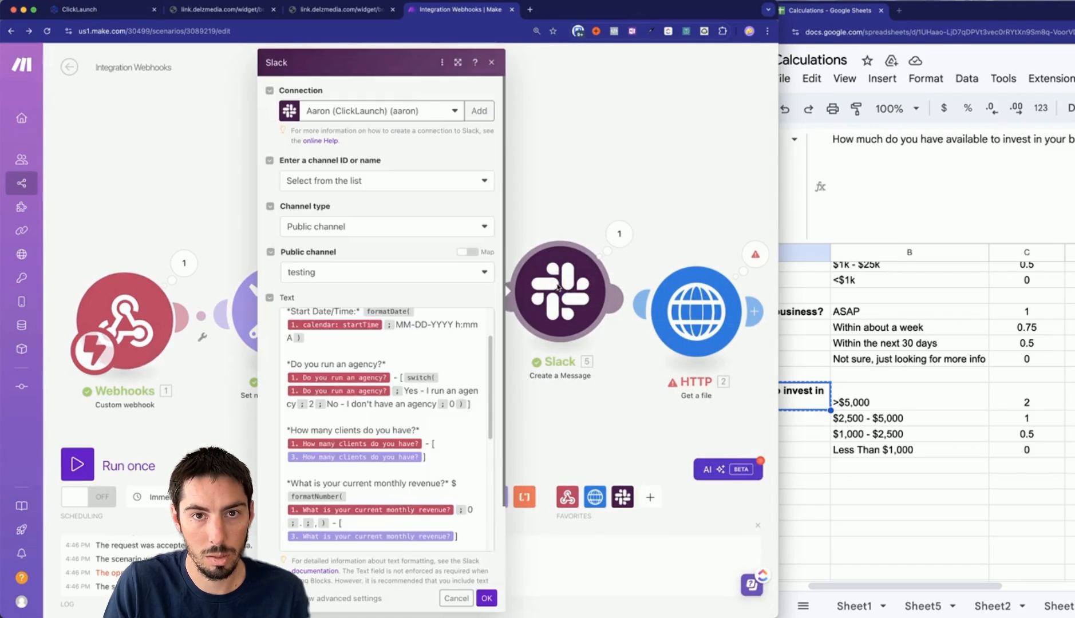
click(423, 456)
key(BackSpace)
text(if(1. How many clients do you have?>=25;2;if(1. How many clients do you have?>=10;1;if(1. How many clients do you have?>1;0.5;if(1. How many clients do you have?=0;0)))))
click(248, 439)
Swap the next answer variable in the Slack message for its matching switch formula.
click(279, 309)
scroll(498, 408, down, 5)
click(473, 433)
key(super+a)
key(super+c)
click(280, 308)
scroll(474, 424, down, 10)
click(558, 287)
key(super+v)
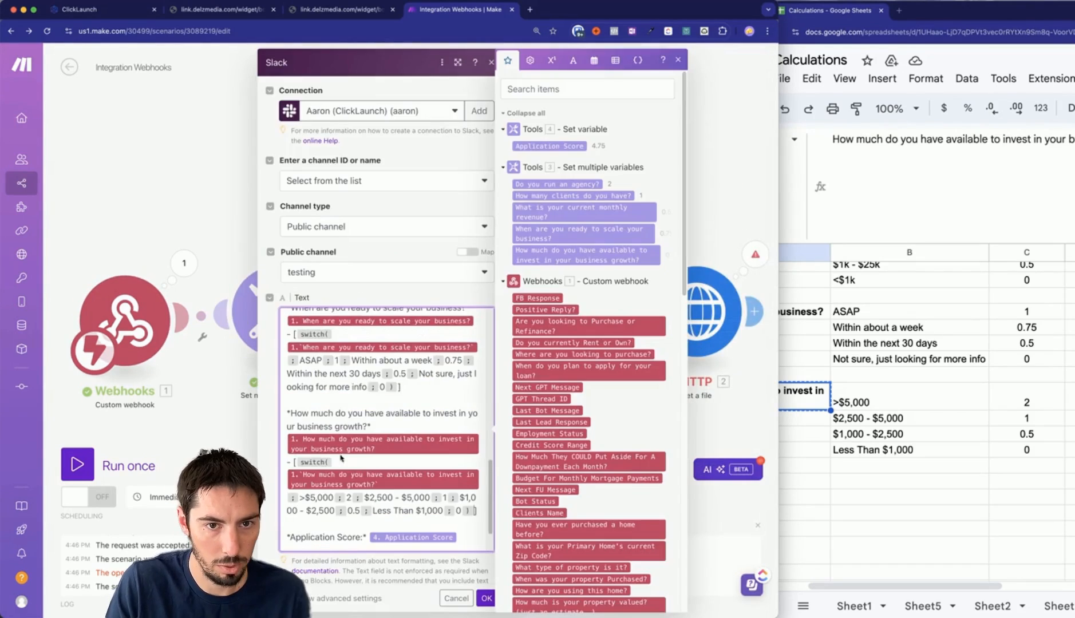
scroll(390, 492, down, 2)
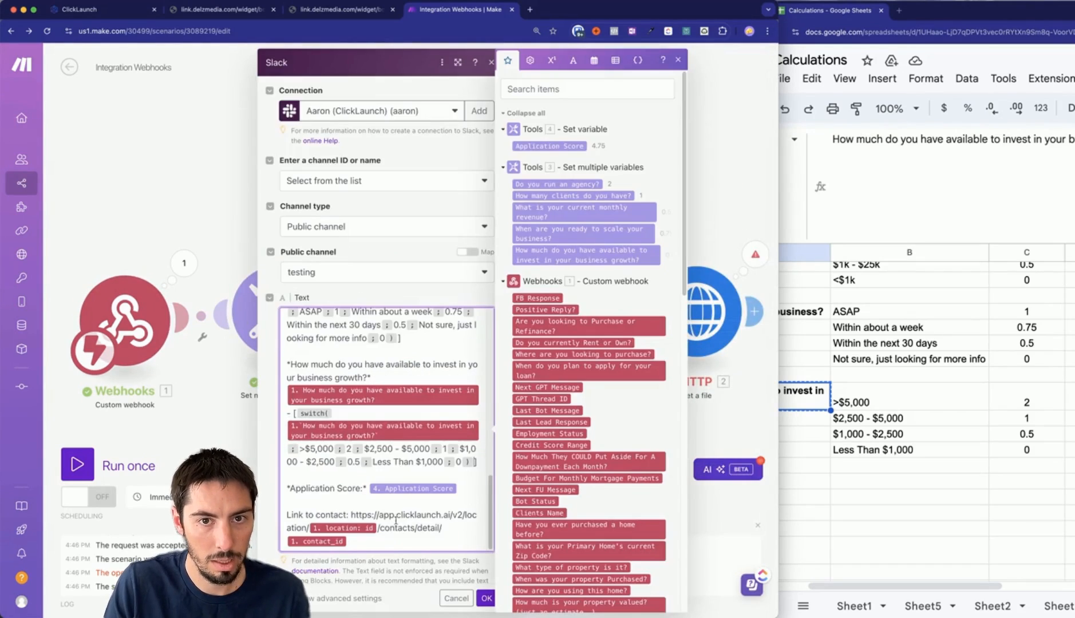
click(228, 443)
Check the Application Score formula, confirm the message ends with the contact link, and save.
click(420, 299)
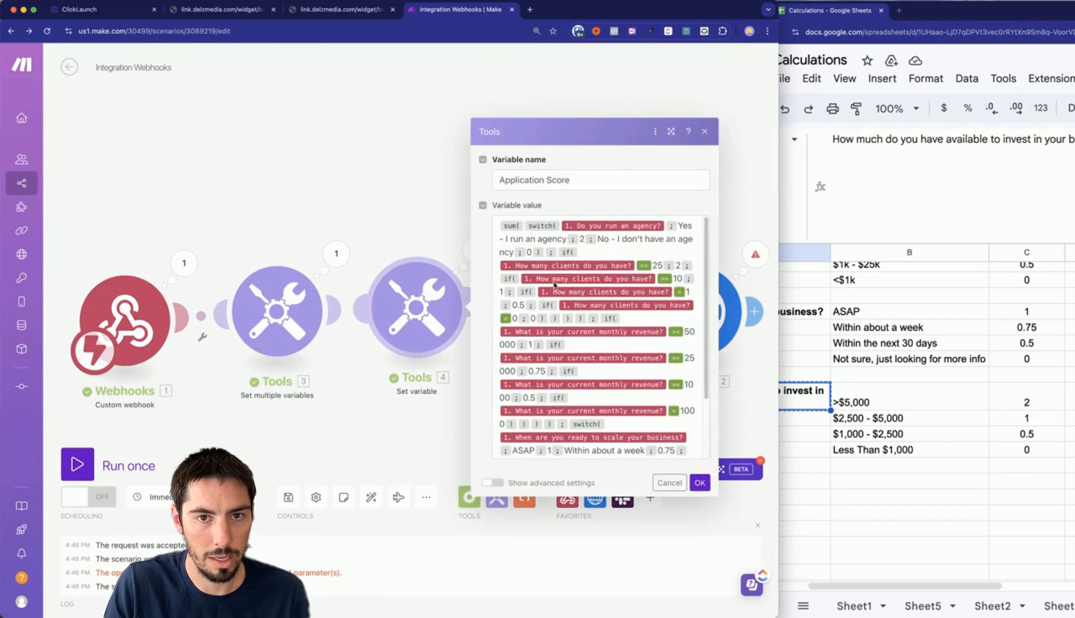
click(606, 345)
key(super+a)
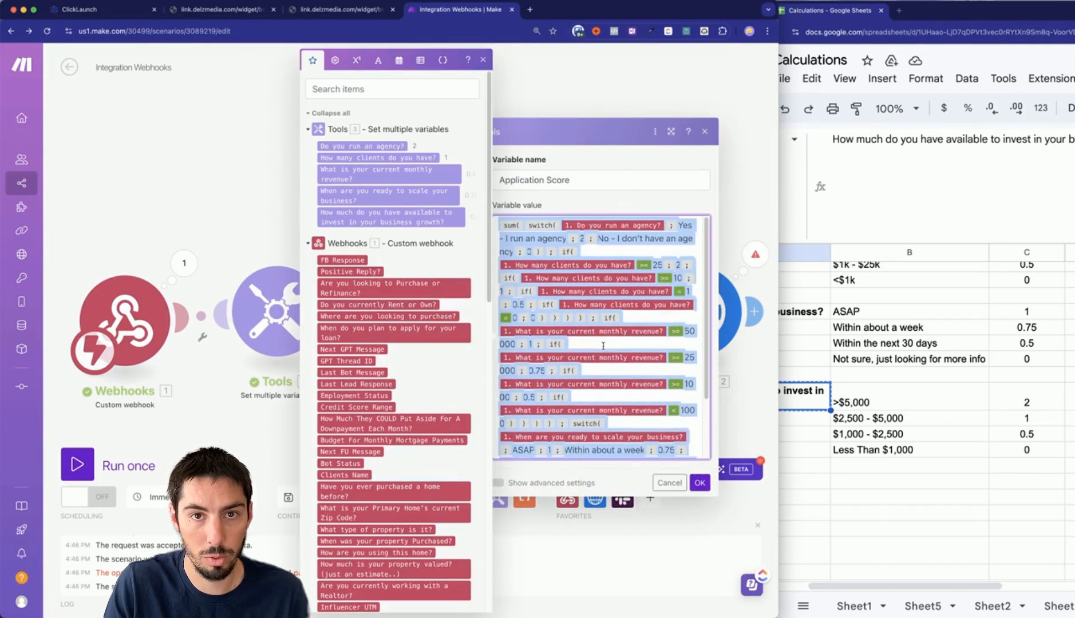
click(264, 429)
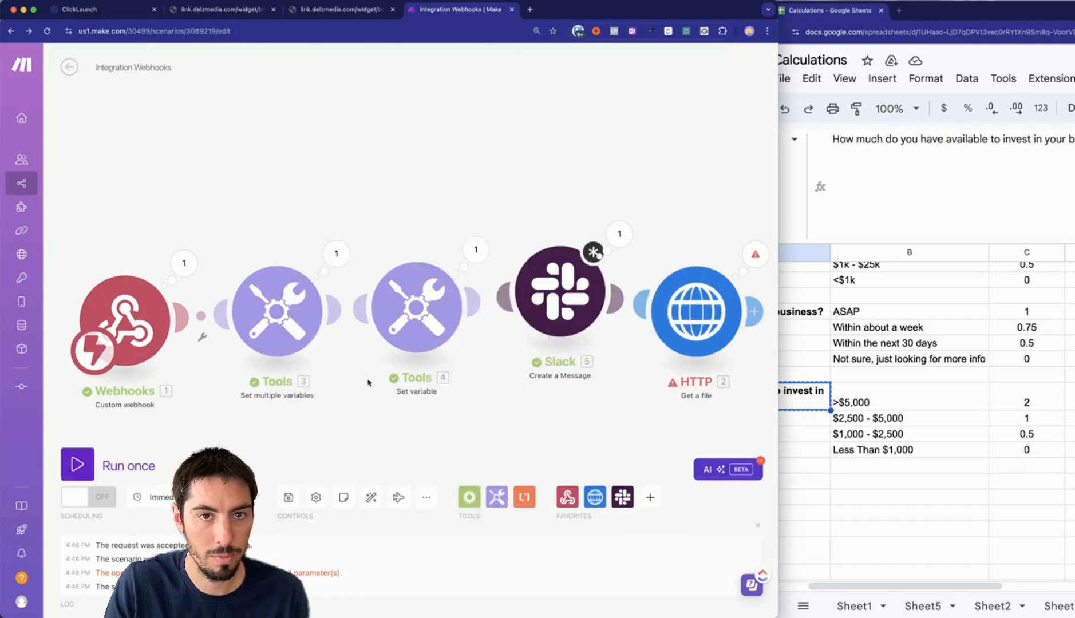
click(554, 295)
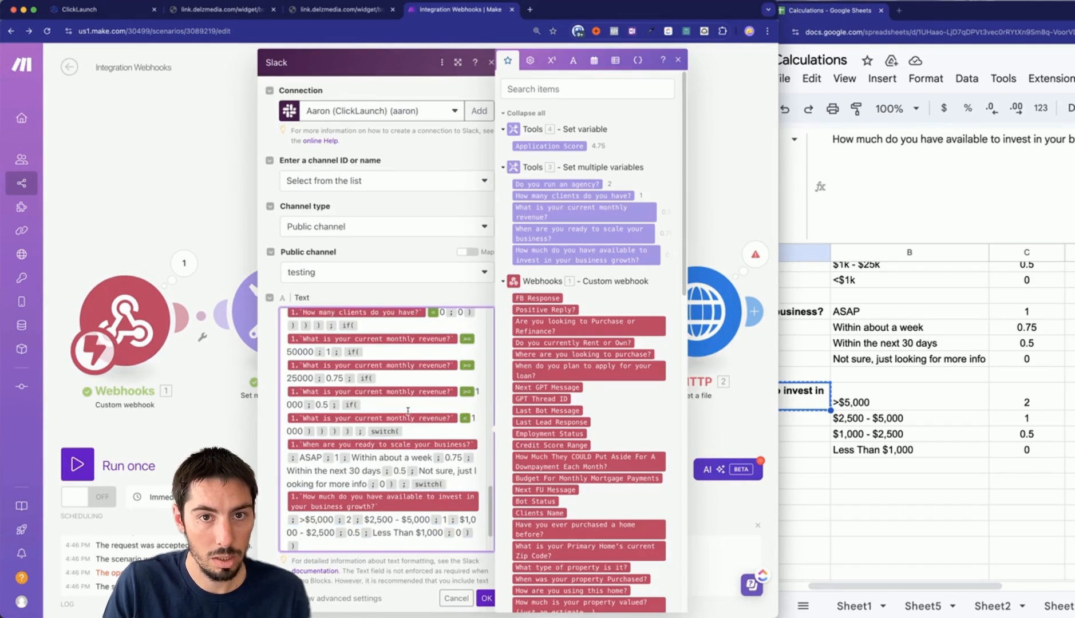
scroll(400, 430, up, 15)
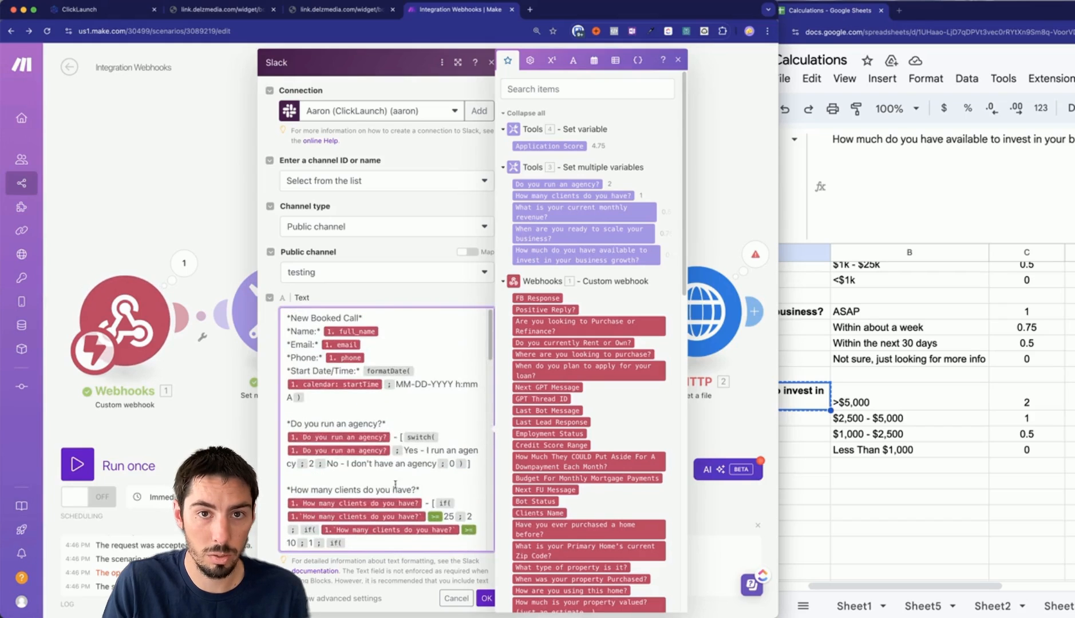
scroll(404, 409, down, 15)
click(487, 598)
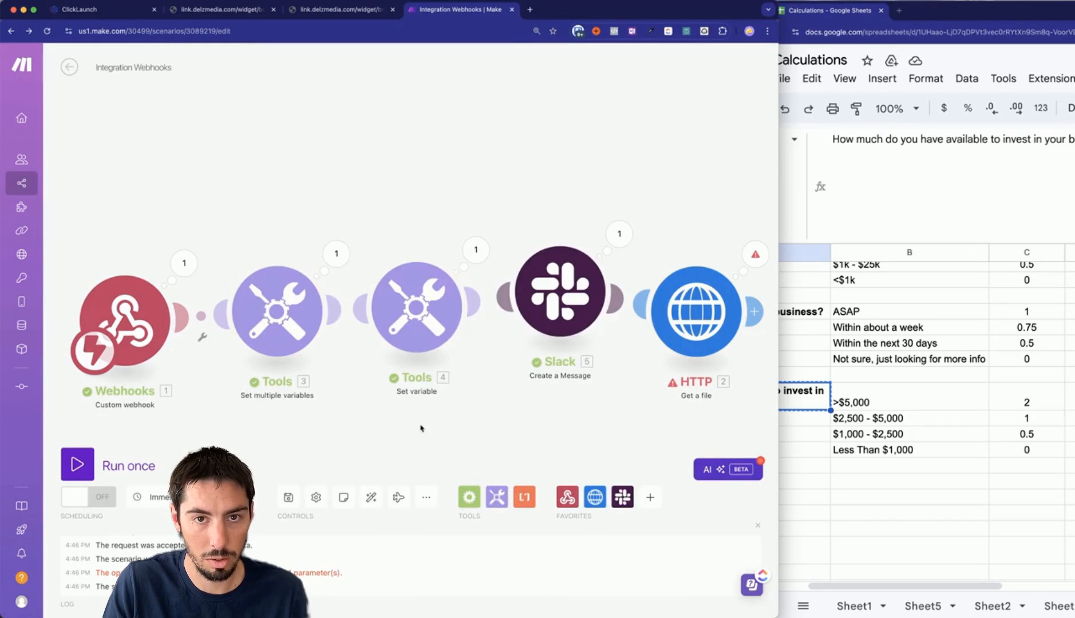
Run the scenario once on existing data and check the result in Slack.
click(77, 465)
click(347, 506)
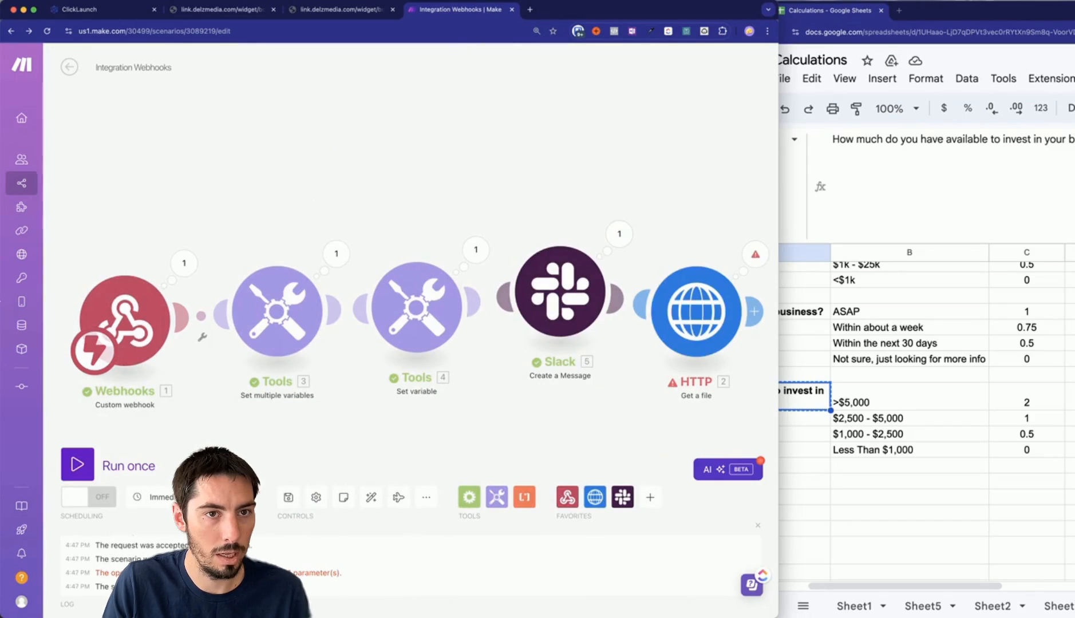
key(super+Tab)
key(super+Tab)
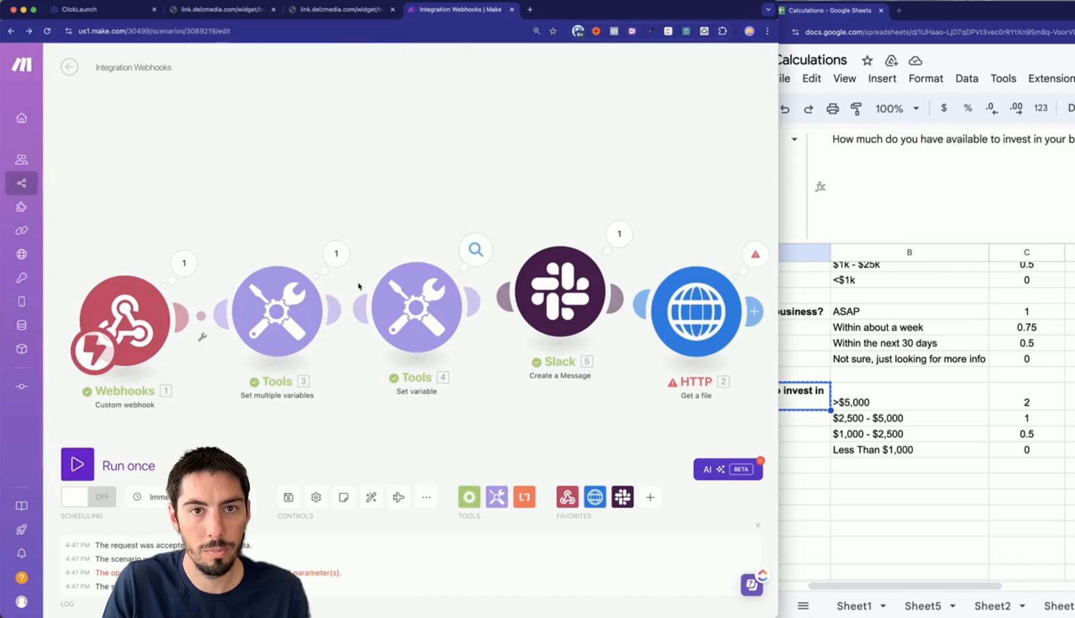
Unlink both Tools modules, move them to the top, and connect the webhook directly to Slack.
click(217, 311)
click(240, 350)
click(489, 302)
click(504, 343)
drag(222, 229, 475, 398)
drag(274, 344, 317, 139)
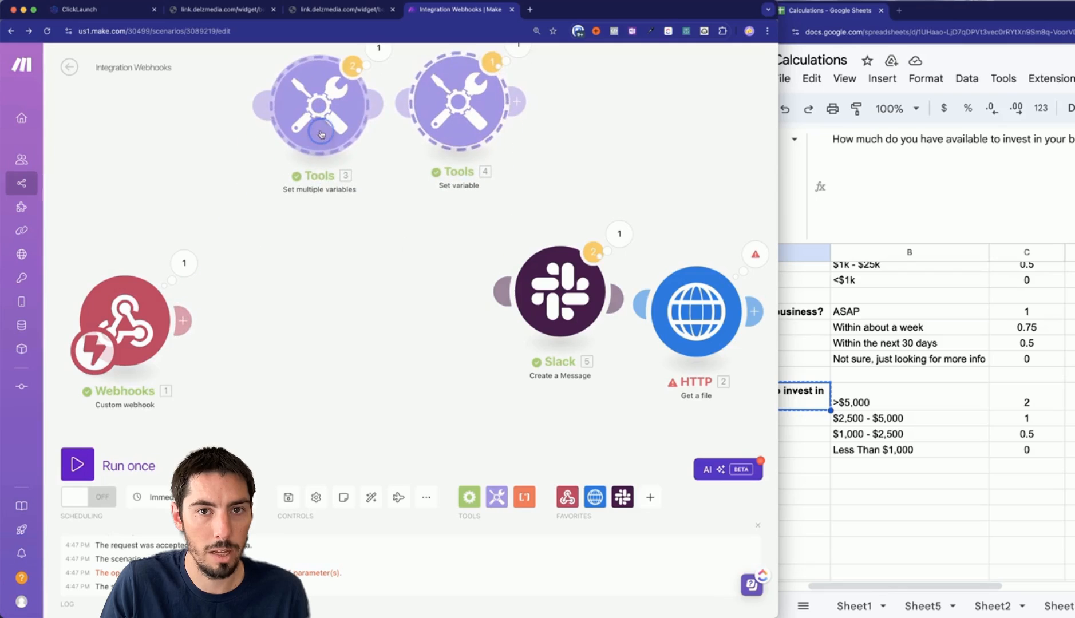
drag(185, 321, 342, 314)
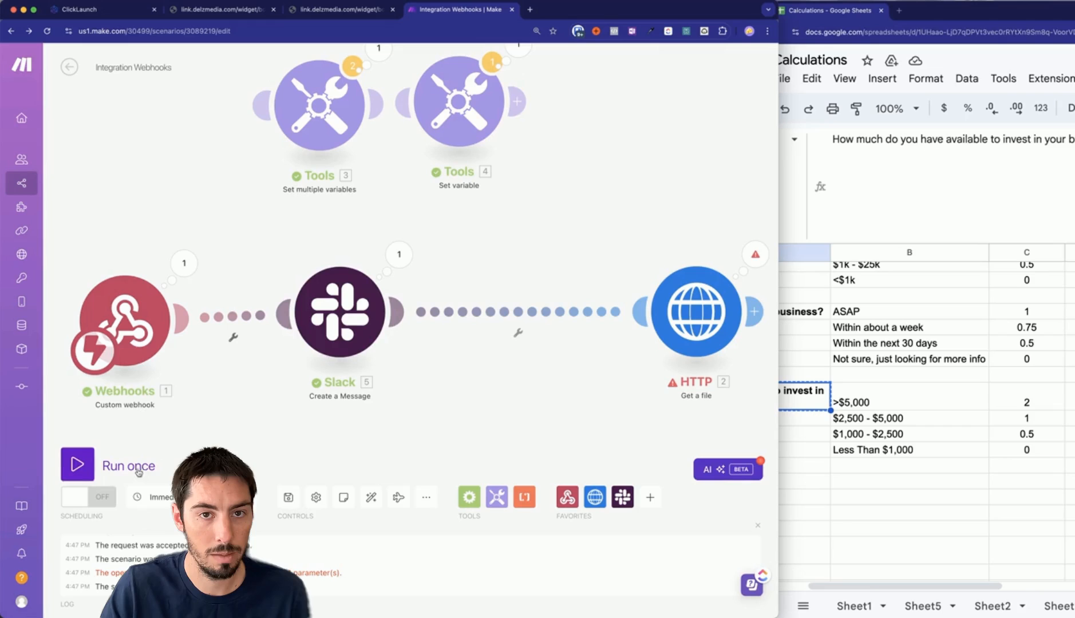
Rerun the rewired scenario and confirm #testing shows a new message with Application Score 4.75.
click(78, 464)
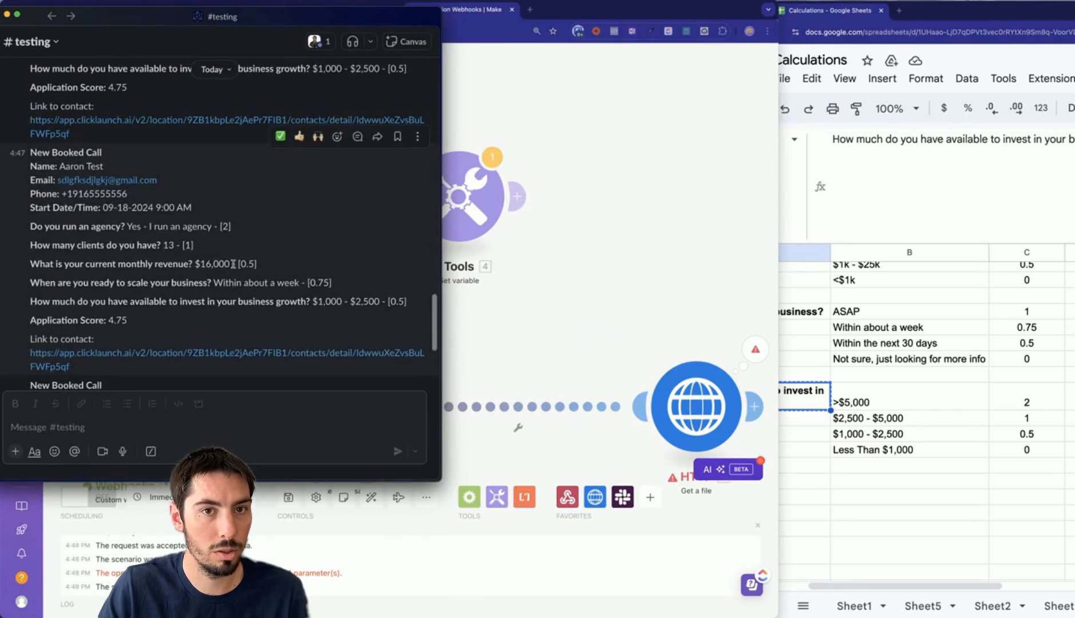
click(567, 376)
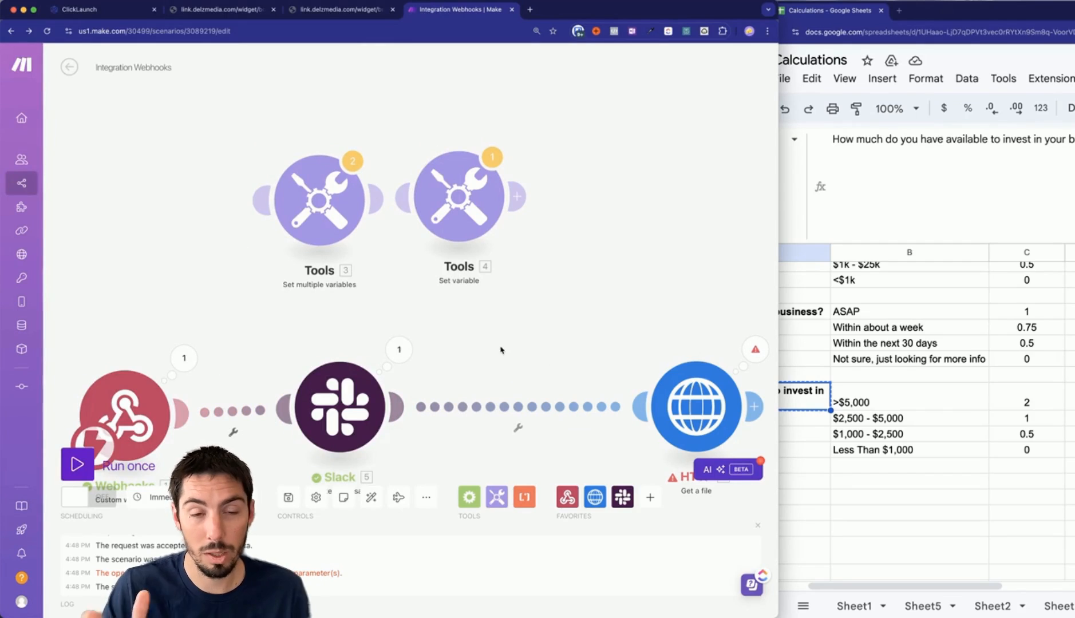
Review the Slack message module's settings and the posted message in the Slack channel.
click(340, 407)
scroll(534, 387, down, 10)
scroll(540, 430, down, 8)
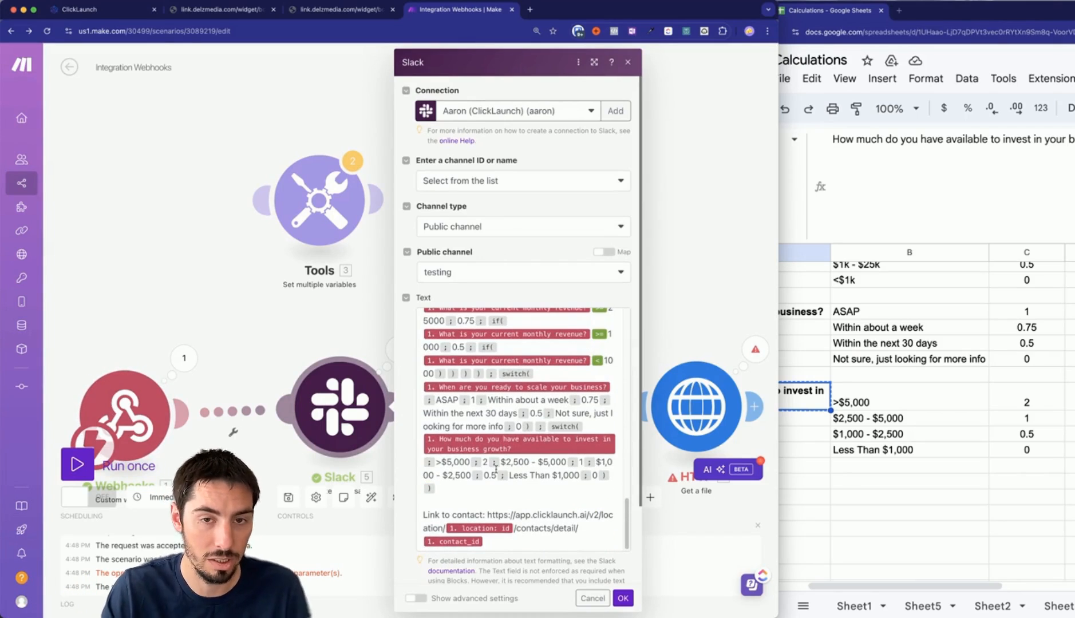
click(284, 344)
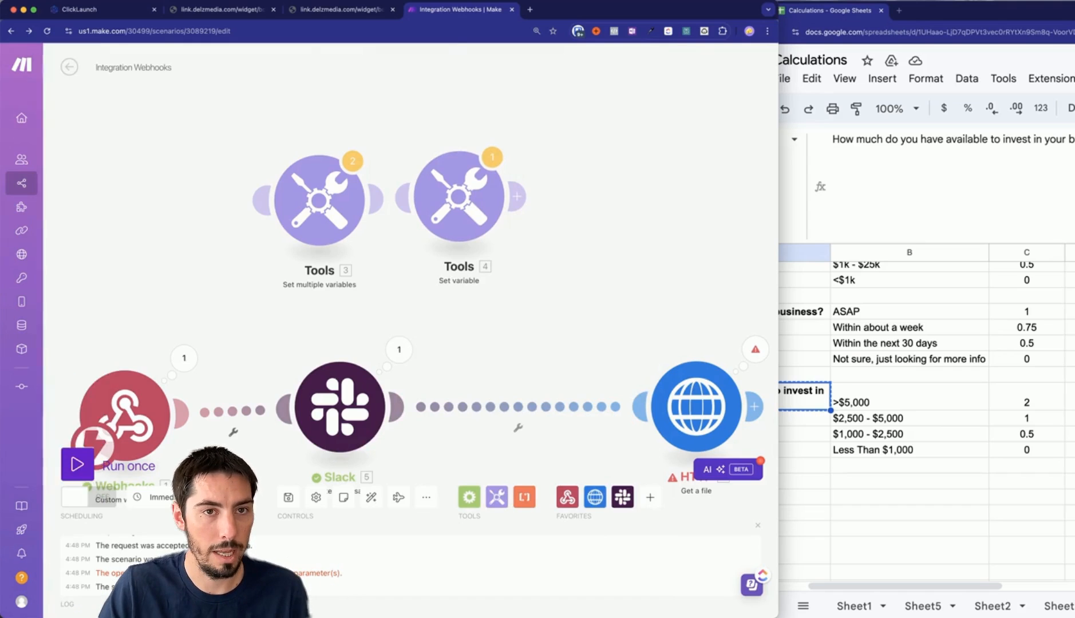
key(super+Tab)
click(615, 307)
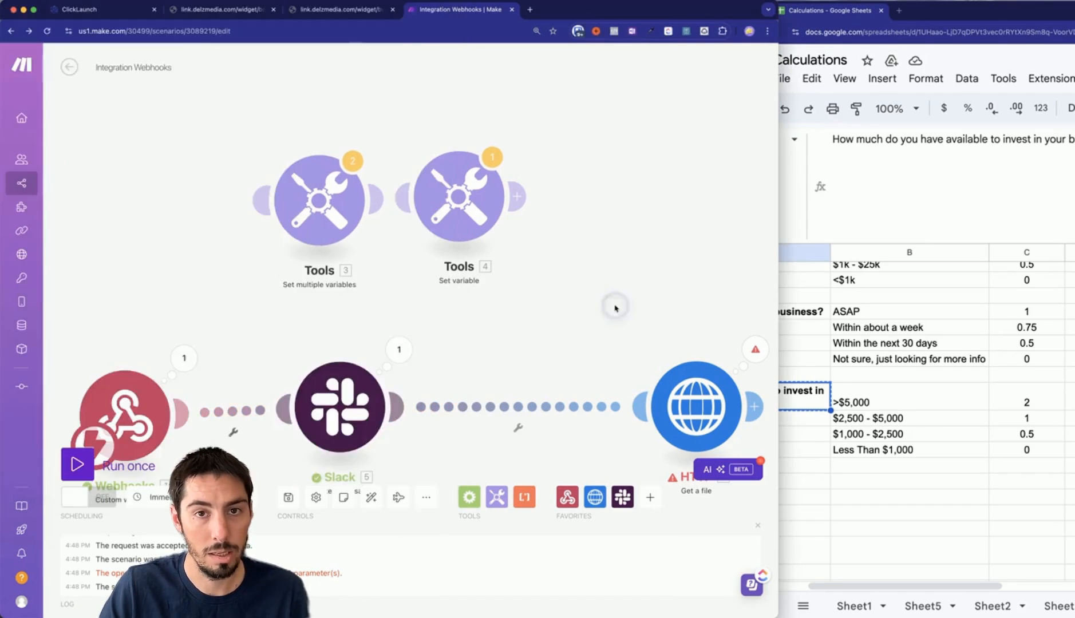
Insert a Router on the link between Webhooks and the Slack message module.
scroll(492, 336, down, 3)
drag(492, 336, 501, 252)
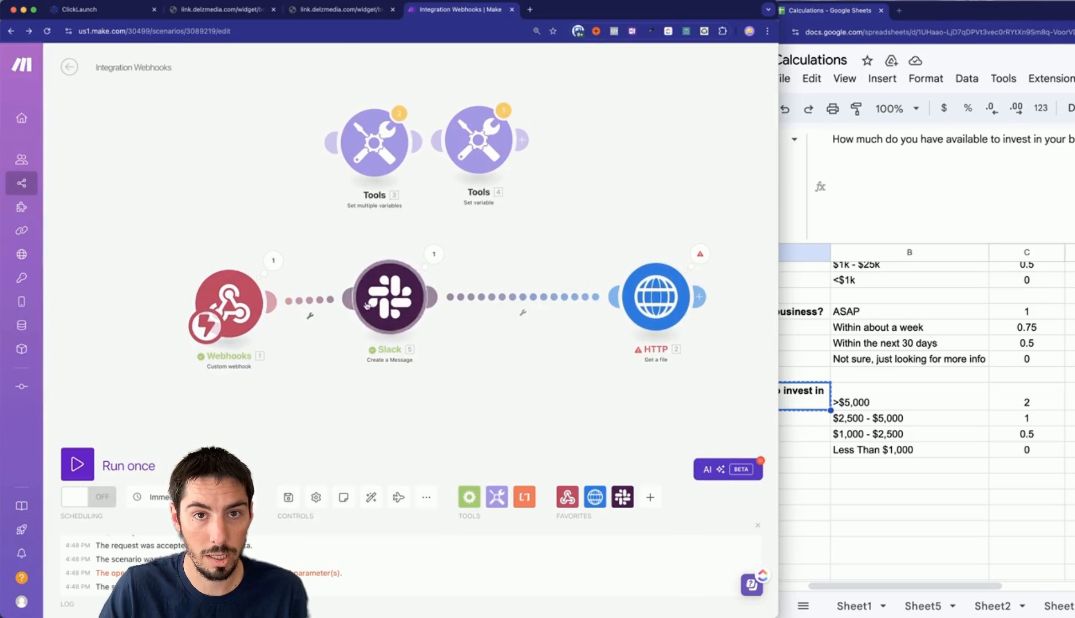
drag(394, 303, 509, 308)
click(395, 303)
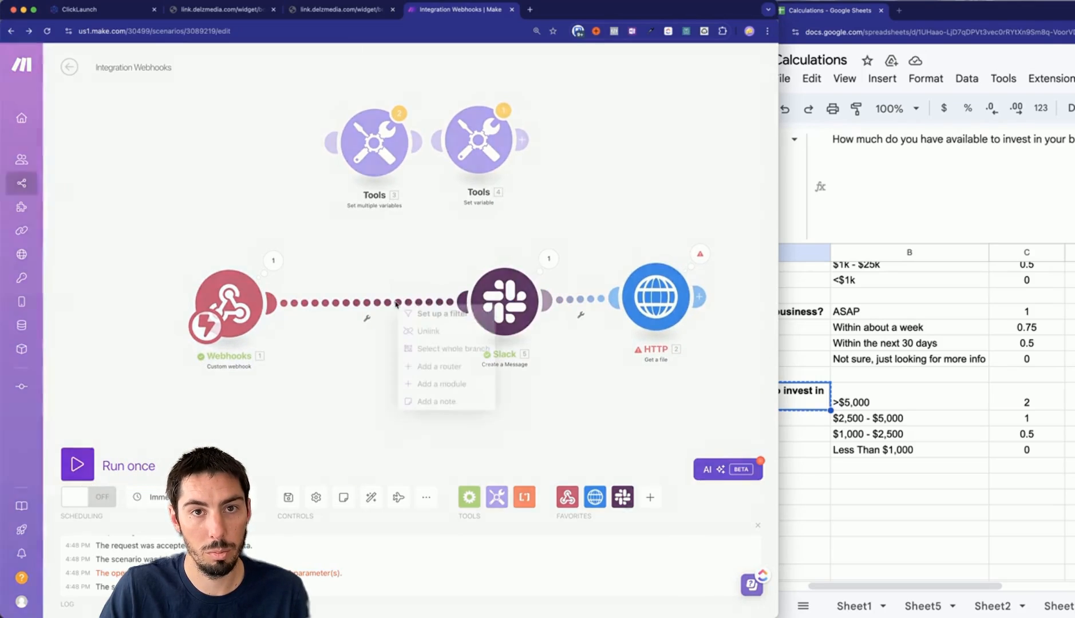
click(434, 366)
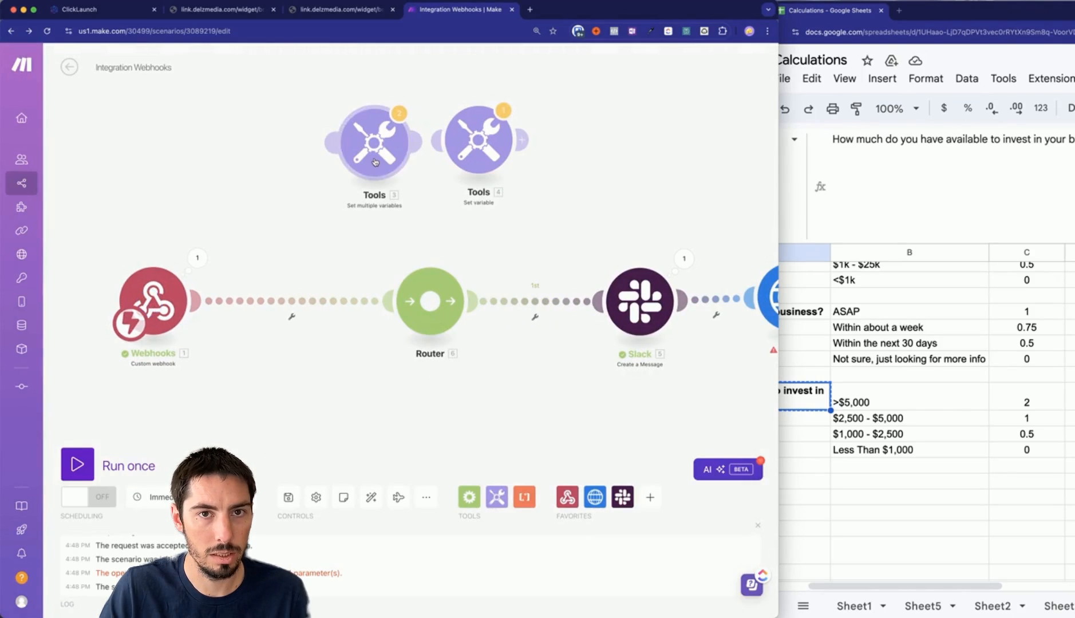
Chain Tools 3 and Tools 4 between Webhooks and the Router, then open the Slack route's filter.
click(424, 143)
click(449, 166)
drag(367, 168, 269, 311)
drag(456, 313, 528, 311)
drag(480, 155, 389, 298)
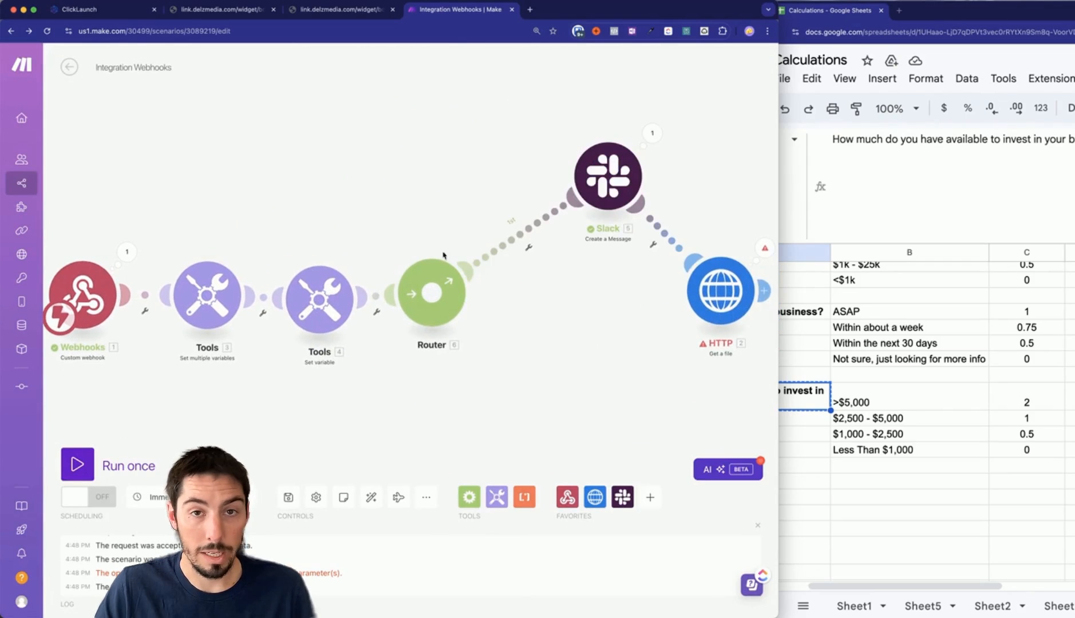
click(529, 248)
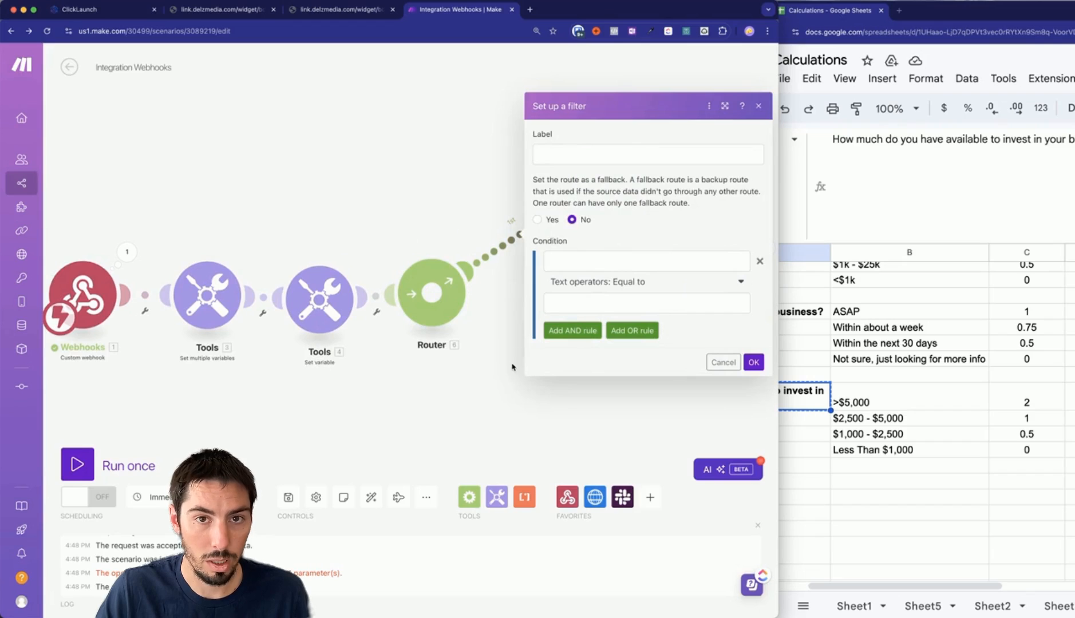
Add a second router route and filter the Slack route to Application Score greater than 4, labelled >4.
click(542, 436)
click(432, 297)
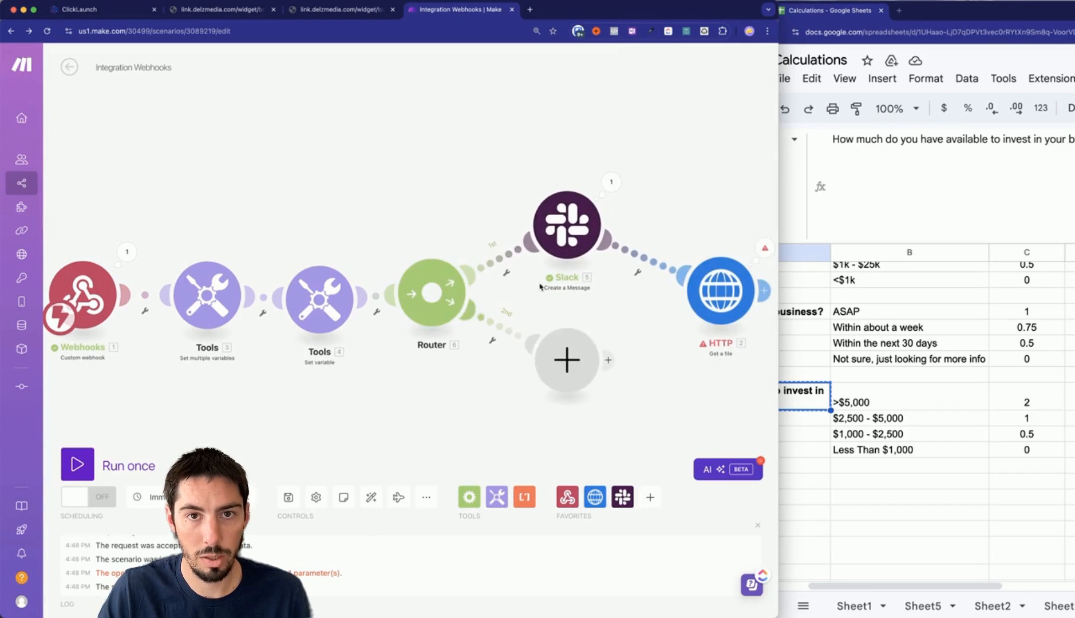
click(506, 272)
click(579, 288)
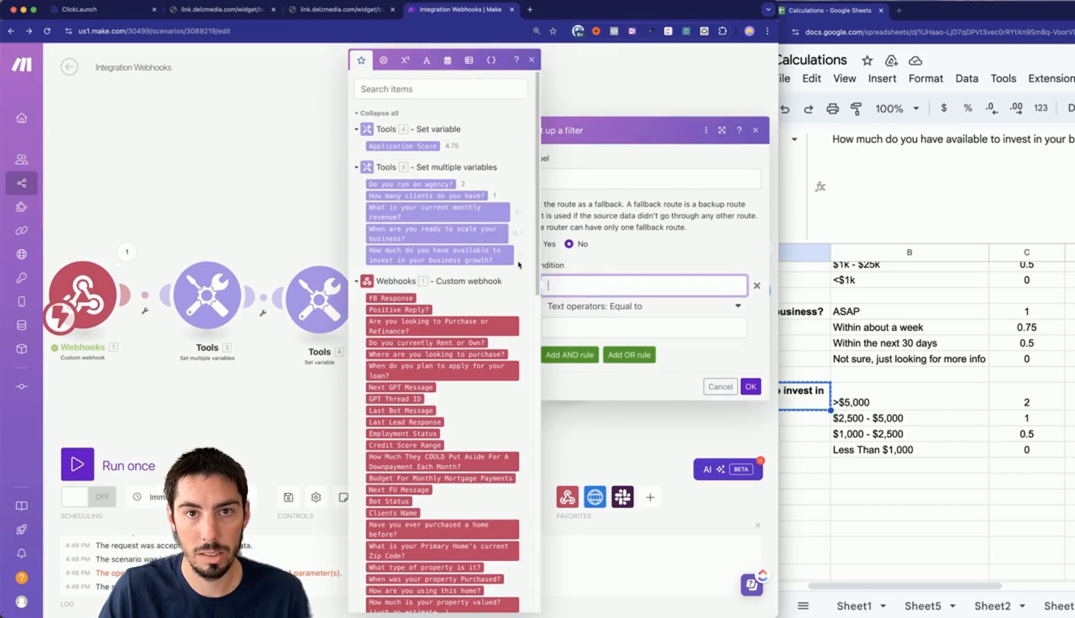
click(401, 147)
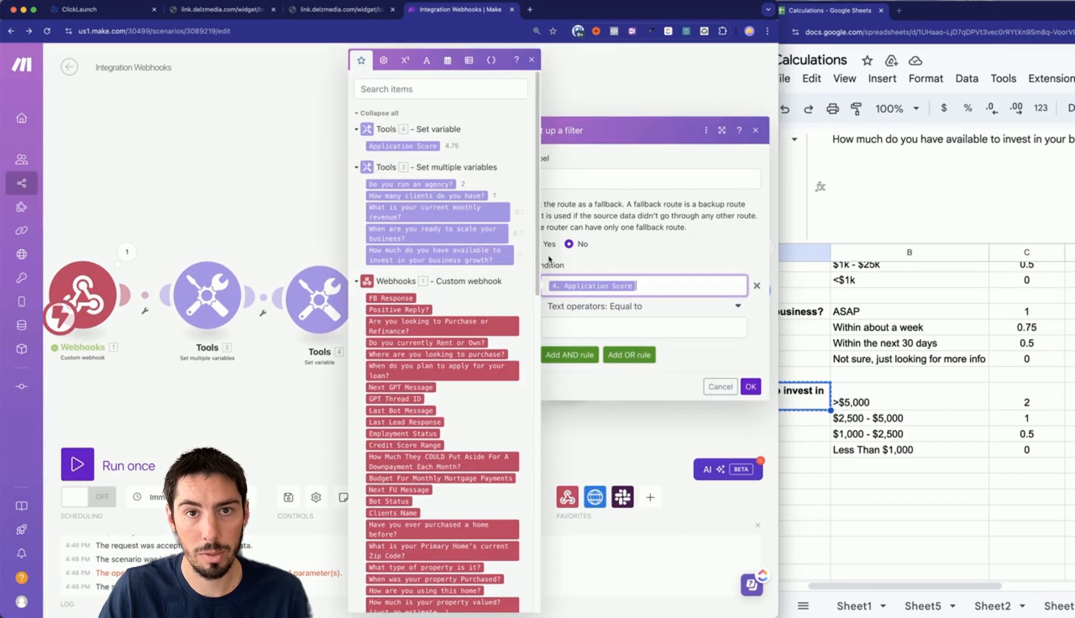
click(610, 312)
scroll(593, 475, down, 10)
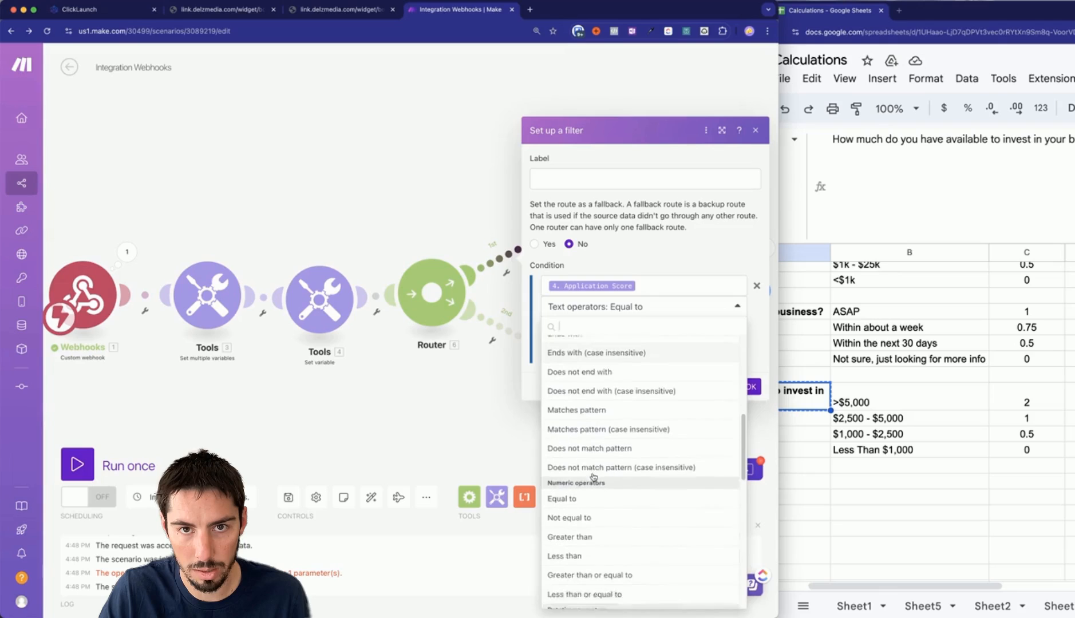
click(572, 537)
drag(916, 586, 939, 579)
scroll(1026, 289, up, 5)
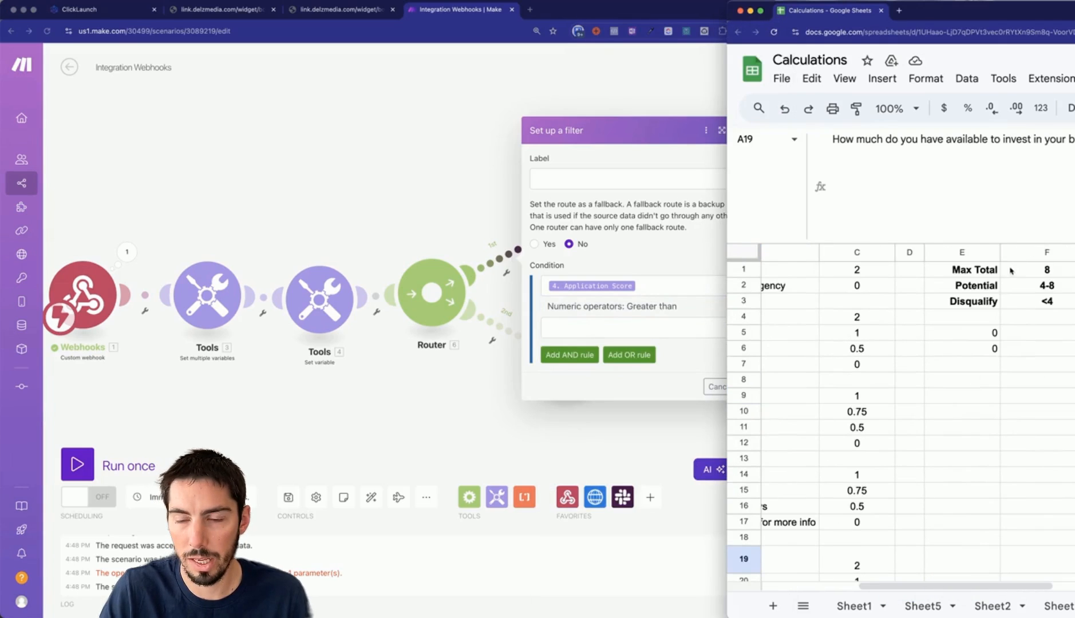
click(593, 330)
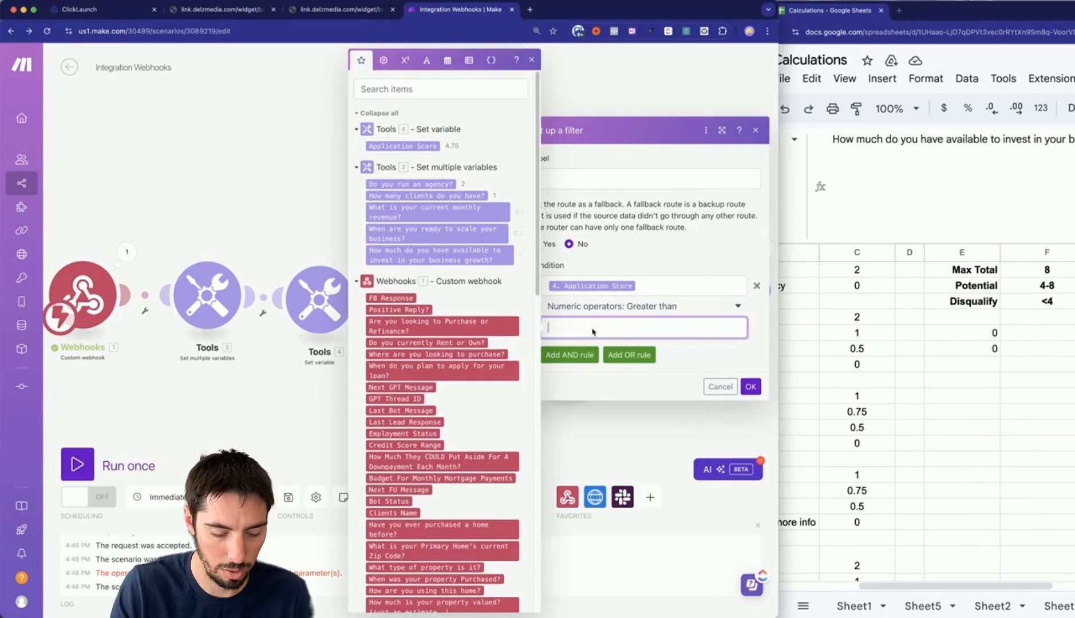
click(575, 178)
text(>4)
click(751, 386)
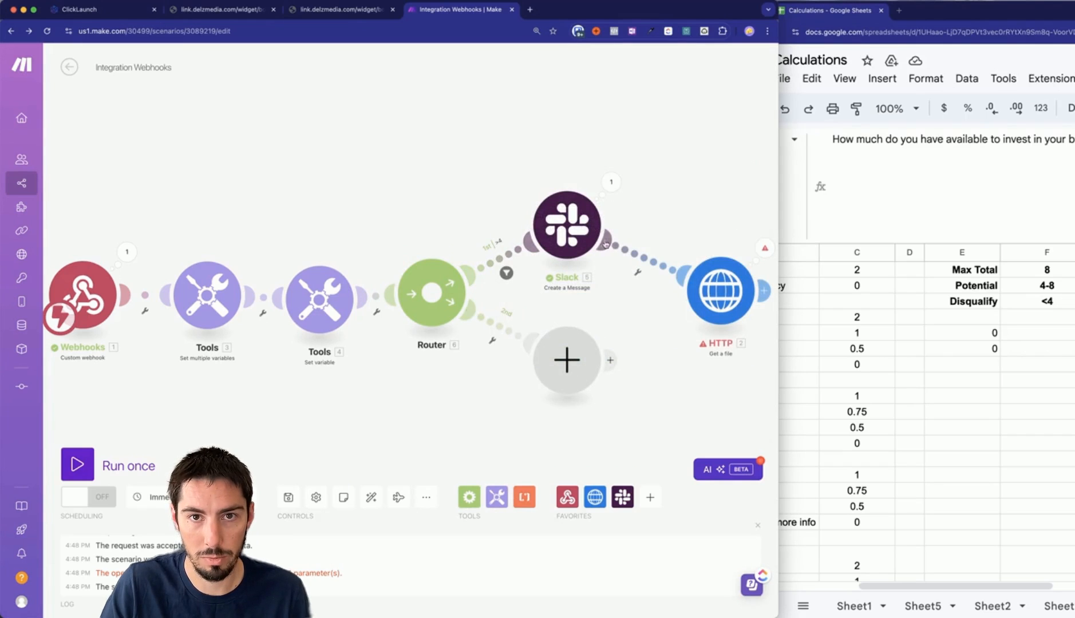
Detach HTTP from the Slack module and place it on its own router route.
click(647, 259)
click(682, 285)
drag(748, 259, 399, 418)
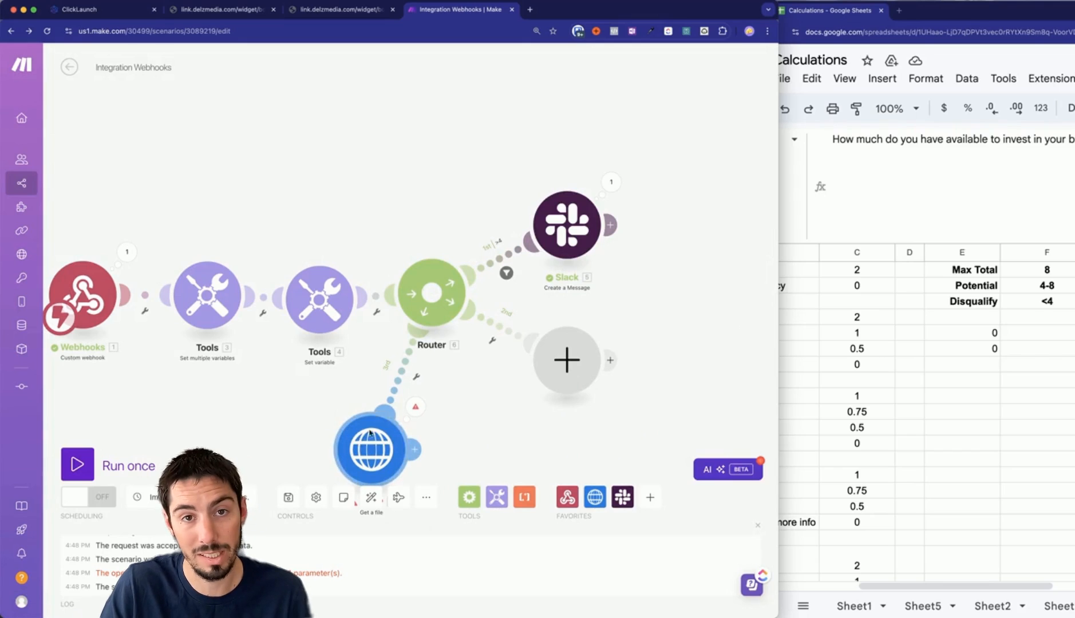
Filter the second route to Application Score less than 4, labelled <4.
drag(561, 376, 614, 379)
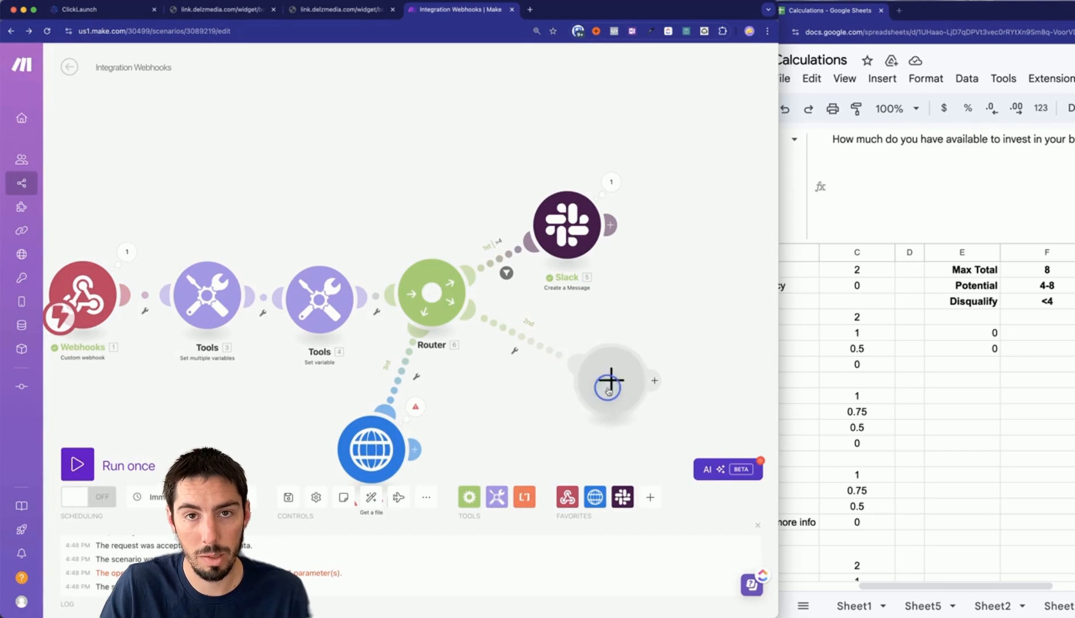
click(542, 338)
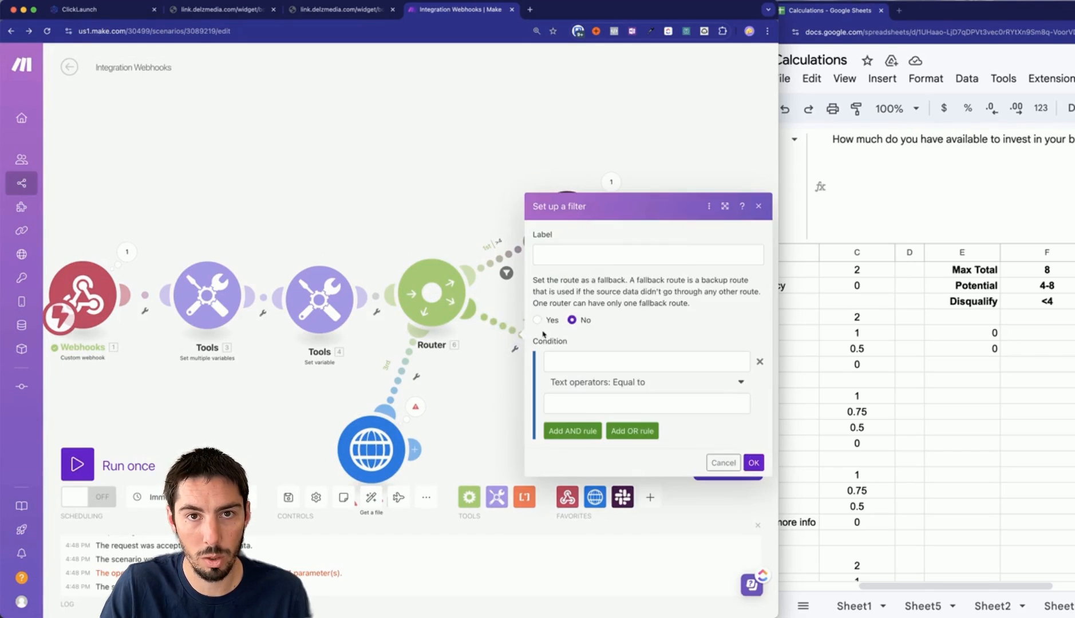
click(556, 256)
text(<)
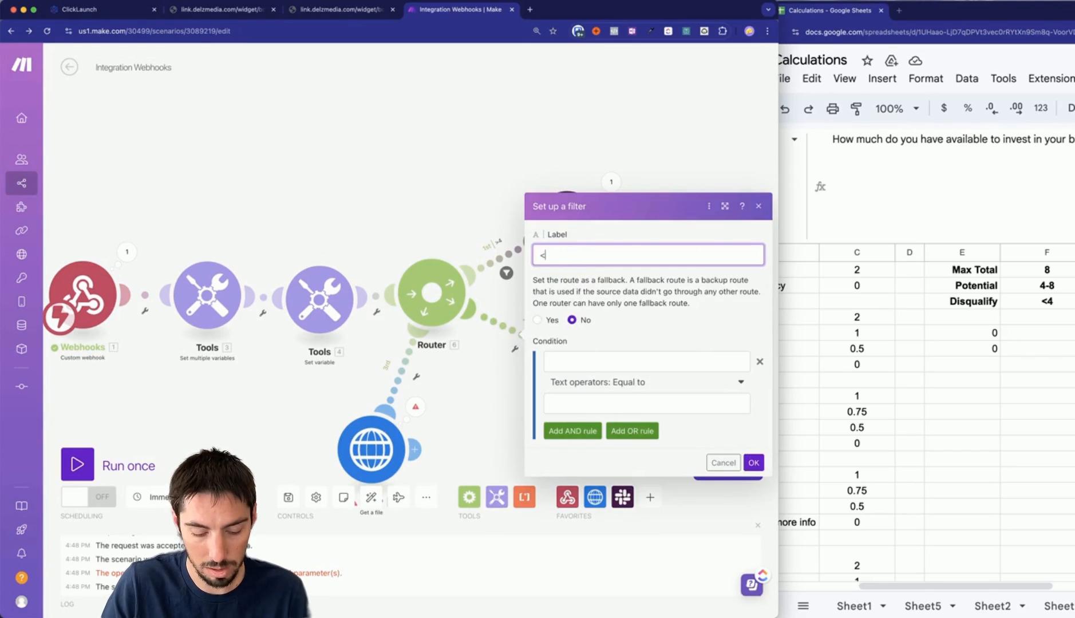
click(573, 362)
click(426, 148)
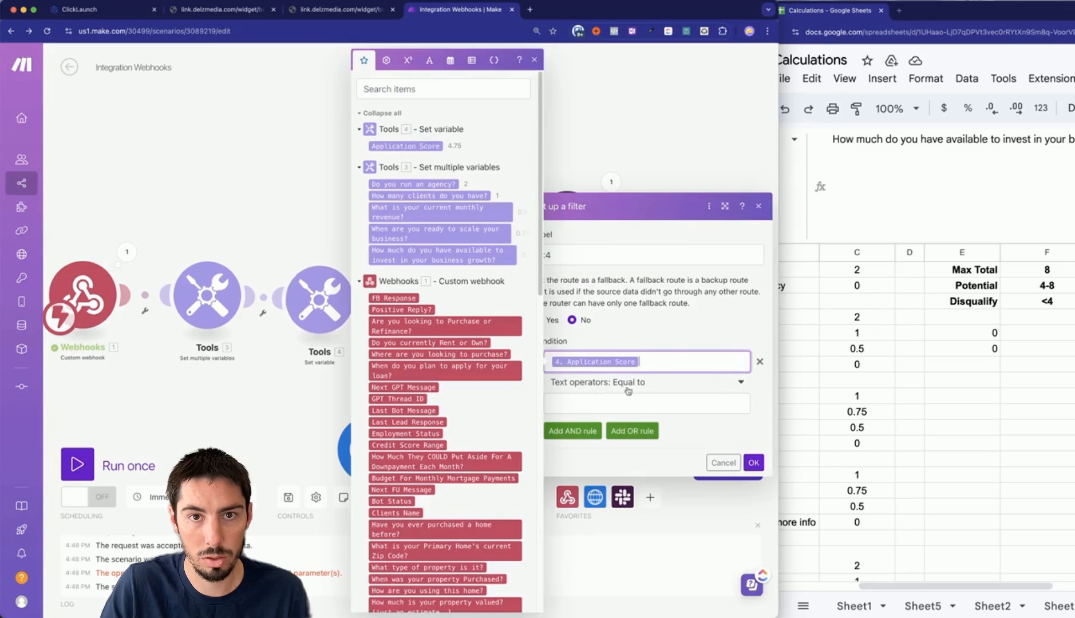
click(637, 381)
scroll(596, 501, down, 7)
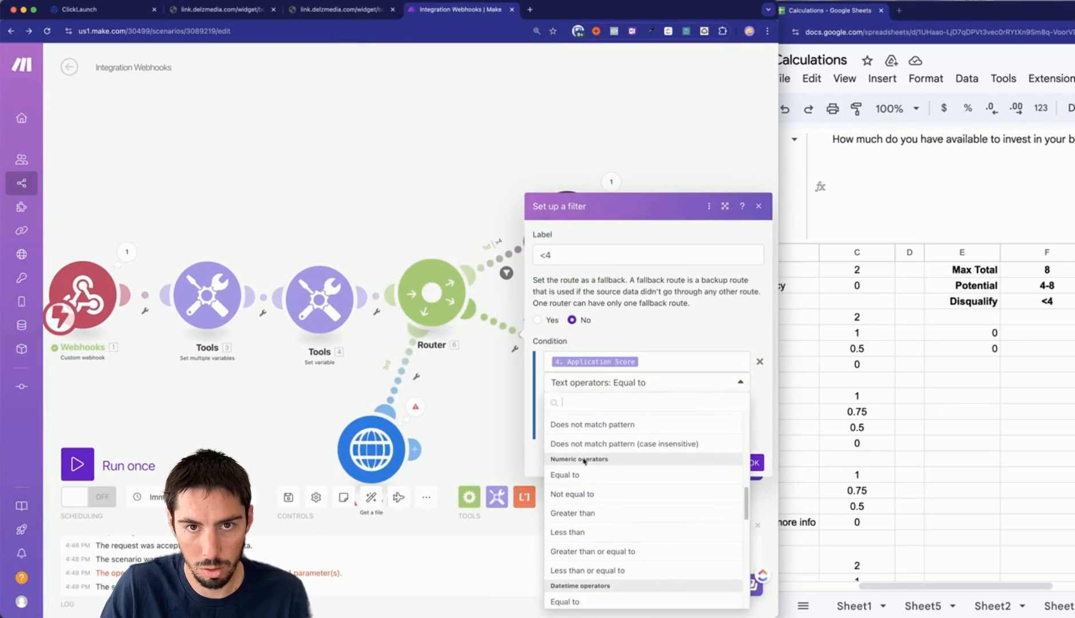
click(572, 532)
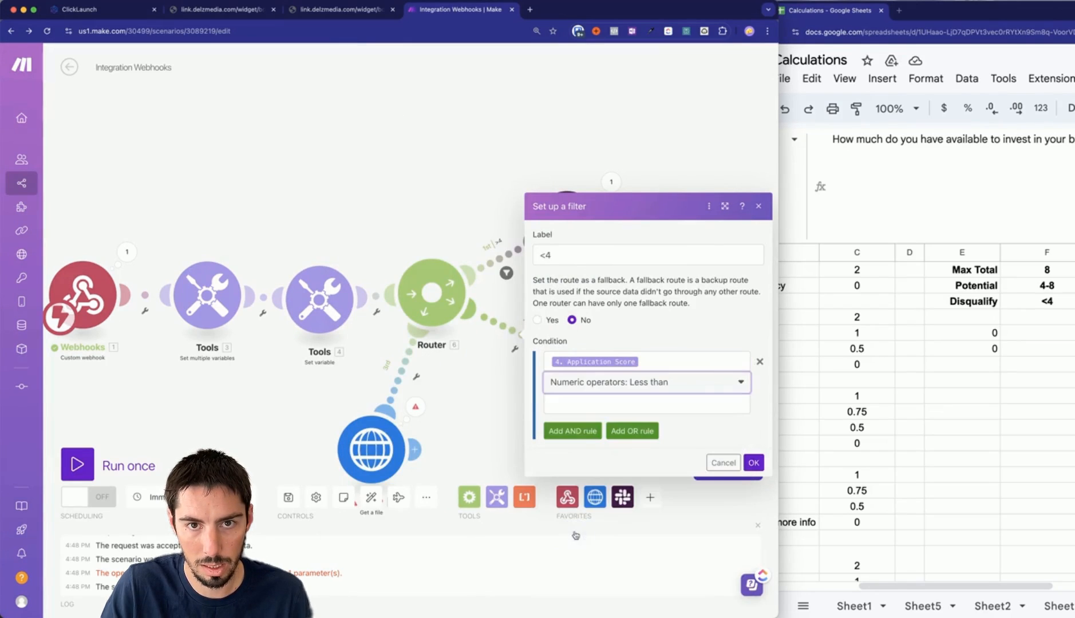
click(573, 405)
text(4)
click(754, 463)
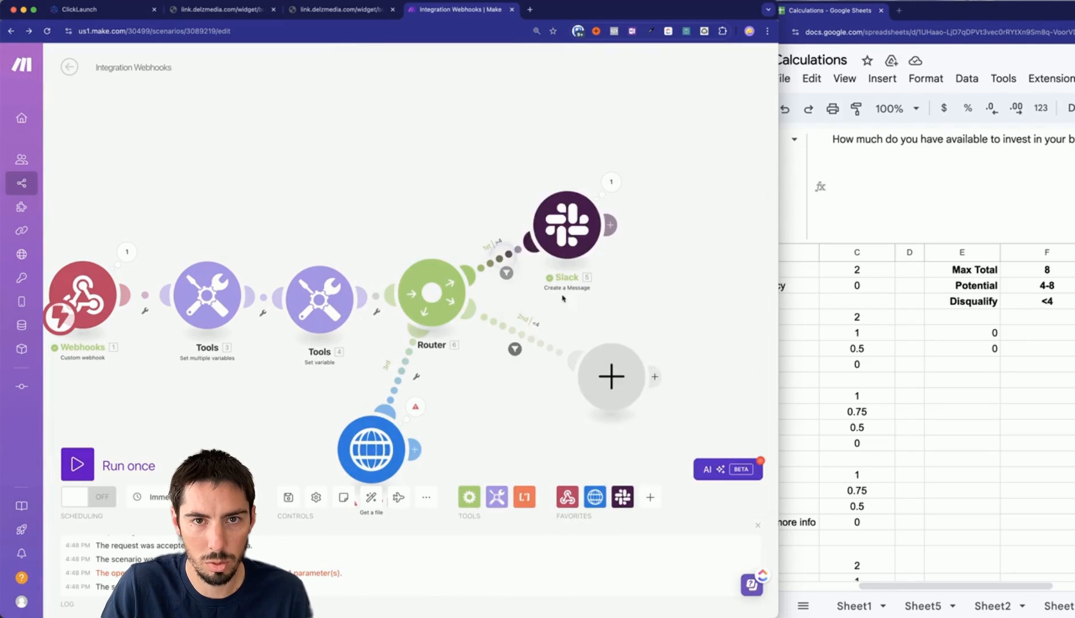
Change the first route's filter to Application Score greater than or equal to 4.
click(507, 273)
click(644, 309)
scroll(595, 498, down, 6)
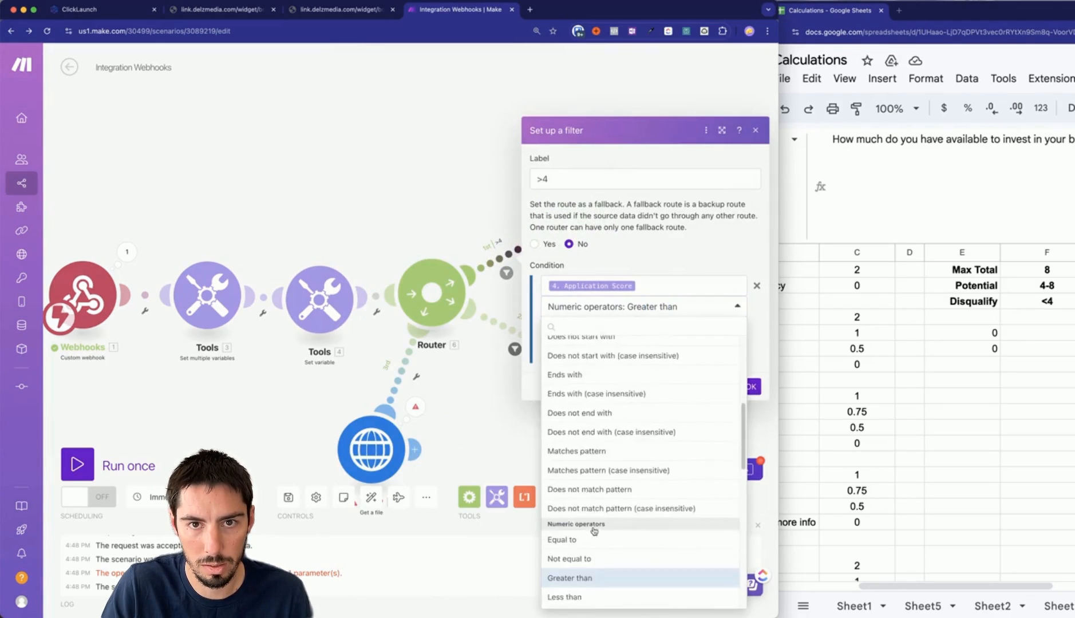
click(596, 513)
click(750, 387)
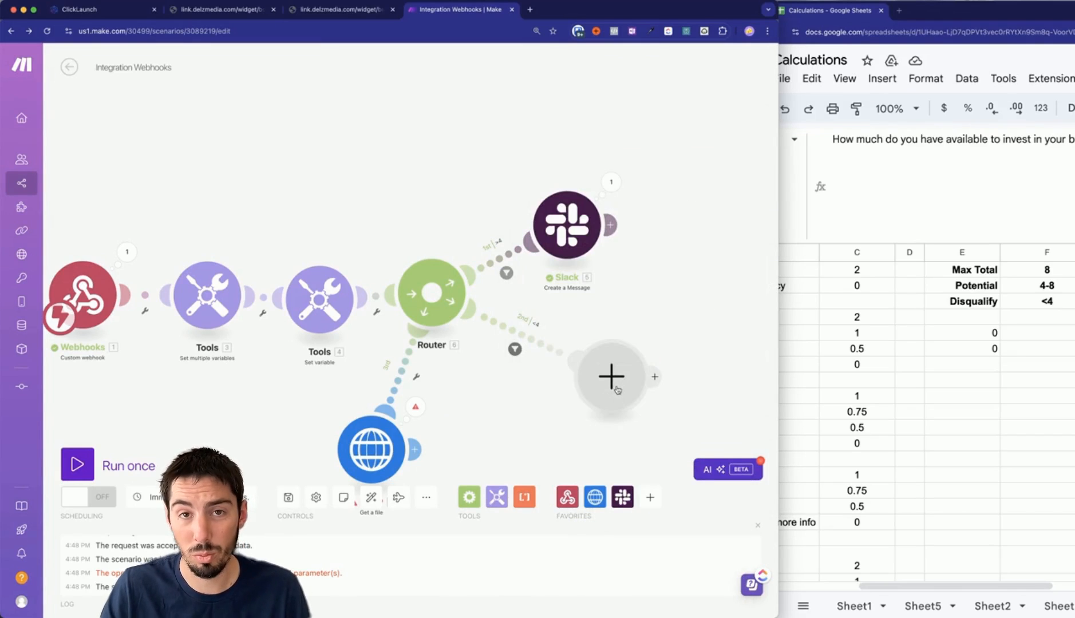
right_click(577, 236)
Clone the Slack module onto the second route with the headline 'New Booked Call LOW SCORE - Cancel Appt'.
click(609, 313)
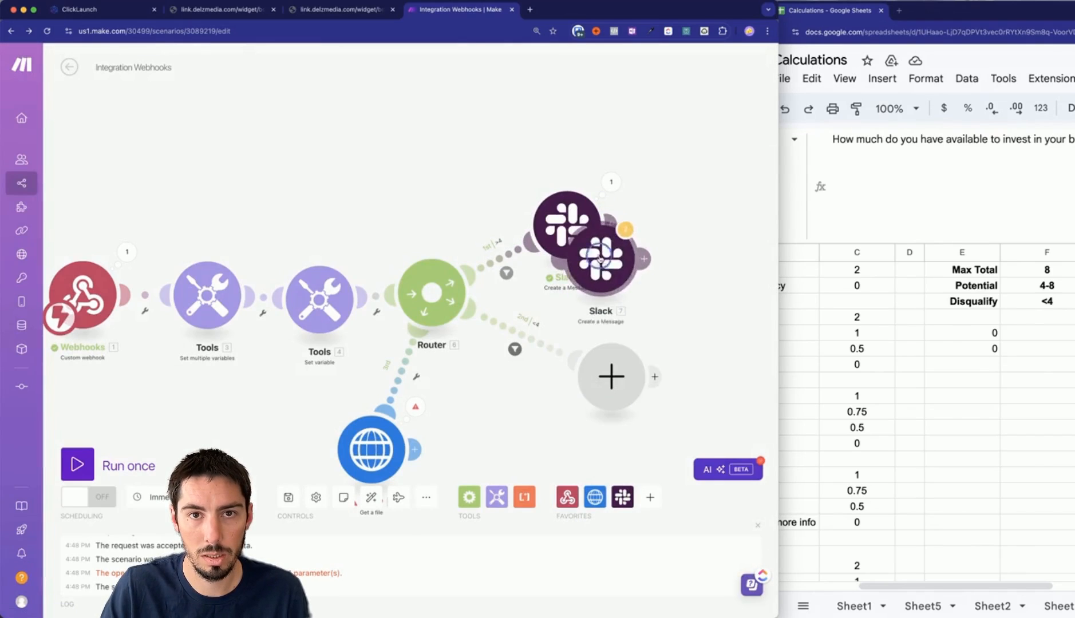
click(735, 388)
drag(735, 388, 583, 372)
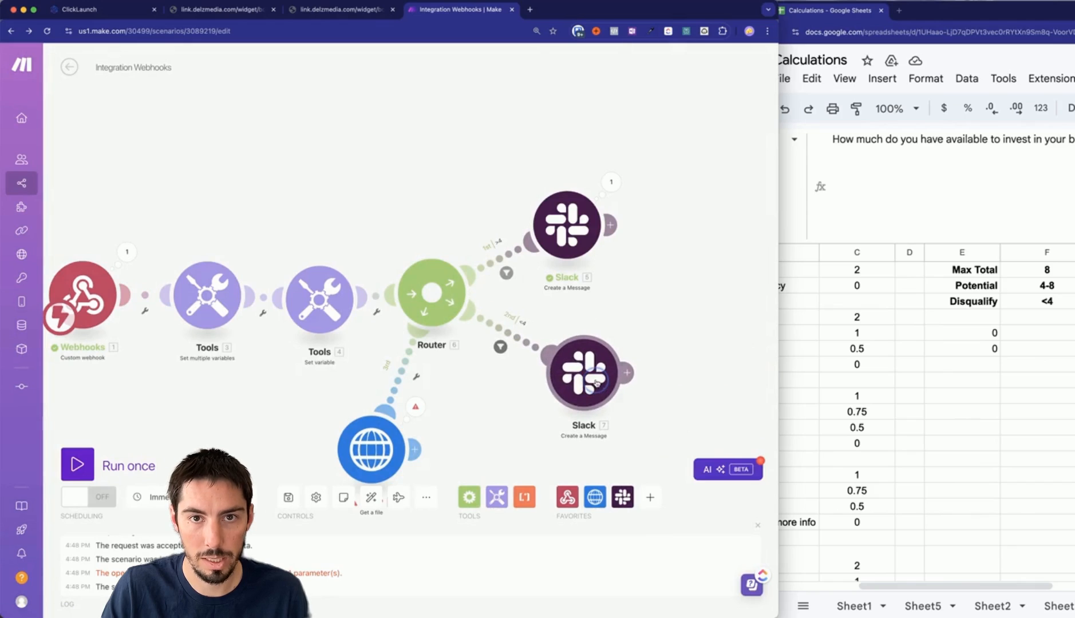
click(584, 373)
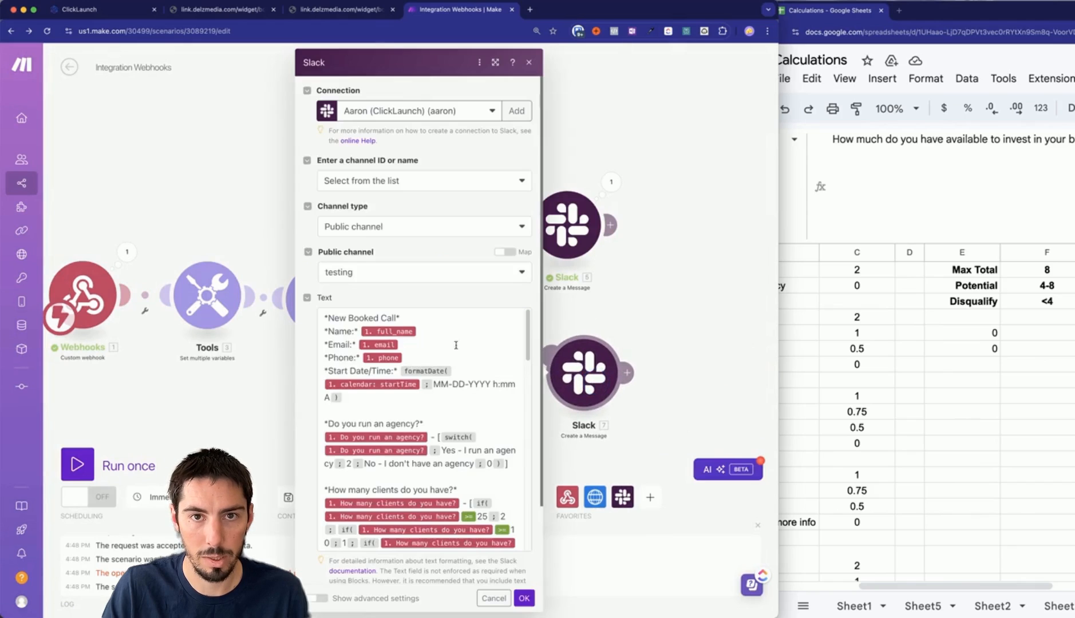
click(415, 320)
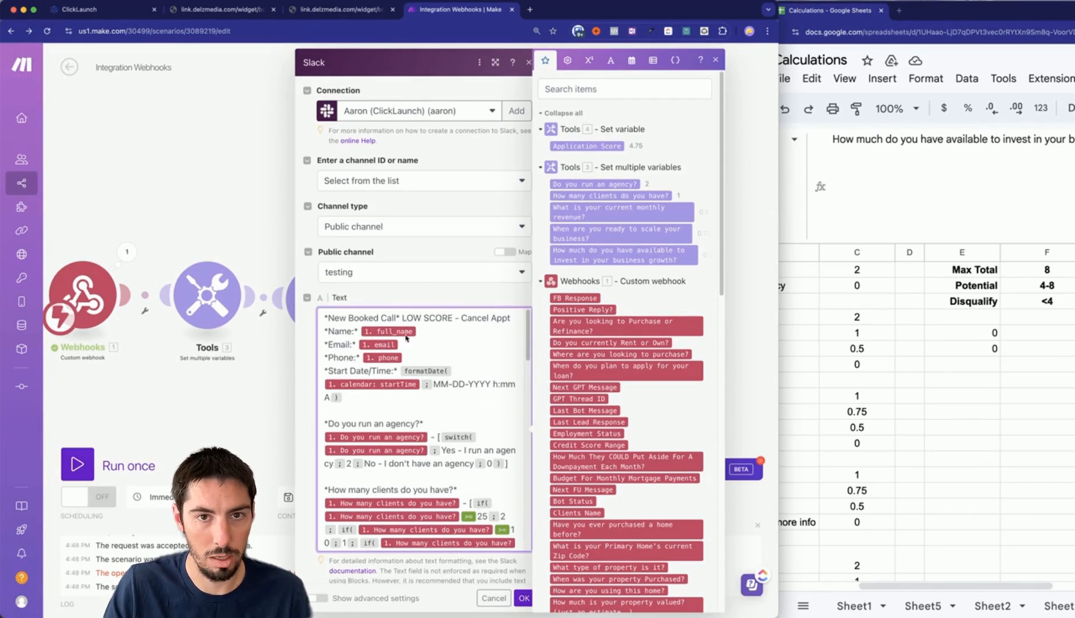
click(524, 599)
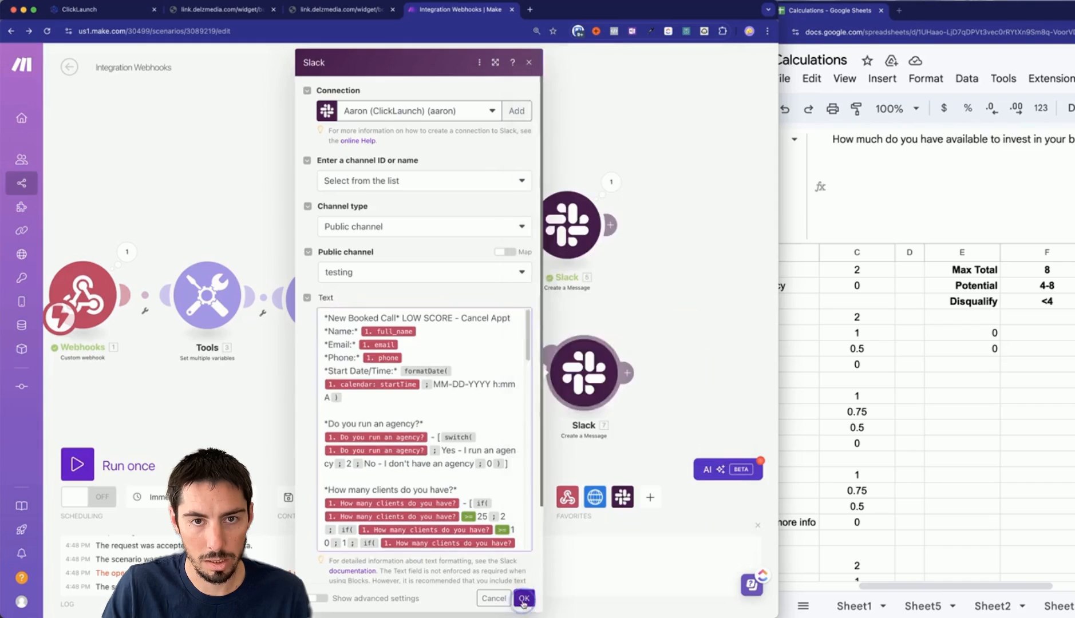
click(77, 465)
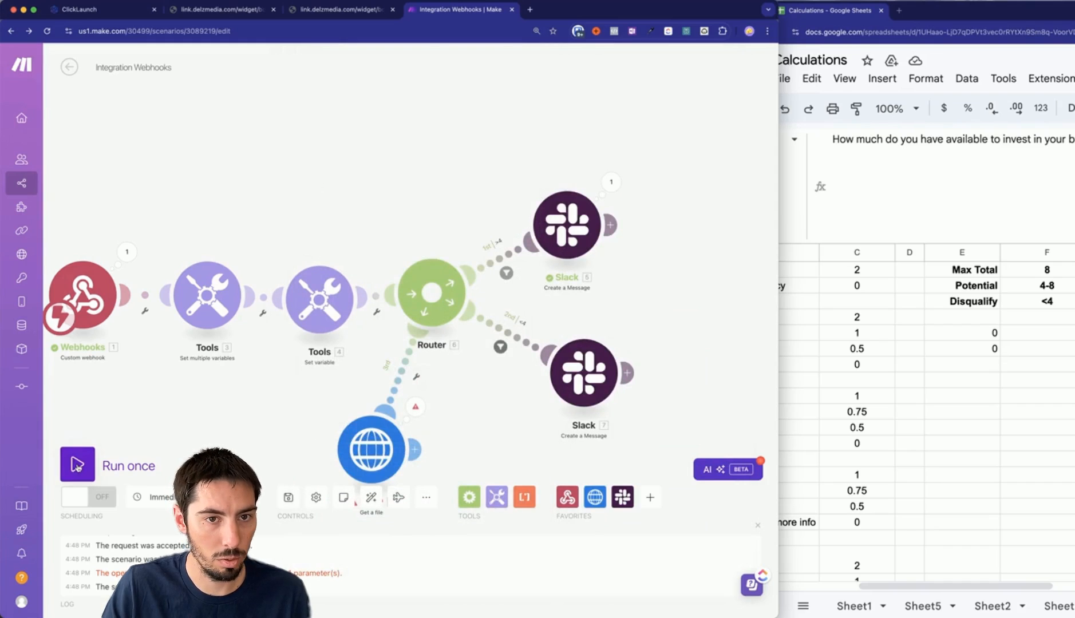
Run the scenario once on existing webhook data and inspect the route filter and Application Score variable.
click(316, 507)
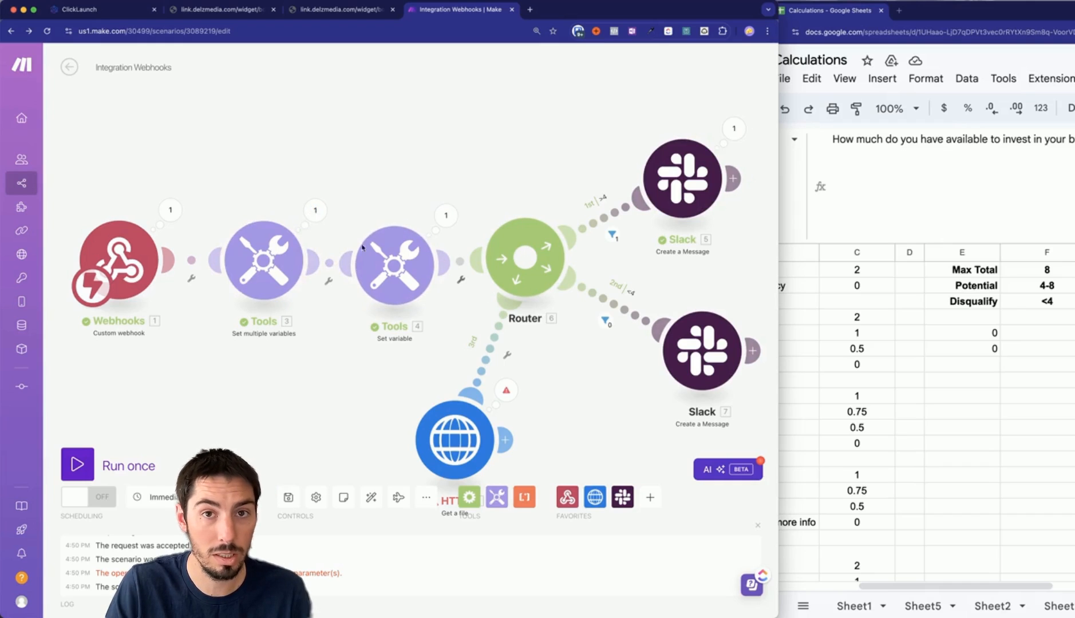
click(612, 234)
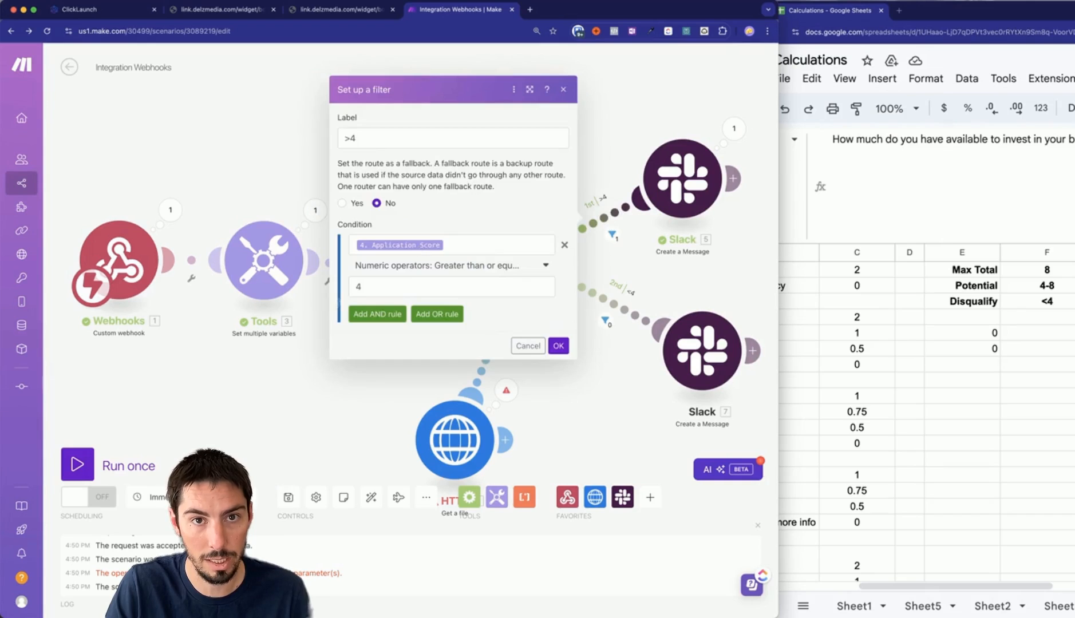
click(299, 394)
click(393, 285)
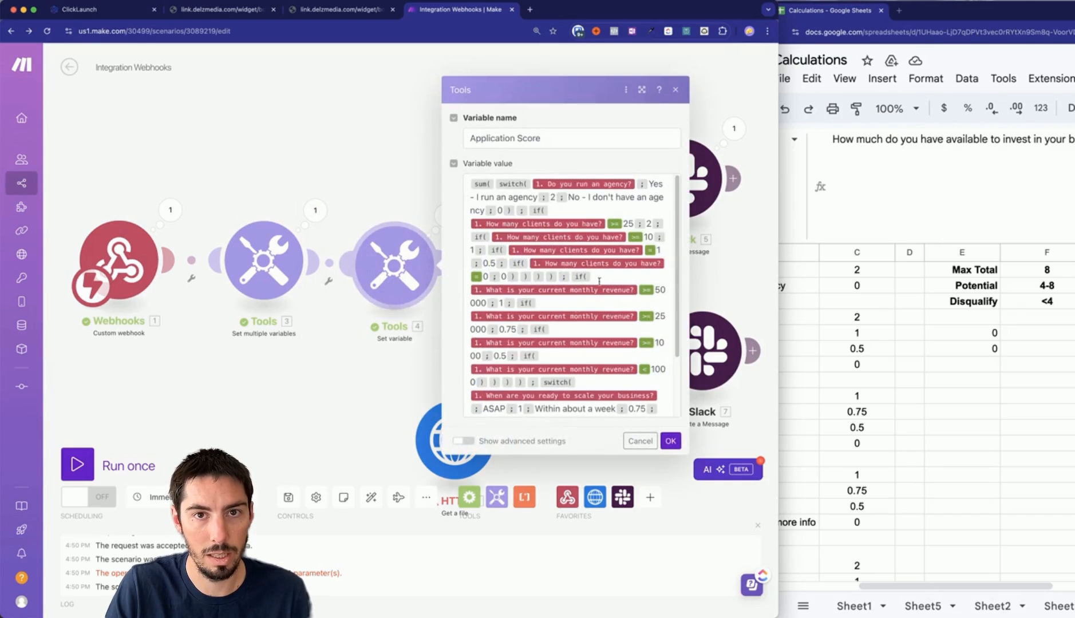
click(383, 397)
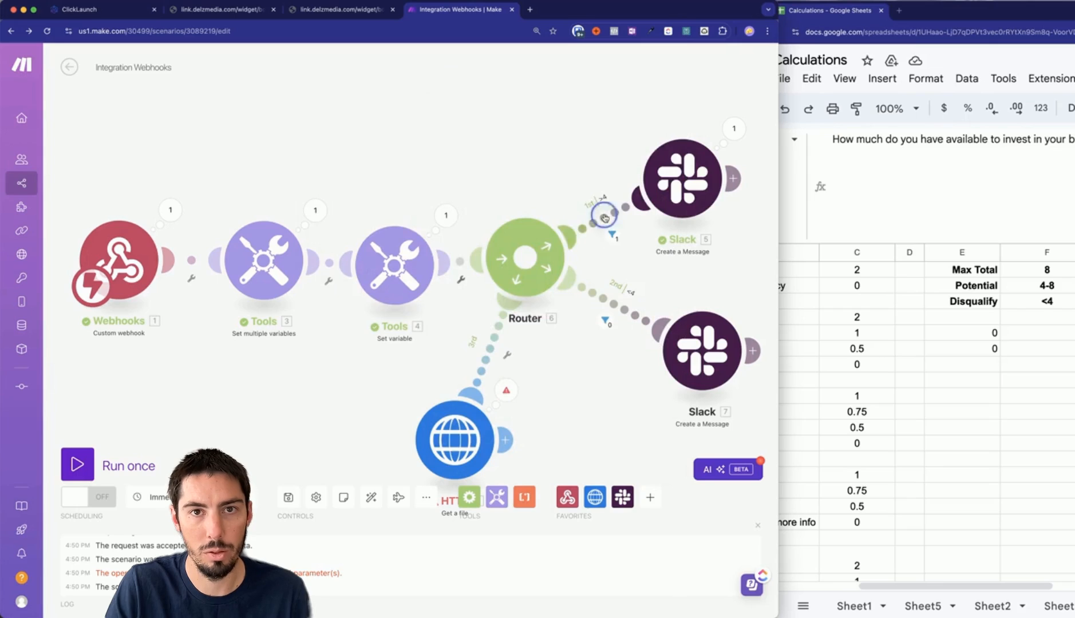
Recheck the first route's filter, save the scenario, and view Make's pricing page.
click(612, 234)
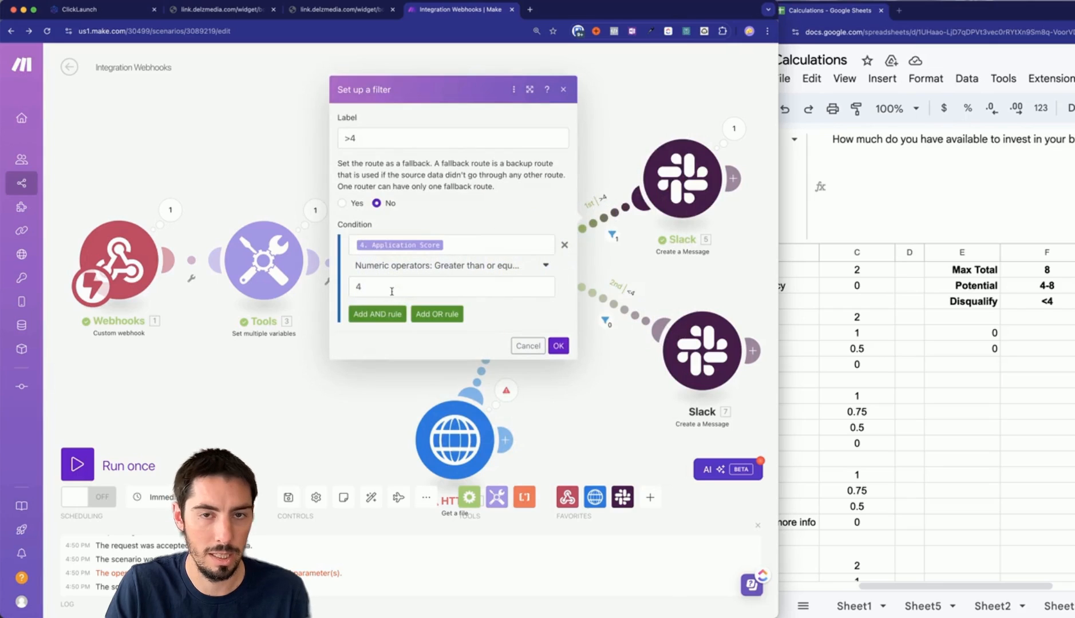
click(314, 413)
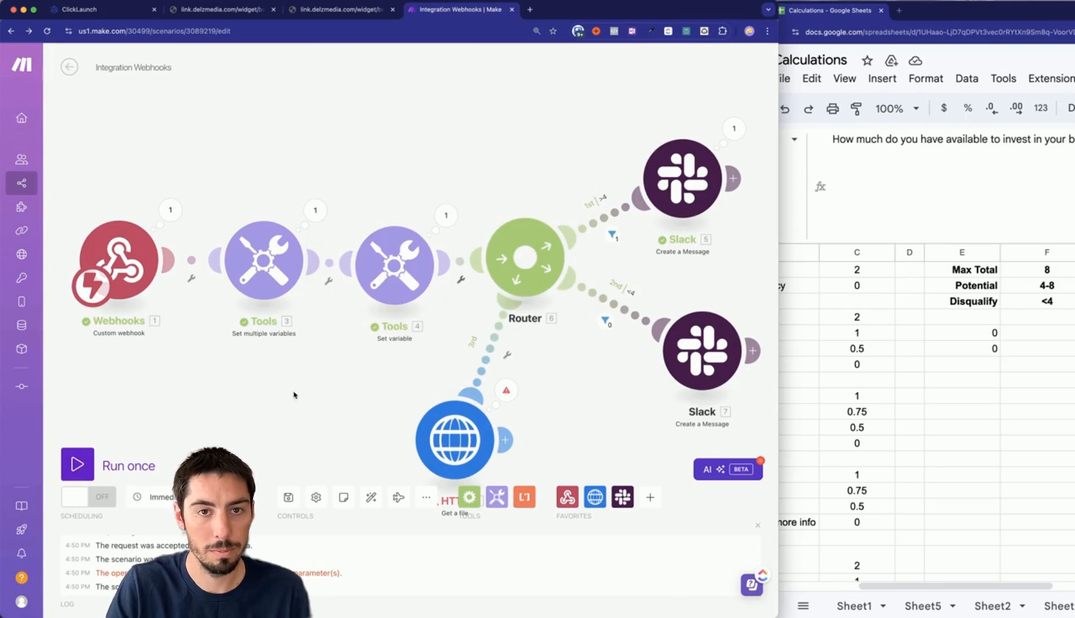
key(super+s)
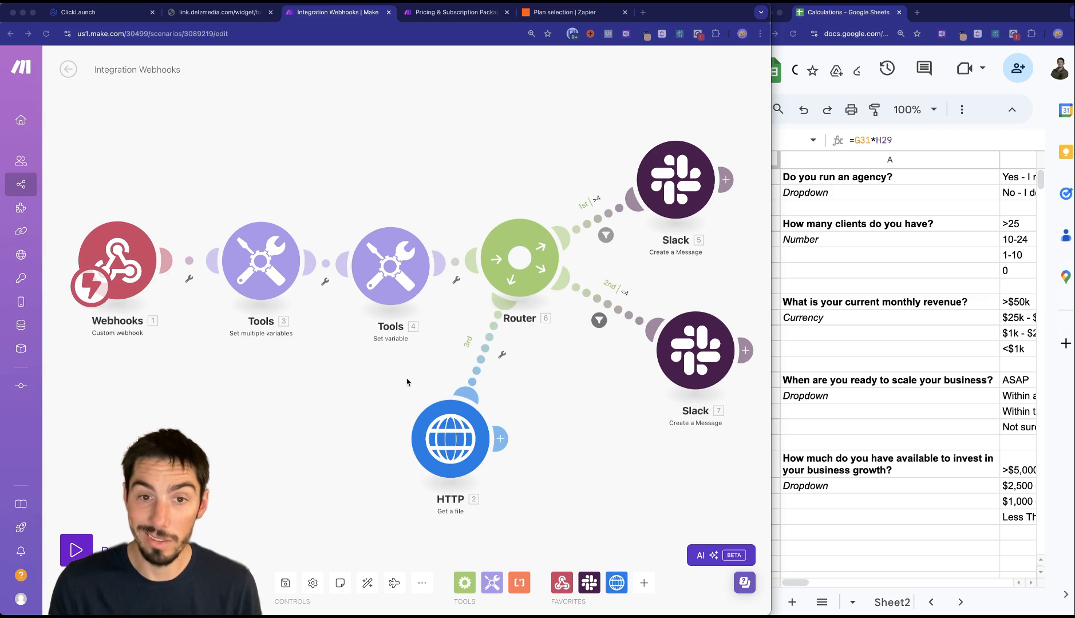
click(458, 14)
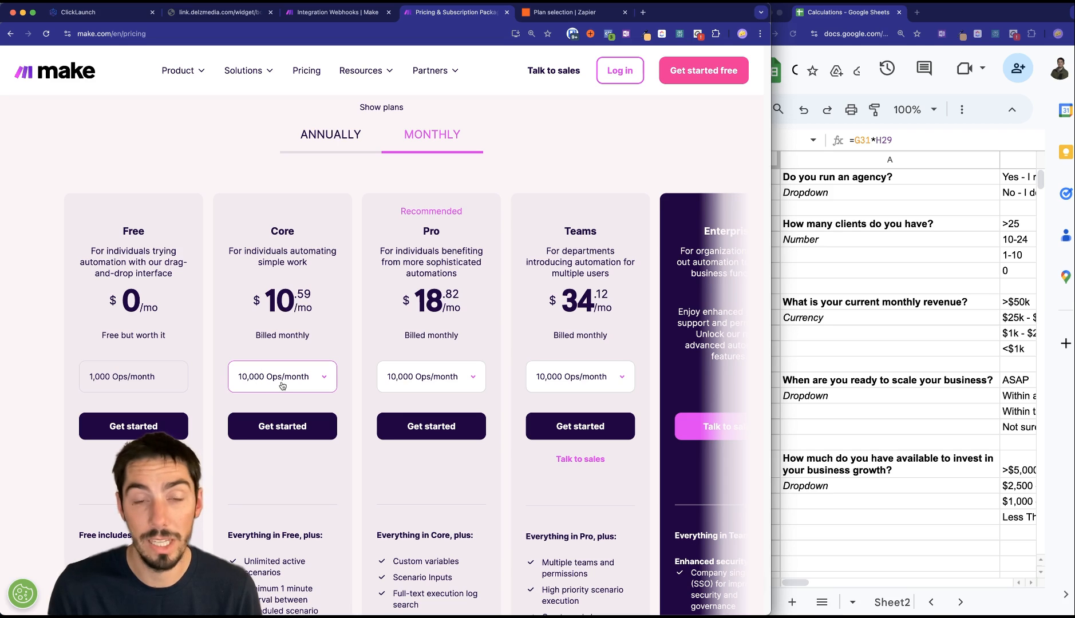
click(560, 12)
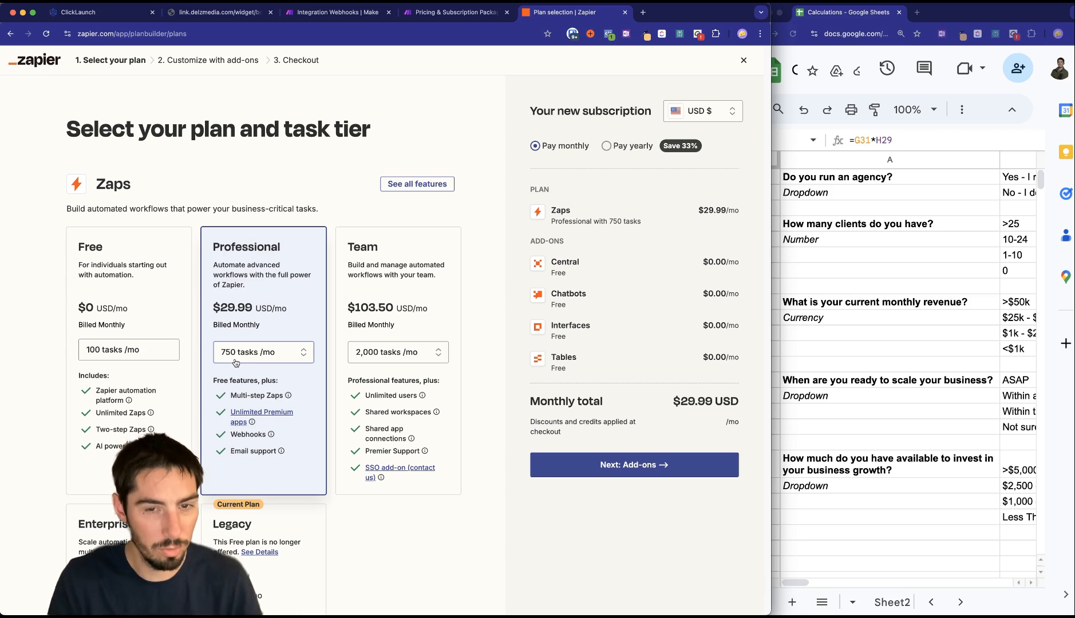
click(462, 14)
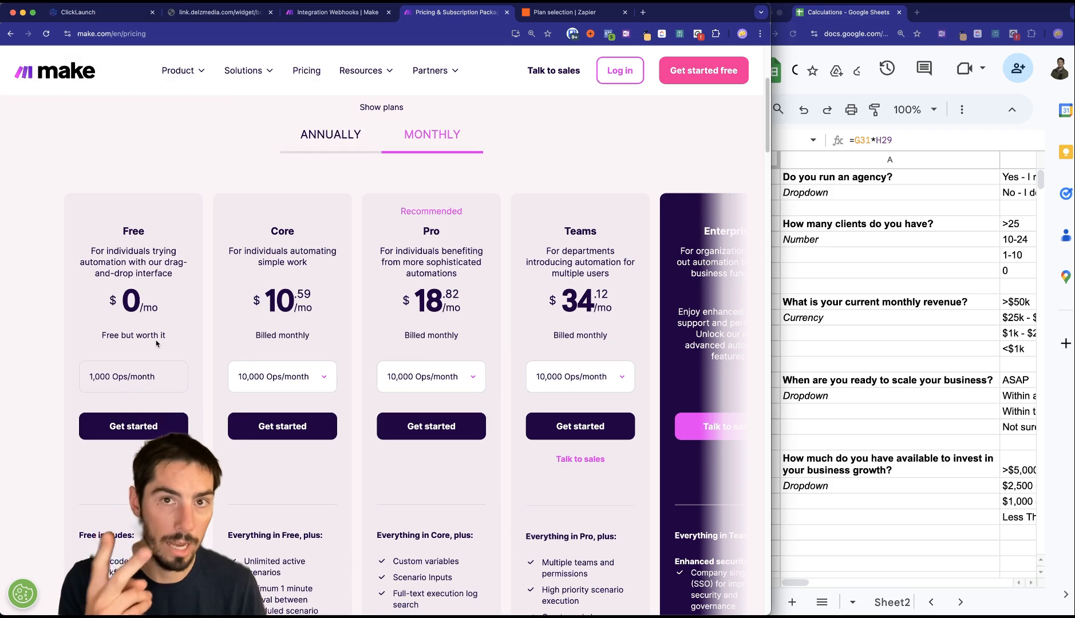
click(554, 12)
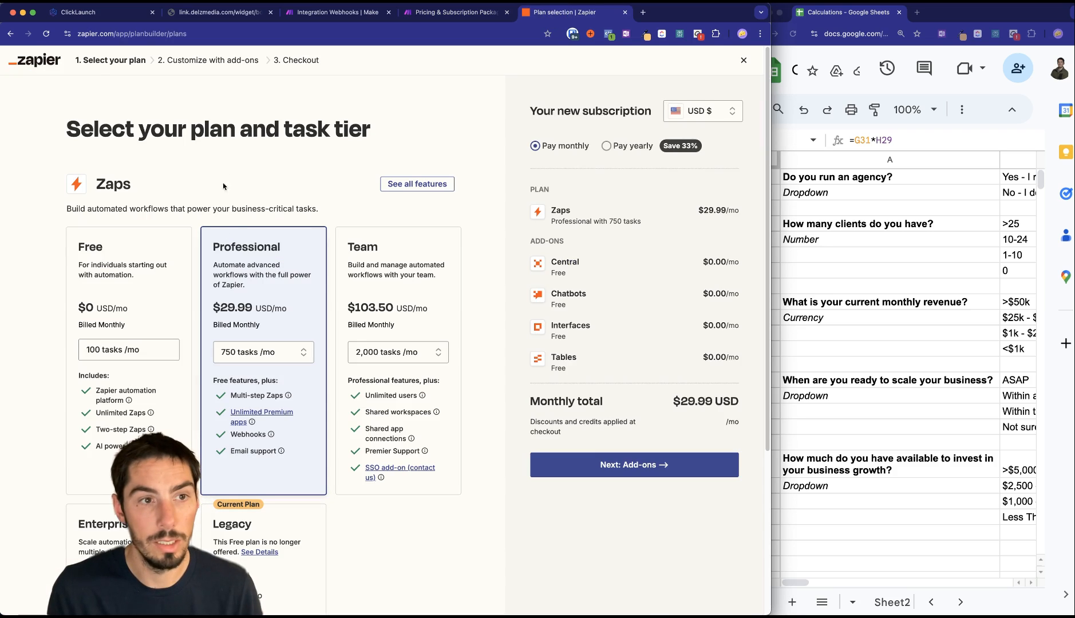
mouse_move(240, 437)
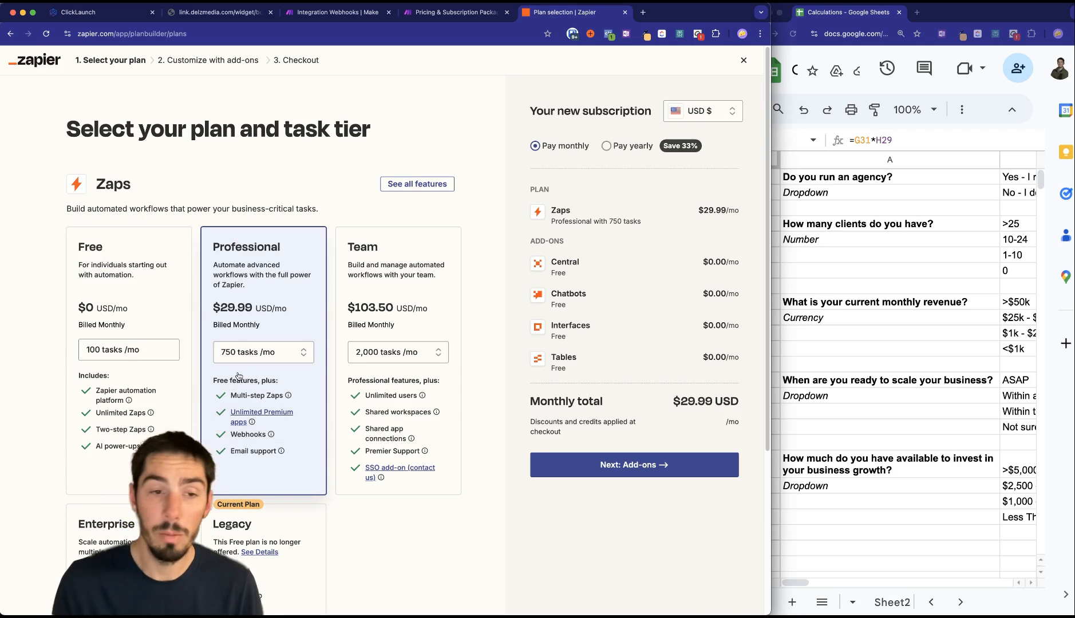
key(ctrl+shift+Tab)
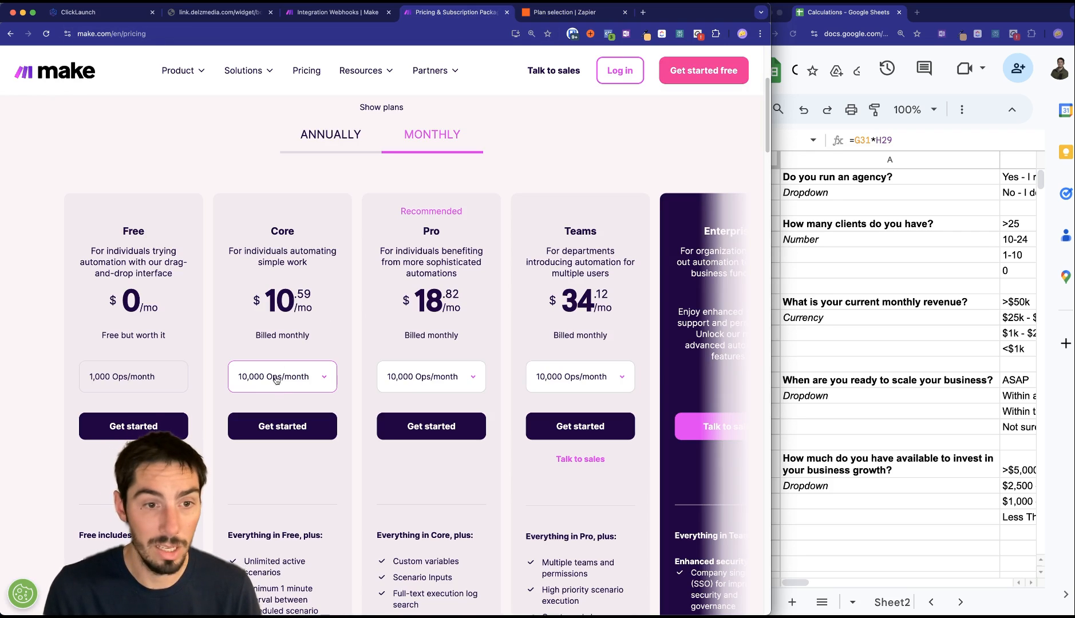
Bring the Calculations spreadsheet forward and widen it to show the cost comparison rows.
click(848, 555)
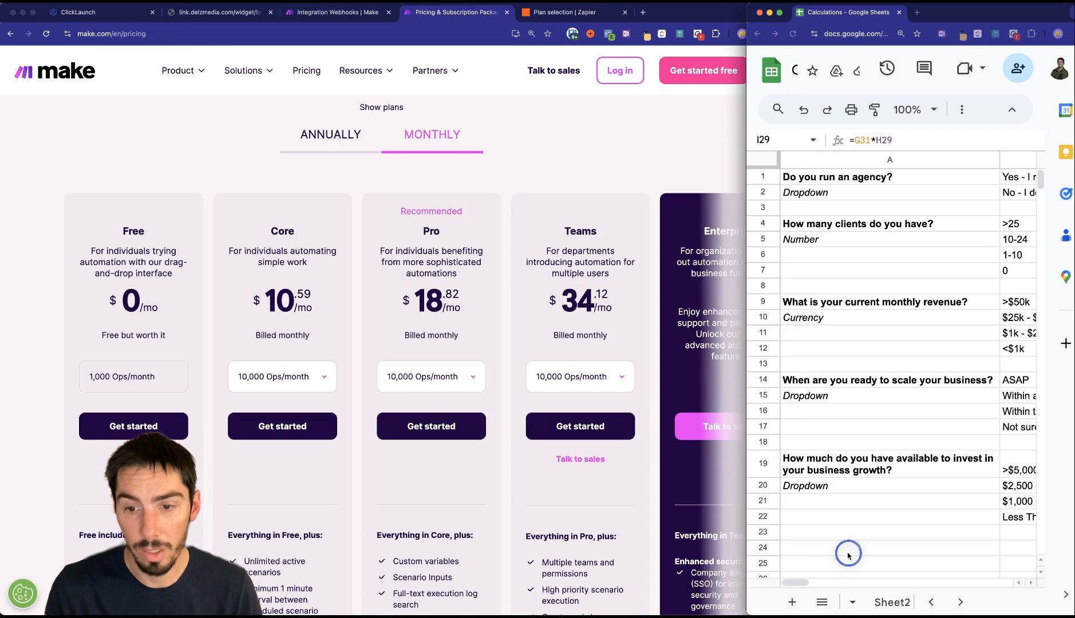
drag(796, 582, 850, 582)
scroll(876, 548, down, 8)
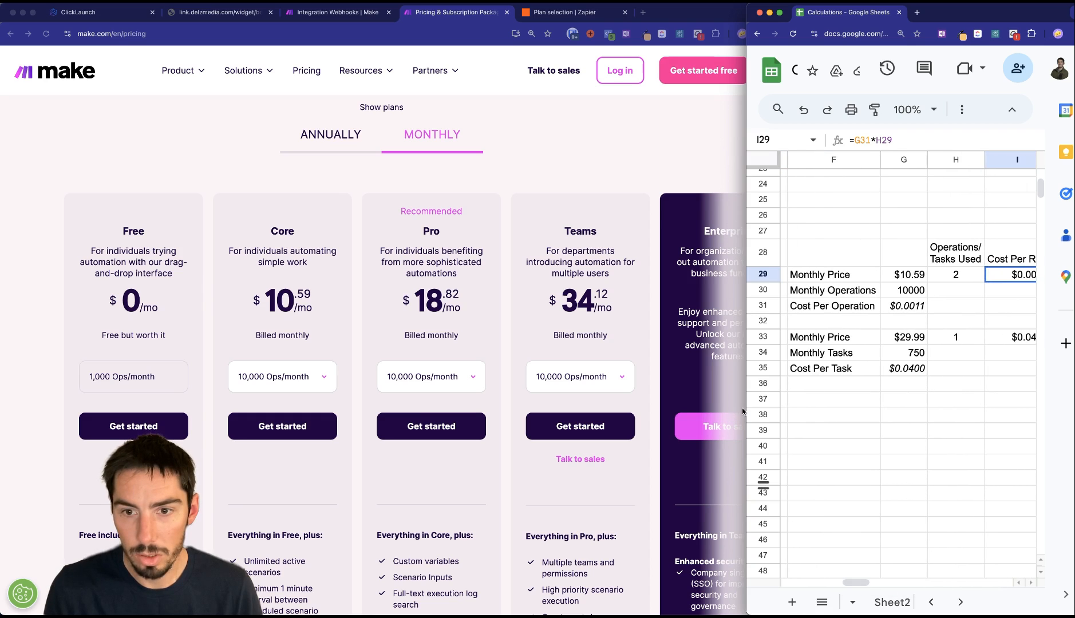
drag(747, 407, 606, 395)
scroll(736, 533, left, 3)
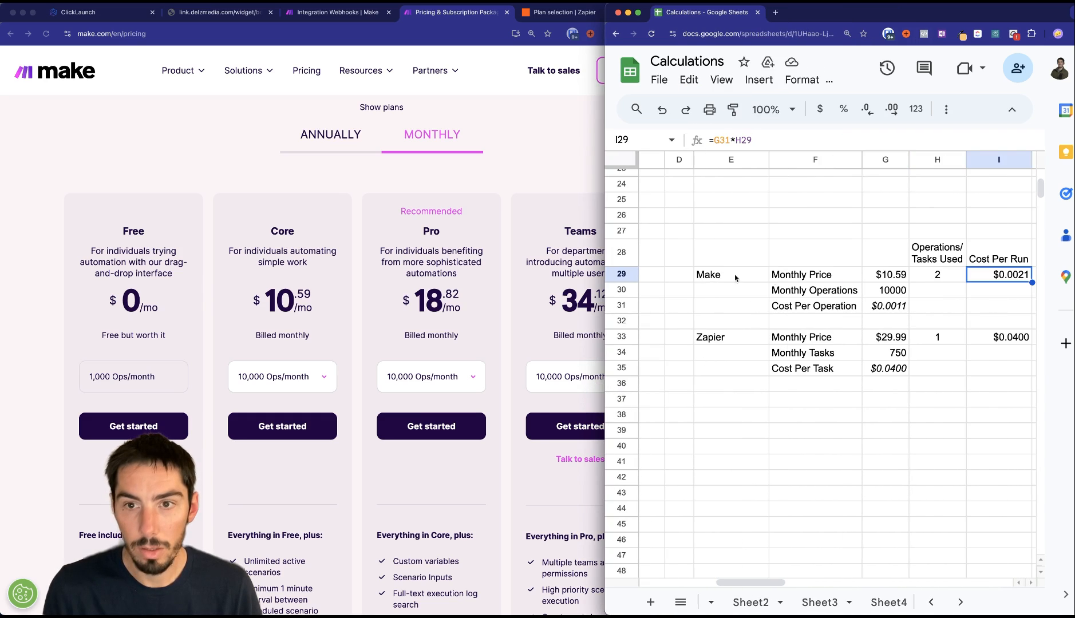
Review Make's $10.59 for 10000 operations against Zapier's $29.99 for 750 tasks and their per-run formulas.
click(803, 278)
click(881, 278)
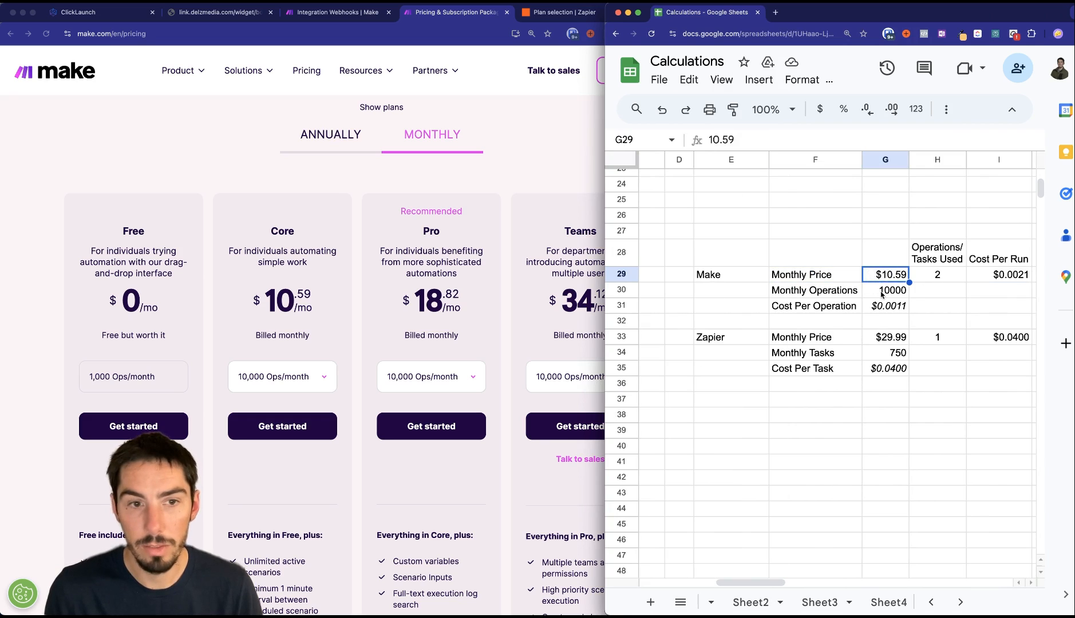
click(884, 291)
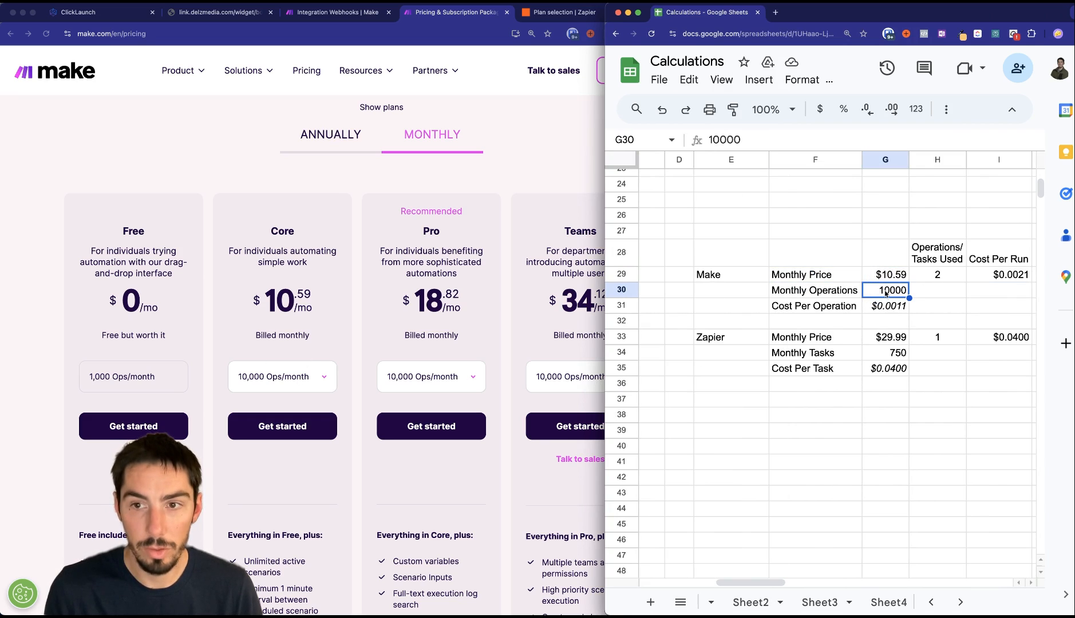
click(892, 313)
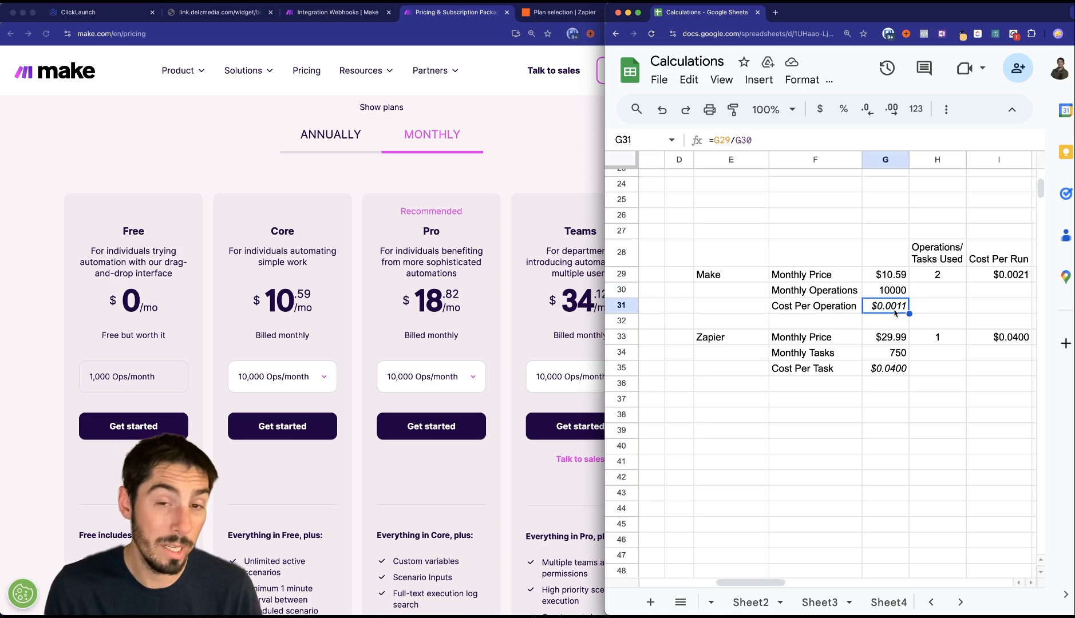
click(881, 341)
click(893, 354)
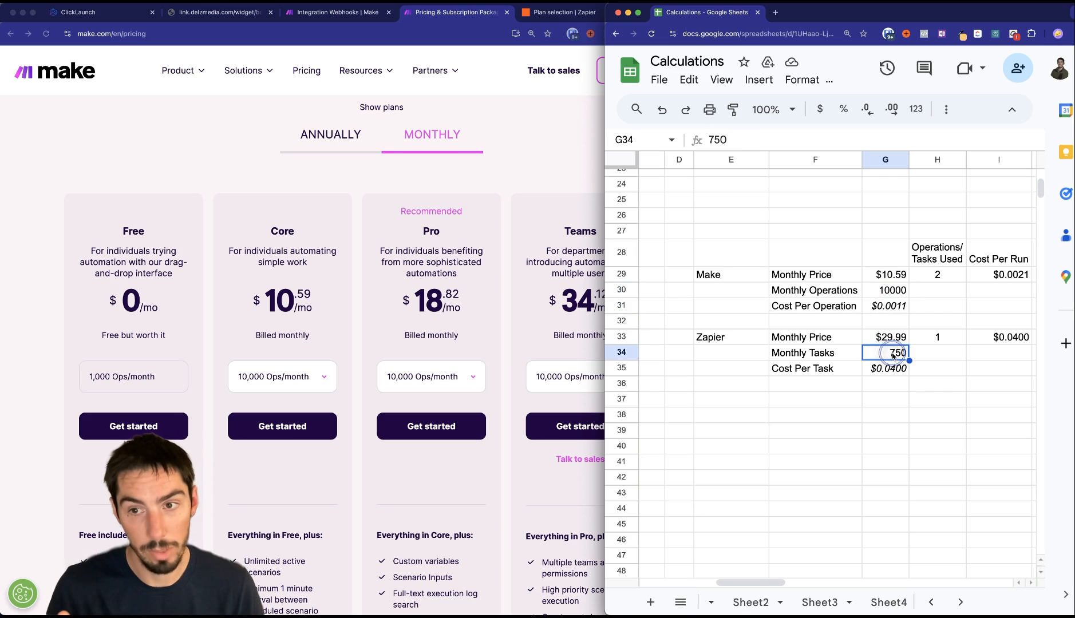
click(891, 371)
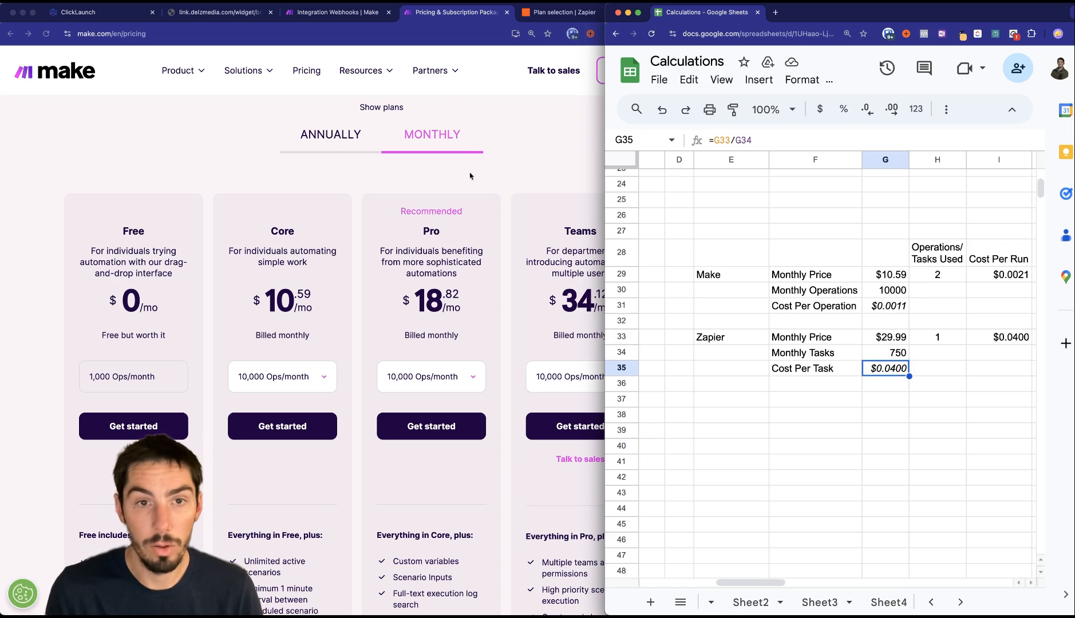
click(315, 13)
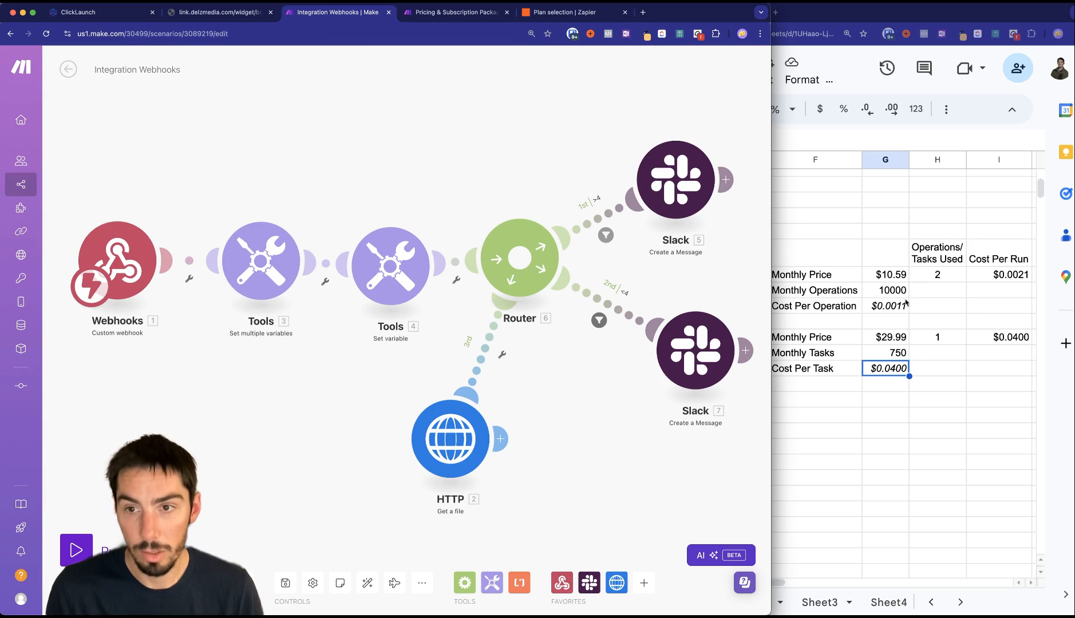
Enter 4 as Make's operations per run in H29, raising its cost per run from $0.0021 to $0.0042.
click(990, 280)
click(1010, 277)
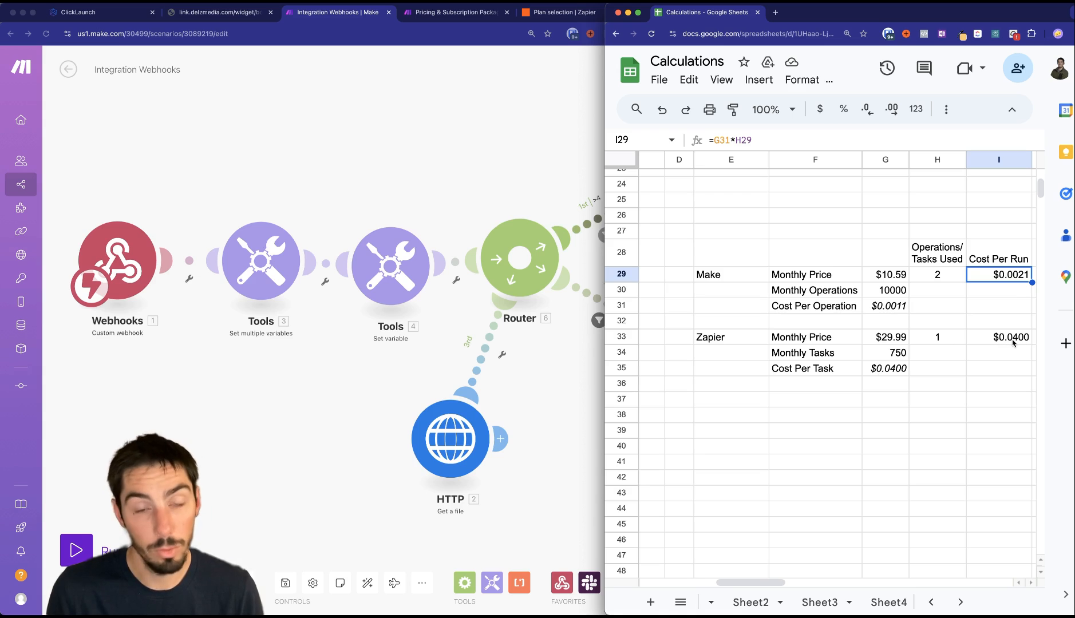
click(413, 139)
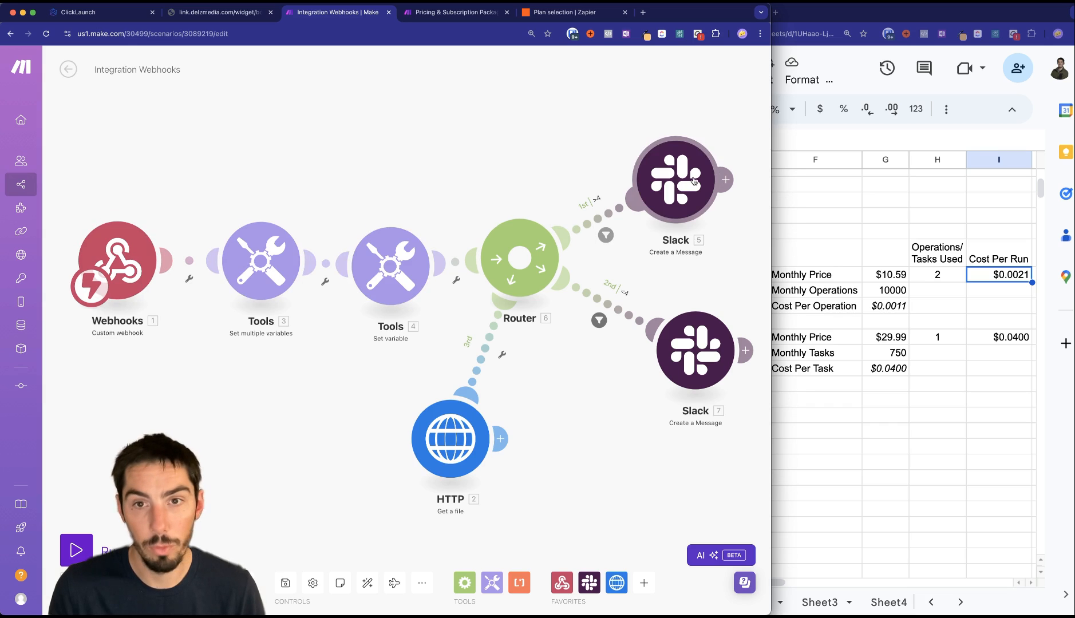
click(930, 408)
click(944, 266)
click(943, 277)
text(4)
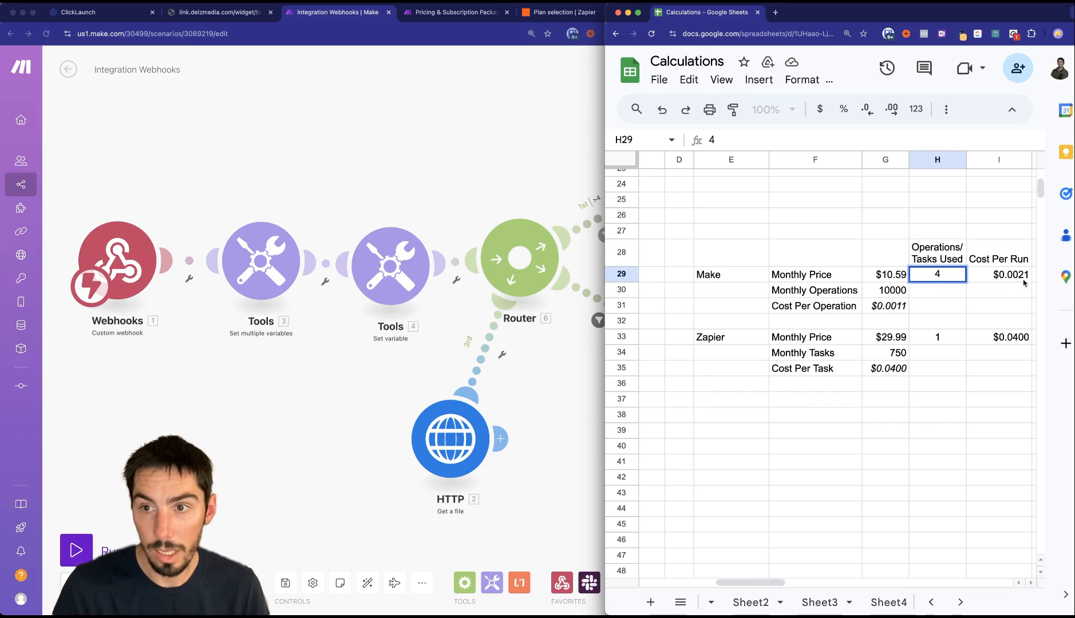
click(1011, 290)
click(1020, 279)
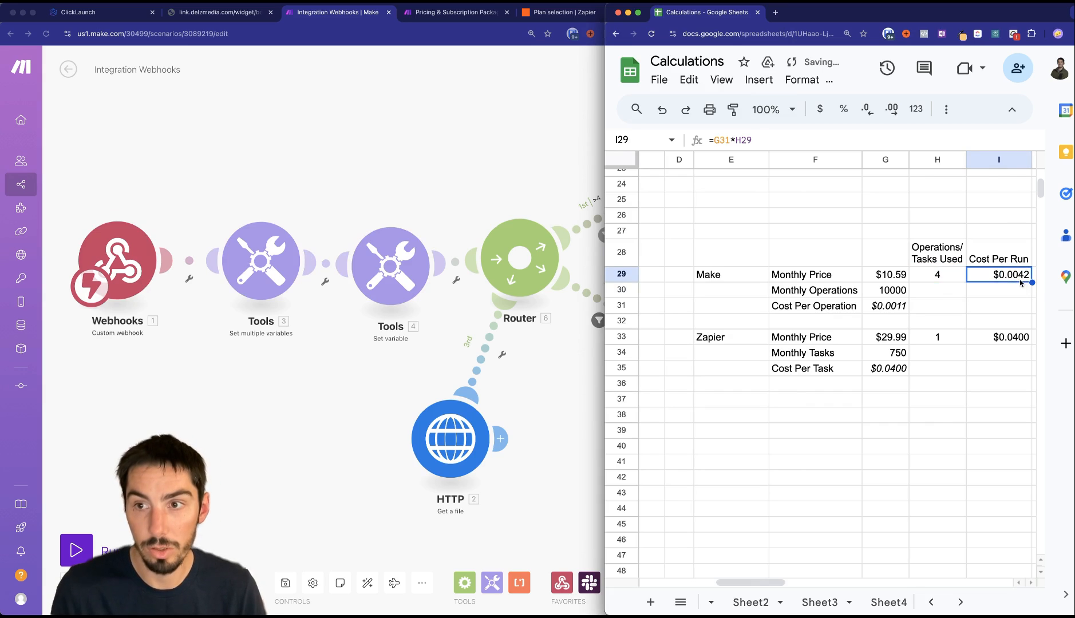